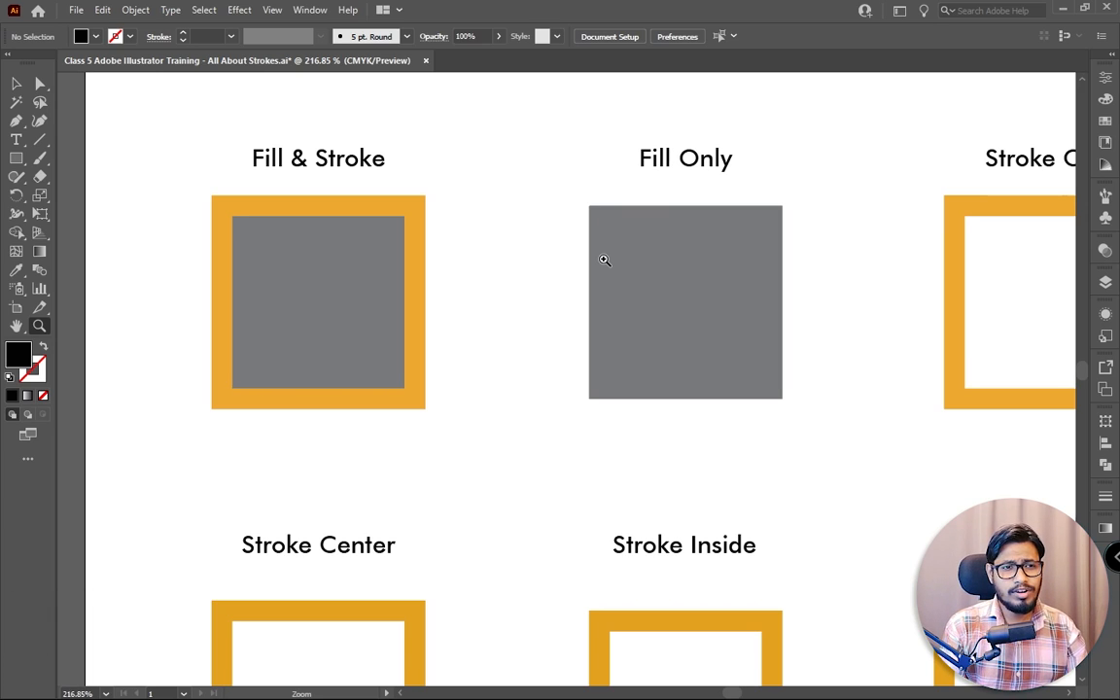
# Step: View the whole artboard and select the nine labelled square samples in its upper three rows
pyautogui.keyDown('alt'); pyautogui.click(604, 260); pyautogui.keyUp('alt')
pyautogui.keyDown('alt'); pyautogui.click(563, 253); pyautogui.keyUp('alt')
pyautogui.moveTo(617, 342); pyautogui.dragTo(632, 338)
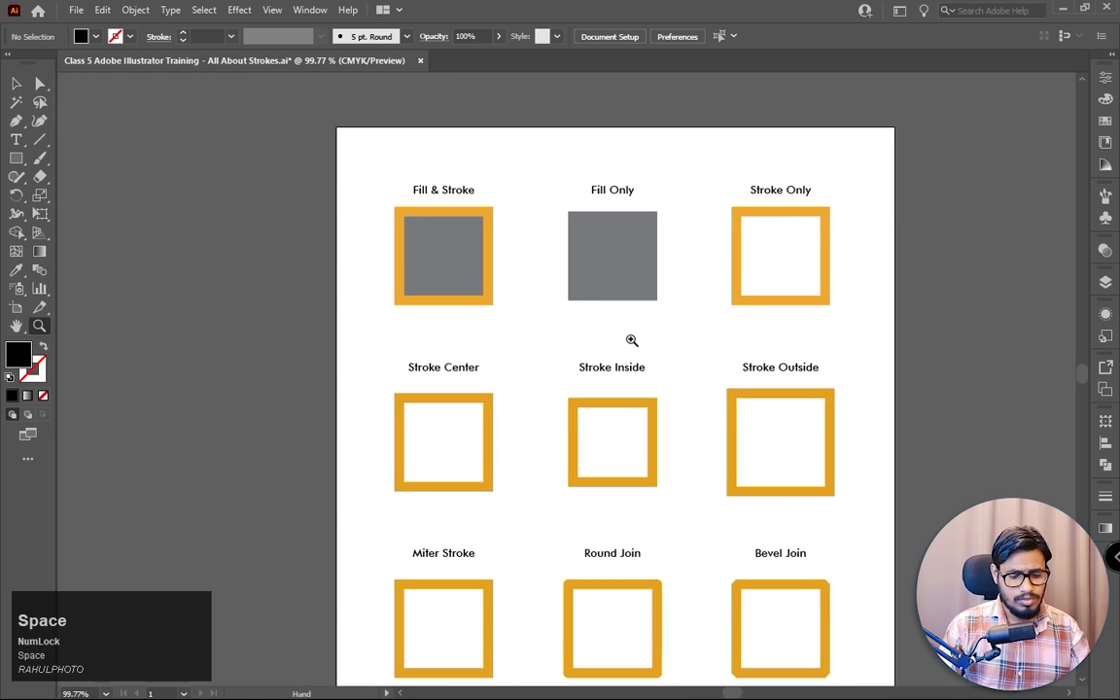
pyautogui.hotkey('ctrl', '0')
pyautogui.click(16, 84)
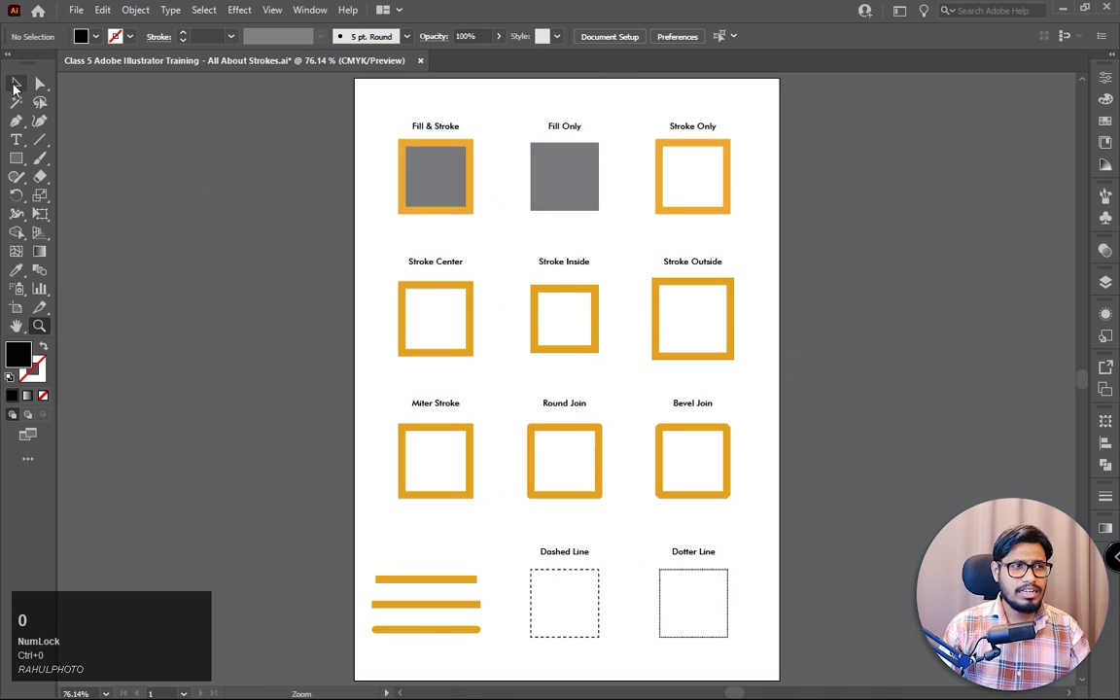
pyautogui.moveTo(348, 138); pyautogui.dragTo(775, 504)
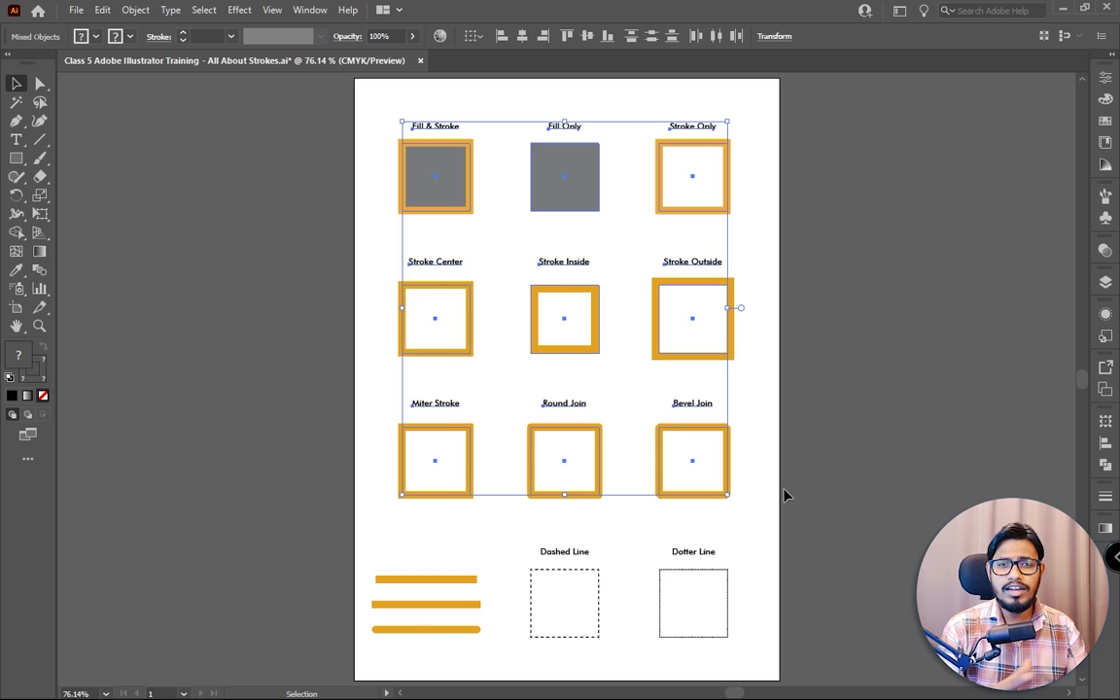
pyautogui.click(977, 316)
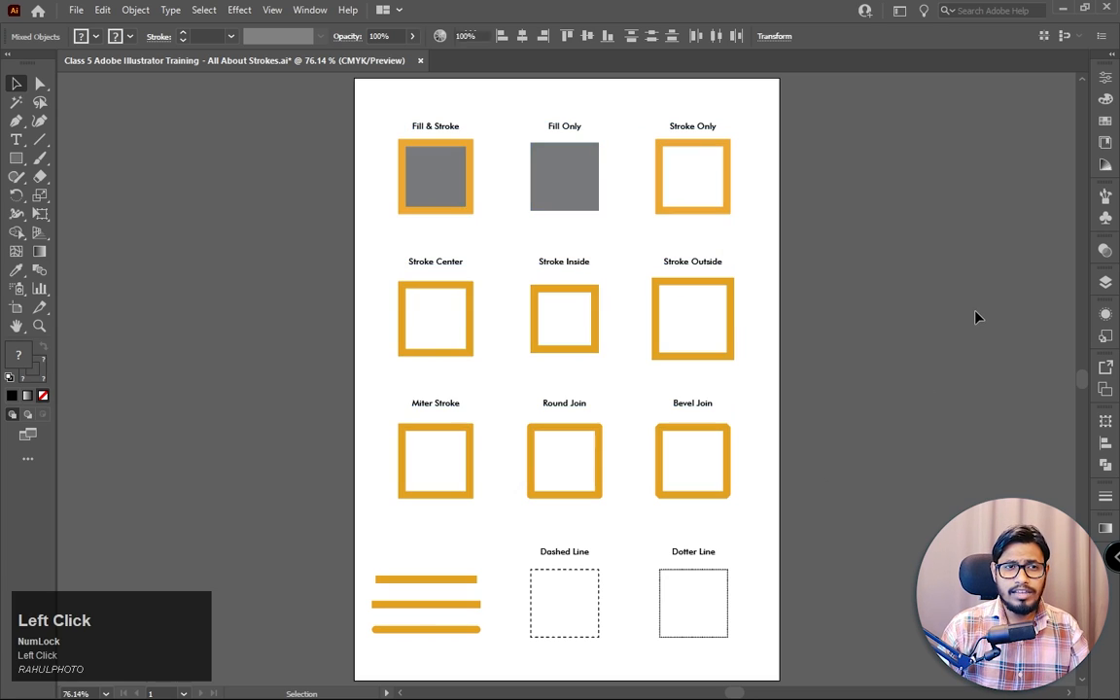
# Step: Examine the Fill & Stroke, Fill Only and Stroke Only samples up close, one after another
pyautogui.press('z')
pyautogui.moveTo(519, 159); pyautogui.dragTo(705, 341)
pyautogui.moveTo(517, 229); pyautogui.dragTo(565, 293)
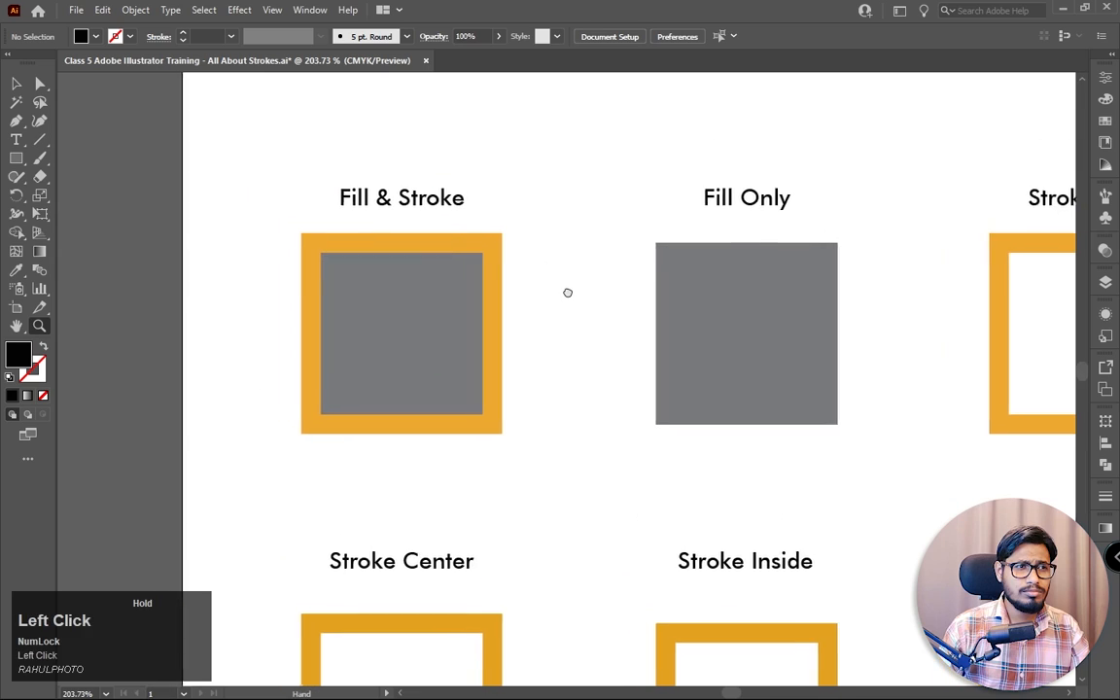
pyautogui.click(20, 85)
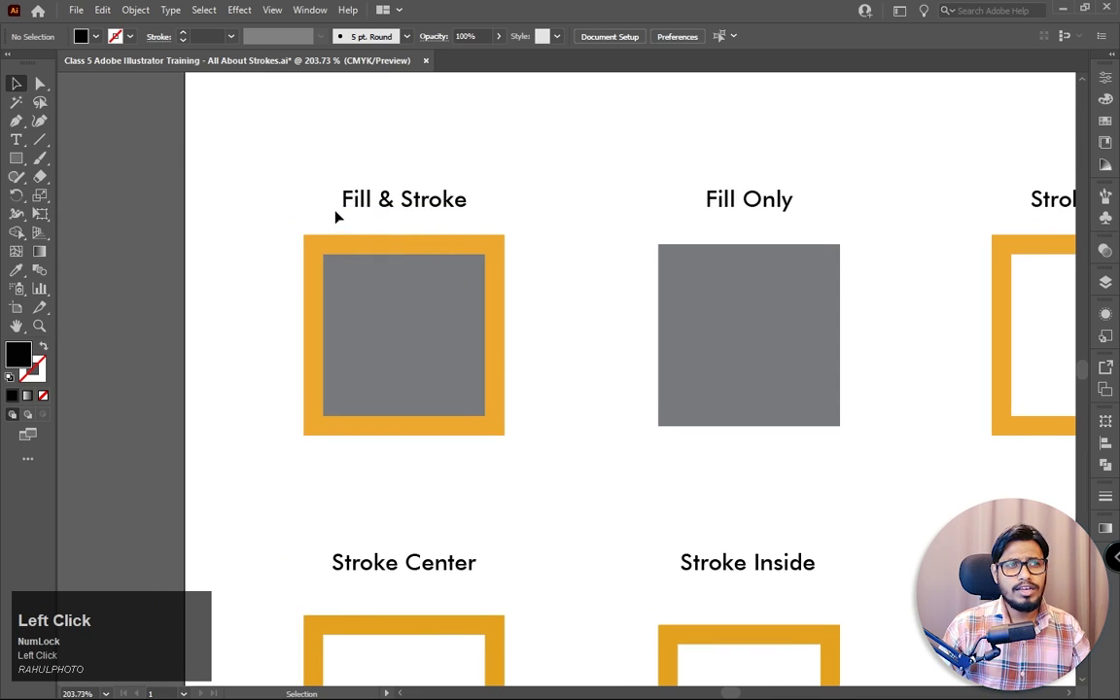
pyautogui.press('space')
pyautogui.moveTo(572, 226); pyautogui.dragTo(436, 218)
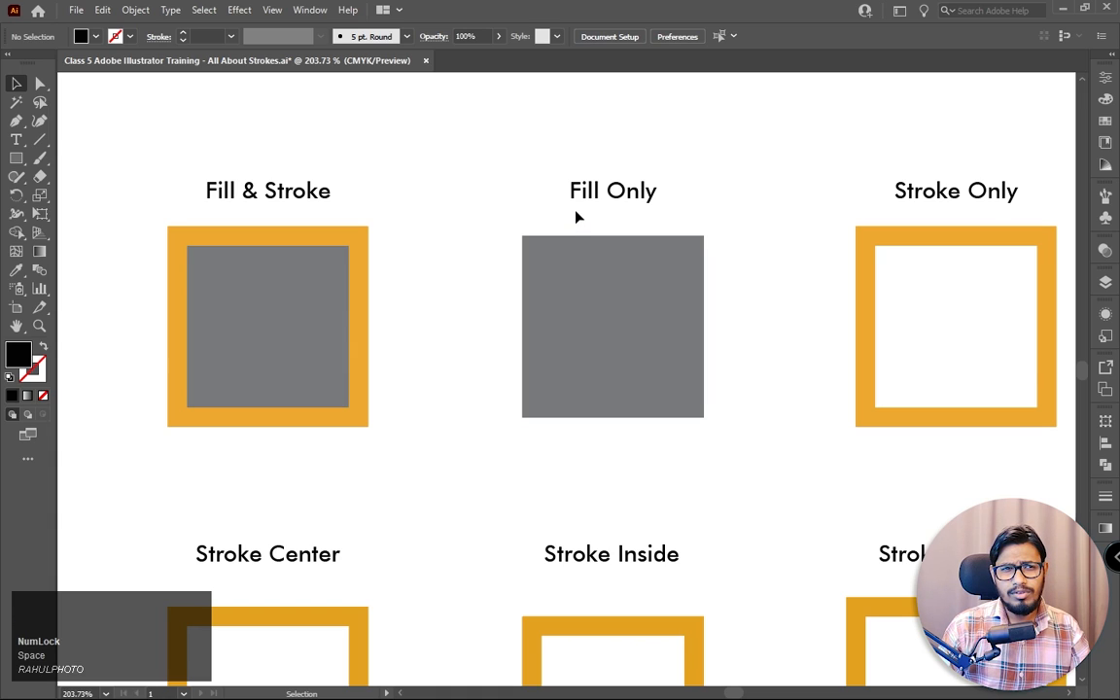
pyautogui.press('space')
pyautogui.moveTo(743, 207); pyautogui.dragTo(645, 212)
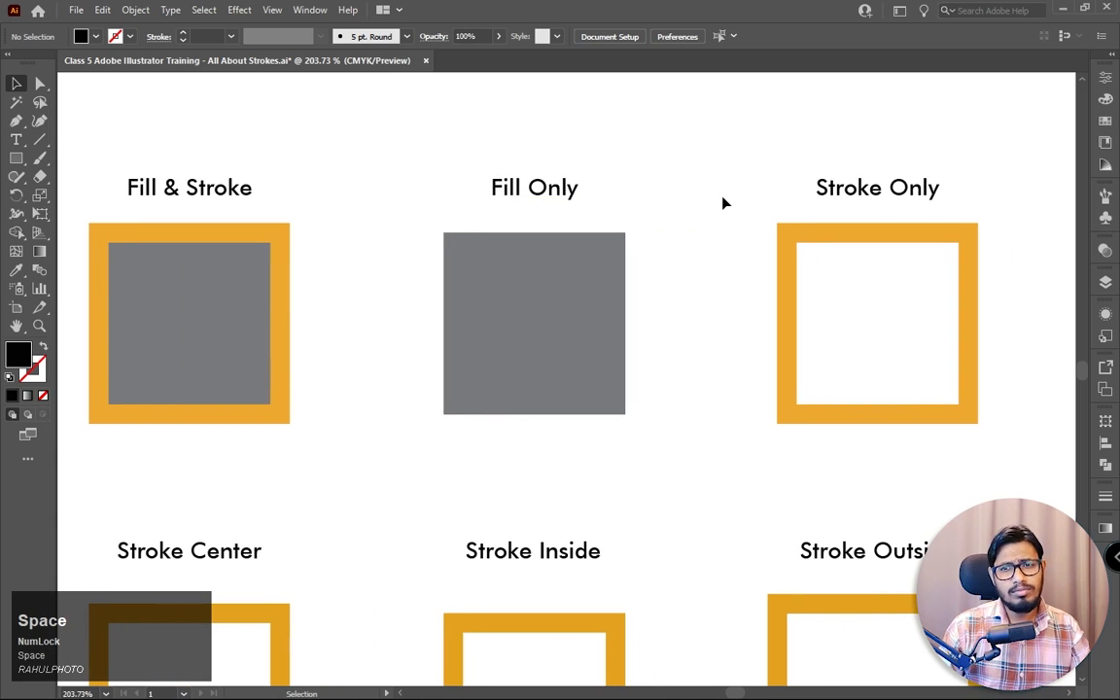
pyautogui.moveTo(807, 189); pyautogui.dragTo(681, 198)
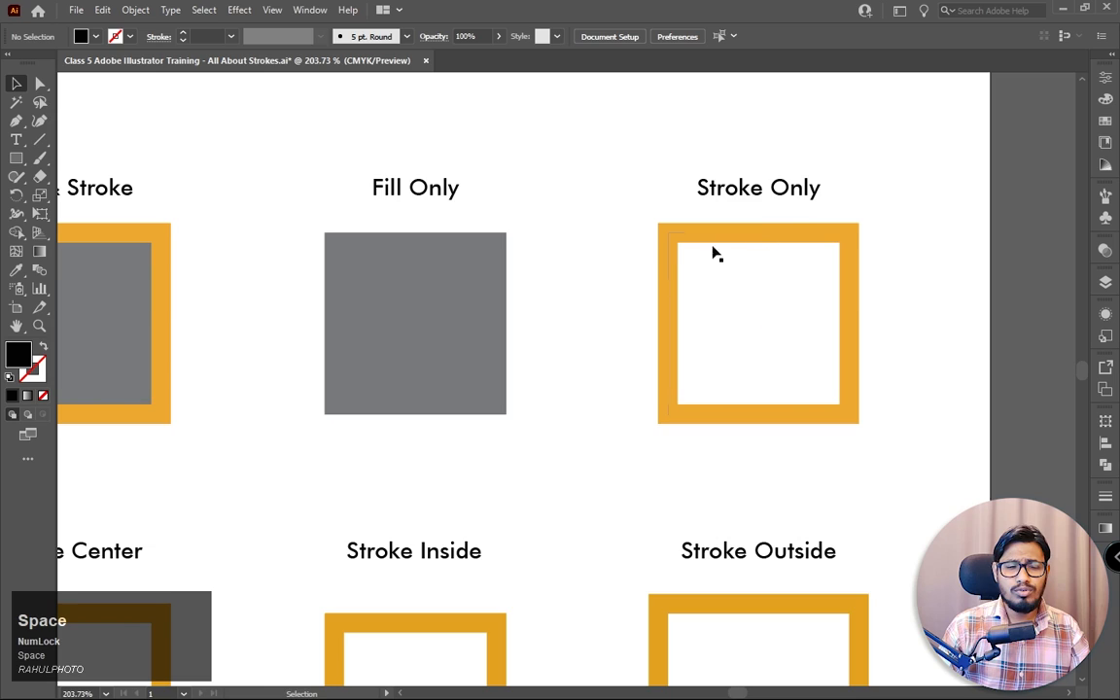
pyautogui.moveTo(713, 249); pyautogui.dragTo(941, 119)
# Step: Select the Fill & Stroke square and change its fill to a medium blue
pyautogui.moveTo(397, 227)
pyautogui.mouseDown()
pyautogui.moveTo(417, 393)
pyautogui.moveTo(442, 412)
pyautogui.moveTo(457, 407)
pyautogui.mouseUp()
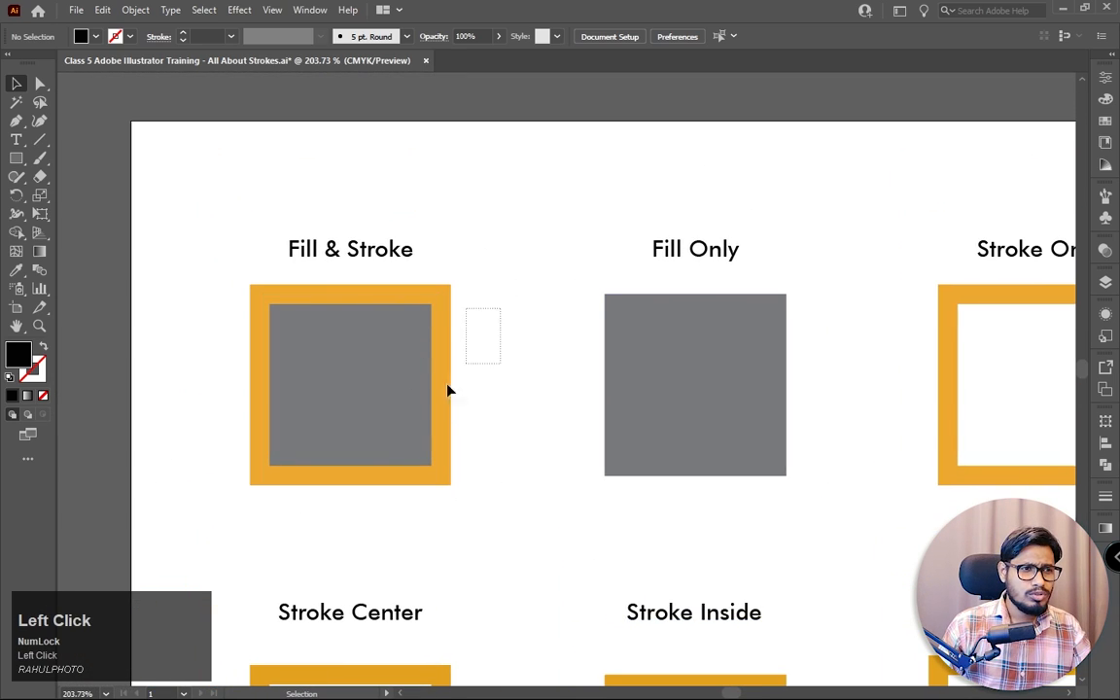
pyautogui.click(371, 452)
pyautogui.moveTo(370, 452); pyautogui.dragTo(442, 352)
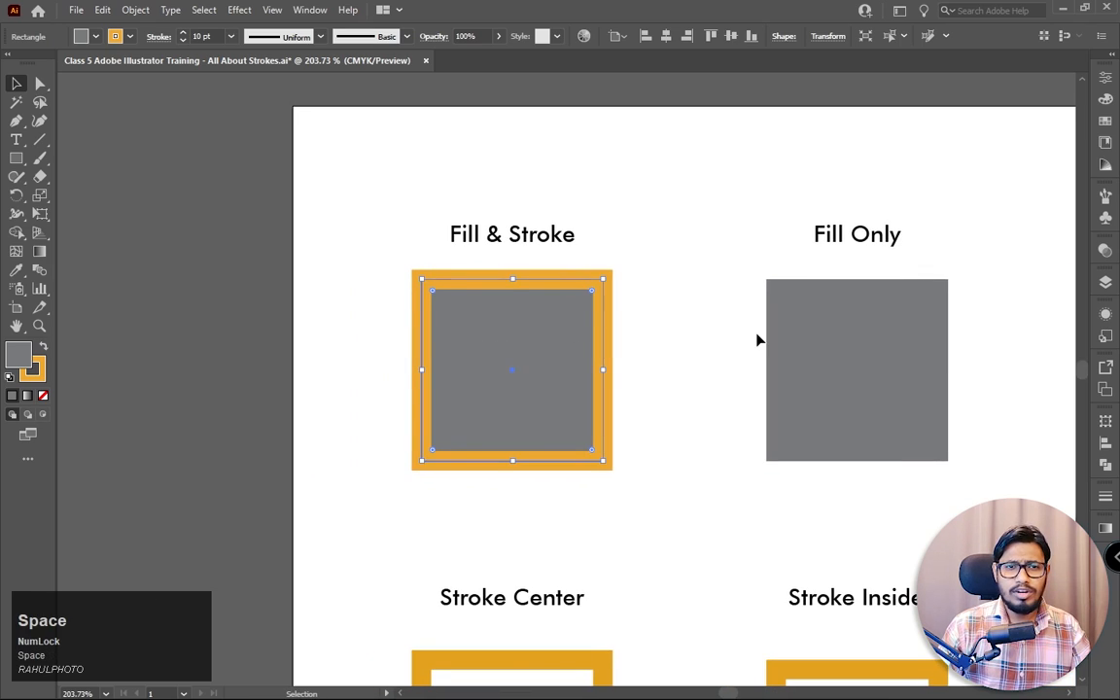
pyautogui.moveTo(725, 328); pyautogui.dragTo(687, 325)
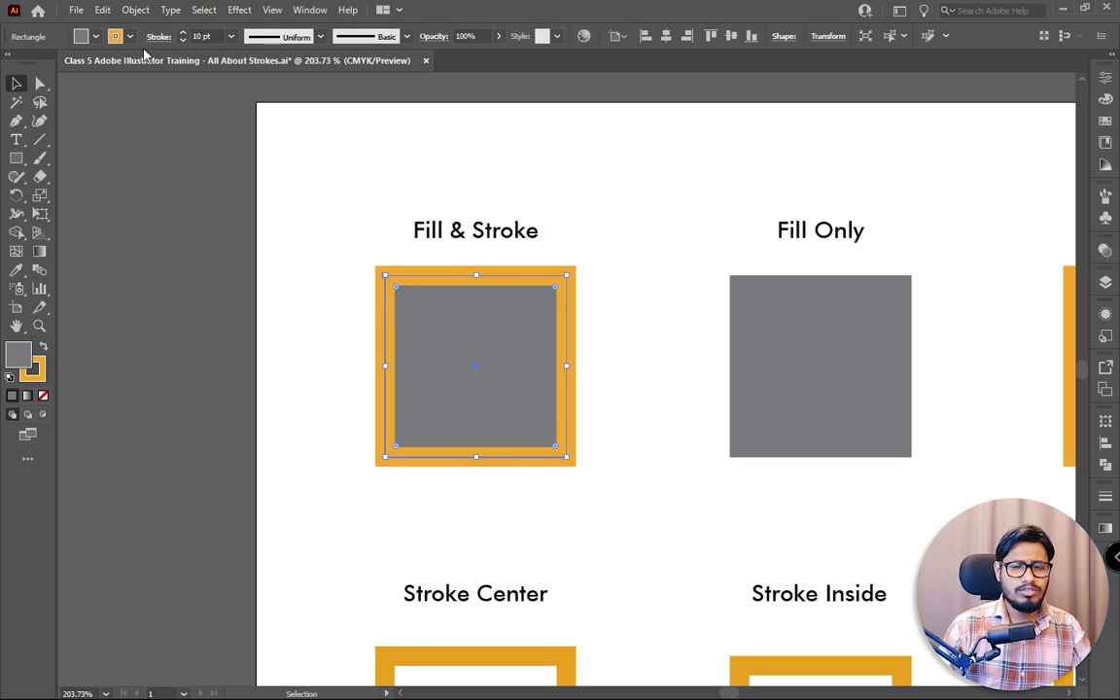
pyautogui.doubleClick(18, 355)
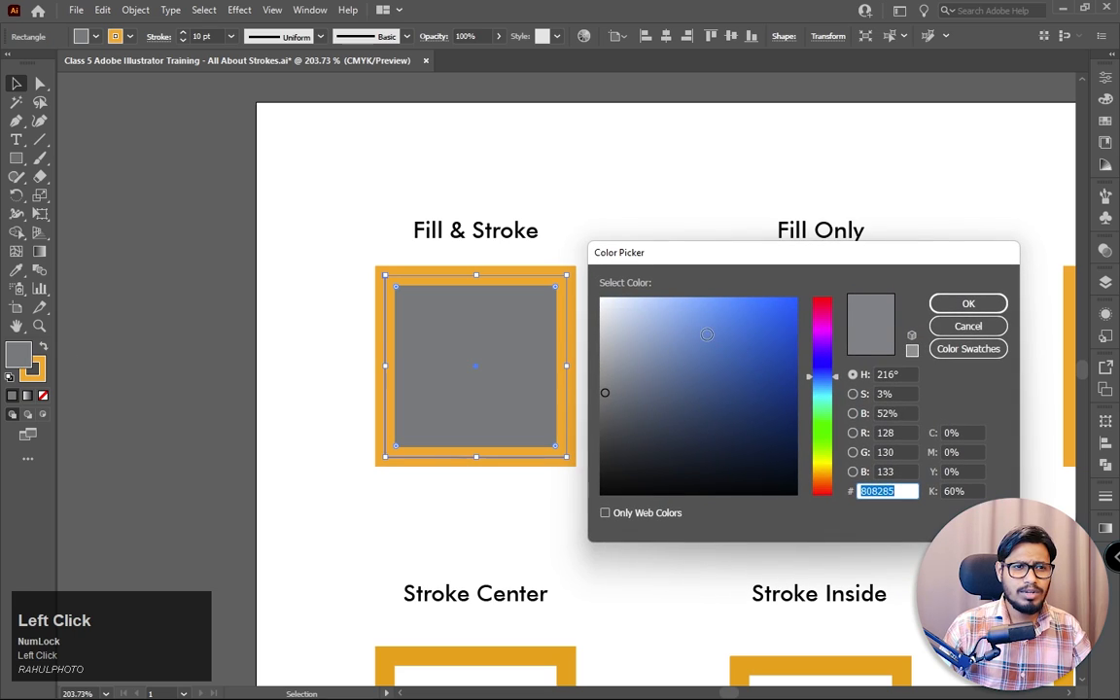
pyautogui.click(707, 335)
pyautogui.click(968, 303)
# Step: Change the Fill & Stroke square's stroke colour to a dark brown
pyautogui.doubleClick(35, 367)
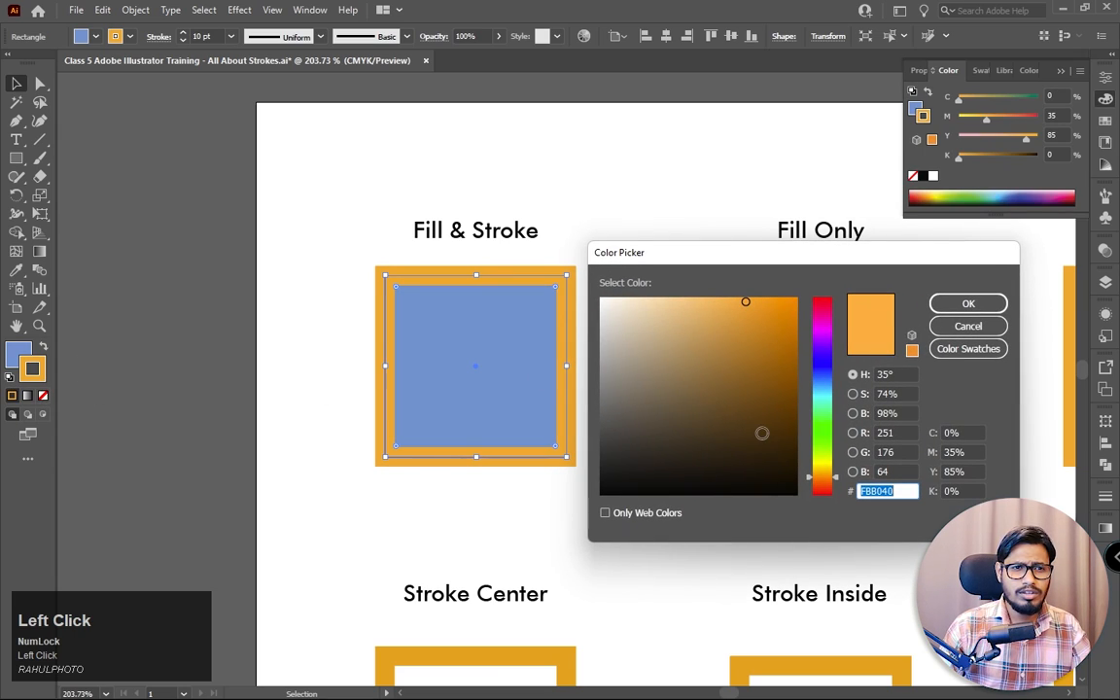
pyautogui.click(762, 432)
pyautogui.click(969, 304)
# Step: Undo the fill and stroke colour changes on the Fill & Stroke square and deselect it
pyautogui.press('ctrl')
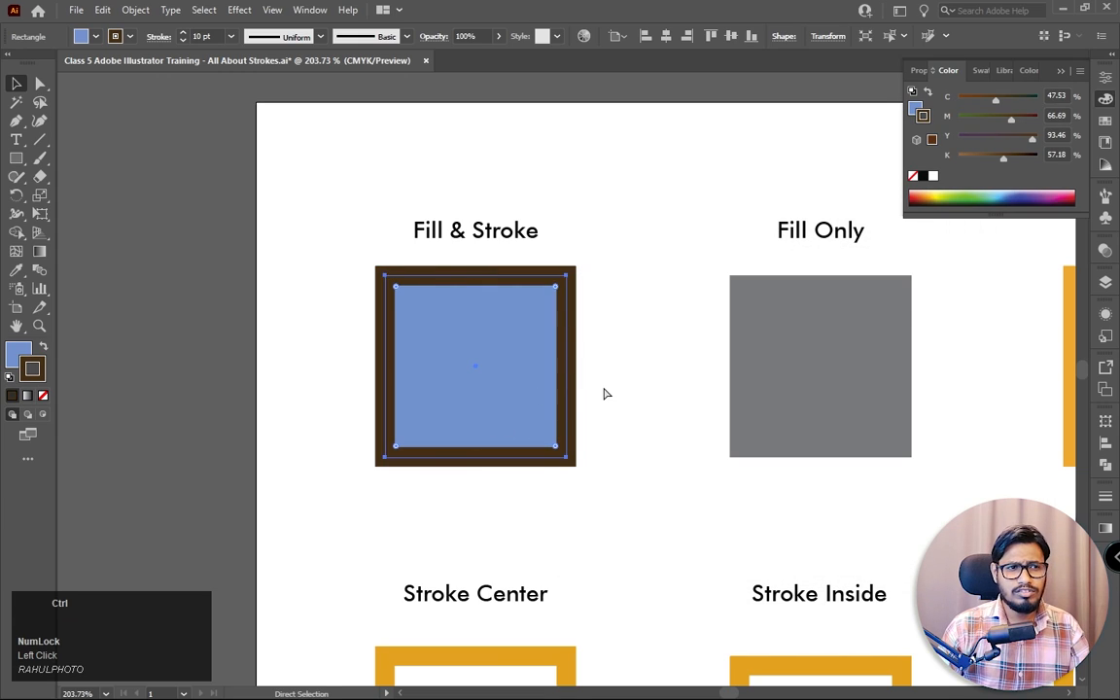
pyautogui.hotkey('ctrl', 'z')
pyautogui.hotkey('ctrl', 'z')
pyautogui.click(277, 346)
# Step: Open the stroke options to review the weight, cap, corner, alignment, dash, arrowhead and profile settings
pyautogui.moveTo(605, 276); pyautogui.dragTo(460, 282)
pyautogui.click(415, 305)
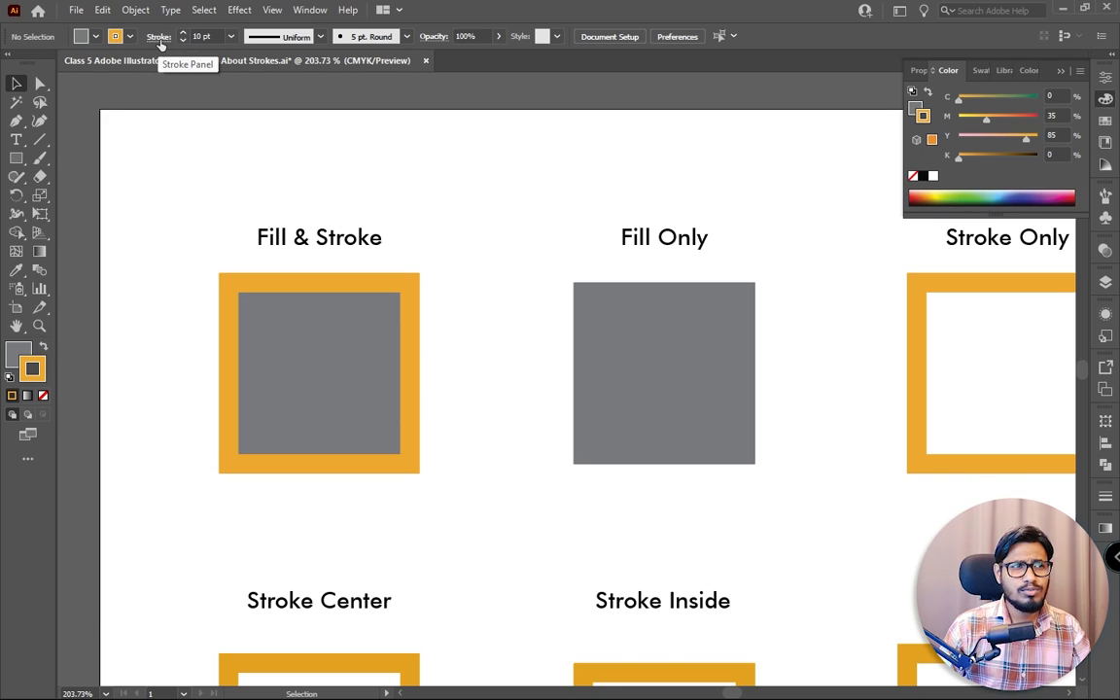
pyautogui.click(160, 43)
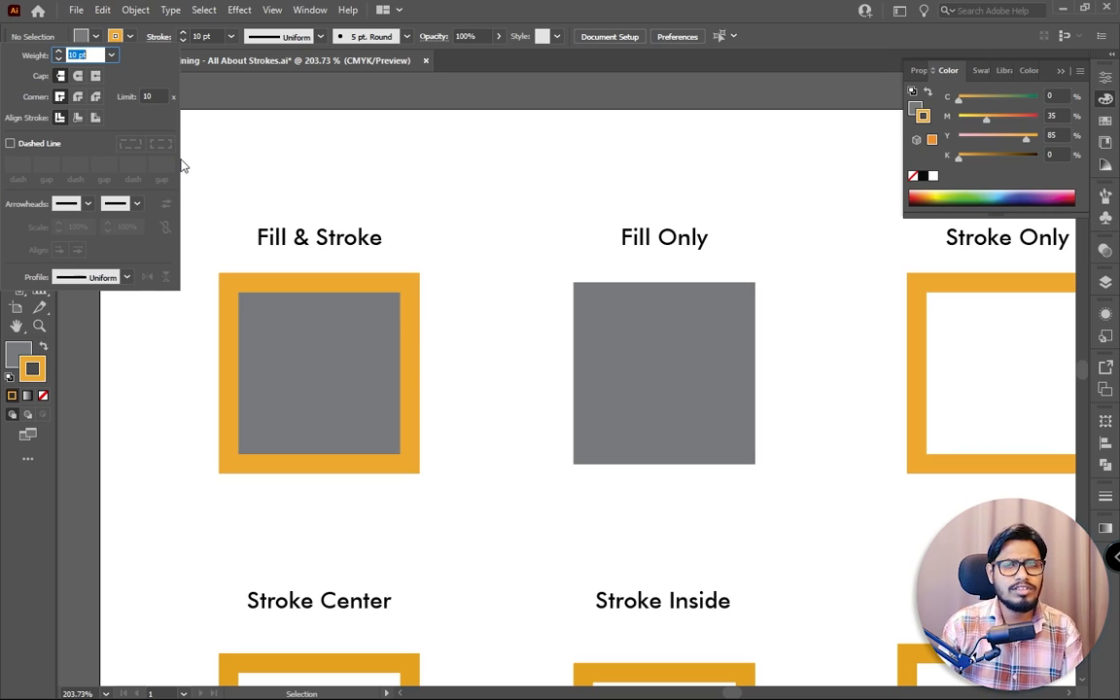
pyautogui.click(290, 139)
# Step: Select the Fill Only and Fill & Stroke squares alternately to compare their fill and stroke attributes
pyautogui.press('space')
pyautogui.moveTo(479, 181); pyautogui.dragTo(376, 158)
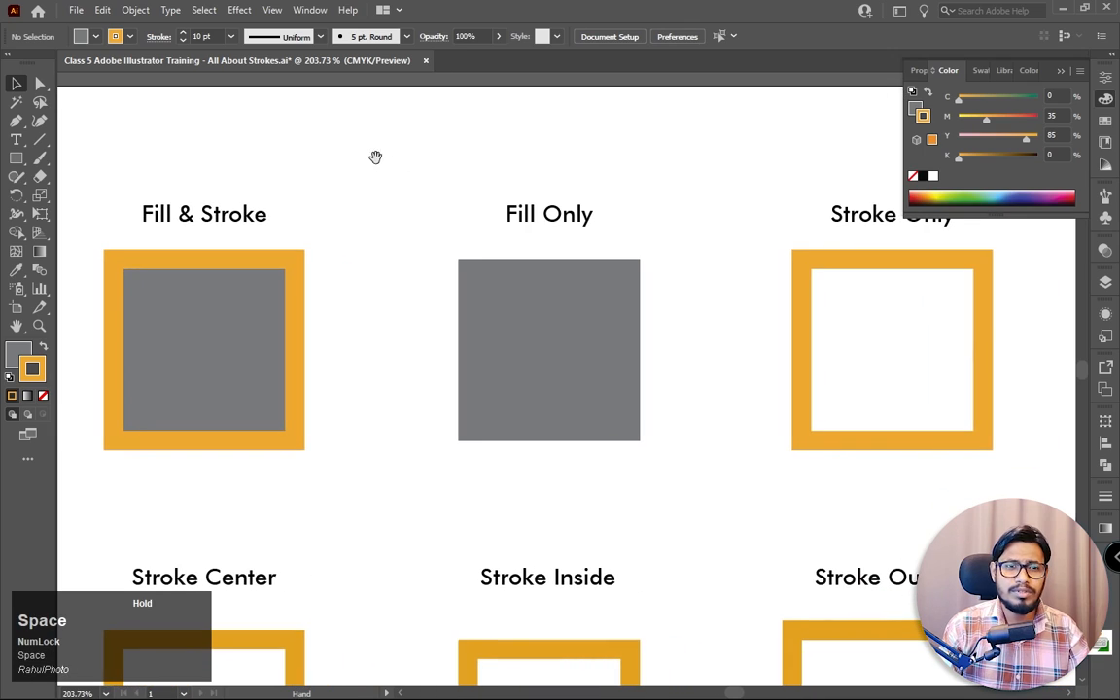
pyautogui.moveTo(681, 279)
pyautogui.mouseDown()
pyautogui.moveTo(657, 280)
pyautogui.moveTo(666, 288)
pyautogui.mouseUp()
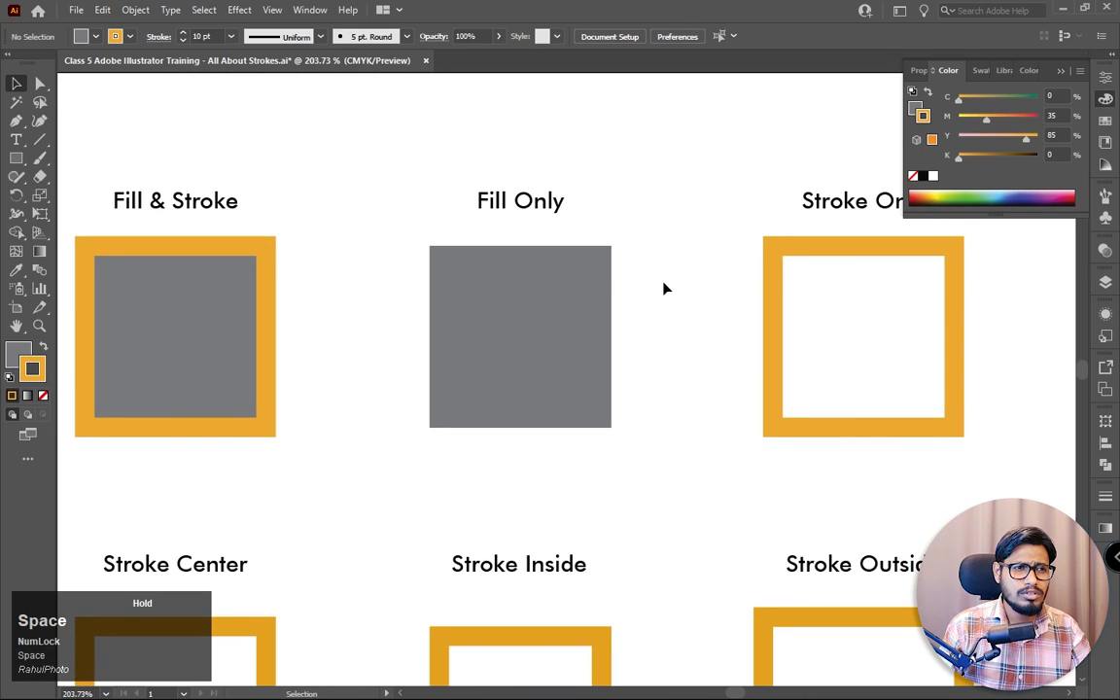
pyautogui.click(537, 335)
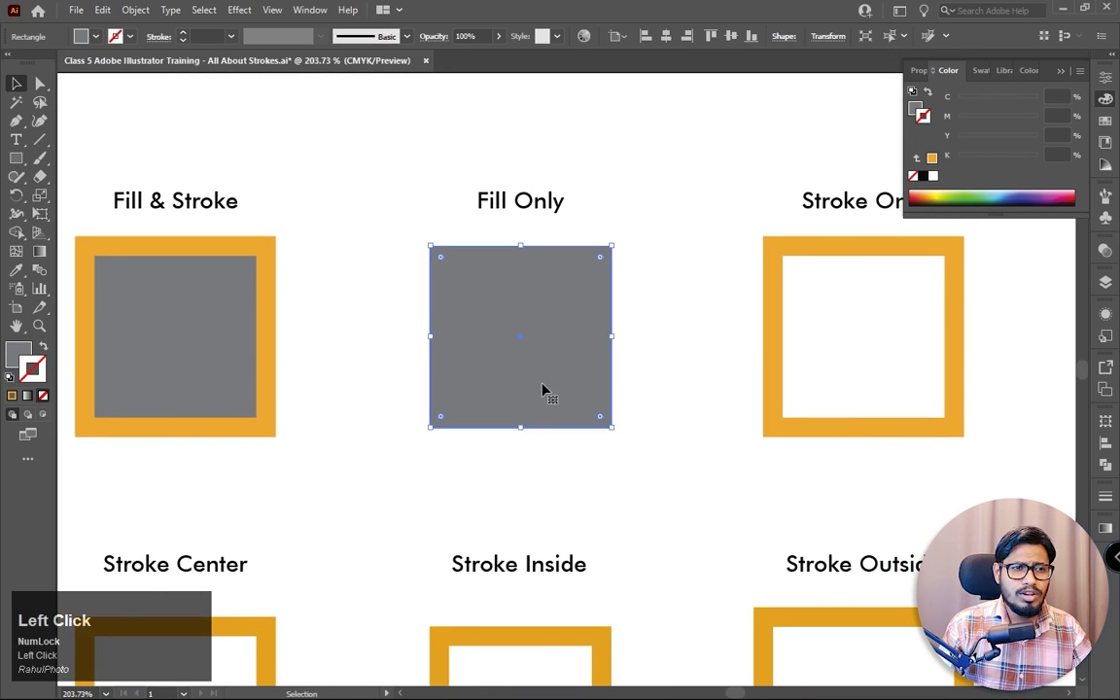
pyautogui.click(230, 333)
pyautogui.click(483, 340)
pyautogui.click(268, 337)
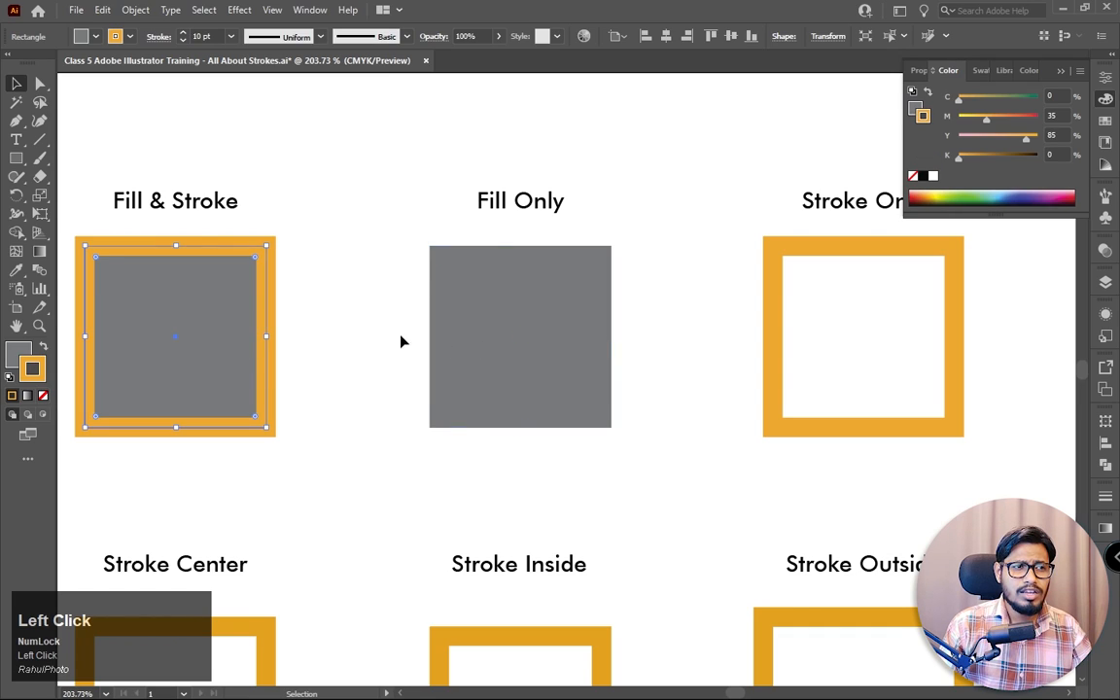
# Step: Give the Fill Only square a 10 pt orange stroke and select it together with the Fill & Stroke square
pyautogui.click(470, 346)
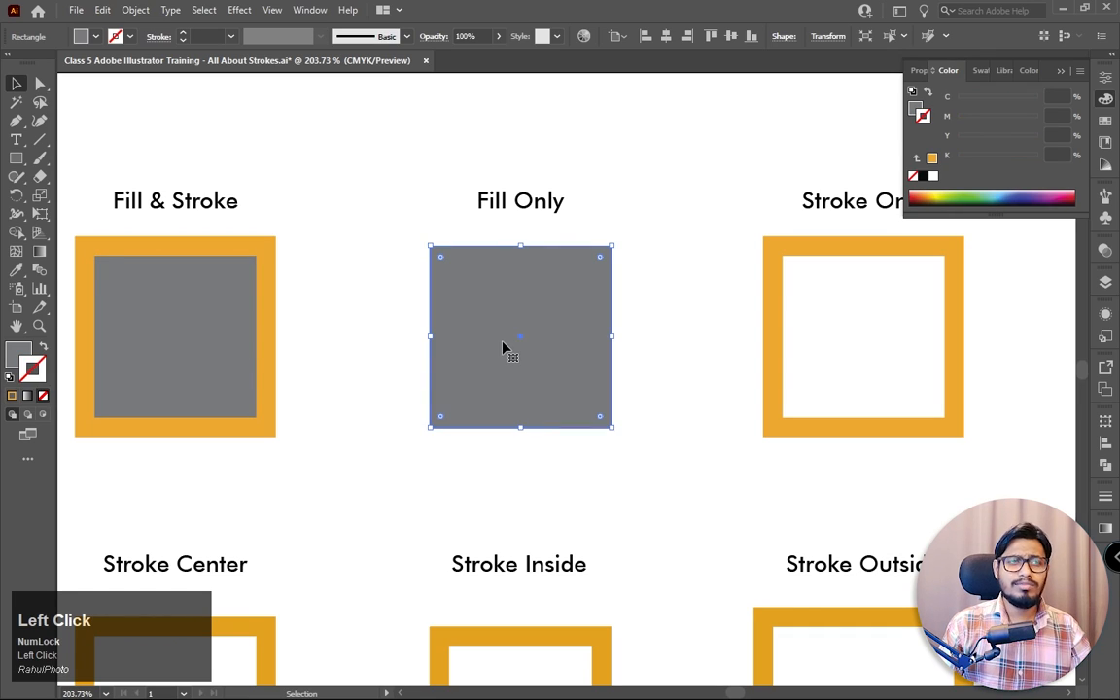
pyautogui.click(231, 37)
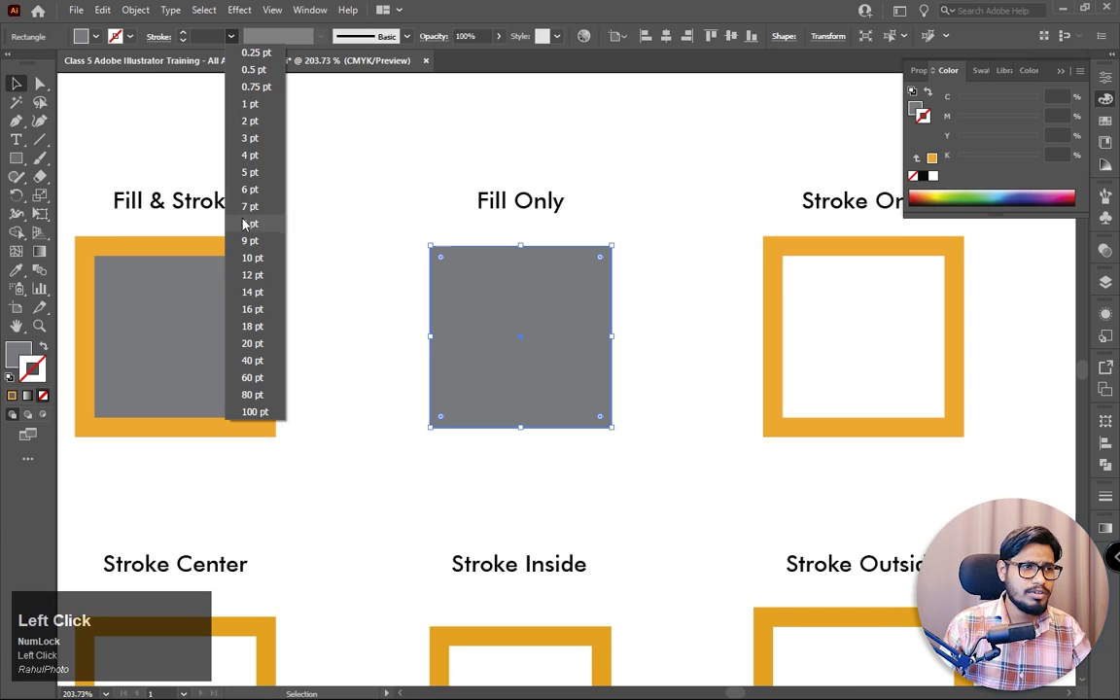
pyautogui.click(267, 257)
pyautogui.moveTo(330, 237); pyautogui.dragTo(611, 450)
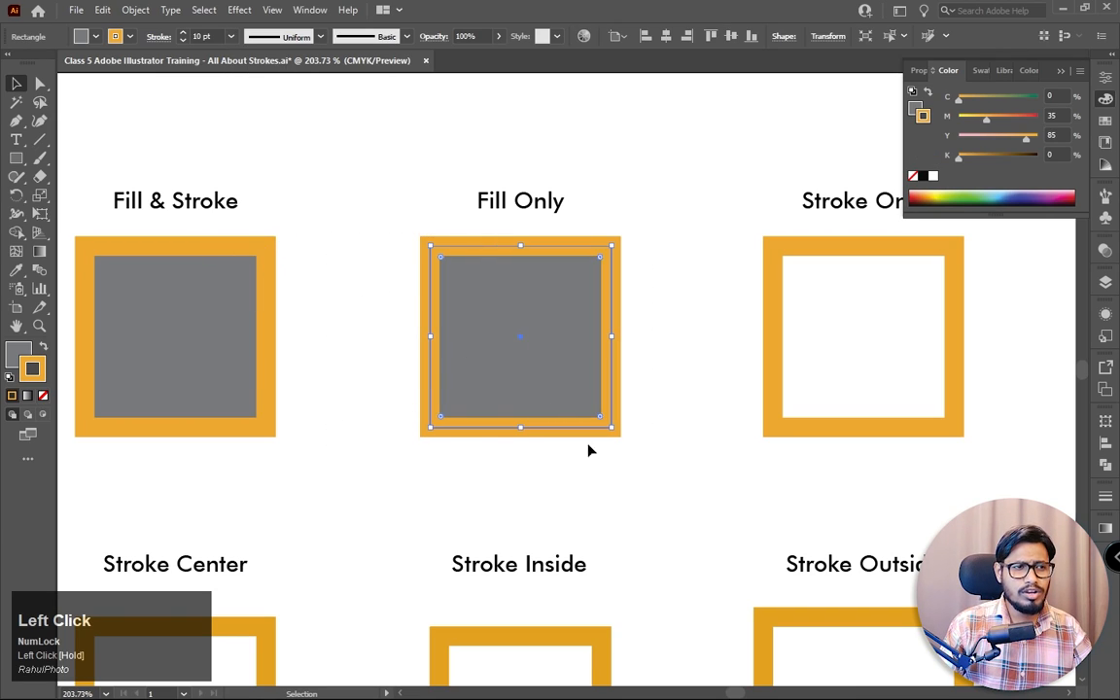
pyautogui.click(340, 326)
pyautogui.moveTo(653, 457)
pyautogui.mouseDown()
pyautogui.moveTo(447, 441)
pyautogui.moveTo(240, 372)
pyautogui.mouseUp()
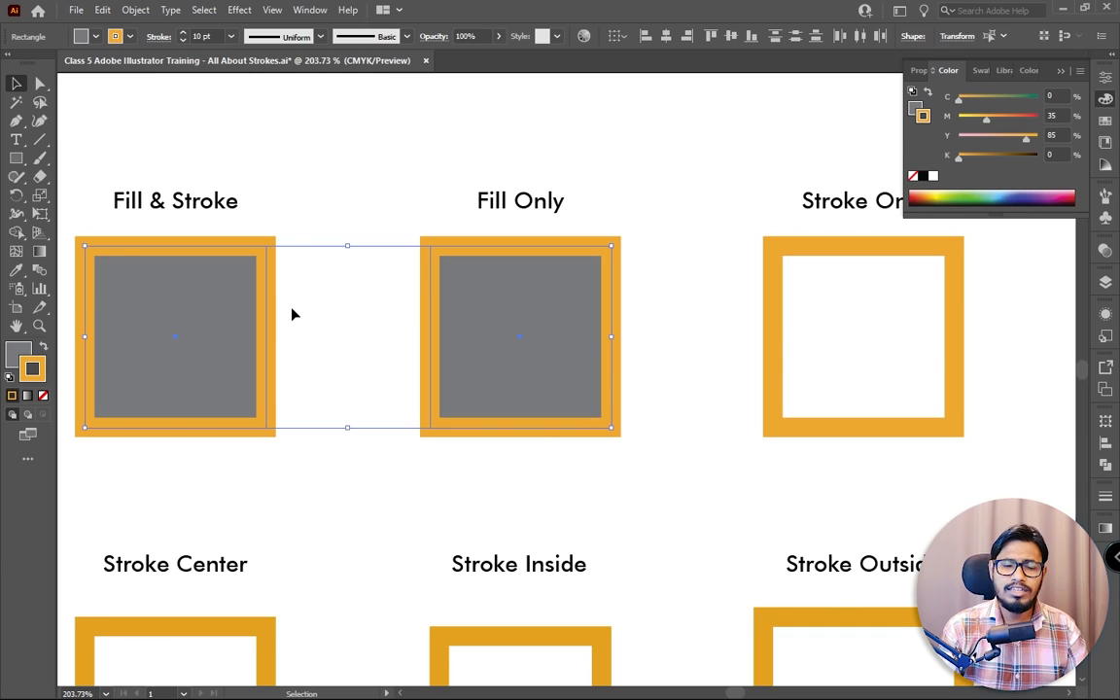
# Step: Deselect the squares and undo the stroke added to the Fill Only square
pyautogui.click(667, 269)
pyautogui.press('ctrl')
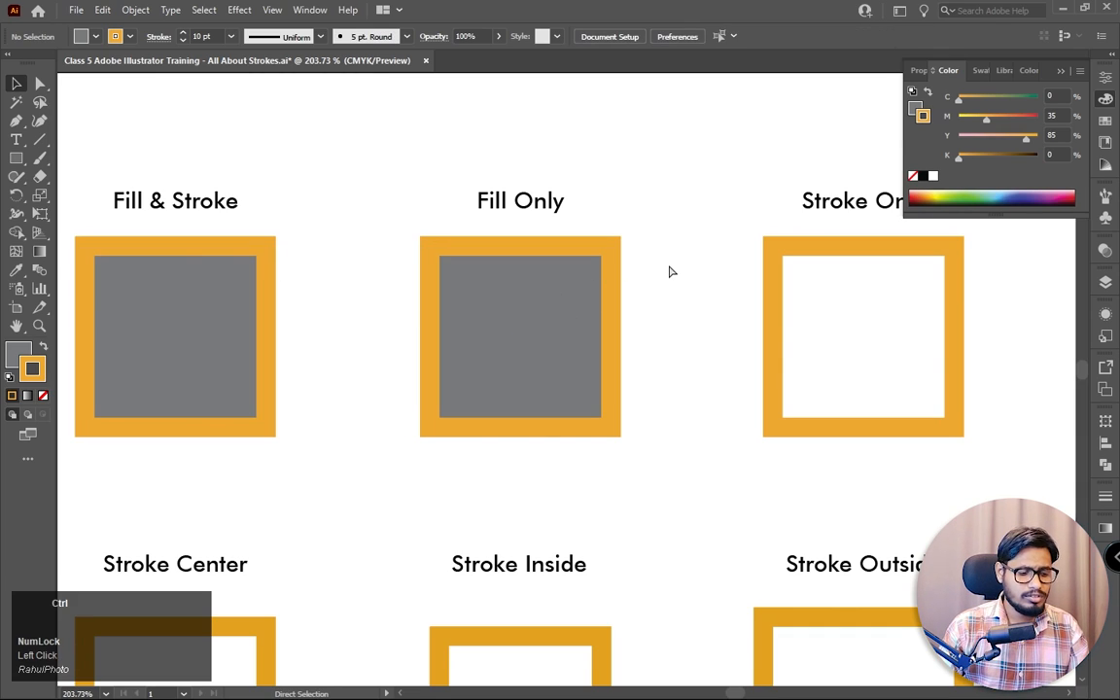
pyautogui.hotkey('ctrl', 'z')
# Step: Try stroke weights of 9 pt and 2 pt on the Stroke Only square and return it to 10 pt
pyautogui.moveTo(672, 253)
pyautogui.mouseDown()
pyautogui.moveTo(403, 242)
pyautogui.moveTo(685, 360)
pyautogui.mouseUp()
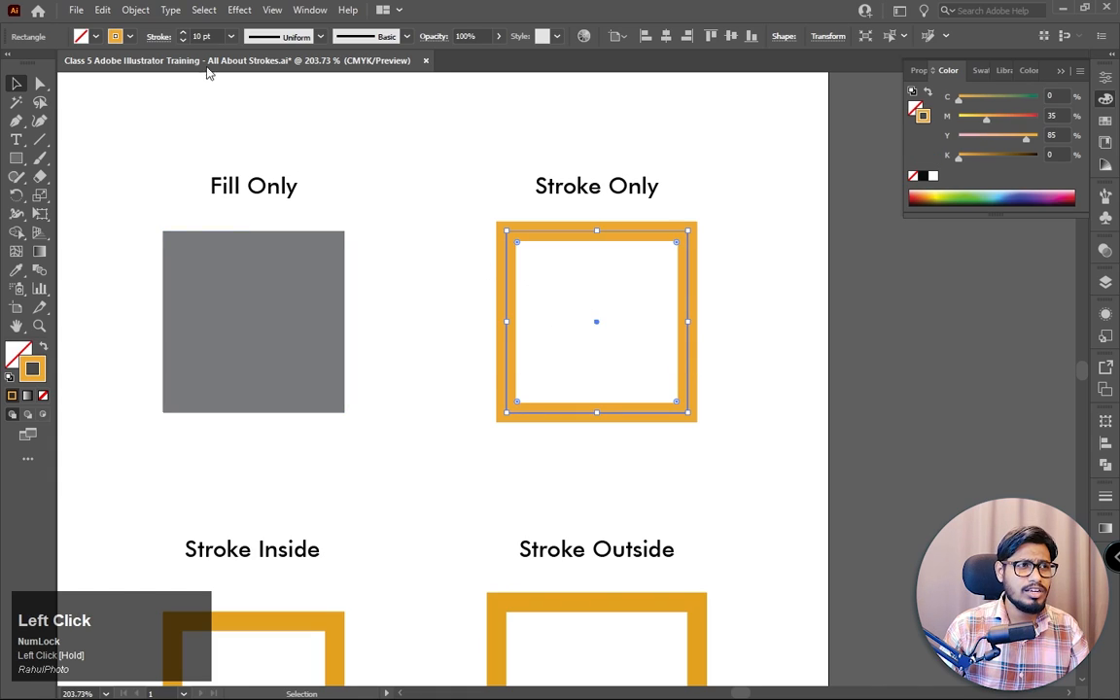
pyautogui.click(230, 37)
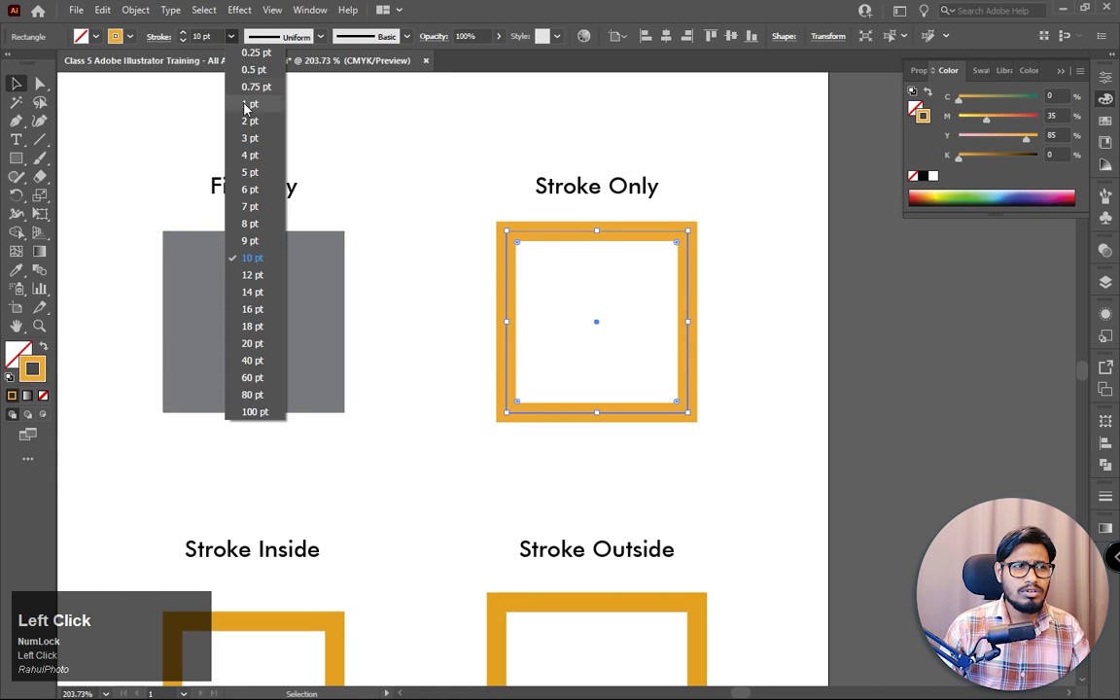
pyautogui.click(261, 242)
pyautogui.click(230, 37)
pyautogui.click(250, 120)
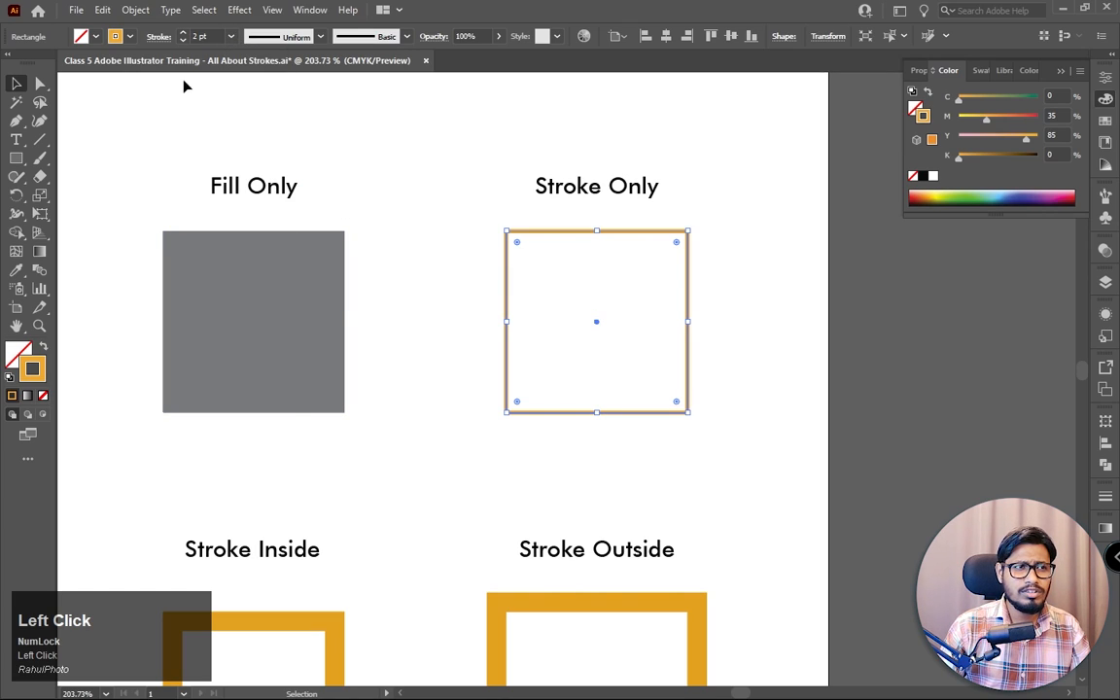
pyautogui.click(230, 37)
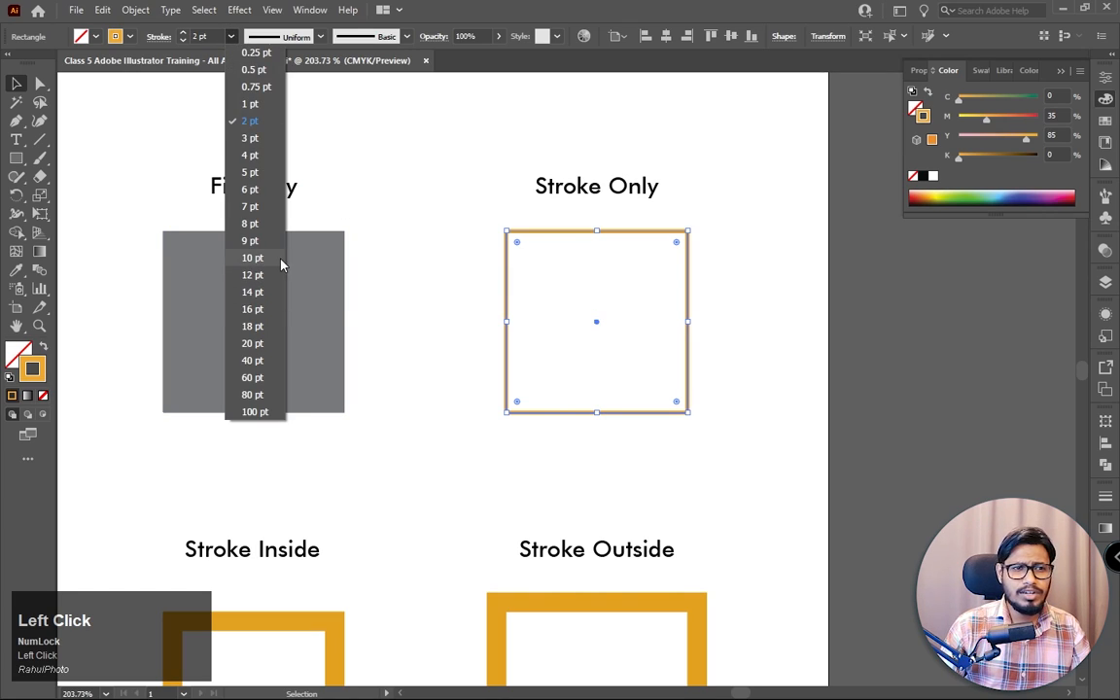
pyautogui.click(252, 258)
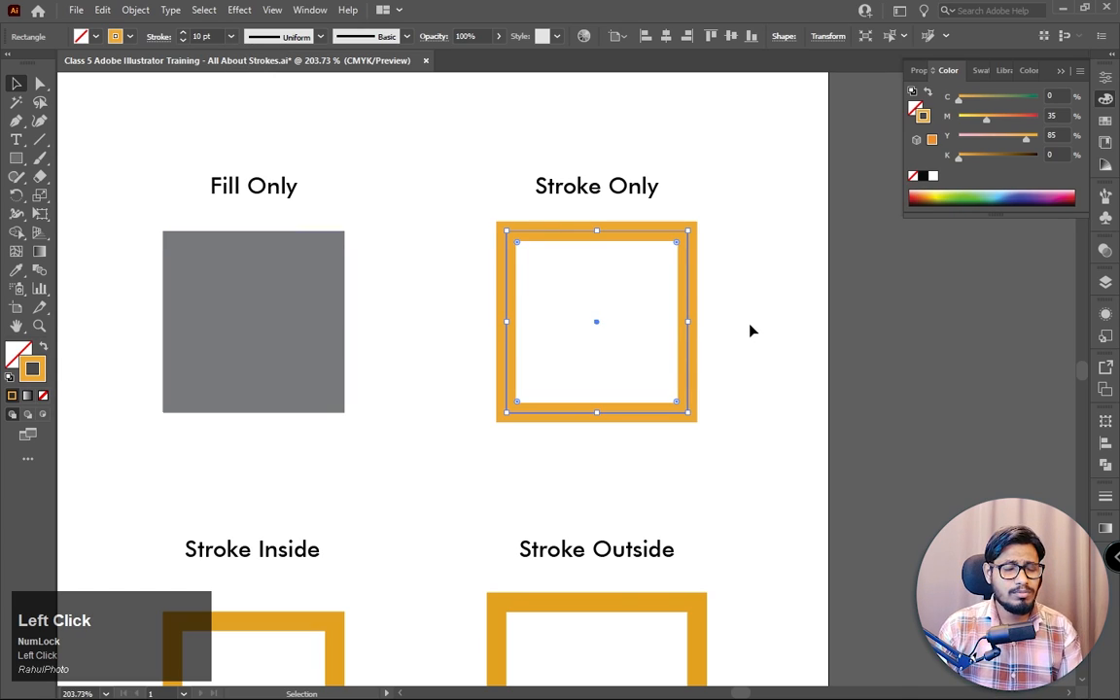
# Step: Select the Stroke Center, Stroke Inside and Stroke Outside squares in turn to compare their stroke alignment, and clear the selection
pyautogui.press('space')
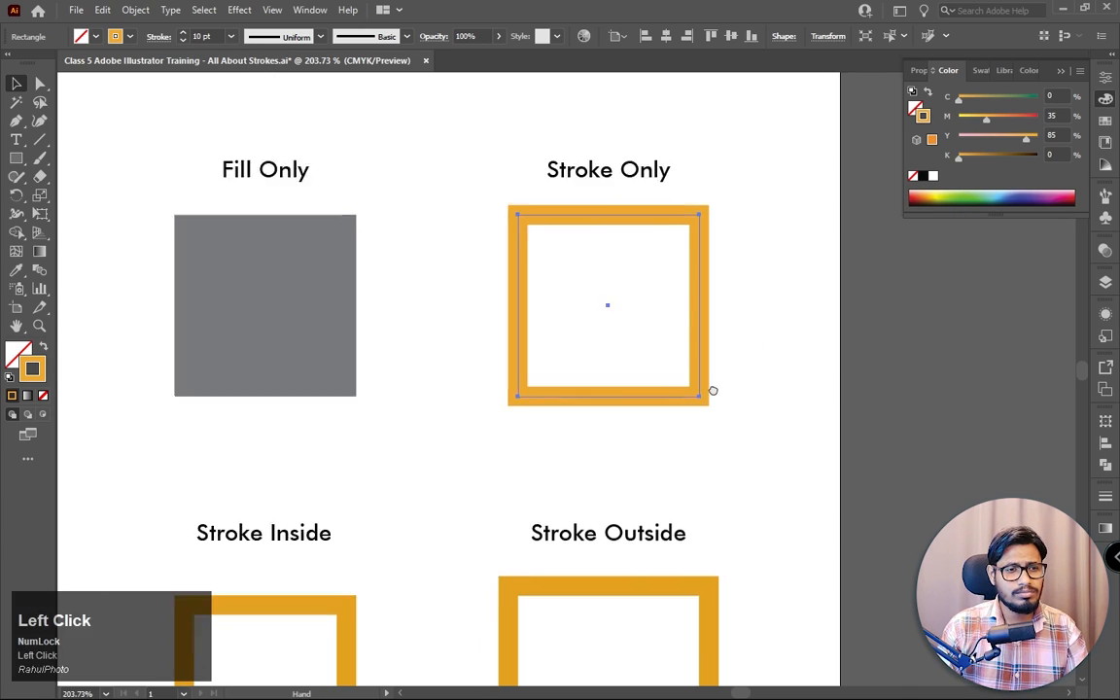
pyautogui.moveTo(250, 663); pyautogui.dragTo(490, 407)
pyautogui.moveTo(315, 387); pyautogui.dragTo(583, 331)
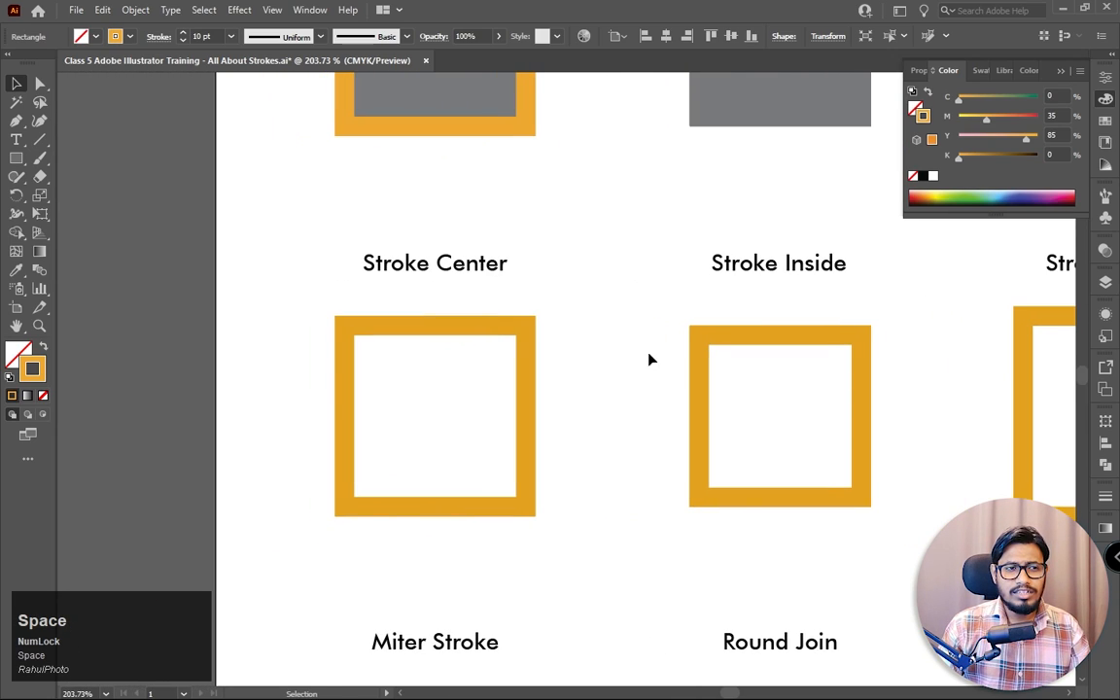
pyautogui.press('space')
pyautogui.moveTo(595, 307); pyautogui.dragTo(389, 434)
pyautogui.moveTo(520, 344); pyautogui.dragTo(288, 335)
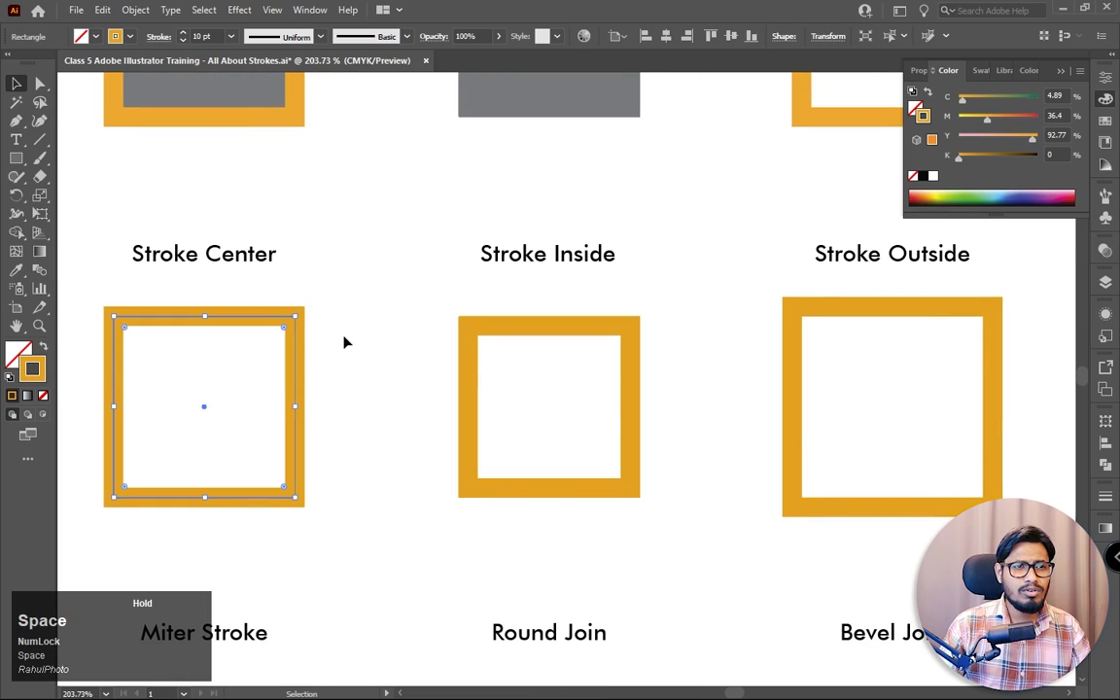
pyautogui.moveTo(424, 312)
pyautogui.mouseDown()
pyautogui.moveTo(670, 544)
pyautogui.moveTo(690, 528)
pyautogui.mouseUp()
pyautogui.press('space')
pyautogui.moveTo(701, 313); pyautogui.dragTo(592, 323)
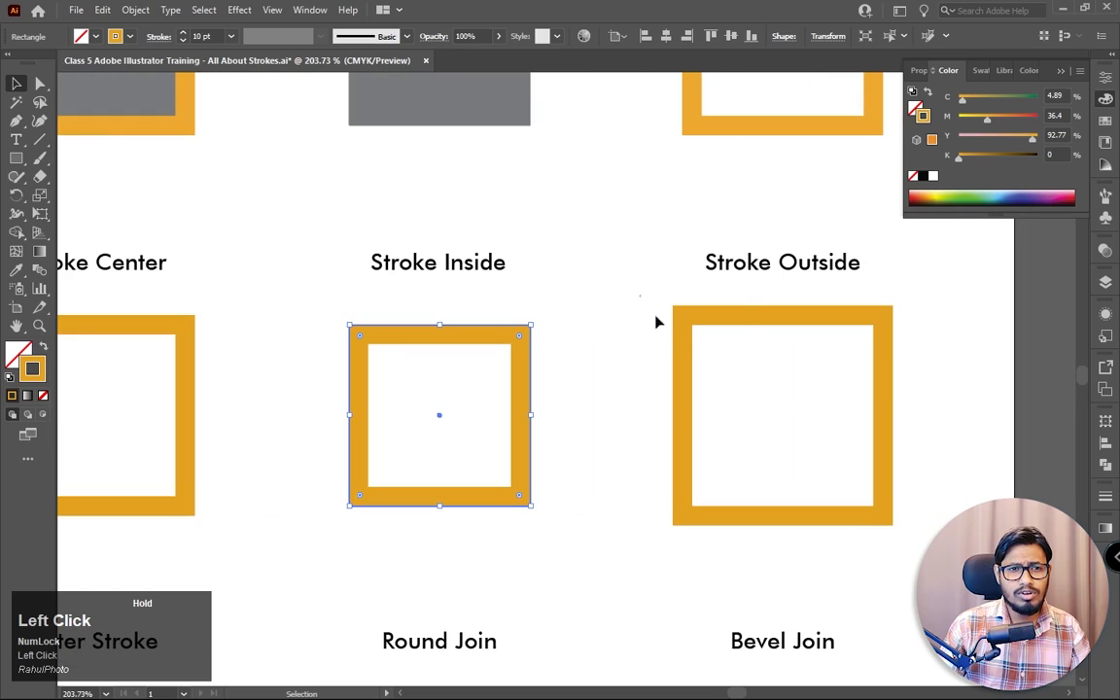
pyautogui.click(681, 326)
pyautogui.click(1109, 101)
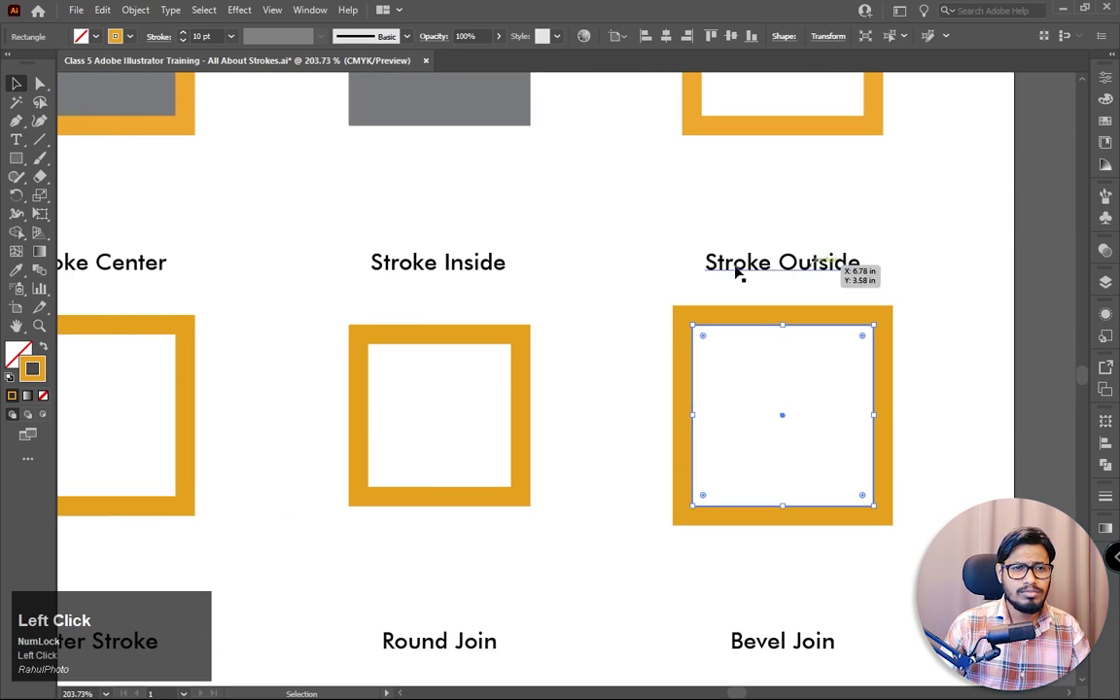
pyautogui.press('space')
pyautogui.moveTo(495, 325); pyautogui.dragTo(583, 315)
pyautogui.click(721, 292)
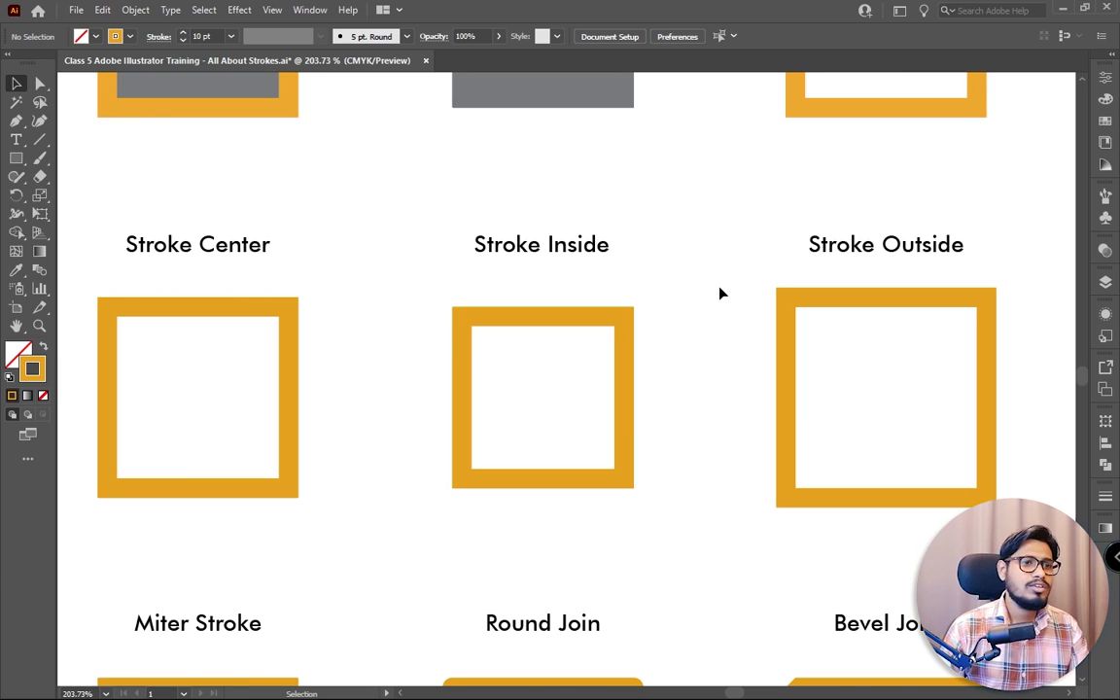
# Step: Float the Stroke panel over the artboard, collapse it to the weight setting only, and close it
pyautogui.press('space')
pyautogui.moveTo(625, 295); pyautogui.dragTo(598, 272)
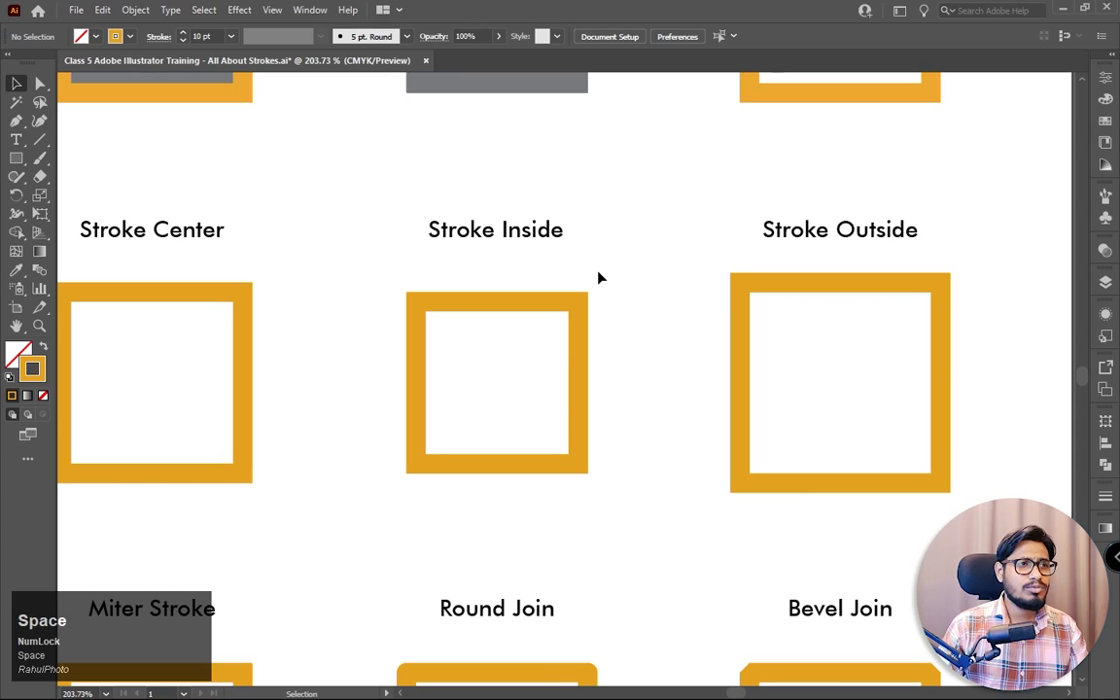
pyautogui.click(1105, 497)
pyautogui.moveTo(935, 434)
pyautogui.mouseDown()
pyautogui.moveTo(880, 355)
pyautogui.moveTo(722, 199)
pyautogui.mouseUp()
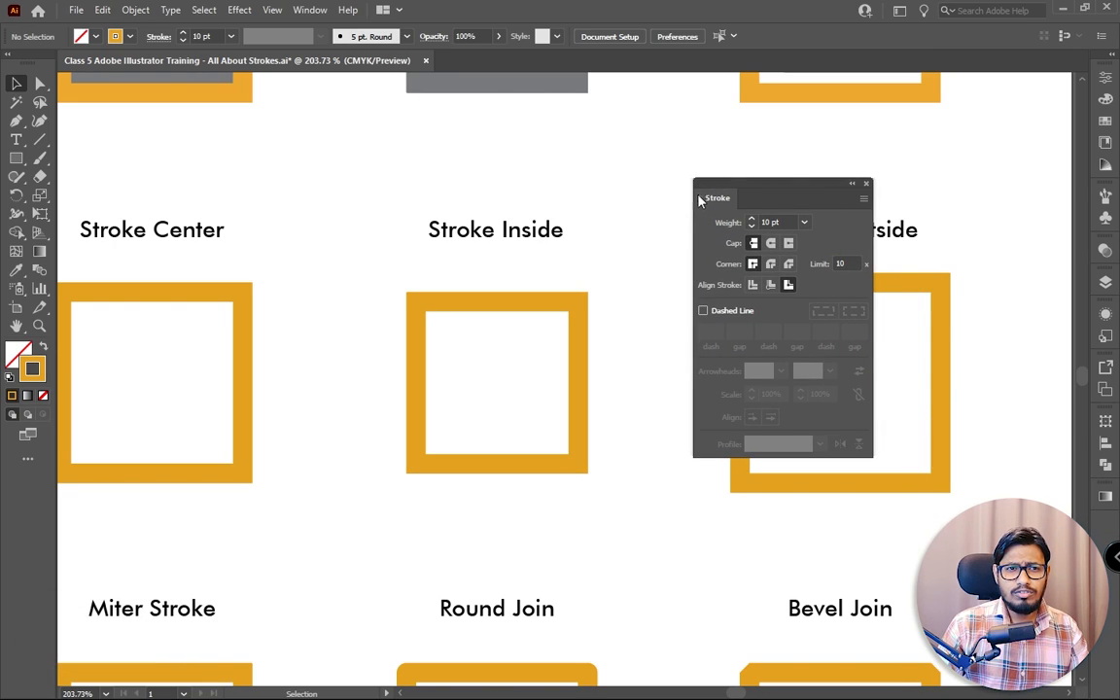
pyautogui.click(701, 198)
pyautogui.moveTo(778, 190)
pyautogui.mouseDown()
pyautogui.moveTo(814, 378)
pyautogui.moveTo(915, 433)
pyautogui.mouseUp()
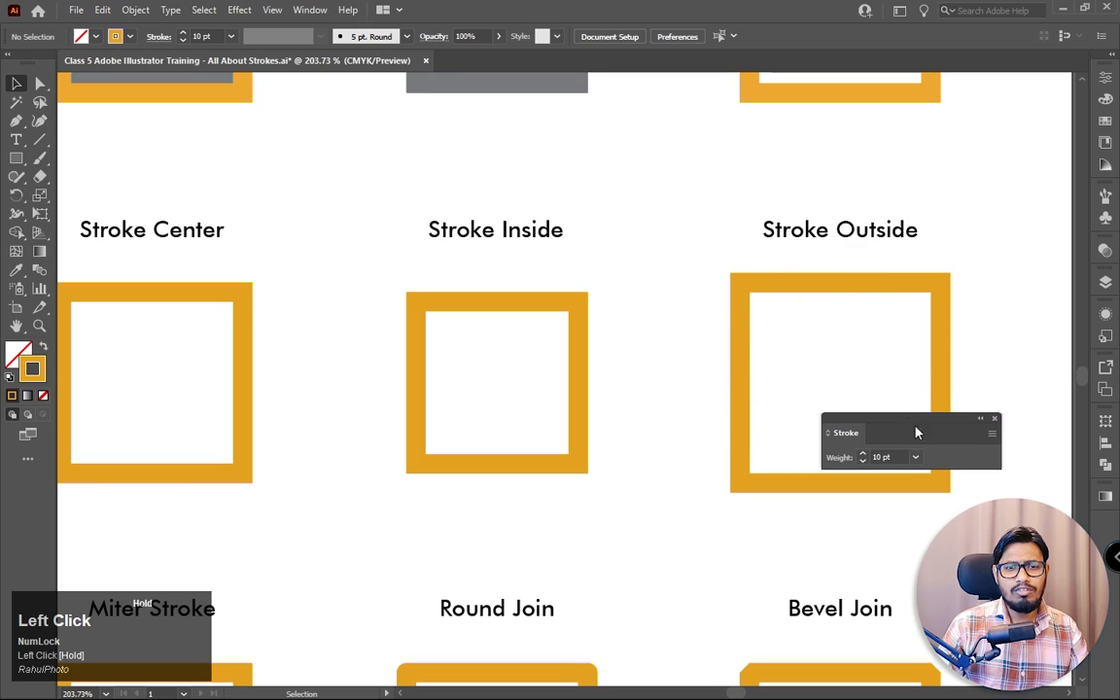
pyautogui.click(994, 418)
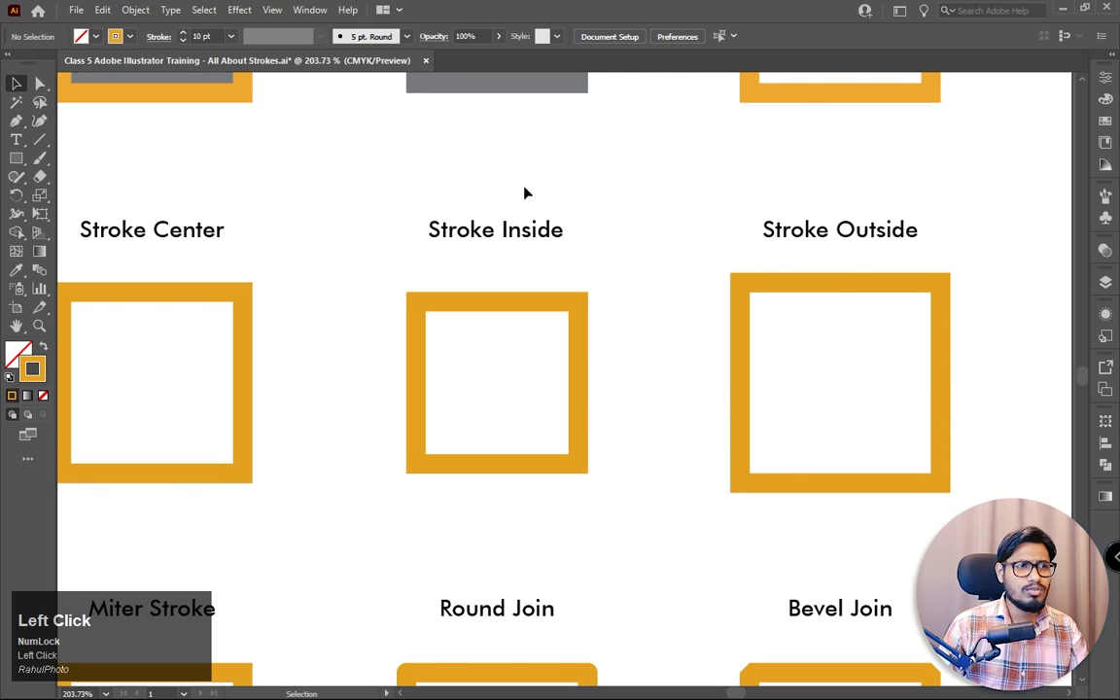
# Step: Reopen the Stroke panel as a floating panel over the Stroke Outside square and put the Swatches panel away
pyautogui.click(307, 11)
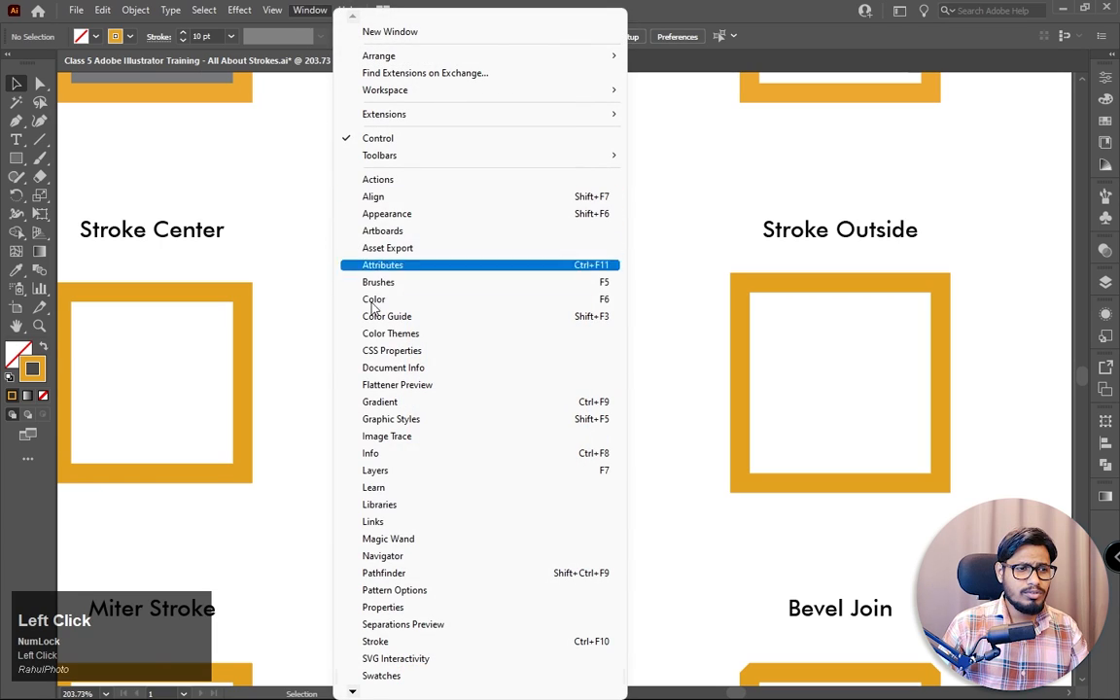
pyautogui.click(352, 677)
pyautogui.click(310, 10)
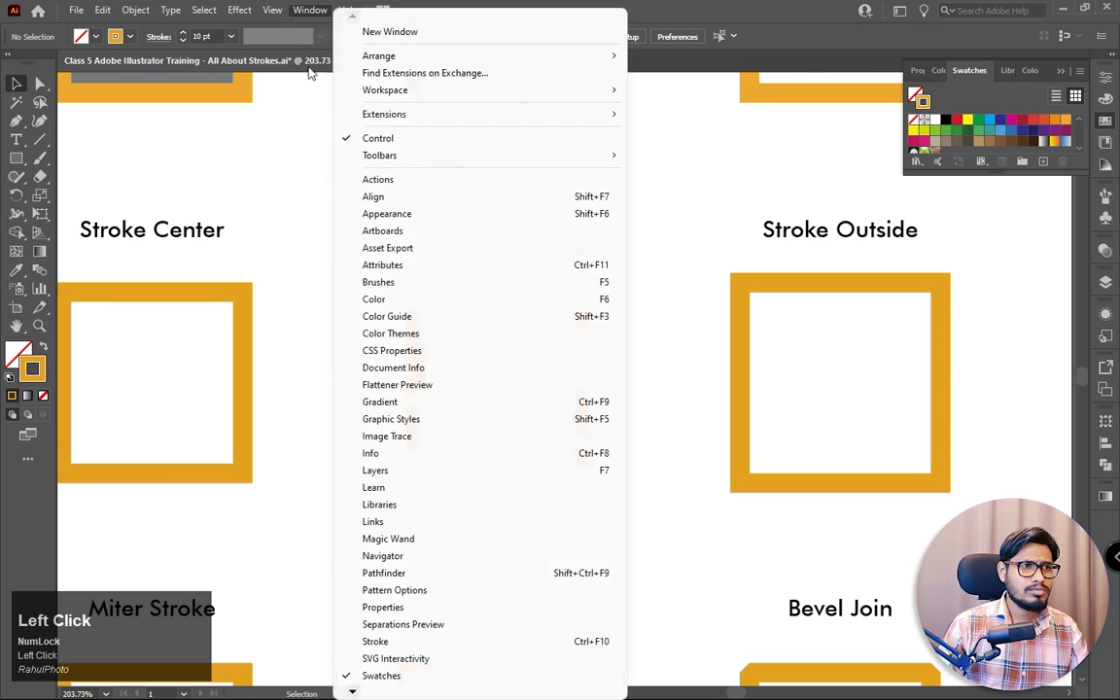
pyautogui.scroll(-1, 384, 352)
pyautogui.click(467, 642)
pyautogui.moveTo(927, 429)
pyautogui.mouseDown()
pyautogui.moveTo(955, 356)
pyautogui.moveTo(916, 297)
pyautogui.mouseUp()
pyautogui.click(820, 302)
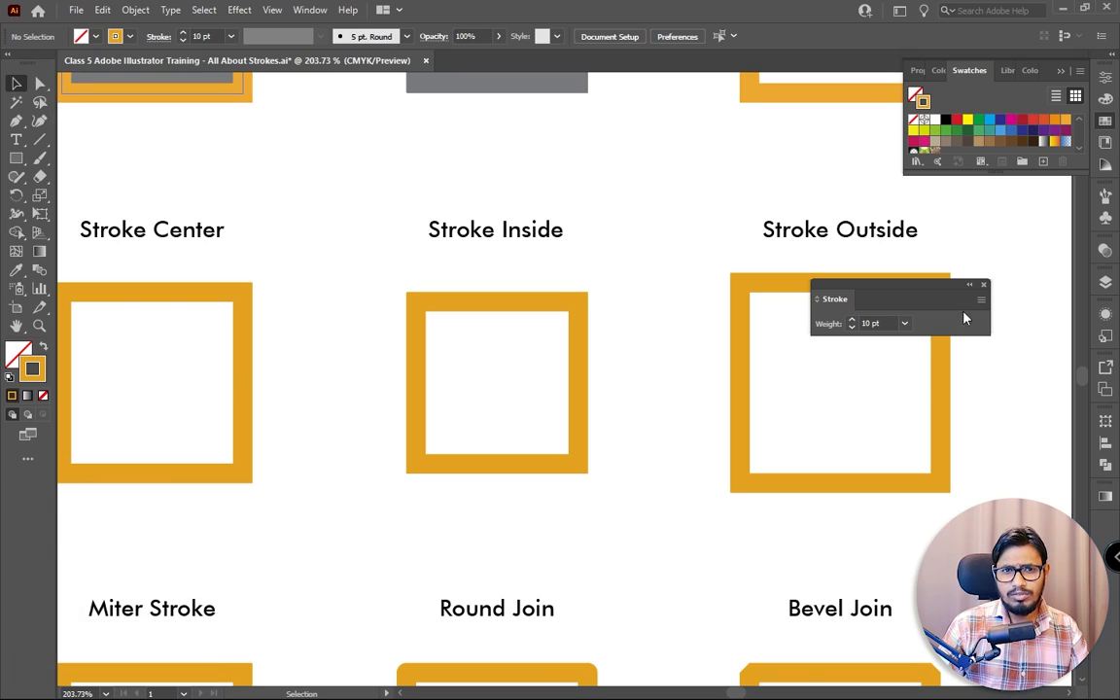
pyautogui.click(1054, 195)
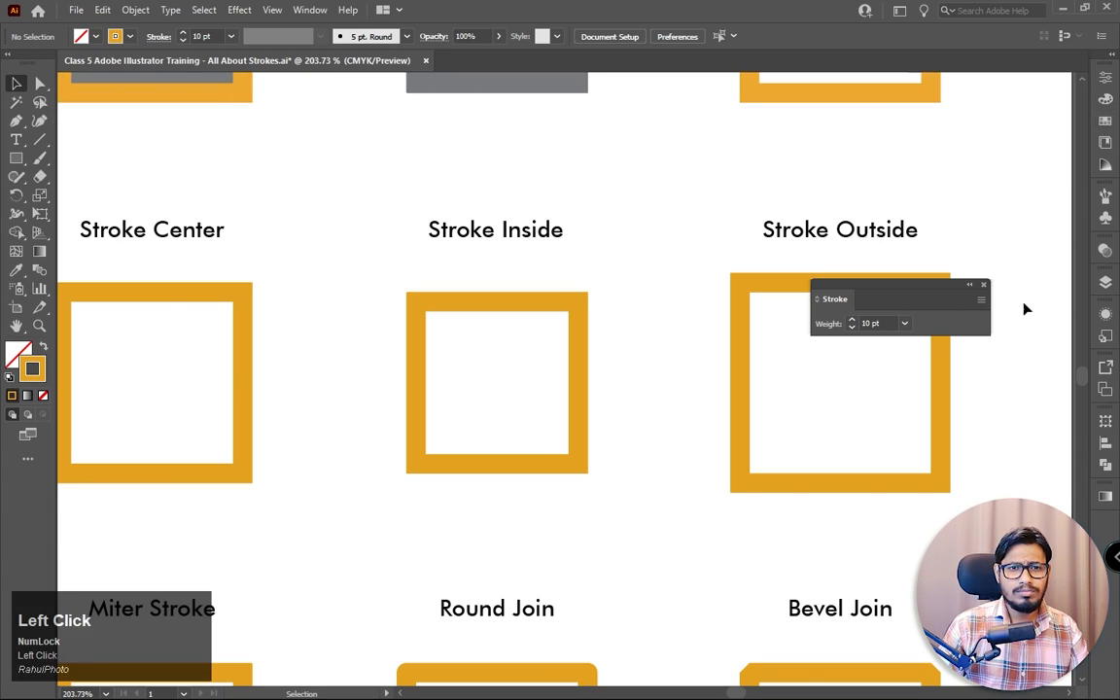
# Step: Show the full options of the Stroke panel and briefly view the same settings in the pop-up stroke options
pyautogui.click(981, 300)
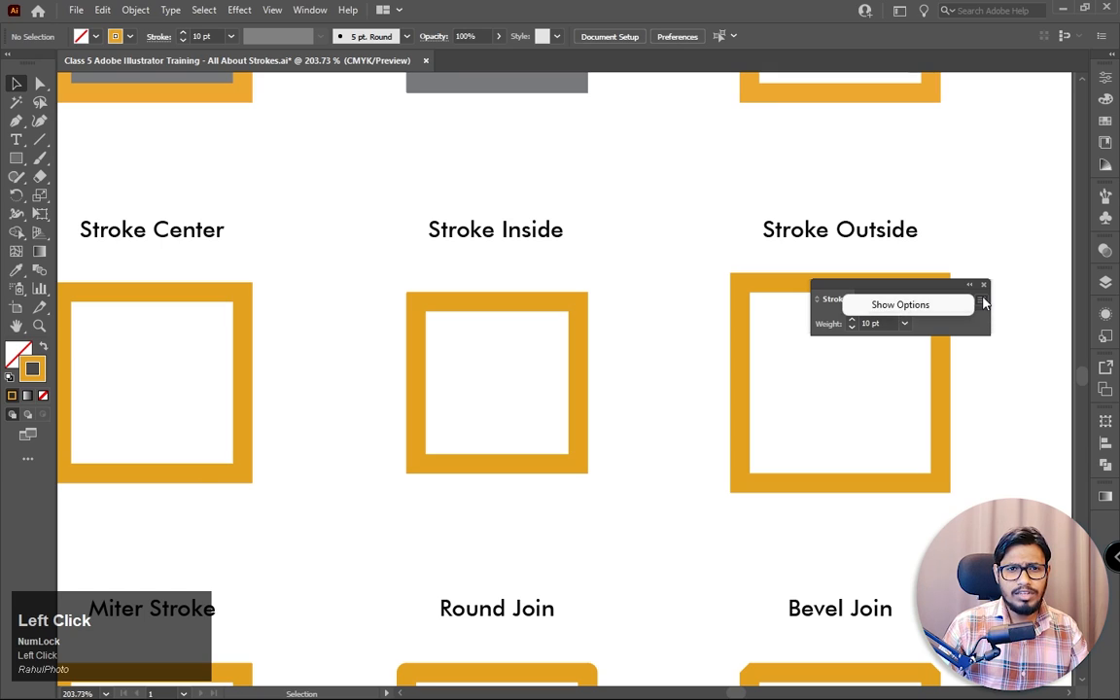
pyautogui.click(925, 310)
pyautogui.moveTo(905, 295)
pyautogui.mouseDown()
pyautogui.moveTo(958, 235)
pyautogui.moveTo(954, 208)
pyautogui.moveTo(837, 214)
pyautogui.mouseUp()
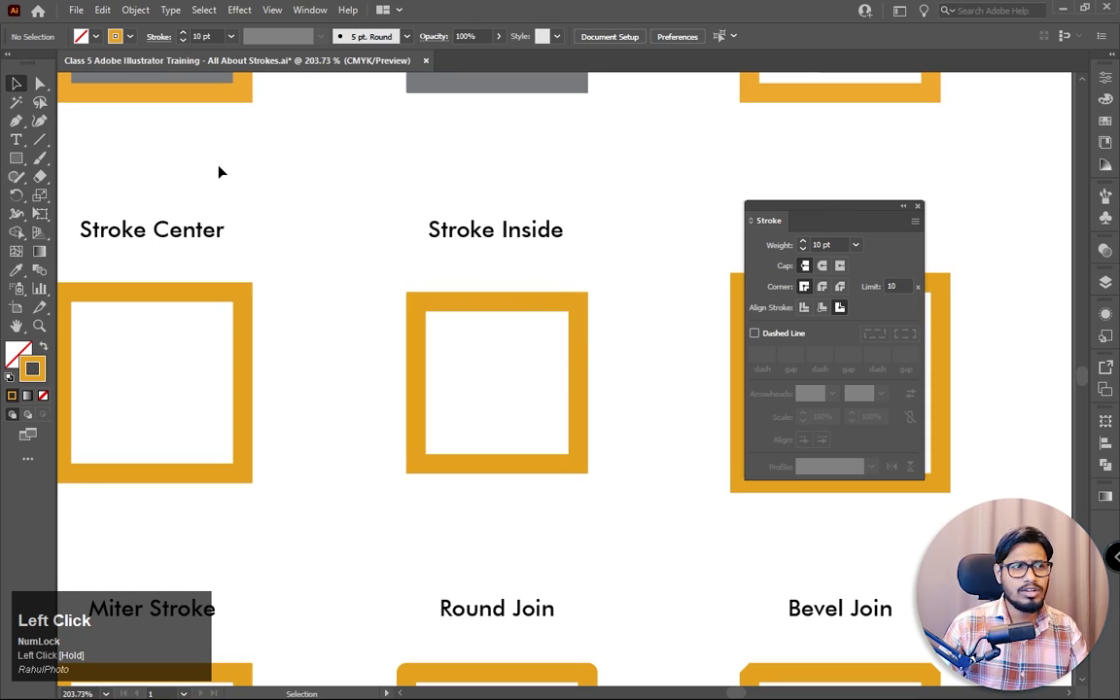
pyautogui.click(162, 37)
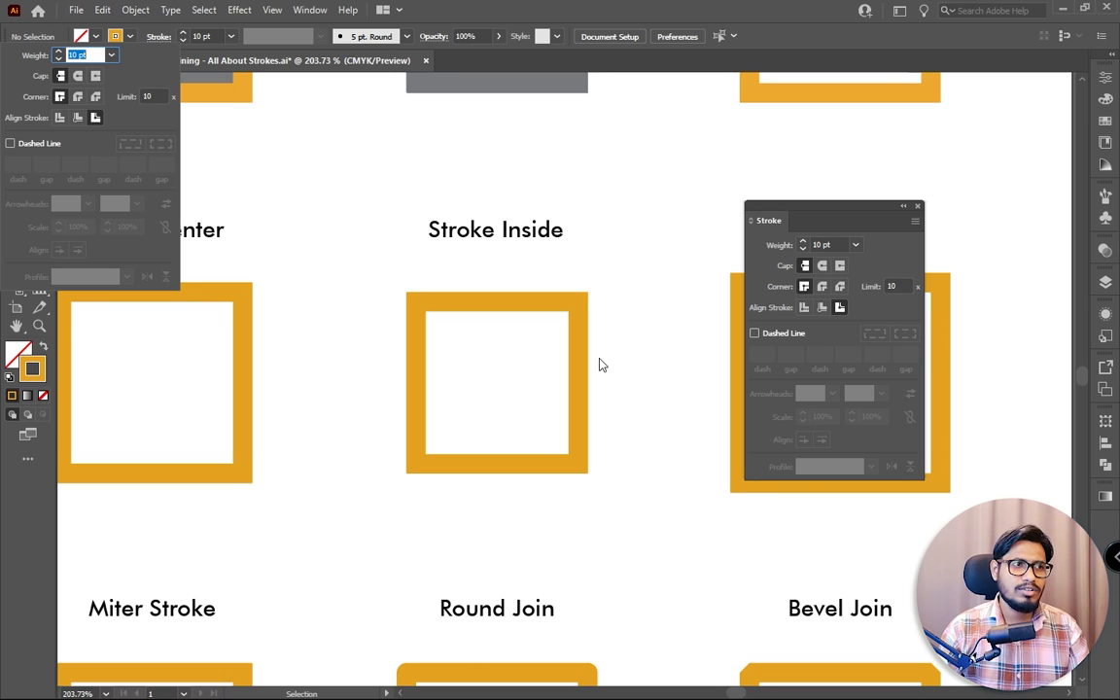
pyautogui.click(549, 7)
# Step: Select the Stroke Center square and check which stroke alignment option it uses
pyautogui.press('space')
pyautogui.moveTo(370, 403); pyautogui.dragTo(484, 403)
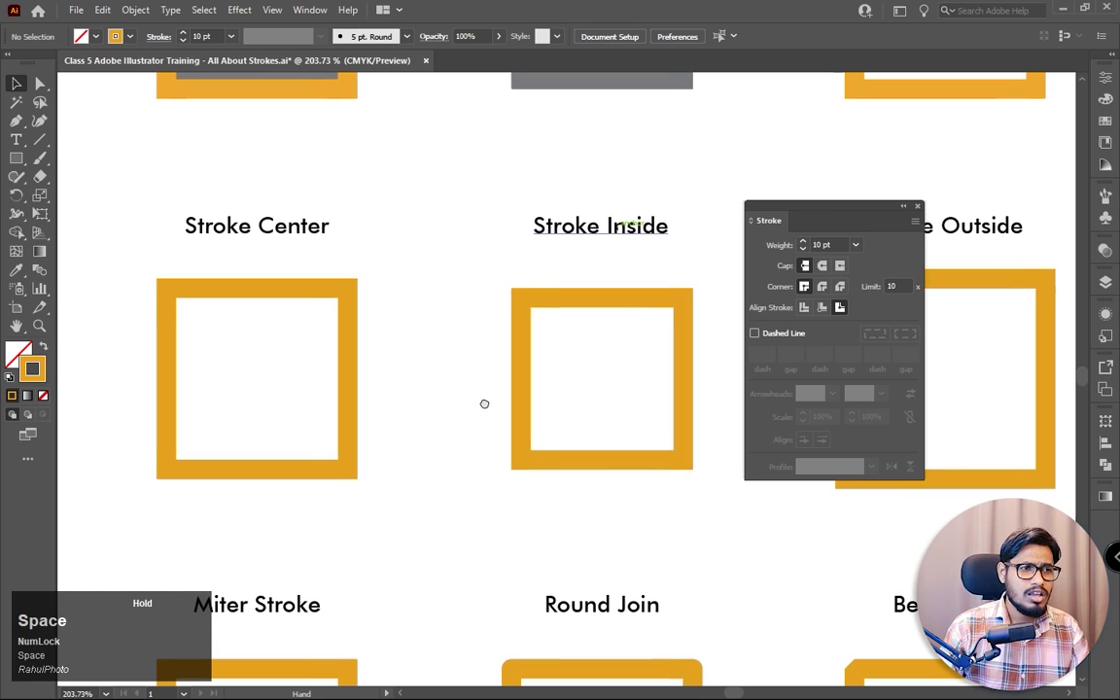
pyautogui.moveTo(420, 299)
pyautogui.mouseDown()
pyautogui.moveTo(328, 450)
pyautogui.moveTo(148, 485)
pyautogui.mouseUp()
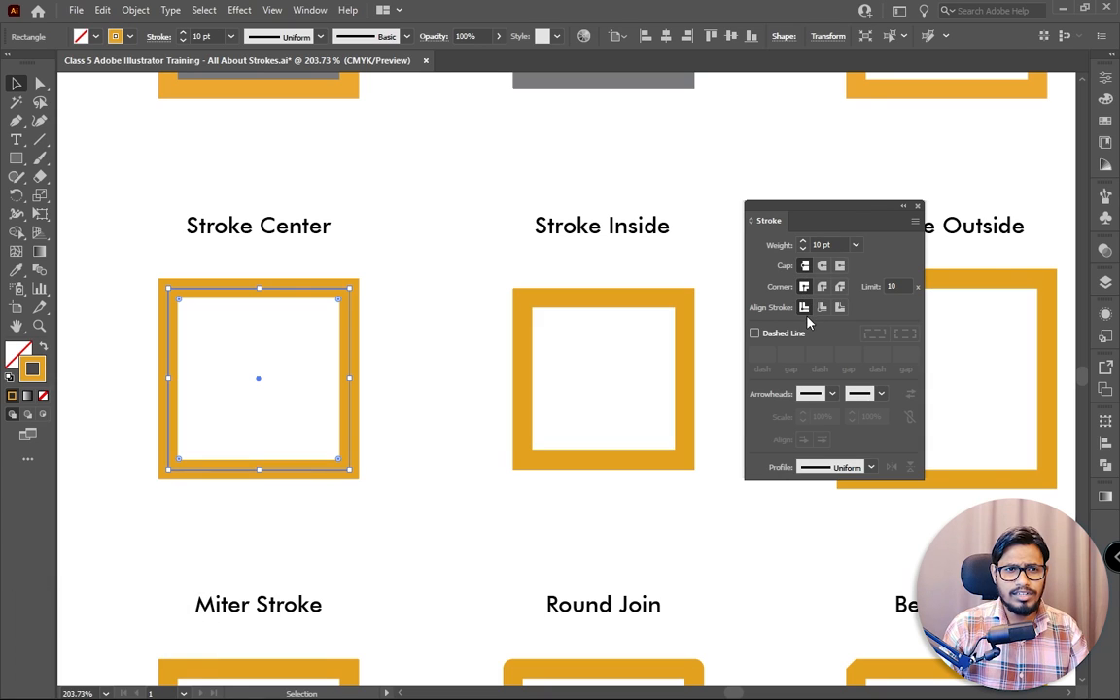
pyautogui.click(419, 336)
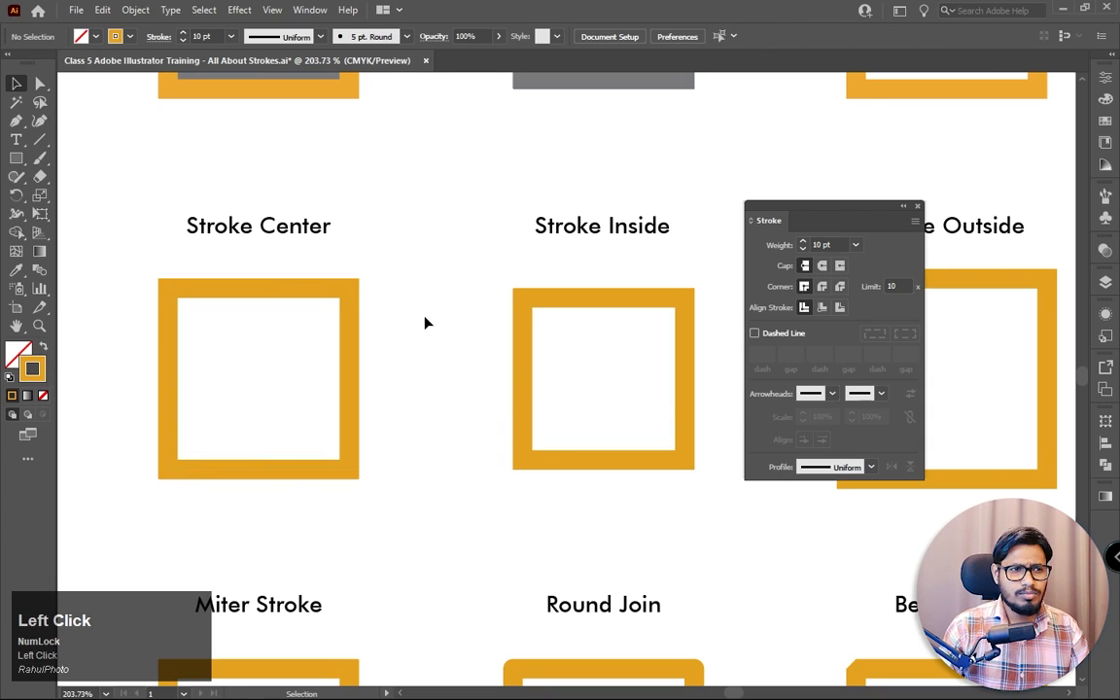
pyautogui.moveTo(428, 320); pyautogui.dragTo(214, 447)
pyautogui.moveTo(556, 380); pyautogui.dragTo(447, 354)
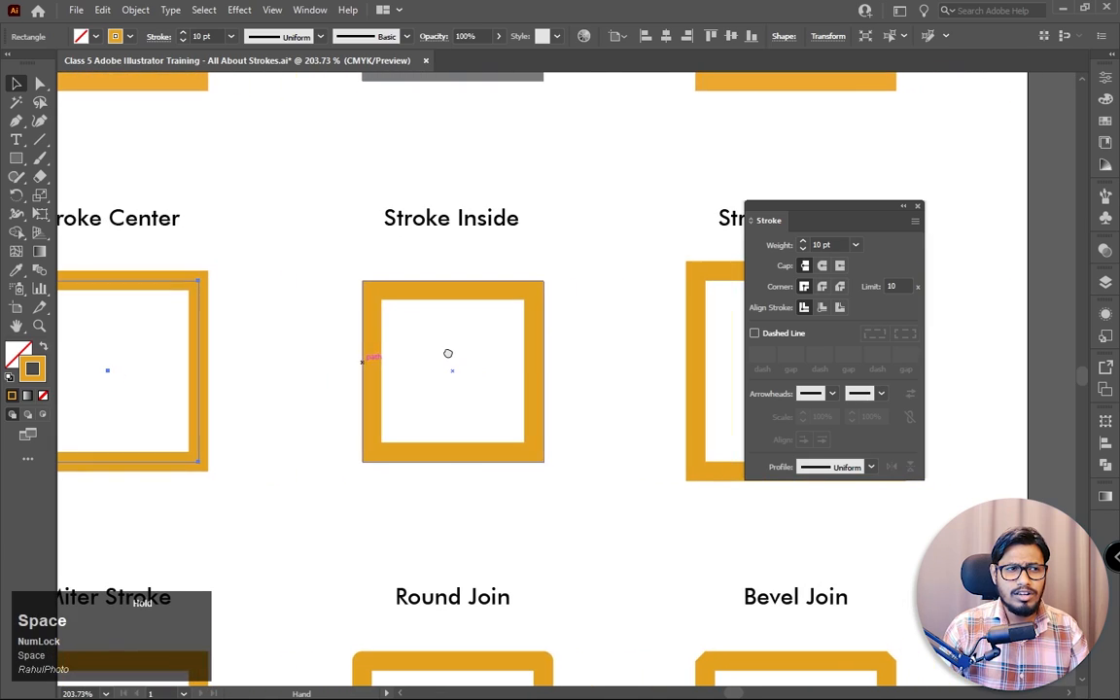
# Step: Try stroke weights of 8 pt, 2 pt and 20 pt on the Stroke Center square and return it to 10 pt
pyautogui.click(856, 244)
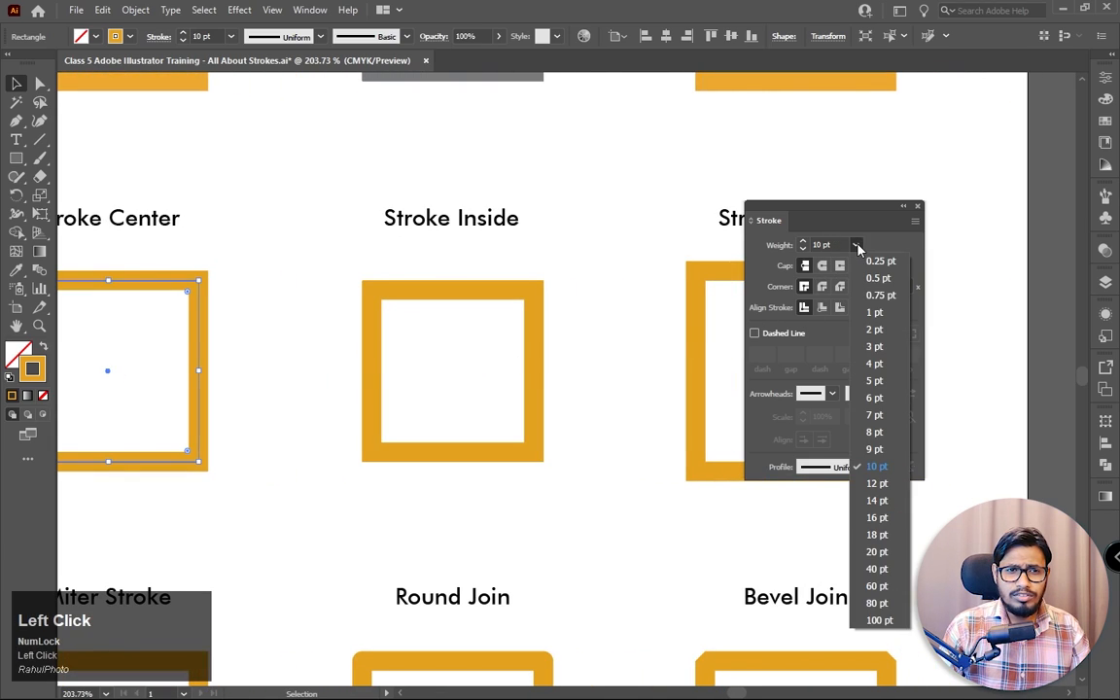
pyautogui.click(877, 431)
pyautogui.click(859, 246)
pyautogui.click(875, 329)
pyautogui.click(859, 246)
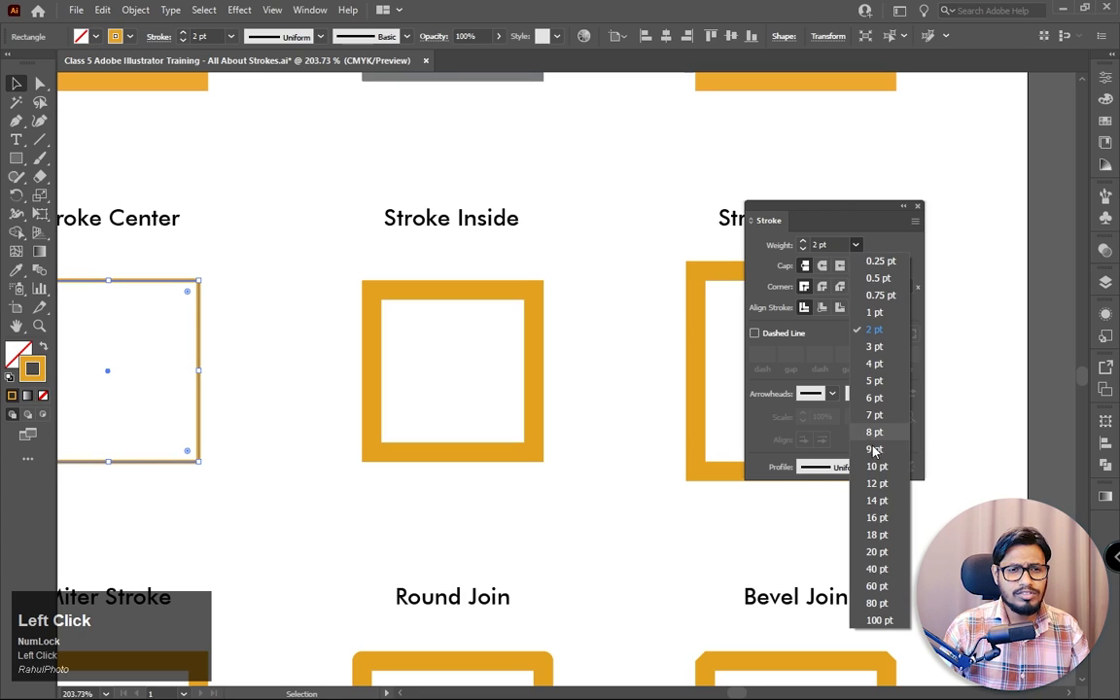
pyautogui.click(875, 551)
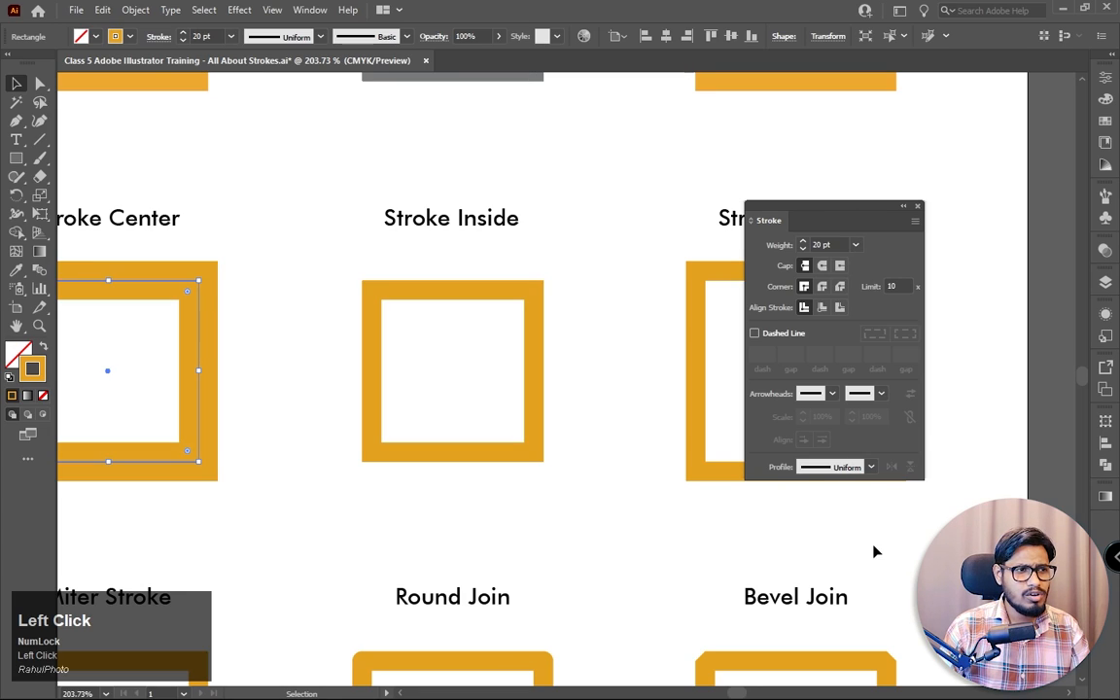
pyautogui.click(857, 245)
pyautogui.click(875, 466)
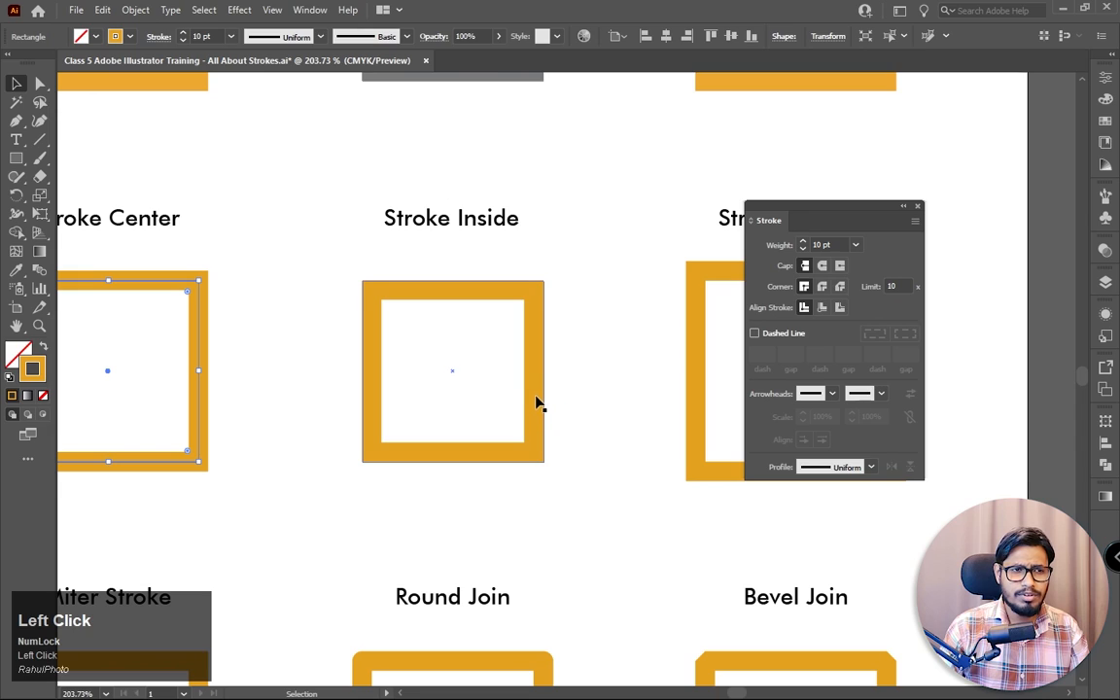
# Step: Select the Stroke Inside and Stroke Center squares alternately to compare where their strokes sit on the path
pyautogui.moveTo(595, 297); pyautogui.dragTo(381, 482)
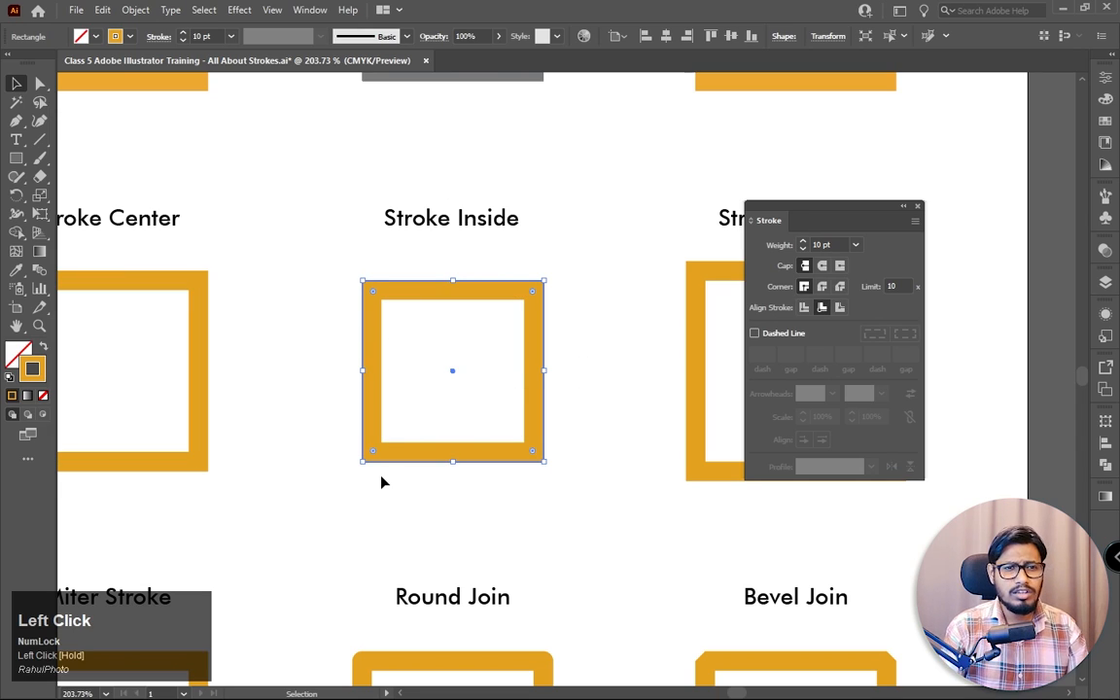
pyautogui.hscroll(-2, 384, 481)
pyautogui.moveTo(294, 271); pyautogui.dragTo(193, 488)
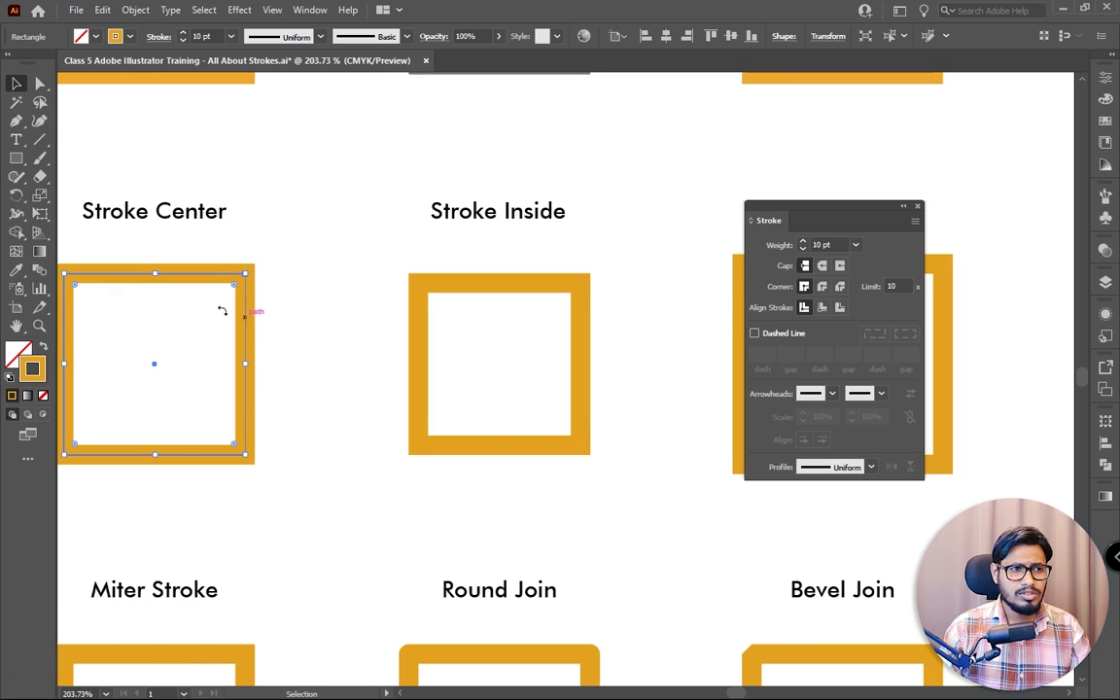
pyautogui.moveTo(388, 263)
pyautogui.mouseDown()
pyautogui.moveTo(376, 280)
pyautogui.moveTo(568, 457)
pyautogui.mouseUp()
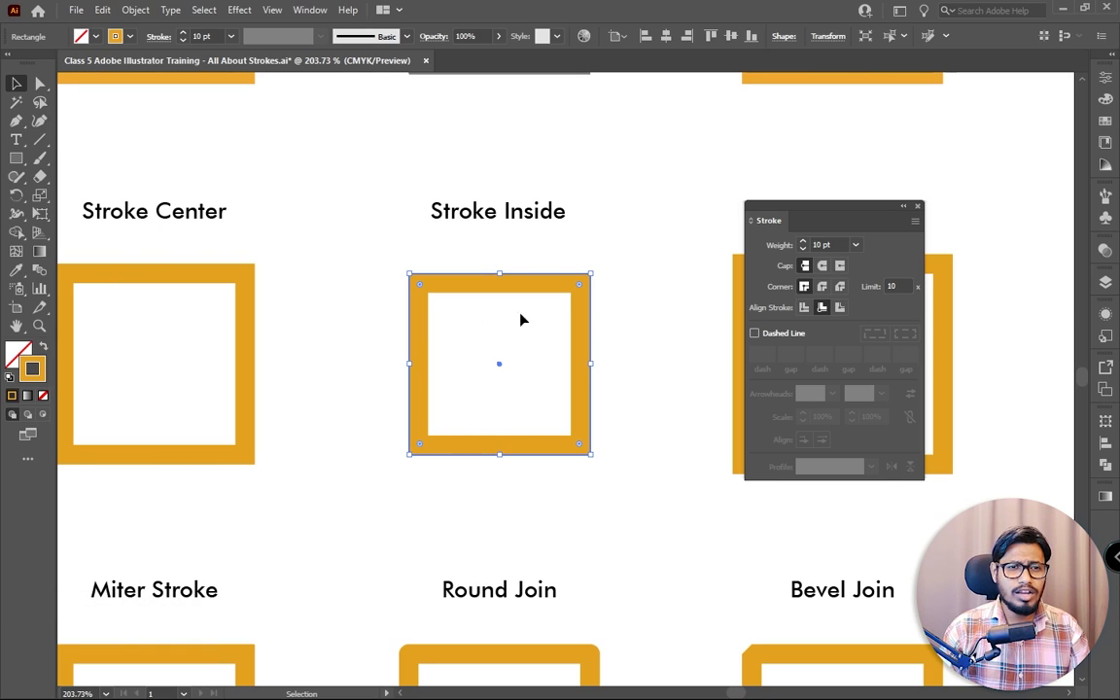
# Step: Try stroke weights of 14 pt and 18 pt on the Stroke Inside square and return it to 10 pt
pyautogui.click(856, 244)
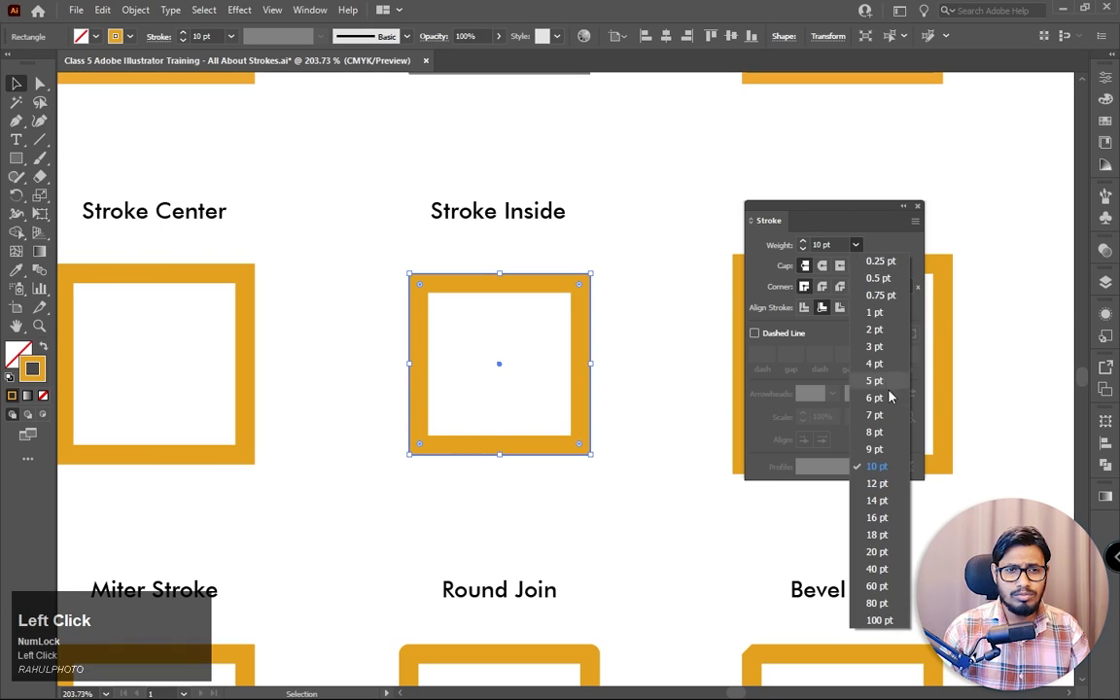
pyautogui.click(896, 510)
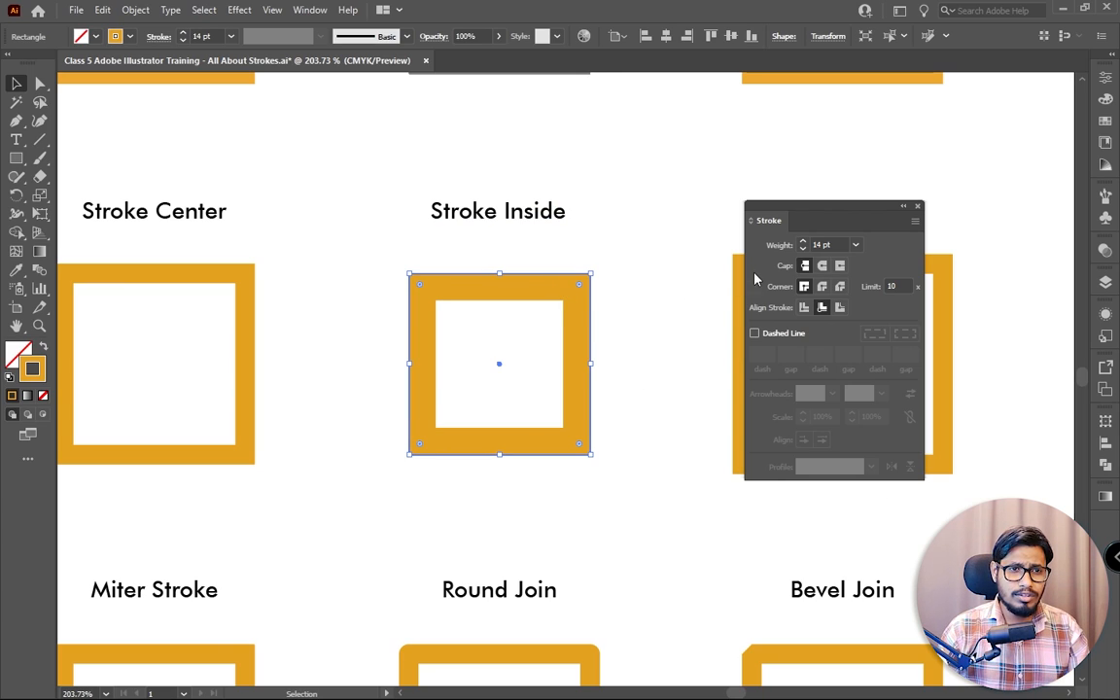
pyautogui.click(856, 244)
pyautogui.click(875, 535)
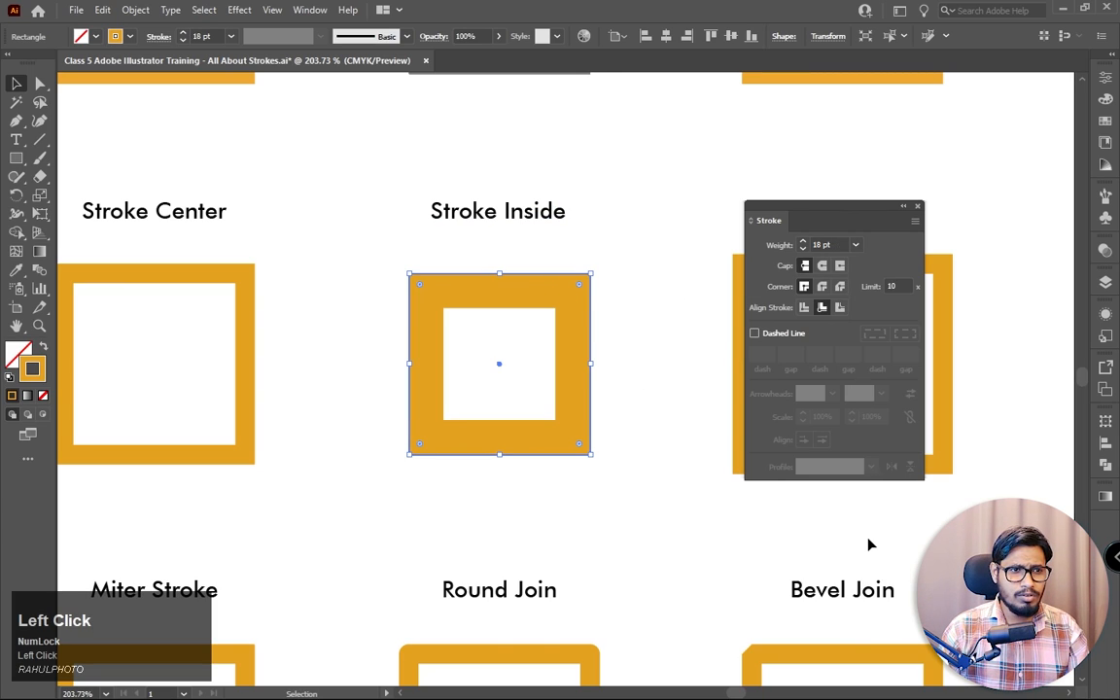
pyautogui.click(856, 244)
pyautogui.click(885, 466)
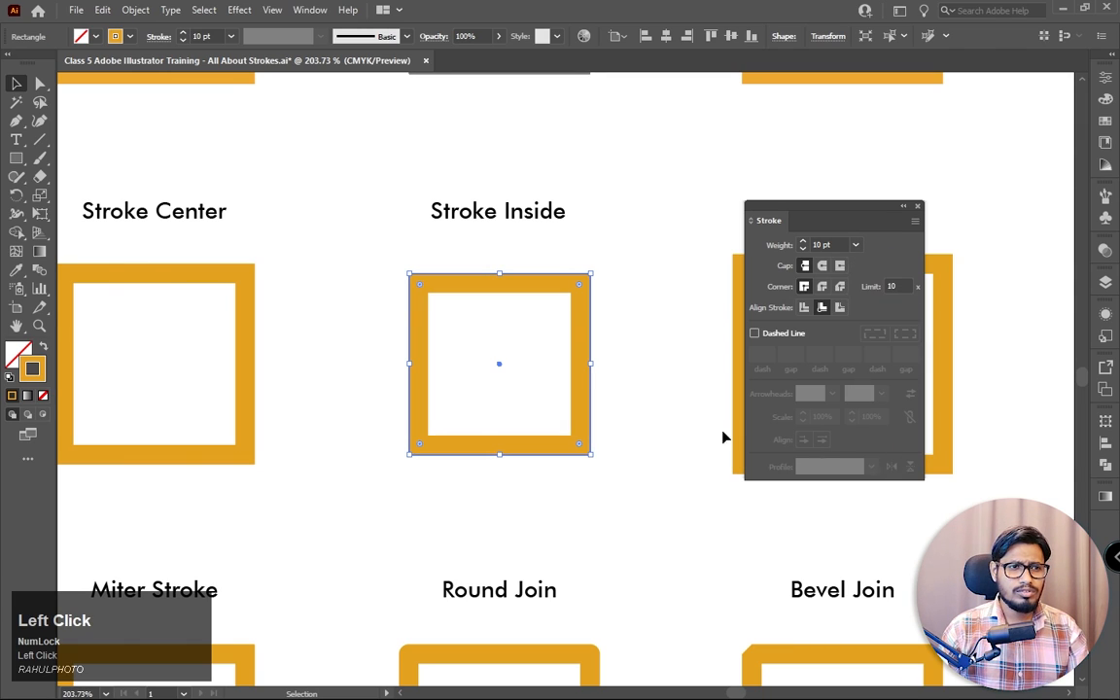
# Step: Set the stroke weight of the Stroke Outside square to 6 pt
pyautogui.press('space')
pyautogui.moveTo(631, 312); pyautogui.dragTo(368, 294)
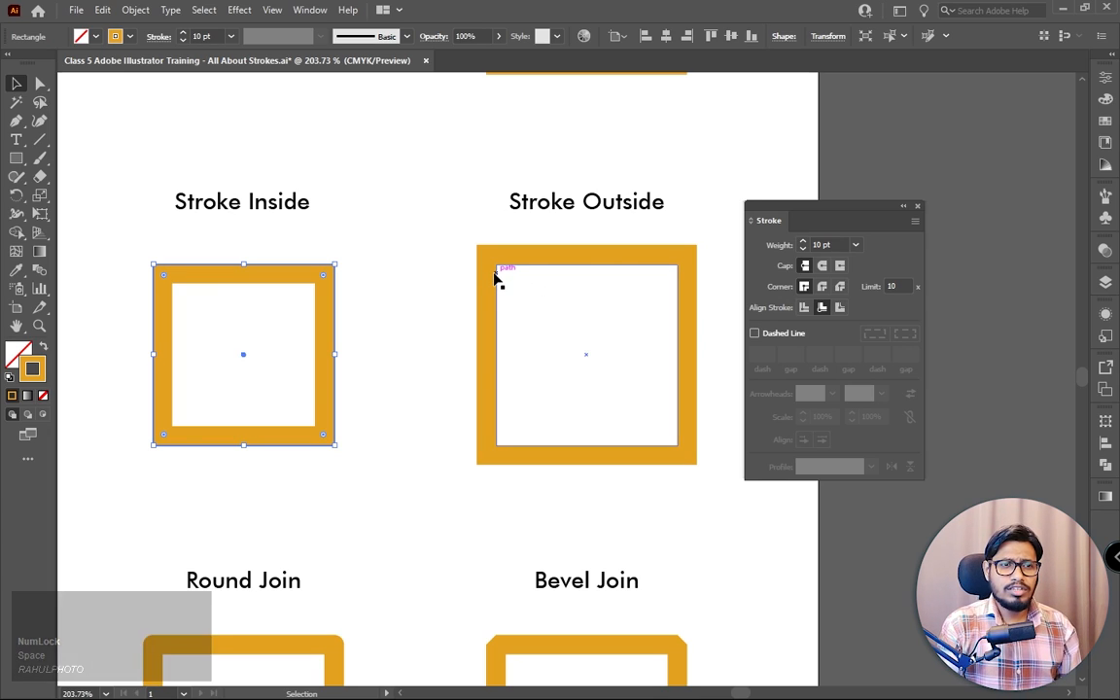
pyautogui.moveTo(447, 255)
pyautogui.mouseDown()
pyautogui.moveTo(520, 353)
pyautogui.moveTo(515, 342)
pyautogui.mouseUp()
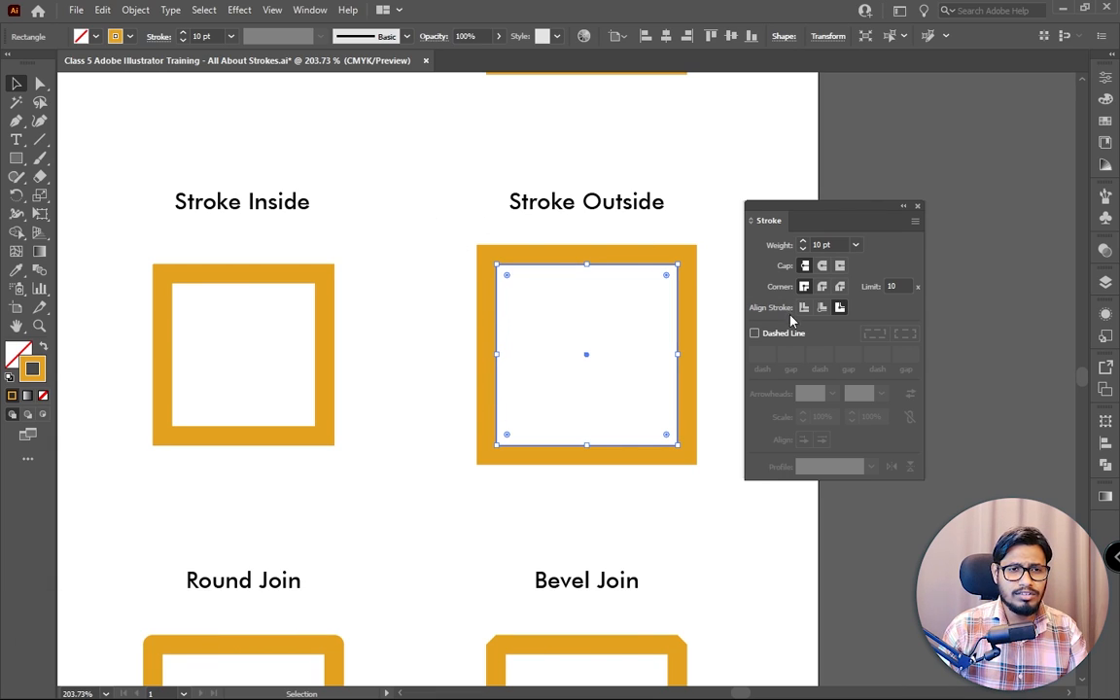
pyautogui.click(857, 246)
pyautogui.click(790, 357)
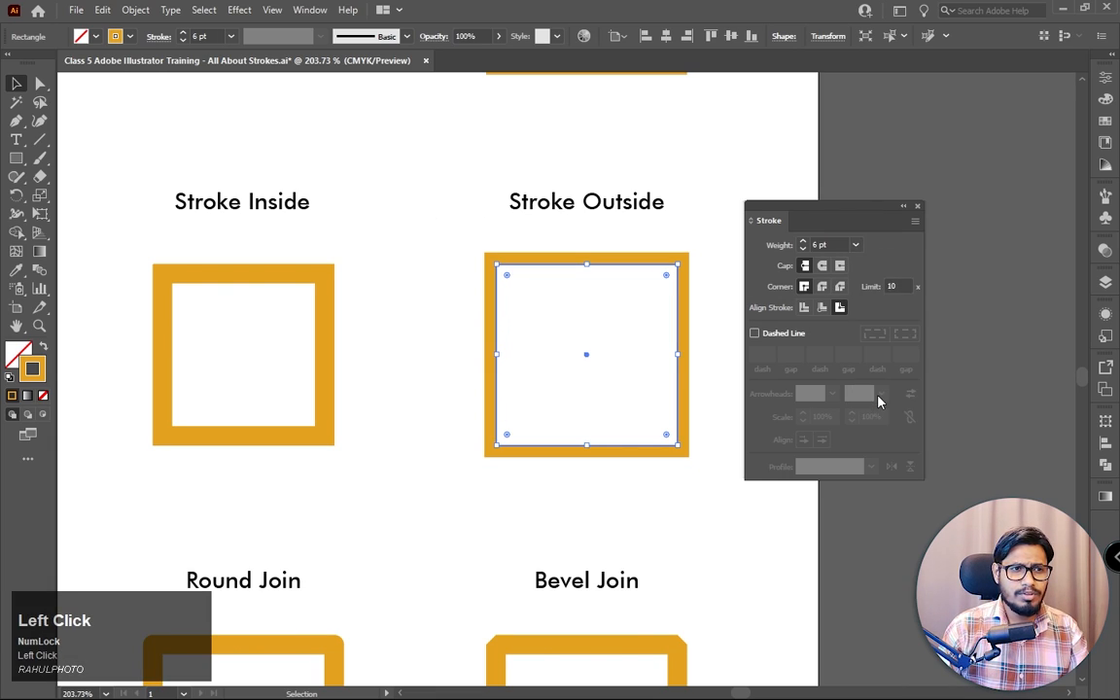
# Step: Try a stroke weight of 0.75 pt on the Stroke Outside square and set it to 10 pt
pyautogui.click(856, 245)
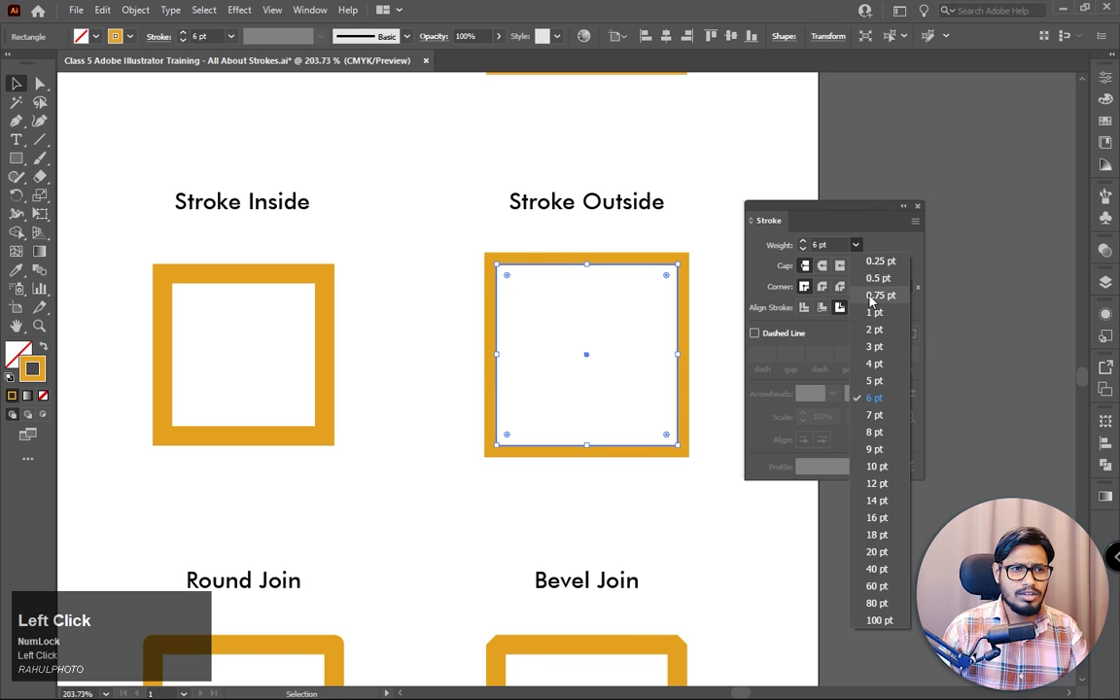
pyautogui.click(862, 291)
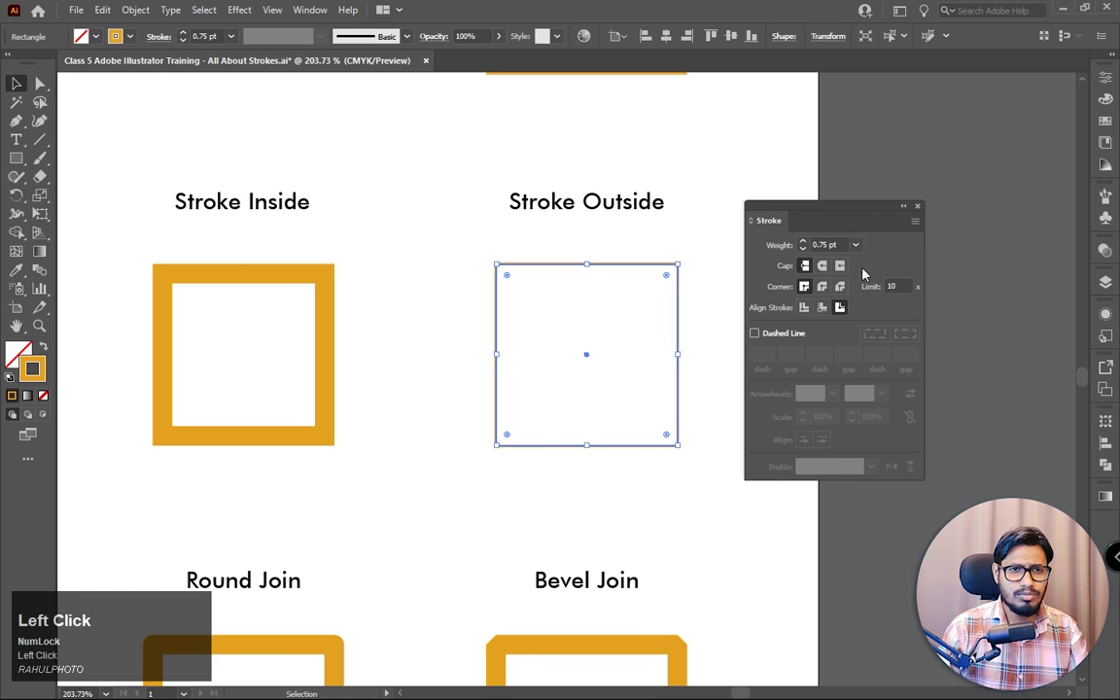
pyautogui.click(856, 246)
pyautogui.click(877, 466)
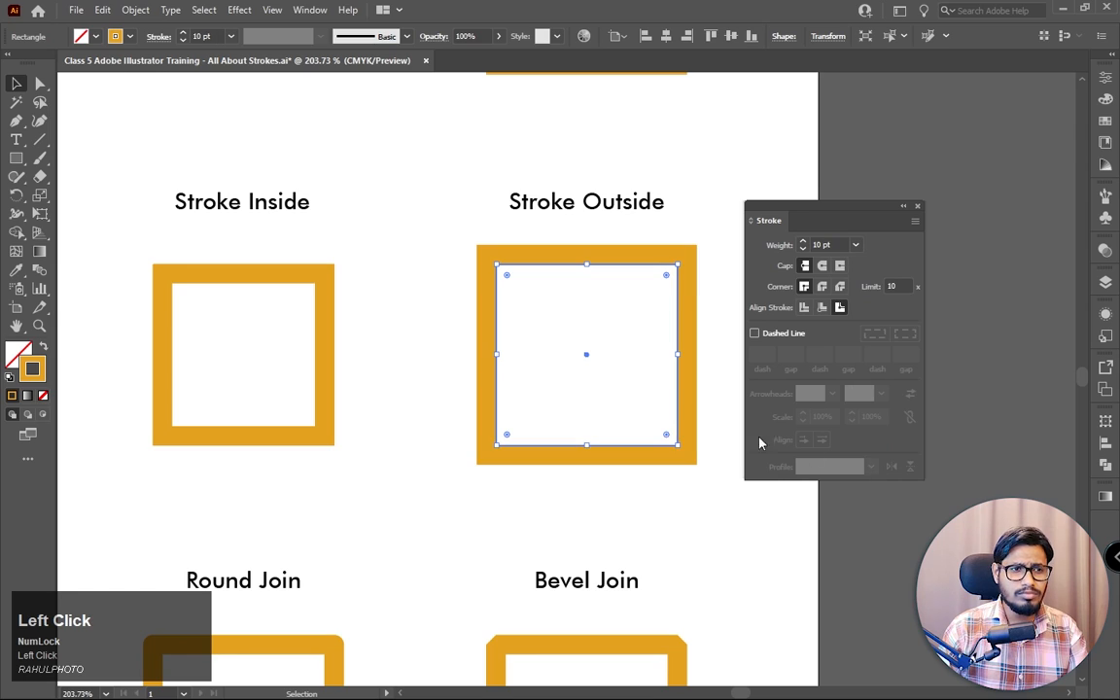
# Step: Select the Stroke Center, Stroke Inside and Stroke Outside squares in turn to compare their stroke alignment settings
pyautogui.moveTo(864, 210); pyautogui.dragTo(942, 217)
pyautogui.press('space')
pyautogui.moveTo(380, 338); pyautogui.dragTo(554, 307)
pyautogui.moveTo(211, 226); pyautogui.dragTo(131, 375)
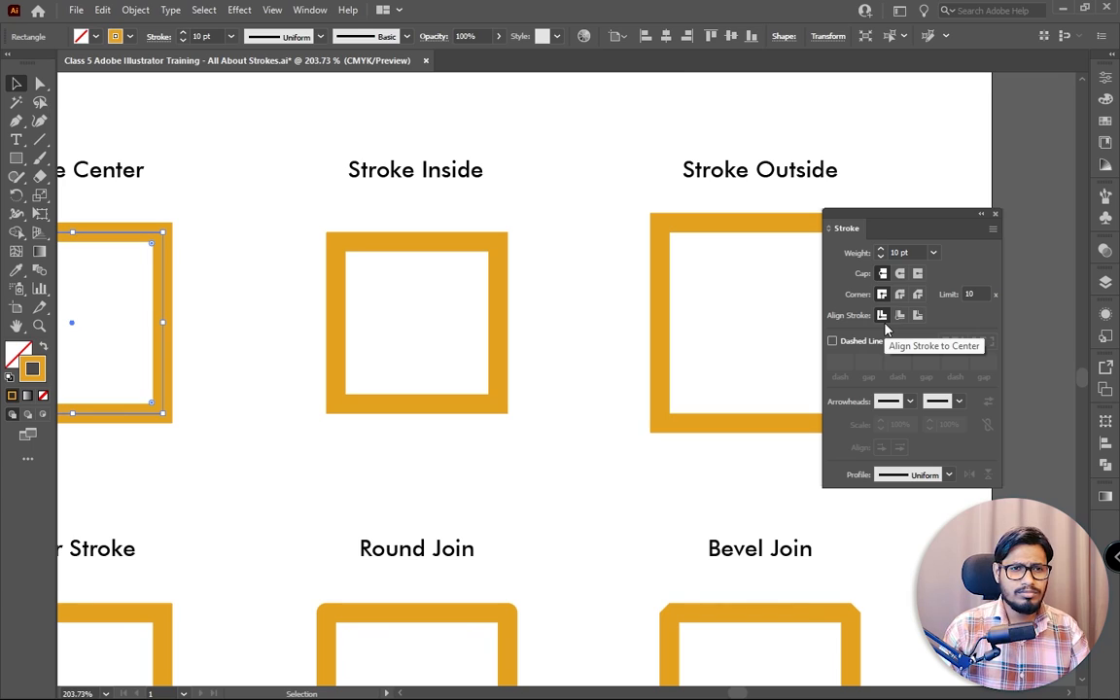
pyautogui.moveTo(289, 226)
pyautogui.mouseDown()
pyautogui.moveTo(513, 382)
pyautogui.moveTo(474, 367)
pyautogui.mouseUp()
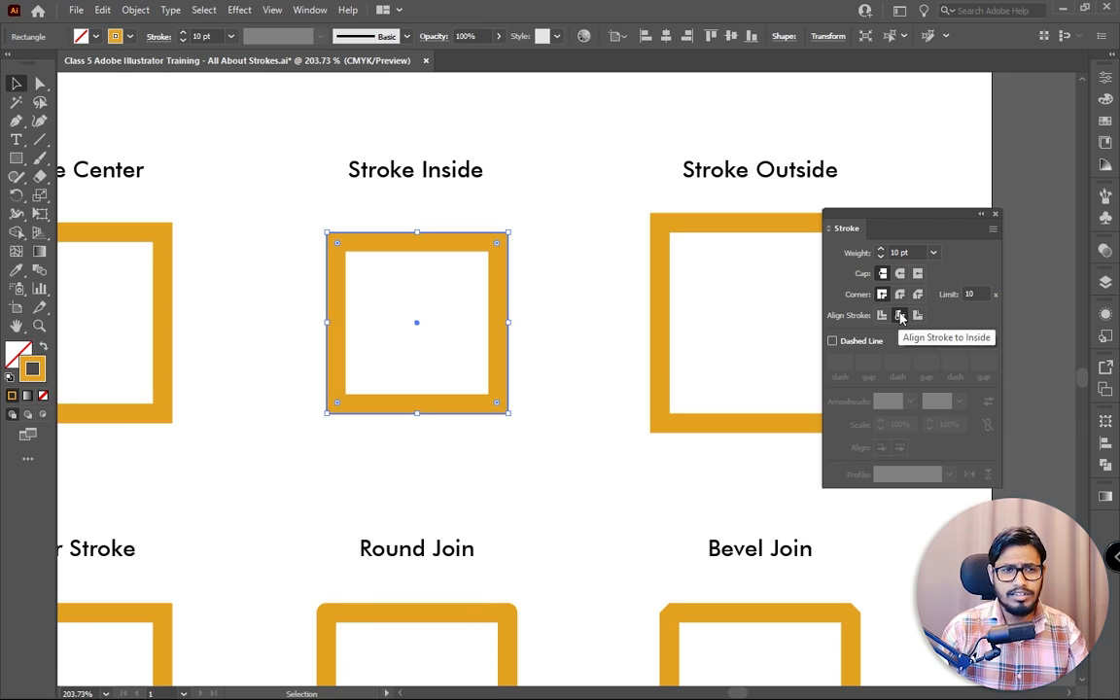
pyautogui.press('space')
pyautogui.moveTo(560, 325)
pyautogui.mouseDown()
pyautogui.moveTo(465, 318)
pyautogui.moveTo(696, 361)
pyautogui.mouseUp()
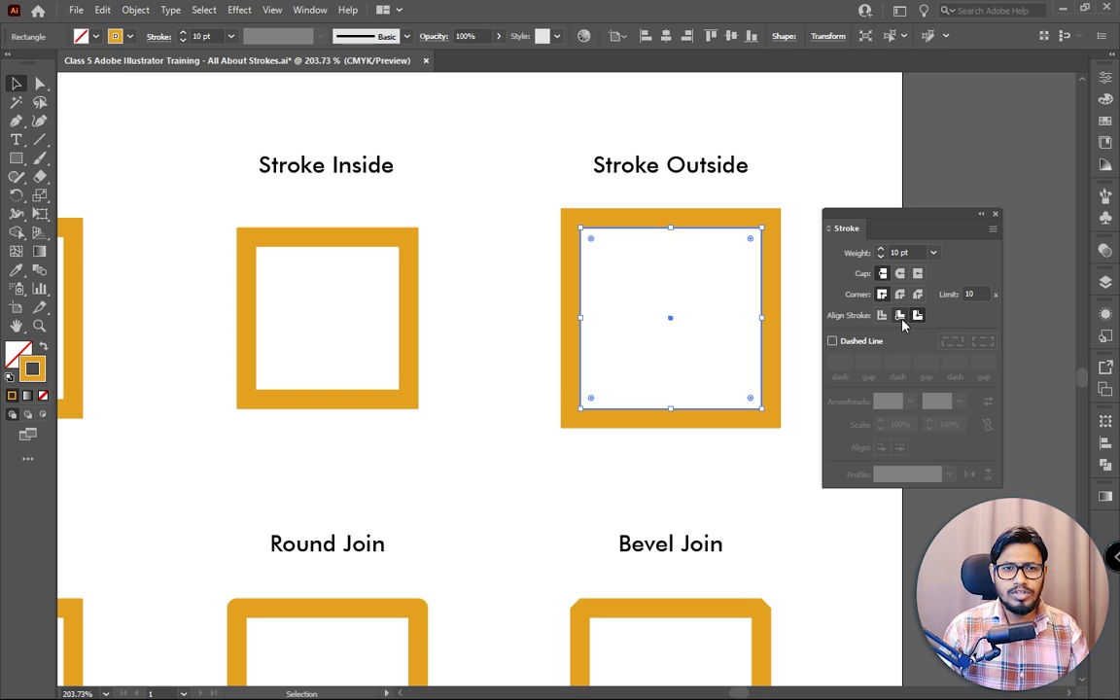
# Step: Select the Miter Stroke square and the Stroke Center square above it to compare their stroke settings and corners
pyautogui.press('space')
pyautogui.moveTo(392, 513)
pyautogui.mouseDown()
pyautogui.moveTo(494, 404)
pyautogui.moveTo(300, 420)
pyautogui.moveTo(284, 295)
pyautogui.mouseUp()
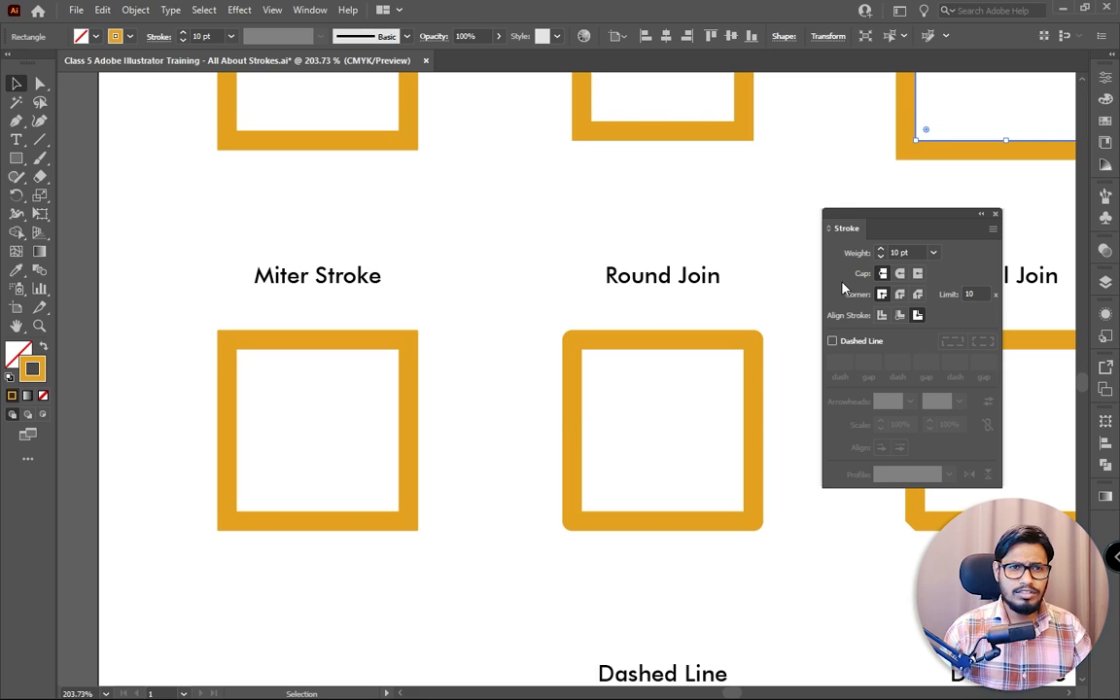
pyautogui.moveTo(205, 342)
pyautogui.mouseDown()
pyautogui.moveTo(358, 481)
pyautogui.moveTo(417, 503)
pyautogui.mouseUp()
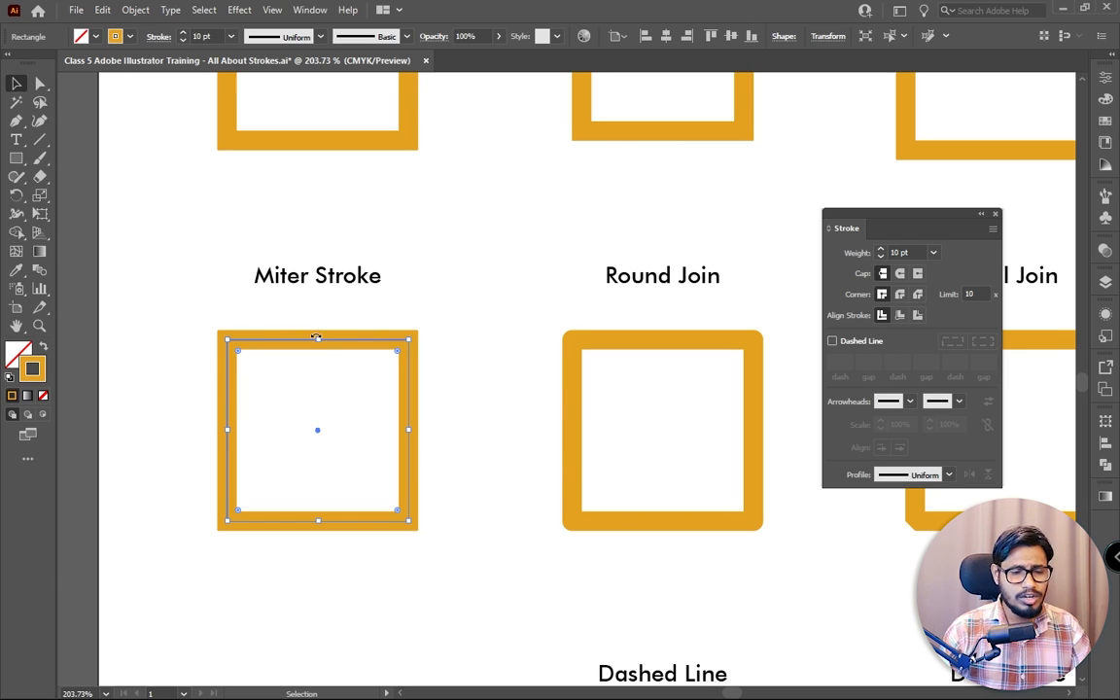
pyautogui.press('space')
pyautogui.moveTo(434, 271)
pyautogui.mouseDown()
pyautogui.moveTo(451, 522)
pyautogui.moveTo(443, 457)
pyautogui.moveTo(424, 516)
pyautogui.moveTo(430, 435)
pyautogui.mouseUp()
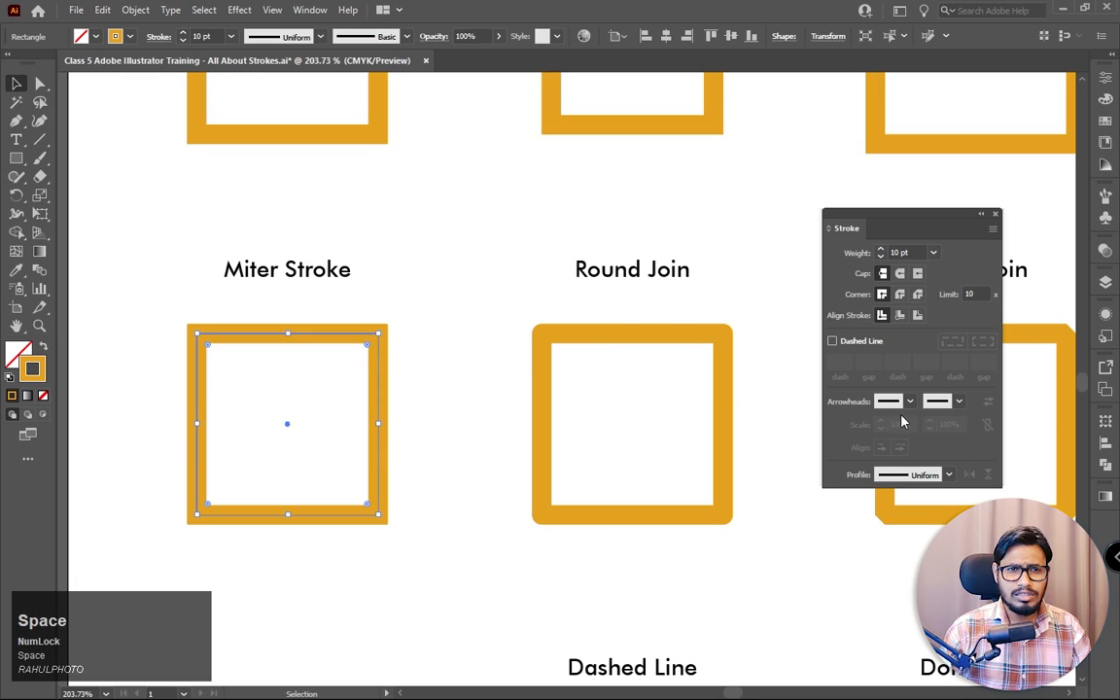
pyautogui.press('space')
pyautogui.moveTo(490, 355)
pyautogui.mouseDown()
pyautogui.moveTo(378, 330)
pyautogui.moveTo(288, 390)
pyautogui.mouseUp()
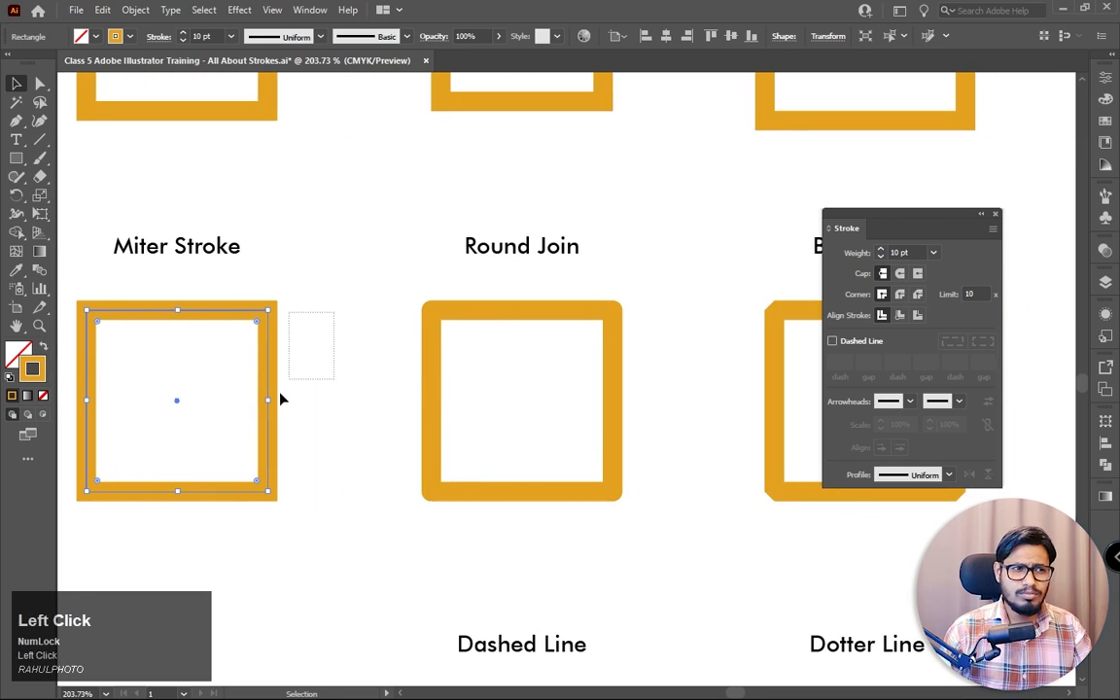
pyautogui.click(255, 117)
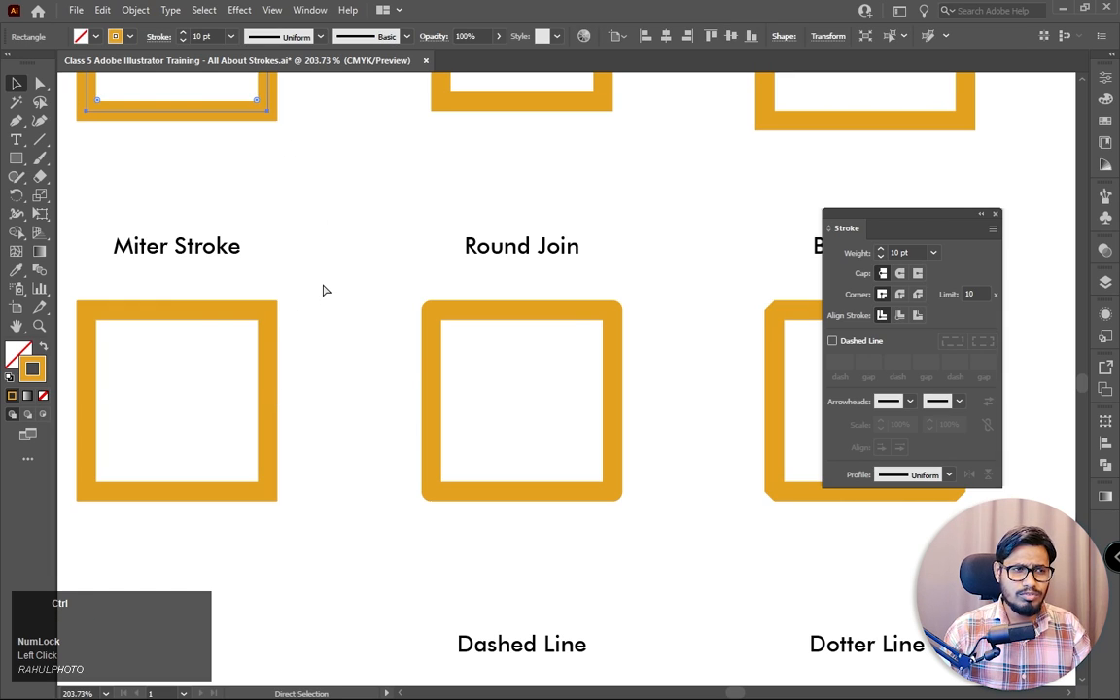
pyautogui.click(219, 488)
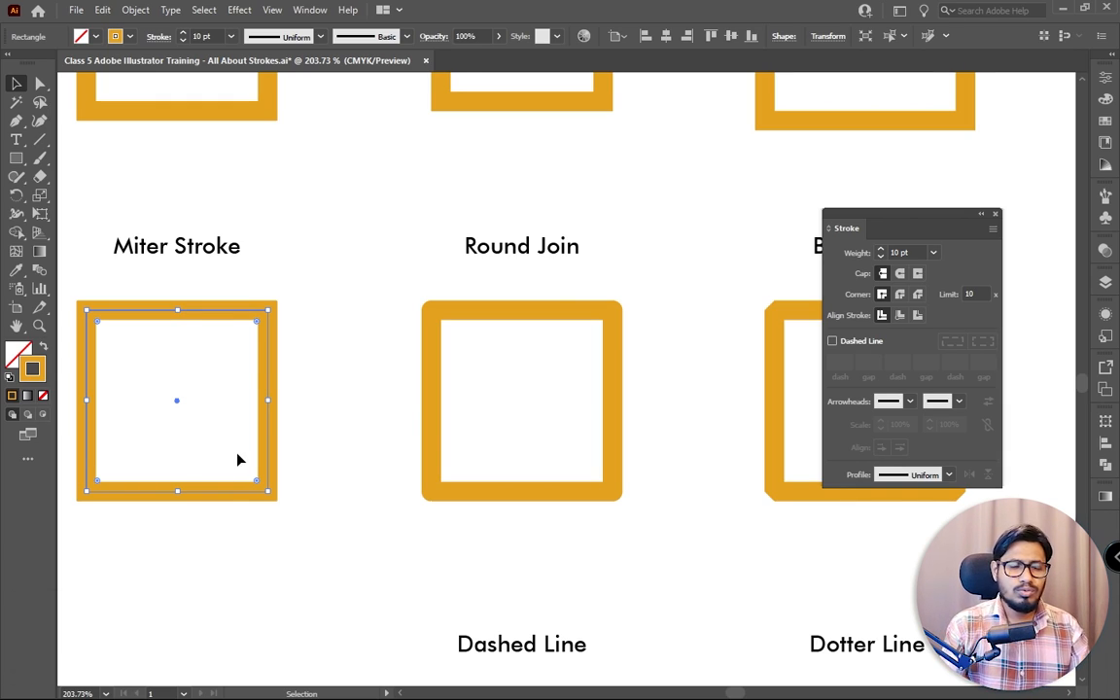
pyautogui.click(300, 132)
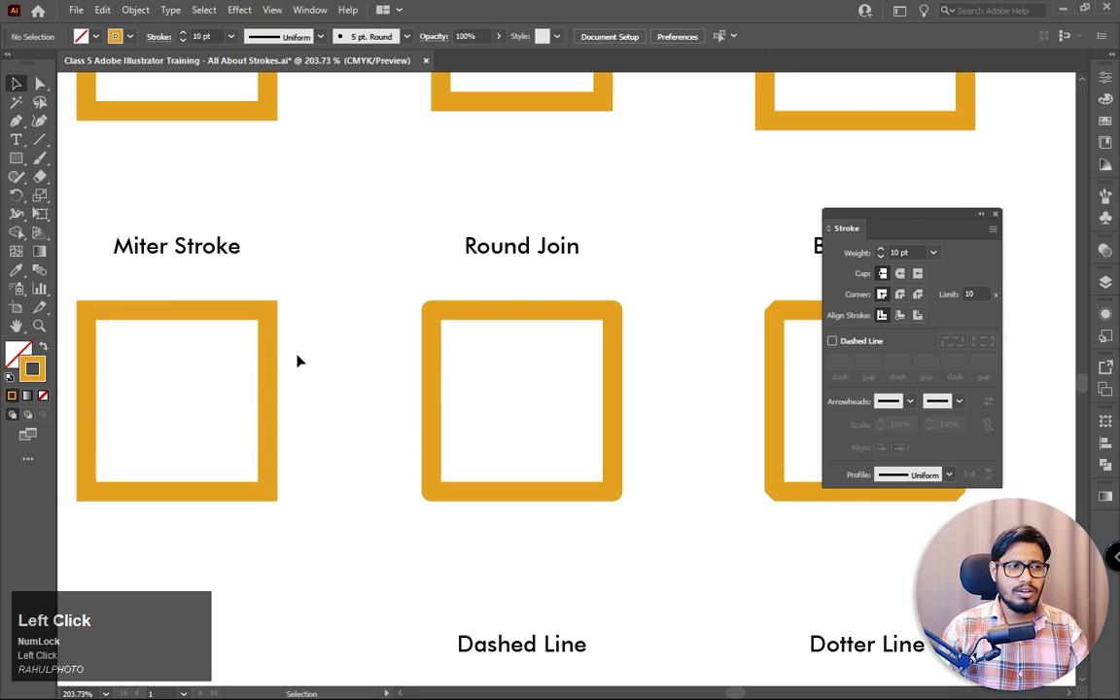
pyautogui.moveTo(345, 390); pyautogui.dragTo(323, 368)
# Step: Select the Round Join square and the Miter Stroke square in turn to compare their corner join settings
pyautogui.moveTo(362, 206)
pyautogui.mouseDown()
pyautogui.moveTo(426, 234)
pyautogui.moveTo(622, 276)
pyautogui.mouseUp()
pyautogui.click(622, 275)
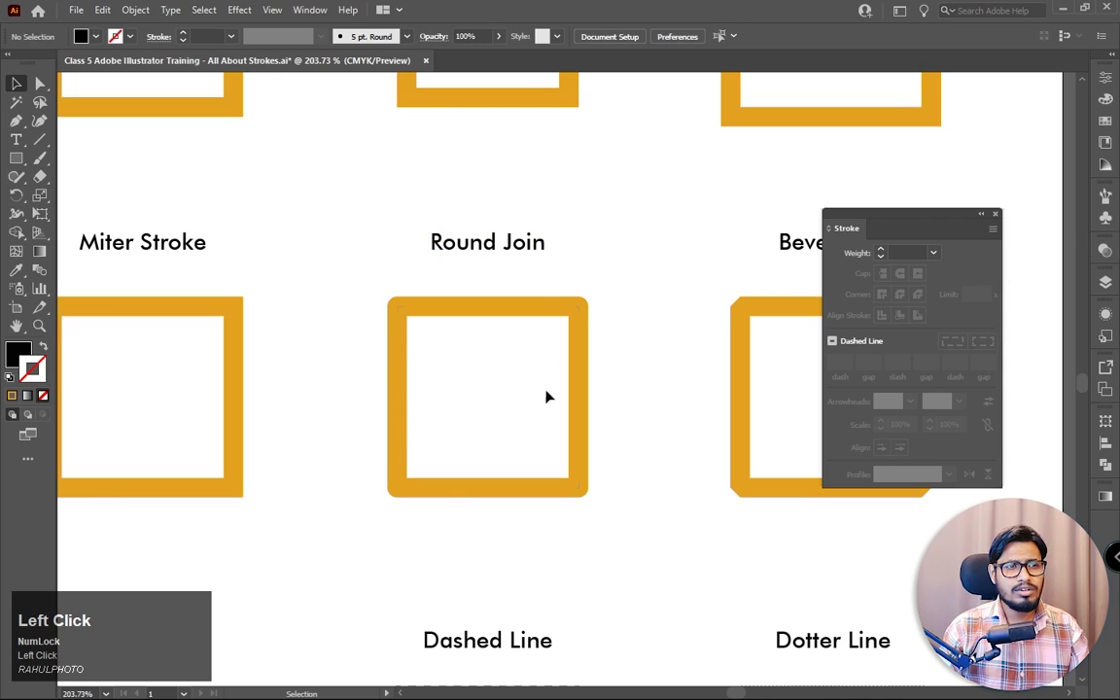
pyautogui.moveTo(339, 308)
pyautogui.mouseDown()
pyautogui.moveTo(446, 382)
pyautogui.moveTo(415, 328)
pyautogui.mouseUp()
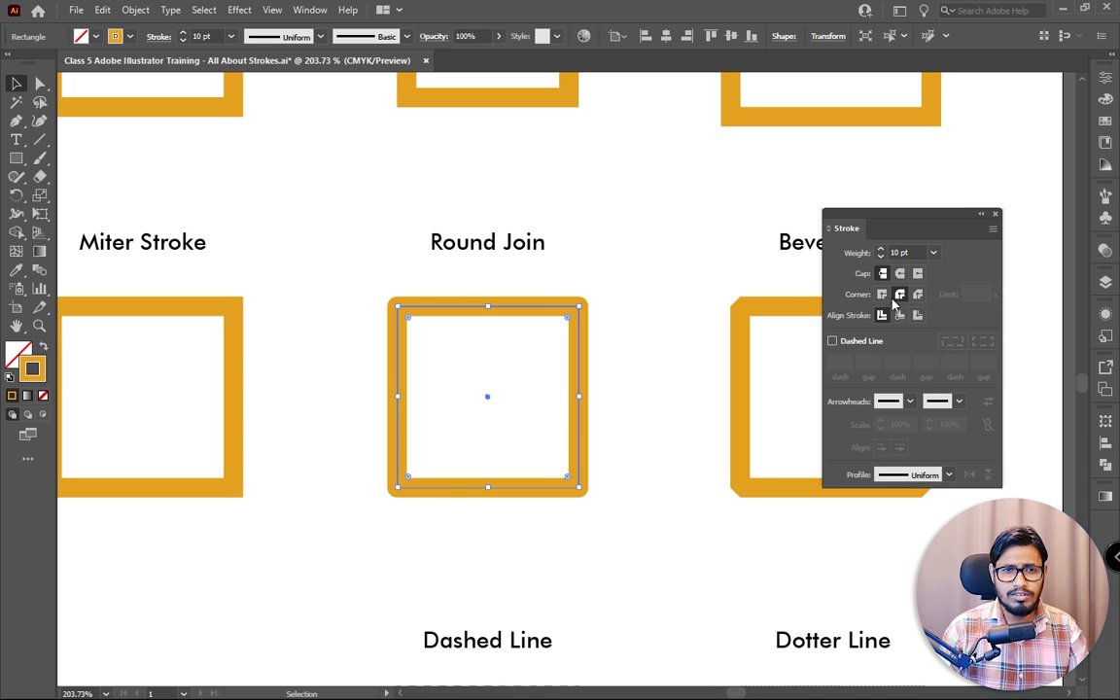
pyautogui.click(250, 355)
pyautogui.moveTo(250, 355); pyautogui.dragTo(213, 433)
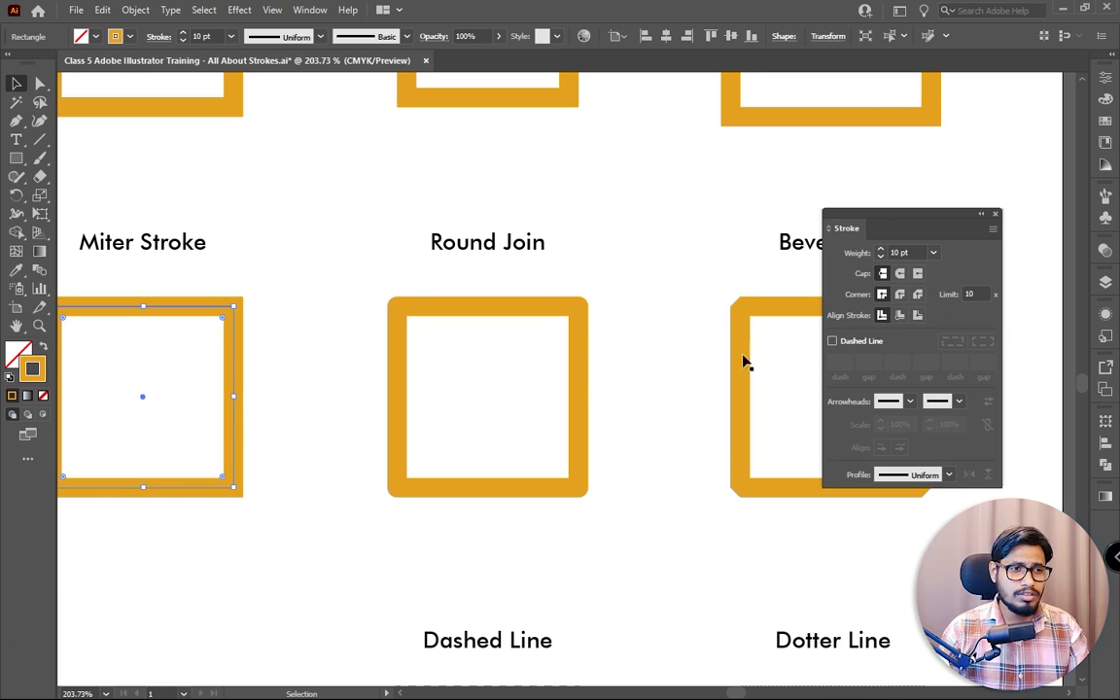
# Step: Try the miter corner join on the Round Join square and return it to round join
pyautogui.moveTo(620, 311); pyautogui.dragTo(528, 432)
pyautogui.click(896, 296)
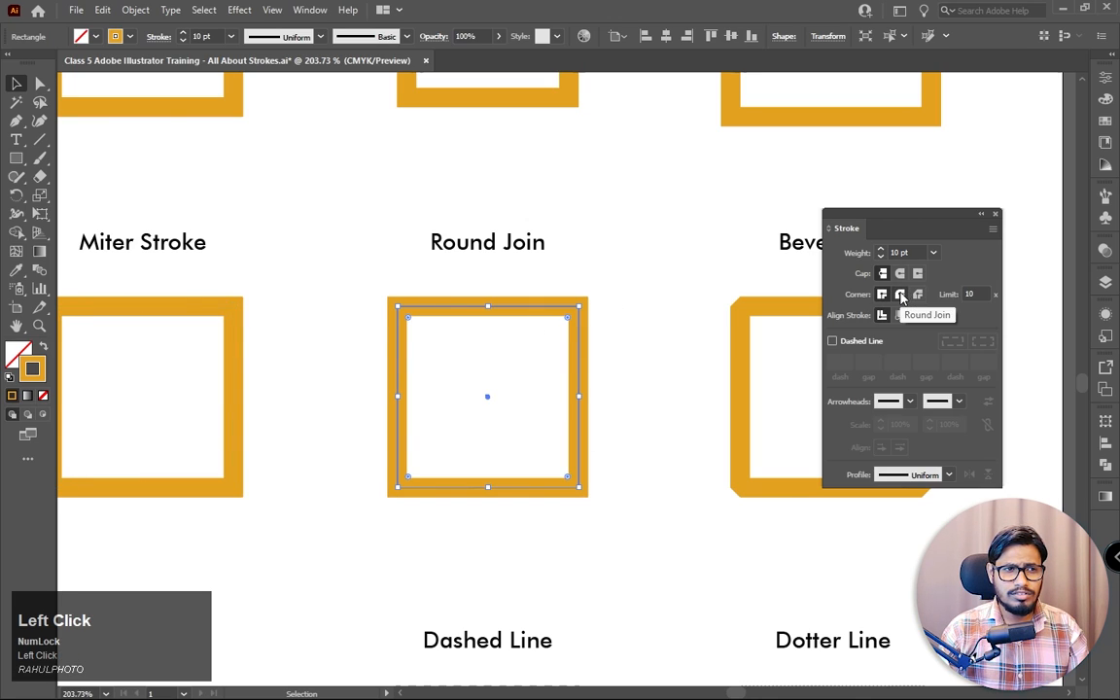
pyautogui.click(900, 294)
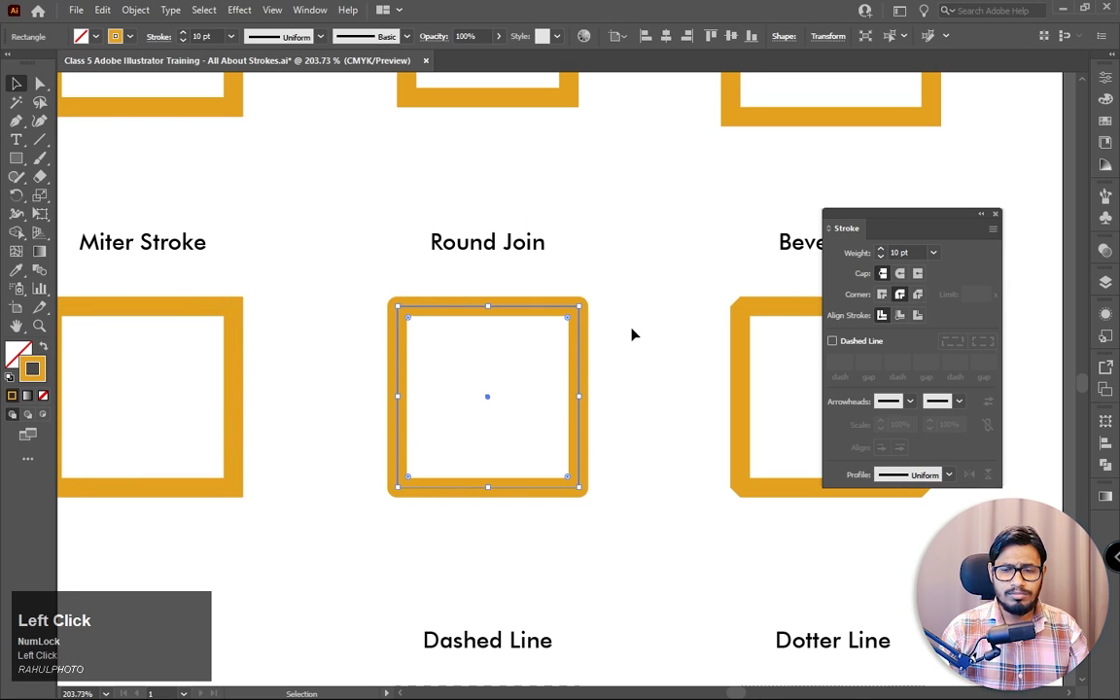
# Step: Try stroke weights of 16 pt and 3 pt on the Round Join square and inspect its rounded corner up close
pyautogui.click(932, 253)
pyautogui.click(953, 525)
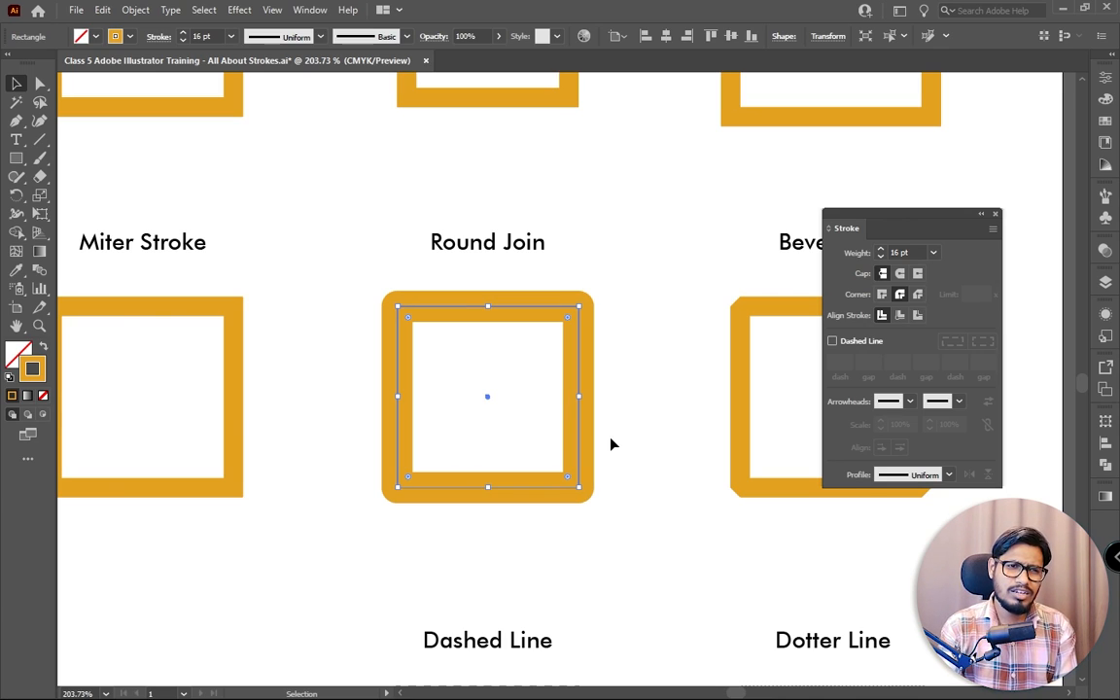
pyautogui.click(932, 252)
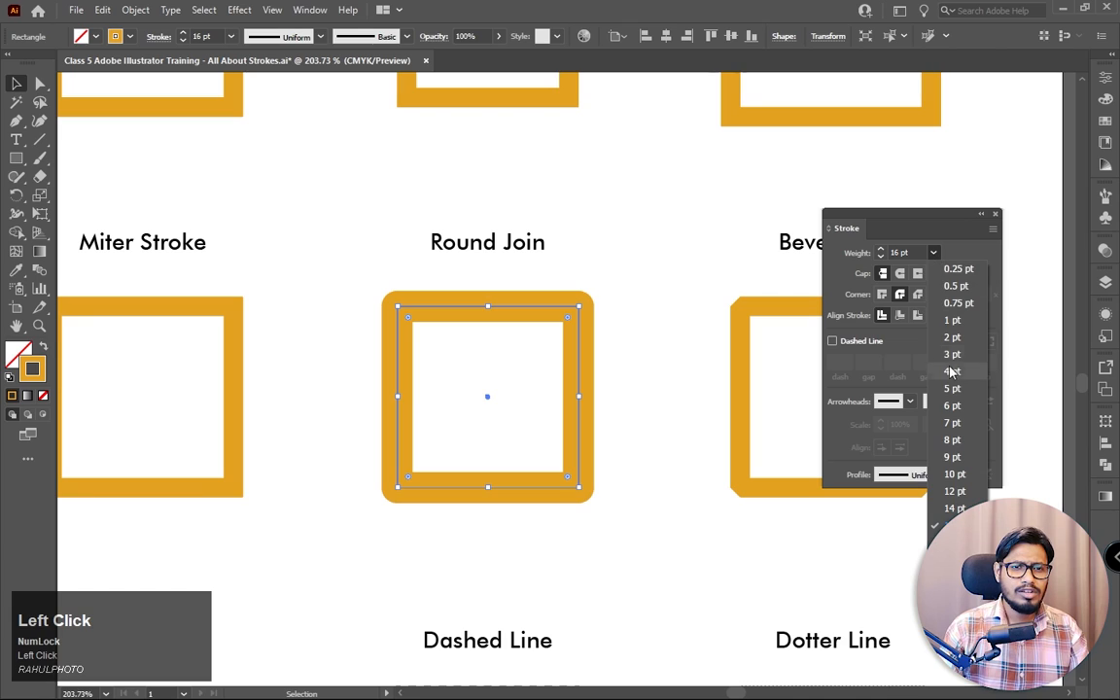
pyautogui.click(948, 385)
pyautogui.click(655, 365)
pyautogui.press('z')
pyautogui.moveTo(600, 280)
pyautogui.mouseDown()
pyautogui.moveTo(789, 565)
pyautogui.moveTo(691, 390)
pyautogui.moveTo(626, 407)
pyautogui.moveTo(715, 470)
pyautogui.mouseUp()
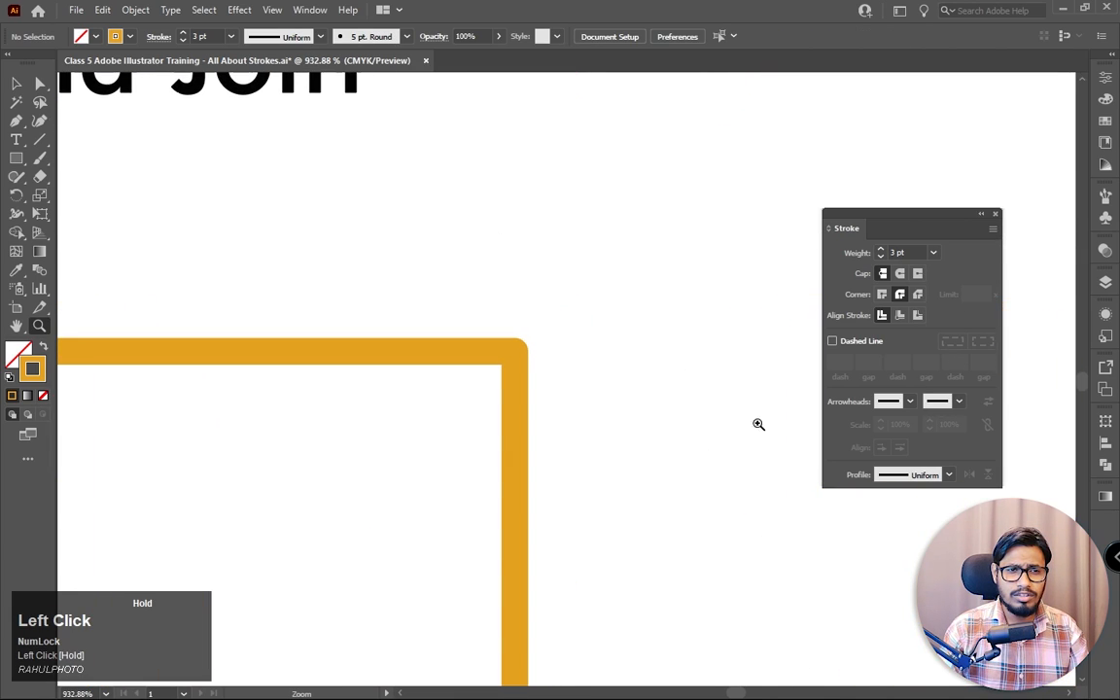
# Step: Try stroke weights of 6 pt and 10 pt while no square is selected
pyautogui.click(935, 253)
pyautogui.click(952, 406)
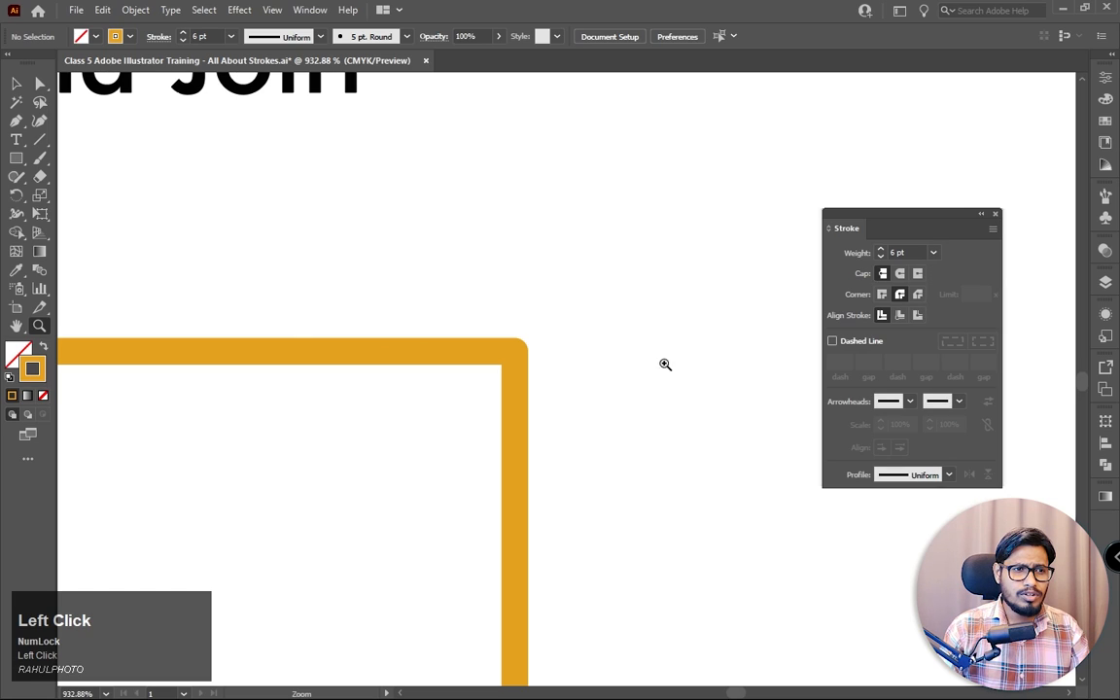
pyautogui.click(935, 253)
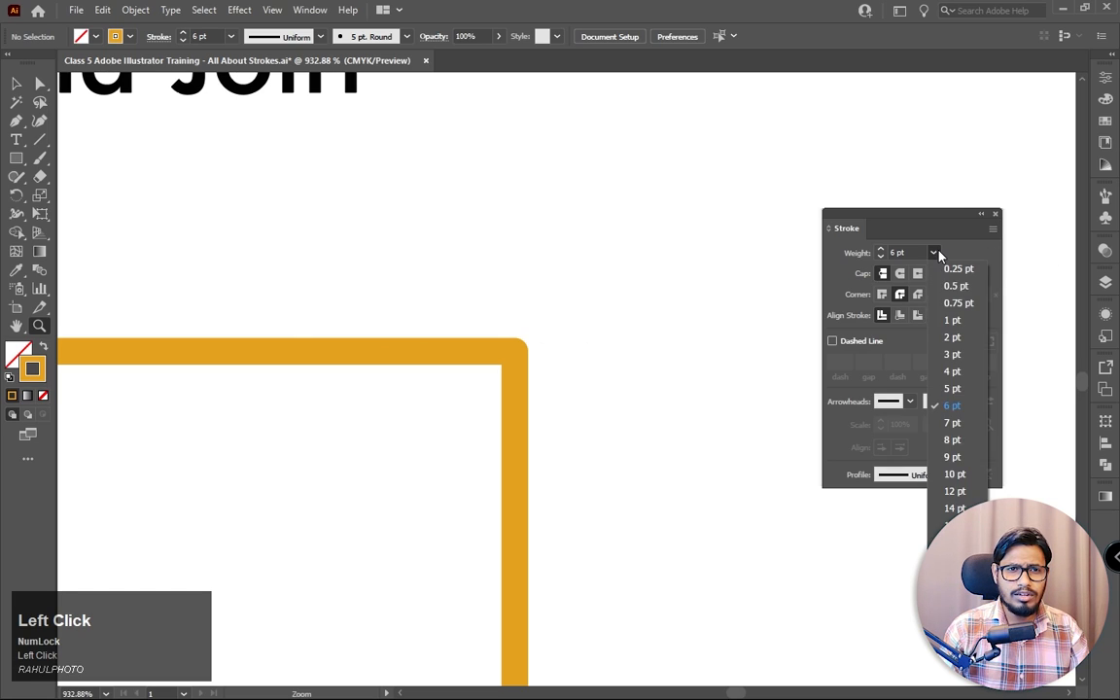
pyautogui.click(951, 477)
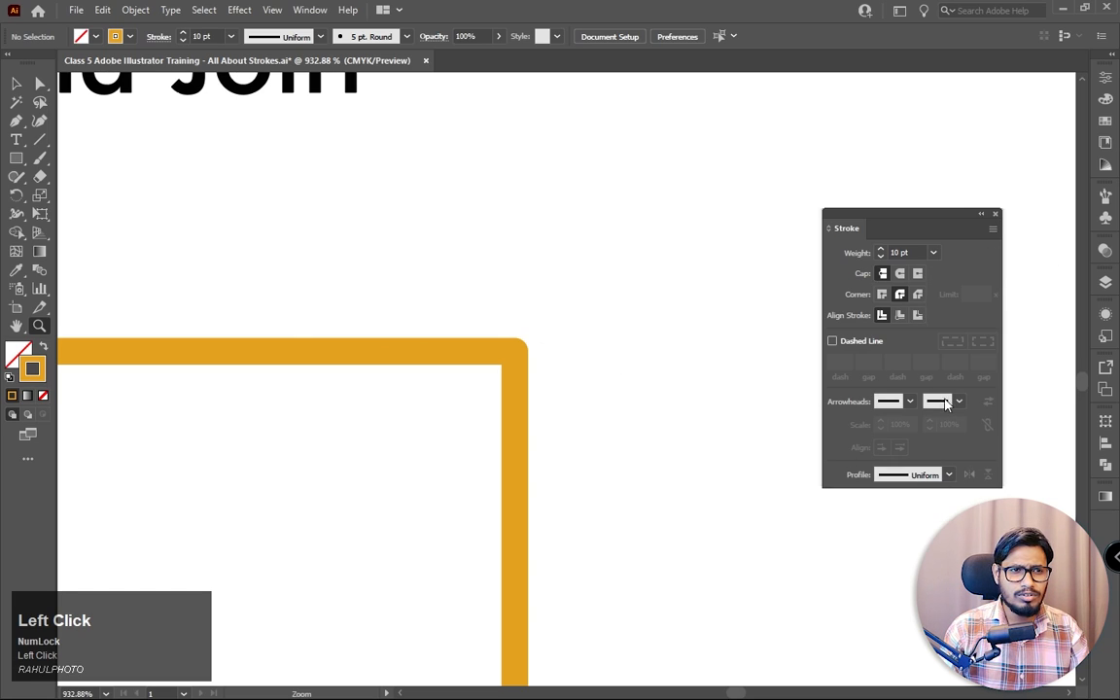
# Step: Select the Round Join square and set its stroke weight to 10 pt, keeping the round corner join
pyautogui.click(15, 84)
pyautogui.click(514, 351)
pyautogui.click(900, 294)
pyautogui.click(934, 253)
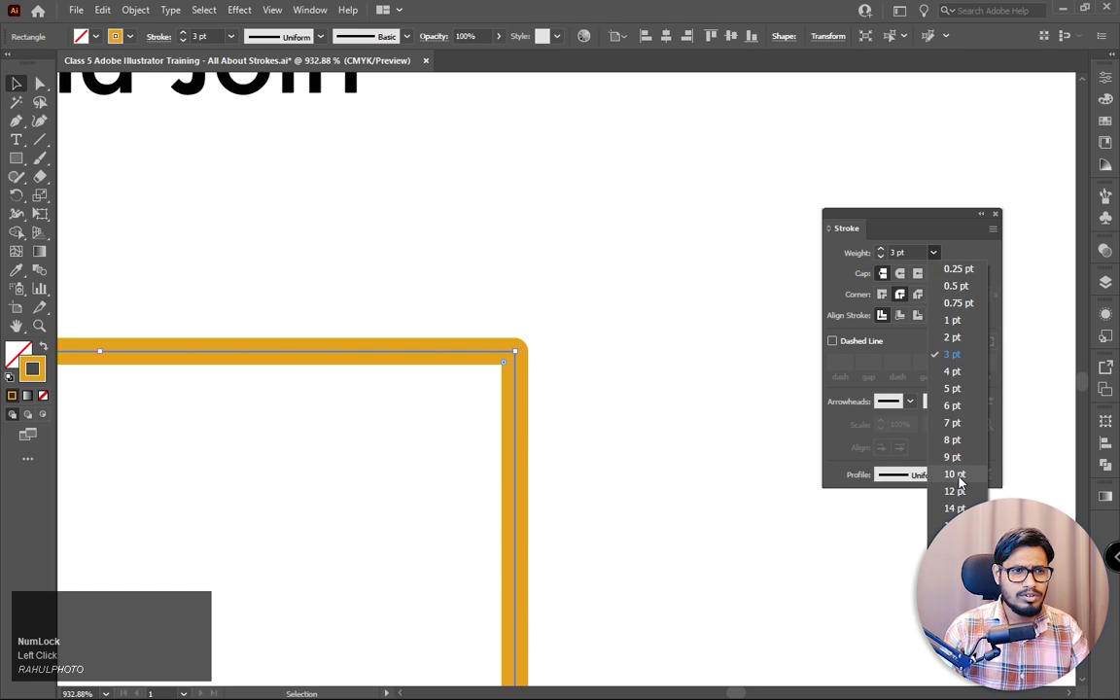
pyautogui.click(953, 475)
# Step: Select the Bevel Join square to examine its cut corners and corner join setting
pyautogui.press('z')
pyautogui.moveTo(600, 377); pyautogui.dragTo(360, 291)
pyautogui.moveTo(875, 282); pyautogui.dragTo(511, 329)
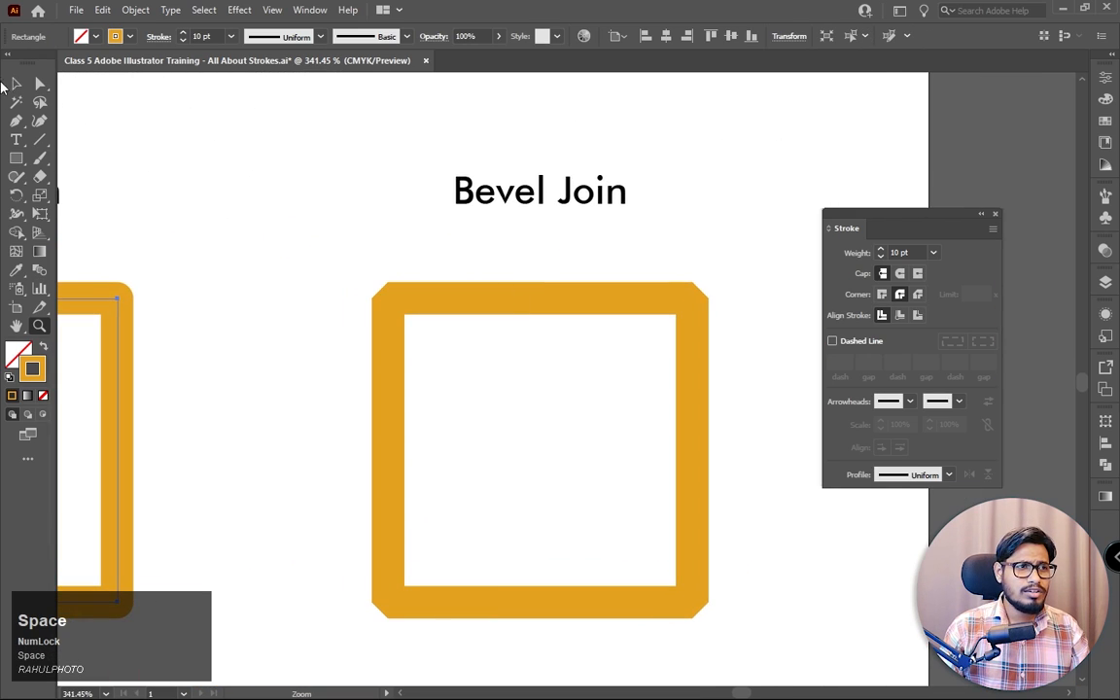
pyautogui.click(15, 83)
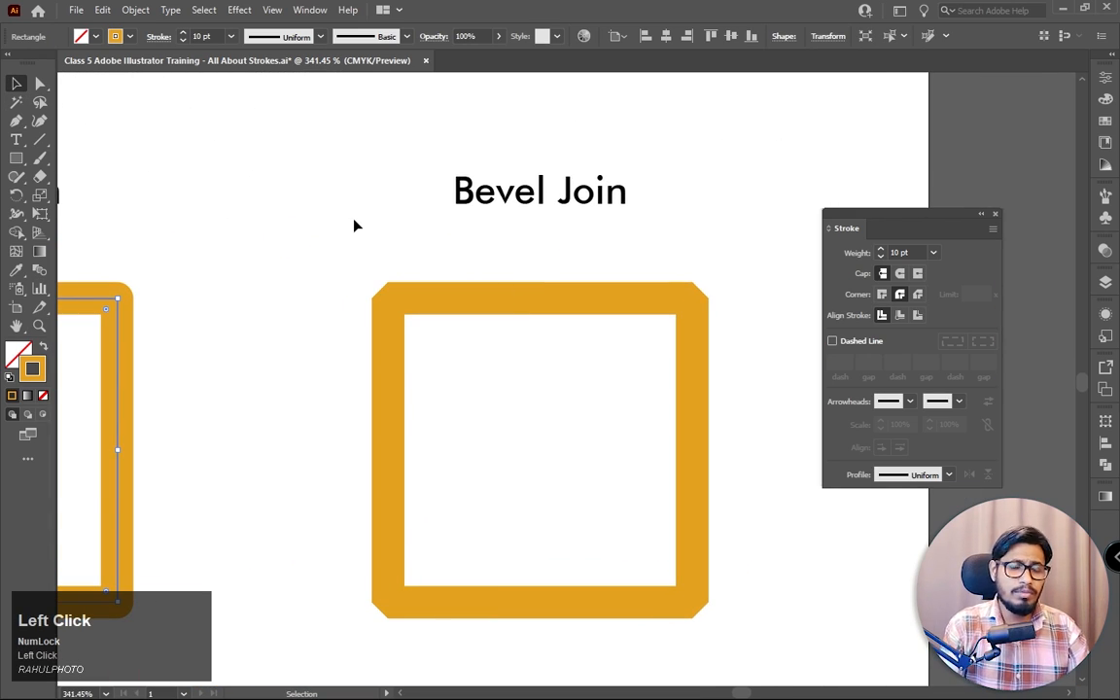
pyautogui.moveTo(335, 284); pyautogui.dragTo(505, 386)
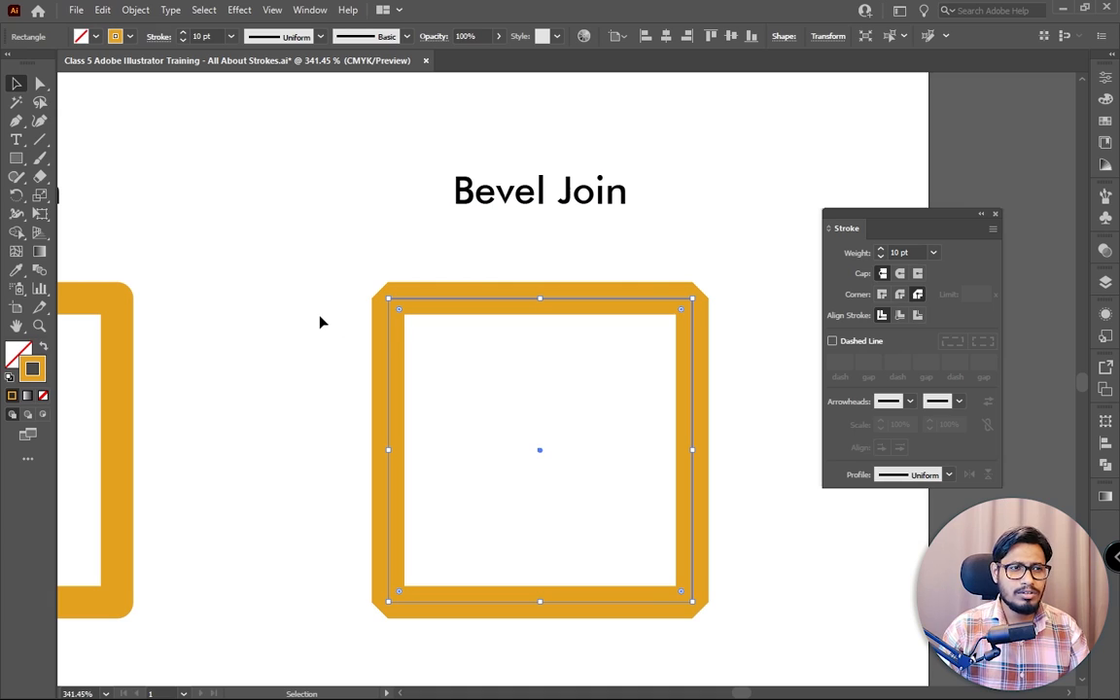
# Step: Try the round and miter corner joins on the Bevel Join square and return it to bevel join
pyautogui.click(346, 290)
pyautogui.click(381, 317)
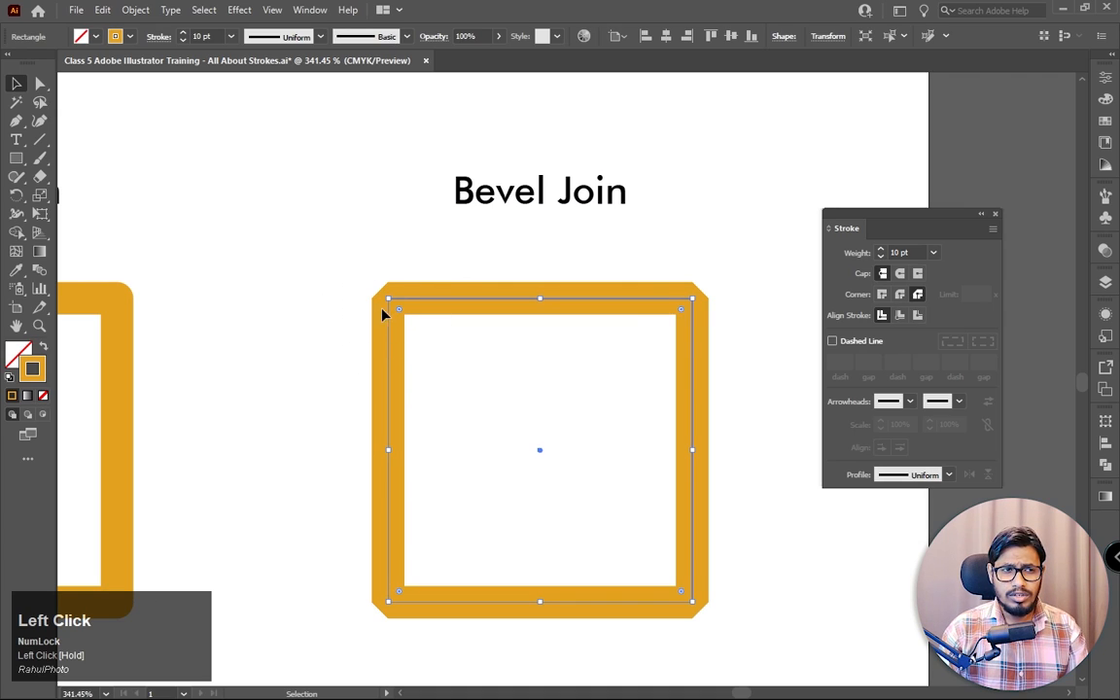
pyautogui.click(901, 296)
pyautogui.click(883, 296)
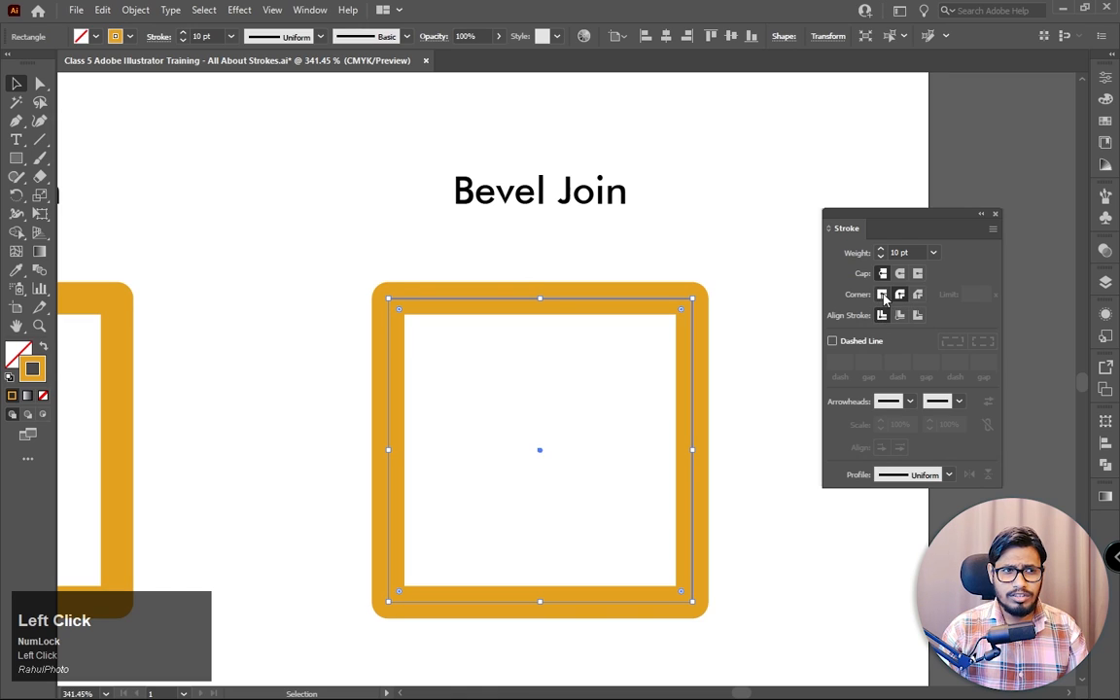
pyautogui.click(918, 295)
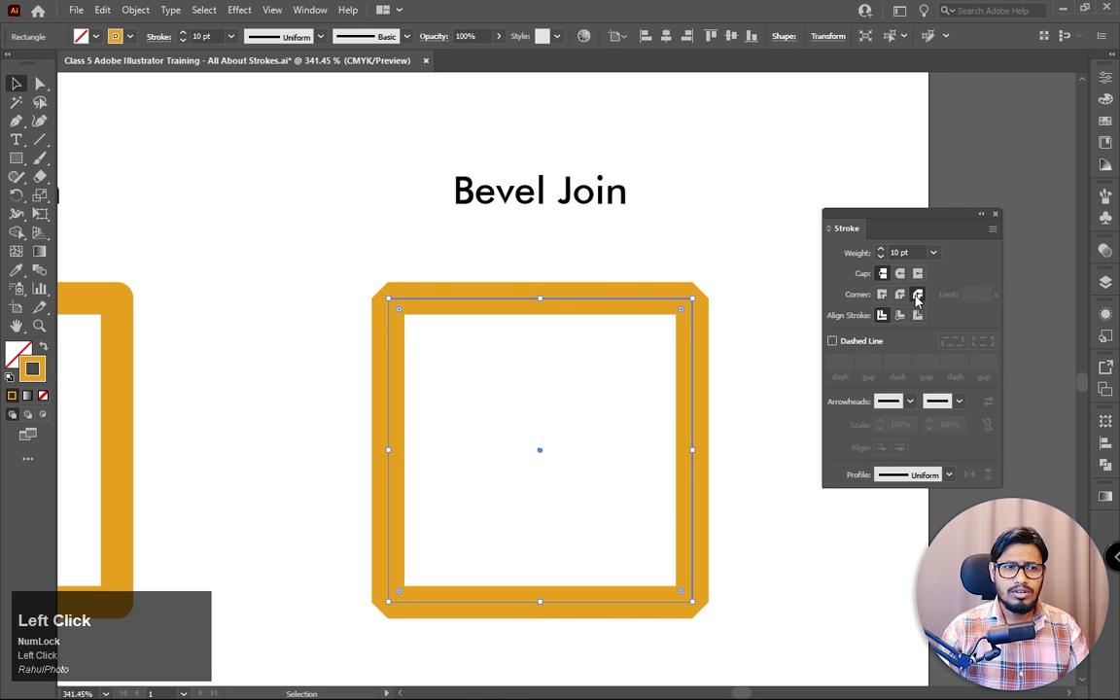
# Step: Deselect the square and look over the Dashed Line sample, the line samples beside it and the Miter Stroke square
pyautogui.click(789, 342)
pyautogui.moveTo(790, 343); pyautogui.dragTo(736, 279)
pyautogui.press('z')
pyautogui.moveTo(716, 374); pyautogui.dragTo(598, 326)
pyautogui.moveTo(375, 481); pyautogui.dragTo(643, 358)
pyautogui.moveTo(655, 413); pyautogui.dragTo(508, 355)
pyautogui.moveTo(669, 495); pyautogui.dragTo(625, 421)
pyautogui.moveTo(520, 405); pyautogui.dragTo(618, 570)
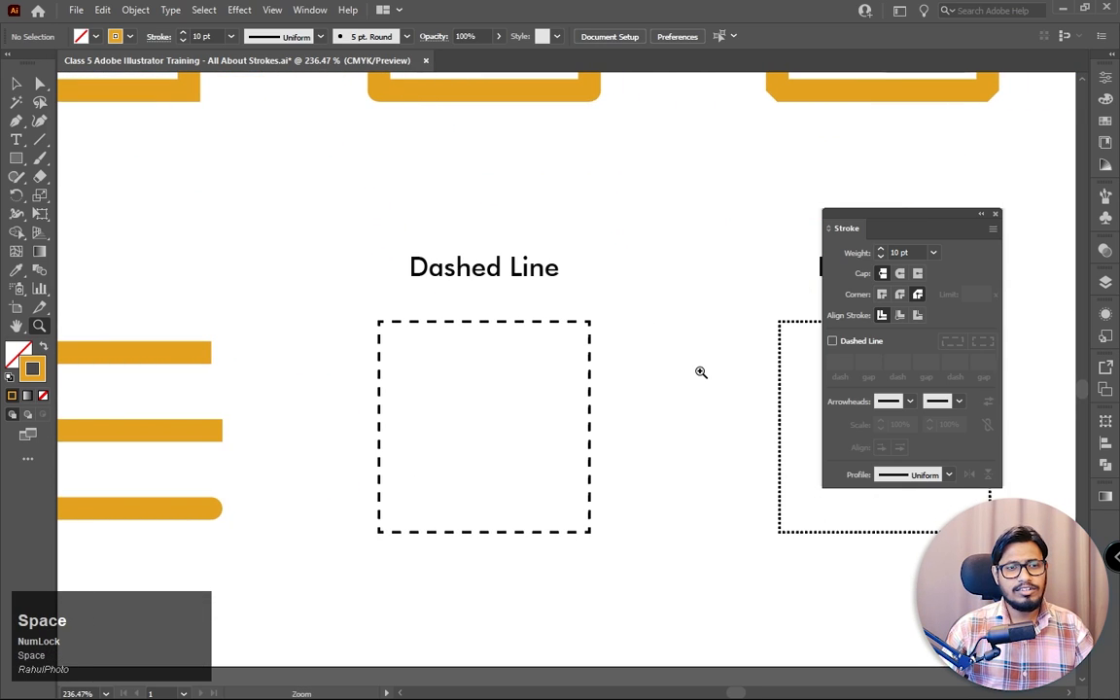
pyautogui.click(16, 85)
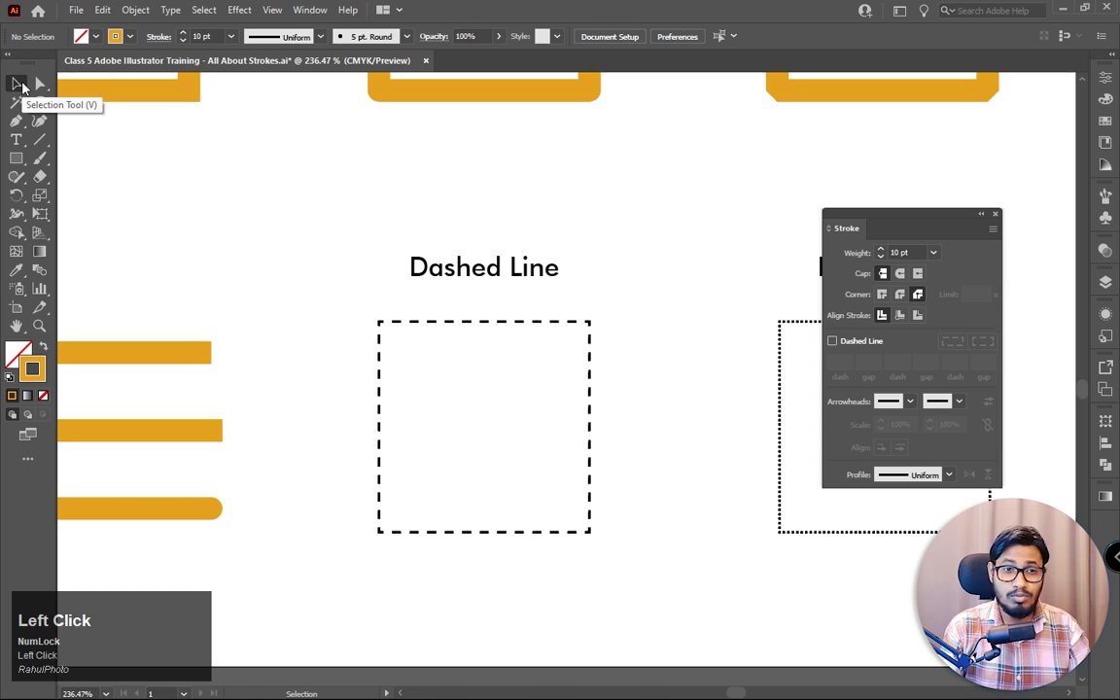
pyautogui.moveTo(437, 117); pyautogui.dragTo(715, 498)
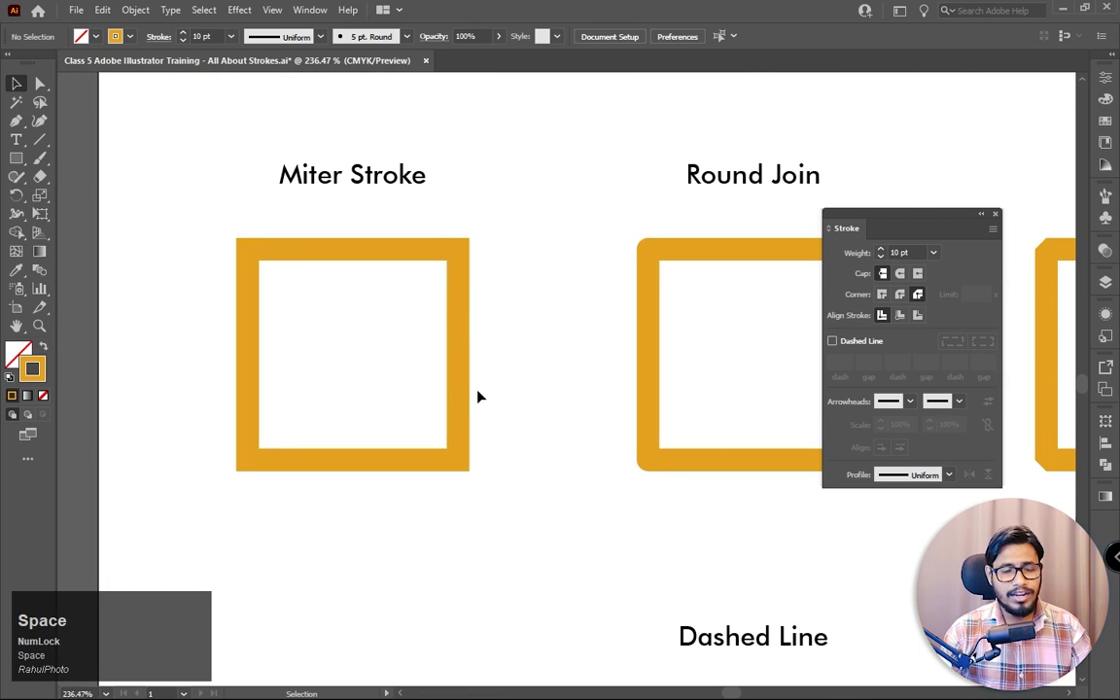
pyautogui.press('space')
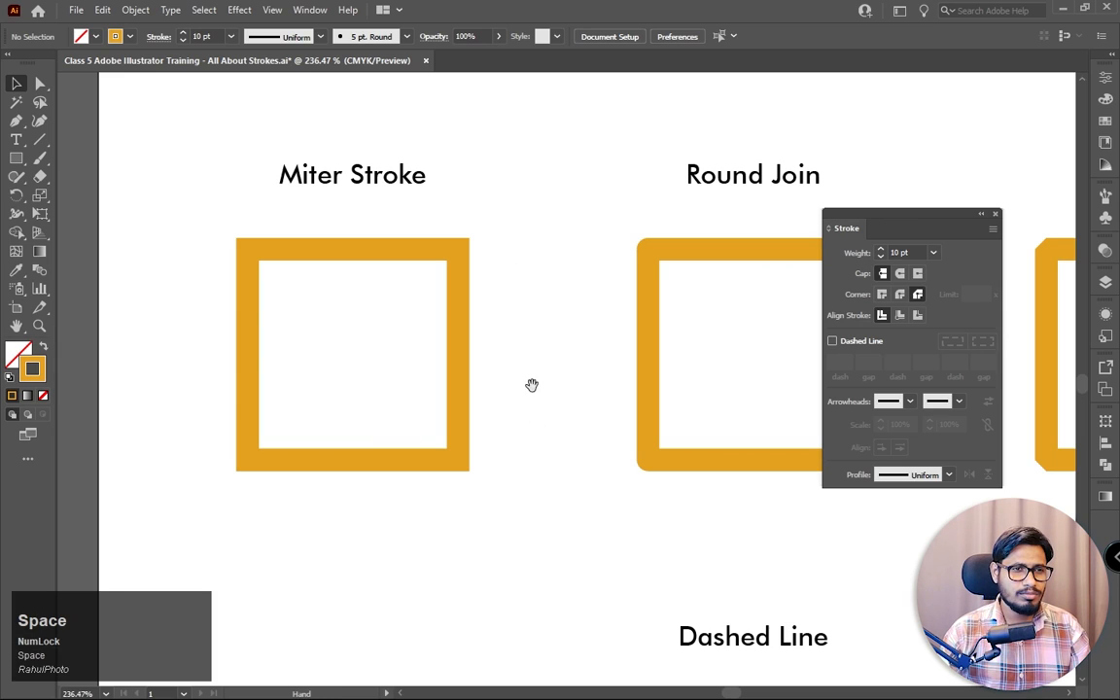
# Step: Look over the Dashed Line and Dotter Line sample squares
pyautogui.moveTo(543, 459); pyautogui.dragTo(398, 123)
pyautogui.moveTo(565, 333); pyautogui.dragTo(509, 260)
pyautogui.press('z')
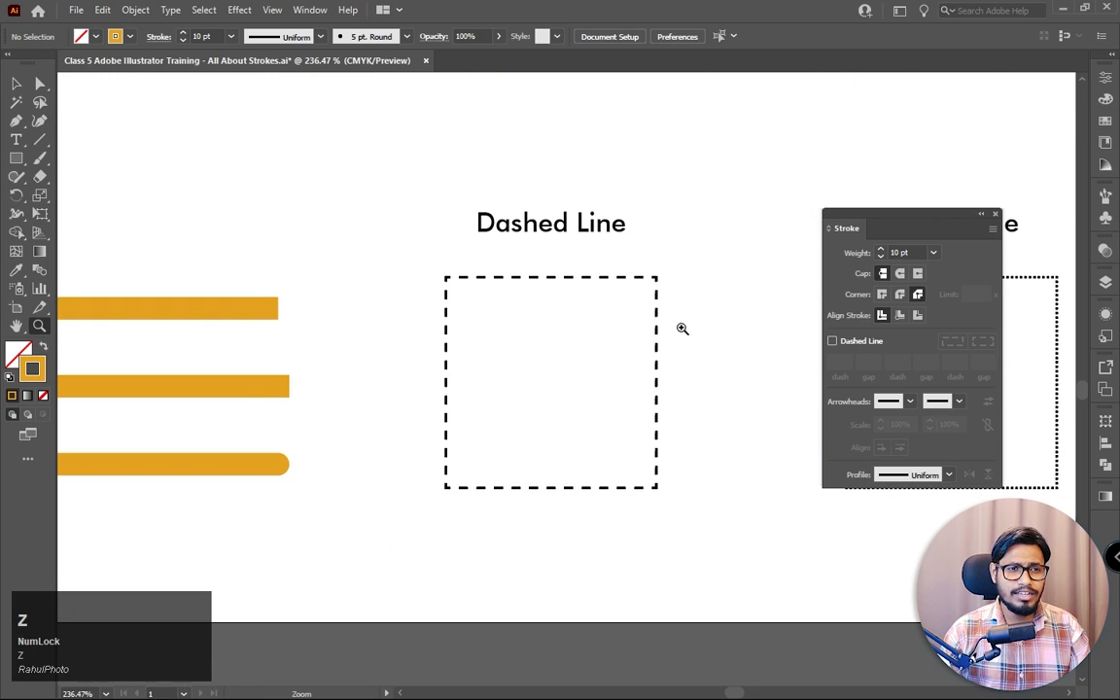
pyautogui.moveTo(682, 328); pyautogui.dragTo(740, 412)
pyautogui.click(15, 84)
pyautogui.press('space')
pyautogui.moveTo(611, 305); pyautogui.dragTo(405, 277)
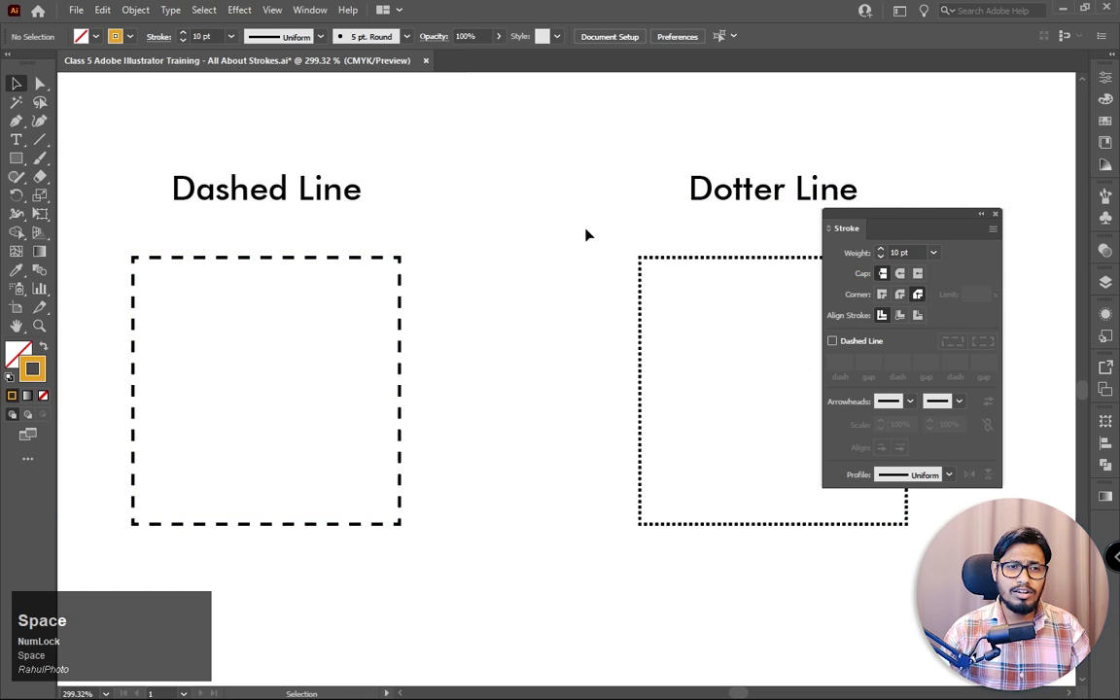
# Step: Select the Dashed Line square to examine its stroke weight and dash and gap settings
pyautogui.moveTo(520, 277); pyautogui.dragTo(422, 445)
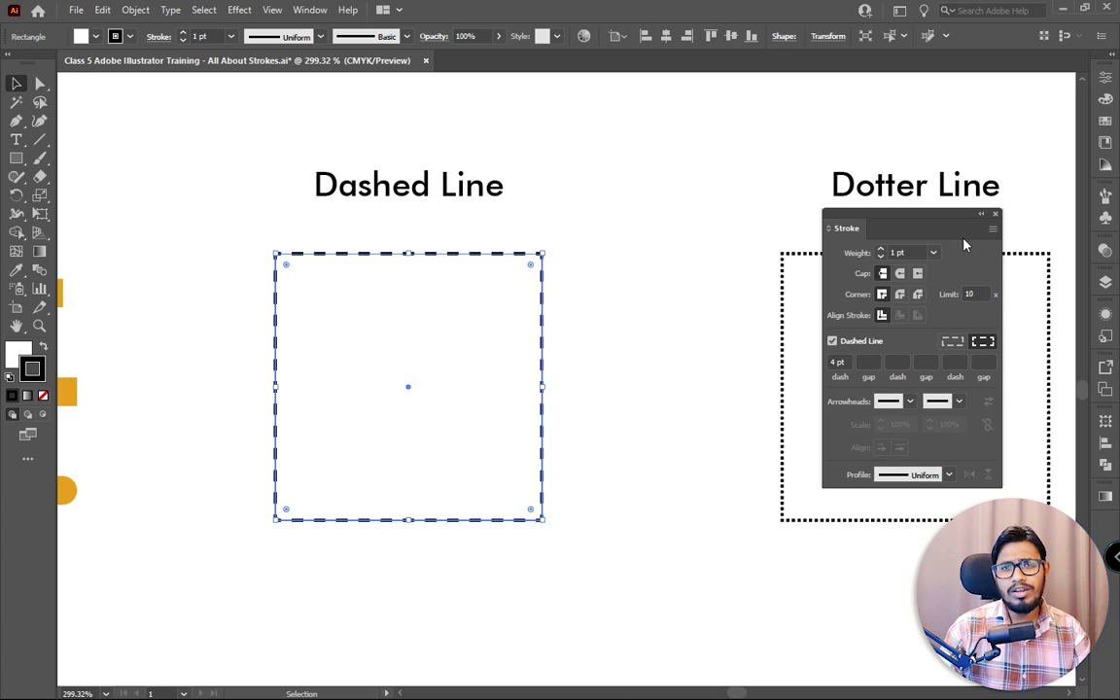
pyautogui.click(933, 254)
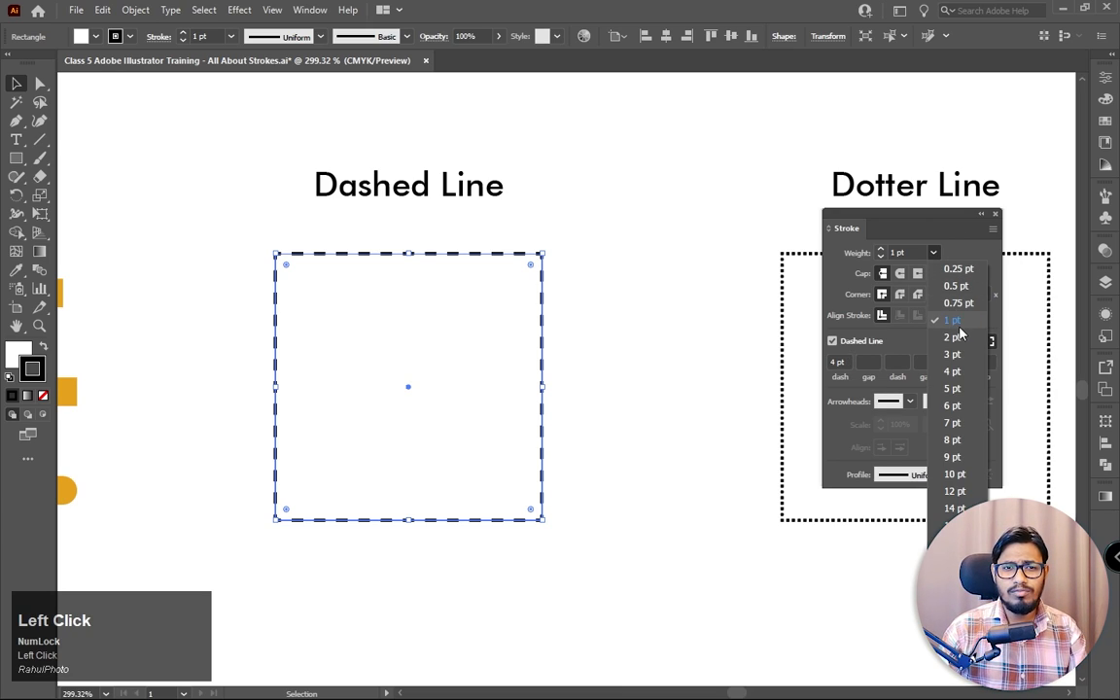
pyautogui.click(852, 370)
pyautogui.click(844, 362)
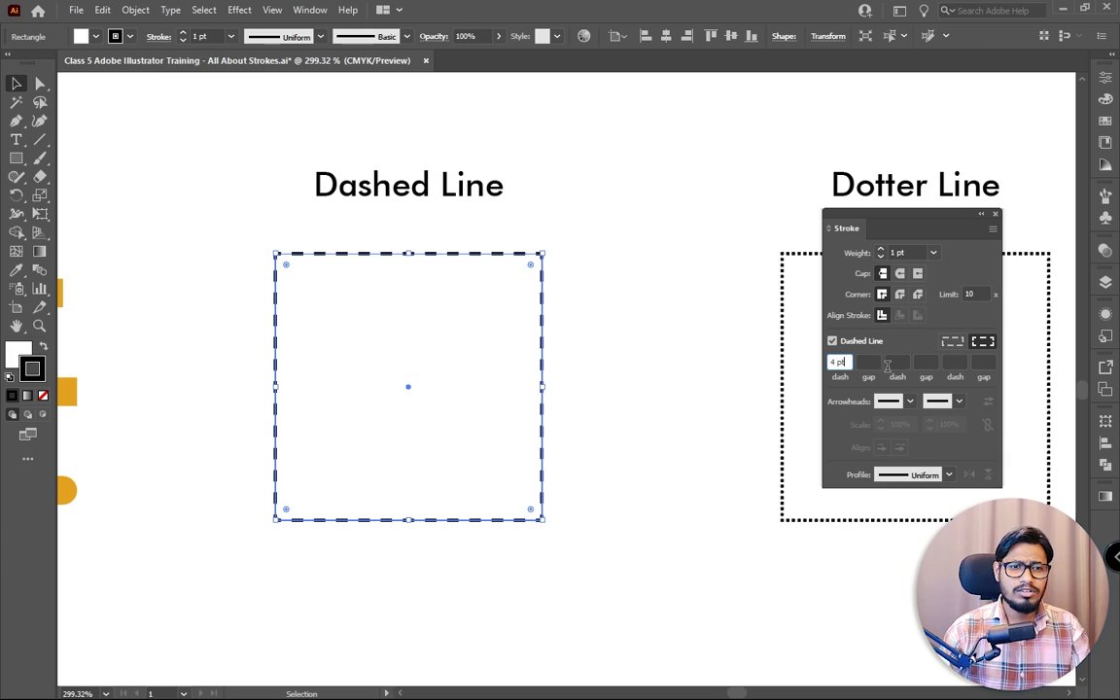
# Step: Increase the Dashed Line square's dash length gradually to 39 pt
pyautogui.click(560, 365)
pyautogui.press('z')
pyautogui.moveTo(564, 358); pyautogui.dragTo(594, 432)
pyautogui.click(17, 85)
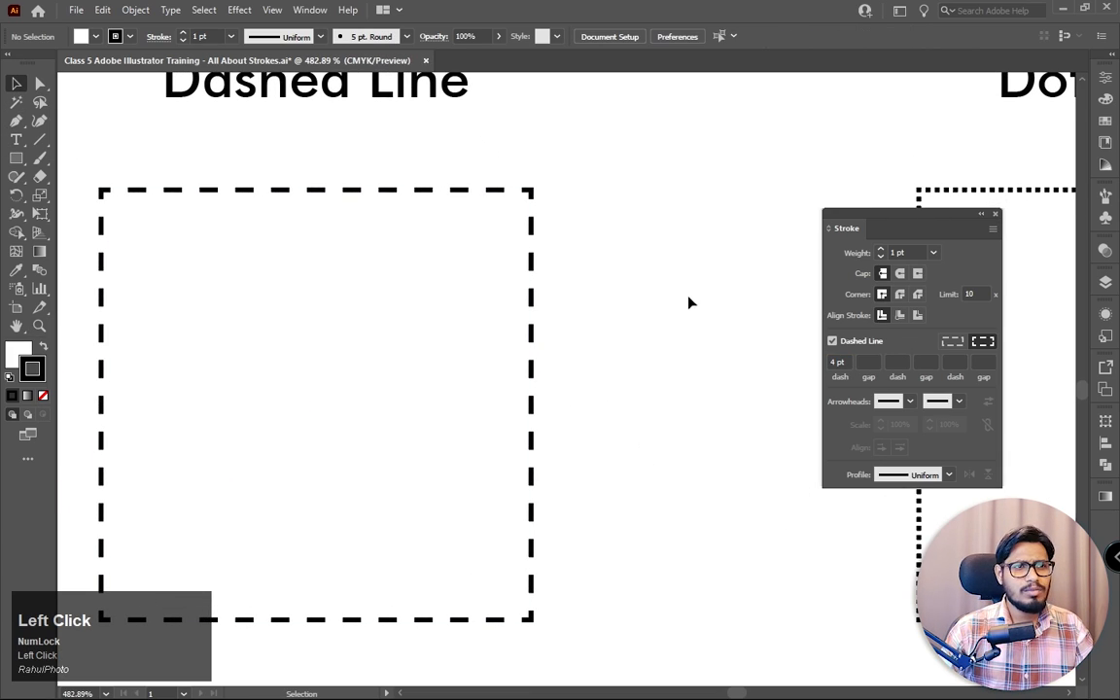
pyautogui.click(531, 458)
pyautogui.click(848, 362)
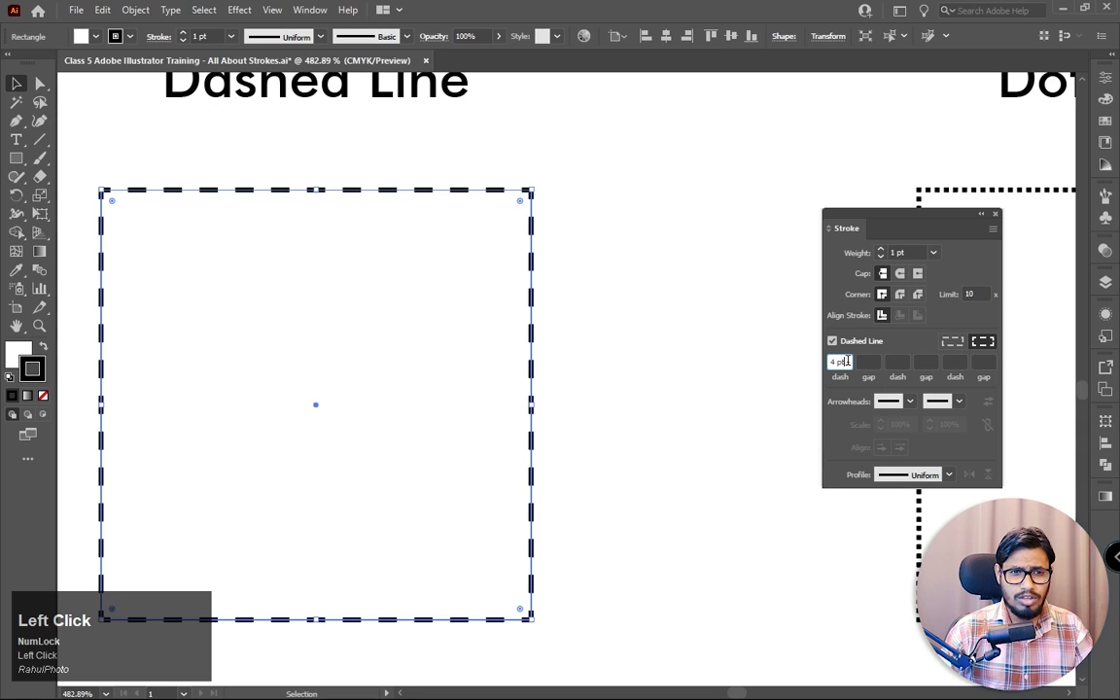
pyautogui.scroll(1, 848, 362)
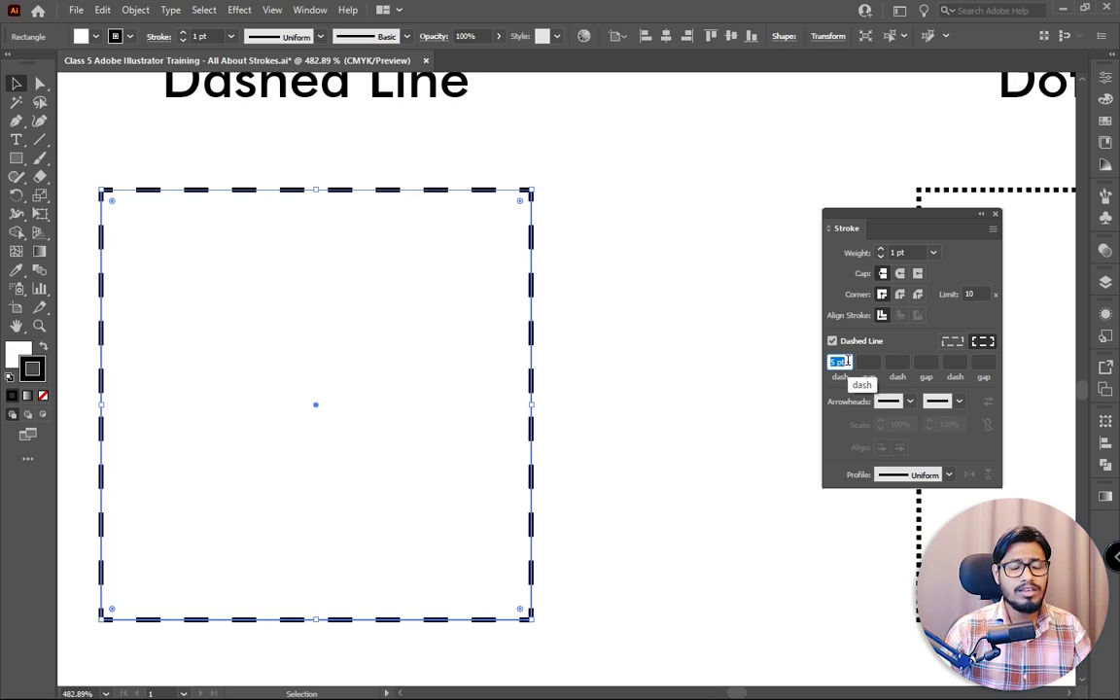
pyautogui.scroll(3, 848, 362)
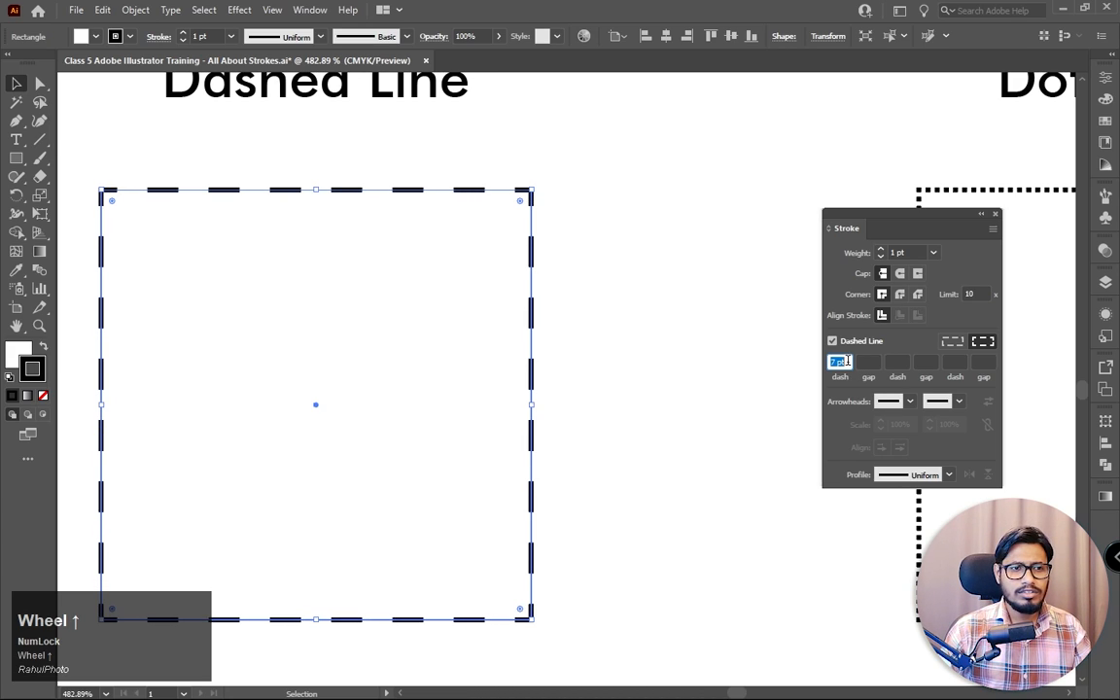
pyautogui.scroll(2, 852, 365)
pyautogui.scroll(1, 852, 365)
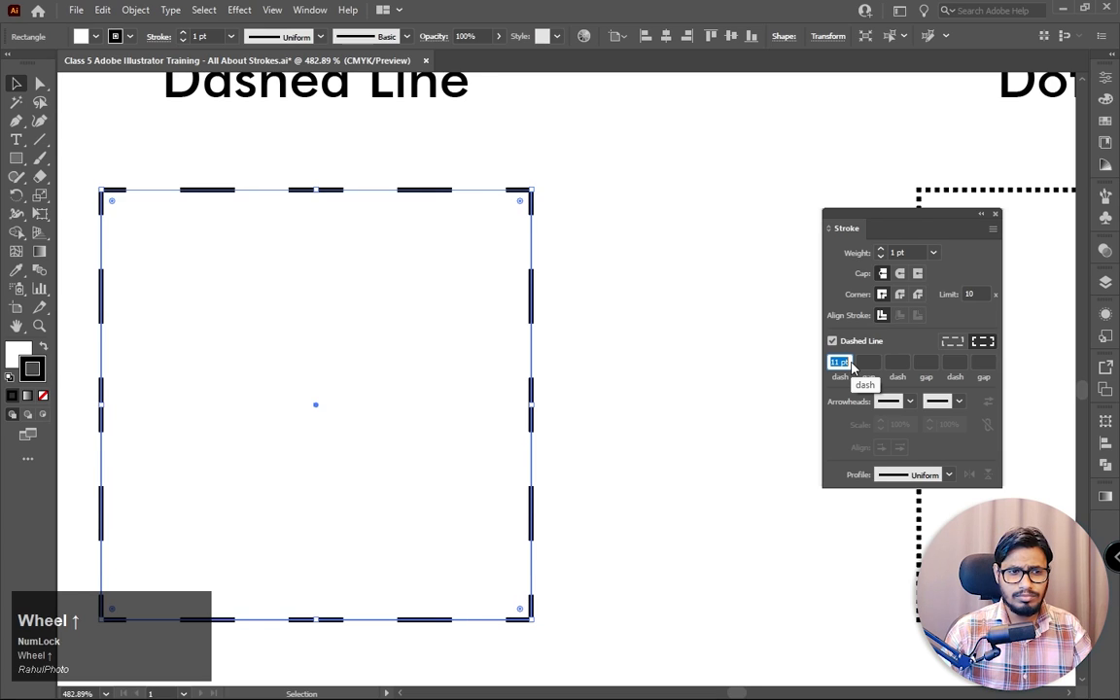
pyautogui.scroll(10, 851, 365)
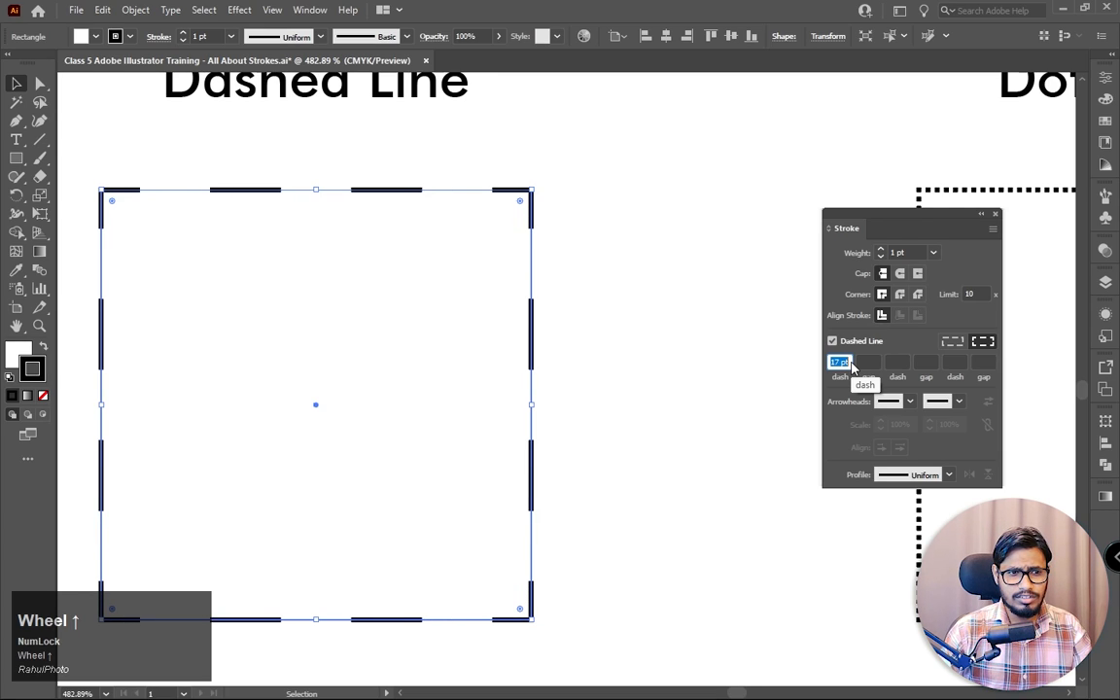
pyautogui.scroll(17, 852, 364)
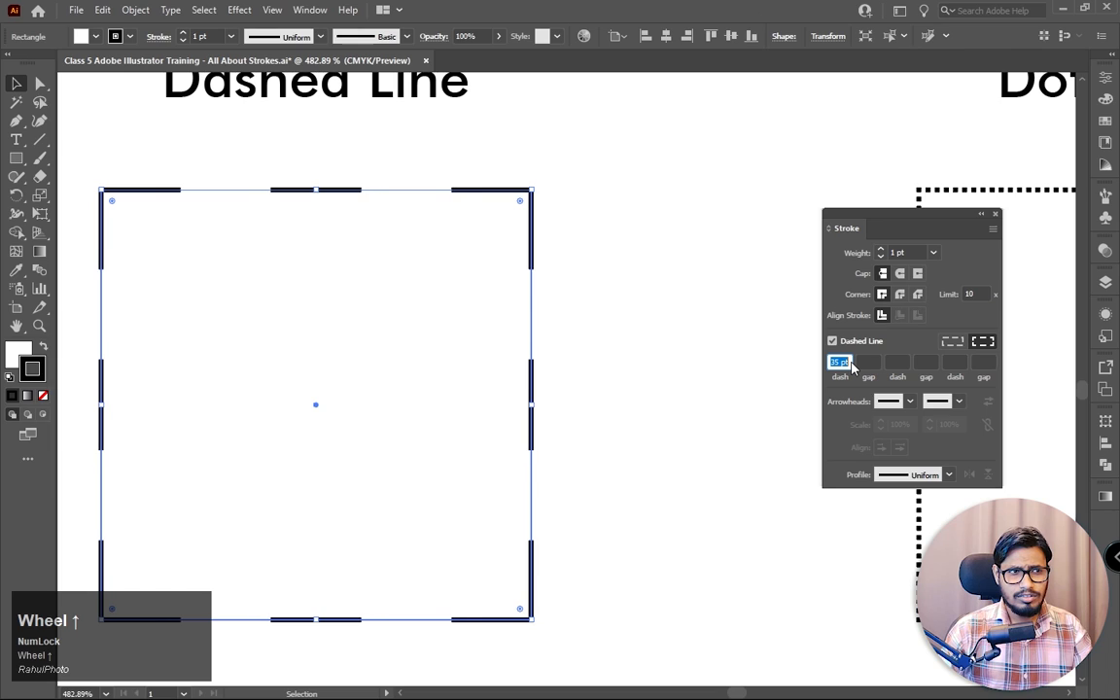
pyautogui.scroll(1, 852, 365)
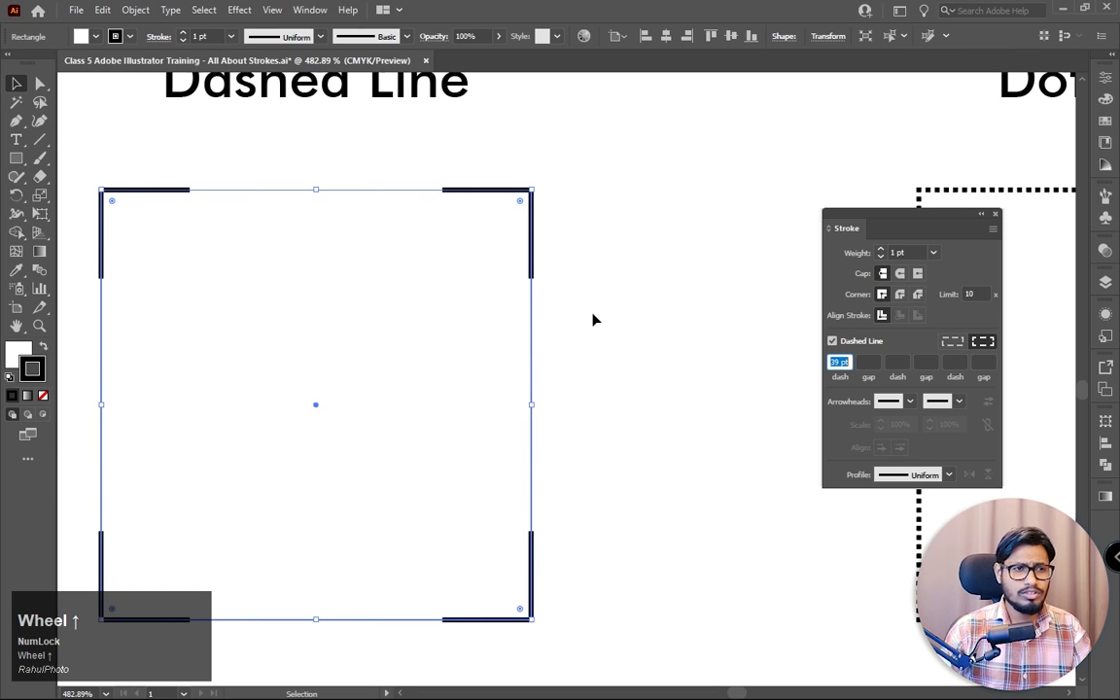
# Step: Deselect the Dashed Line square, inspect its corner strokes and try a 28 pt dash with nothing selected
pyautogui.click(620, 328)
pyautogui.press('z')
pyautogui.moveTo(621, 328); pyautogui.dragTo(521, 308)
pyautogui.moveTo(659, 350); pyautogui.dragTo(622, 333)
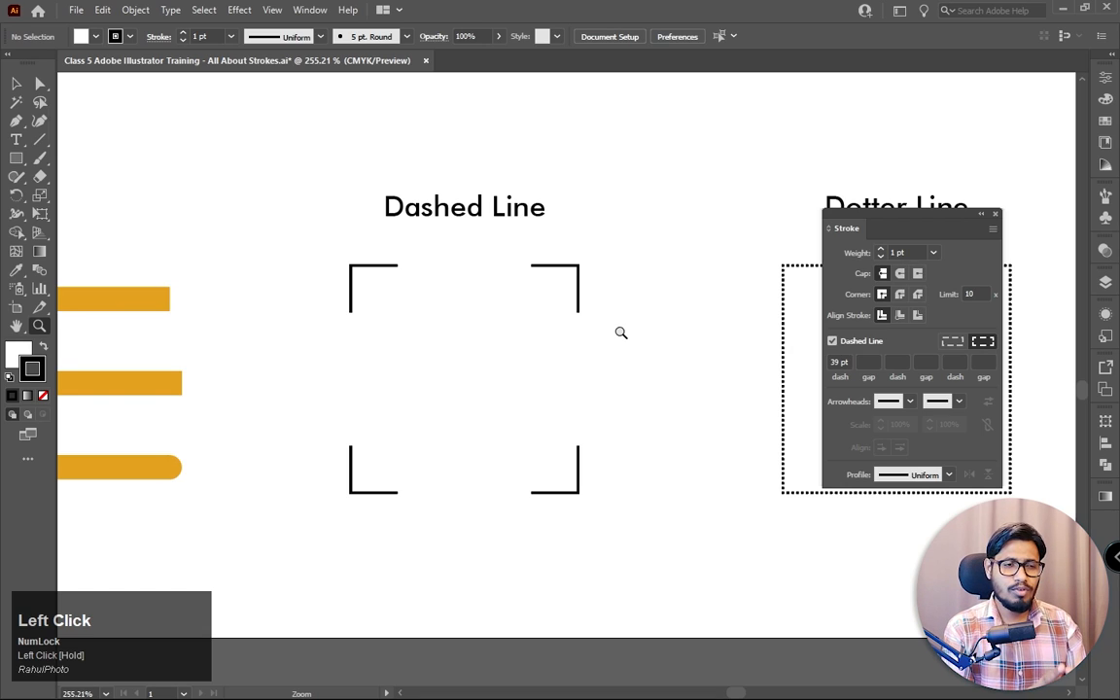
pyautogui.moveTo(620, 333)
pyautogui.mouseDown()
pyautogui.moveTo(630, 325)
pyautogui.moveTo(645, 355)
pyautogui.mouseUp()
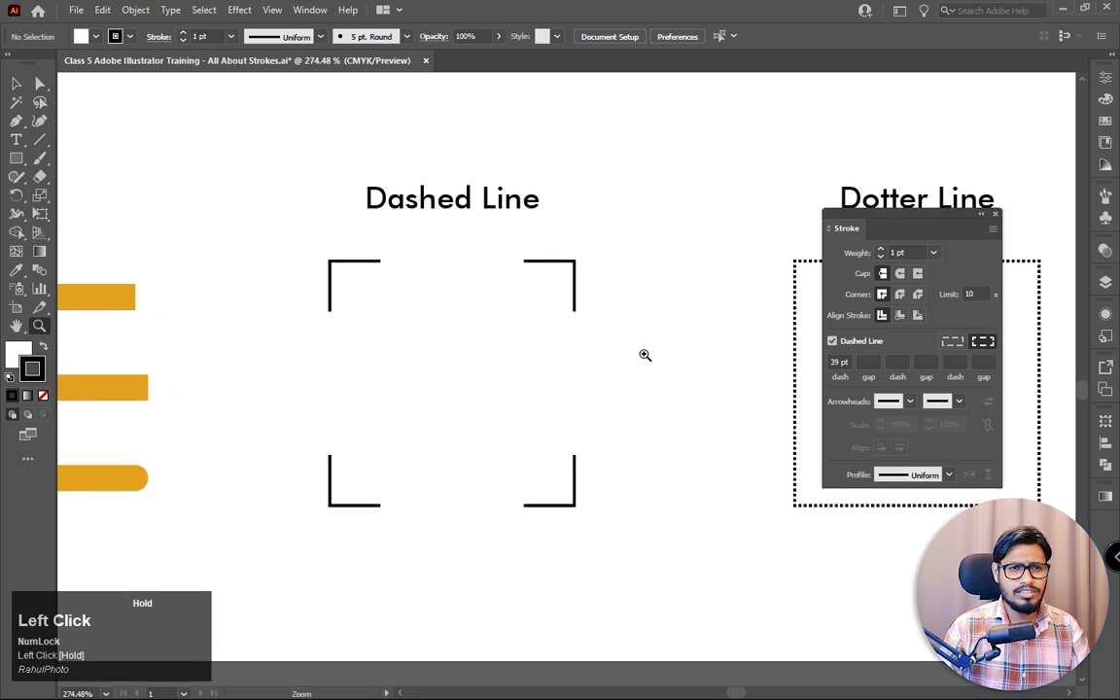
pyautogui.click(838, 358)
pyautogui.scroll(-1, 839, 361)
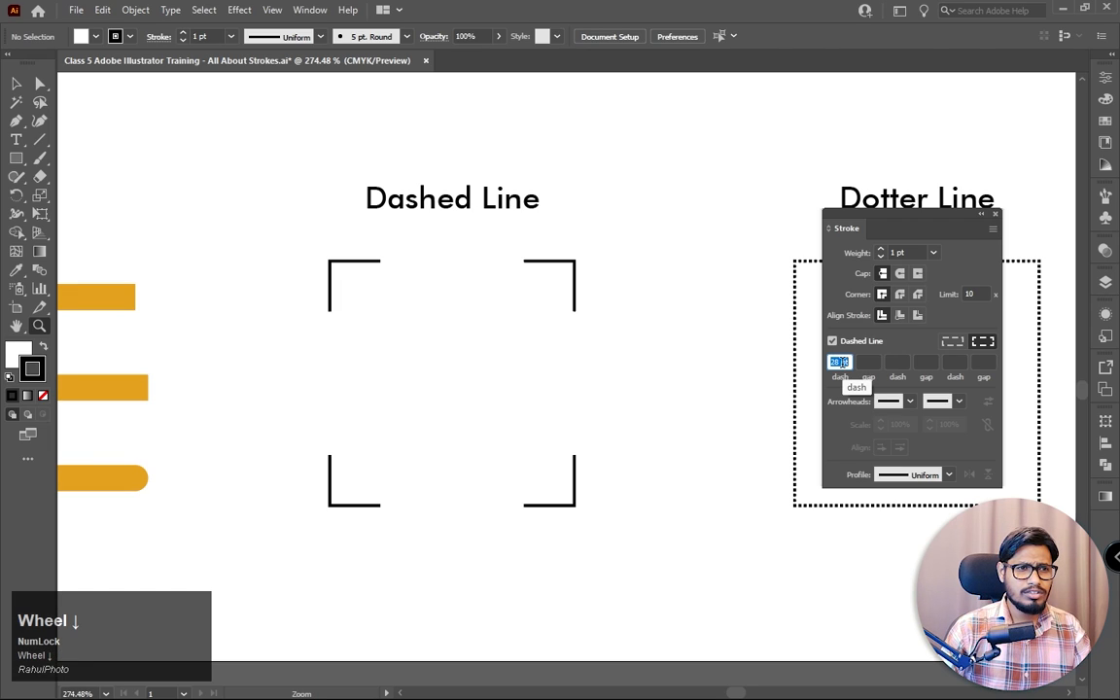
# Step: Select the Dashed Line square again and reduce its dash length gradually to 4 pt
pyautogui.click(17, 84)
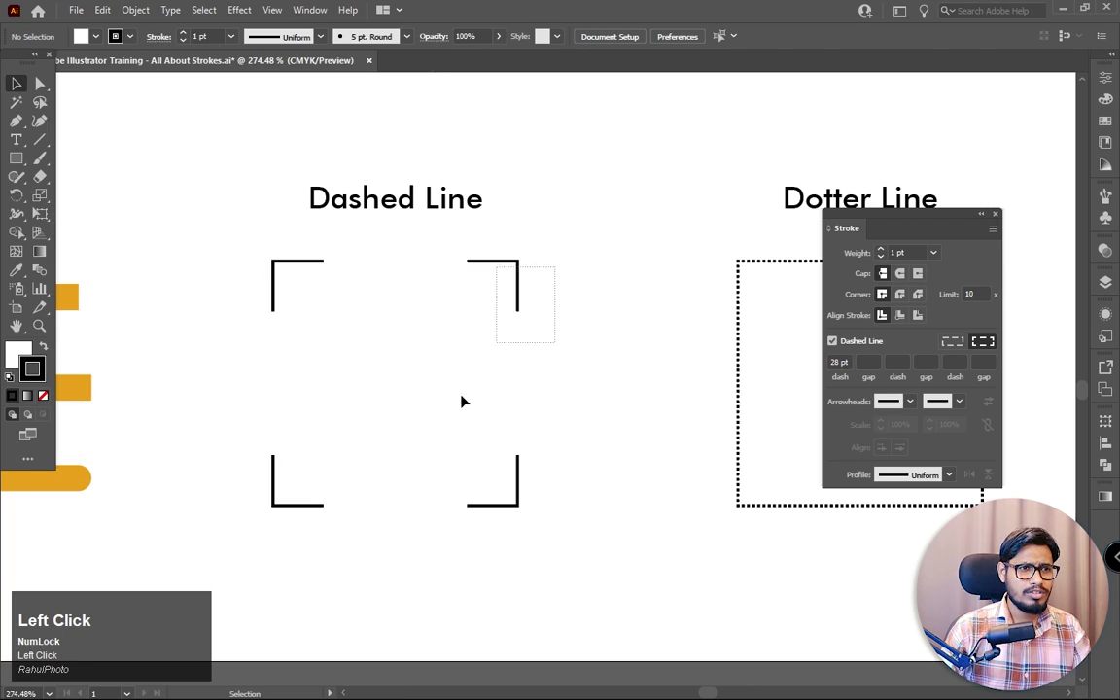
pyautogui.moveTo(462, 401); pyautogui.dragTo(457, 406)
pyautogui.scroll(-7, 842, 362)
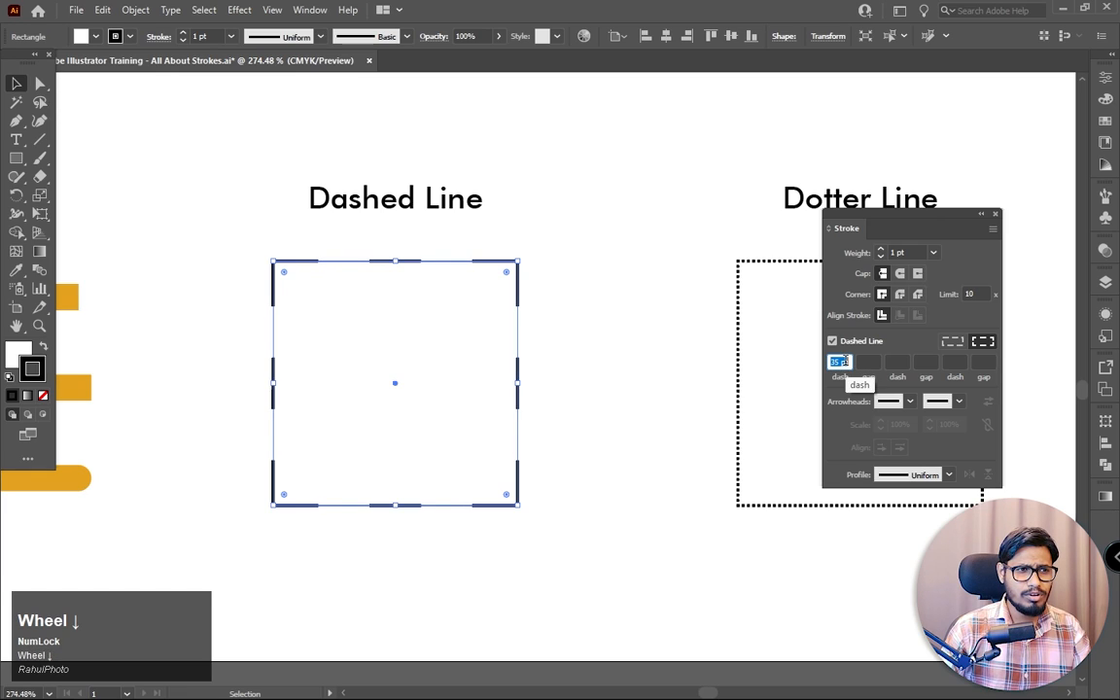
pyautogui.scroll(-1, 845, 361)
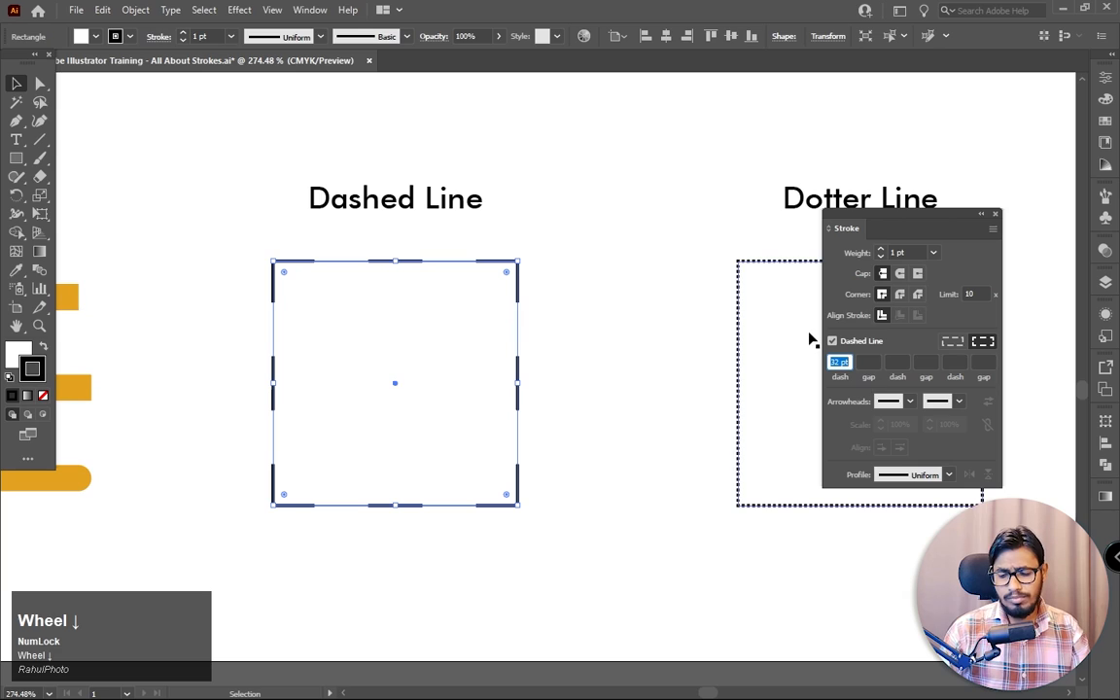
pyautogui.scroll(-1, 840, 370)
pyautogui.scroll(-2, 841, 372)
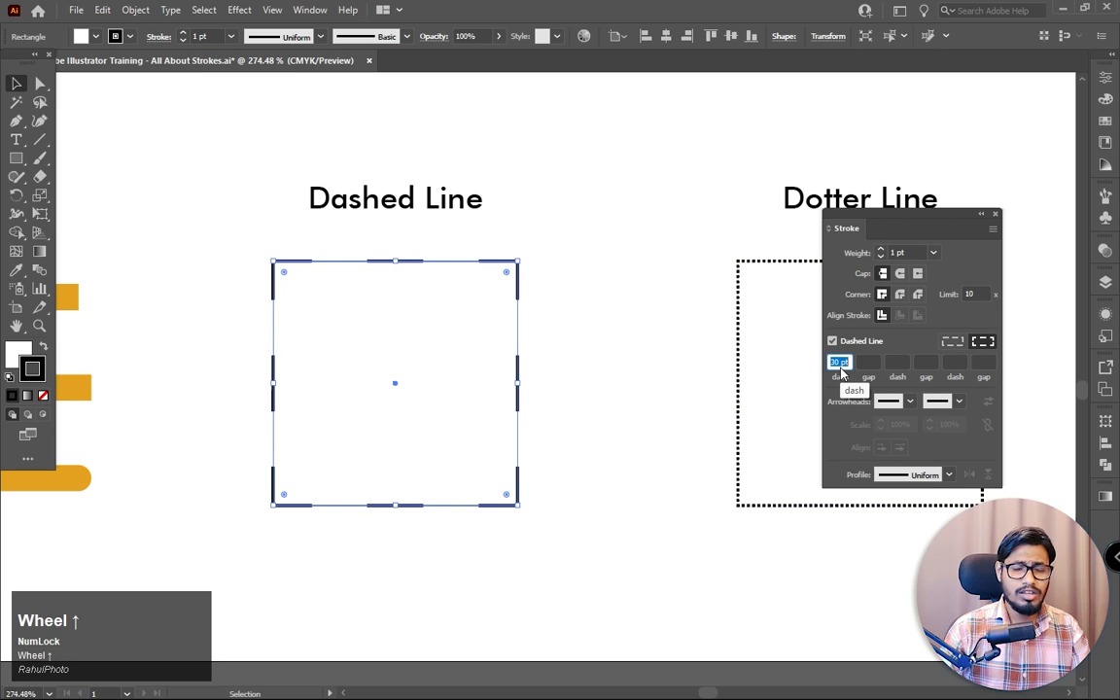
pyautogui.scroll(-2, 841, 372)
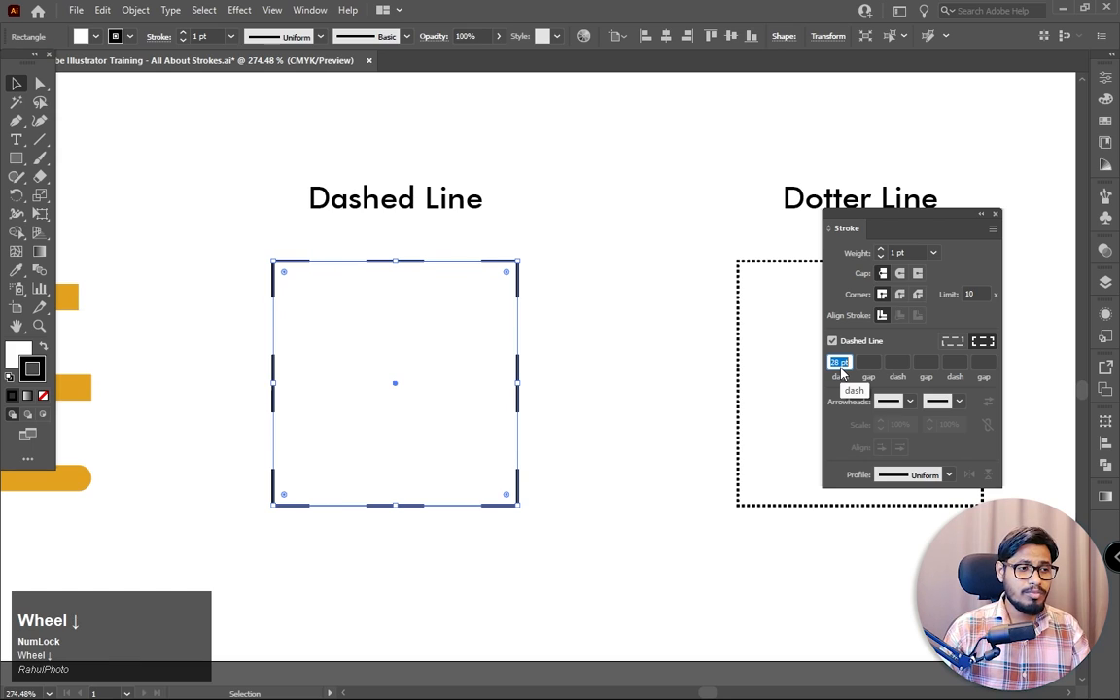
pyautogui.scroll(-1, 841, 373)
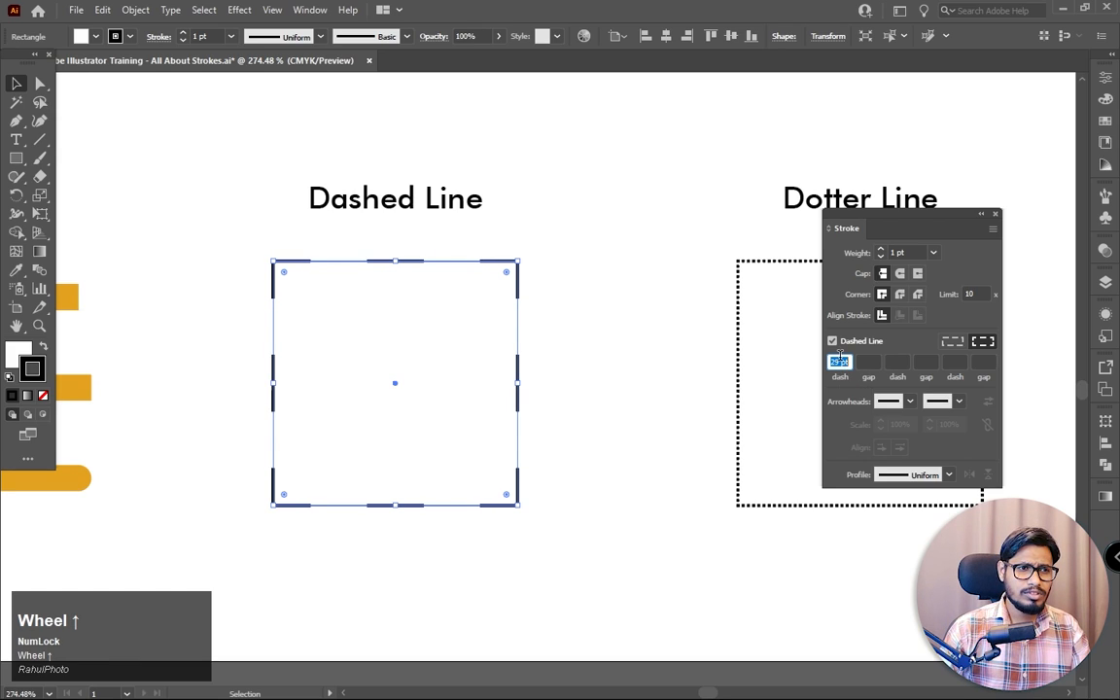
pyautogui.scroll(-13, 841, 369)
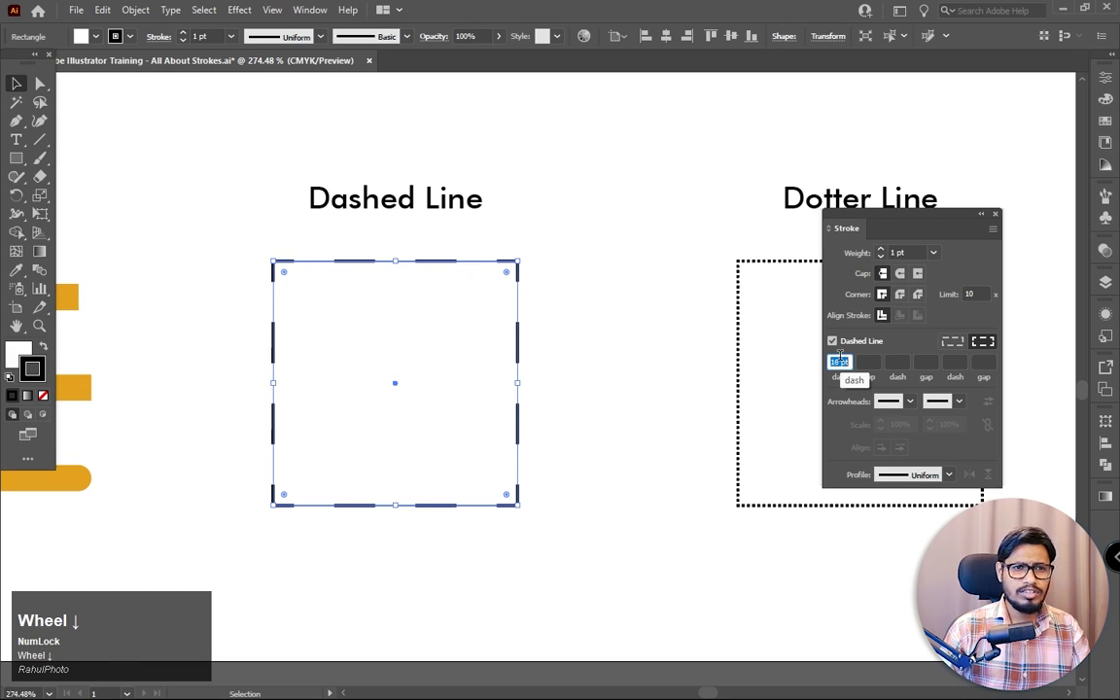
pyautogui.scroll(-12, 840, 362)
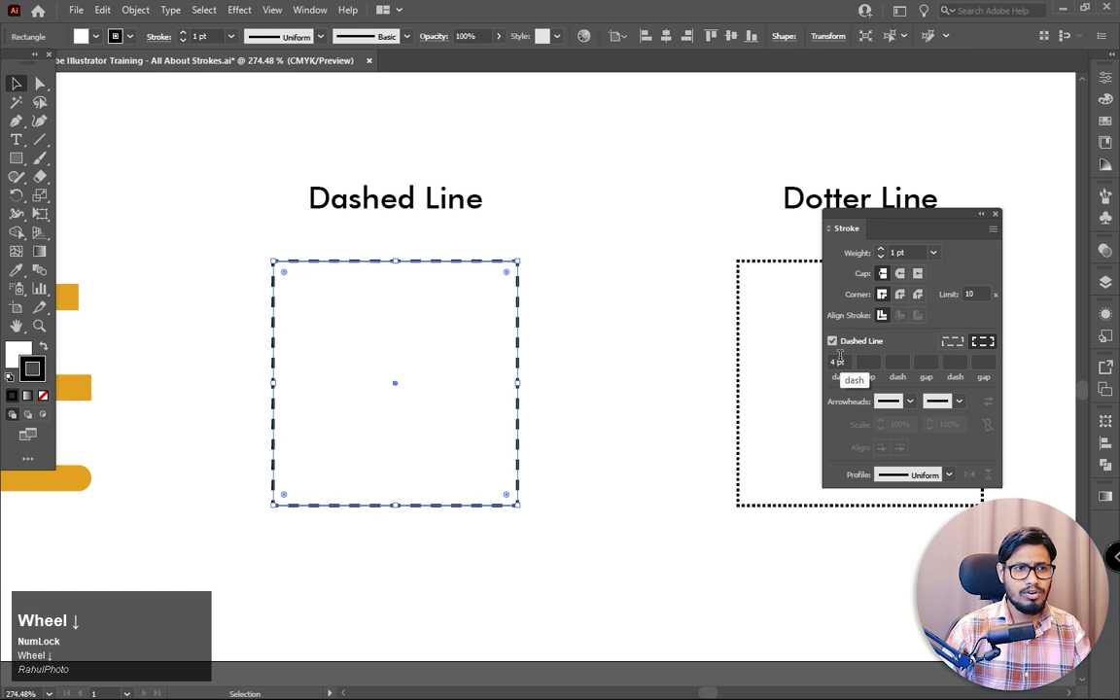
# Step: Select the Dotter Line square to examine its stroke weight and dash settings
pyautogui.click(605, 338)
pyautogui.moveTo(620, 303); pyautogui.dragTo(513, 283)
pyautogui.moveTo(733, 288); pyautogui.dragTo(630, 288)
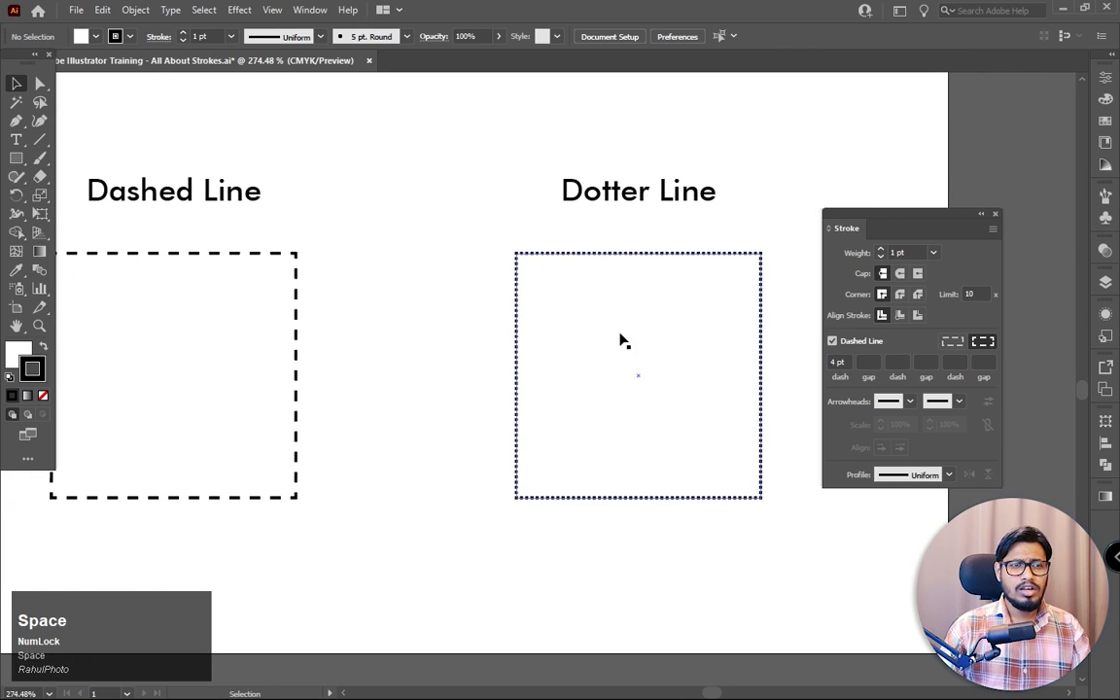
pyautogui.press('z')
pyautogui.moveTo(610, 244); pyautogui.dragTo(660, 310)
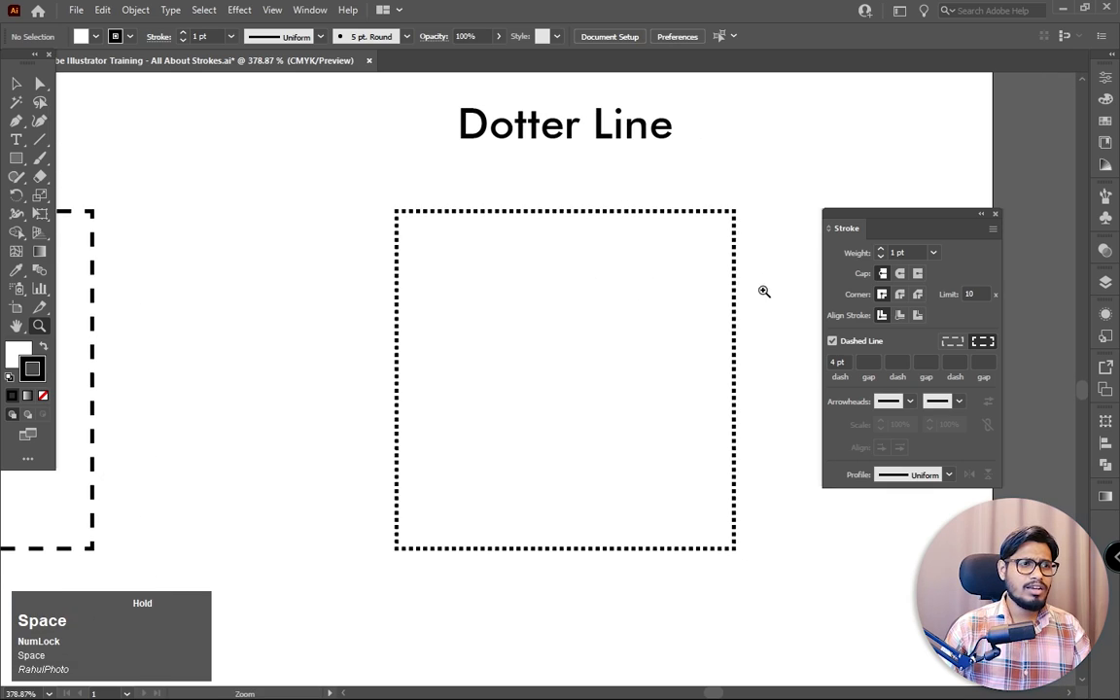
pyautogui.click(16, 83)
pyautogui.moveTo(282, 187); pyautogui.dragTo(554, 389)
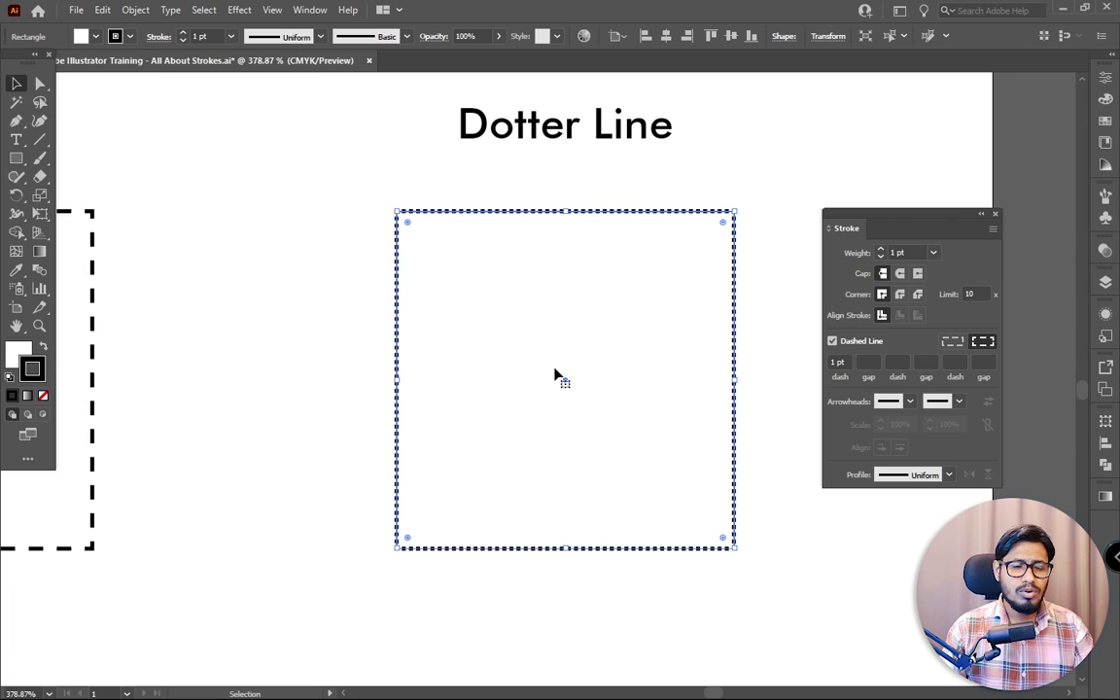
pyautogui.click(900, 252)
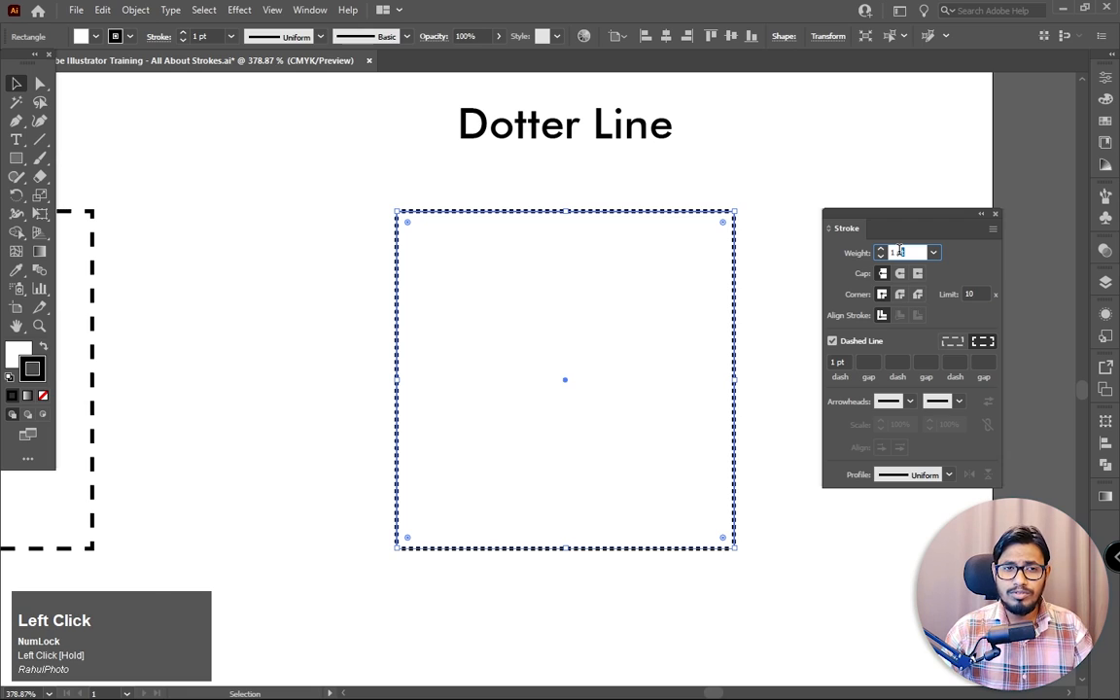
# Step: Deselect the Dotter Line square and inspect the square dots around its upper corner up close
pyautogui.click(783, 344)
pyautogui.press('z')
pyautogui.moveTo(587, 197); pyautogui.dragTo(763, 526)
pyautogui.press('space')
pyautogui.moveTo(658, 361); pyautogui.dragTo(463, 333)
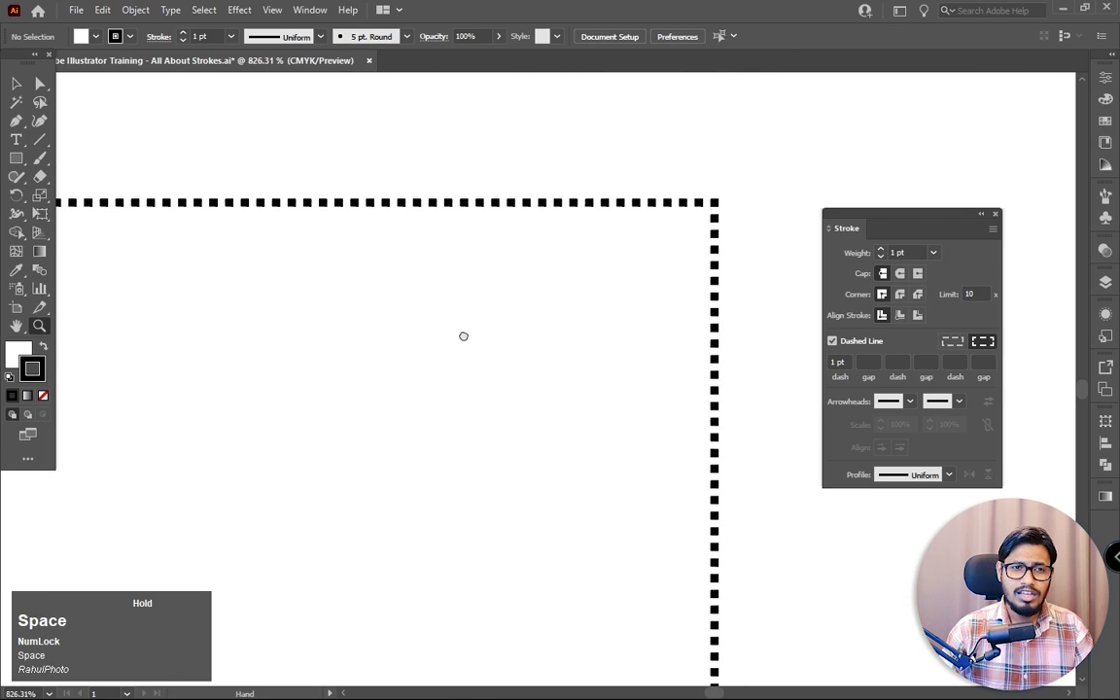
# Step: Set the Dotter Line square's dash length to 4 pt and check the square deselected and reselected
pyautogui.click(16, 84)
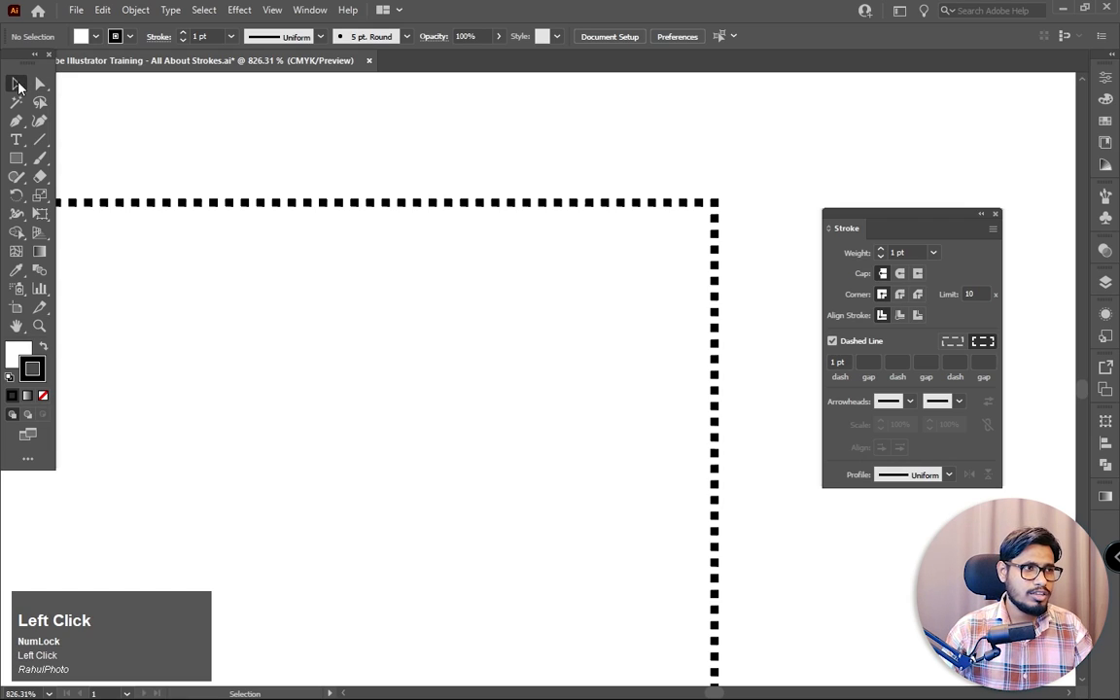
pyautogui.click(662, 313)
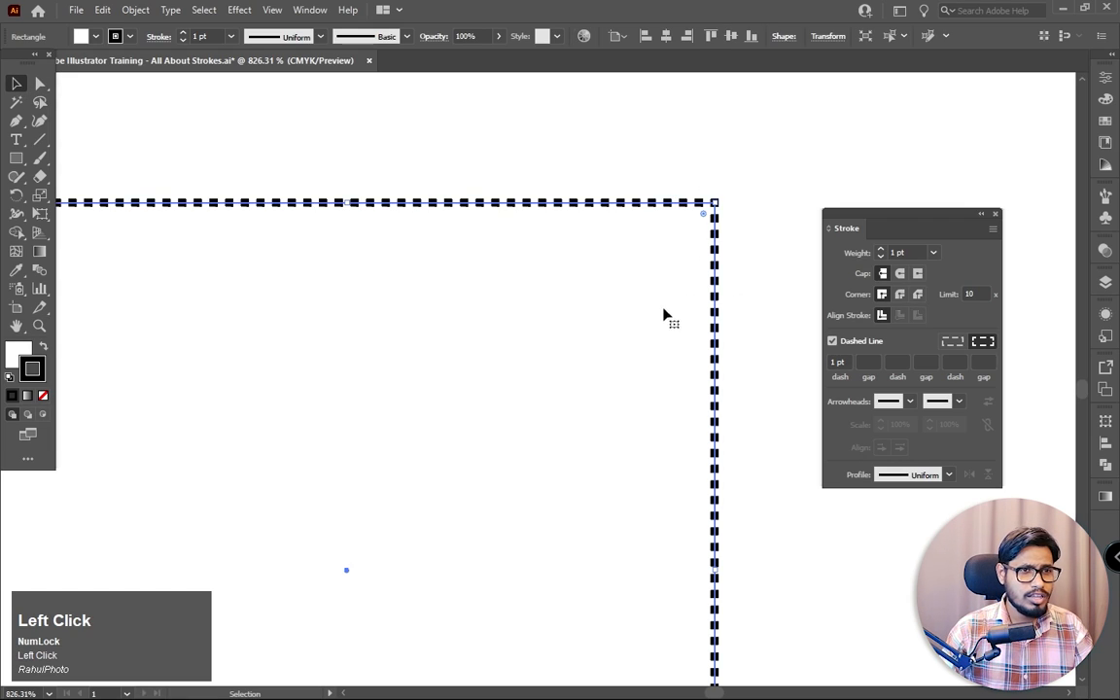
pyautogui.click(842, 361)
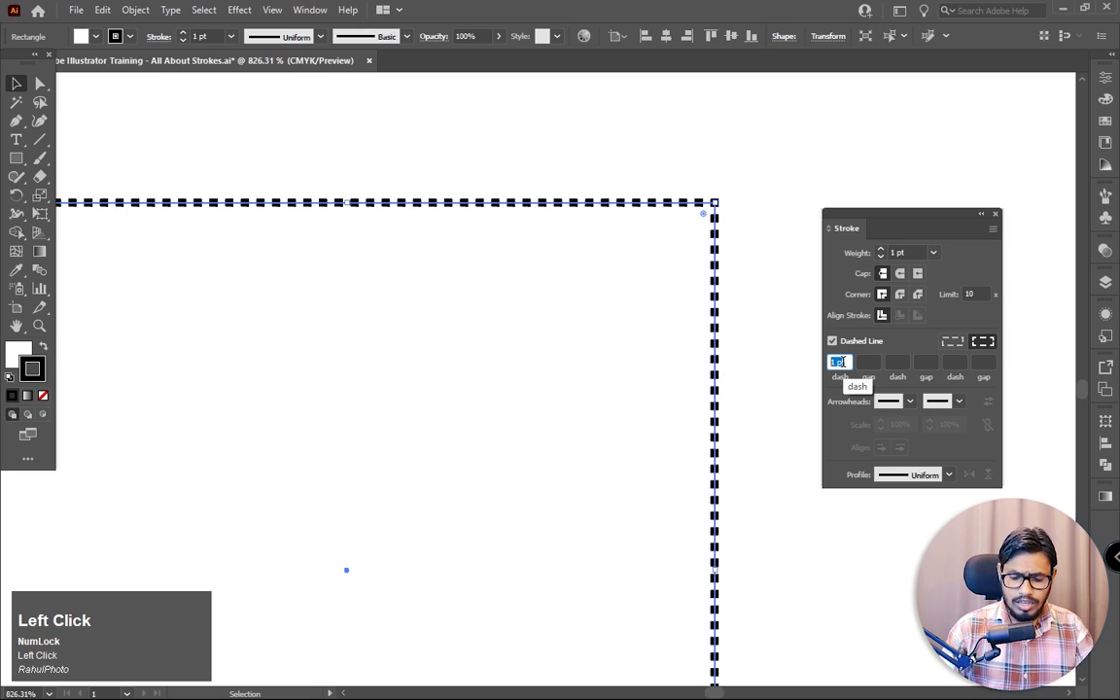
pyautogui.write('4')
pyautogui.press('Return')
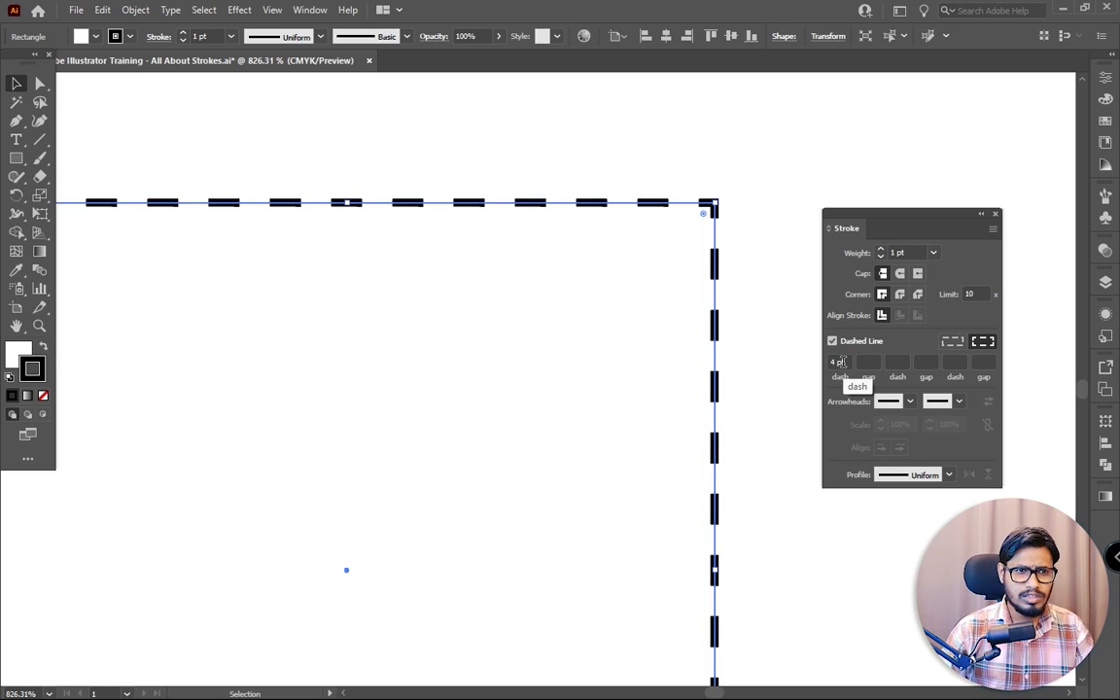
pyautogui.click(760, 231)
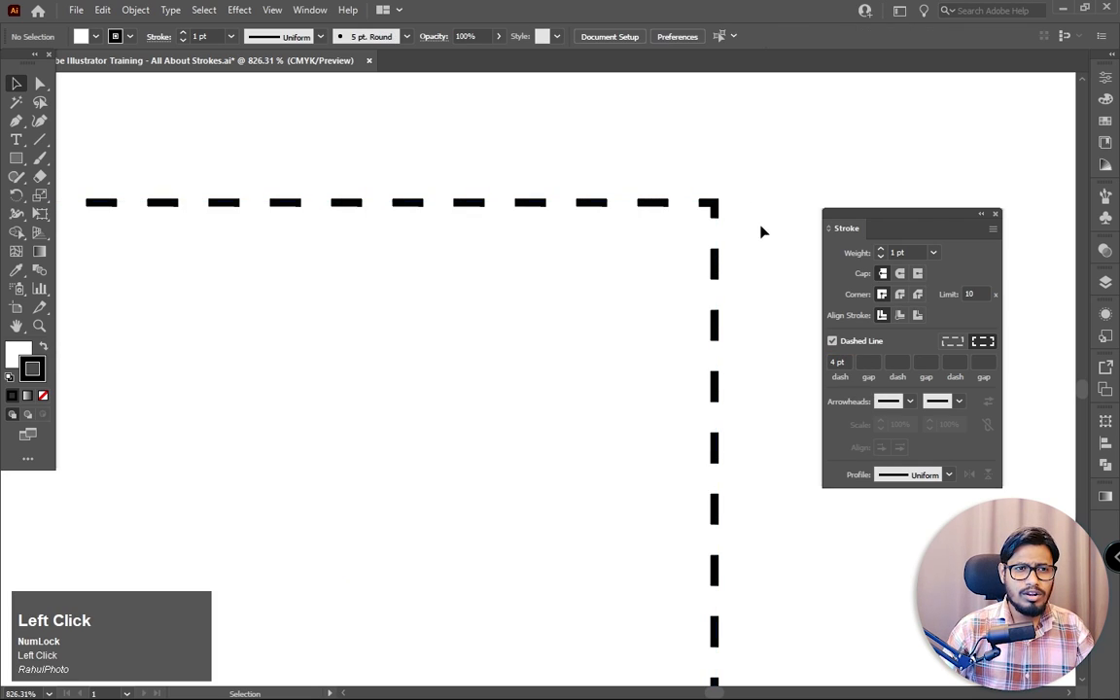
pyautogui.click(714, 368)
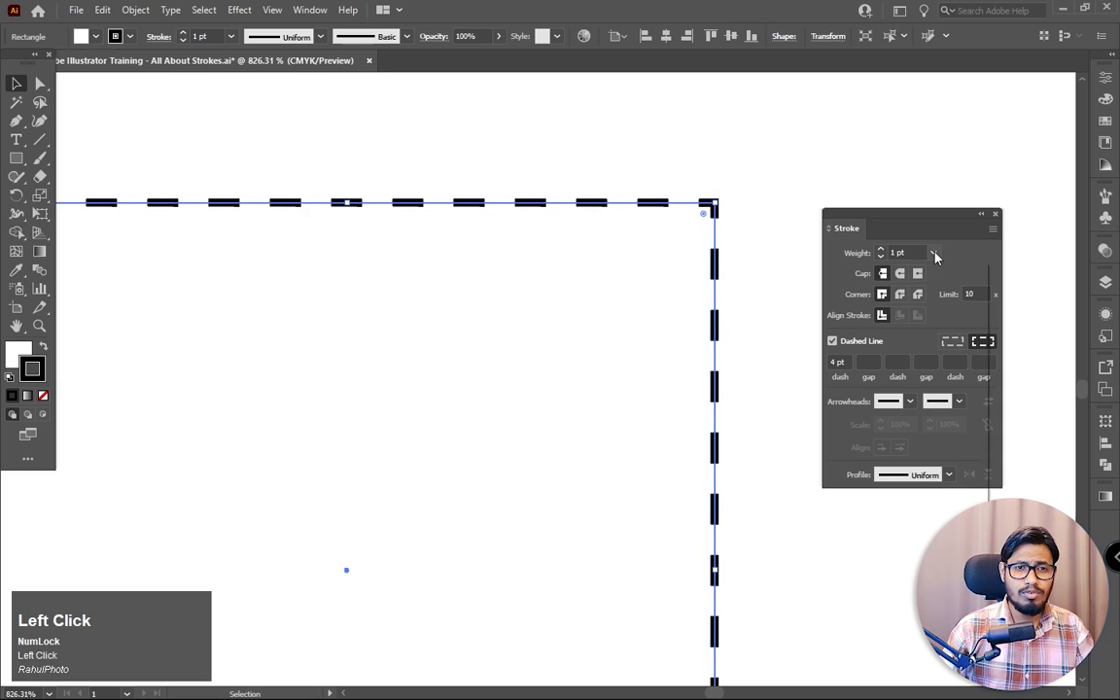
# Step: Set the Dotter Line square's stroke weight to 4 pt, deselect it and view the whole square
pyautogui.click(933, 253)
pyautogui.click(953, 371)
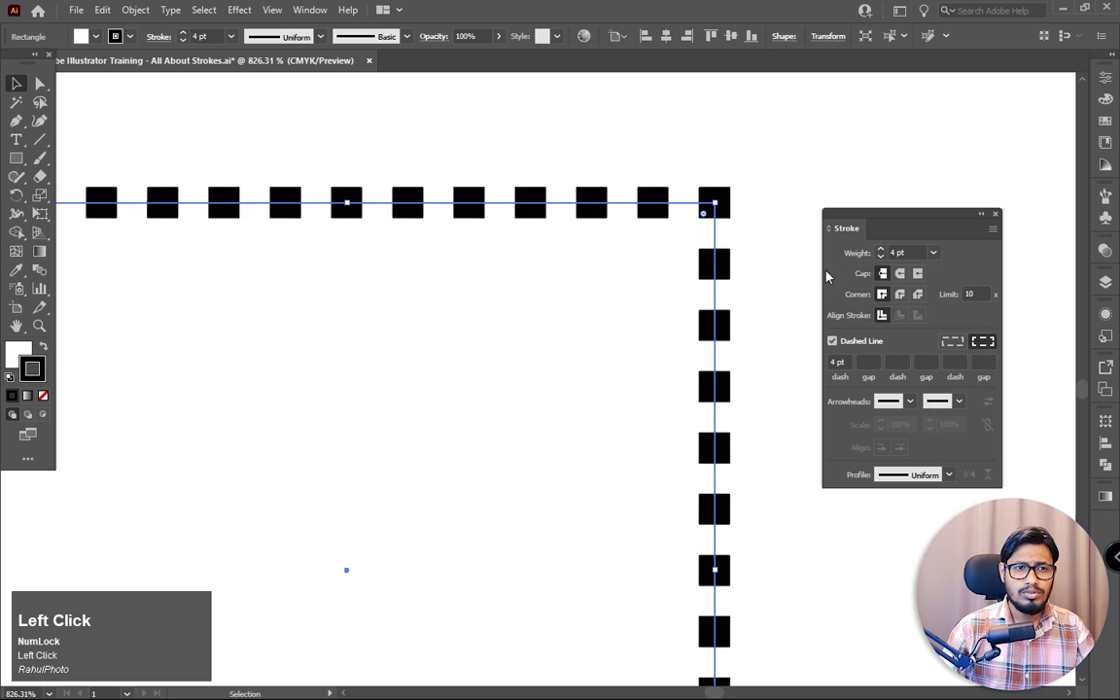
pyautogui.click(775, 255)
pyautogui.press('z')
pyautogui.moveTo(700, 343); pyautogui.dragTo(458, 289)
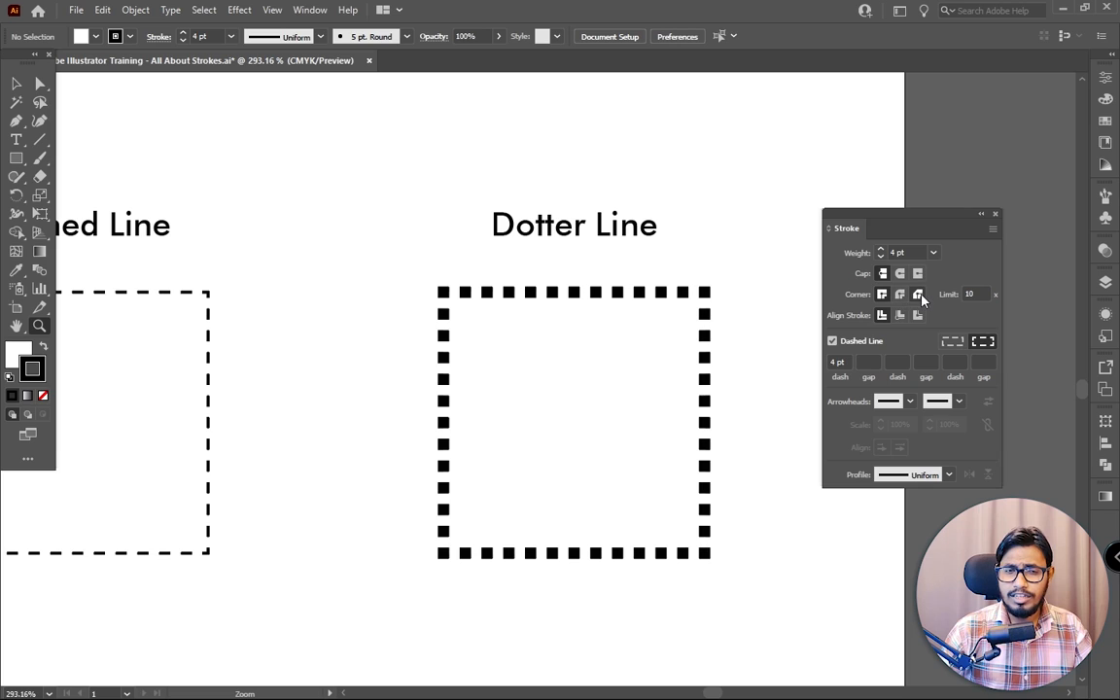
# Step: Select the uppermost of the three orange lines beside the Dashed Line square to examine its stroke settings
pyautogui.moveTo(304, 488)
pyautogui.mouseDown()
pyautogui.moveTo(620, 338)
pyautogui.moveTo(659, 344)
pyautogui.mouseUp()
pyautogui.moveTo(200, 417); pyautogui.dragTo(570, 500)
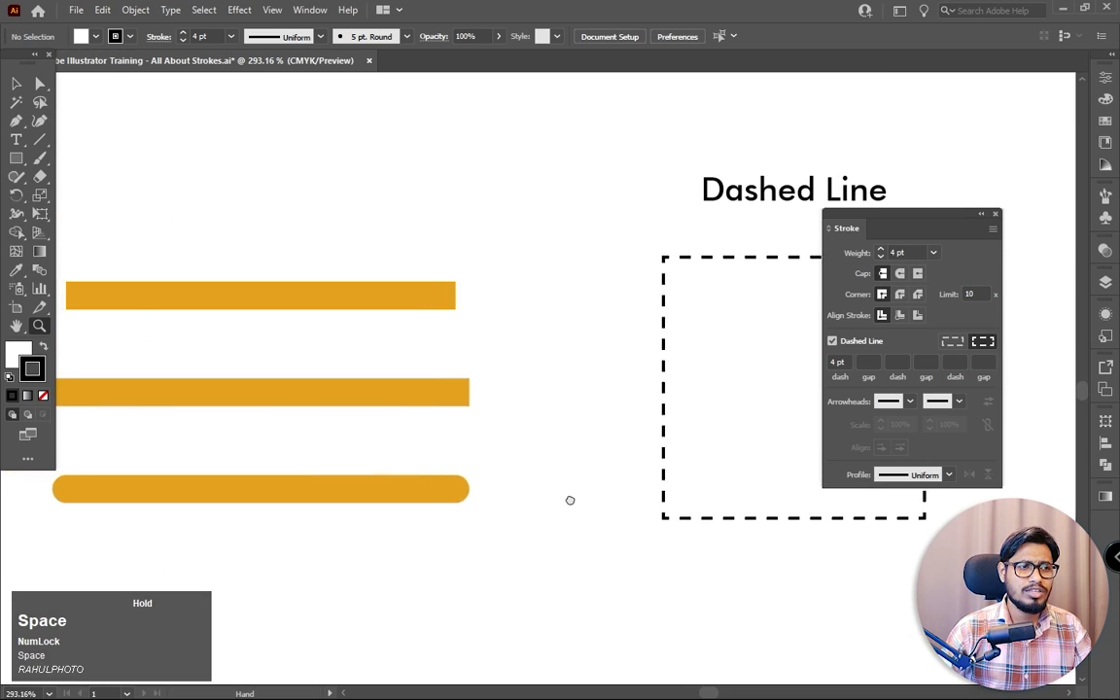
pyautogui.moveTo(374, 464); pyautogui.dragTo(472, 468)
pyautogui.moveTo(341, 445); pyautogui.dragTo(385, 434)
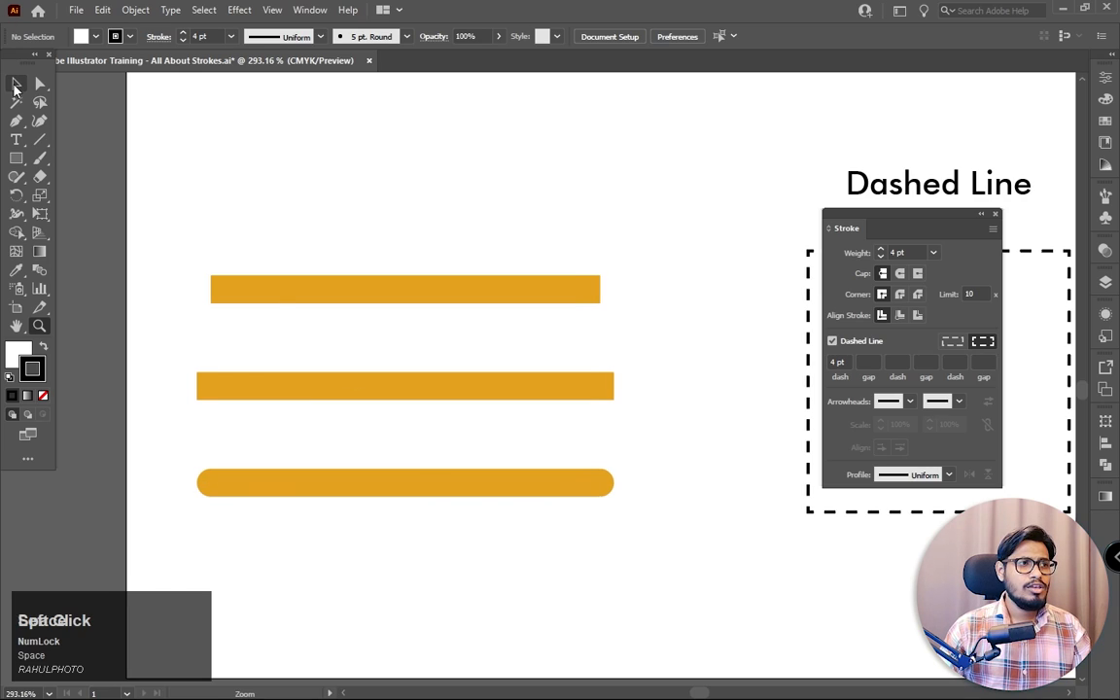
pyautogui.click(15, 85)
pyautogui.moveTo(227, 240); pyautogui.dragTo(416, 318)
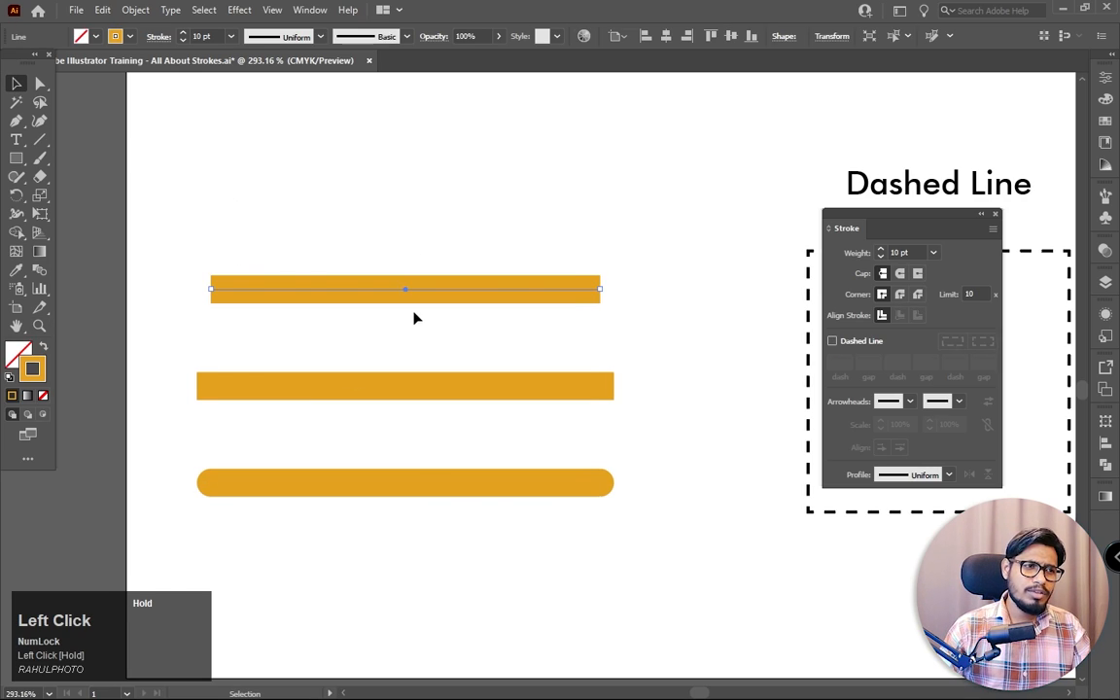
pyautogui.scroll(1, 315, 247)
# Step: Draw a horizontal line above the three orange lines with the Line Segment tool and delete it
pyautogui.rightClick(40, 140)
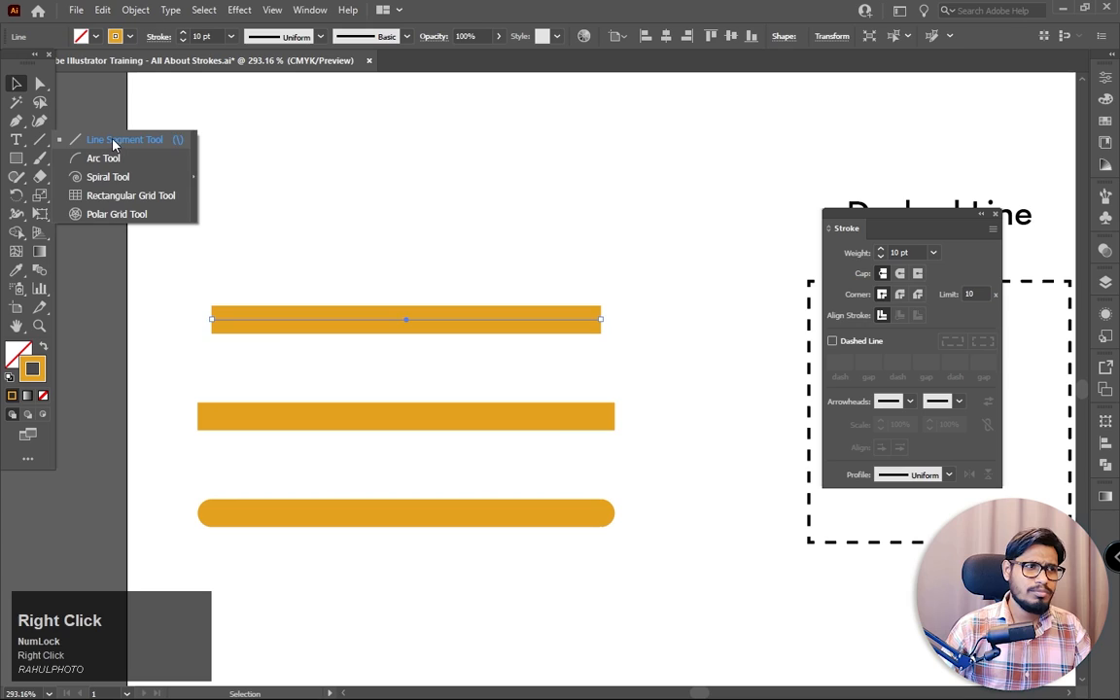
pyautogui.click(114, 140)
pyautogui.moveTo(233, 199); pyautogui.dragTo(542, 222)
pyautogui.moveTo(691, 242); pyautogui.dragTo(691, 242)
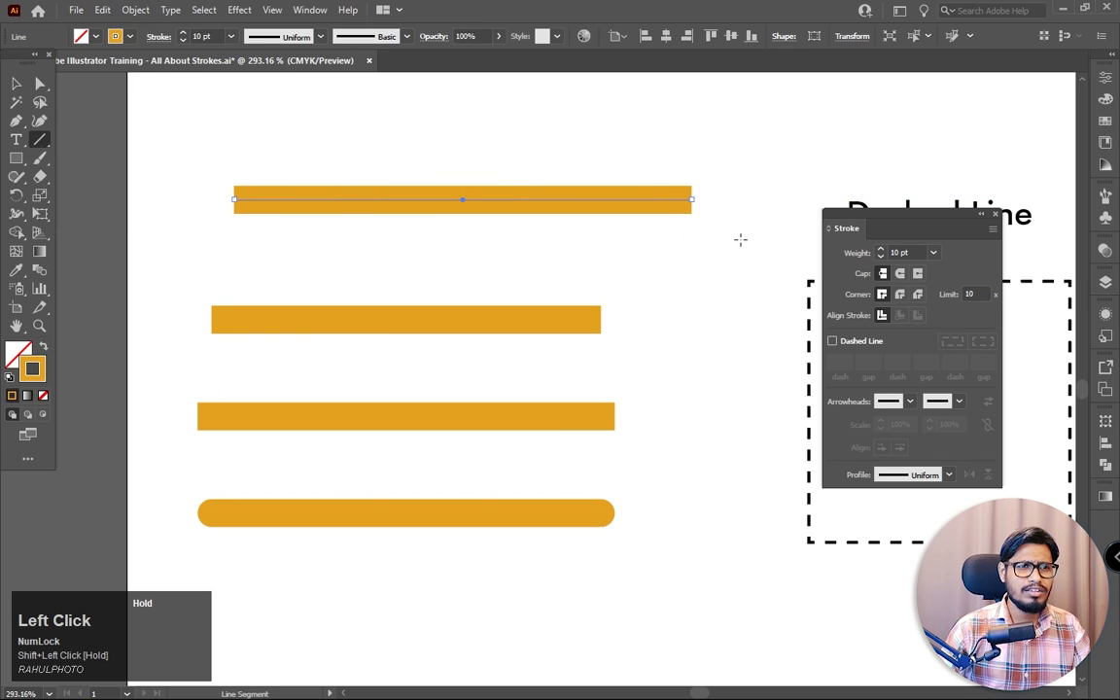
pyautogui.click(15, 84)
pyautogui.press('Delete')
# Step: Select the three orange lines together to compare their path lengths with their visible ends, and deselect them
pyautogui.moveTo(425, 242); pyautogui.dragTo(425, 550)
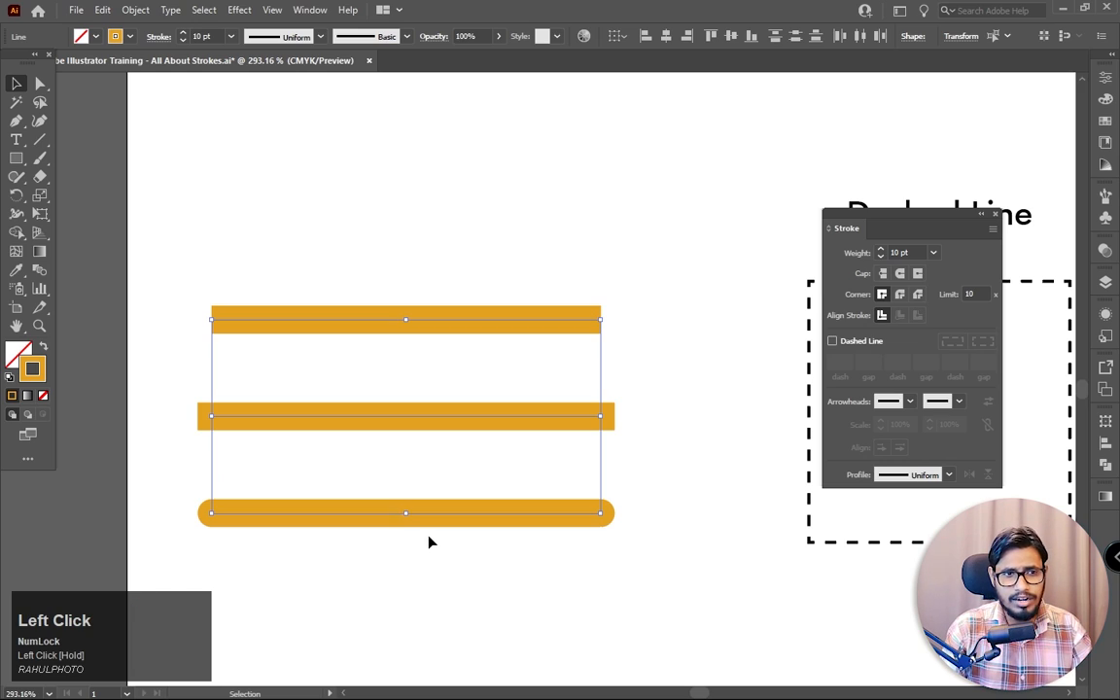
pyautogui.click(431, 542)
pyautogui.hscroll(-1, 513, 522)
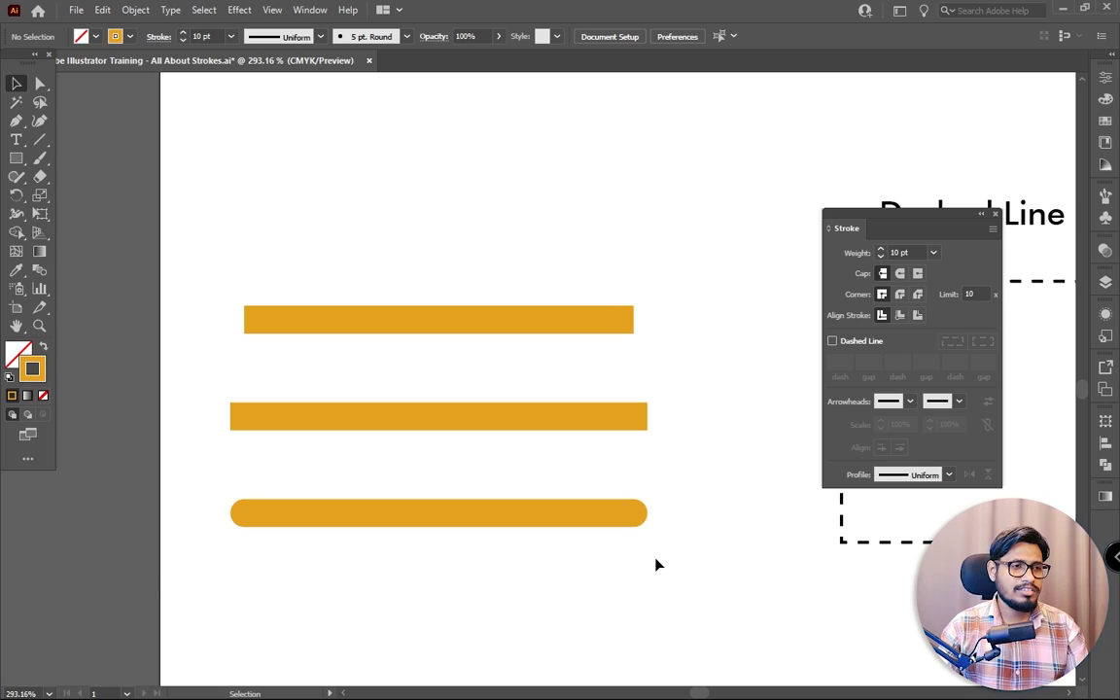
pyautogui.moveTo(423, 238); pyautogui.dragTo(432, 569)
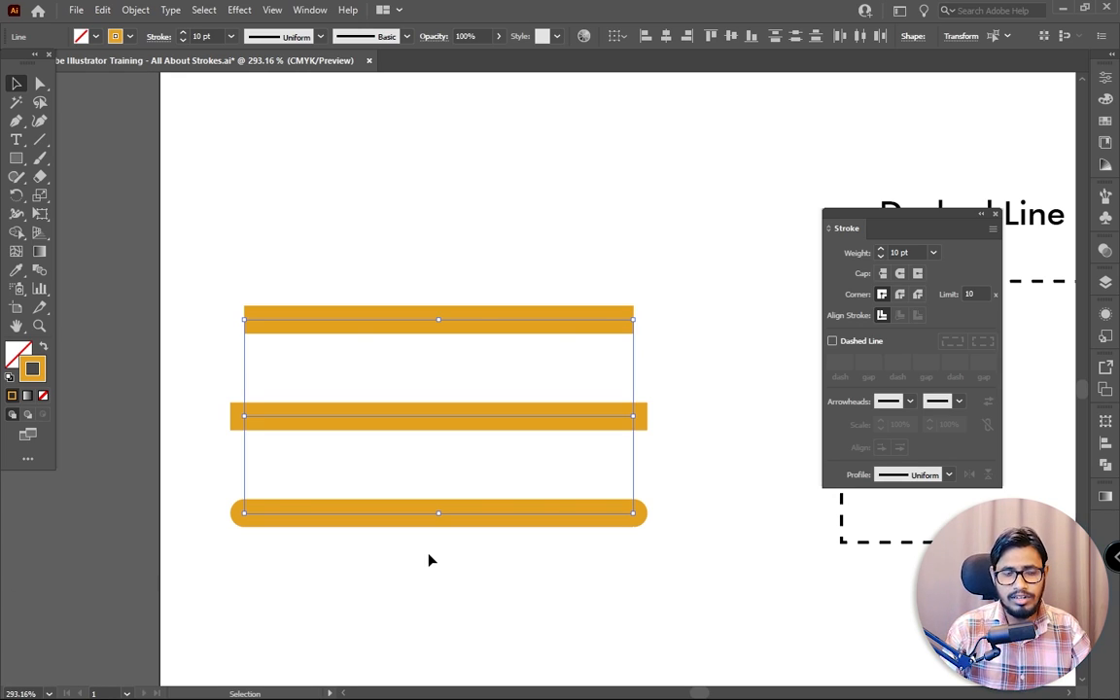
pyautogui.click(618, 250)
# Step: Select the upper and middle orange lines in turn to compare their cap settings
pyautogui.moveTo(653, 294); pyautogui.dragTo(450, 354)
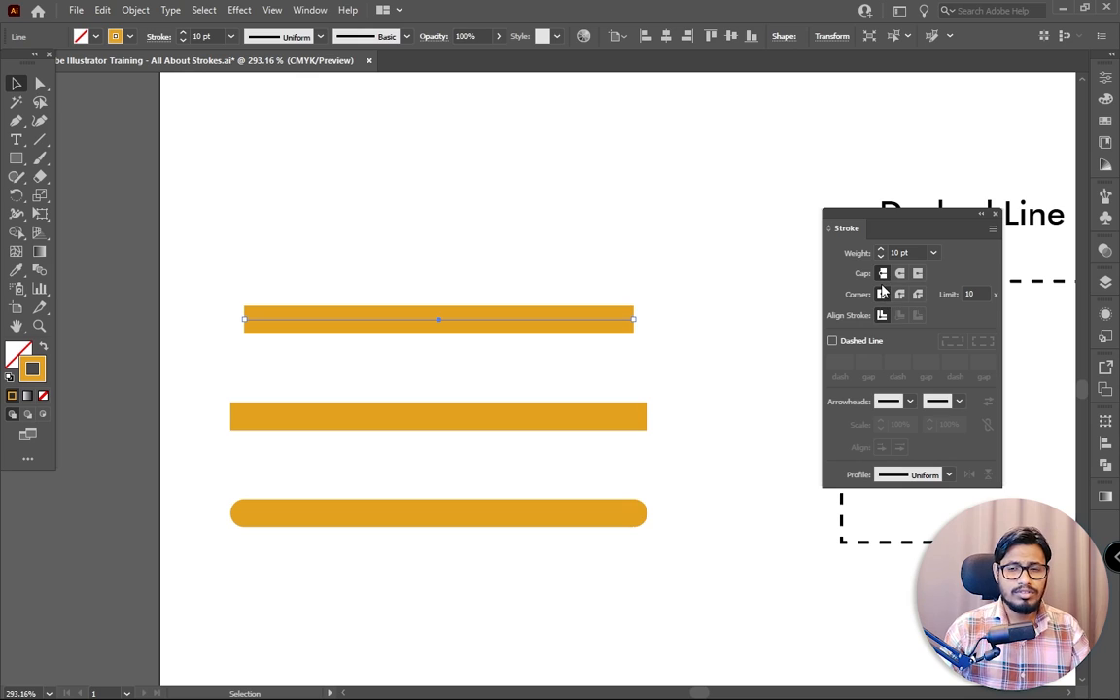
pyautogui.click(231, 392)
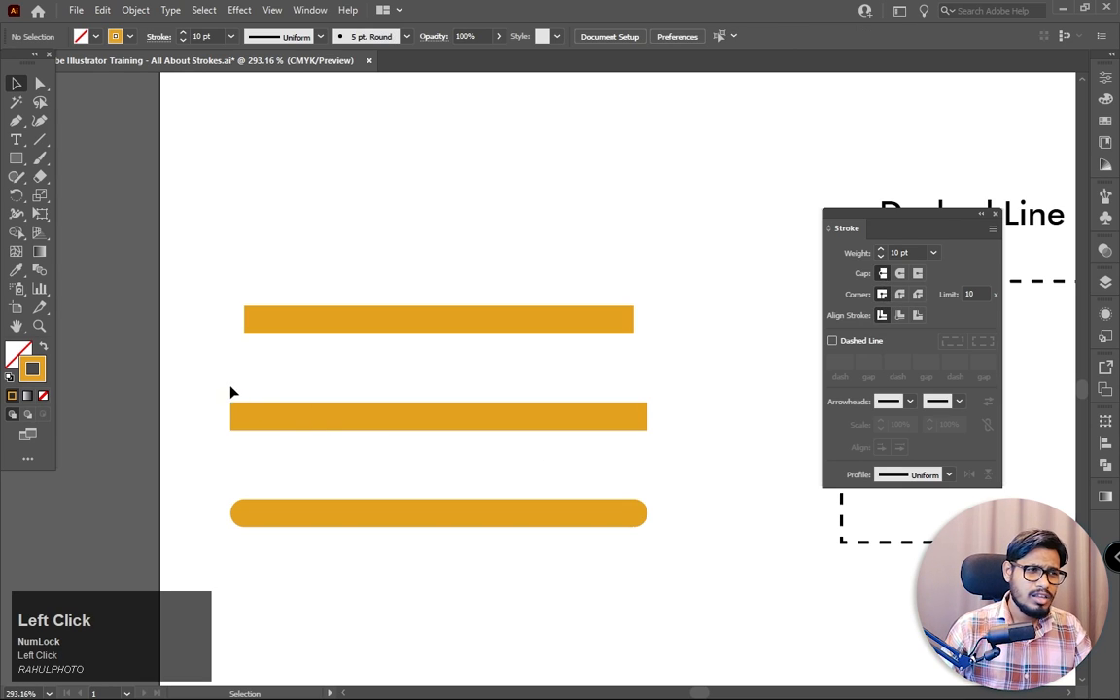
pyautogui.moveTo(313, 410); pyautogui.dragTo(582, 447)
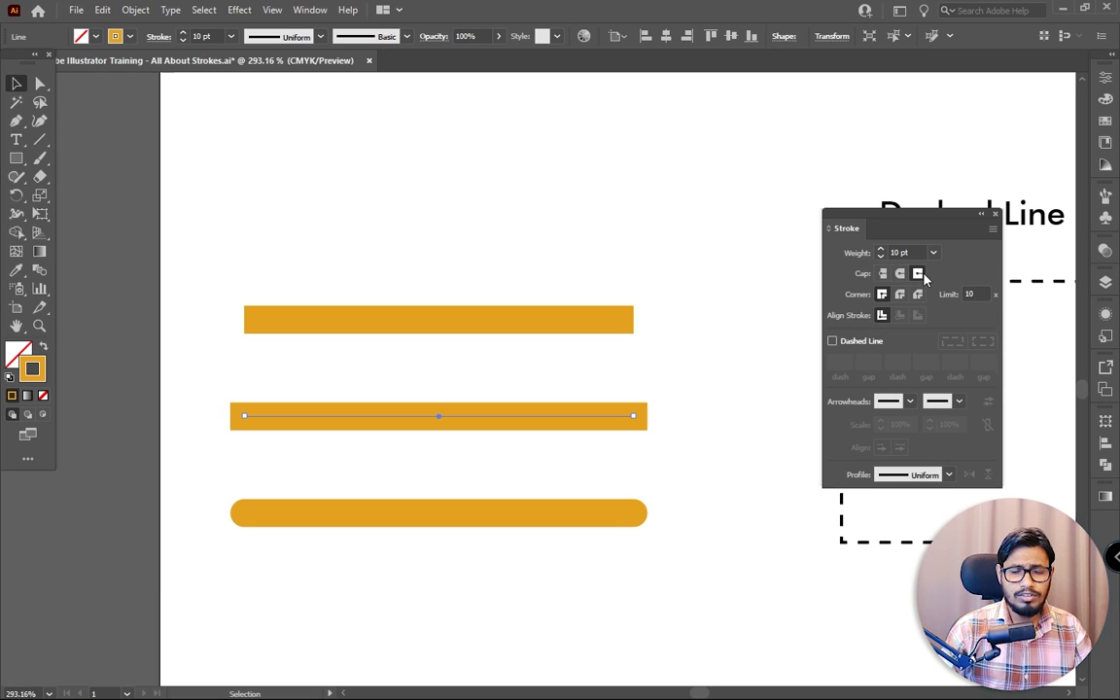
pyautogui.moveTo(197, 378); pyautogui.dragTo(641, 449)
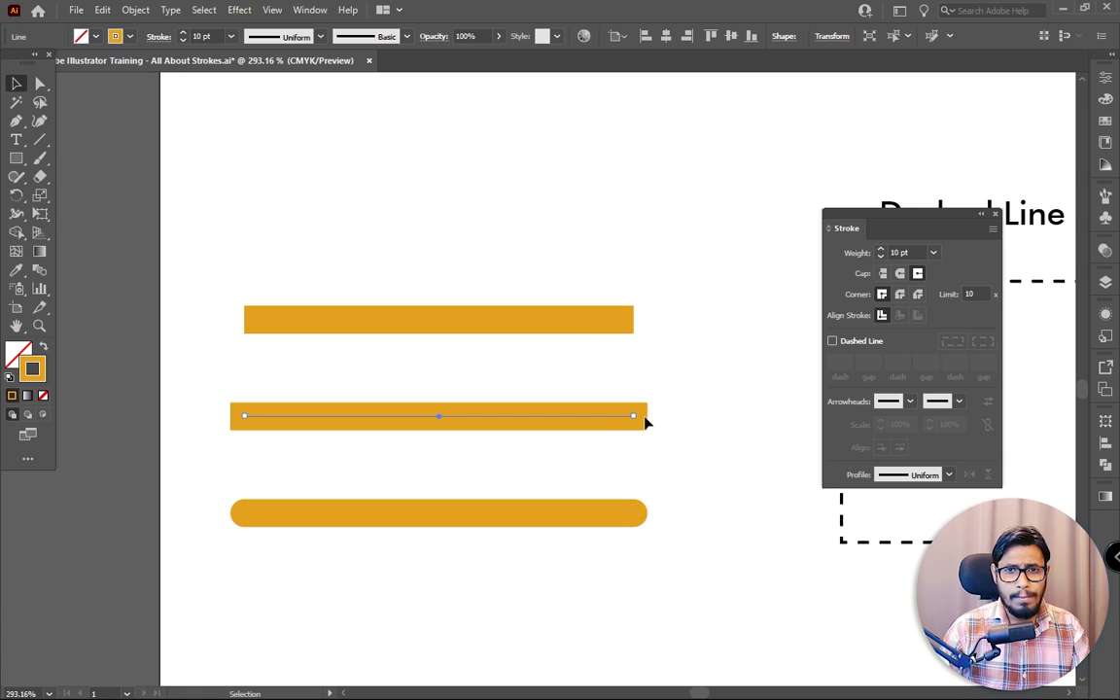
# Step: Move the Stroke panel clear of the enlarged orange lines and examine each line's cap relative to its path endpoints
pyautogui.moveTo(686, 275); pyautogui.dragTo(606, 353)
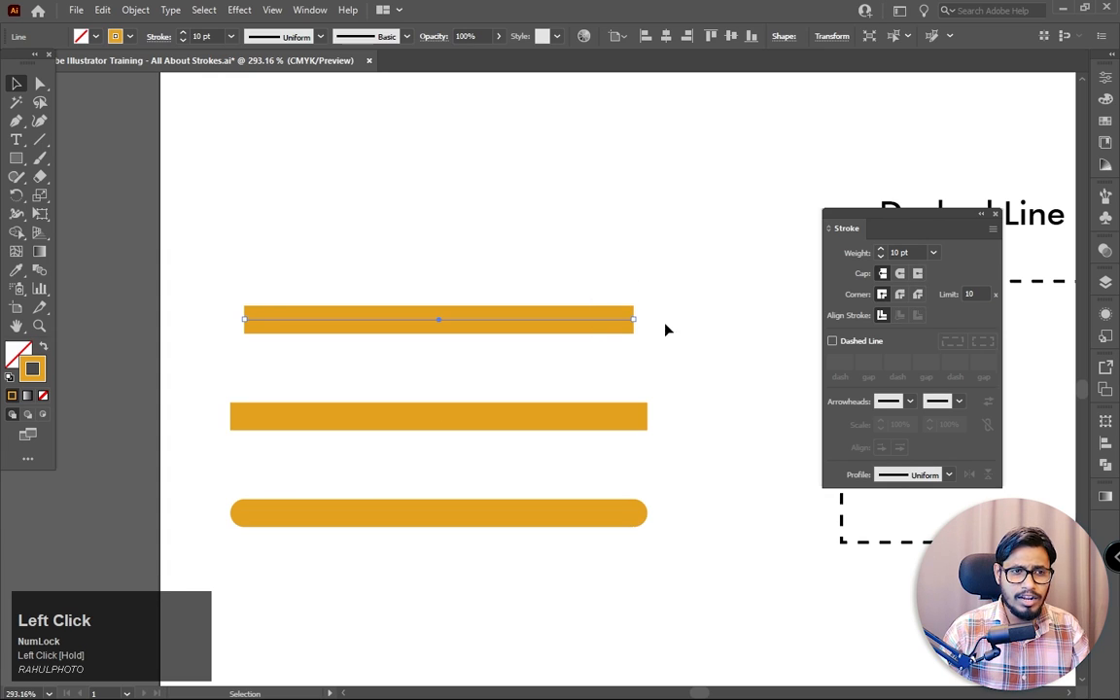
pyautogui.press('z')
pyautogui.moveTo(306, 301)
pyautogui.mouseDown()
pyautogui.moveTo(370, 403)
pyautogui.moveTo(400, 370)
pyautogui.moveTo(293, 277)
pyautogui.mouseUp()
pyautogui.press('space')
pyautogui.moveTo(888, 222); pyautogui.dragTo(919, 96)
pyautogui.press('space')
pyautogui.moveTo(402, 266); pyautogui.dragTo(433, 265)
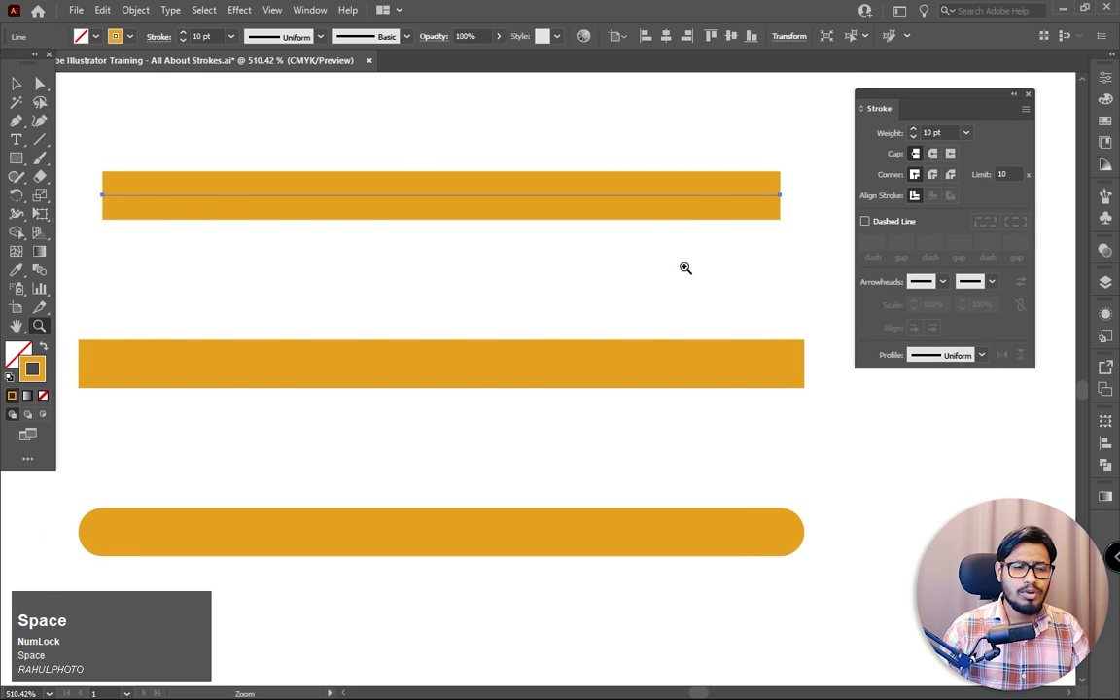
pyautogui.click(17, 84)
pyautogui.moveTo(159, 279); pyautogui.dragTo(333, 409)
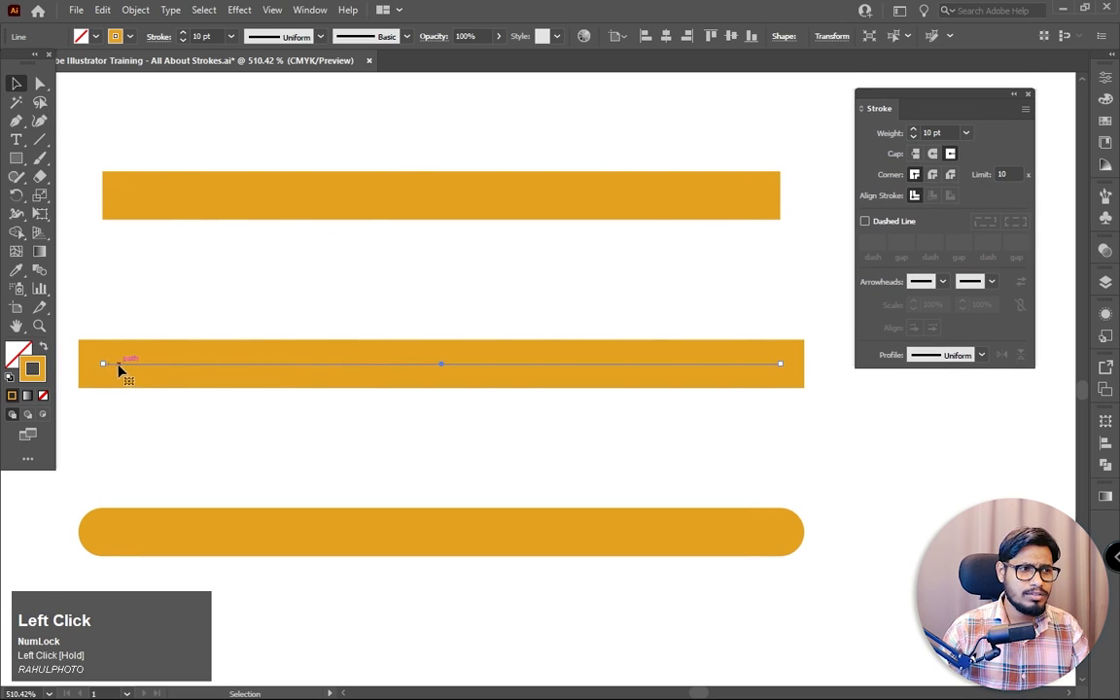
pyautogui.moveTo(438, 474); pyautogui.dragTo(551, 576)
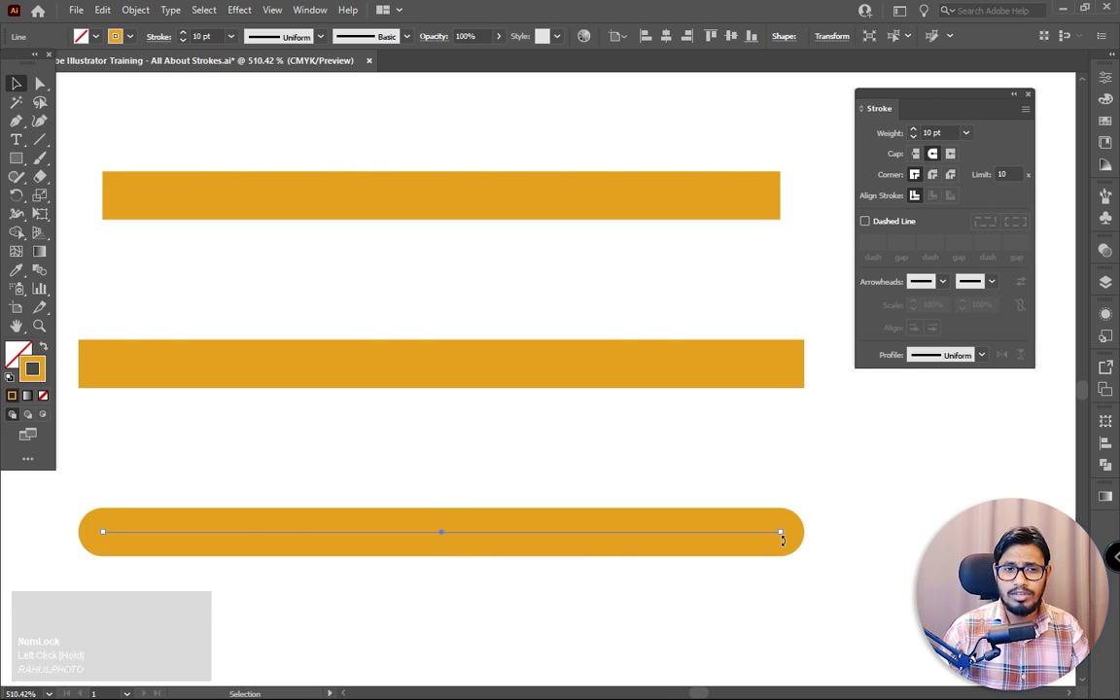
# Step: Try the butt, round and projecting caps on the lowest orange line and return it to Round Cap
pyautogui.moveTo(521, 486); pyautogui.dragTo(545, 540)
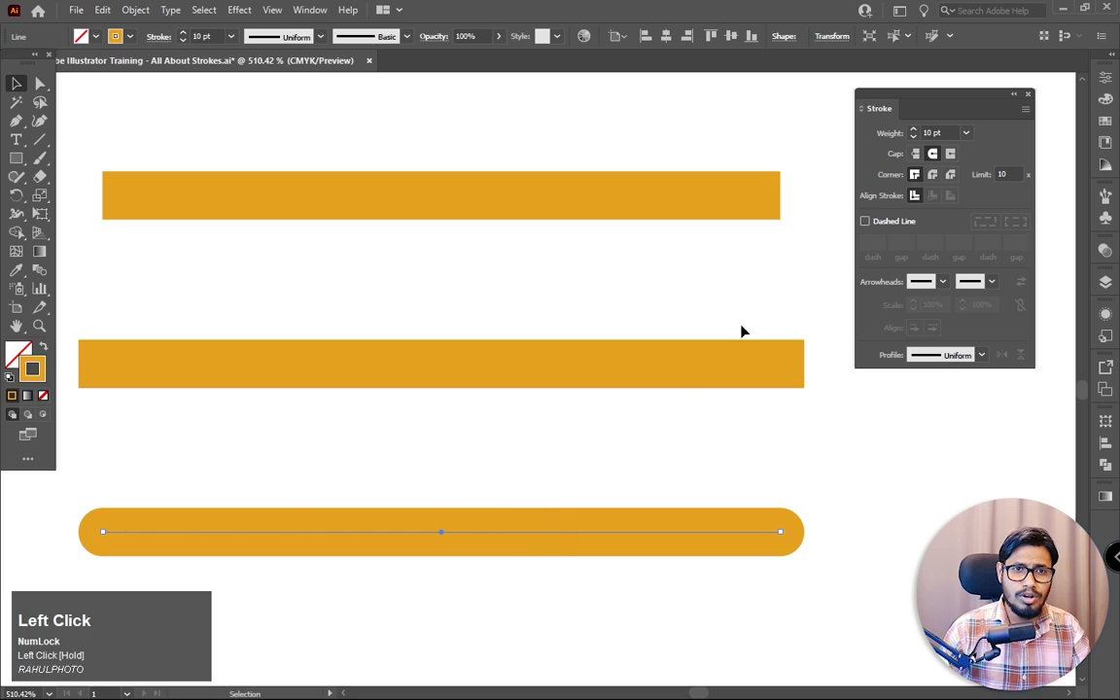
pyautogui.click(916, 154)
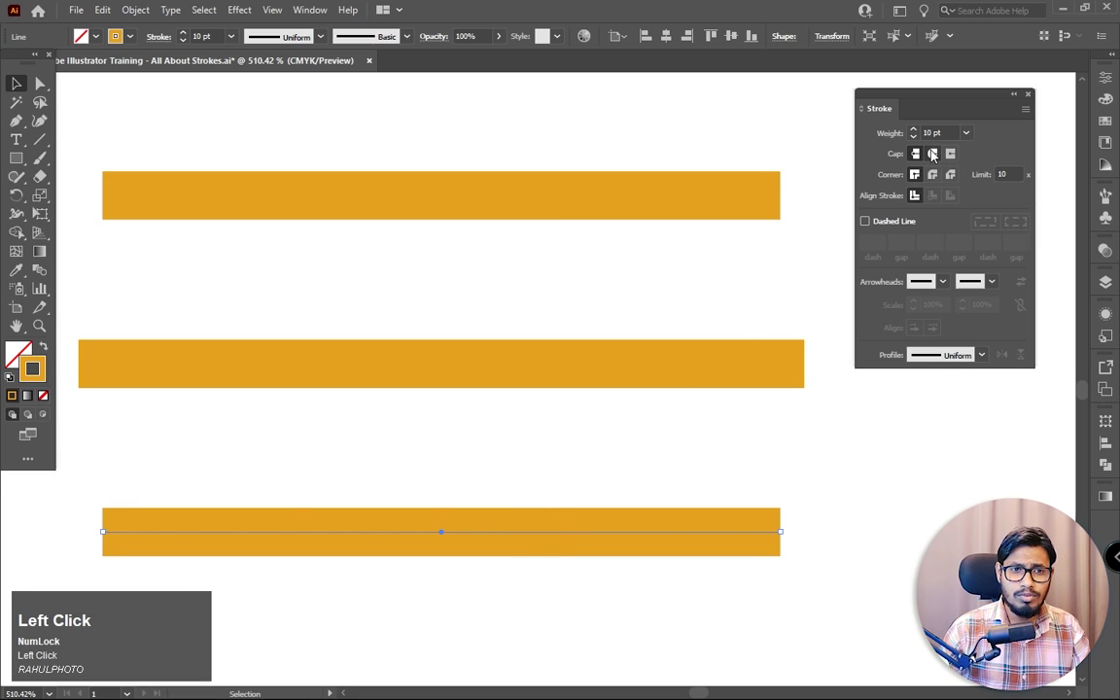
pyautogui.click(932, 155)
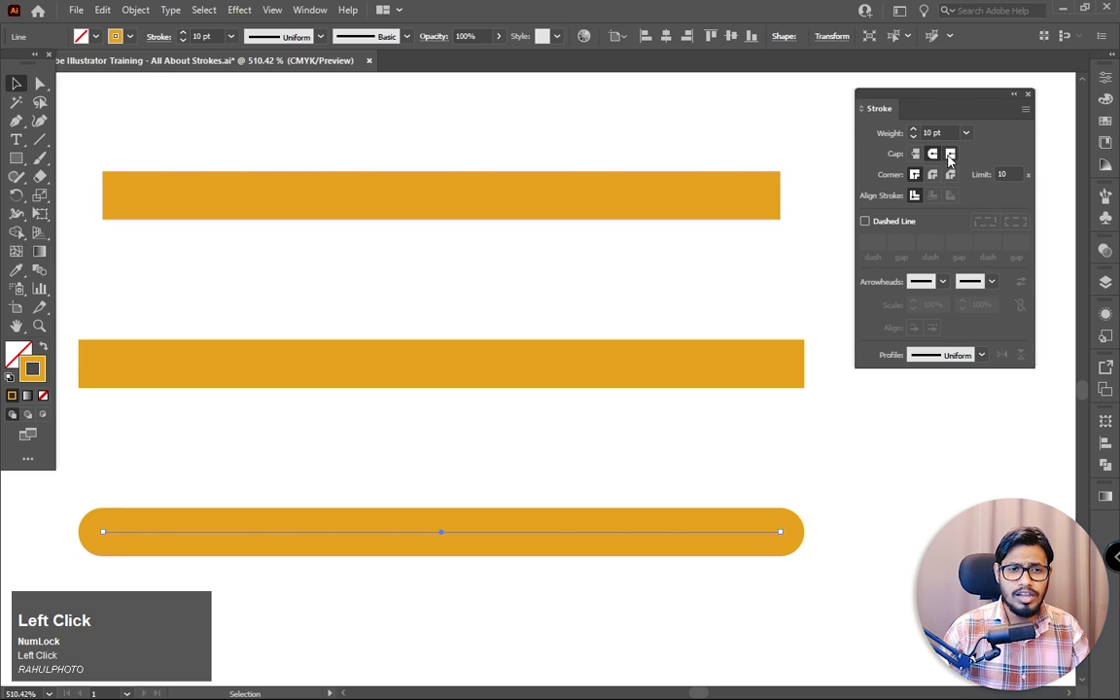
pyautogui.click(950, 155)
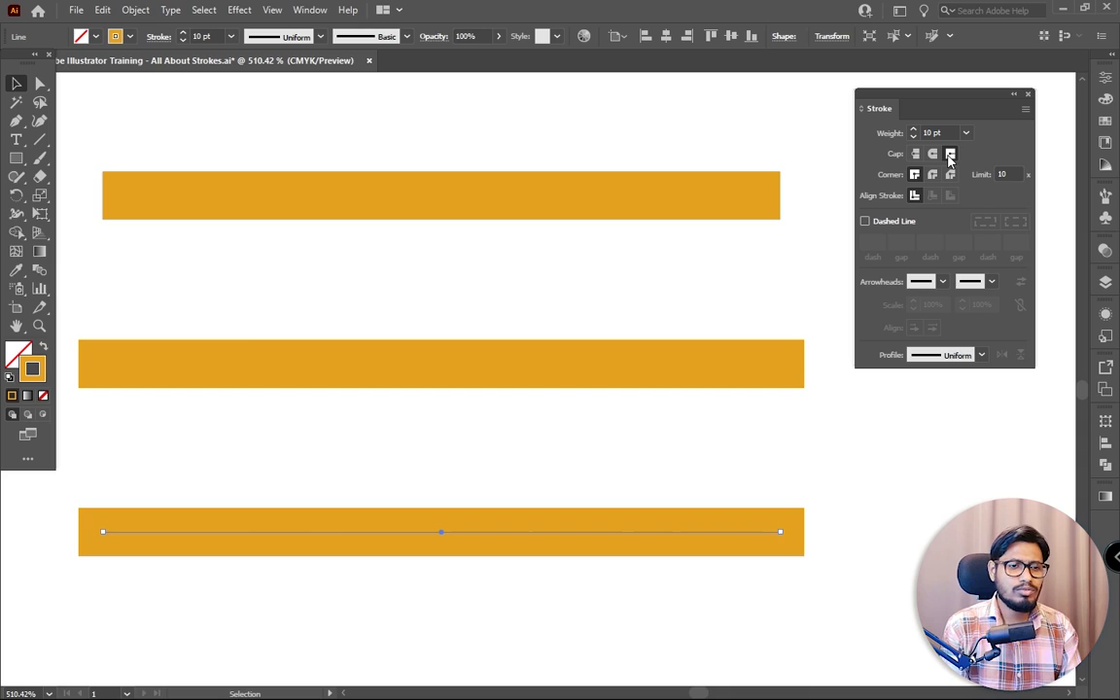
pyautogui.click(934, 156)
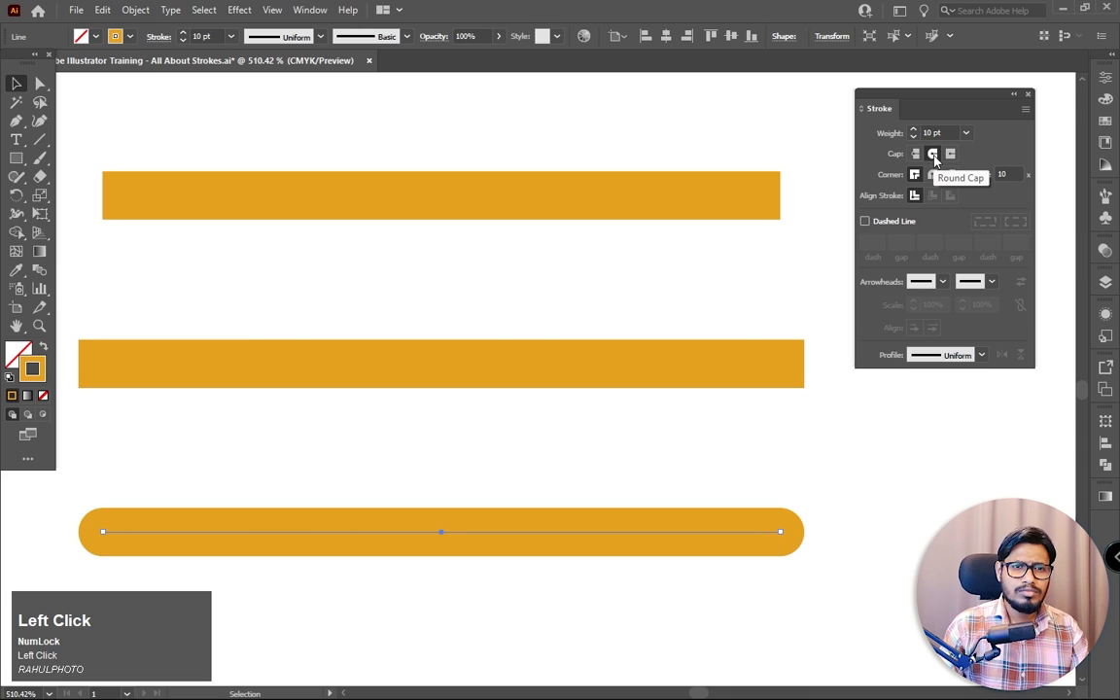
# Step: Select the middle orange line to check its cap, and review the full artboard of stroke samples
pyautogui.click(459, 381)
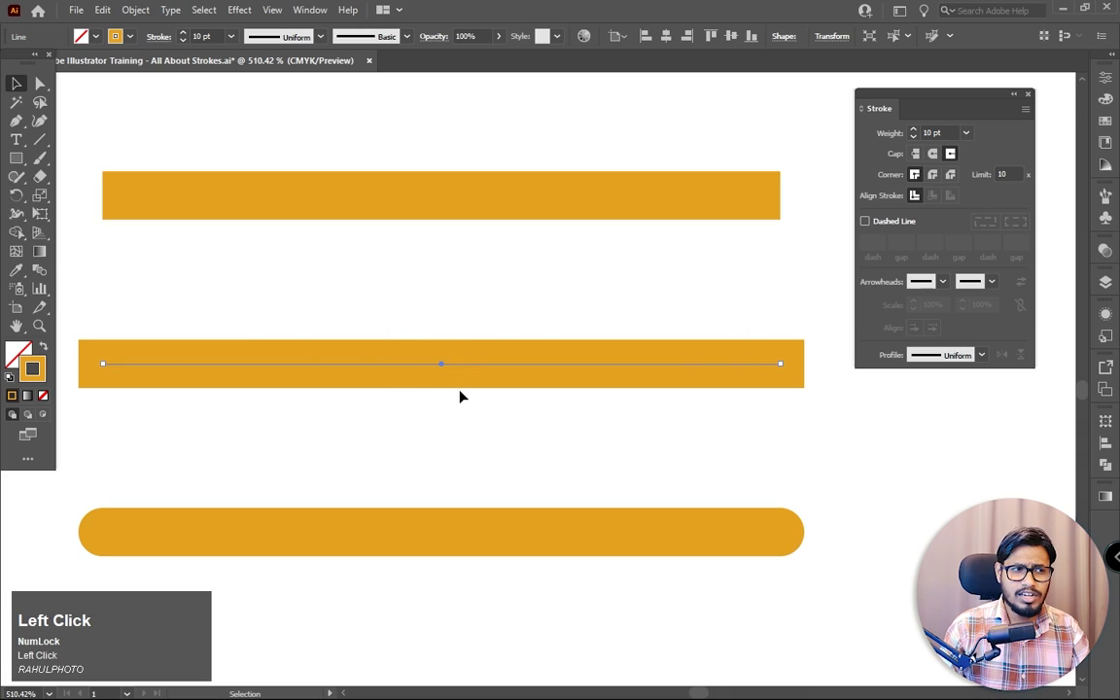
pyautogui.hotkey('ctrl', '0')
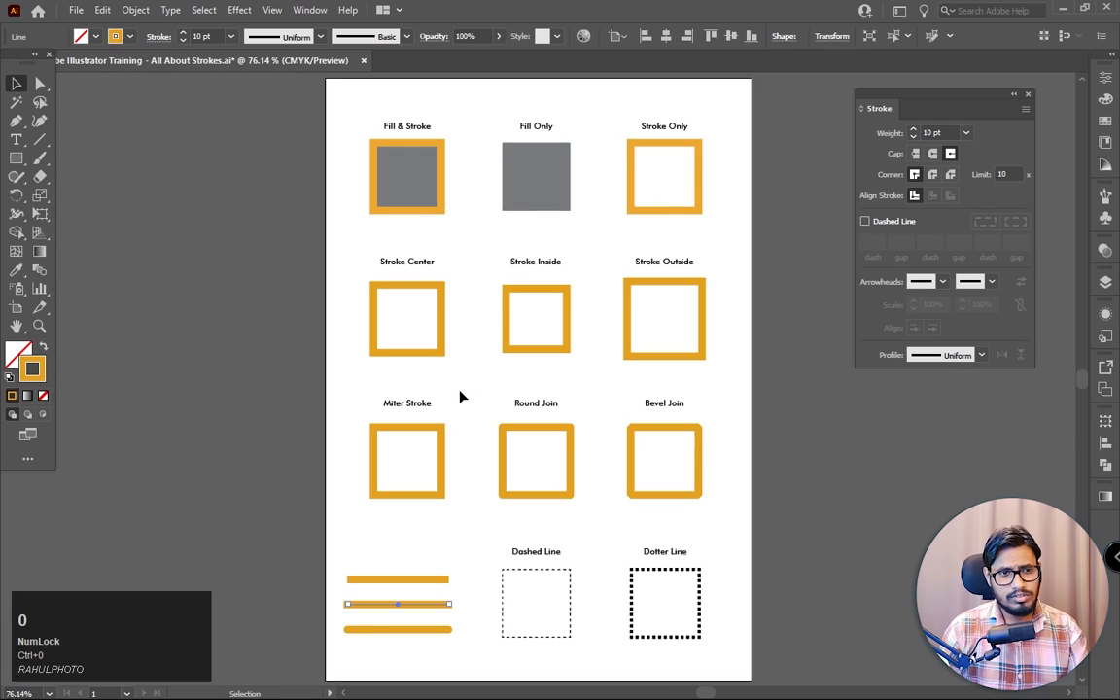
pyautogui.press('space')
pyautogui.moveTo(501, 433); pyautogui.dragTo(450, 420)
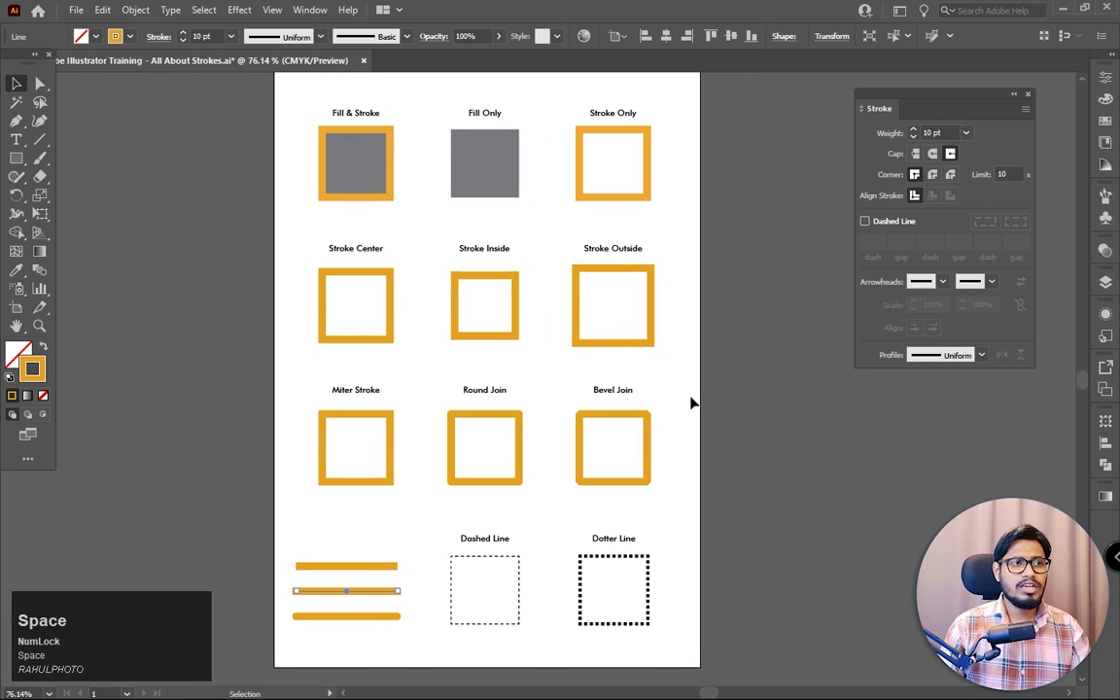
# Step: Create a new blank document with the preset settings and move the Stroke panel off its artboard
pyautogui.hotkey('ctrl', 'n')
pyautogui.press('Return')
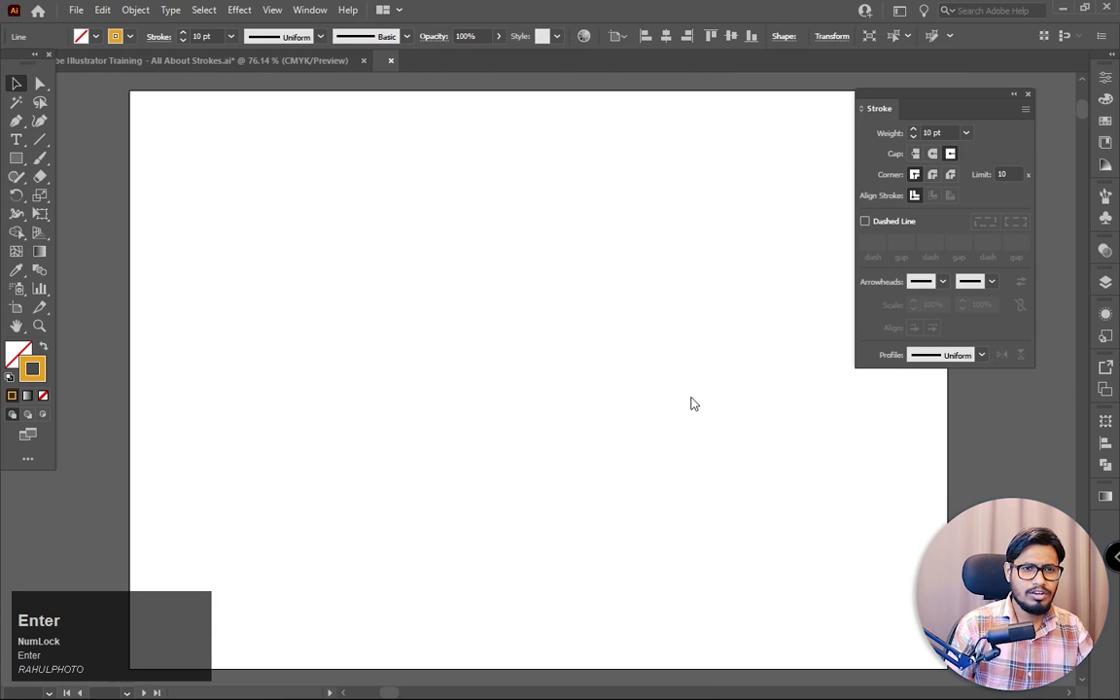
pyautogui.moveTo(948, 92); pyautogui.dragTo(1014, 89)
pyautogui.press('space')
pyautogui.moveTo(625, 228); pyautogui.dragTo(589, 215)
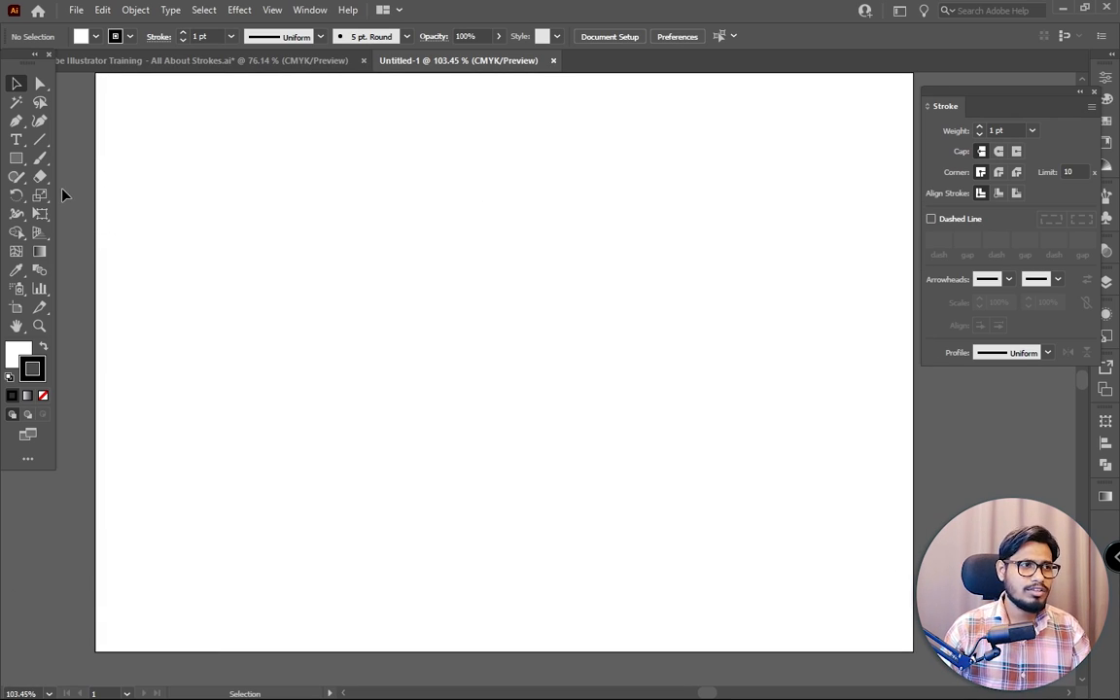
# Step: Paint a freehand zigzag stroke across the artboard's upper half with the Paintbrush tool and the 5 pt. Round brush
pyautogui.press('b')
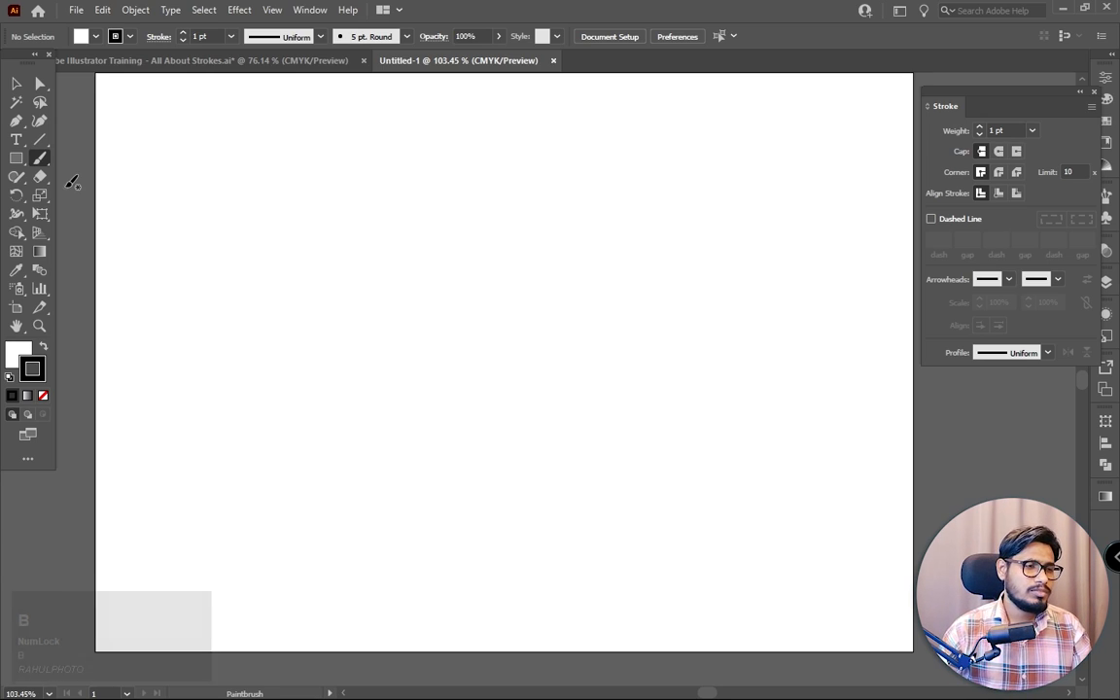
pyautogui.rightClick(46, 161)
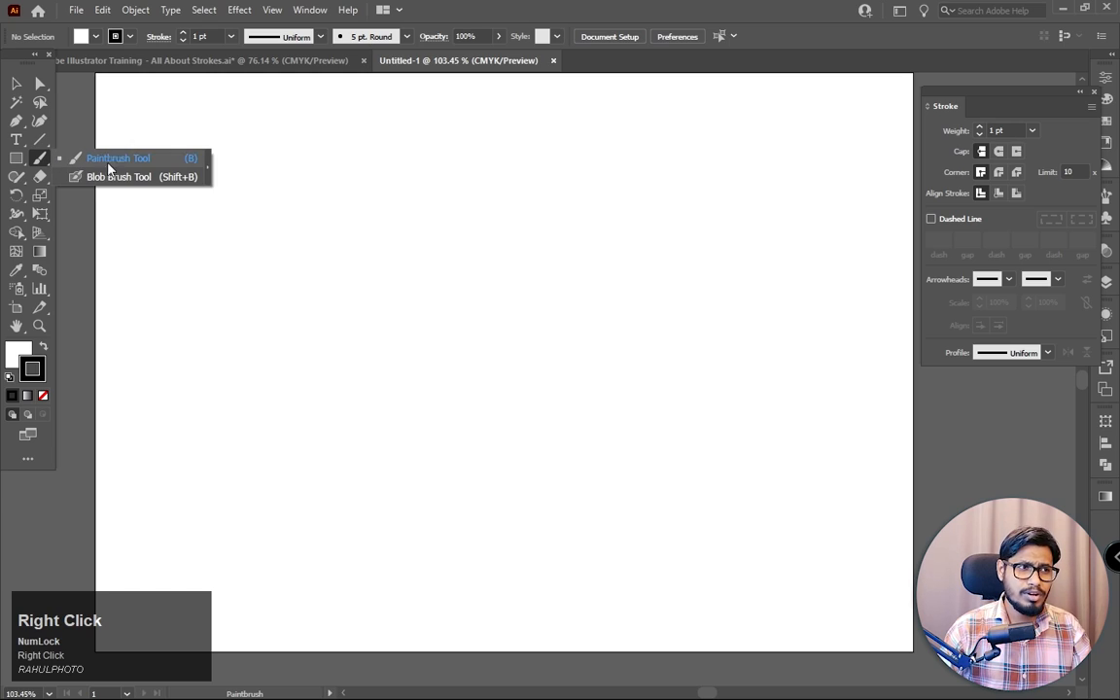
pyautogui.click(144, 166)
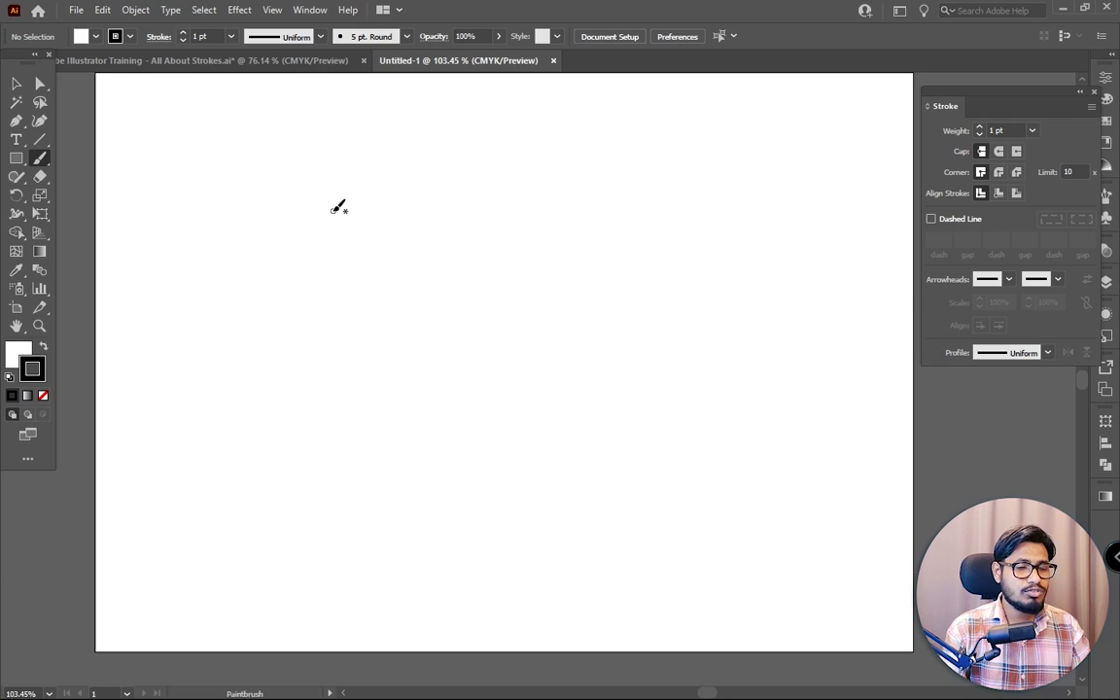
pyautogui.moveTo(276, 227)
pyautogui.mouseDown()
pyautogui.moveTo(230, 308)
pyautogui.moveTo(300, 323)
pyautogui.moveTo(557, 216)
pyautogui.mouseUp()
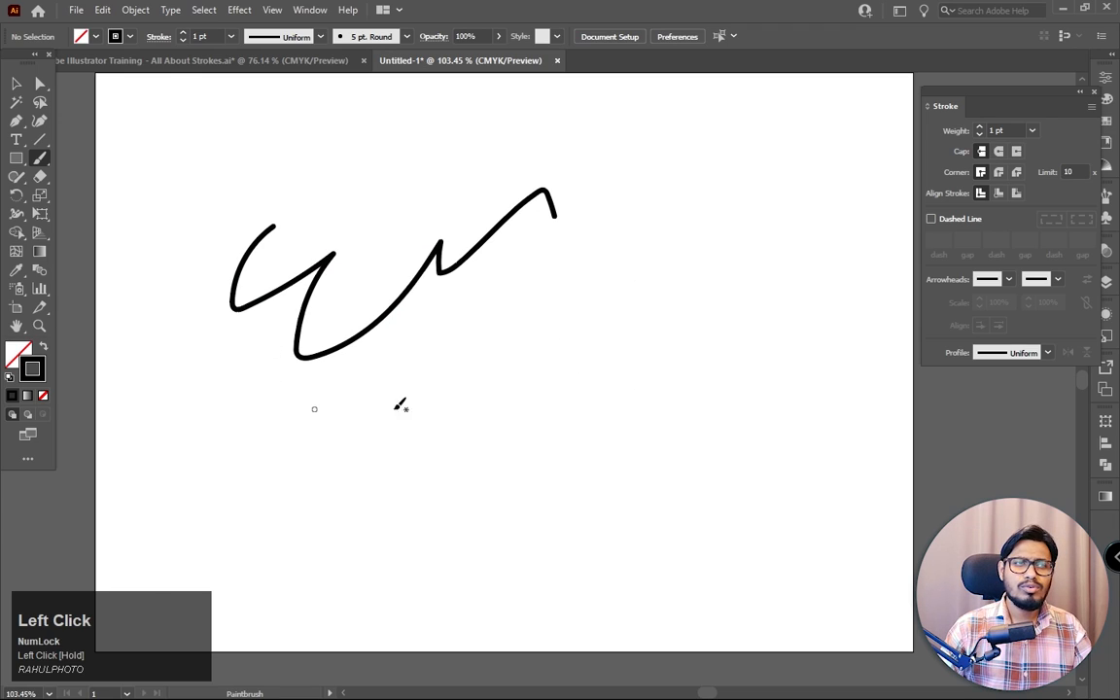
# Step: Reset the fill and stroke to the default white fill and black stroke
pyautogui.press('ctrl')
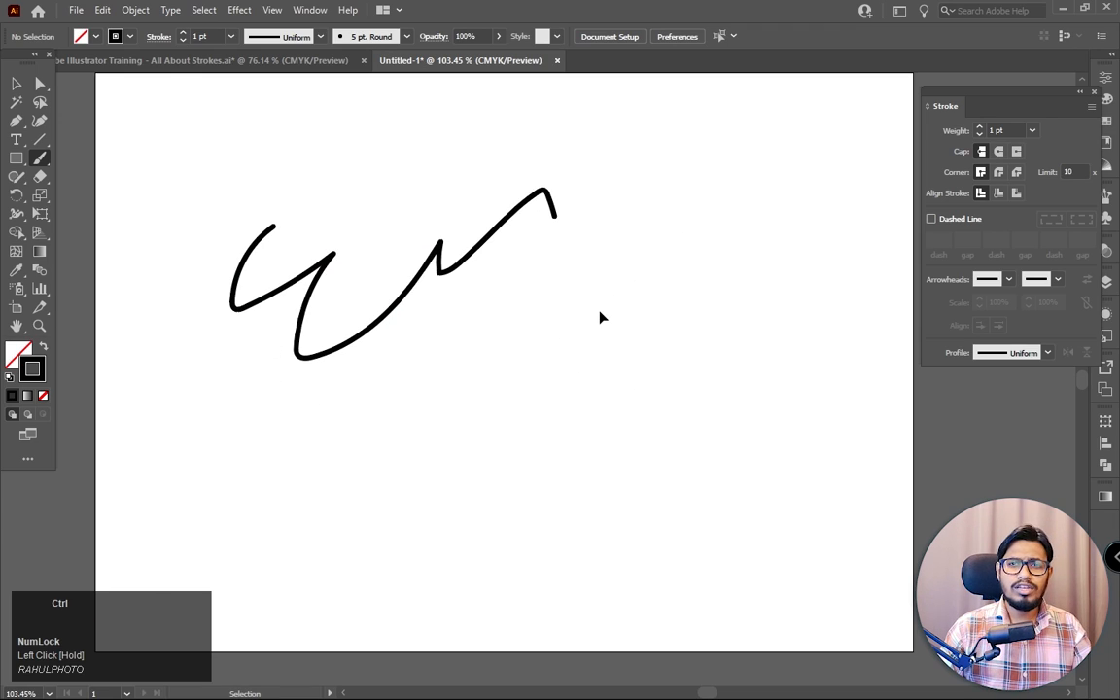
pyautogui.click(15, 354)
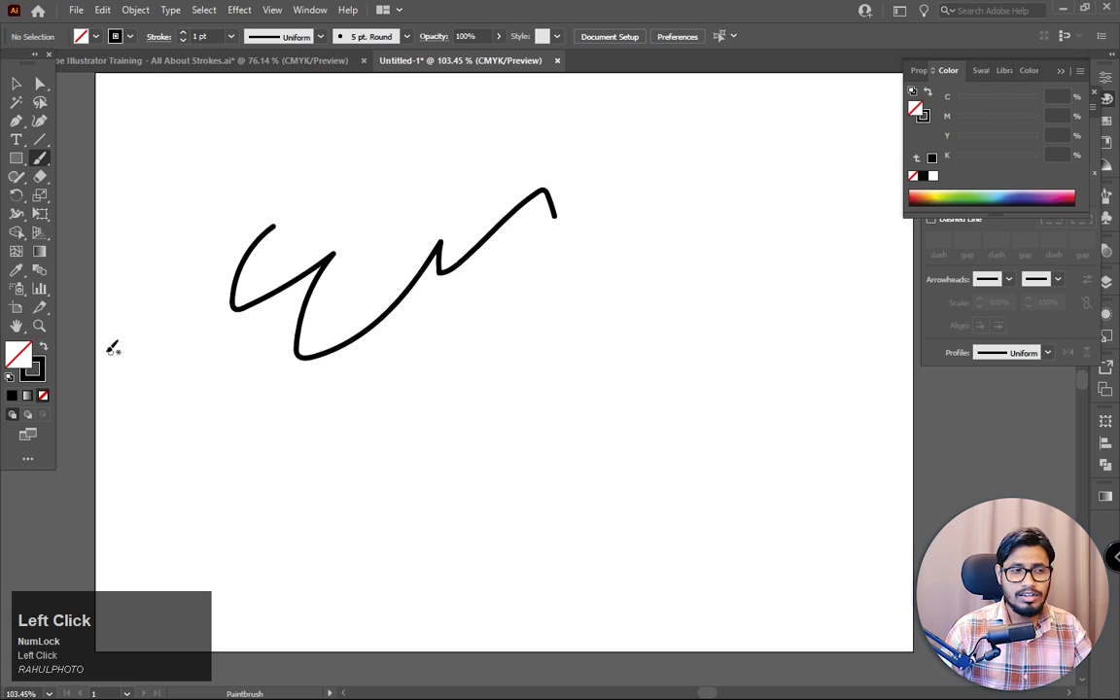
pyautogui.click(9, 376)
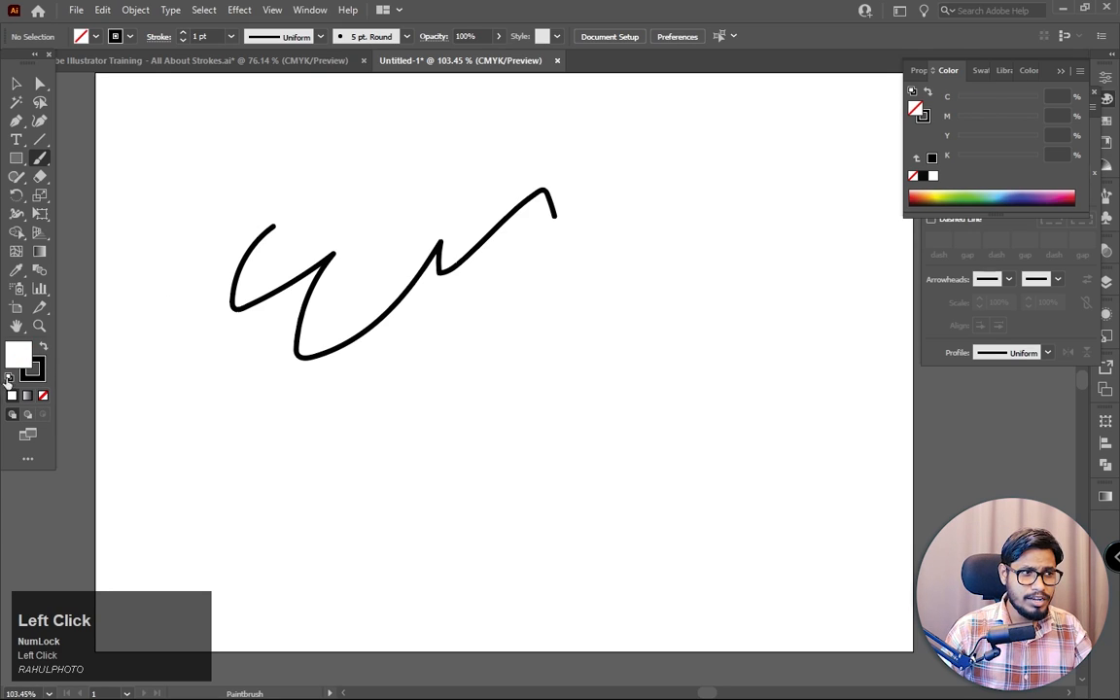
# Step: Paint two more freehand black strokes with the Paintbrush, restoring the default white fill and black stroke between them
pyautogui.moveTo(384, 436)
pyautogui.mouseDown()
pyautogui.moveTo(556, 340)
pyautogui.moveTo(621, 323)
pyautogui.moveTo(659, 434)
pyautogui.moveTo(644, 341)
pyautogui.mouseUp()
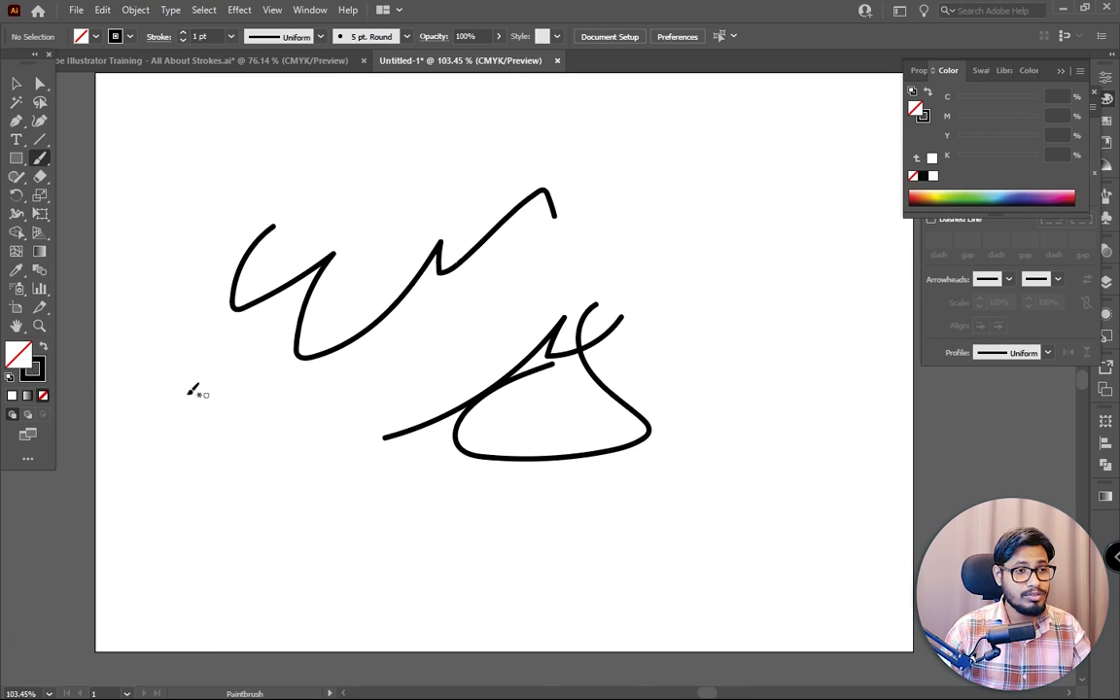
pyautogui.click(10, 376)
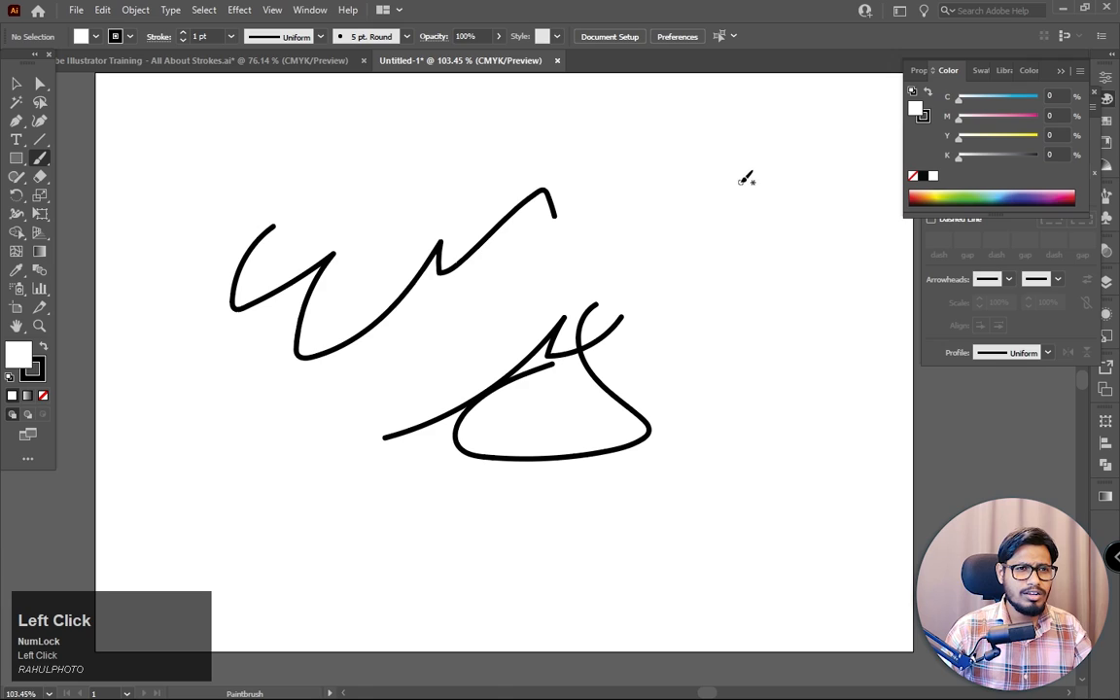
pyautogui.moveTo(654, 313)
pyautogui.mouseDown()
pyautogui.moveTo(734, 309)
pyautogui.moveTo(781, 213)
pyautogui.moveTo(826, 316)
pyautogui.mouseUp()
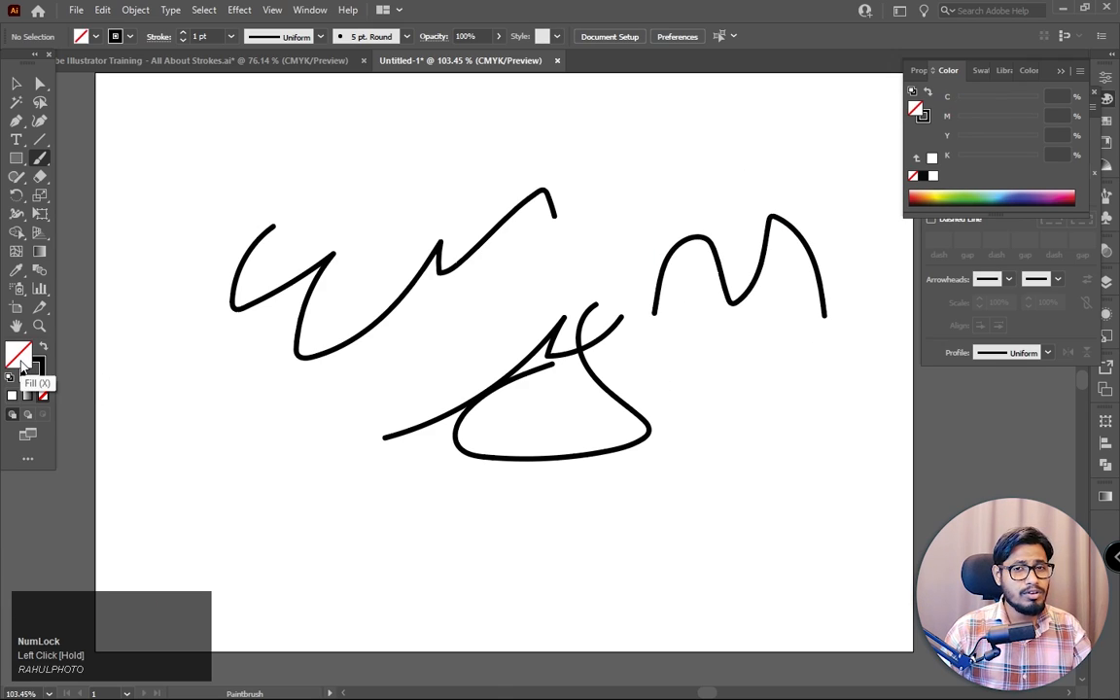
# Step: Delete all painted strokes from the artboard
pyautogui.hotkey('ctrl', 'a')
pyautogui.press('Delete')
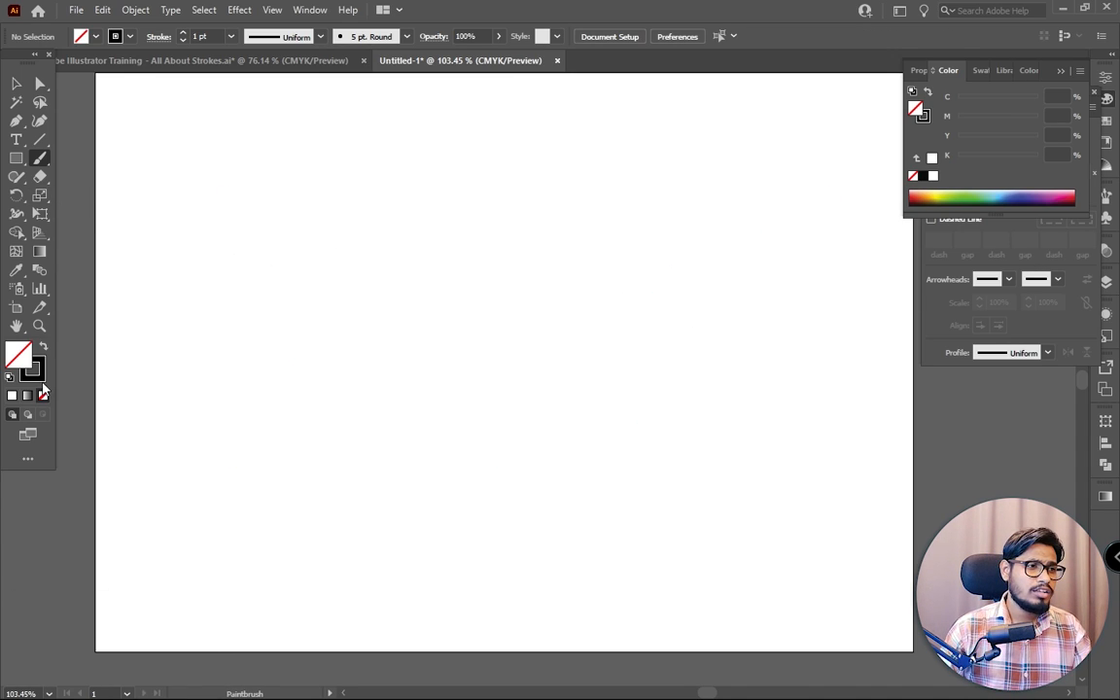
# Step: Try a green fill with the Paintbrush, undo the trial, and swap the fill and stroke colors back and forth
pyautogui.click(960, 195)
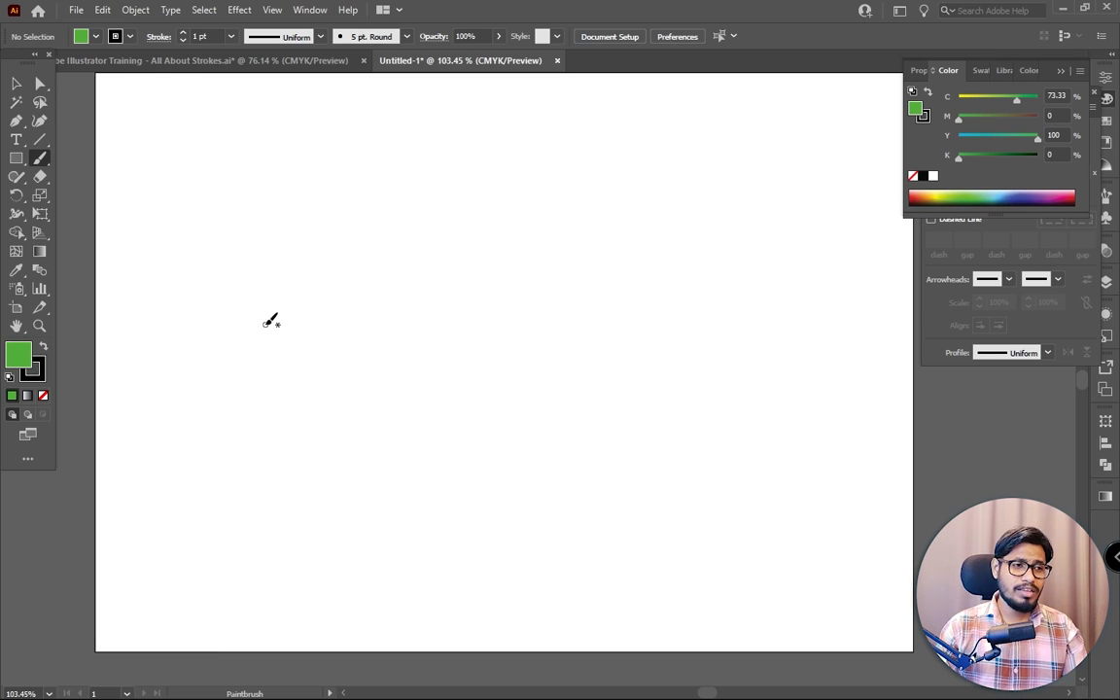
pyautogui.press('ctrl')
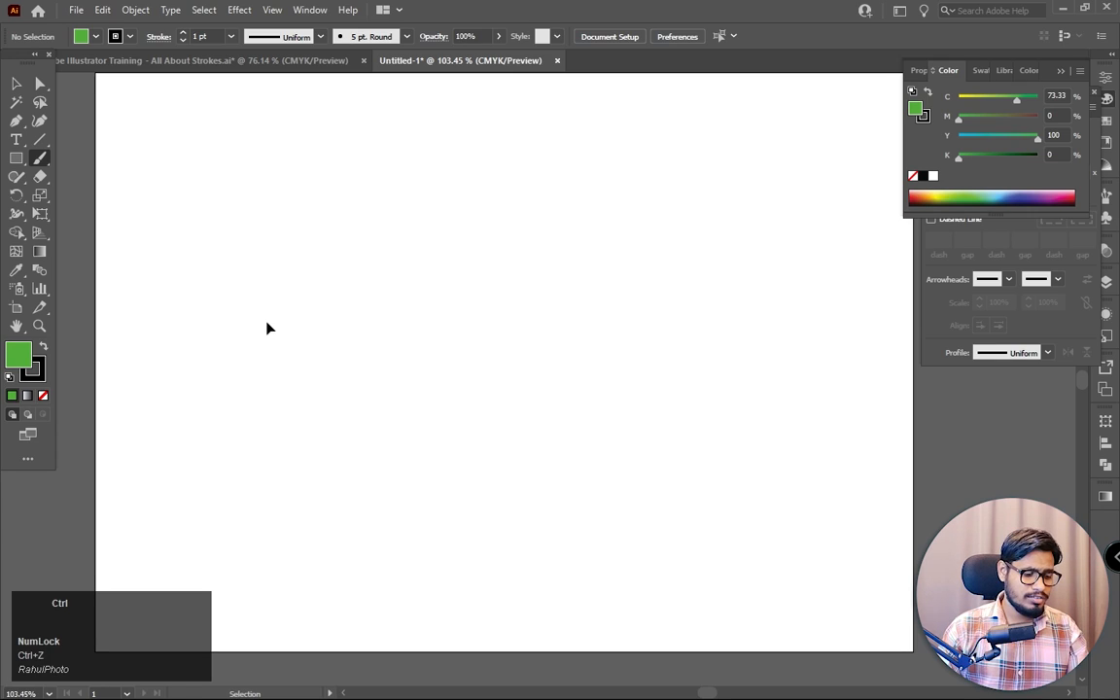
pyautogui.hotkey('ctrl', 'z')
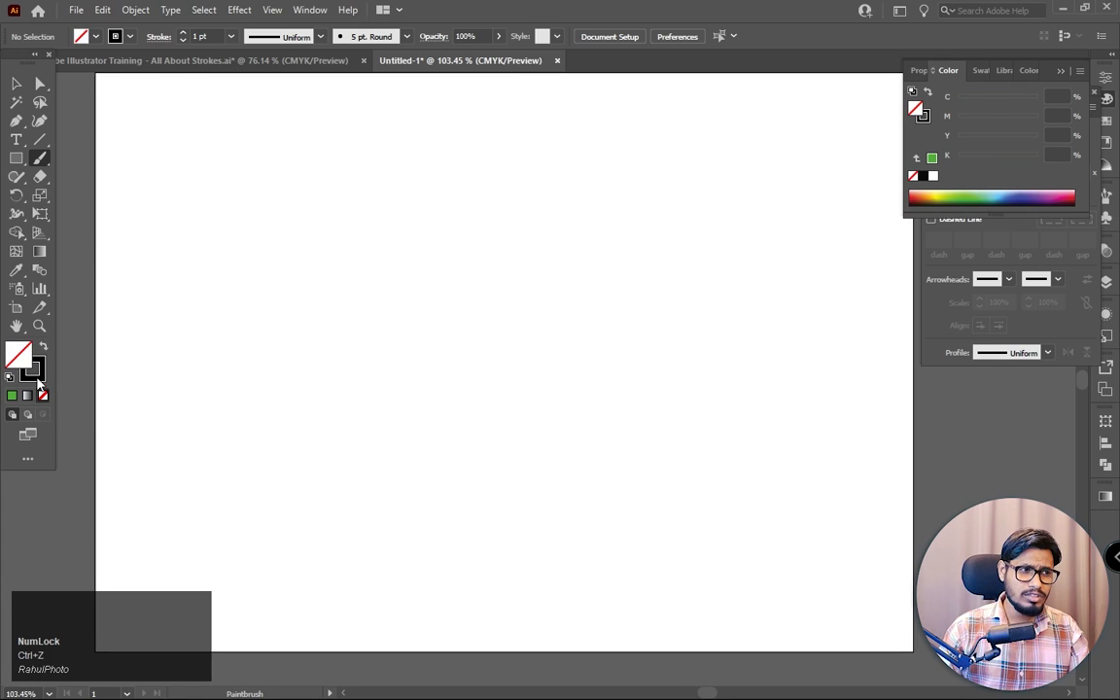
pyautogui.click(43, 346)
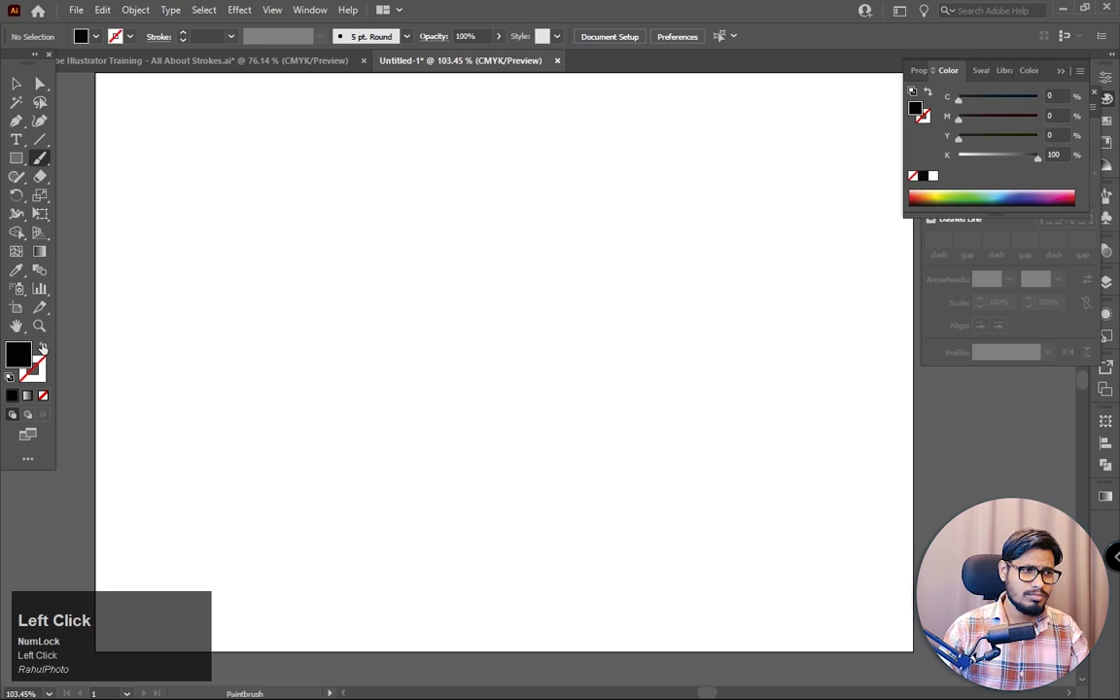
pyautogui.click(43, 346)
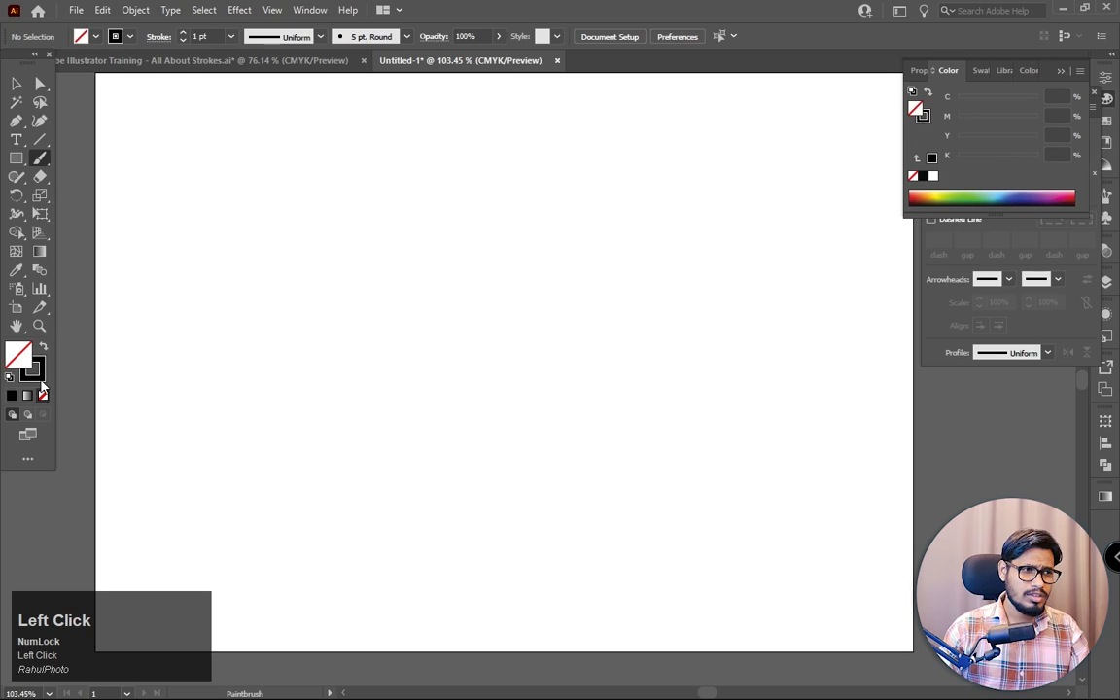
# Step: Paint one freehand stroke in dark green and another in purple beside it by changing the stroke color
pyautogui.click(967, 195)
pyautogui.moveTo(251, 262)
pyautogui.mouseDown()
pyautogui.moveTo(275, 288)
pyautogui.moveTo(506, 232)
pyautogui.mouseUp()
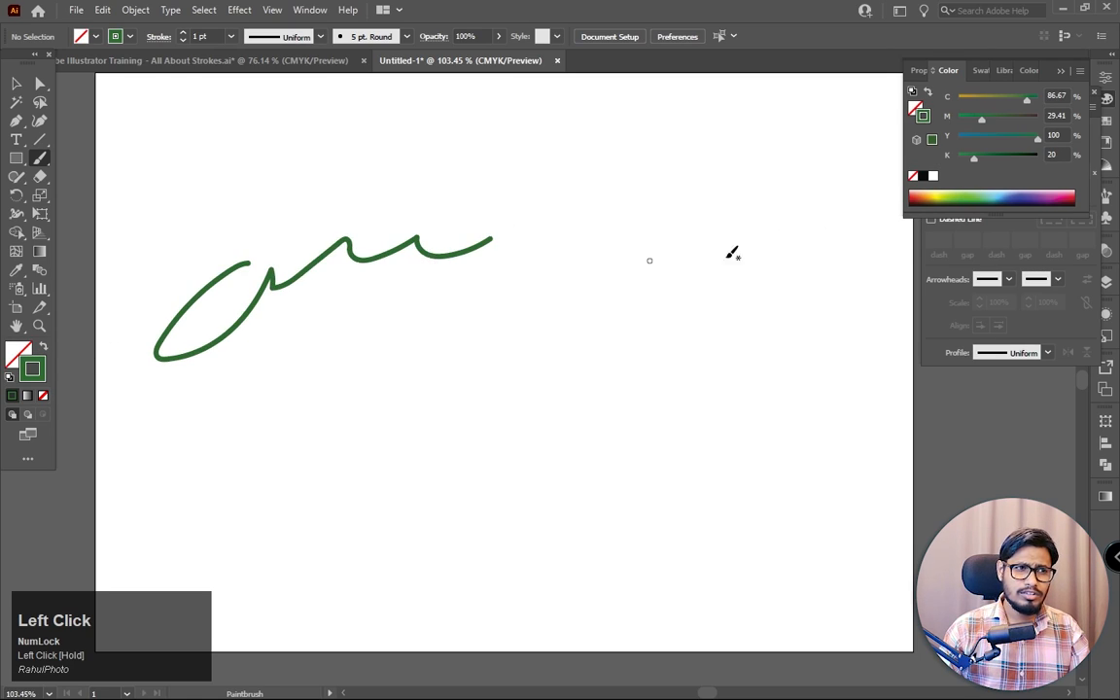
pyautogui.click(1041, 198)
pyautogui.moveTo(512, 313)
pyautogui.mouseDown()
pyautogui.moveTo(645, 214)
pyautogui.moveTo(698, 348)
pyautogui.moveTo(728, 190)
pyautogui.mouseUp()
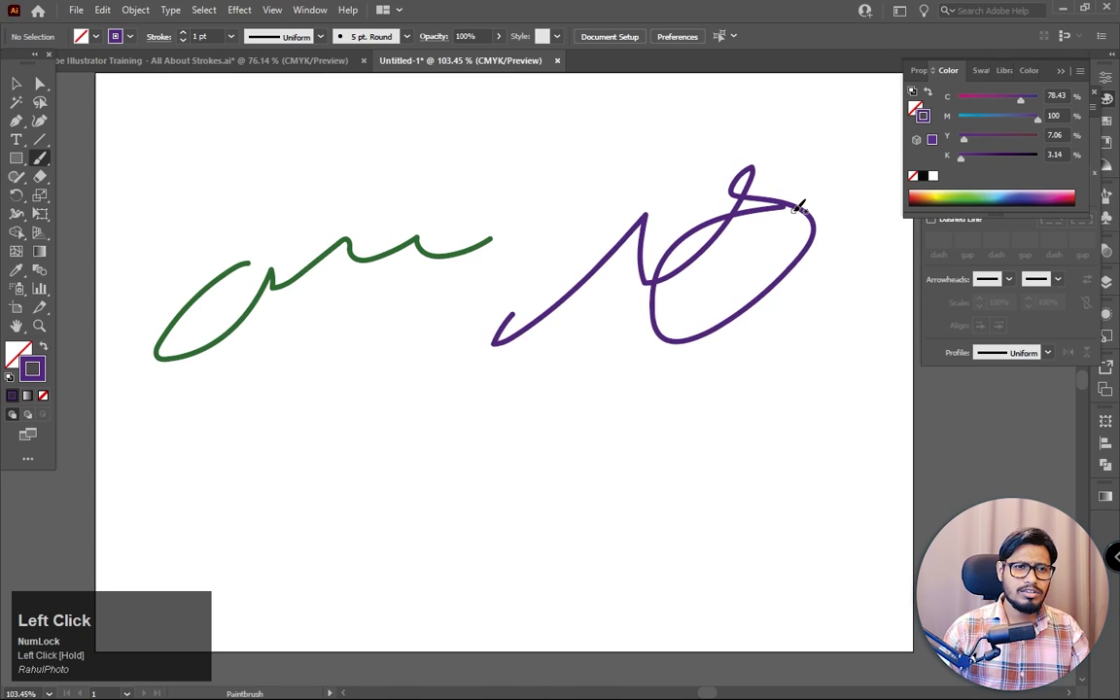
# Step: Select the green and purple painted strokes together and delete them
pyautogui.click(14, 87)
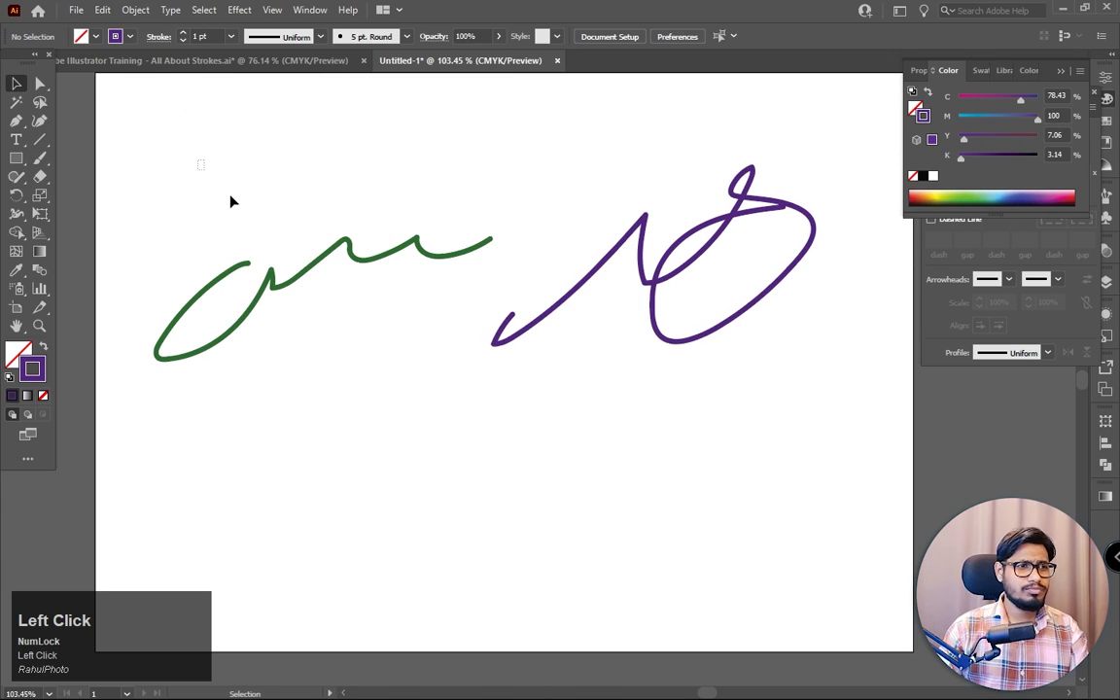
pyautogui.moveTo(211, 177); pyautogui.dragTo(727, 391)
pyautogui.press('Delete')
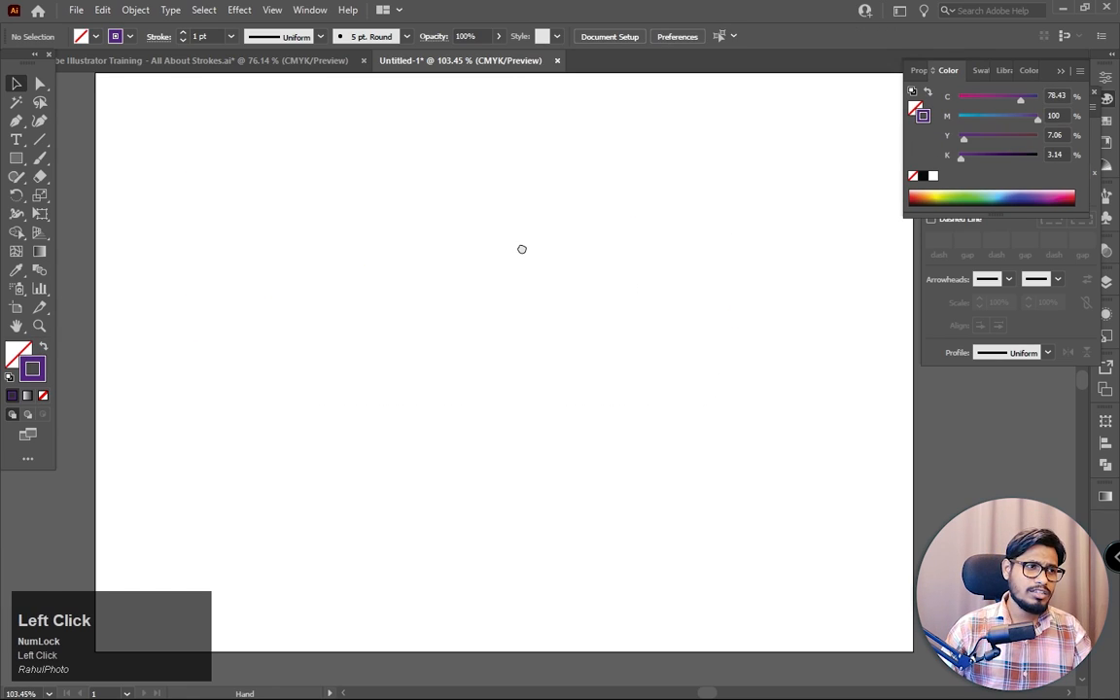
# Step: Draw an open S-shaped curve with three anchor points across the artboard's upper half with the Pen tool
pyautogui.press('space')
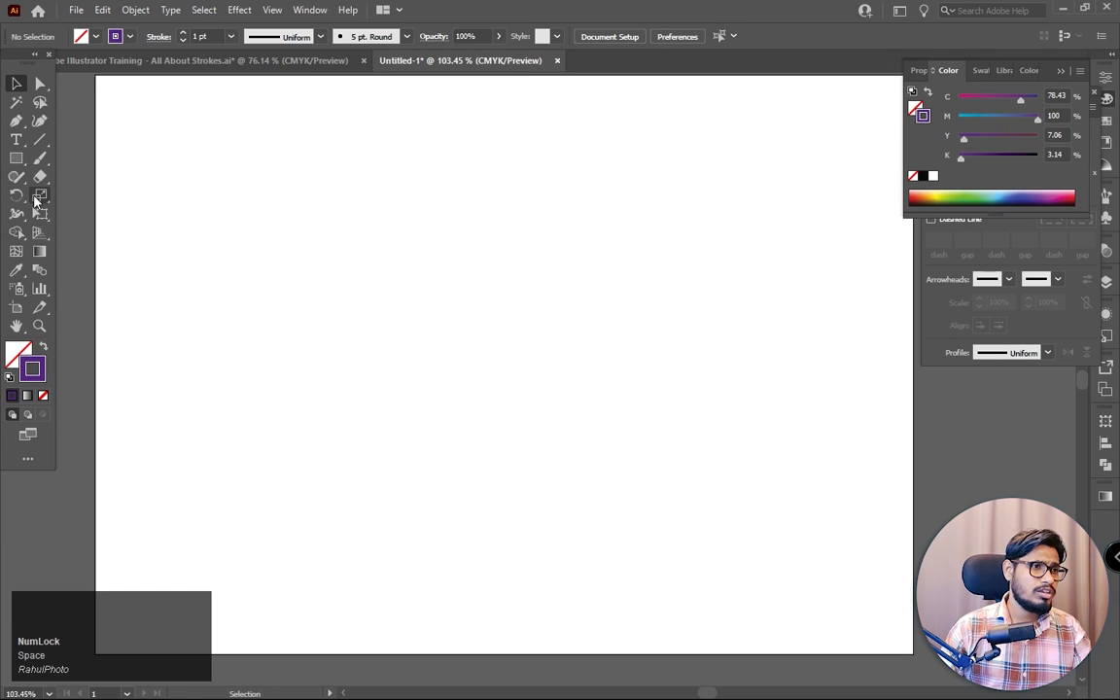
pyautogui.rightClick(16, 121)
pyautogui.click(78, 122)
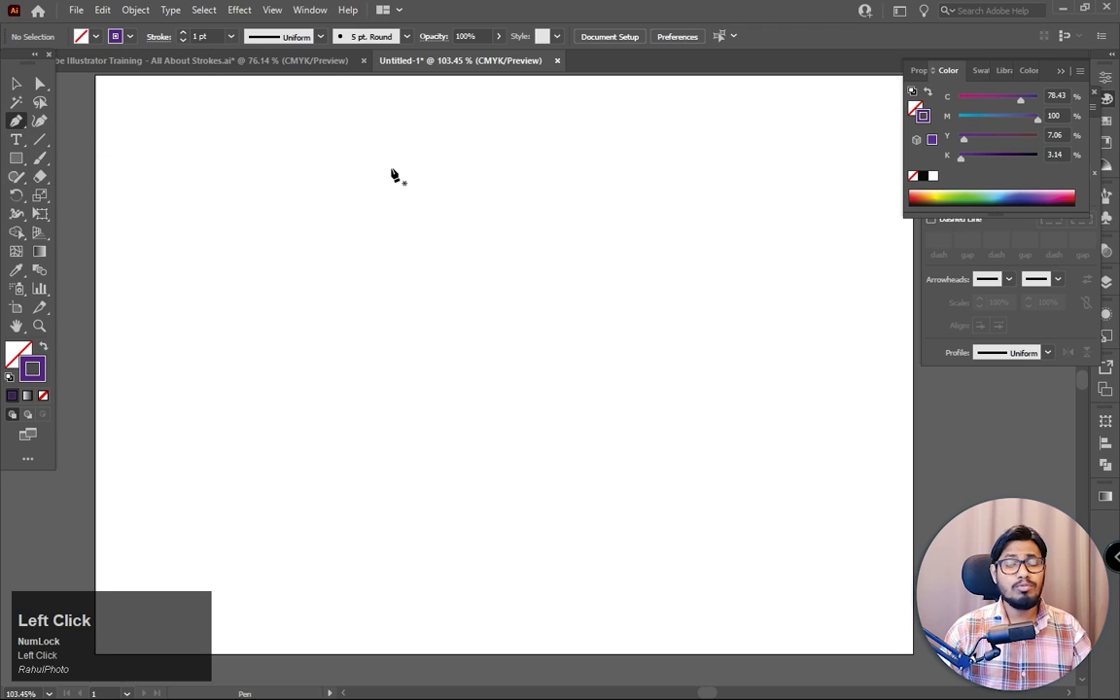
pyautogui.click(215, 393)
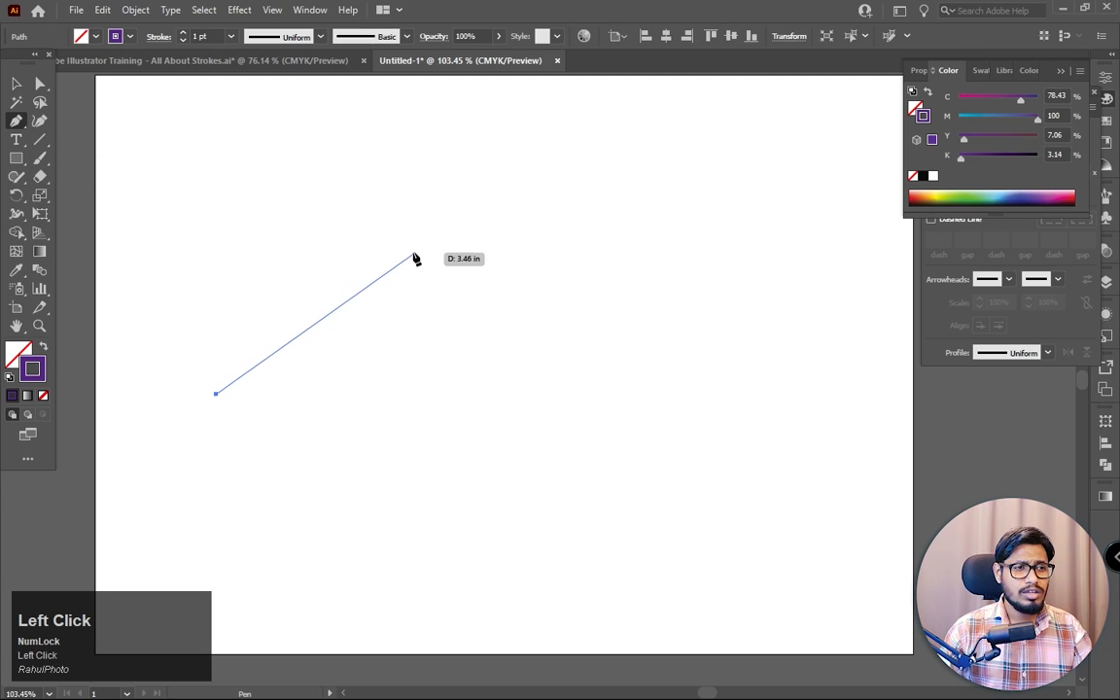
pyautogui.moveTo(413, 253); pyautogui.dragTo(638, 292)
pyautogui.click(745, 169)
pyautogui.press('Escape')
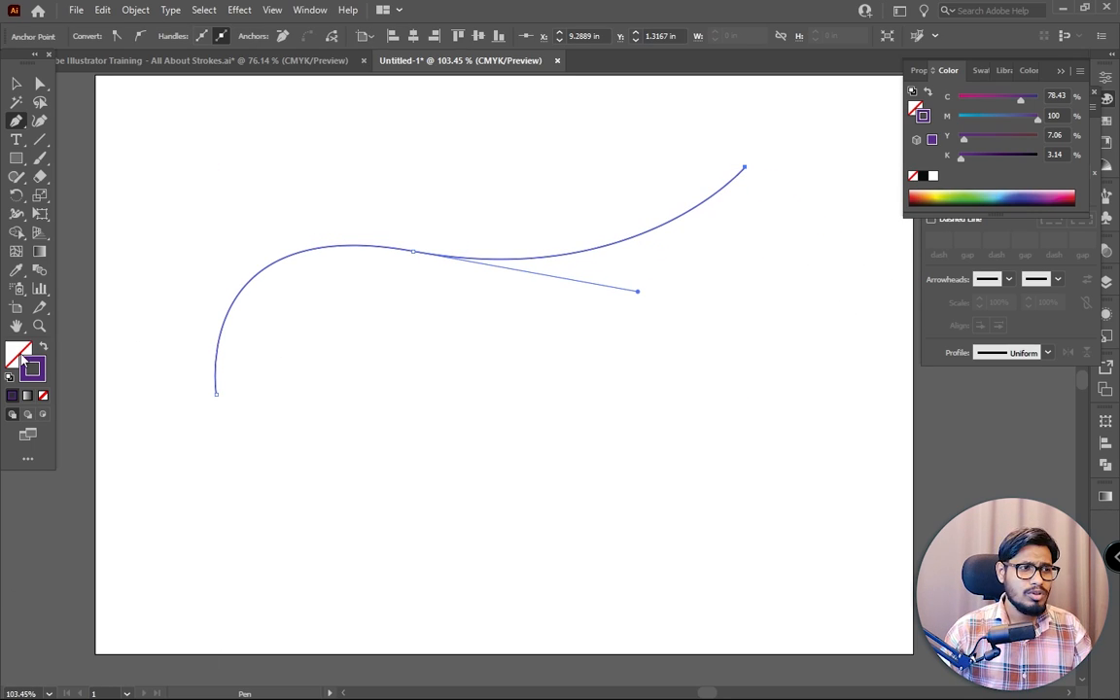
# Step: Color the curve's stroke dark blue and set its weight to 9 pt
pyautogui.click(921, 174)
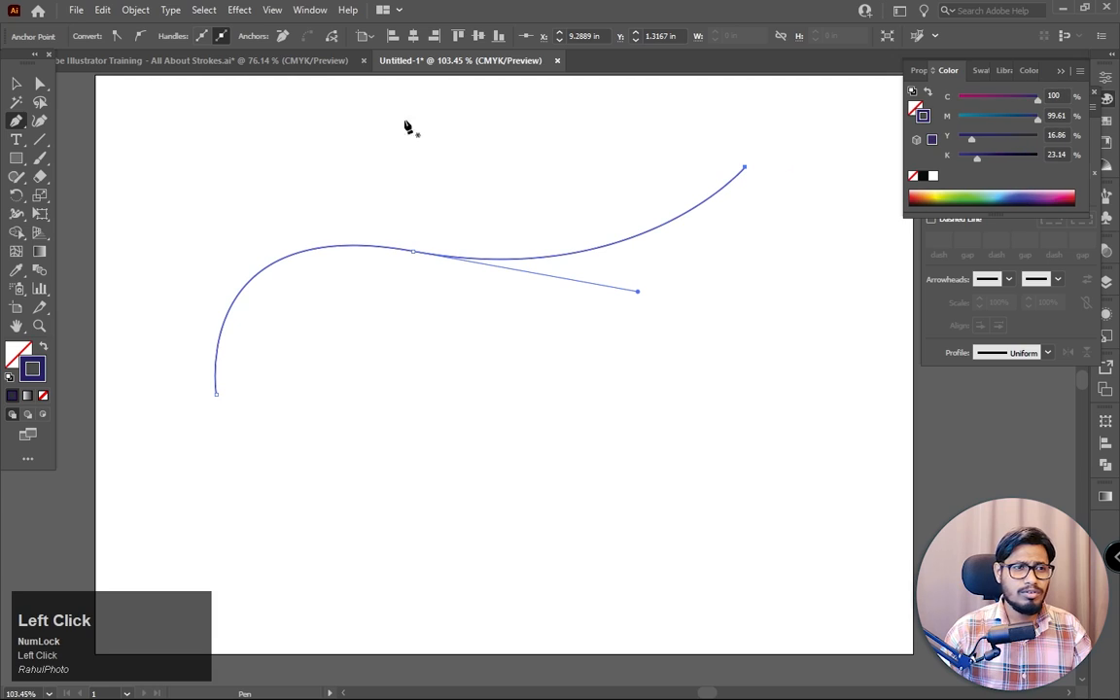
pyautogui.click(15, 84)
pyautogui.click(160, 165)
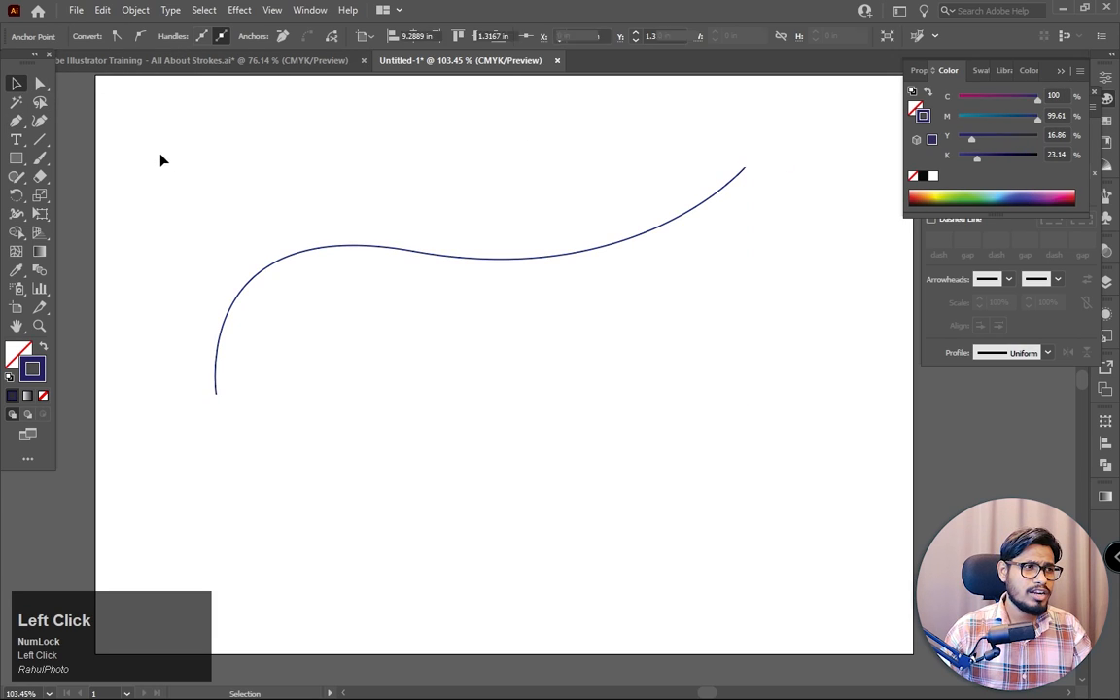
pyautogui.click(350, 246)
pyautogui.click(230, 36)
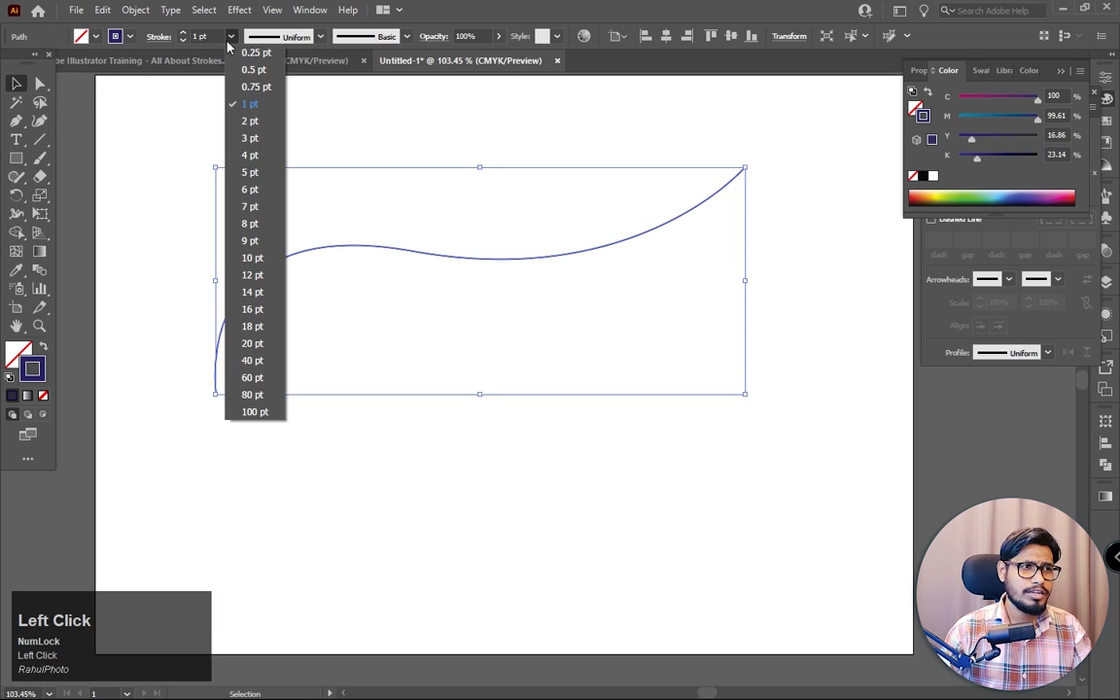
pyautogui.click(248, 241)
pyautogui.moveTo(213, 172); pyautogui.dragTo(572, 330)
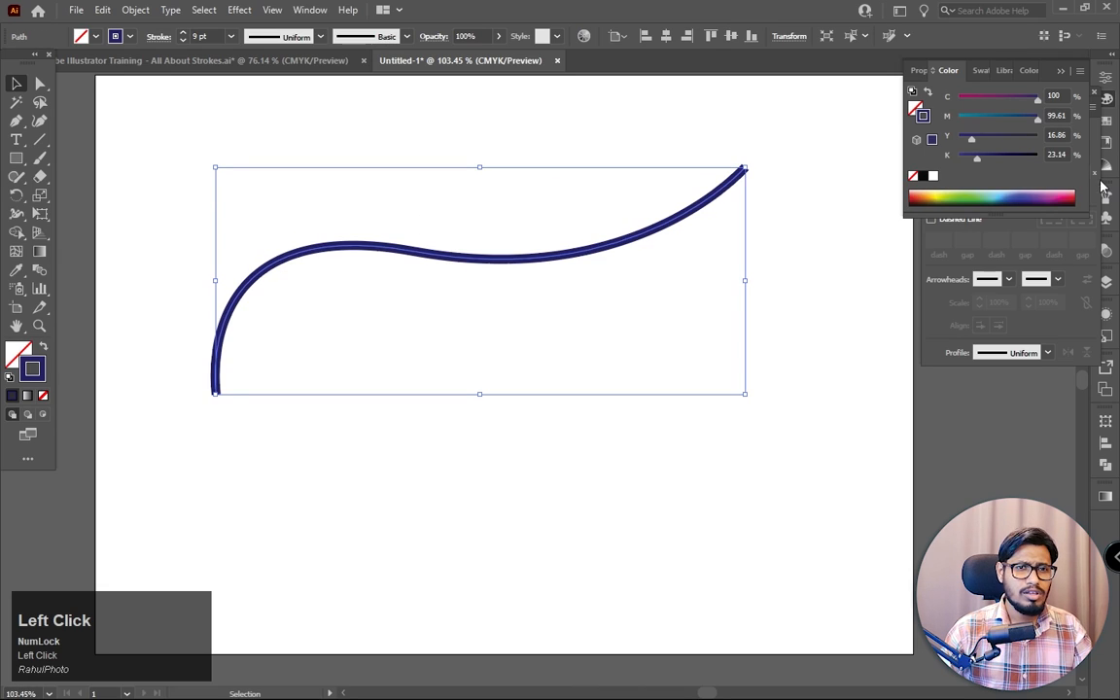
# Step: Recolor the curve's stroke red, give the open path a green fill, and deselect it
pyautogui.click(1075, 191)
pyautogui.moveTo(250, 132); pyautogui.dragTo(637, 375)
pyautogui.click(22, 356)
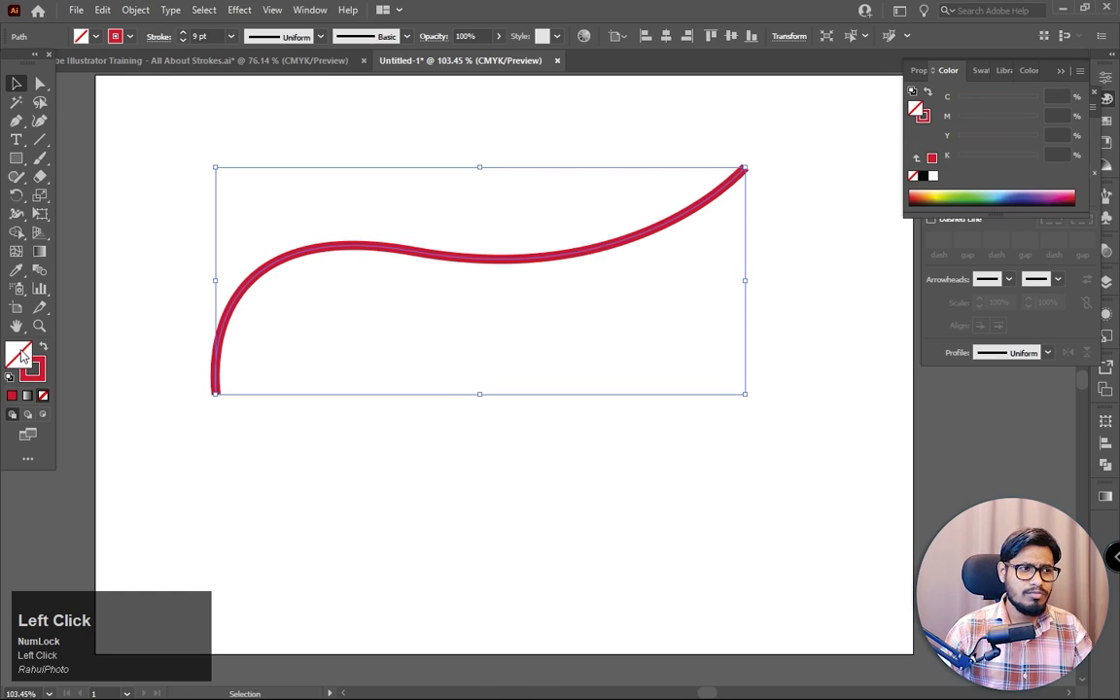
pyautogui.click(966, 195)
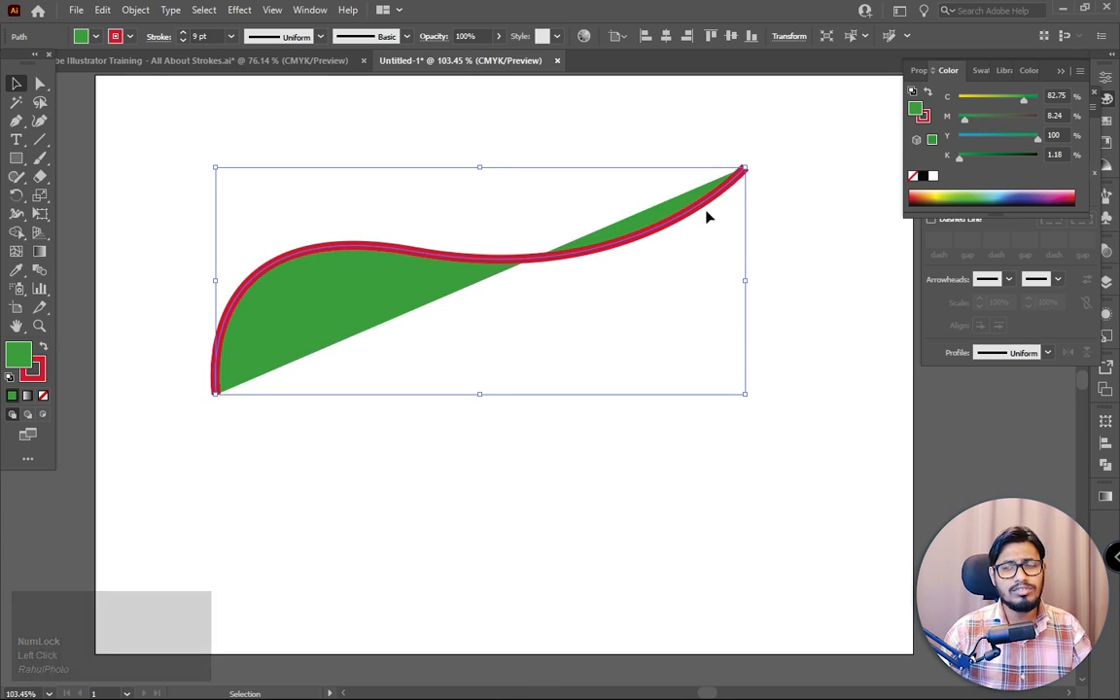
pyautogui.click(16, 86)
pyautogui.click(682, 358)
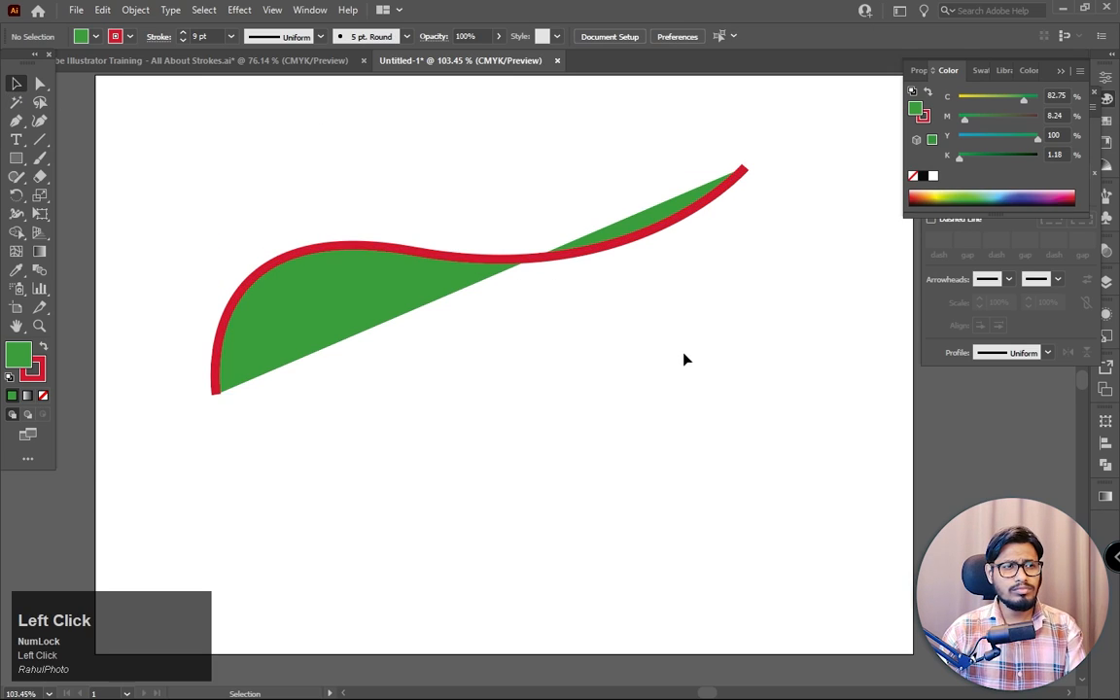
# Step: Delete the filled curve to empty the artboard
pyautogui.hotkey('ctrl', 'a')
pyautogui.press('Delete')
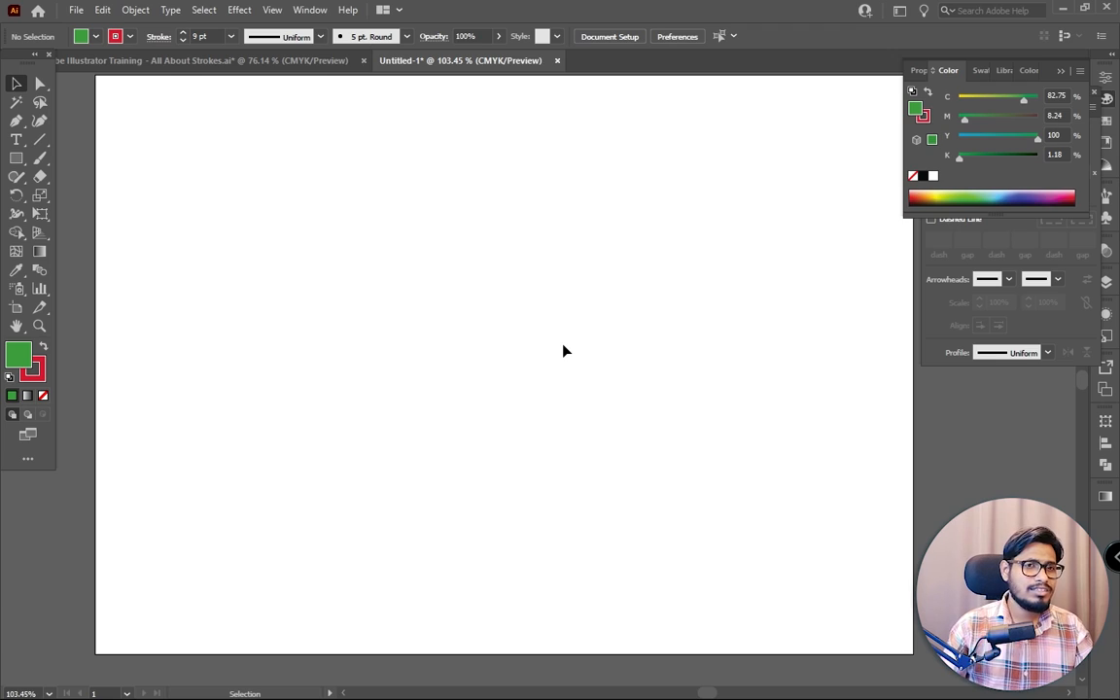
# Step: Collapse the Color panel and reposition the Stroke panel so all its options are accessible
pyautogui.click(1108, 99)
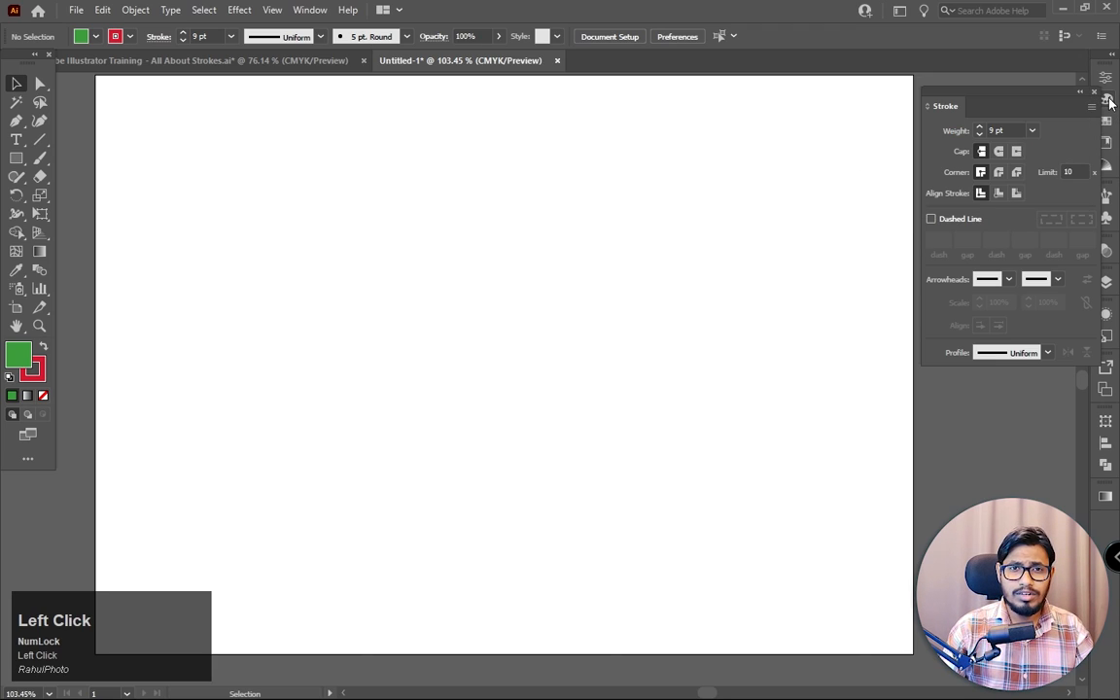
pyautogui.moveTo(1095, 93); pyautogui.dragTo(1032, 85)
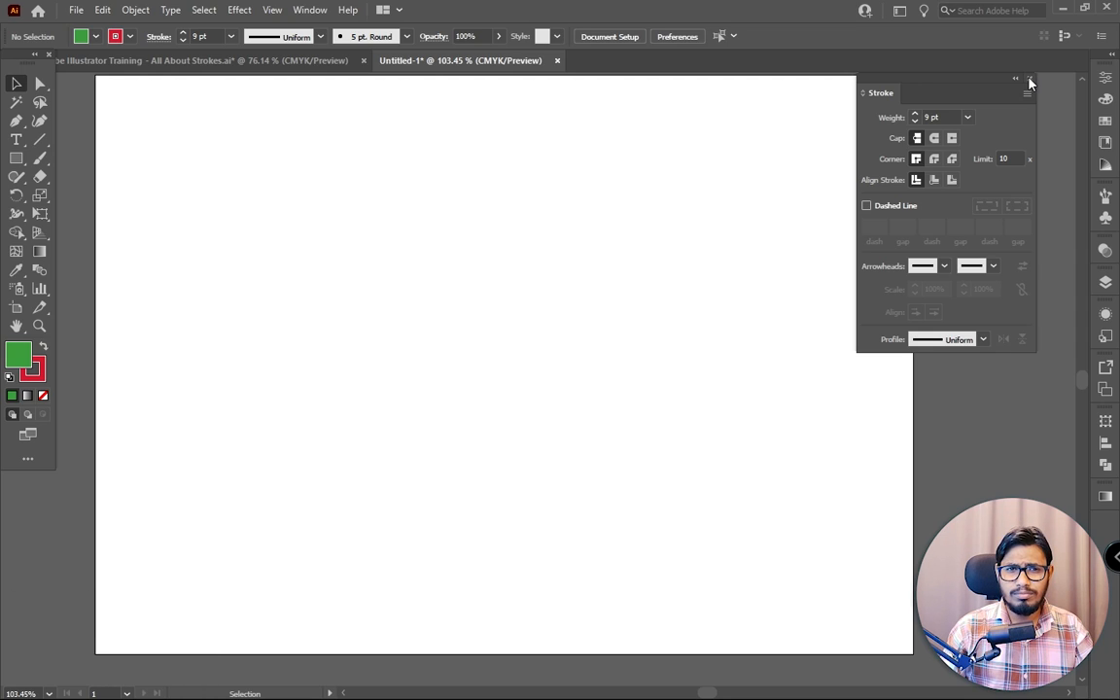
pyautogui.moveTo(980, 82); pyautogui.dragTo(1006, 111)
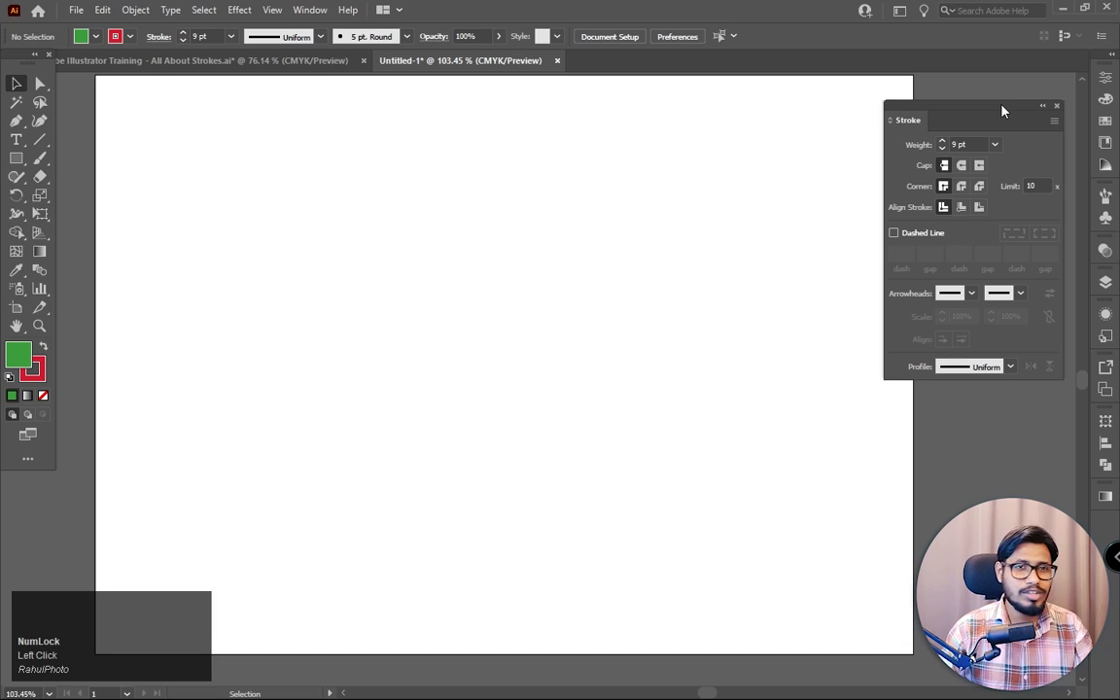
# Step: Draw a horizontal red 9 pt line across the artboard's middle with the Line Segment tool and keep it selected
pyautogui.click(40, 139)
pyautogui.moveTo(496, 324); pyautogui.dragTo(575, 325)
pyautogui.click(16, 86)
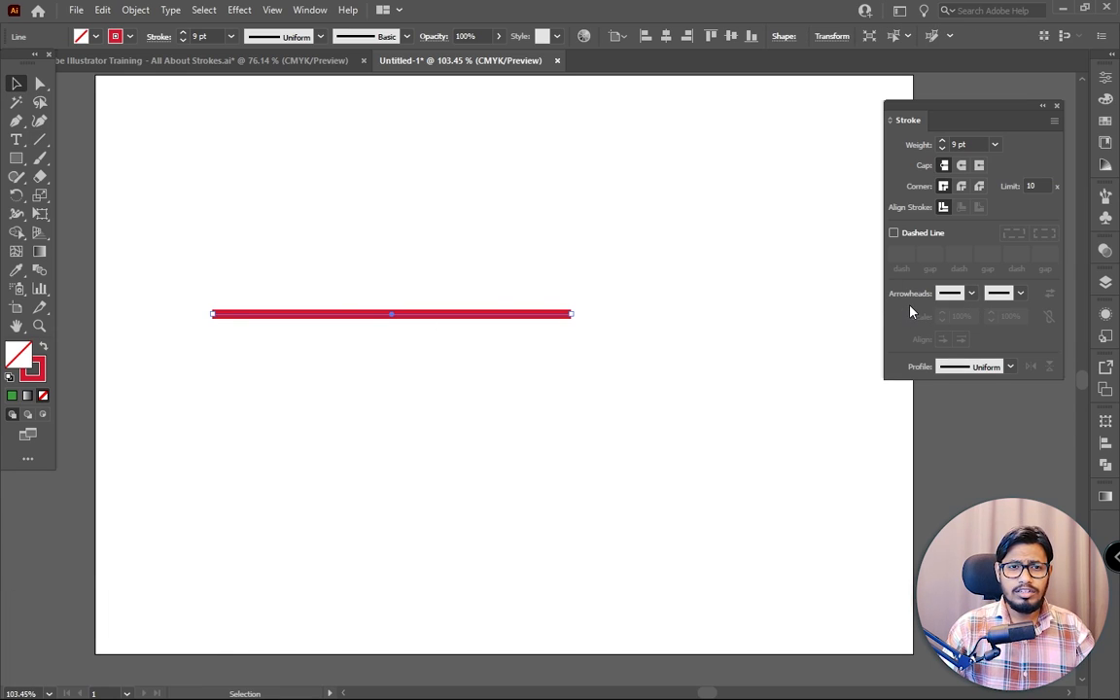
# Step: Move the Stroke panel closer to the line and apply the Arrow 1 arrowhead to the line's start
pyautogui.click(971, 294)
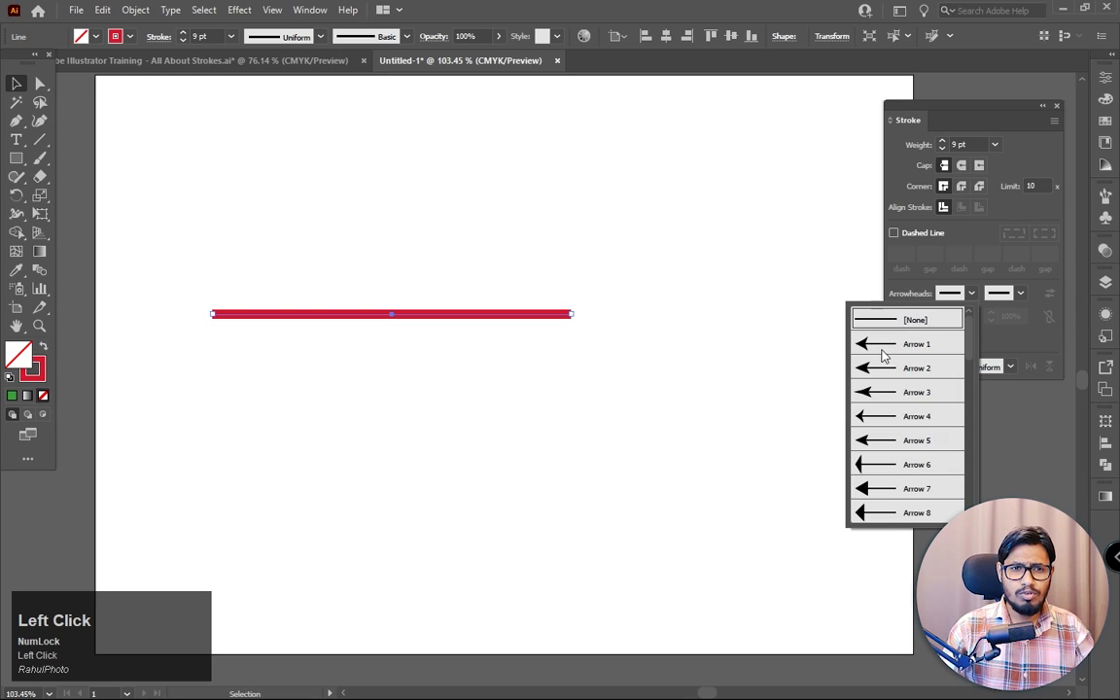
pyautogui.click(1000, 114)
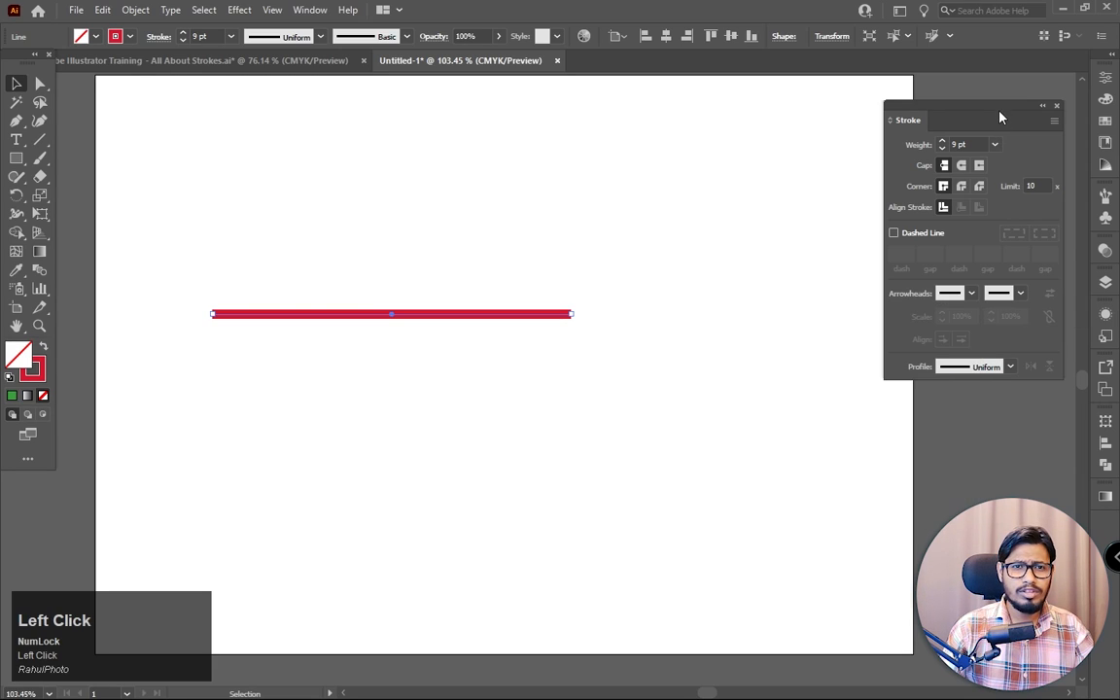
pyautogui.moveTo(1000, 114); pyautogui.dragTo(845, 100)
pyautogui.click(802, 279)
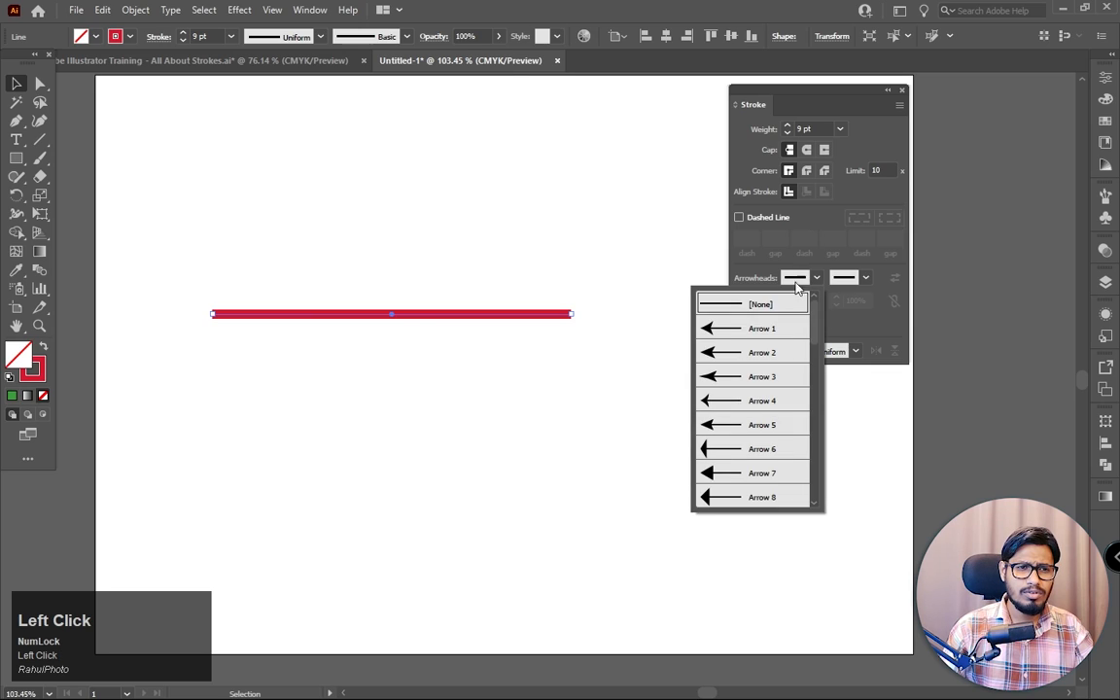
pyautogui.click(756, 331)
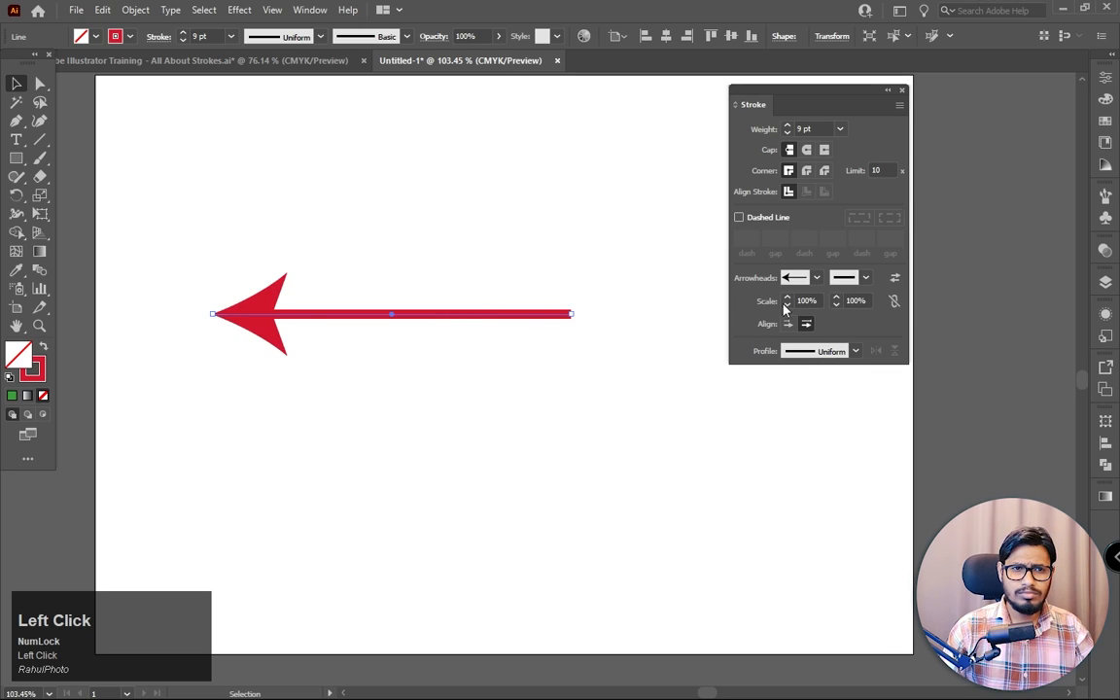
# Step: Apply the hollow square arrowhead to the line's end and reselect the line
pyautogui.click(867, 279)
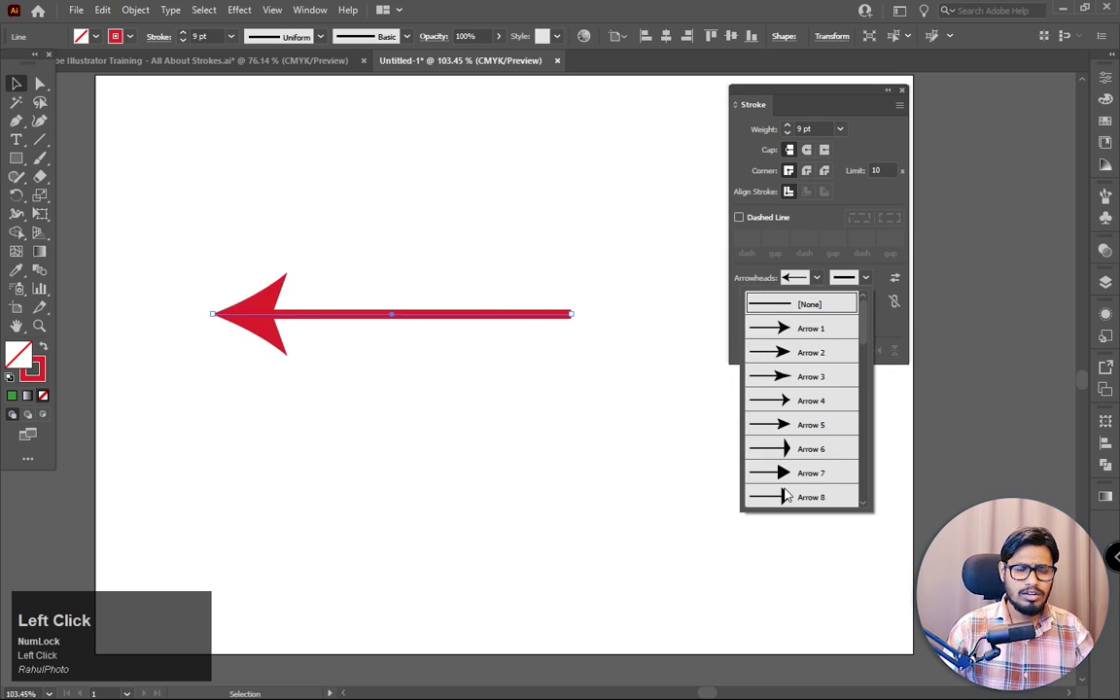
pyautogui.scroll(-4, 786, 497)
pyautogui.scroll(-3, 792, 428)
pyautogui.click(790, 426)
pyautogui.click(603, 407)
pyautogui.moveTo(640, 256); pyautogui.dragTo(379, 350)
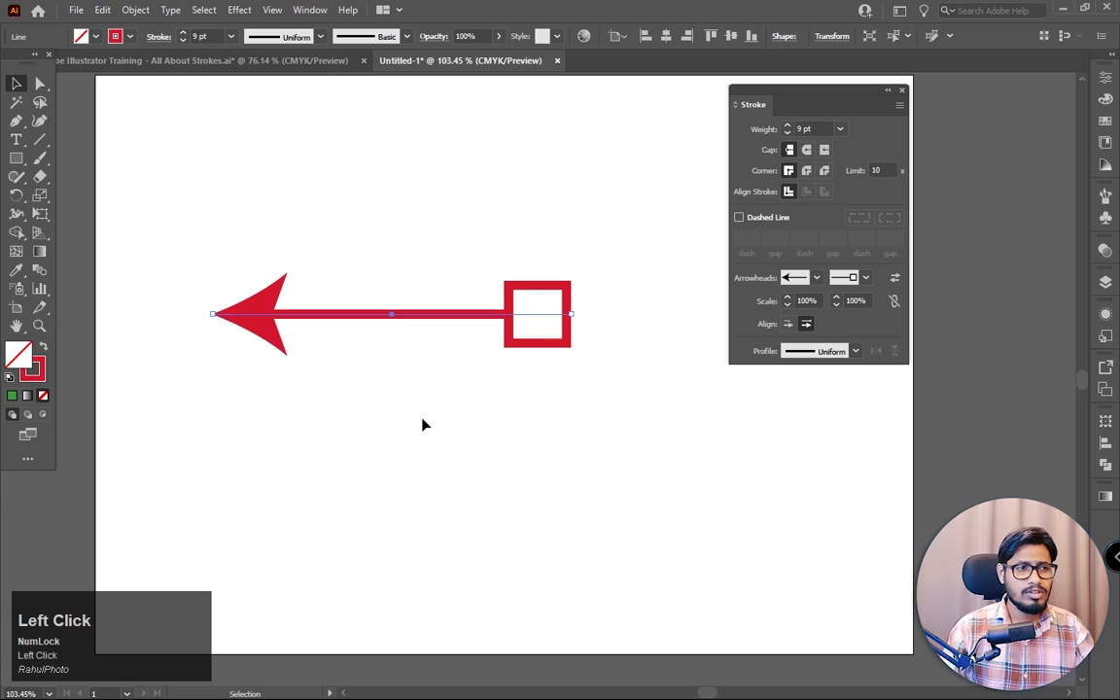
# Step: Compare the line's arrowhead alignments and its round, projecting and butt caps, ending with the tips extended beyond the path ends
pyautogui.click(788, 324)
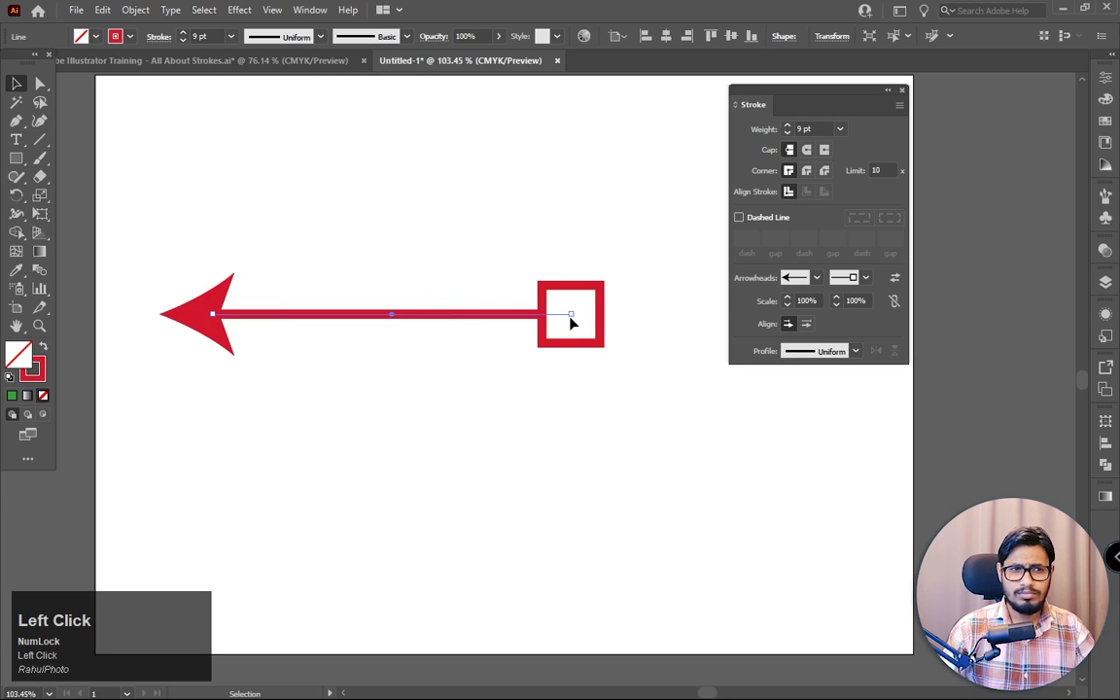
pyautogui.click(806, 325)
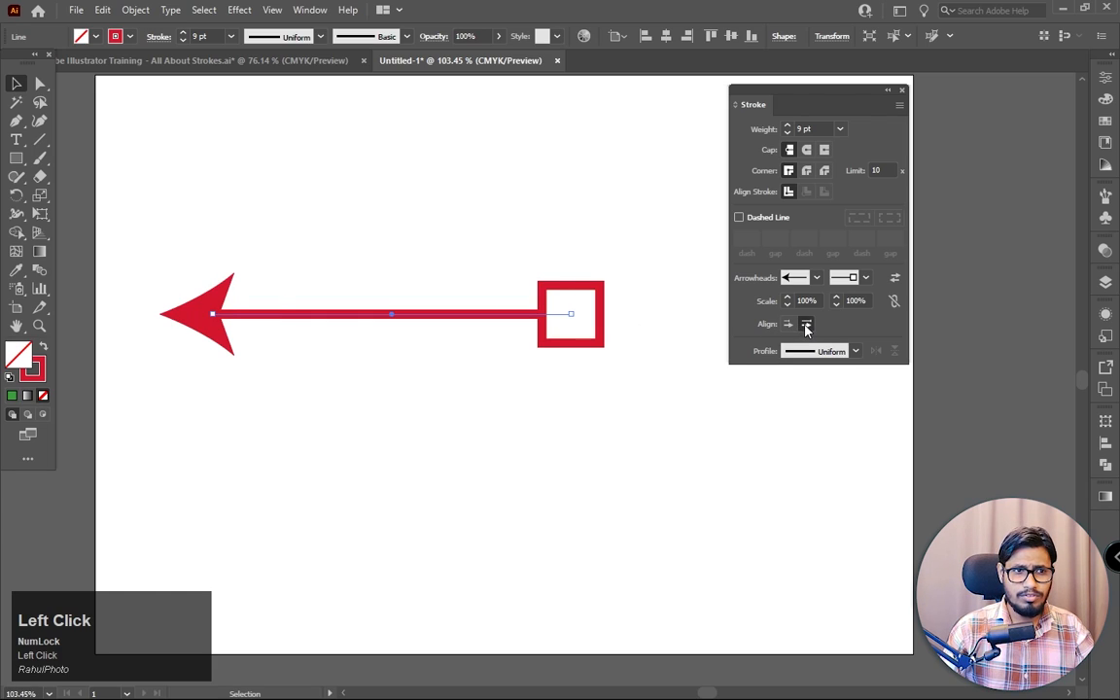
pyautogui.click(806, 151)
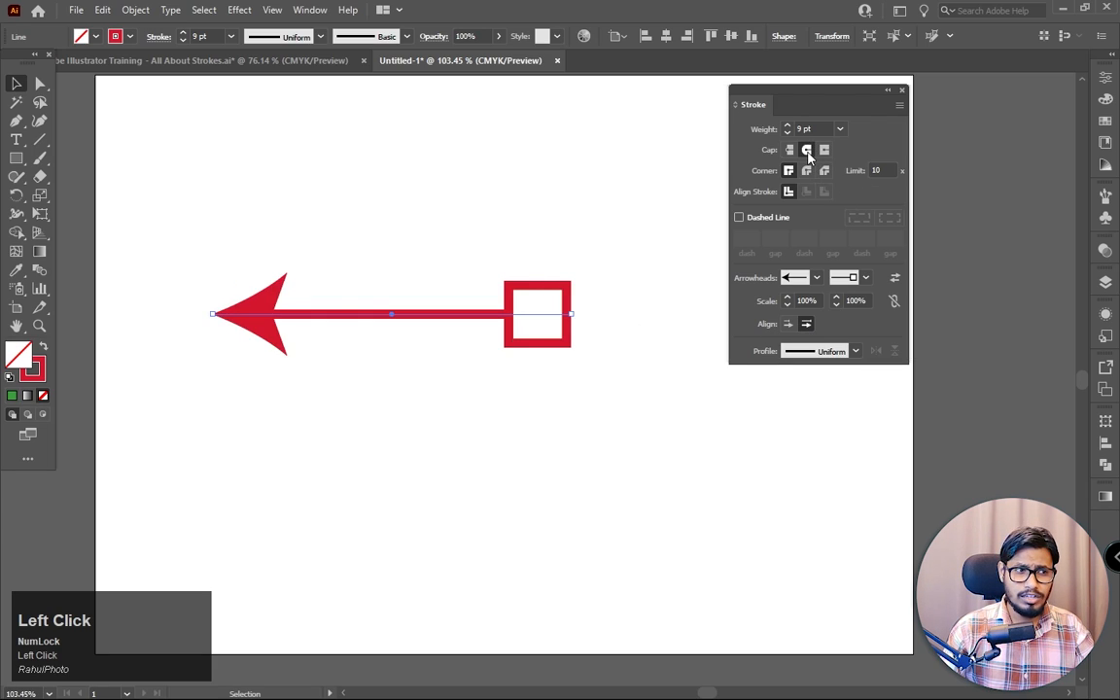
pyautogui.click(825, 150)
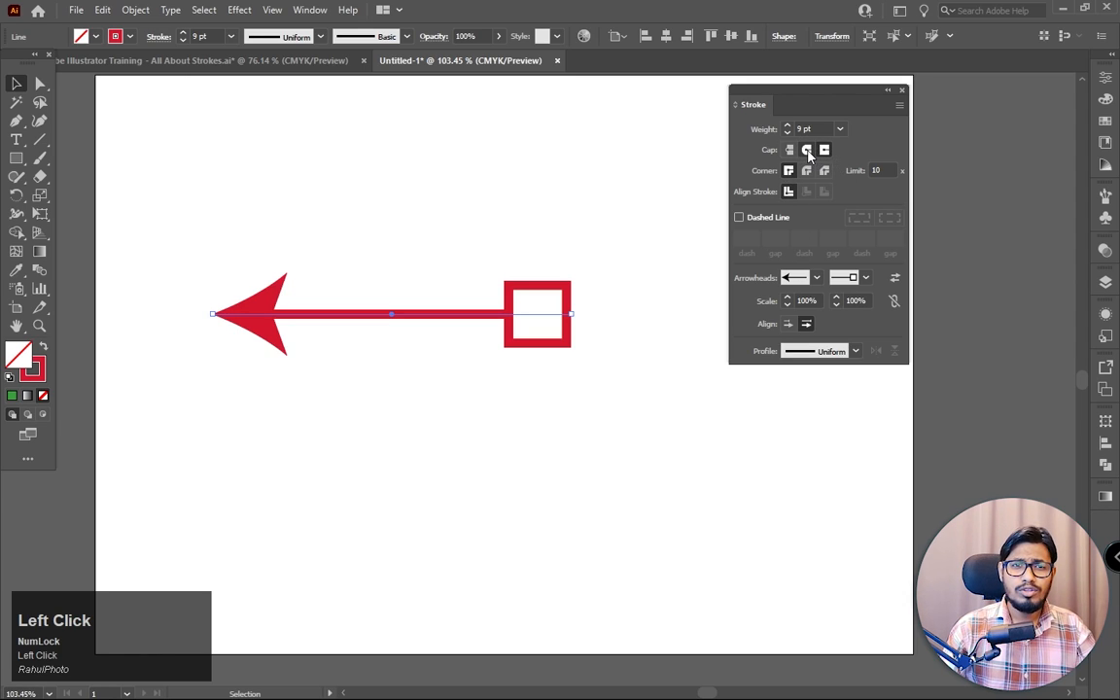
pyautogui.click(790, 149)
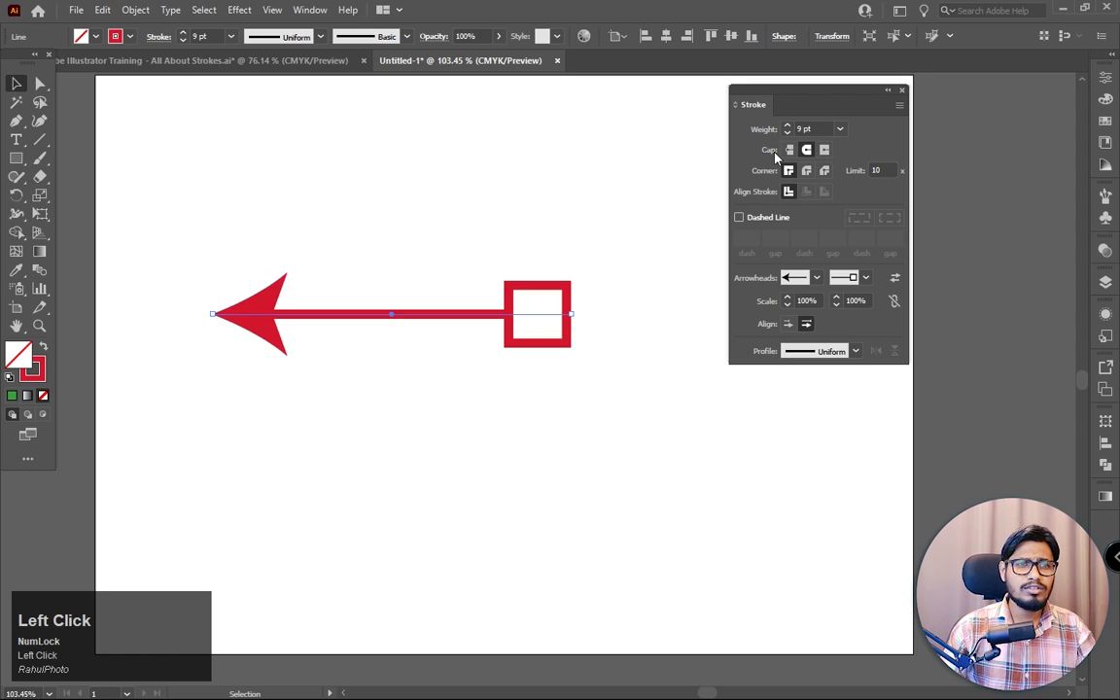
pyautogui.click(788, 326)
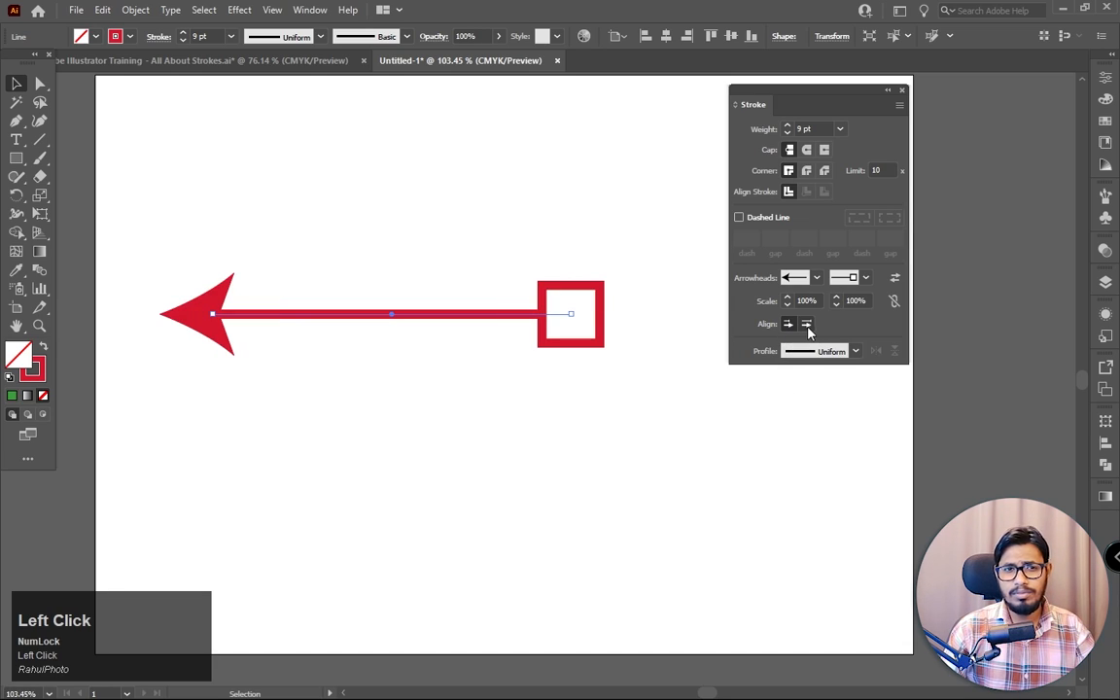
# Step: Delete the arrow line and draw a perfect circle near the artboard's middle with the Ellipse tool
pyautogui.press('Delete')
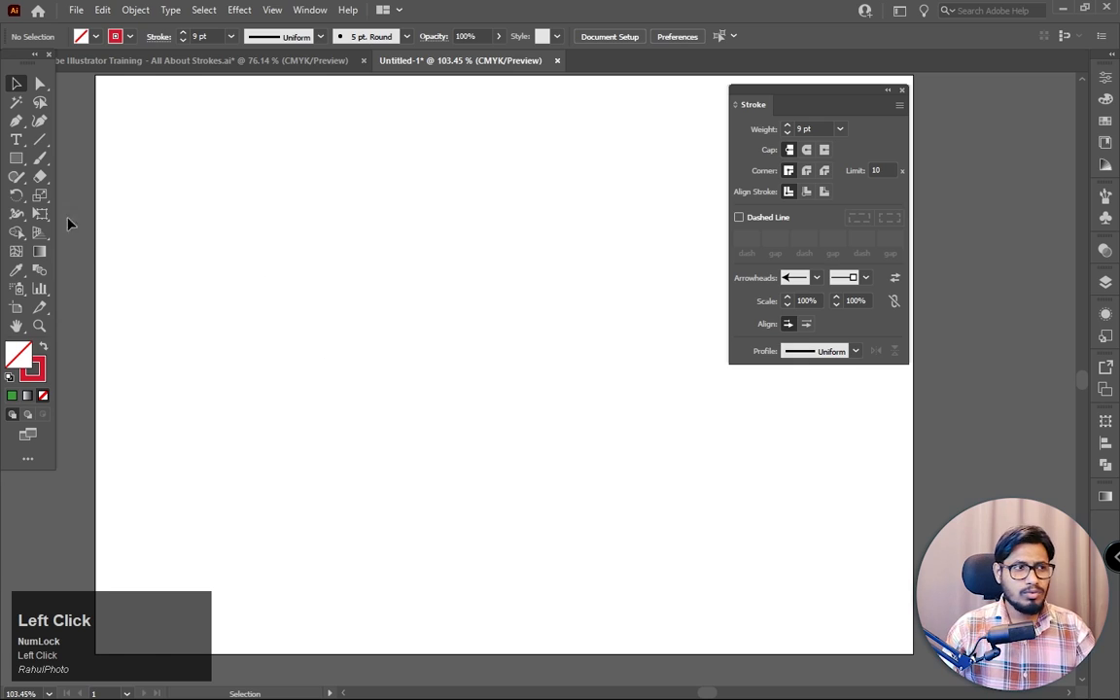
pyautogui.rightClick(15, 158)
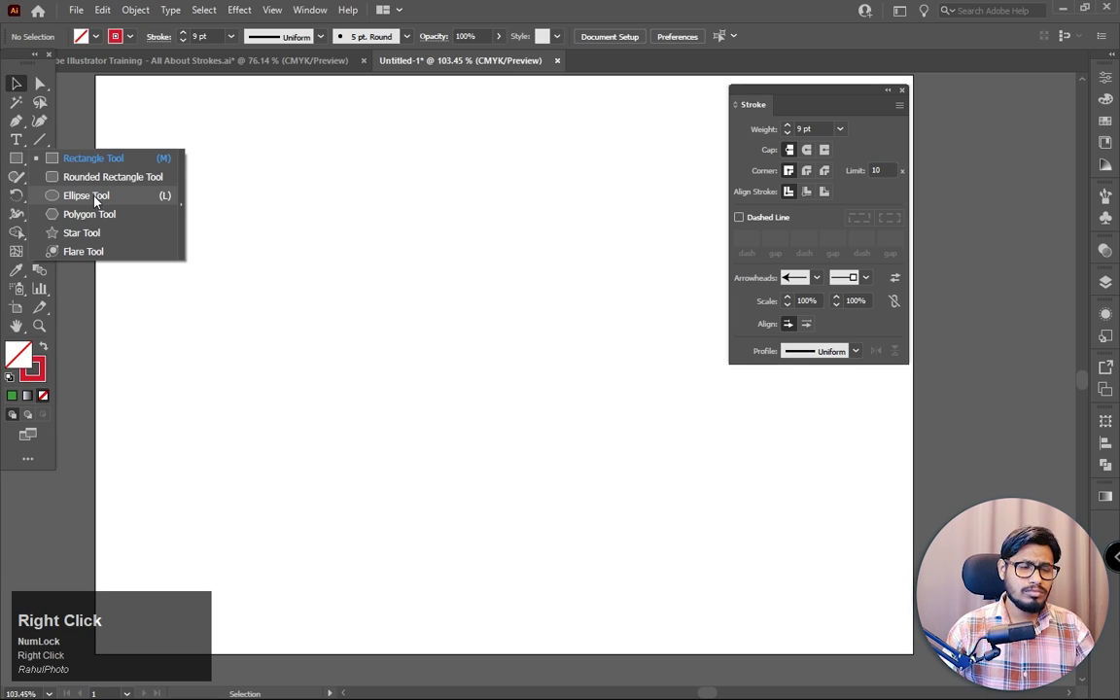
pyautogui.click(95, 197)
pyautogui.moveTo(337, 232); pyautogui.dragTo(566, 457)
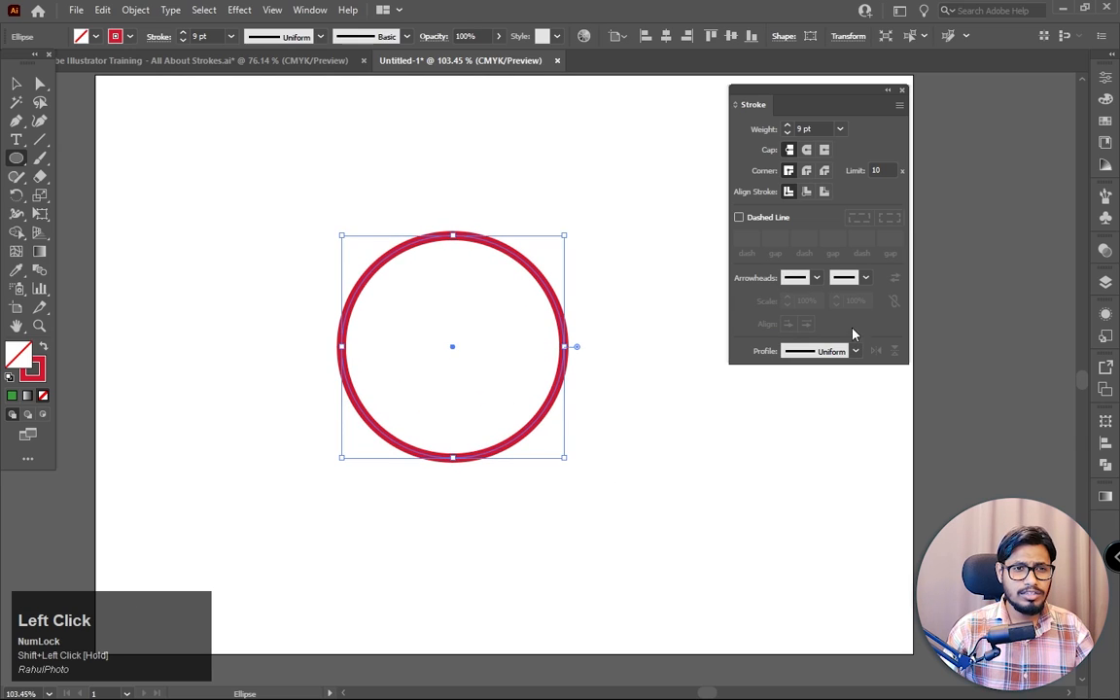
# Step: Apply the Arrow 1 arrowhead to the circle path's start and the Arrow 21 dot to its end
pyautogui.click(807, 277)
pyautogui.click(743, 331)
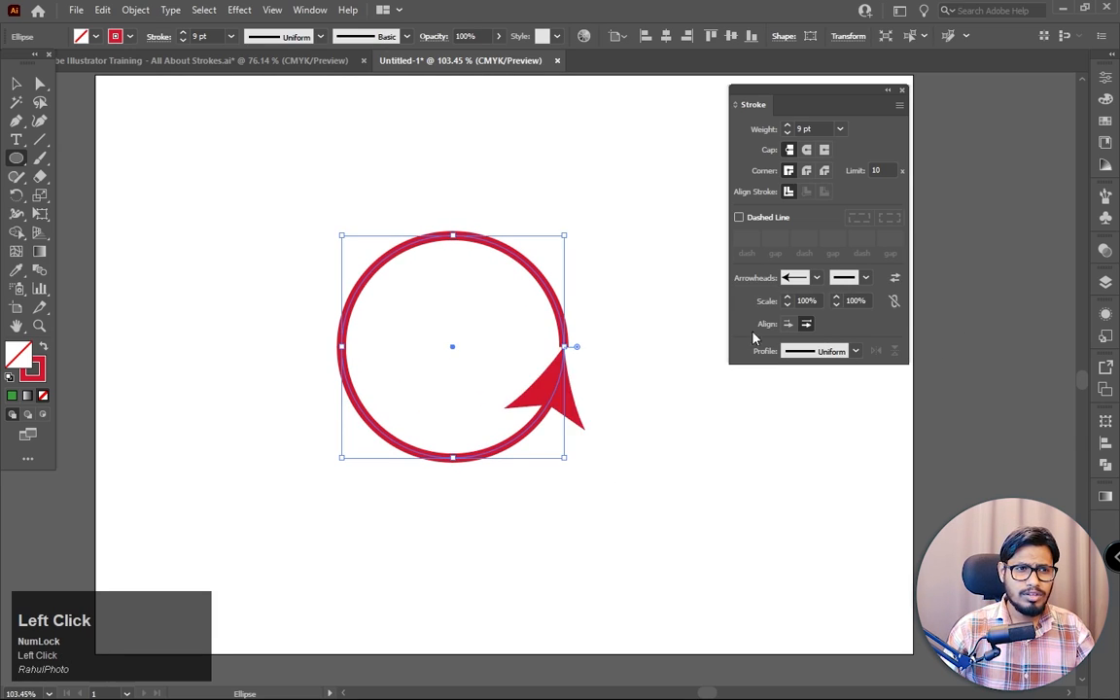
pyautogui.click(870, 282)
pyautogui.scroll(-5, 813, 370)
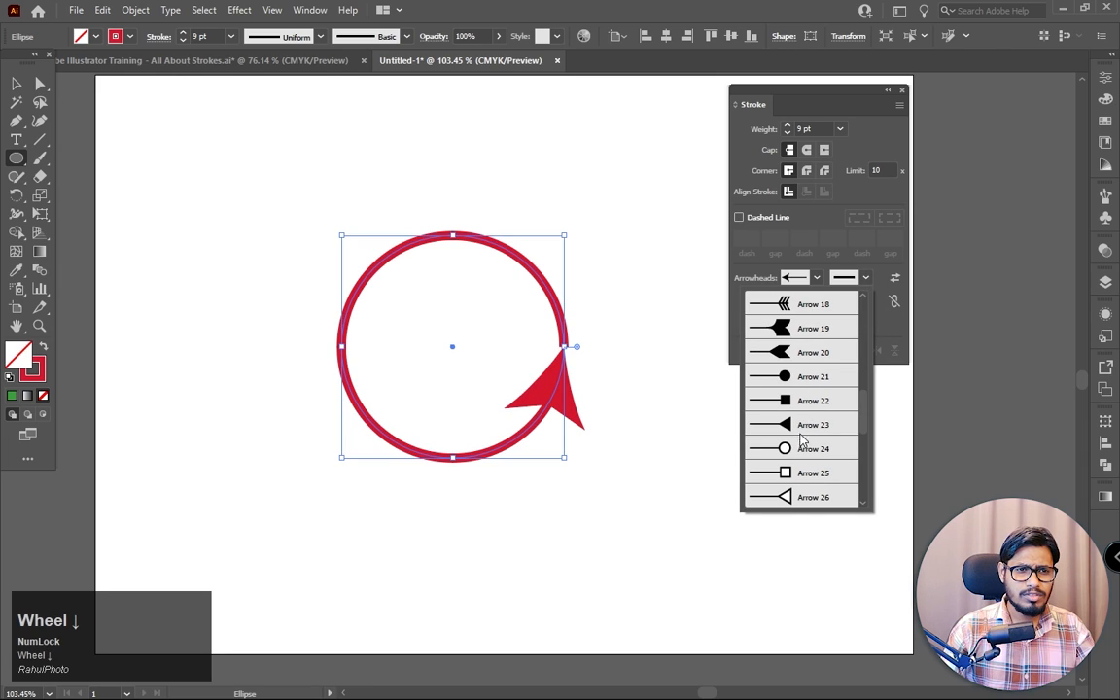
pyautogui.click(807, 376)
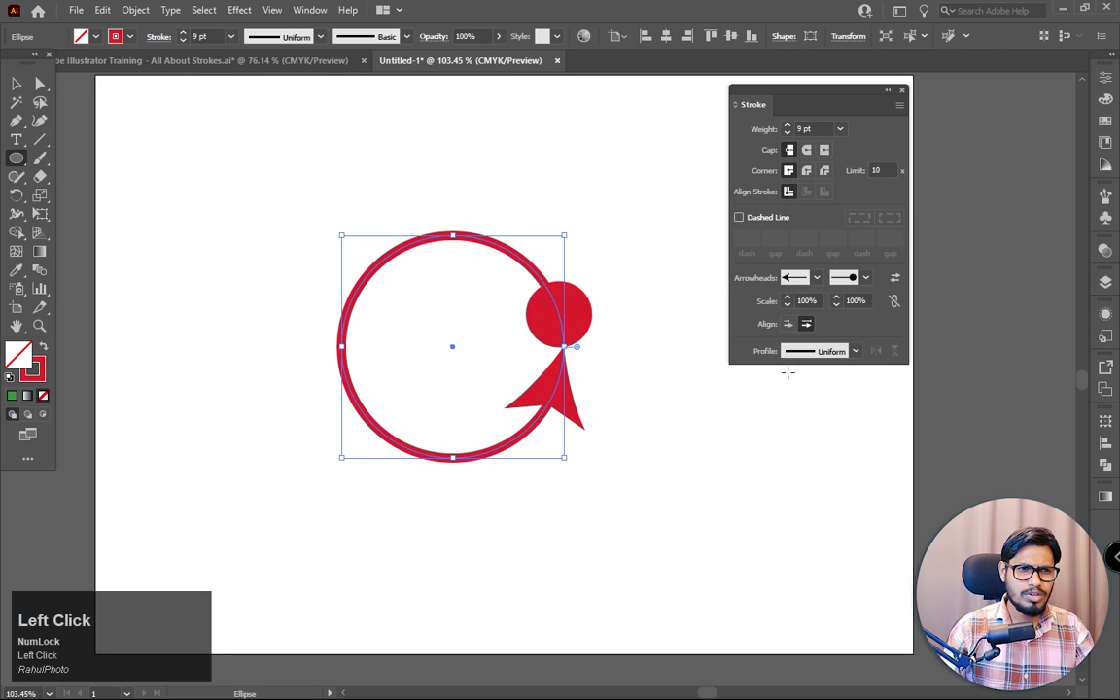
# Step: Set the circle's stroke weight to 4 pt, move it to the artboard's upper left and keep it selected
pyautogui.click(17, 83)
pyautogui.click(840, 129)
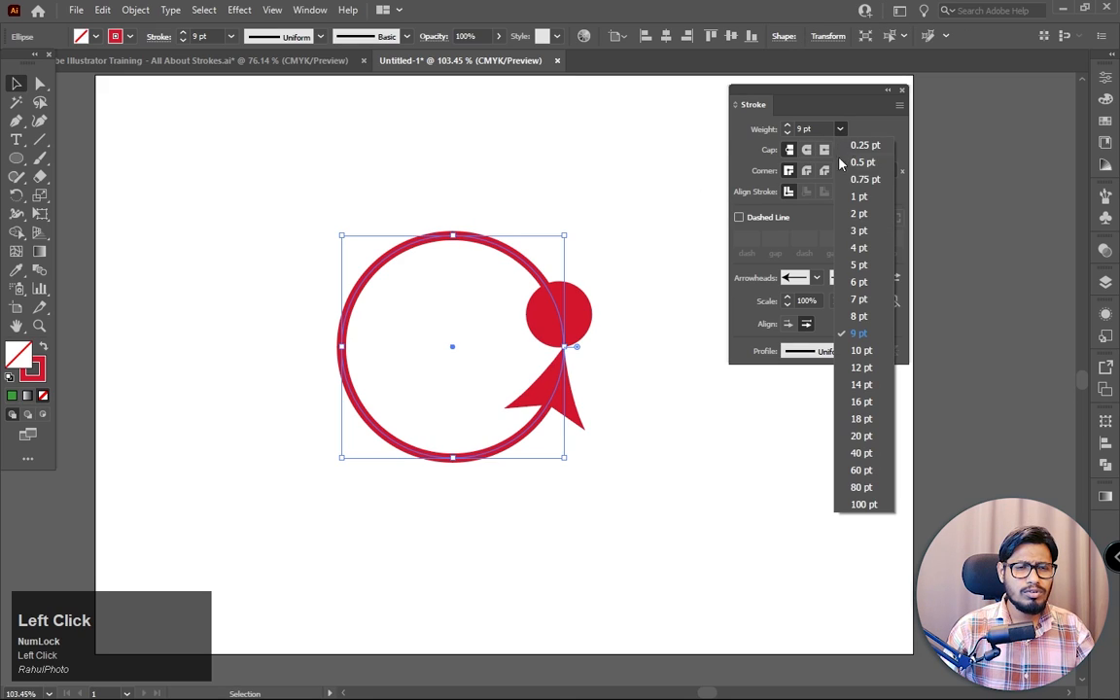
pyautogui.click(790, 244)
pyautogui.click(588, 367)
pyautogui.moveTo(562, 333); pyautogui.dragTo(387, 222)
pyautogui.click(567, 263)
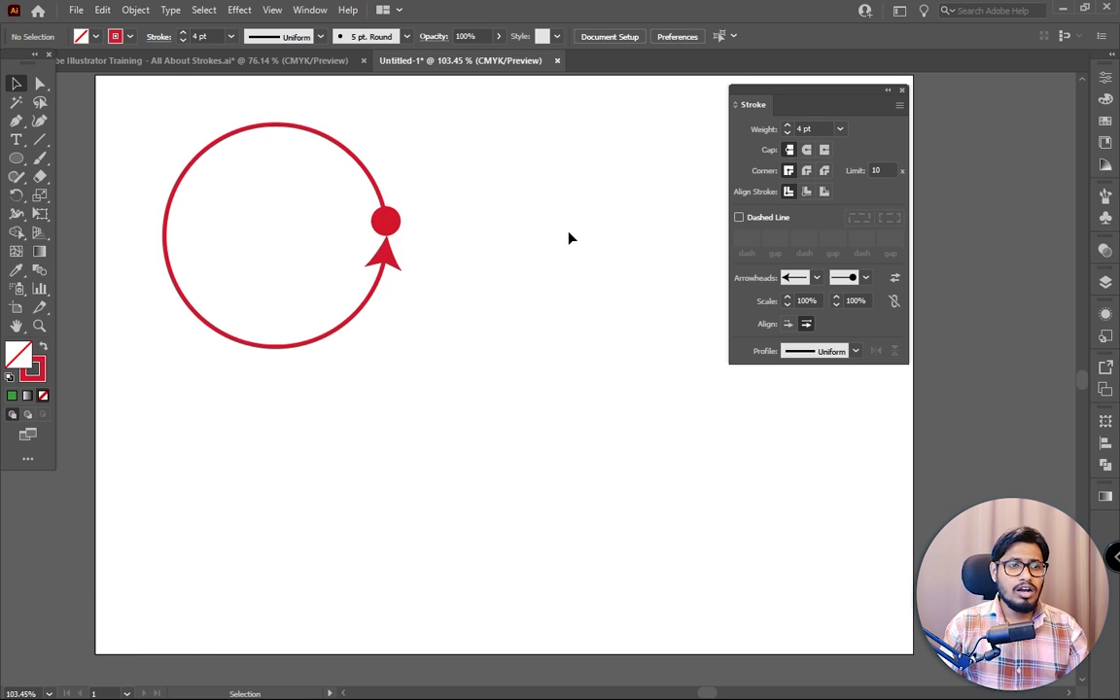
pyautogui.click(440, 263)
pyautogui.moveTo(440, 262); pyautogui.dragTo(382, 347)
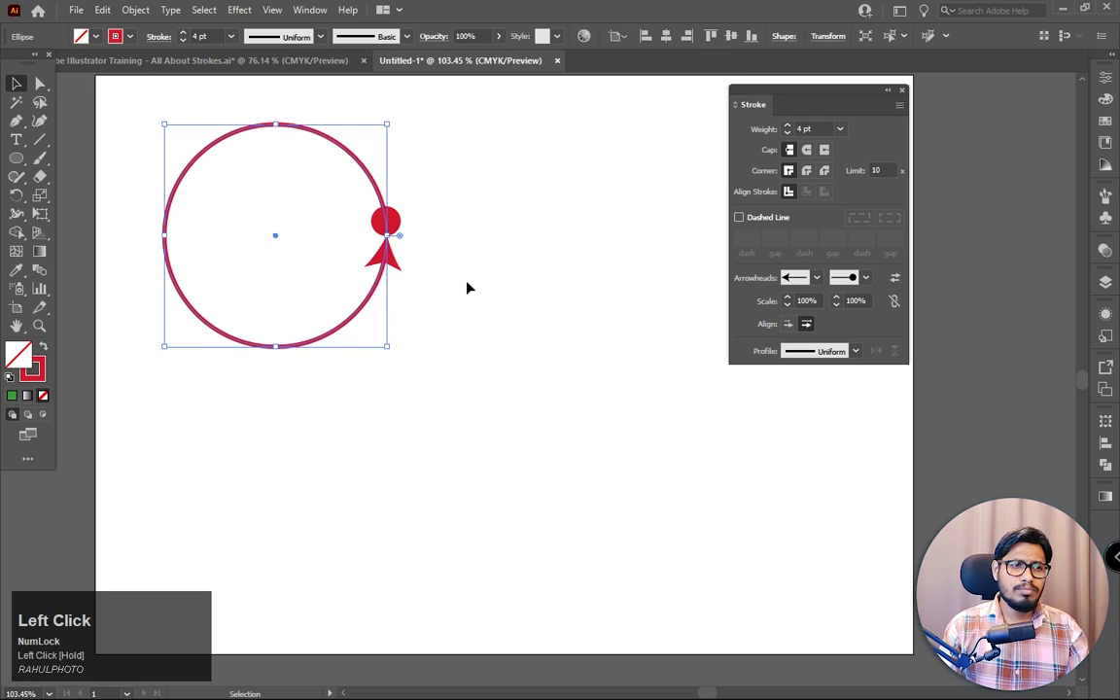
# Step: Change the circle's start arrowhead to Arrow 21, try Arrow 28 at its end, and settle on Arrow 1 there
pyautogui.click(816, 279)
pyautogui.scroll(-5, 749, 395)
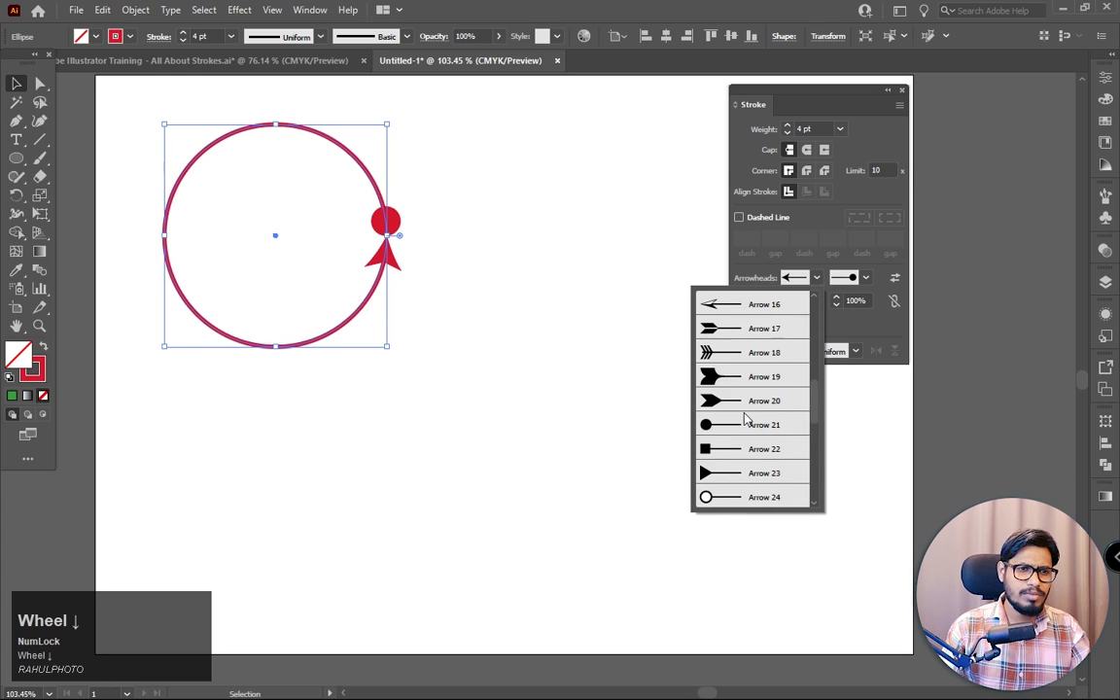
pyautogui.click(729, 424)
pyautogui.click(866, 278)
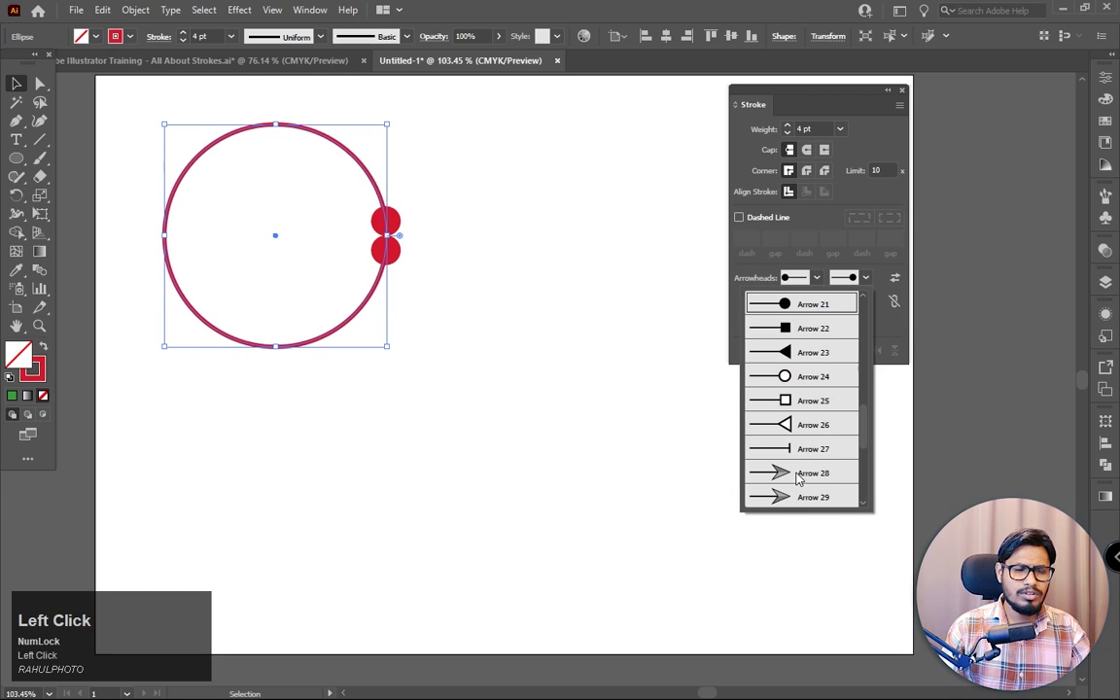
pyautogui.click(798, 476)
pyautogui.click(866, 279)
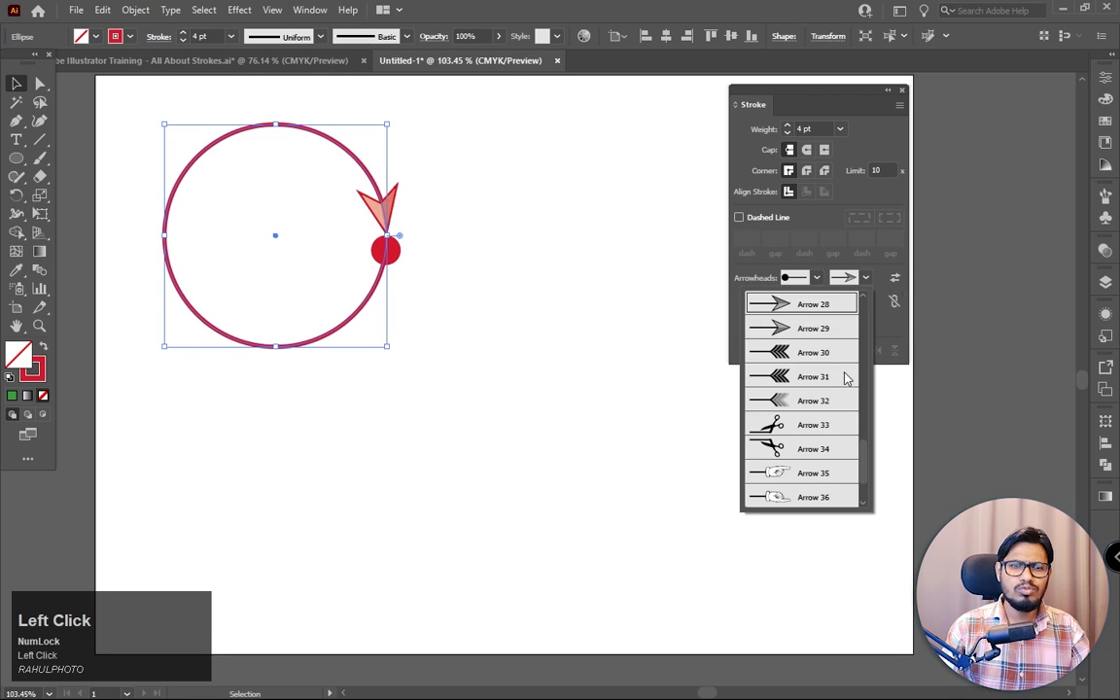
pyautogui.moveTo(863, 459); pyautogui.dragTo(863, 310)
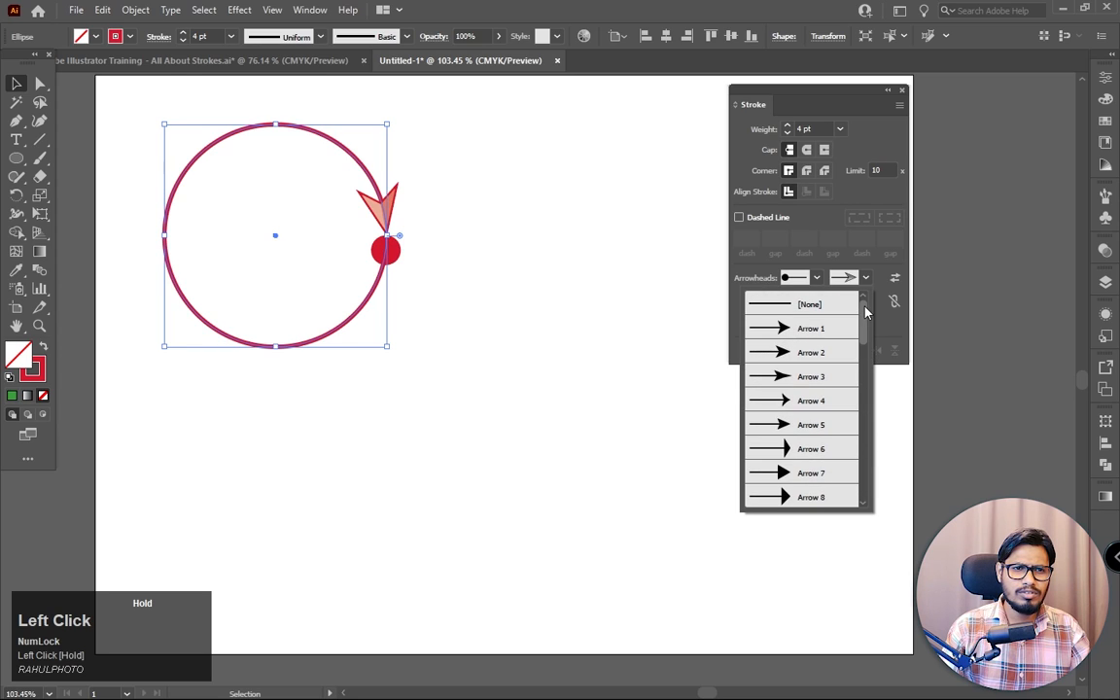
pyautogui.click(833, 353)
pyautogui.click(595, 332)
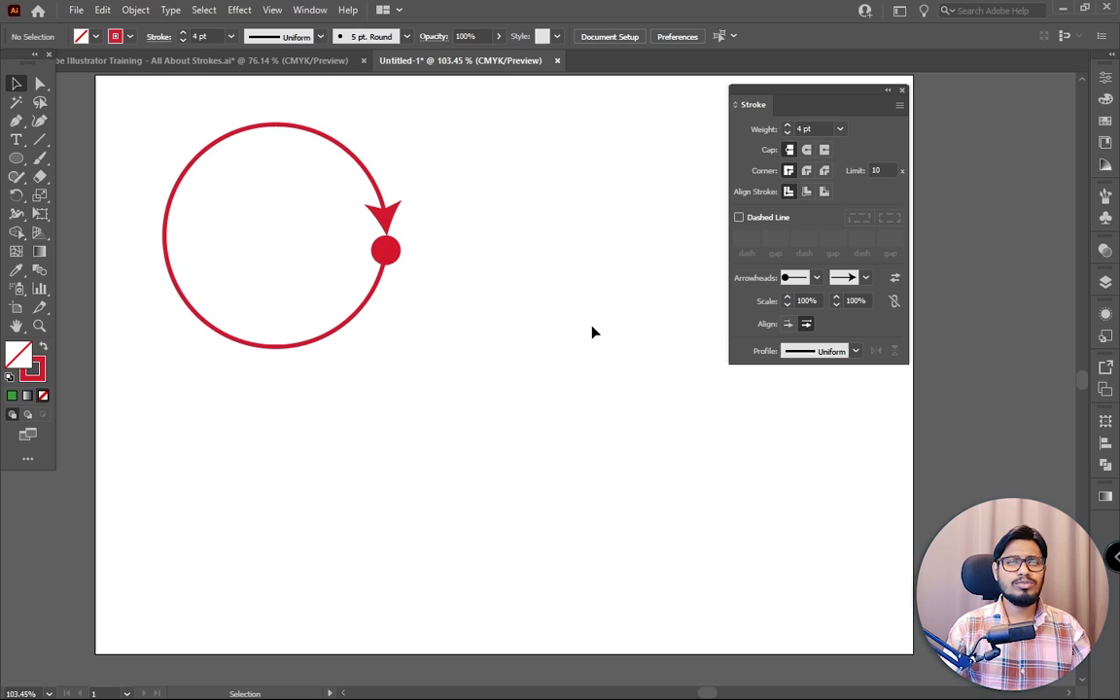
# Step: Try extending the circle's arrowhead tips beyond the path end, and return them to the end of the path
pyautogui.moveTo(490, 180); pyautogui.dragTo(222, 315)
pyautogui.click(788, 325)
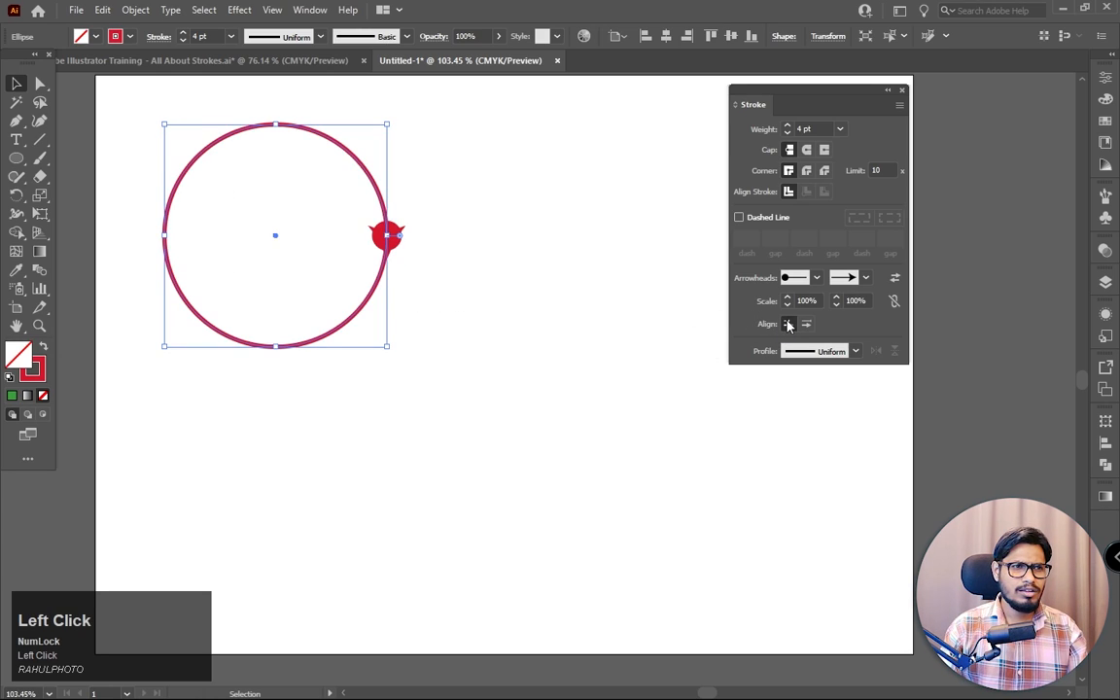
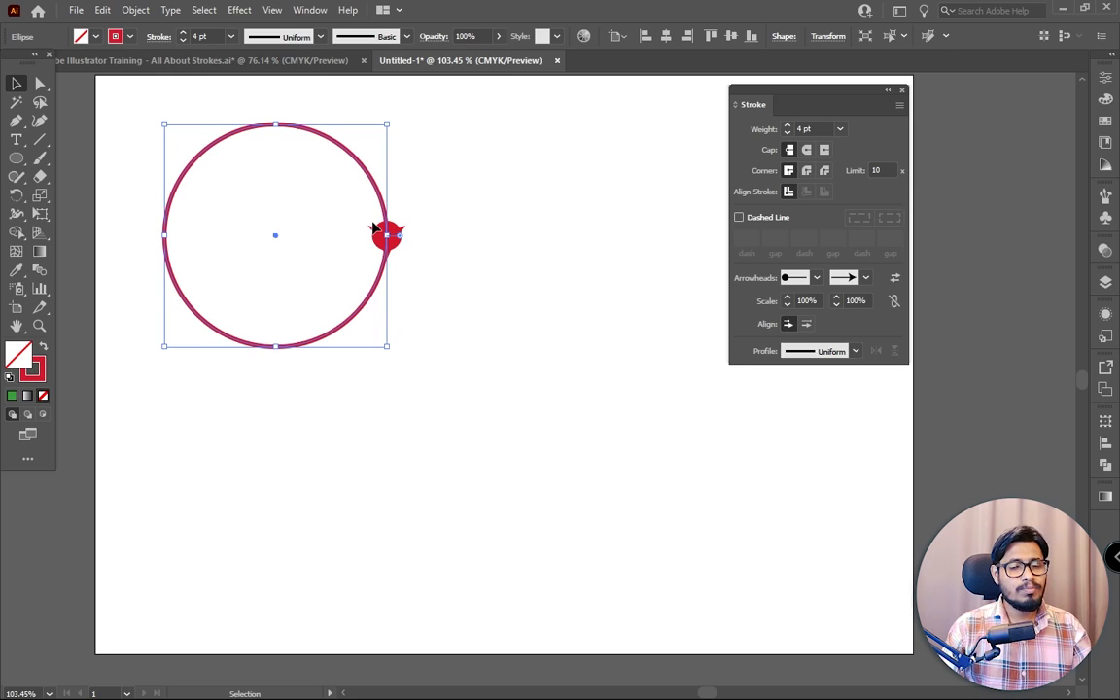
pyautogui.click(806, 324)
pyautogui.click(545, 275)
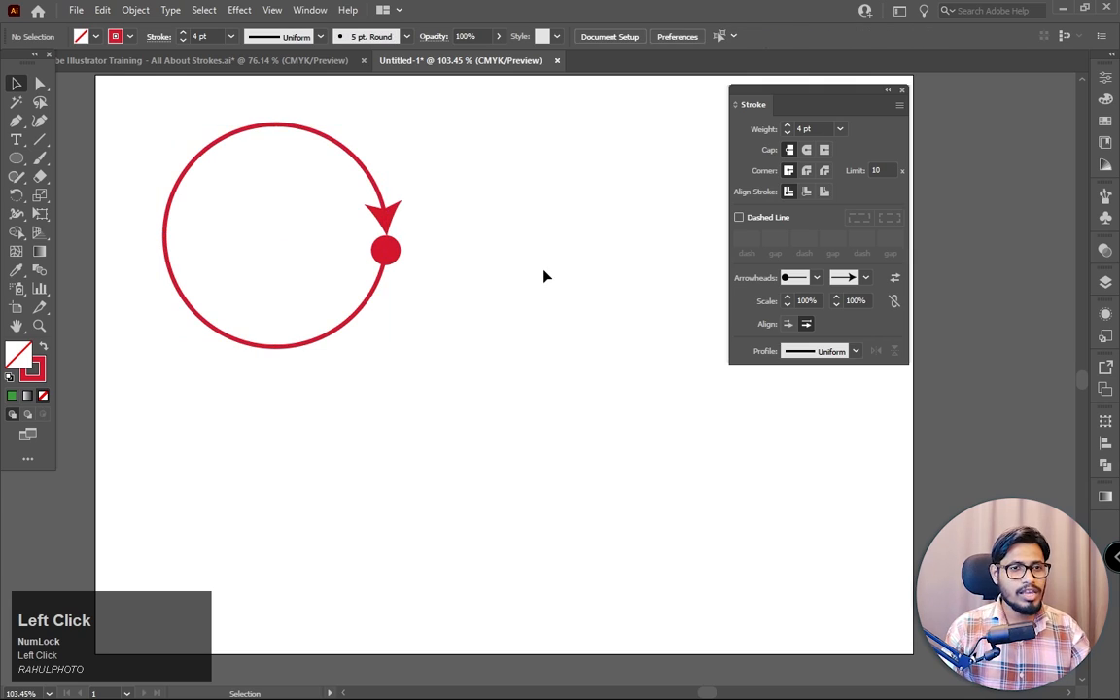
# Step: Delete the circle with arrowheads and shift the Stroke panel toward the artboard's outer edge
pyautogui.moveTo(497, 154); pyautogui.dragTo(298, 386)
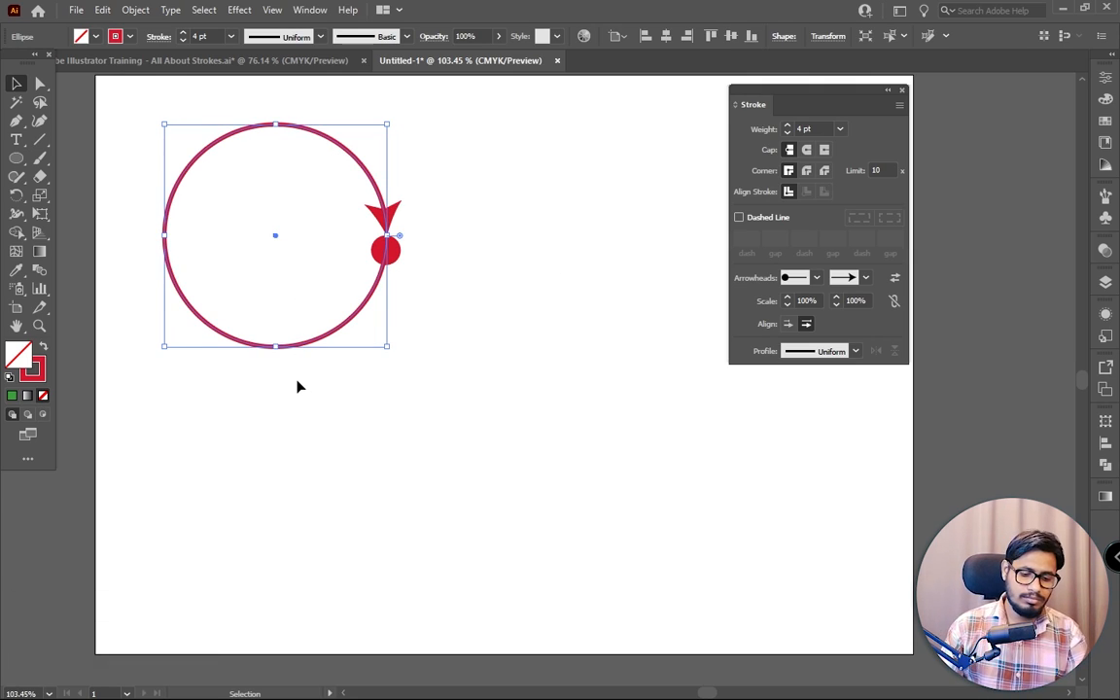
pyautogui.press('Delete')
pyautogui.moveTo(831, 98); pyautogui.dragTo(877, 94)
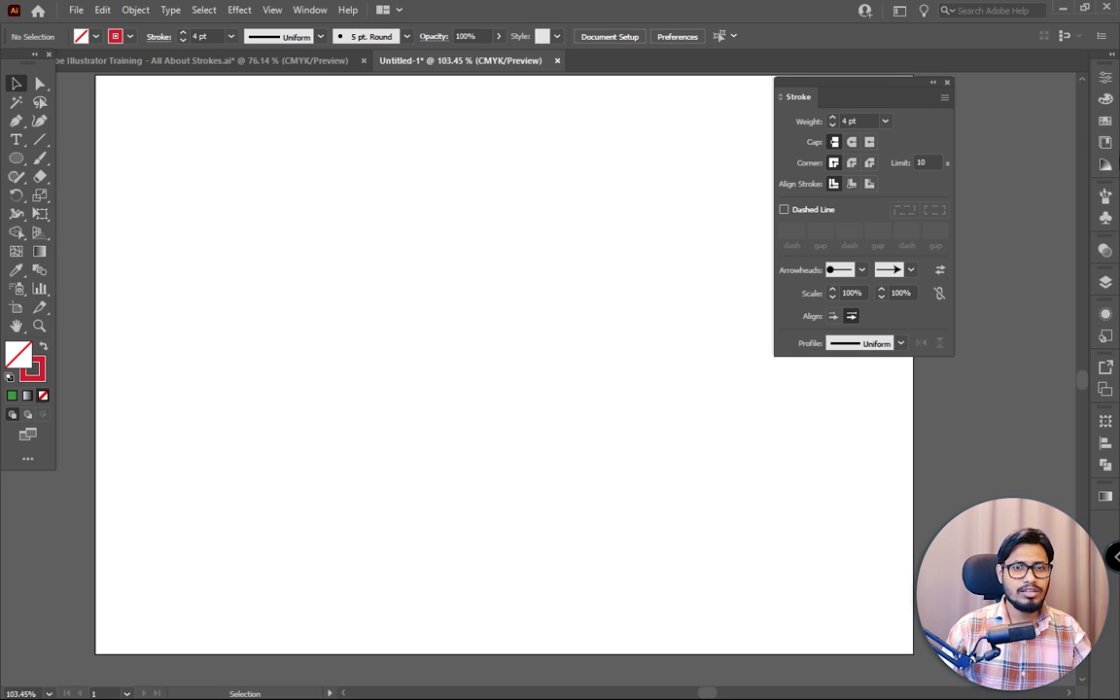
# Step: Float the Brushes panel beside the Stroke panel and enlarge it so all its brushes are accessible
pyautogui.click(1105, 196)
pyautogui.moveTo(942, 196)
pyautogui.mouseDown()
pyautogui.moveTo(747, 204)
pyautogui.moveTo(616, 149)
pyautogui.mouseUp()
pyautogui.moveTo(667, 204); pyautogui.dragTo(667, 281)
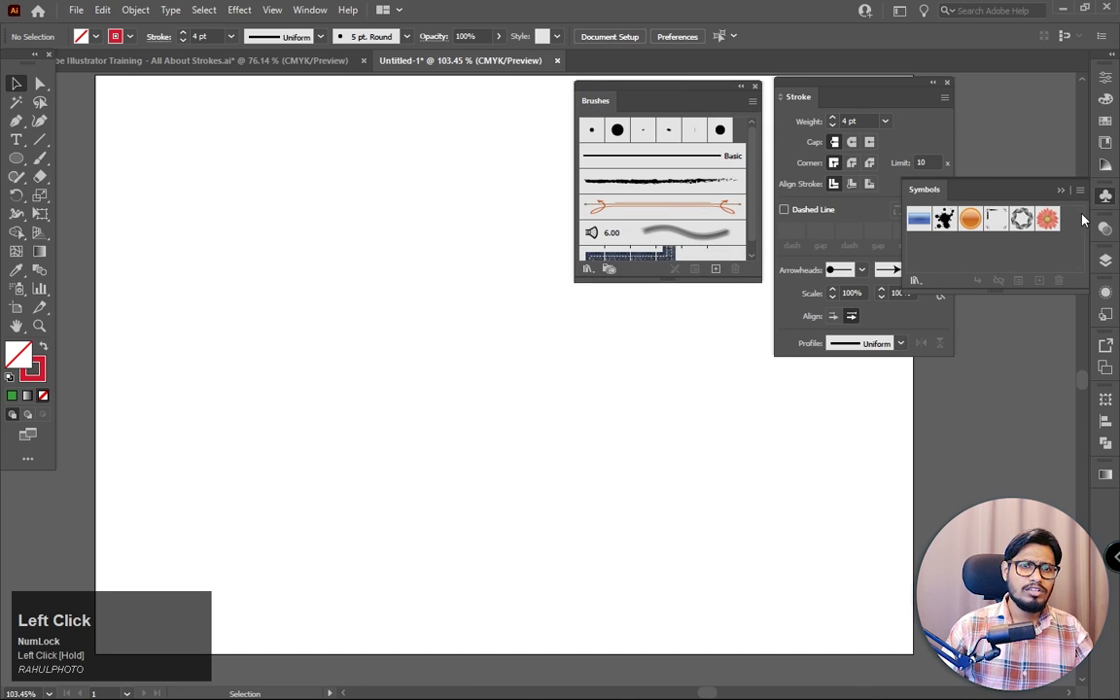
pyautogui.click(812, 115)
pyautogui.moveTo(813, 97)
pyautogui.mouseDown()
pyautogui.moveTo(885, 92)
pyautogui.moveTo(906, 106)
pyautogui.mouseUp()
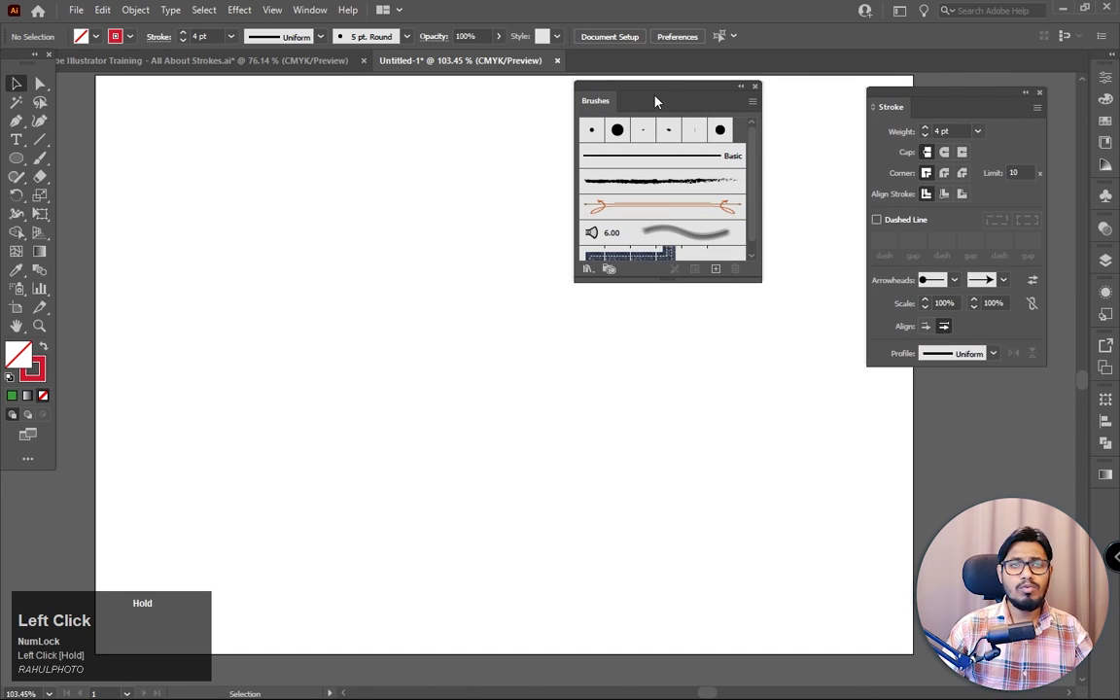
pyautogui.moveTo(656, 100); pyautogui.dragTo(797, 106)
pyautogui.moveTo(800, 283); pyautogui.dragTo(815, 348)
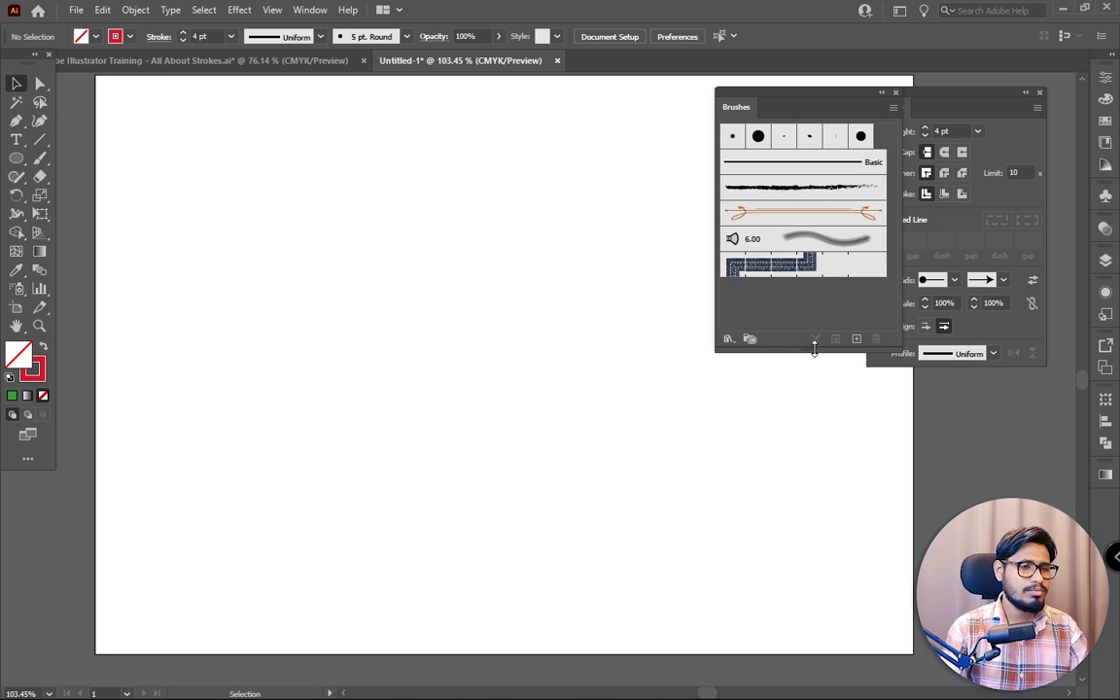
# Step: Paint a wavy red 1 pt stroke across the artboard using the Paintbrush tool and the rough charcoal brush
pyautogui.rightClick(39, 159)
pyautogui.click(86, 148)
pyautogui.click(731, 183)
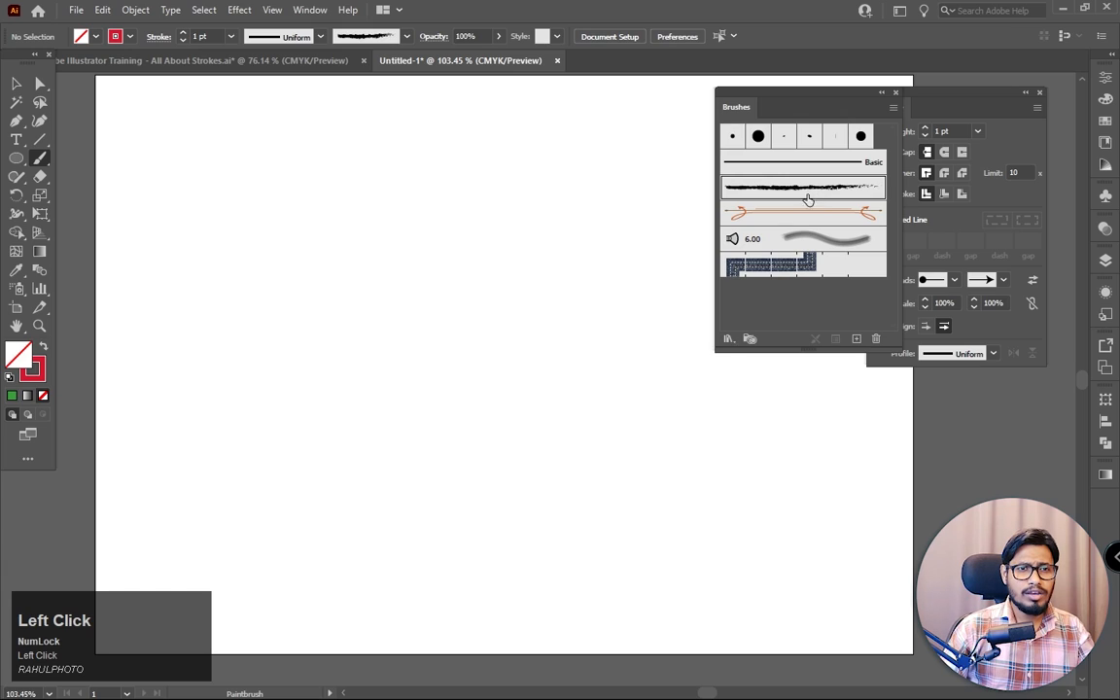
pyautogui.moveTo(221, 380)
pyautogui.mouseDown()
pyautogui.moveTo(249, 282)
pyautogui.moveTo(544, 267)
pyautogui.moveTo(533, 263)
pyautogui.mouseUp()
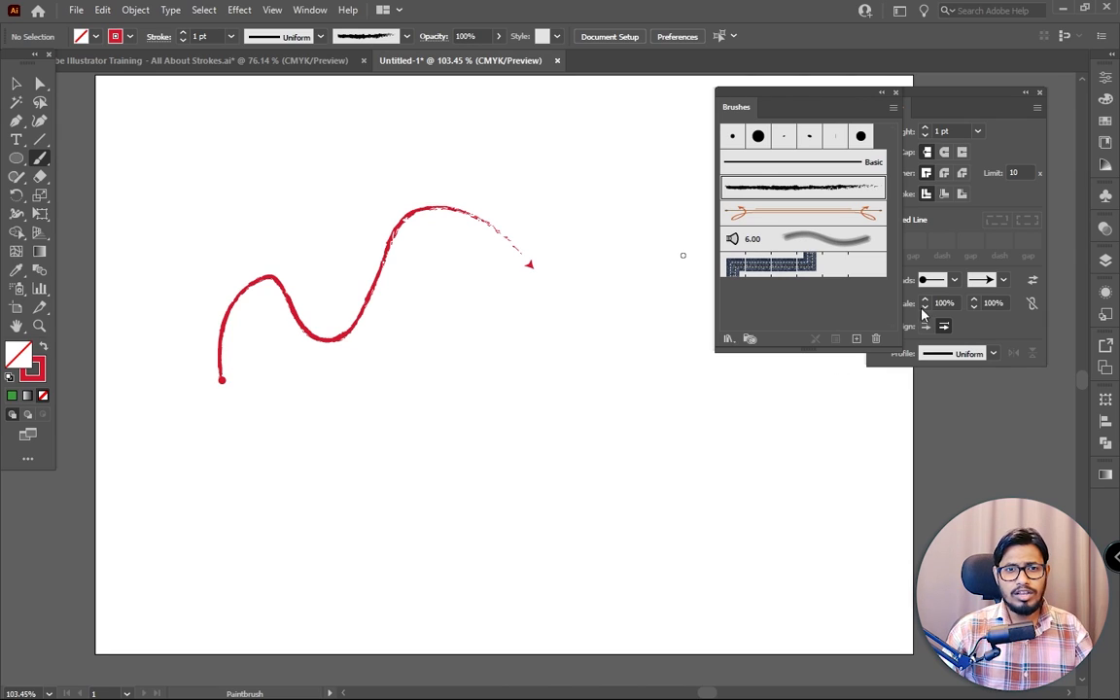
# Step: Set both the start and end arrowheads to None for new strokes
pyautogui.click(1009, 339)
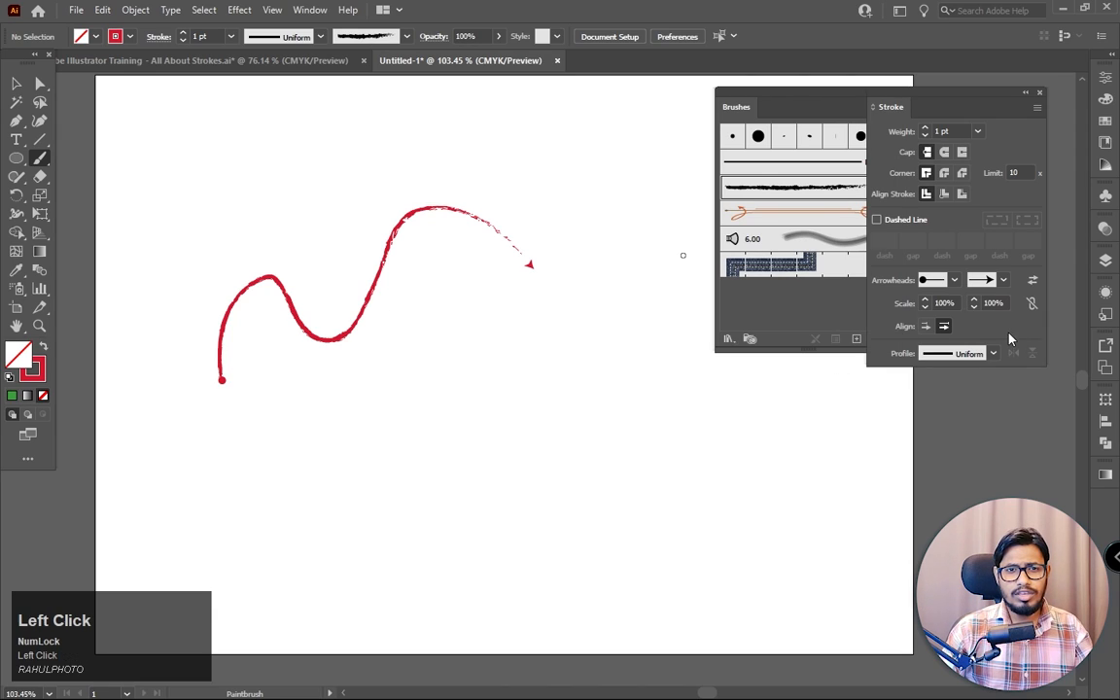
pyautogui.click(955, 282)
pyautogui.moveTo(952, 426); pyautogui.dragTo(952, 309)
pyautogui.click(887, 306)
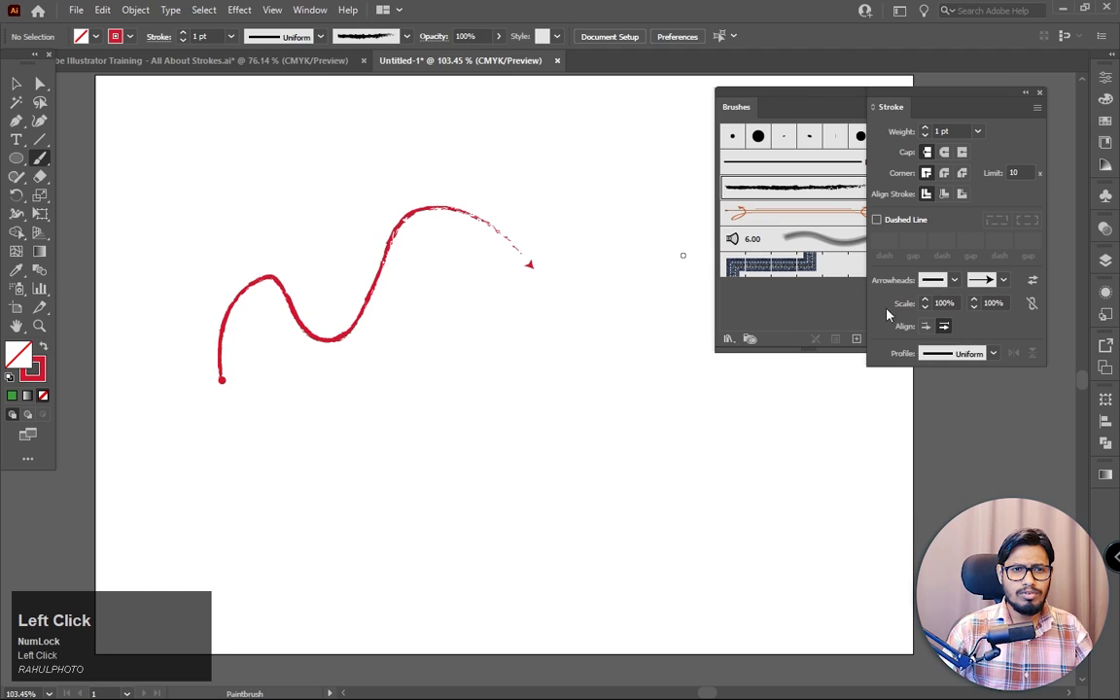
pyautogui.click(1003, 281)
pyautogui.scroll(1, 1002, 345)
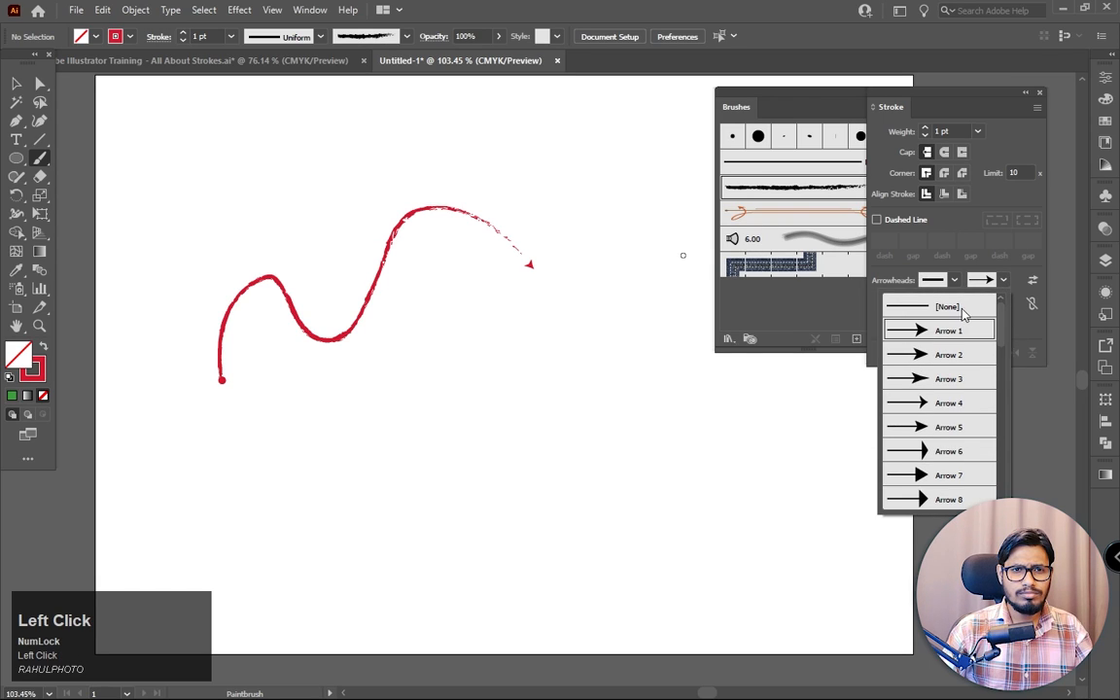
pyautogui.click(961, 306)
# Step: Select and delete the wavy charcoal stroke from the artboard
pyautogui.click(16, 83)
pyautogui.moveTo(582, 201); pyautogui.dragTo(243, 404)
pyautogui.press('Delete')
# Step: Activate the Paintbrush tool with the 6.00 bristle brush
pyautogui.click(39, 156)
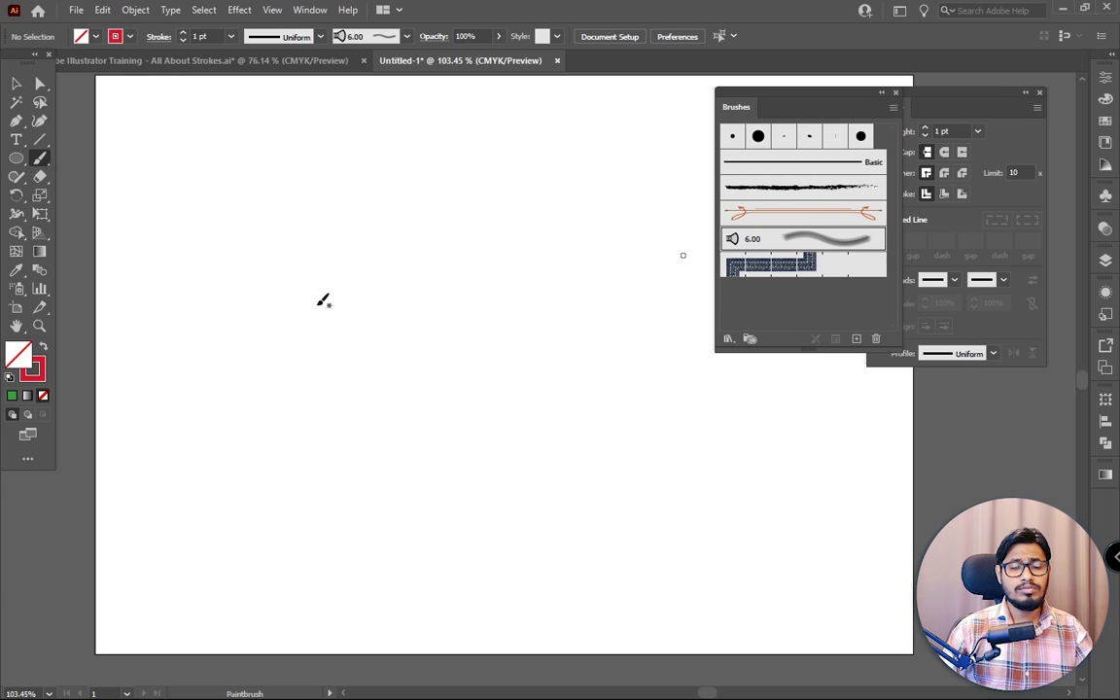
pyautogui.click(807, 187)
pyautogui.moveTo(467, 254); pyautogui.dragTo(665, 267)
pyautogui.hotkey('ctrl', 'z')
# Step: Paint a wavy stroke with the charcoal art brush and another below it with the small round calligraphic brush
pyautogui.click(827, 180)
pyautogui.click(815, 162)
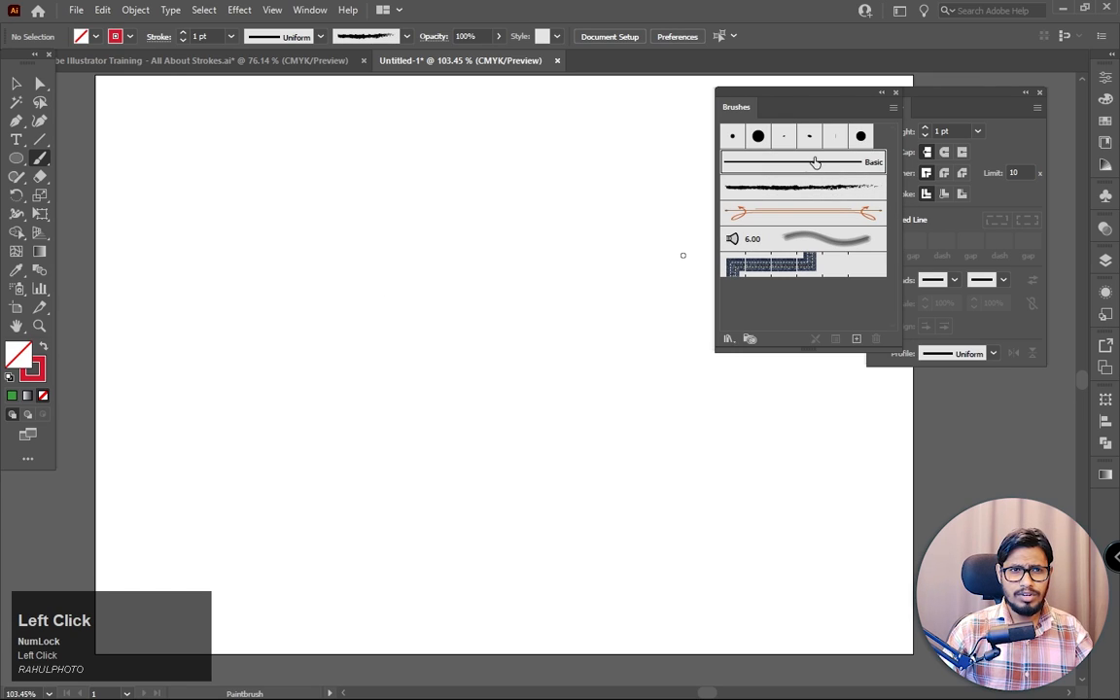
pyautogui.moveTo(261, 346)
pyautogui.mouseDown()
pyautogui.moveTo(426, 305)
pyautogui.moveTo(523, 257)
pyautogui.mouseUp()
pyautogui.click(732, 135)
pyautogui.moveTo(228, 401)
pyautogui.mouseDown()
pyautogui.moveTo(253, 385)
pyautogui.moveTo(411, 379)
pyautogui.moveTo(486, 360)
pyautogui.mouseUp()
# Step: Paint several loose overlapping strokes across the artboard with the 6.00 bristle brush, and delete all artwork
pyautogui.click(820, 245)
pyautogui.moveTo(206, 254)
pyautogui.mouseDown()
pyautogui.moveTo(231, 226)
pyautogui.moveTo(515, 209)
pyautogui.mouseUp()
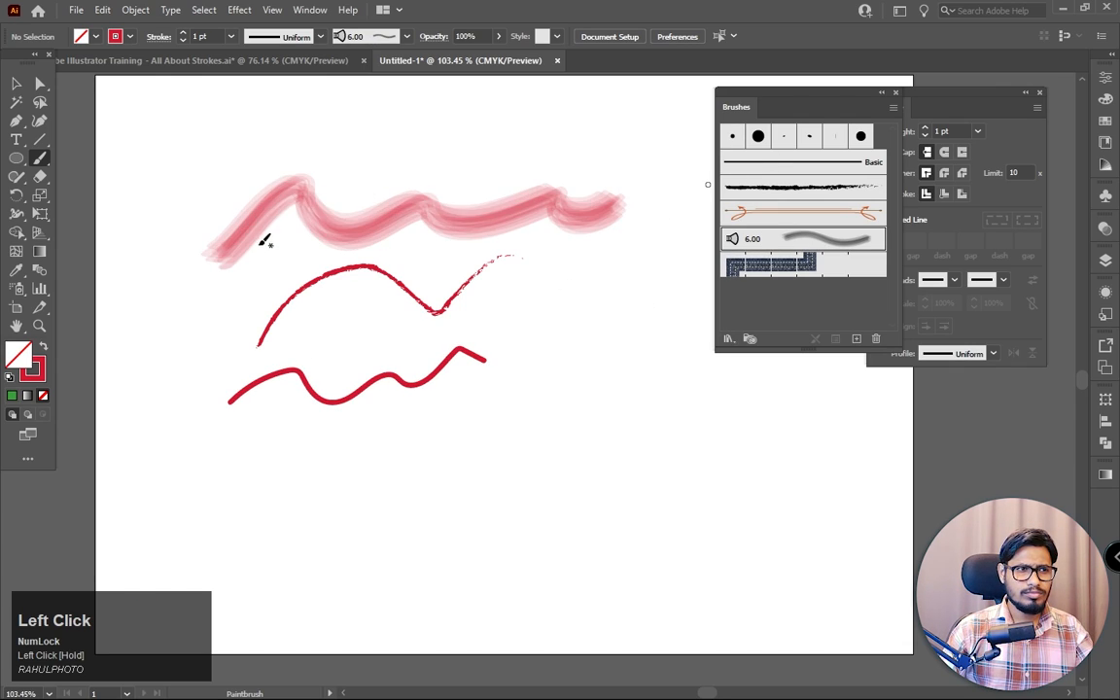
pyautogui.moveTo(180, 216)
pyautogui.mouseDown()
pyautogui.moveTo(237, 182)
pyautogui.moveTo(352, 172)
pyautogui.moveTo(562, 202)
pyautogui.moveTo(531, 221)
pyautogui.moveTo(487, 219)
pyautogui.moveTo(451, 184)
pyautogui.moveTo(375, 195)
pyautogui.moveTo(302, 220)
pyautogui.moveTo(271, 265)
pyautogui.mouseUp()
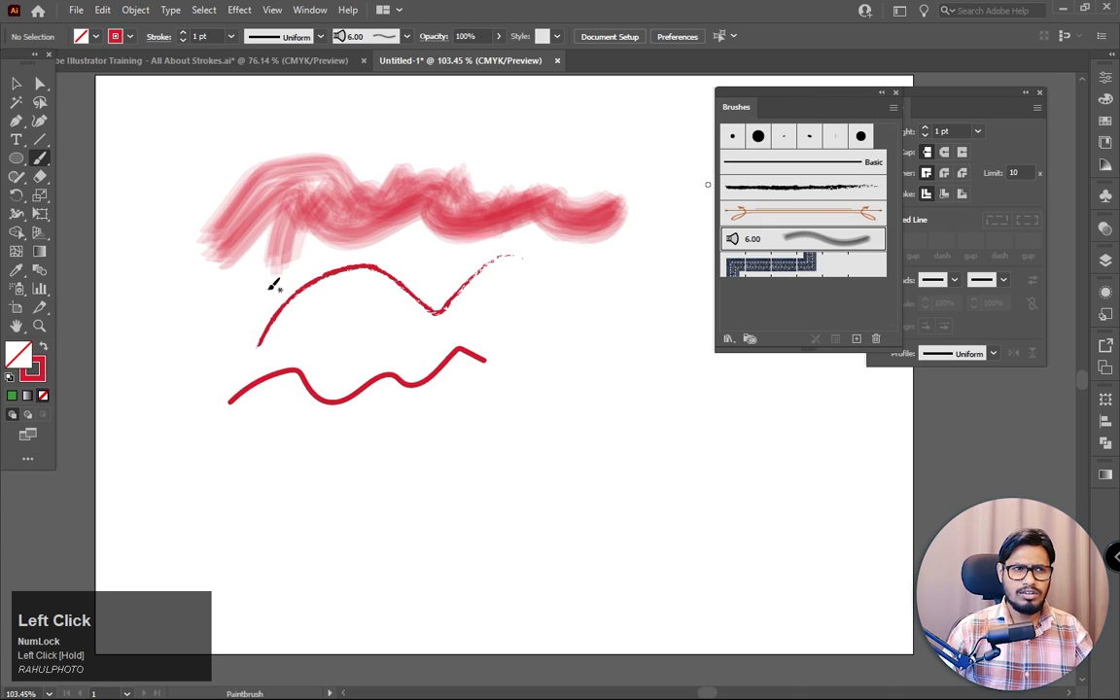
pyautogui.moveTo(142, 402)
pyautogui.mouseDown()
pyautogui.moveTo(175, 342)
pyautogui.moveTo(210, 371)
pyautogui.moveTo(348, 328)
pyautogui.moveTo(419, 387)
pyautogui.mouseUp()
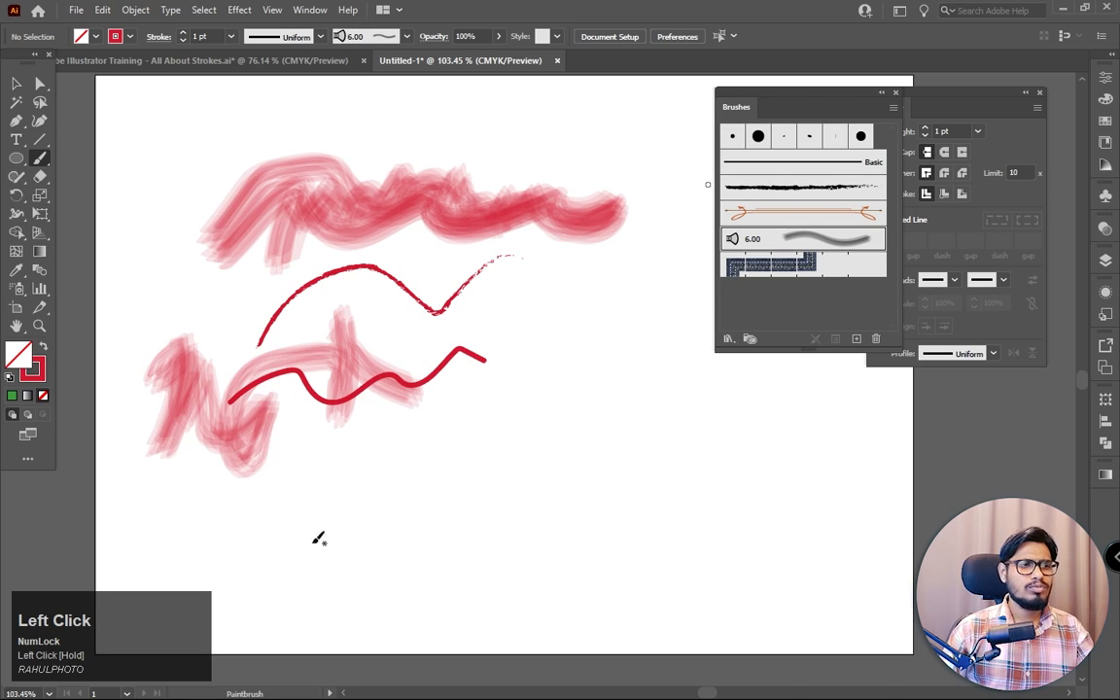
pyautogui.moveTo(277, 560)
pyautogui.mouseDown()
pyautogui.moveTo(438, 395)
pyautogui.moveTo(362, 509)
pyautogui.mouseUp()
pyautogui.moveTo(440, 496)
pyautogui.mouseDown()
pyautogui.moveTo(592, 464)
pyautogui.moveTo(667, 430)
pyautogui.moveTo(702, 449)
pyautogui.mouseUp()
pyautogui.moveTo(523, 234)
pyautogui.mouseDown()
pyautogui.moveTo(537, 219)
pyautogui.moveTo(638, 308)
pyautogui.moveTo(689, 258)
pyautogui.mouseUp()
pyautogui.hotkey('ctrl', 'a')
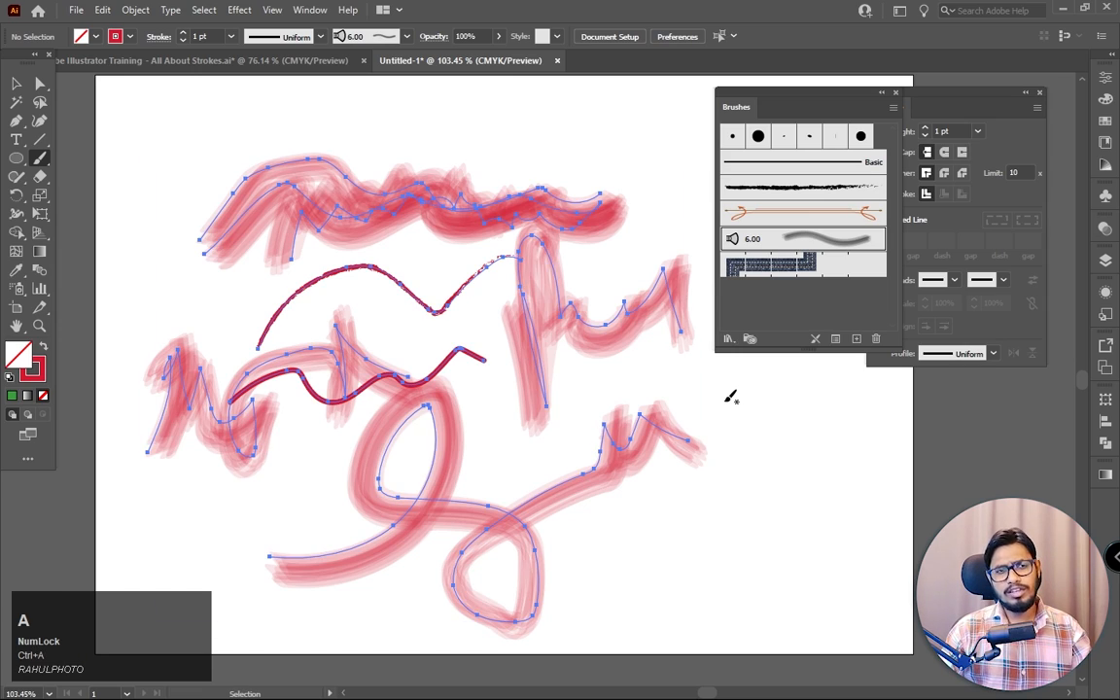
pyautogui.press('Delete')
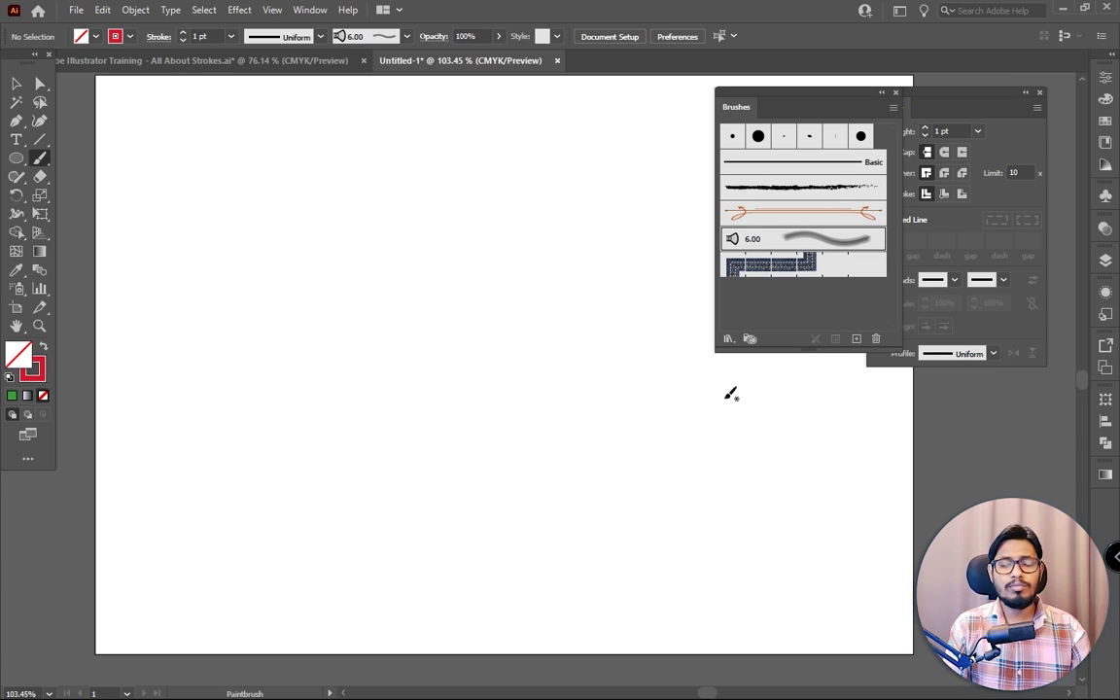
# Step: Dock the floating toolbar at the window's edge and move the Brushes panel aside to free the artboard
pyautogui.moveTo(18, 72); pyautogui.dragTo(4, 90)
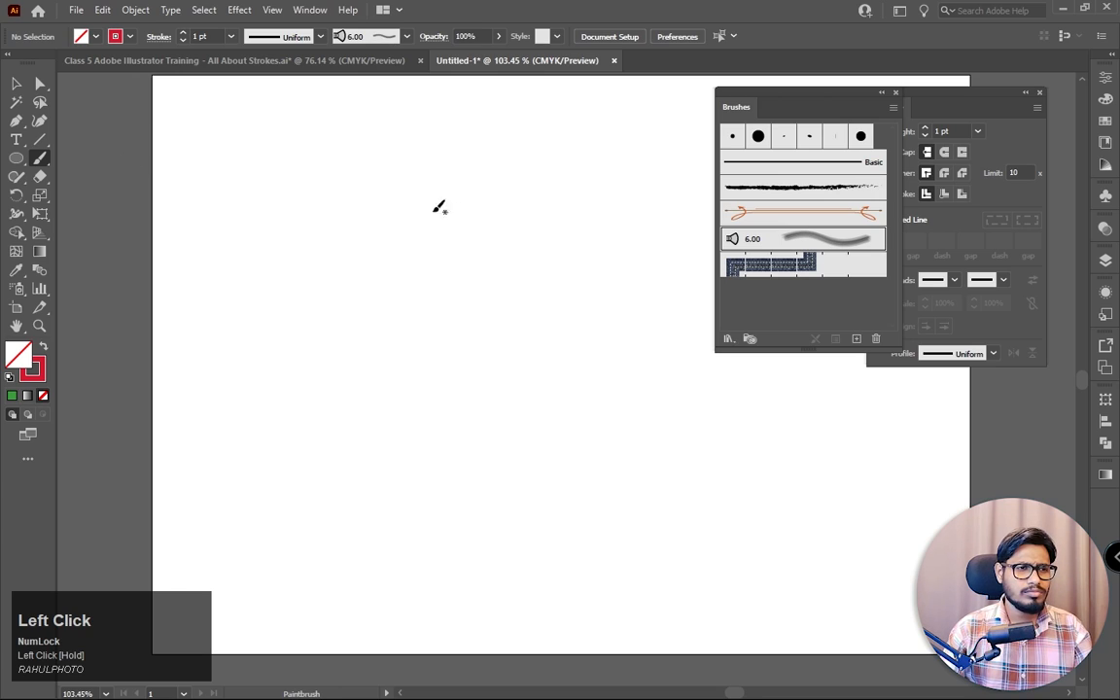
pyautogui.press('space')
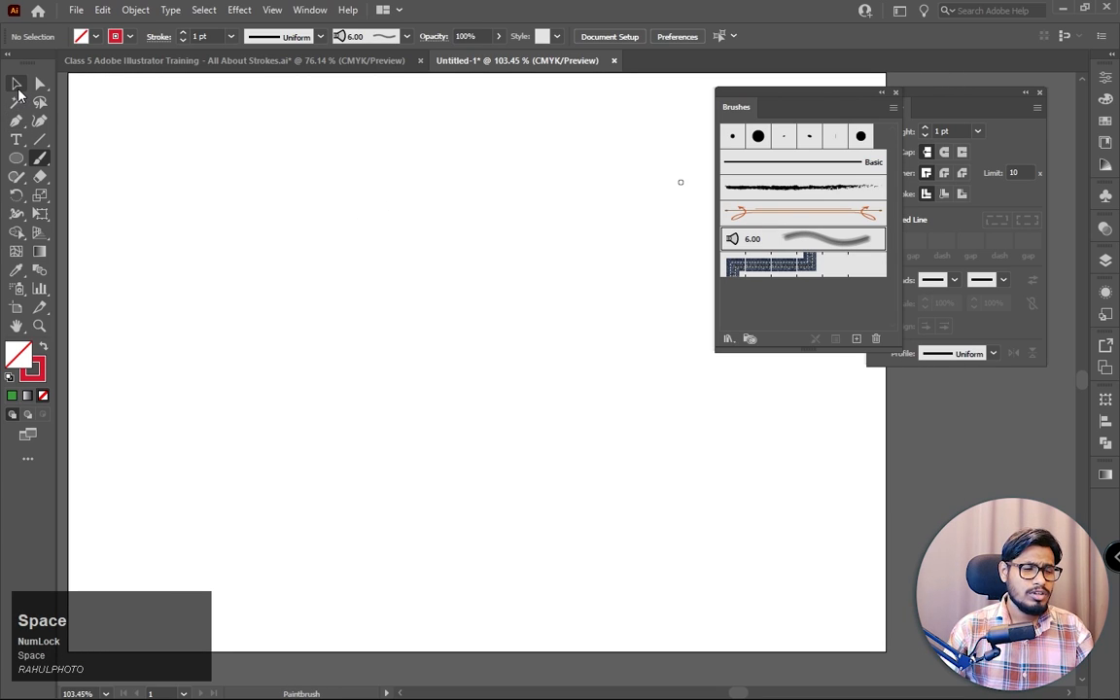
pyautogui.moveTo(751, 91); pyautogui.dragTo(826, 91)
# Step: Paint one freehand stroke each with the 5 pt. Oval and Touch Calligraphic brushes, and delete both strokes
pyautogui.click(884, 138)
pyautogui.moveTo(187, 326)
pyautogui.mouseDown()
pyautogui.moveTo(280, 286)
pyautogui.moveTo(483, 252)
pyautogui.mouseUp()
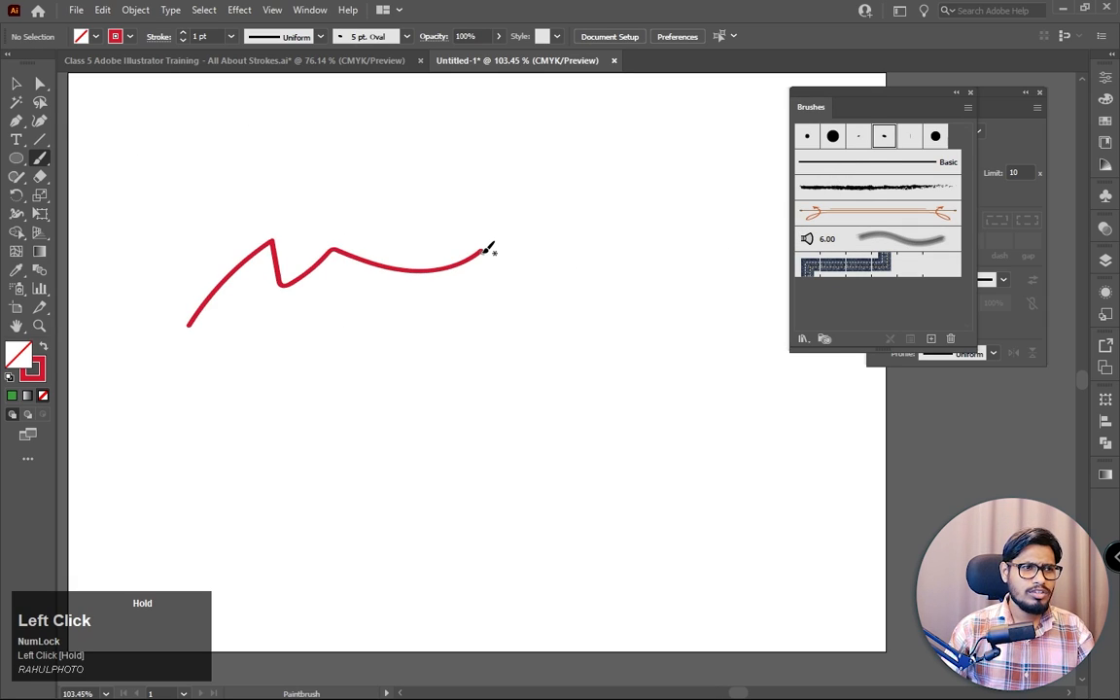
pyautogui.click(935, 136)
pyautogui.moveTo(369, 364)
pyautogui.mouseDown()
pyautogui.moveTo(566, 243)
pyautogui.moveTo(642, 292)
pyautogui.moveTo(721, 251)
pyautogui.mouseUp()
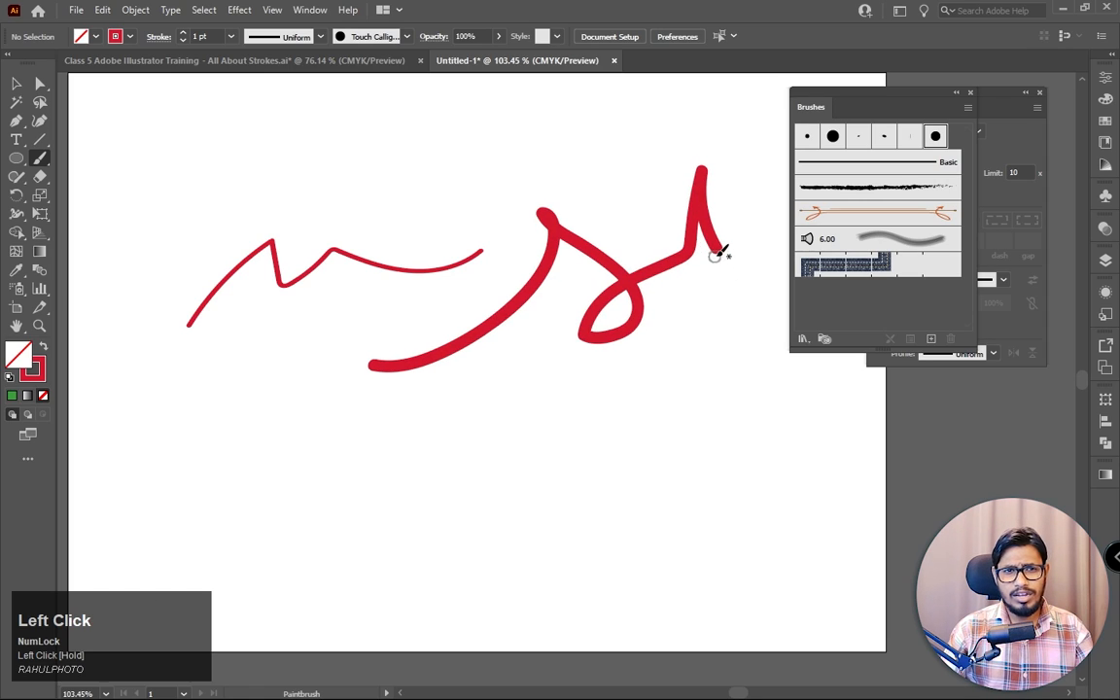
pyautogui.hotkey('ctrl', 'a')
pyautogui.press('Delete')
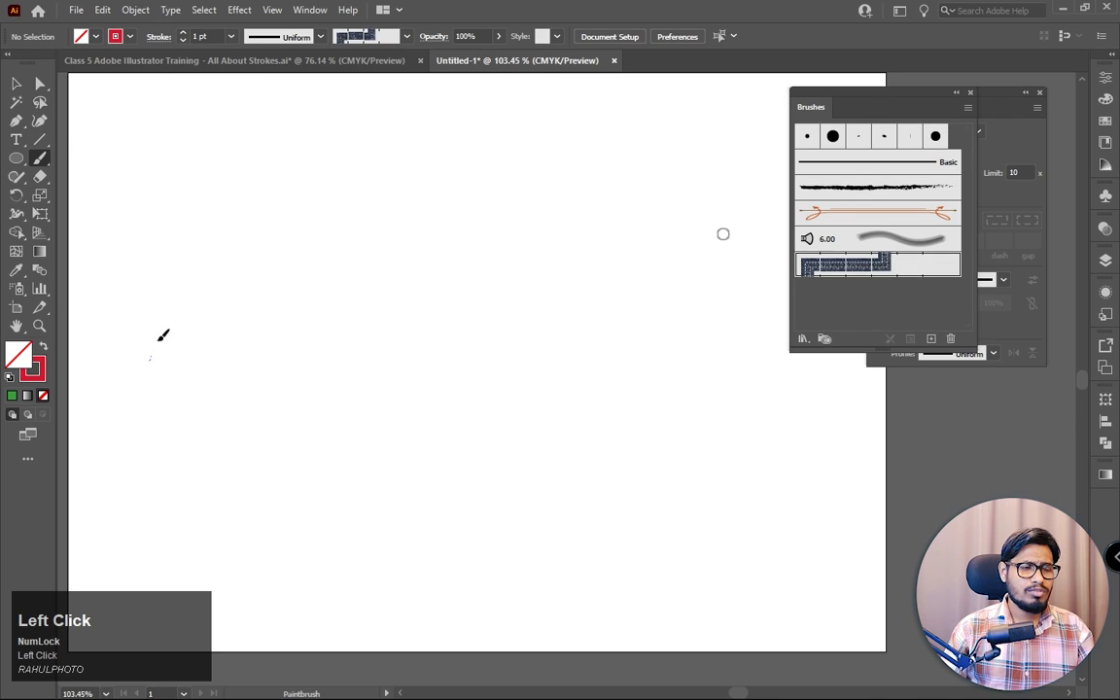
# Step: Paint a wavy stroke with the denim seam pattern brush, and delete it
pyautogui.moveTo(437, 249); pyautogui.dragTo(561, 261)
pyautogui.press('z')
pyautogui.moveTo(487, 220)
pyautogui.mouseDown()
pyautogui.moveTo(730, 337)
pyautogui.moveTo(440, 297)
pyautogui.mouseUp()
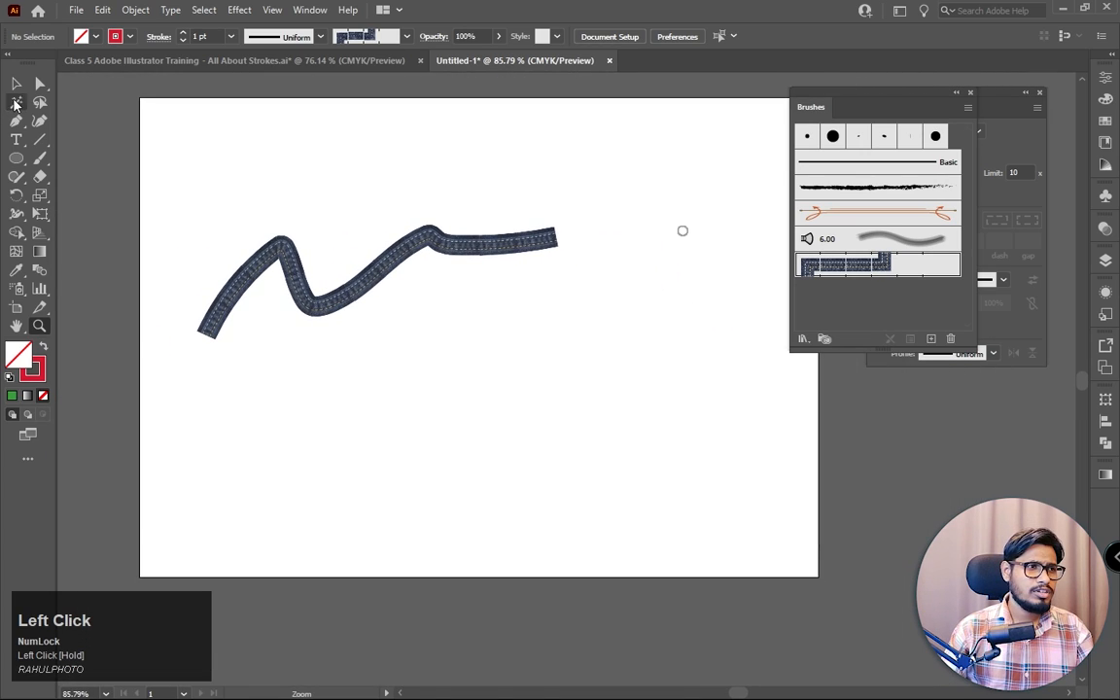
pyautogui.click(15, 86)
pyautogui.moveTo(238, 146); pyautogui.dragTo(545, 330)
pyautogui.press('Delete')
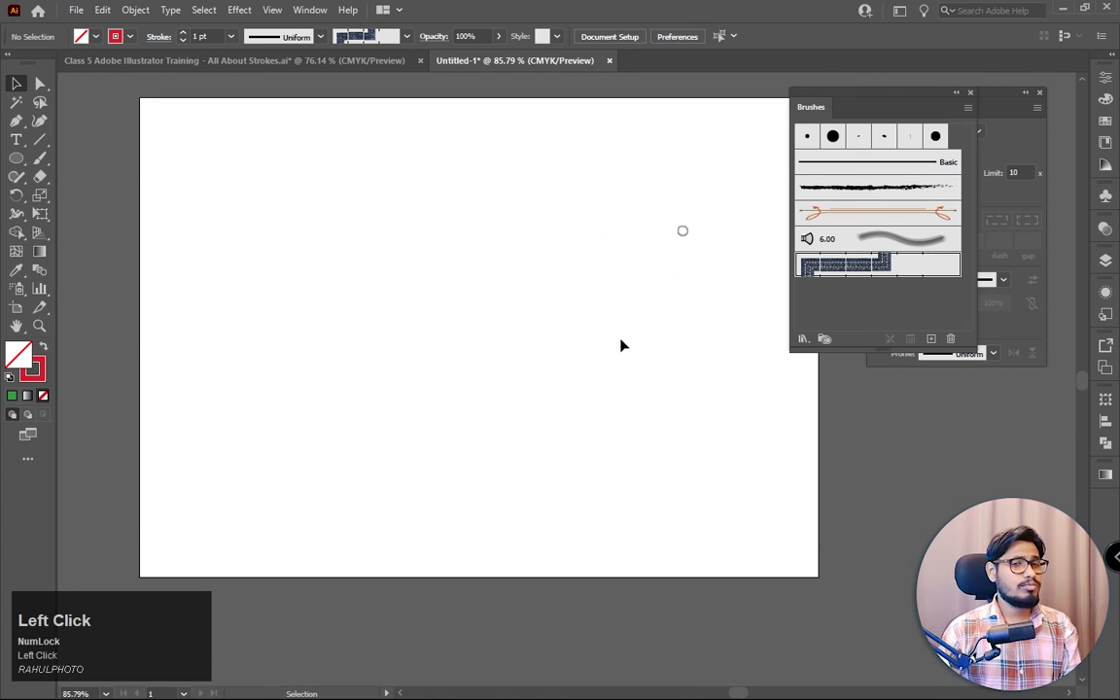
# Step: Close the Brushes and Stroke panels, and reopen the Stroke panel
pyautogui.press('space')
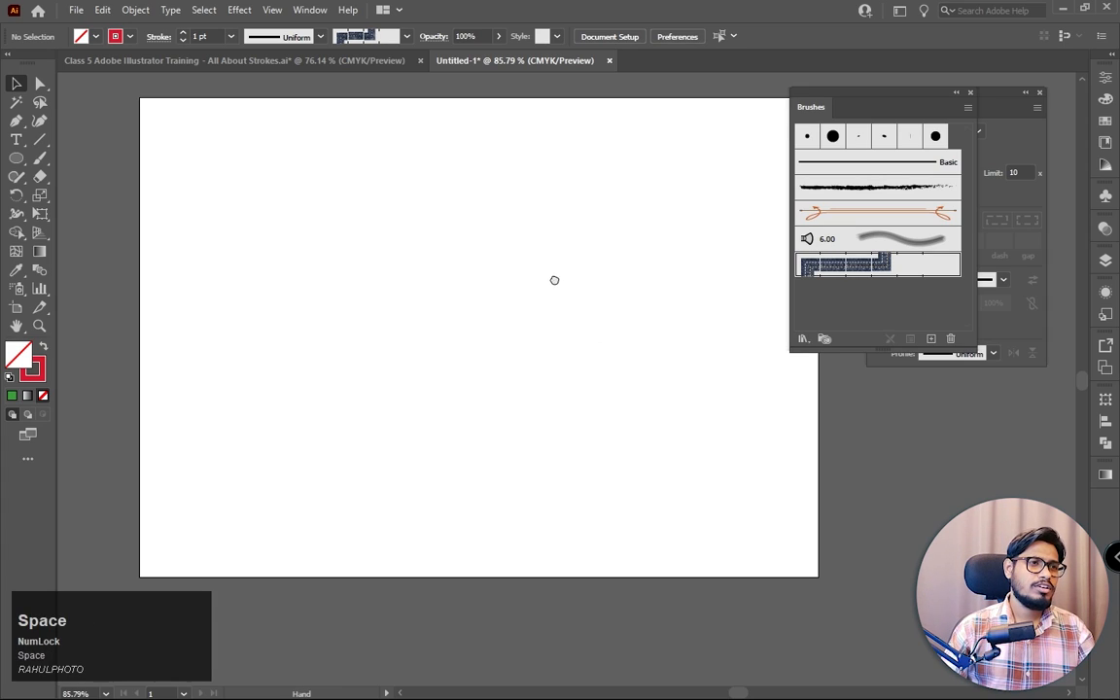
pyautogui.moveTo(558, 274); pyautogui.dragTo(551, 311)
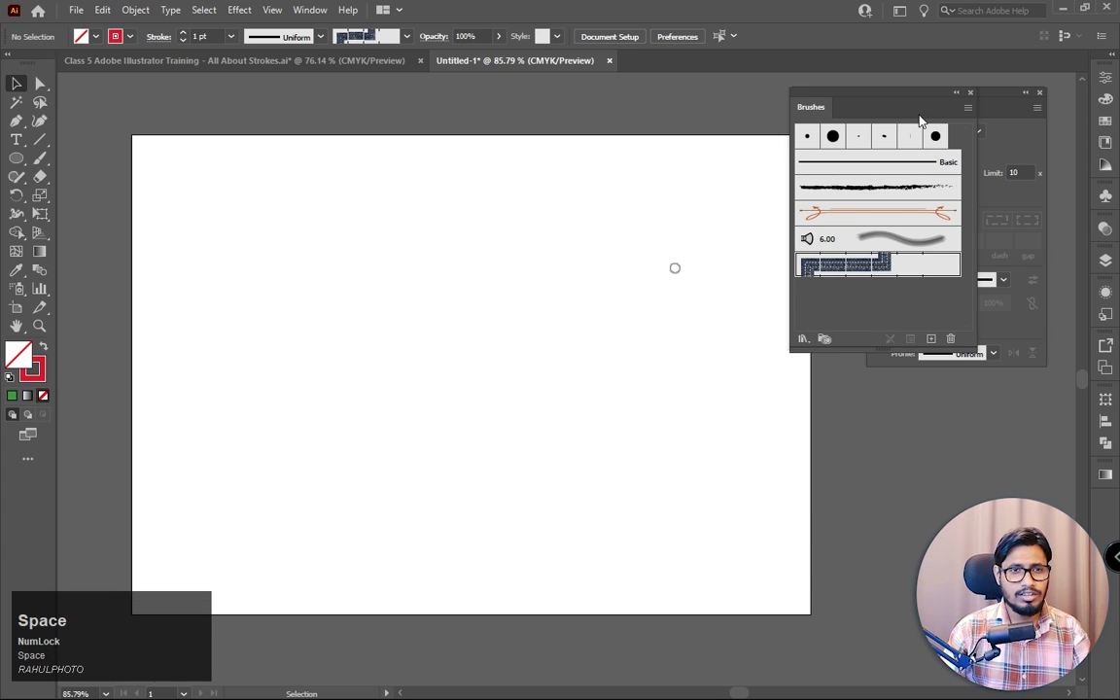
pyautogui.click(970, 93)
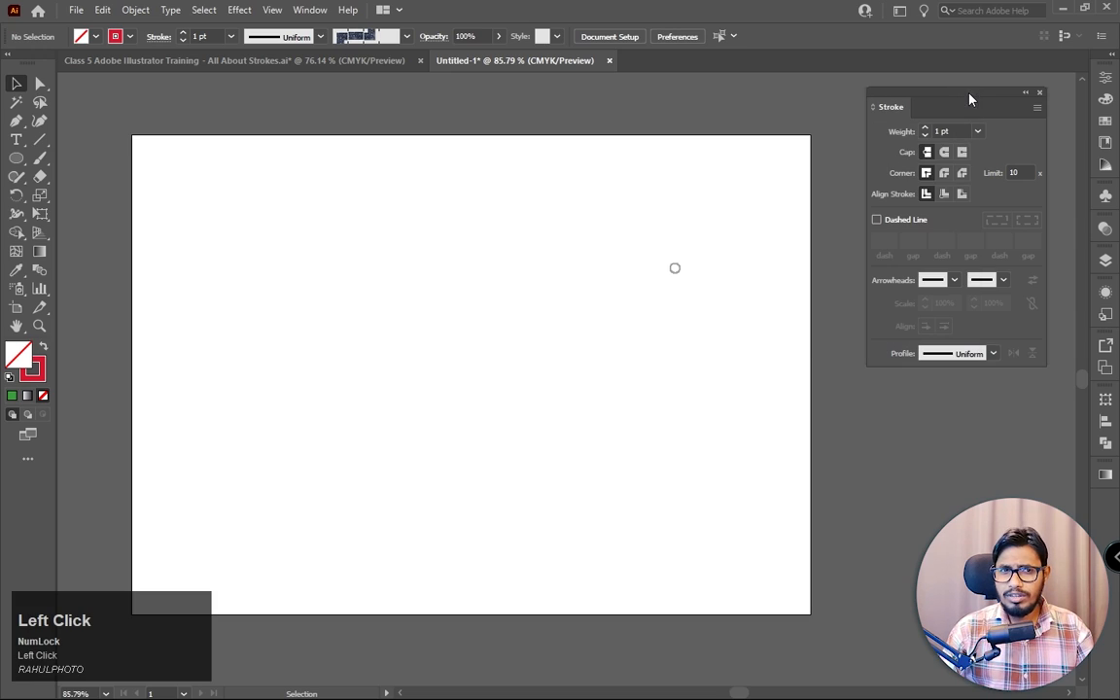
pyautogui.click(1040, 93)
pyautogui.press('space')
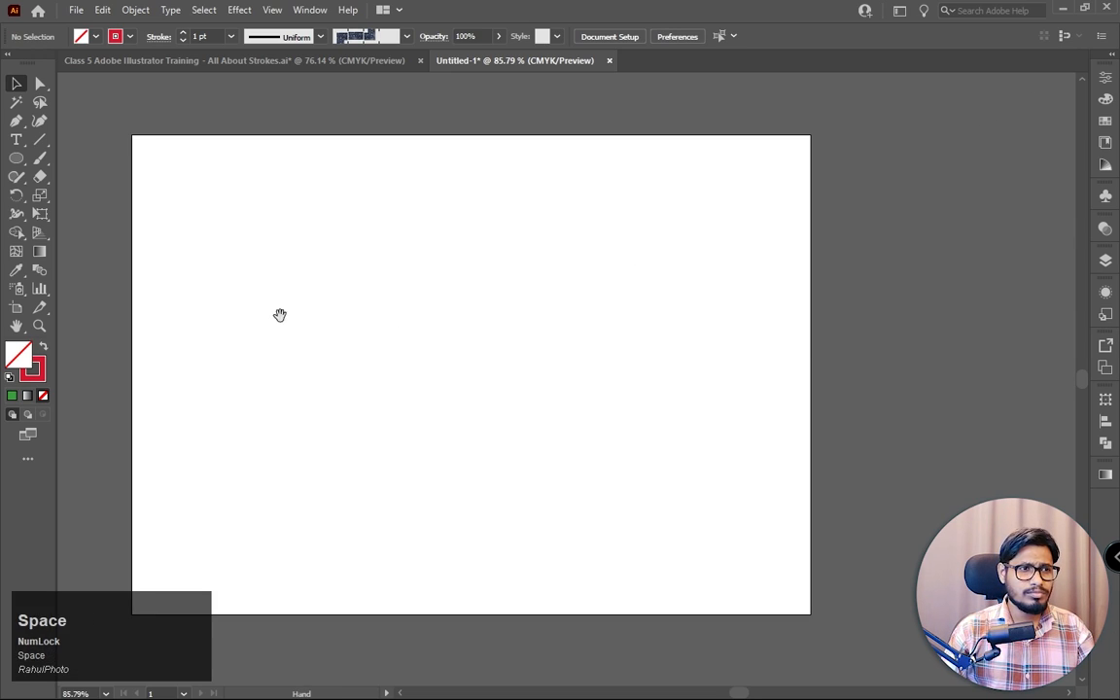
pyautogui.moveTo(273, 318); pyautogui.dragTo(325, 305)
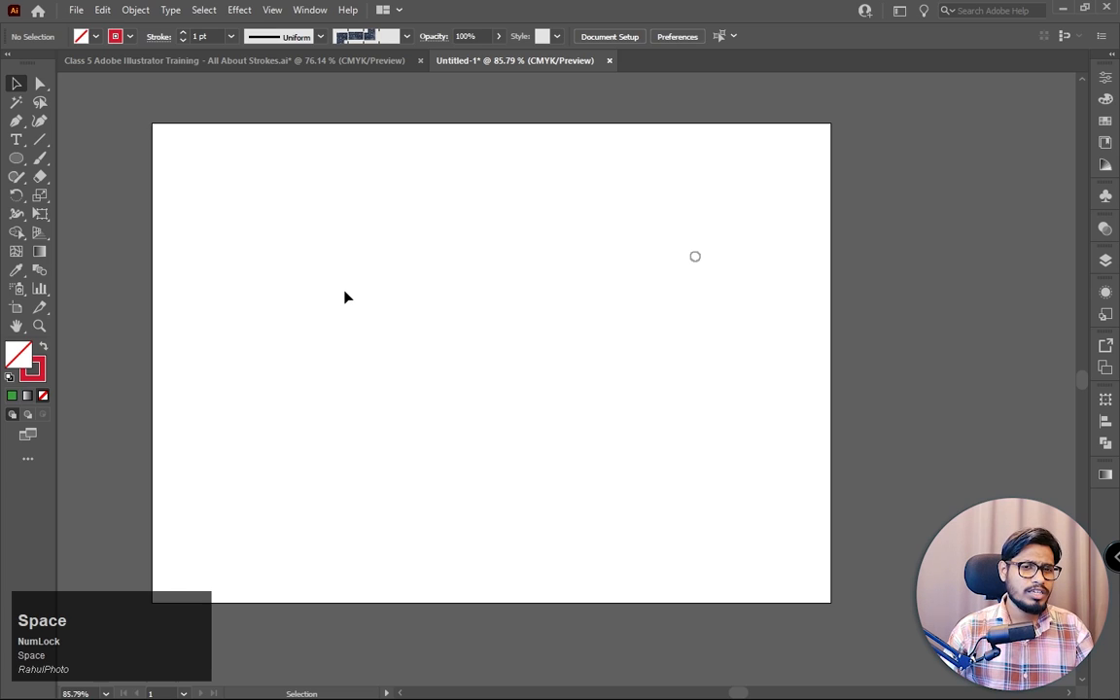
pyautogui.click(311, 10)
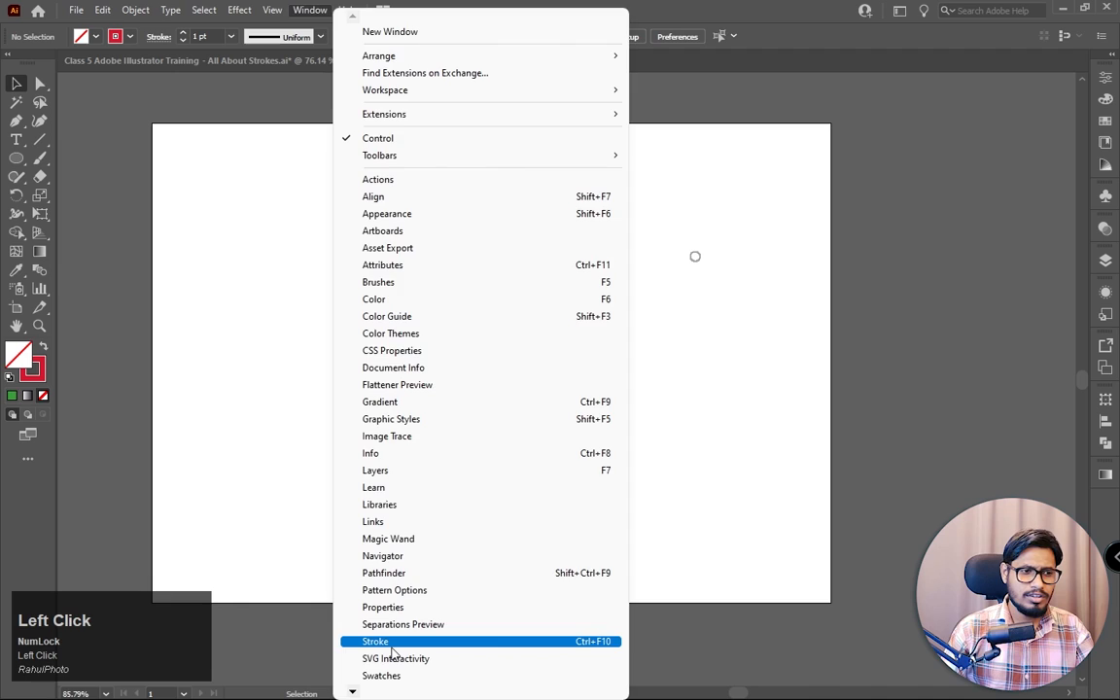
pyautogui.click(393, 643)
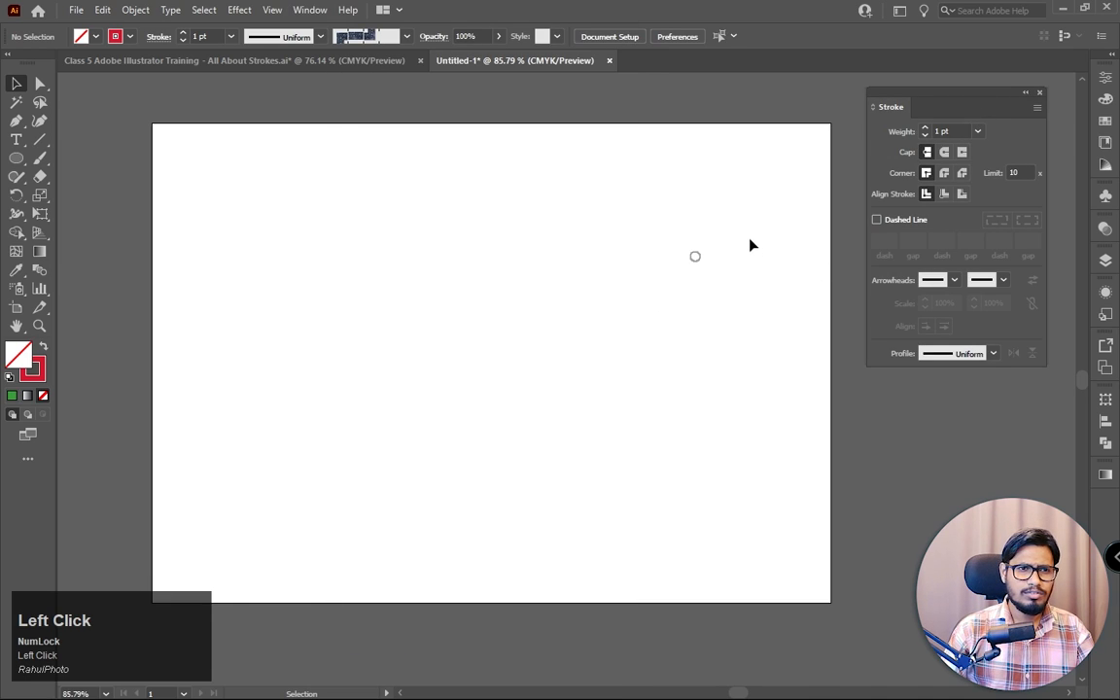
# Step: Draw a square with the Rectangle tool in the upper-left part of the artboard
pyautogui.hotkey('ctrl', '-')
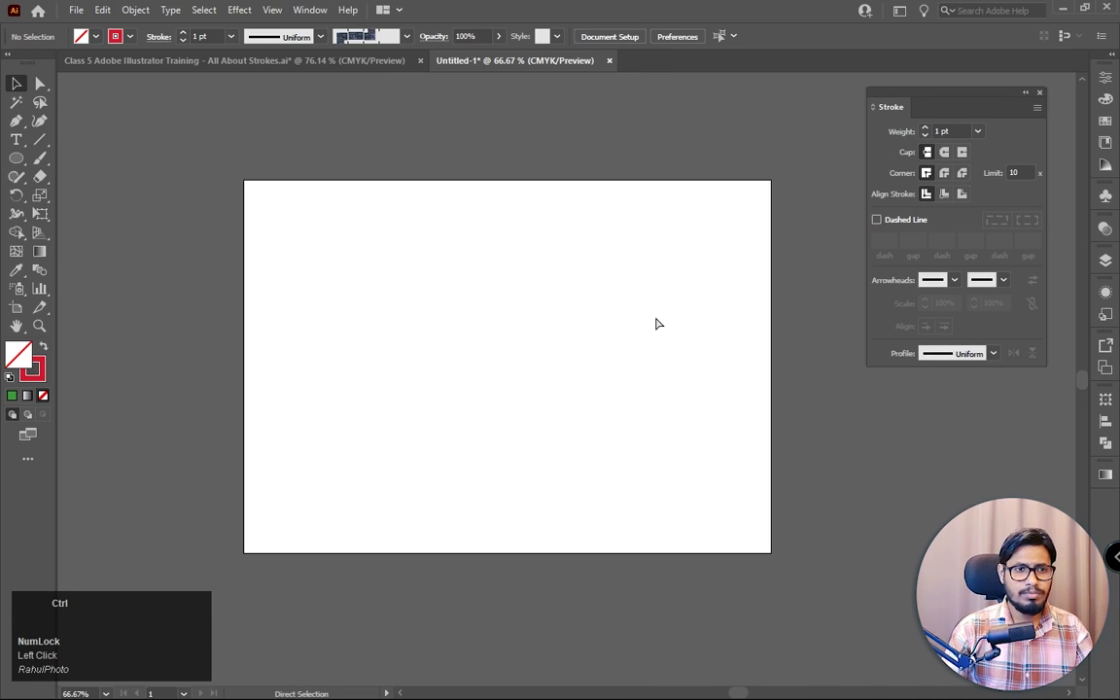
pyautogui.hotkey('ctrl', '=')
pyautogui.press('space')
pyautogui.moveTo(487, 270); pyautogui.dragTo(494, 269)
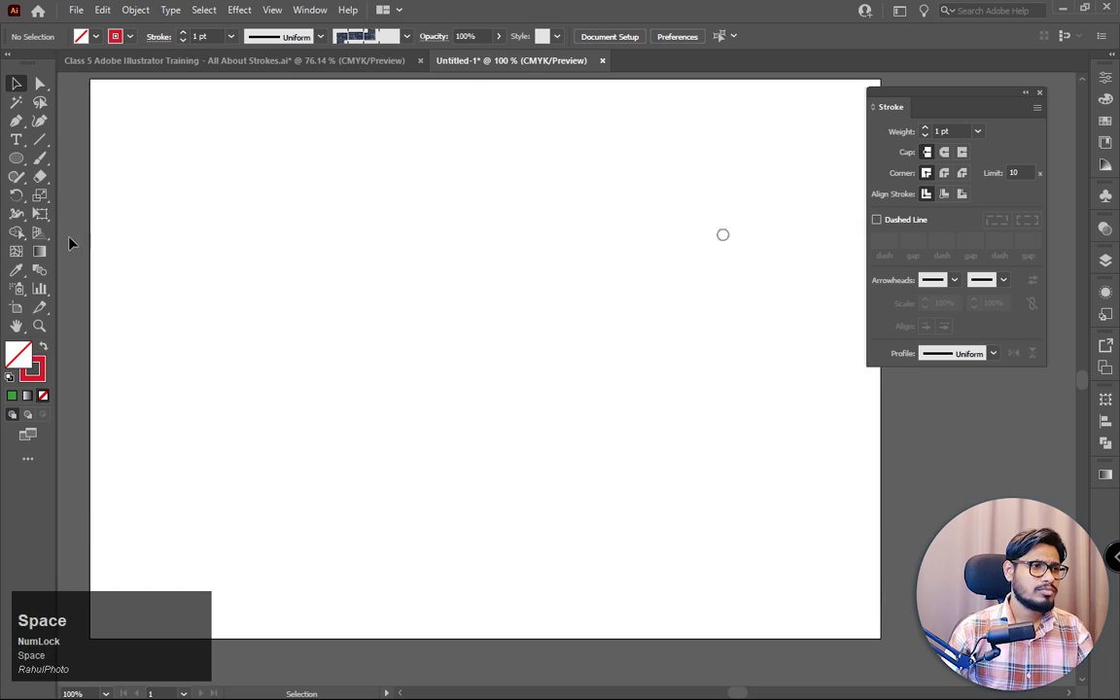
pyautogui.rightClick(17, 175)
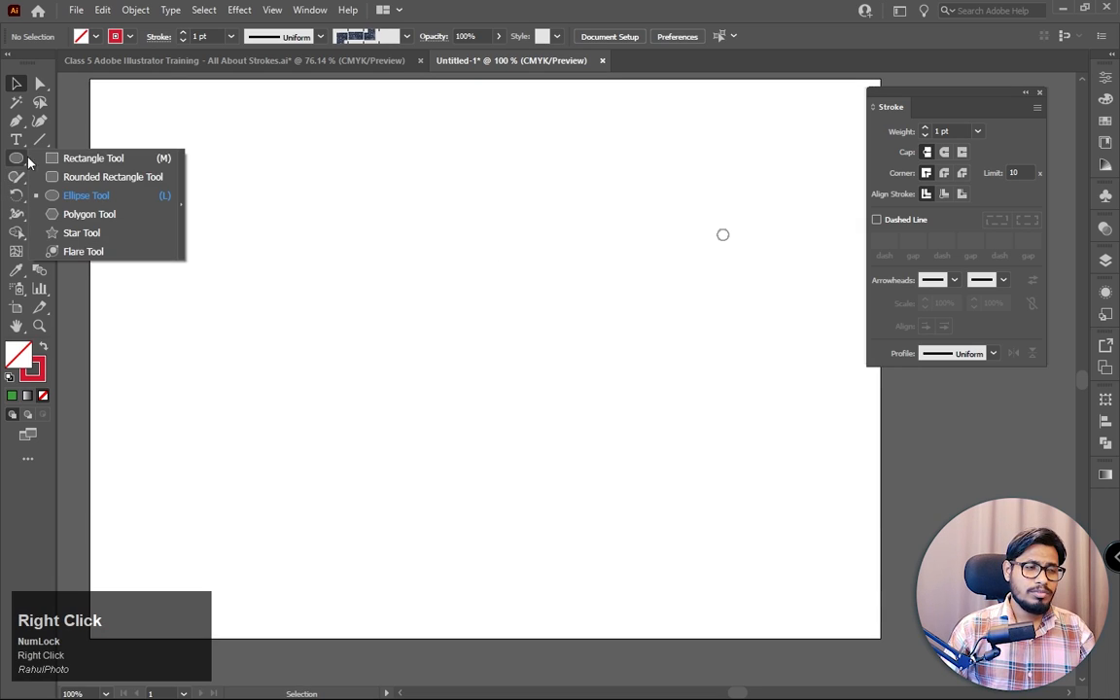
pyautogui.click(68, 158)
pyautogui.moveTo(170, 163)
pyautogui.mouseDown()
pyautogui.moveTo(353, 280)
pyautogui.moveTo(331, 323)
pyautogui.mouseUp()
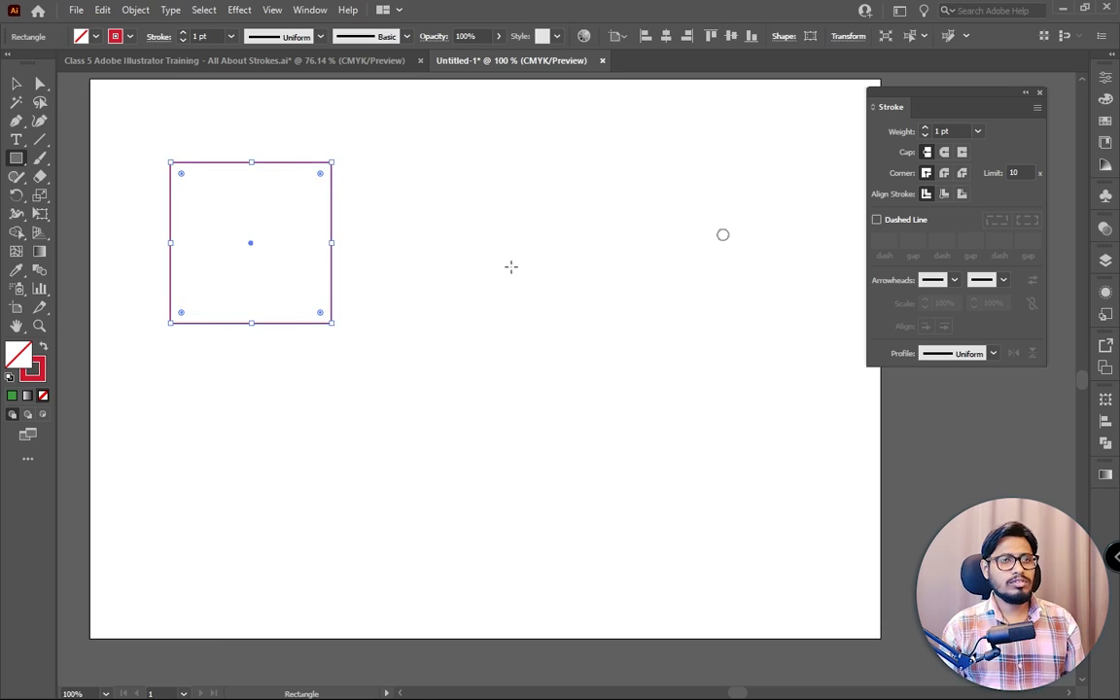
# Step: Draw a circle with the Ellipse tool beside the square, slightly larger than it
pyautogui.rightClick(21, 161)
pyautogui.click(78, 194)
pyautogui.moveTo(432, 179); pyautogui.dragTo(625, 328)
# Step: Select the square and activate the Eraser tool, with the square enlarged in view
pyautogui.click(14, 85)
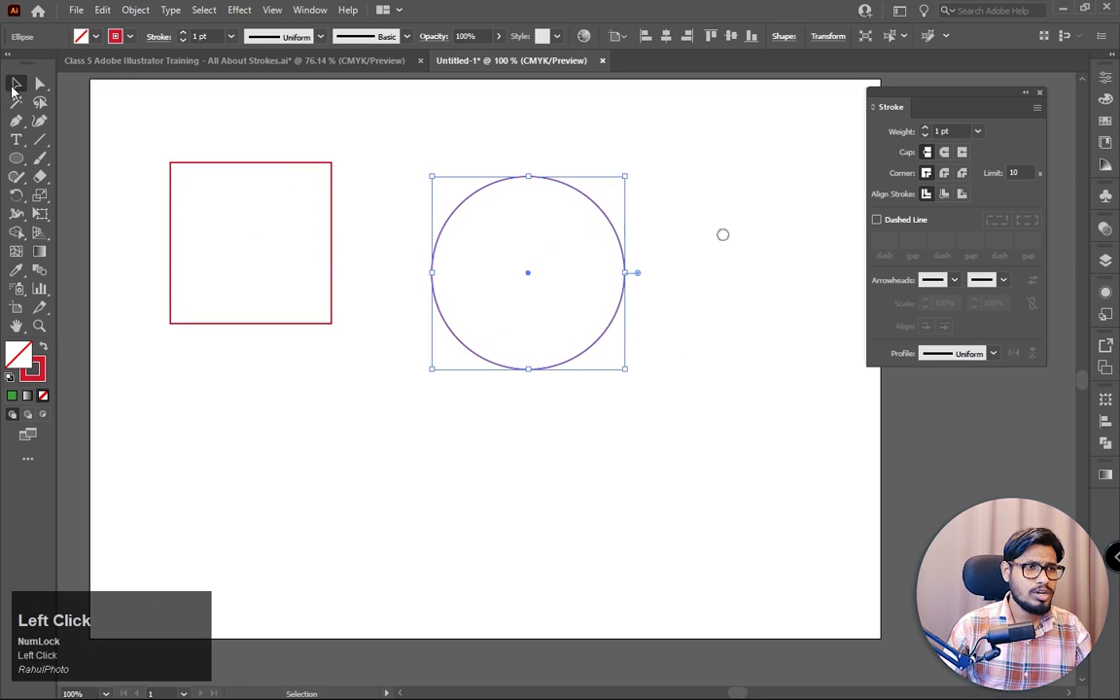
pyautogui.moveTo(137, 133); pyautogui.dragTo(329, 308)
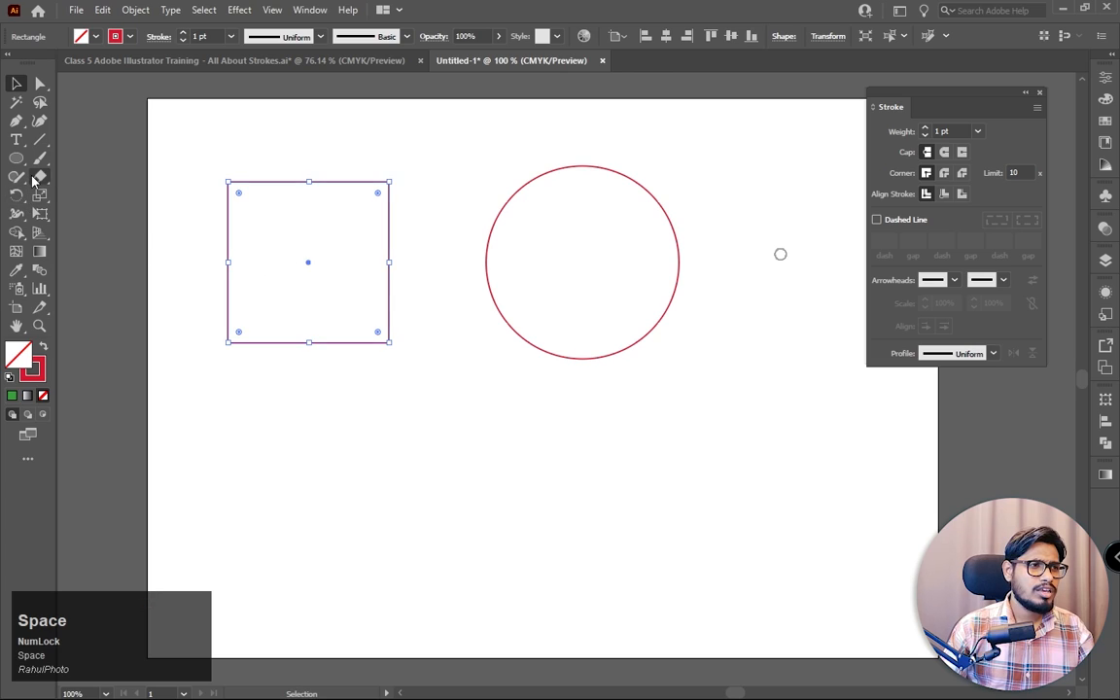
pyautogui.rightClick(45, 179)
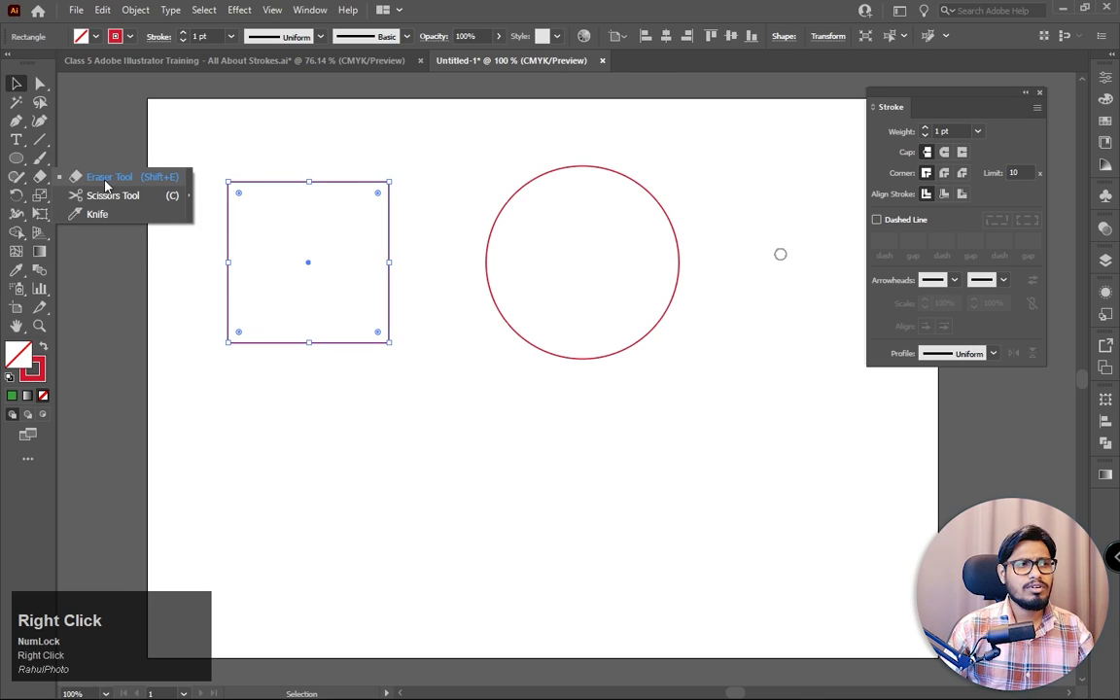
pyautogui.rightClick(40, 182)
pyautogui.rightClick(40, 182)
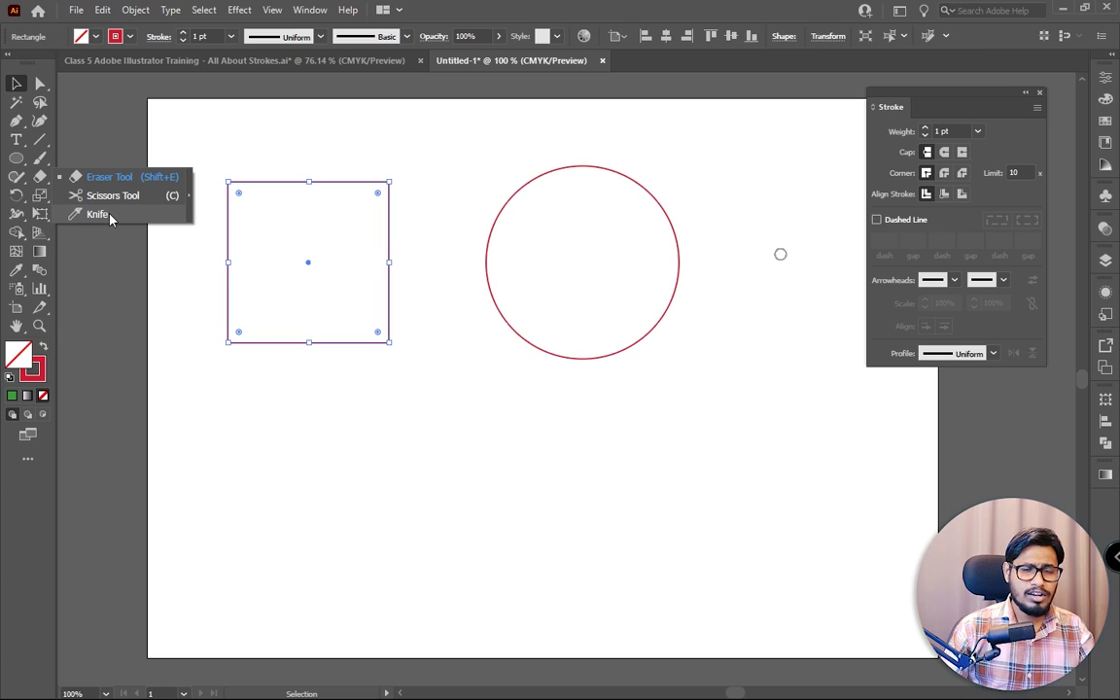
pyautogui.click(125, 178)
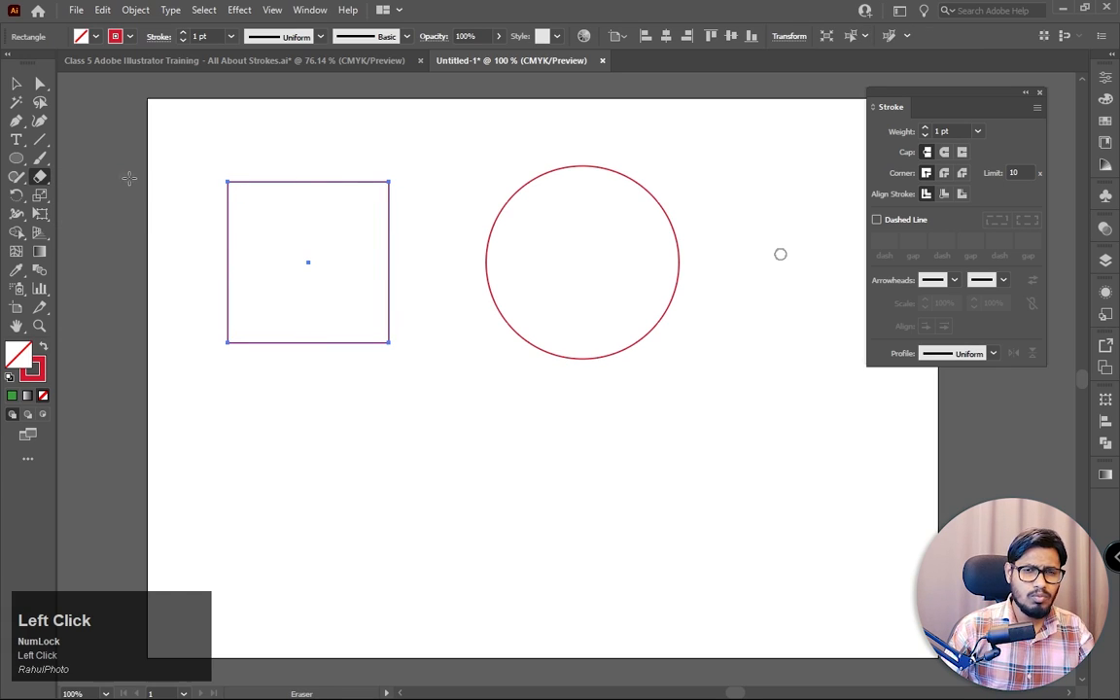
pyautogui.hotkey('ctrl', '+')
pyautogui.hotkey('ctrl', '+')
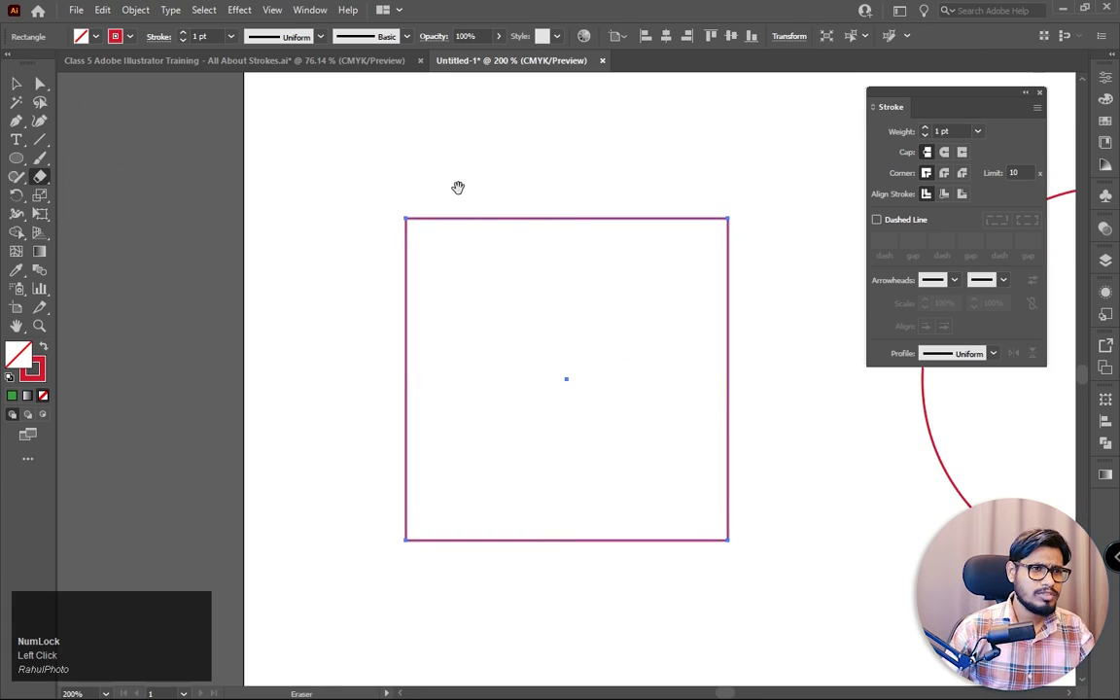
pyautogui.moveTo(507, 258); pyautogui.dragTo(457, 207)
# Step: Try erasing a slightly slanted channel from the square's left edge towards its middle
pyautogui.moveTo(321, 283); pyautogui.dragTo(480, 257)
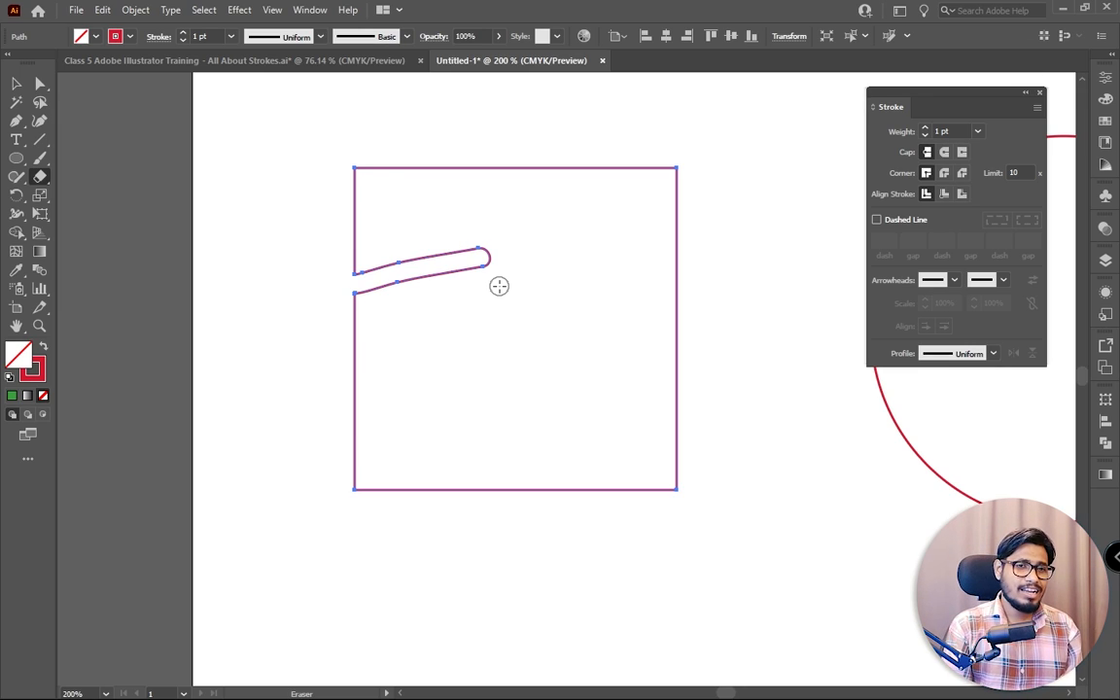
pyautogui.click(499, 285)
pyautogui.hotkey('ctrl', 'z')
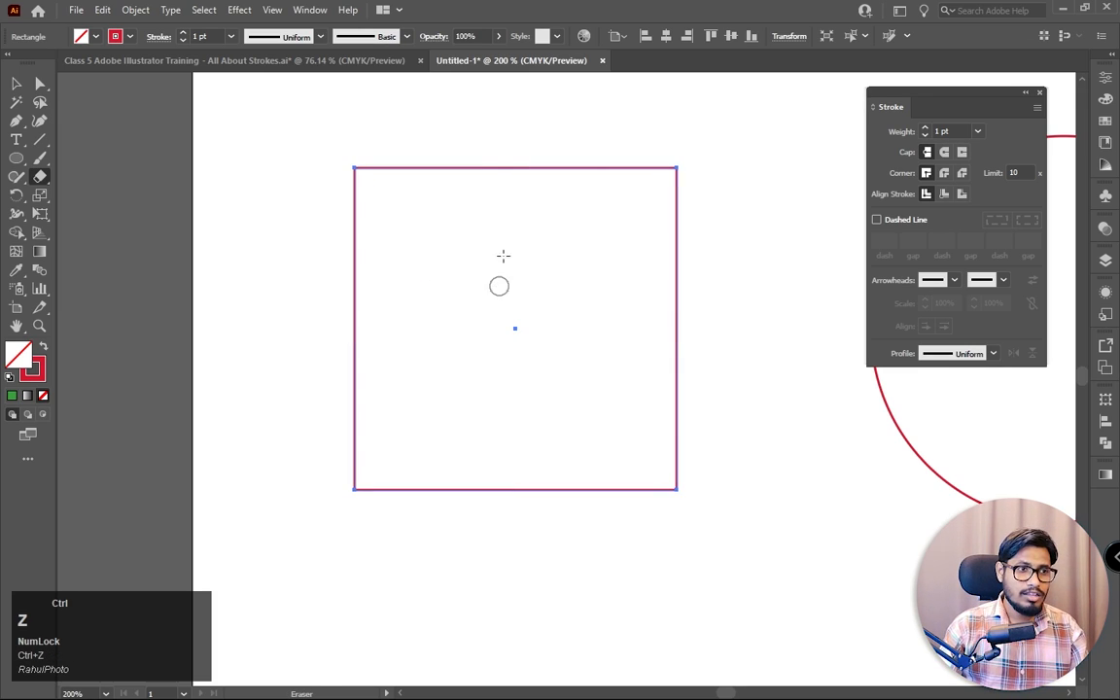
# Step: Try erasing a straight vertical slot from the middle of the square's top edge down to its centre
pyautogui.moveTo(512, 132); pyautogui.dragTo(510, 168)
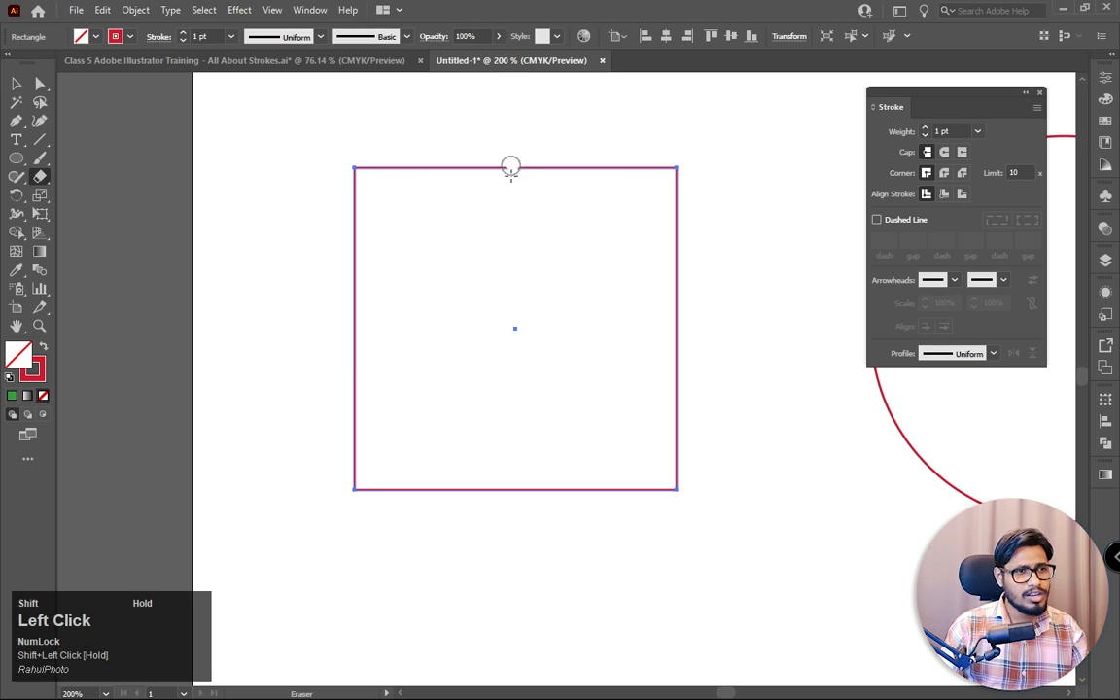
pyautogui.moveTo(507, 334); pyautogui.dragTo(507, 343)
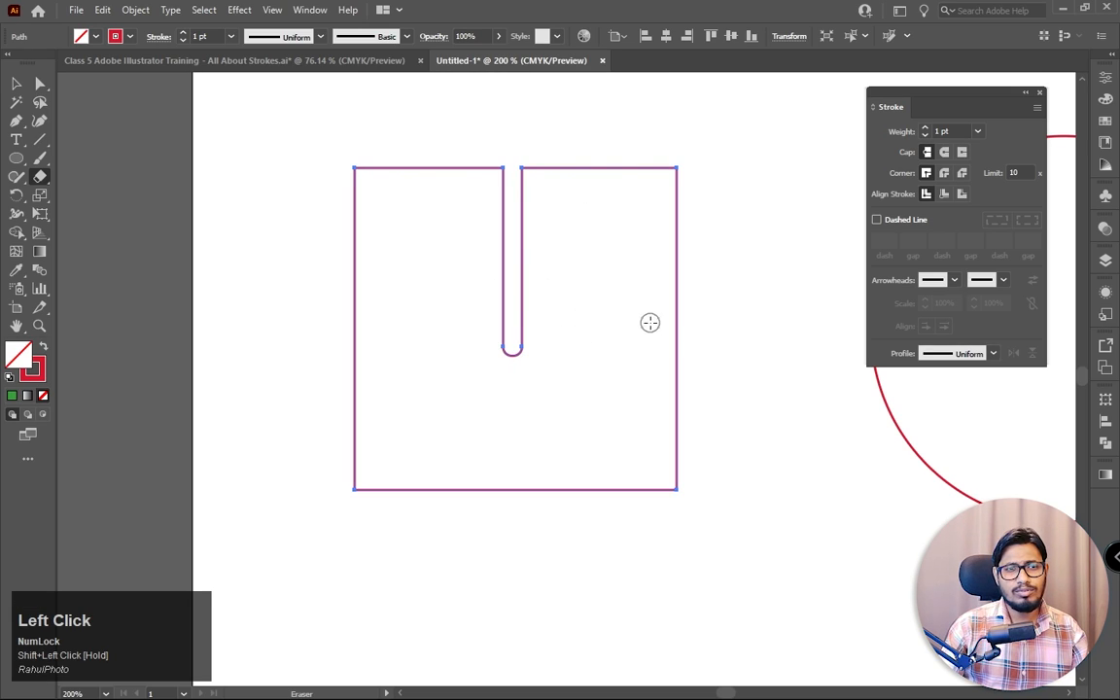
pyautogui.hotkey('ctrl', 'z')
# Step: Increase the Eraser tool's size by several increments
pyautogui.press(']')
pyautogui.press(']')
pyautogui.press(']')
pyautogui.press(']')
pyautogui.press(']')
pyautogui.press(']')
pyautogui.press(']')
pyautogui.press(']')
pyautogui.press(']')
pyautogui.press(']')
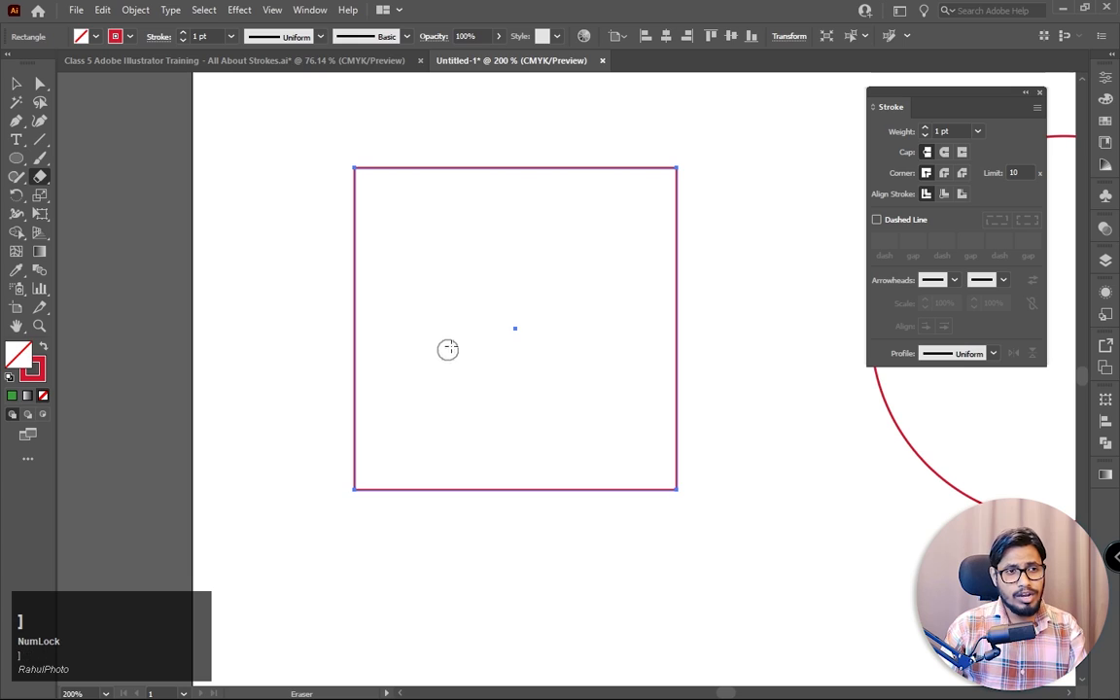
# Step: Enlarge the eraser further, erase a straight slot from the square's top edge to its centre, and a 45° slot inward from its lower-right corner
pyautogui.press(']')
pyautogui.press(']')
pyautogui.press(']')
pyautogui.press(']')
pyautogui.press(']')
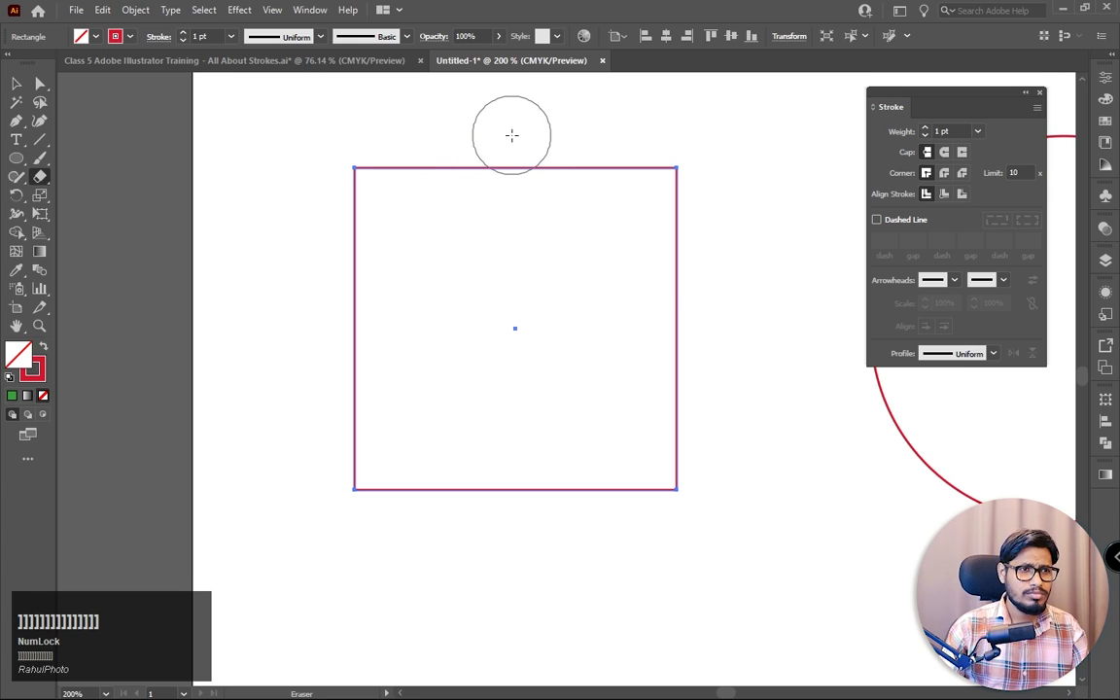
pyautogui.moveTo(509, 132)
pyautogui.mouseDown()
pyautogui.moveTo(515, 316)
pyautogui.moveTo(532, 320)
pyautogui.mouseUp()
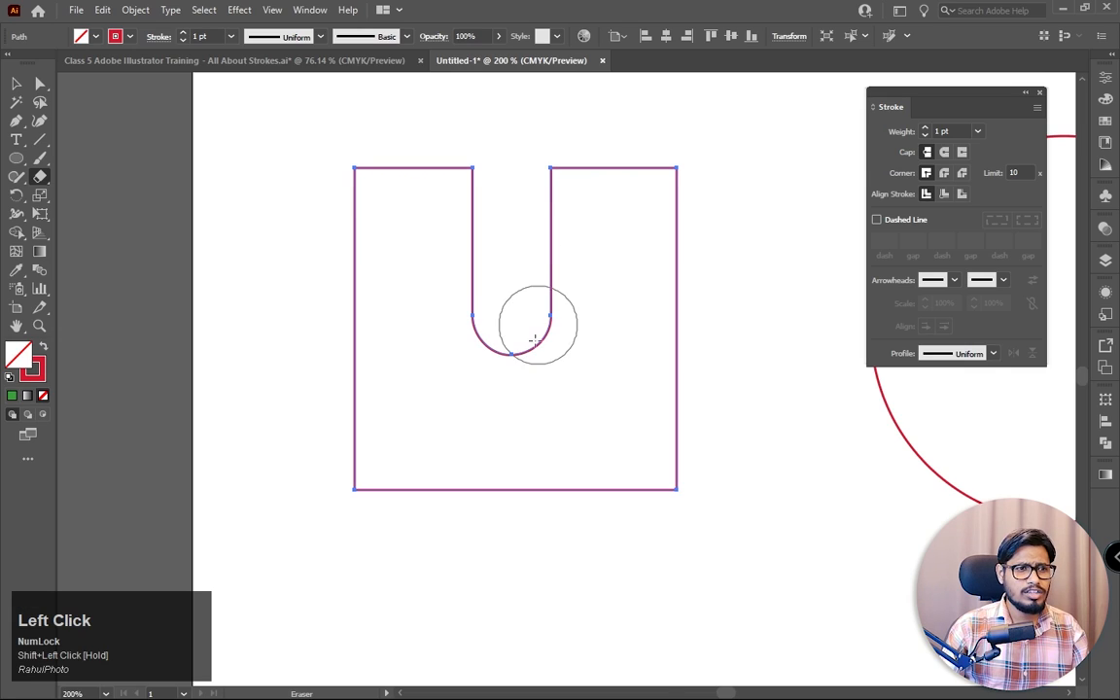
pyautogui.moveTo(730, 528)
pyautogui.mouseDown()
pyautogui.moveTo(590, 425)
pyautogui.moveTo(582, 389)
pyautogui.mouseUp()
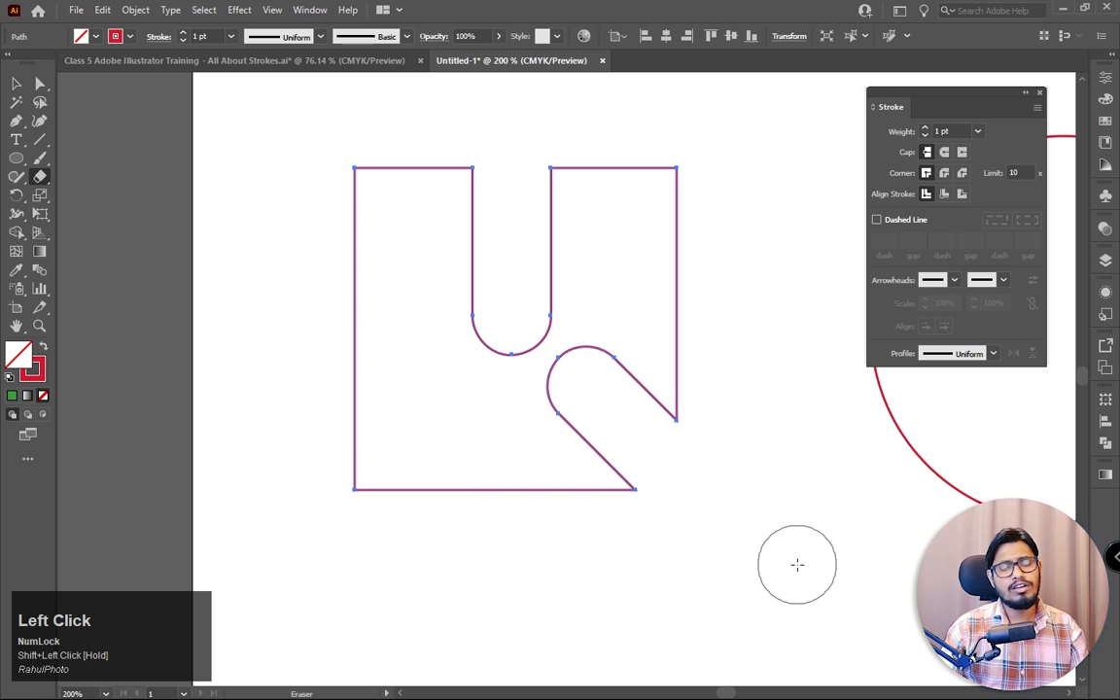
# Step: Move the notched square up and to the left, farther away from the circle
pyautogui.press('z')
pyautogui.moveTo(443, 431)
pyautogui.mouseDown()
pyautogui.moveTo(355, 385)
pyautogui.moveTo(336, 389)
pyautogui.mouseUp()
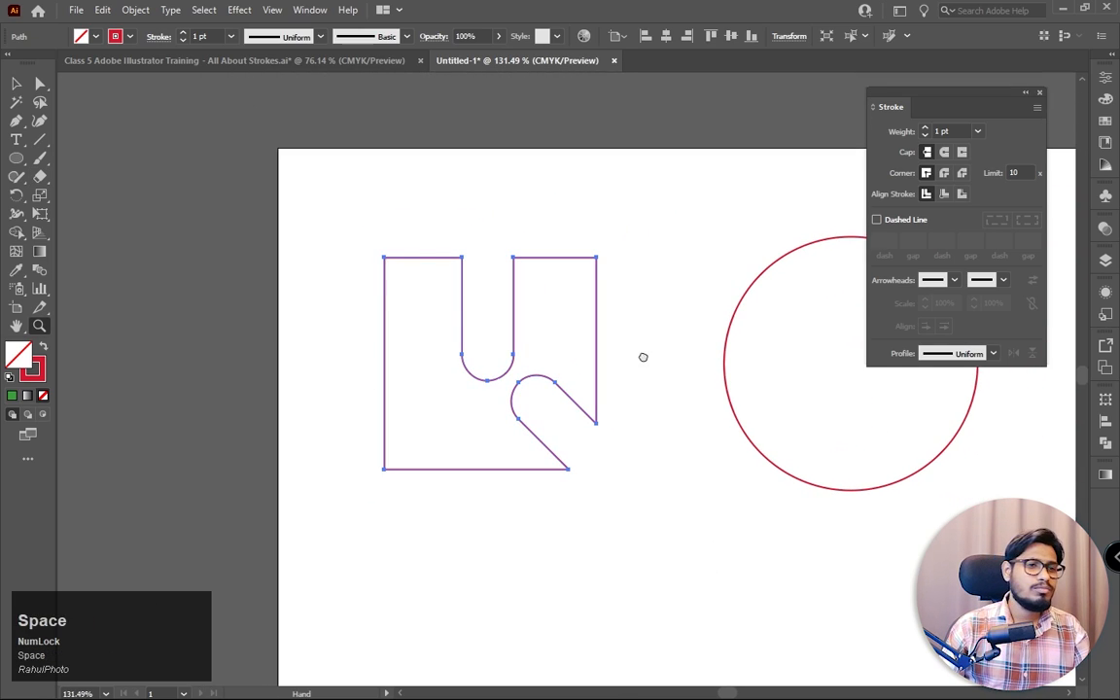
pyautogui.moveTo(512, 289); pyautogui.dragTo(444, 265)
pyautogui.click(17, 83)
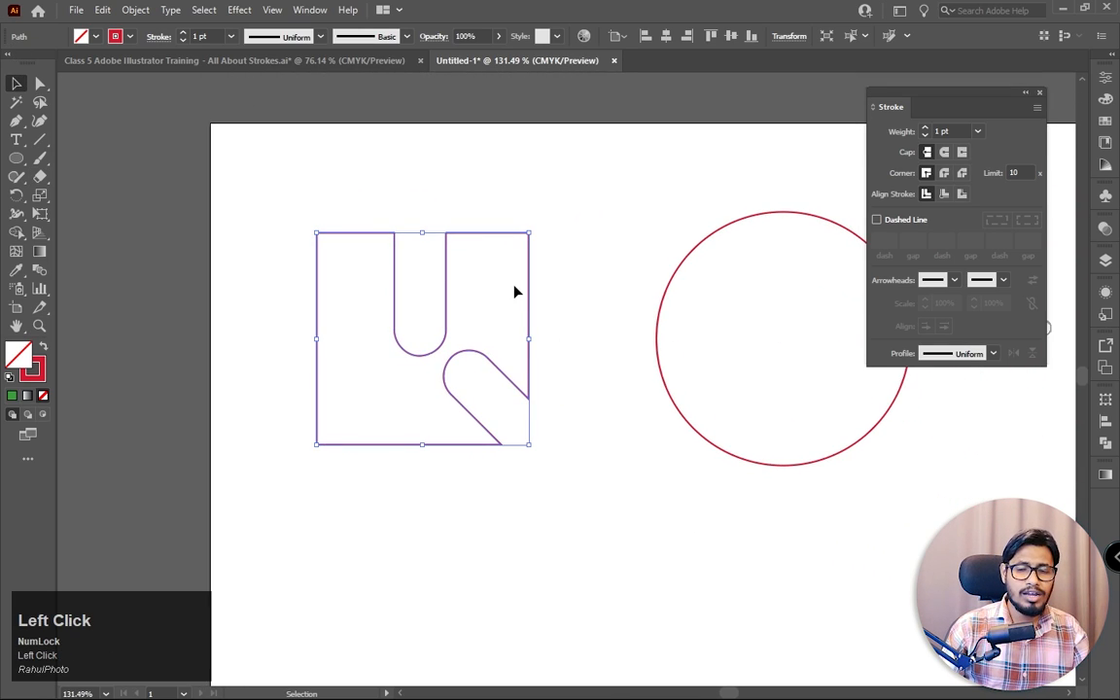
pyautogui.click(661, 238)
pyautogui.moveTo(531, 314); pyautogui.dragTo(464, 233)
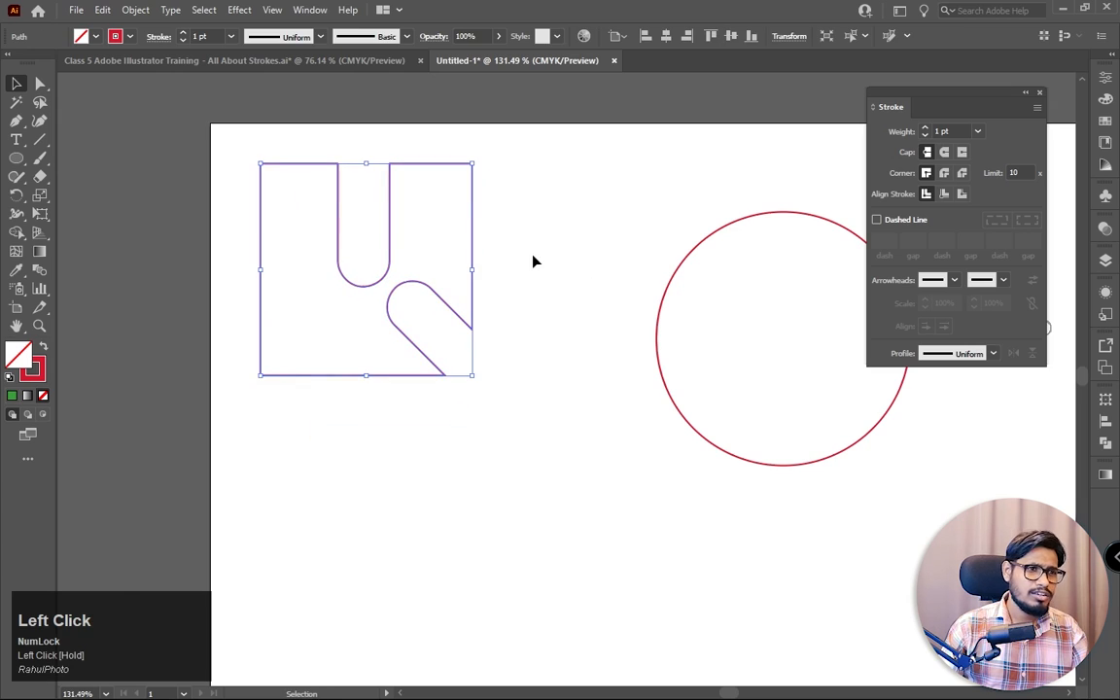
pyautogui.moveTo(547, 255); pyautogui.dragTo(436, 242)
# Step: Erase a horizontal channel from the circle's left edge to its centre and a diagonal one from its upper-right edge, splitting it into two pieces
pyautogui.click(657, 362)
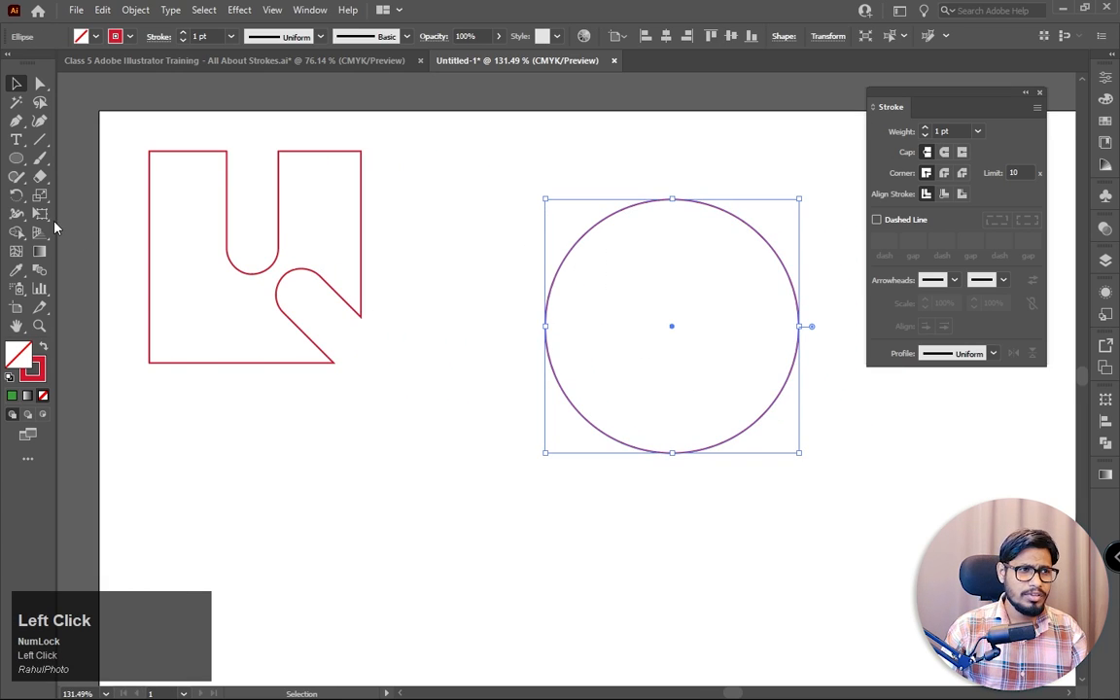
pyautogui.rightClick(39, 180)
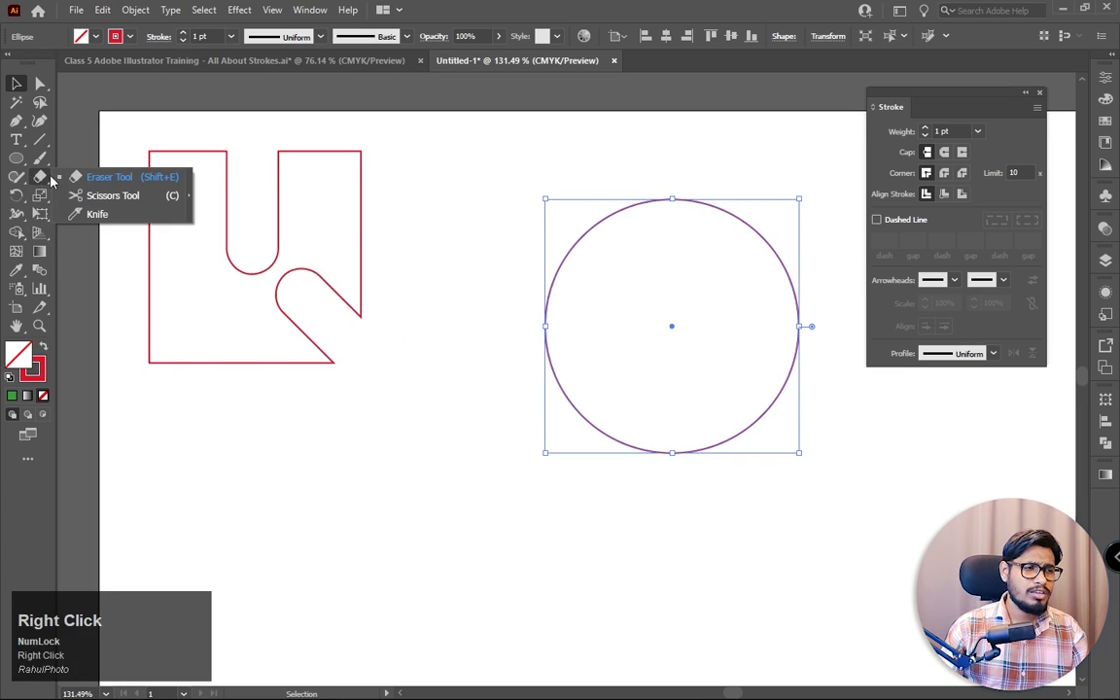
pyautogui.click(102, 195)
pyautogui.moveTo(467, 338); pyautogui.dragTo(678, 341)
pyautogui.moveTo(807, 188)
pyautogui.mouseDown()
pyautogui.moveTo(673, 271)
pyautogui.moveTo(693, 255)
pyautogui.mouseUp()
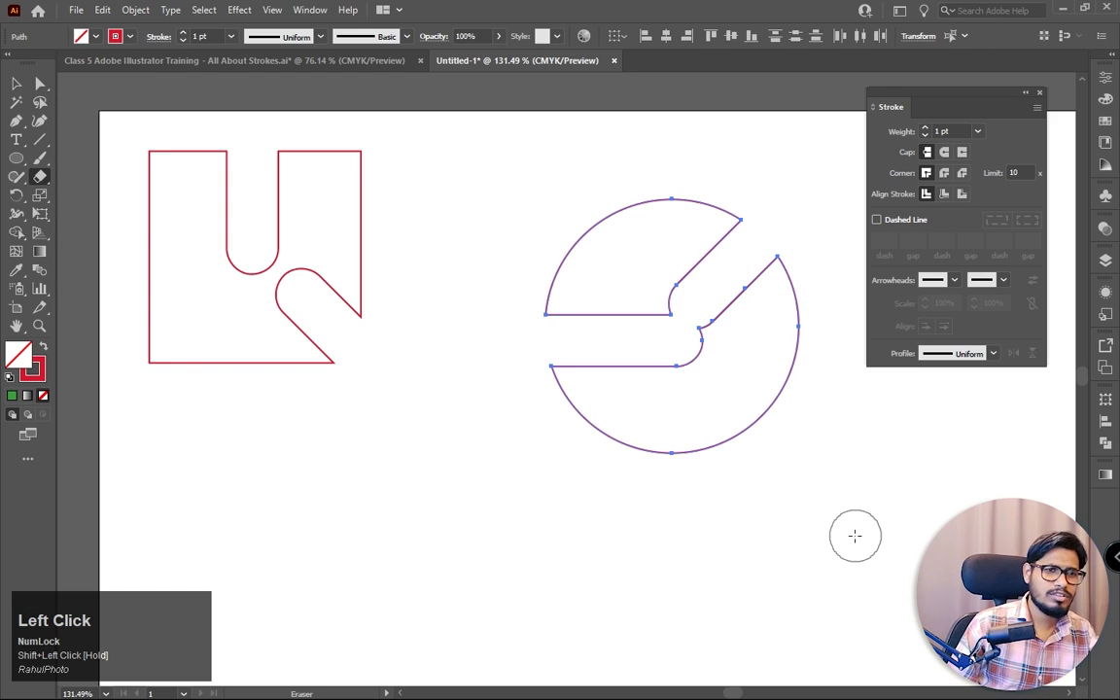
# Step: Separate the two circle pieces, shift the notched square slightly, and bring the lower circle piece back close to the upper one
pyautogui.click(16, 84)
pyautogui.click(364, 405)
pyautogui.moveTo(658, 320); pyautogui.dragTo(542, 283)
pyautogui.moveTo(710, 333); pyautogui.dragTo(581, 410)
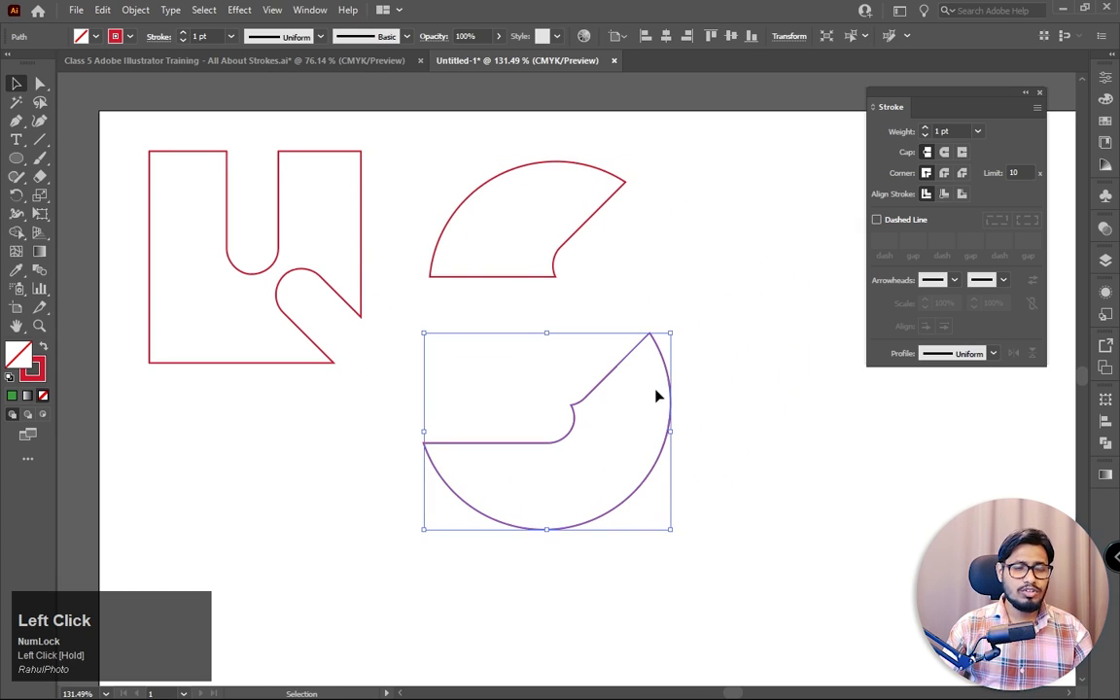
pyautogui.moveTo(304, 309); pyautogui.dragTo(290, 318)
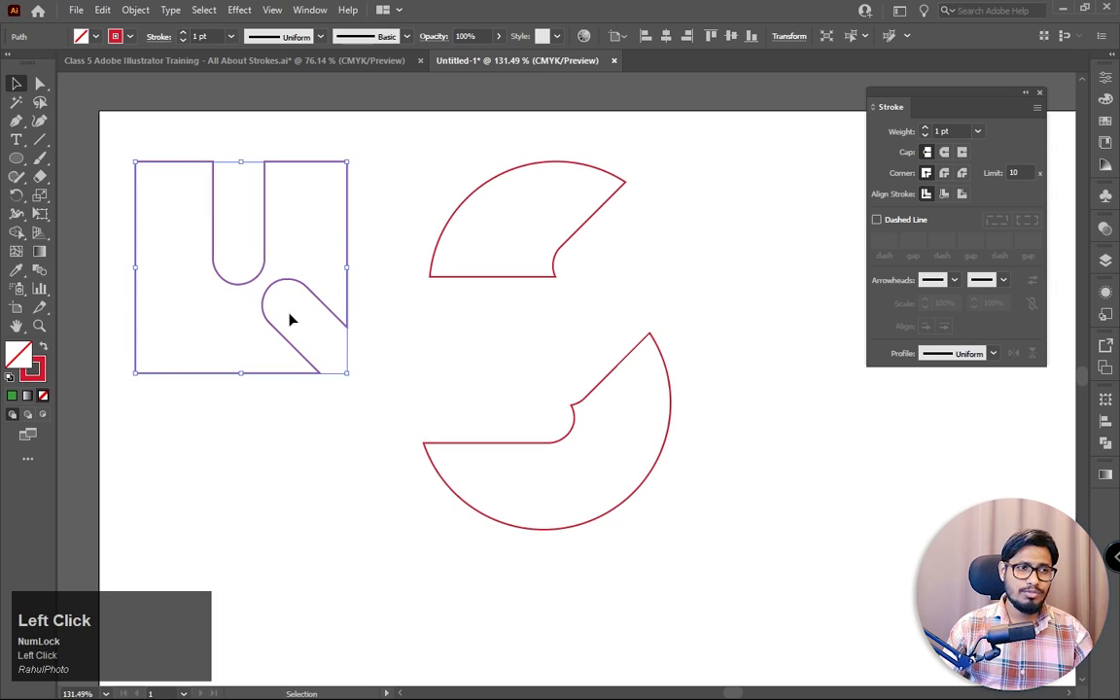
pyautogui.moveTo(586, 408); pyautogui.dragTo(596, 290)
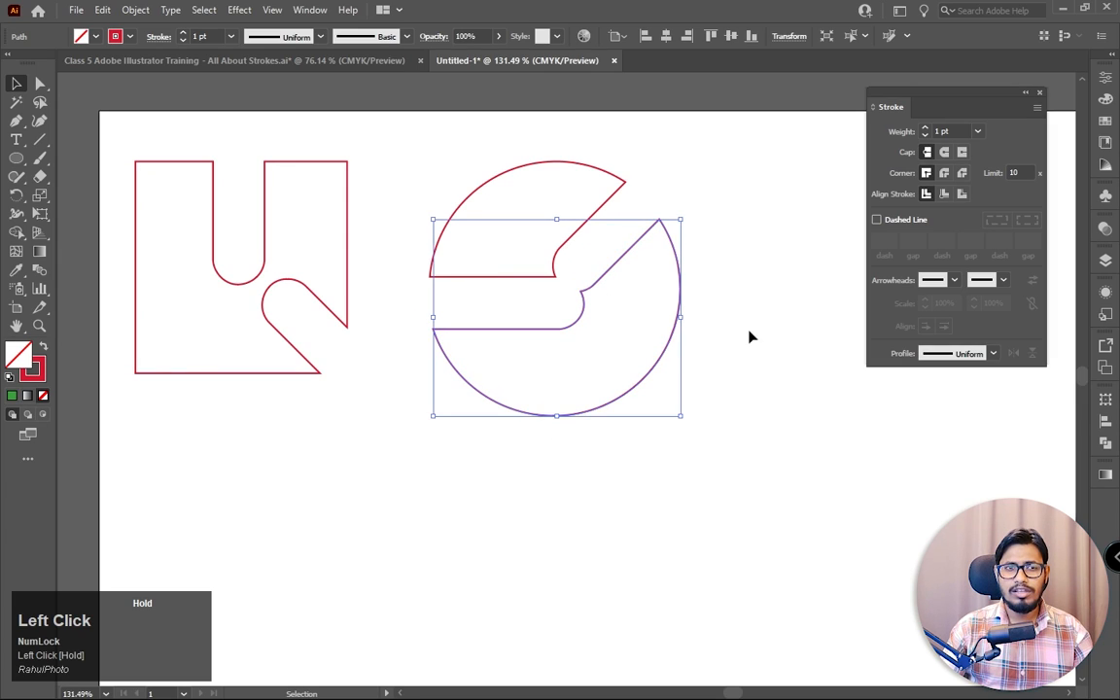
pyautogui.click(764, 336)
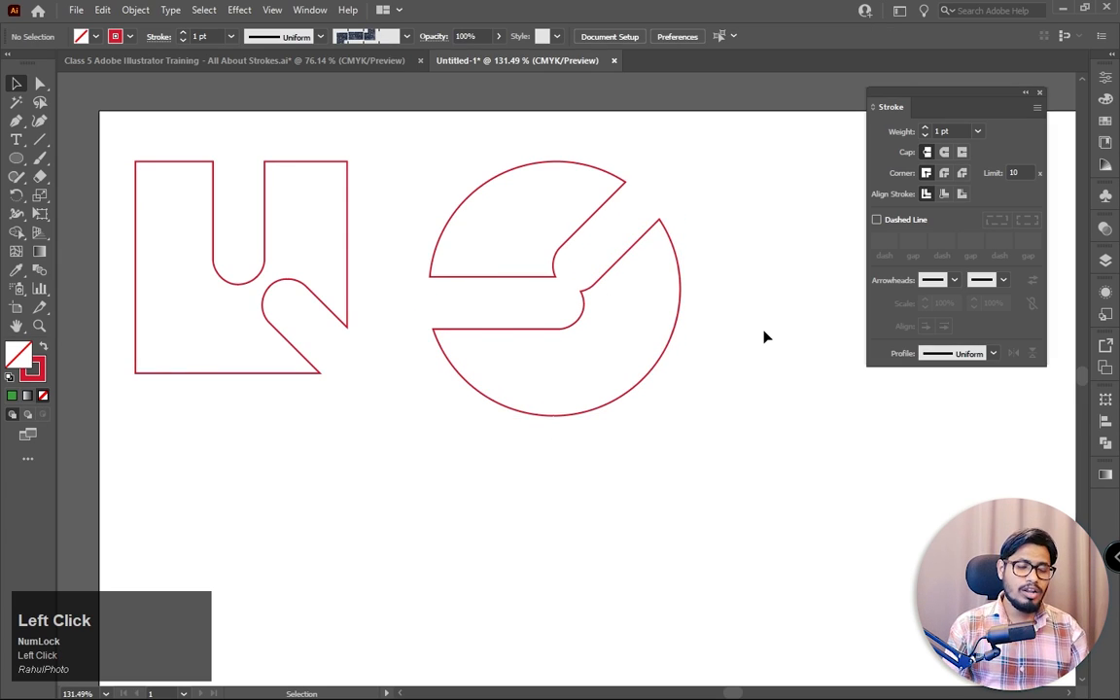
# Step: Undo the piece moves and the circle's erasures back to the whole circle
pyautogui.hotkey('ctrl', 'z')
pyautogui.hotkey('ctrl', 'z')
pyautogui.hotkey('ctrl', 'z')
pyautogui.hotkey('ctrl', 'z')
pyautogui.hotkey('ctrl', 'z')
pyautogui.hotkey('ctrl', 'z')
pyautogui.hotkey('ctrl', 'z')
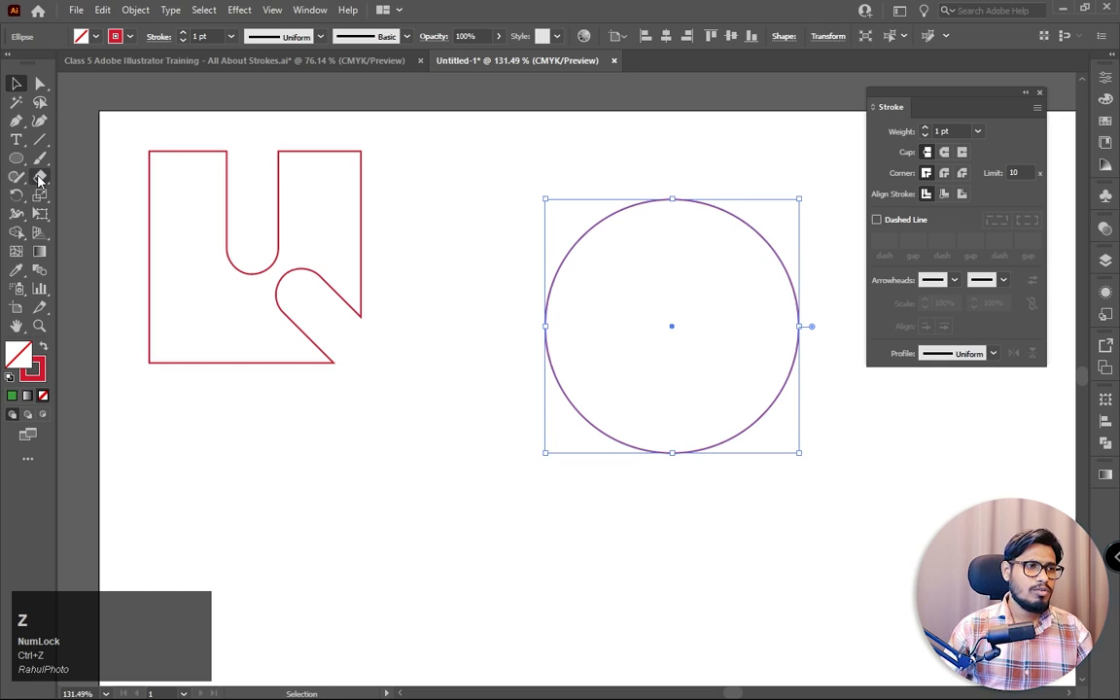
# Step: Erase a horizontal band across the circle's full width and move the two resulting segments apart
pyautogui.click(40, 178)
pyautogui.moveTo(492, 325); pyautogui.dragTo(828, 333)
pyautogui.click(16, 83)
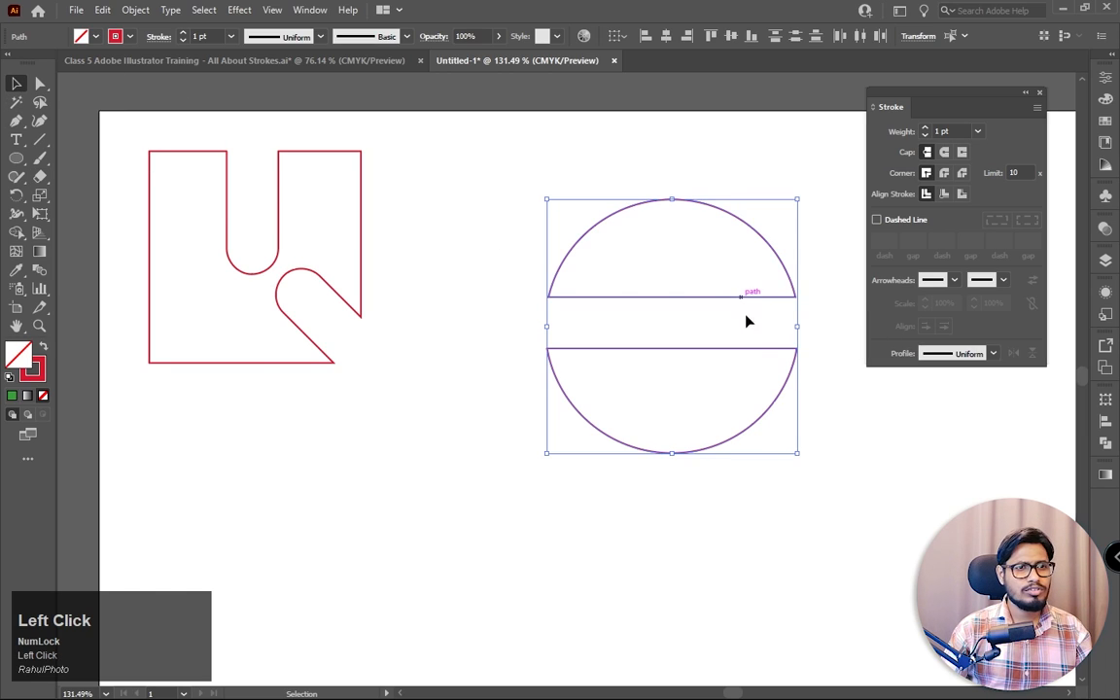
pyautogui.click(796, 388)
pyautogui.moveTo(800, 348); pyautogui.dragTo(591, 399)
pyautogui.moveTo(695, 296); pyautogui.dragTo(557, 230)
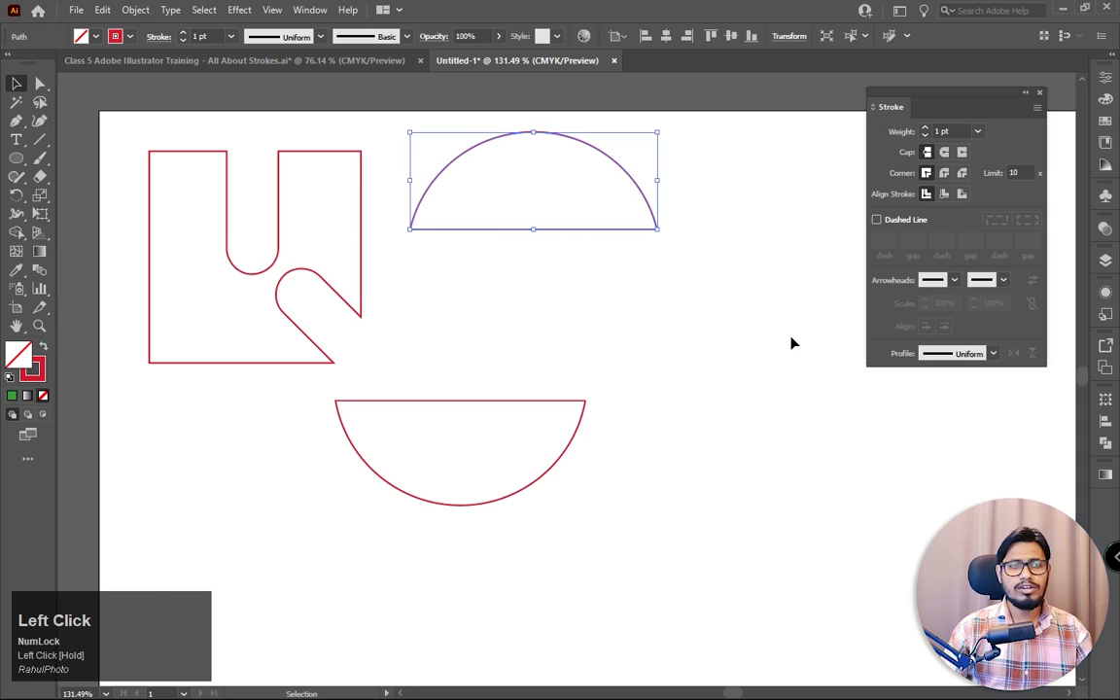
# Step: Delete all the shapes from the artboard
pyautogui.click(792, 343)
pyautogui.moveTo(750, 195); pyautogui.dragTo(507, 485)
pyautogui.press('Delete')
pyautogui.hotkey('ctrl', 'a')
pyautogui.press('Delete')
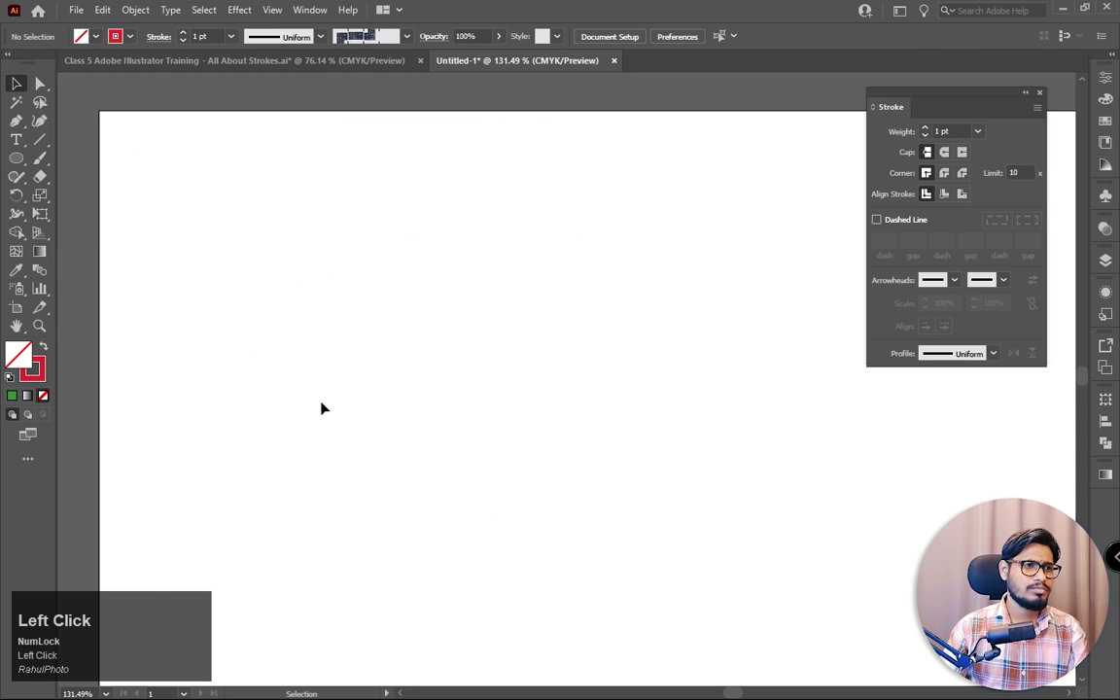
# Step: Draw a new circle with the Ellipse tool in the upper-left area of the artboard
pyautogui.rightClick(16, 159)
pyautogui.click(78, 194)
pyautogui.moveTo(282, 215)
pyautogui.mouseDown()
pyautogui.moveTo(507, 457)
pyautogui.moveTo(533, 467)
pyautogui.mouseUp()
pyautogui.click(13, 85)
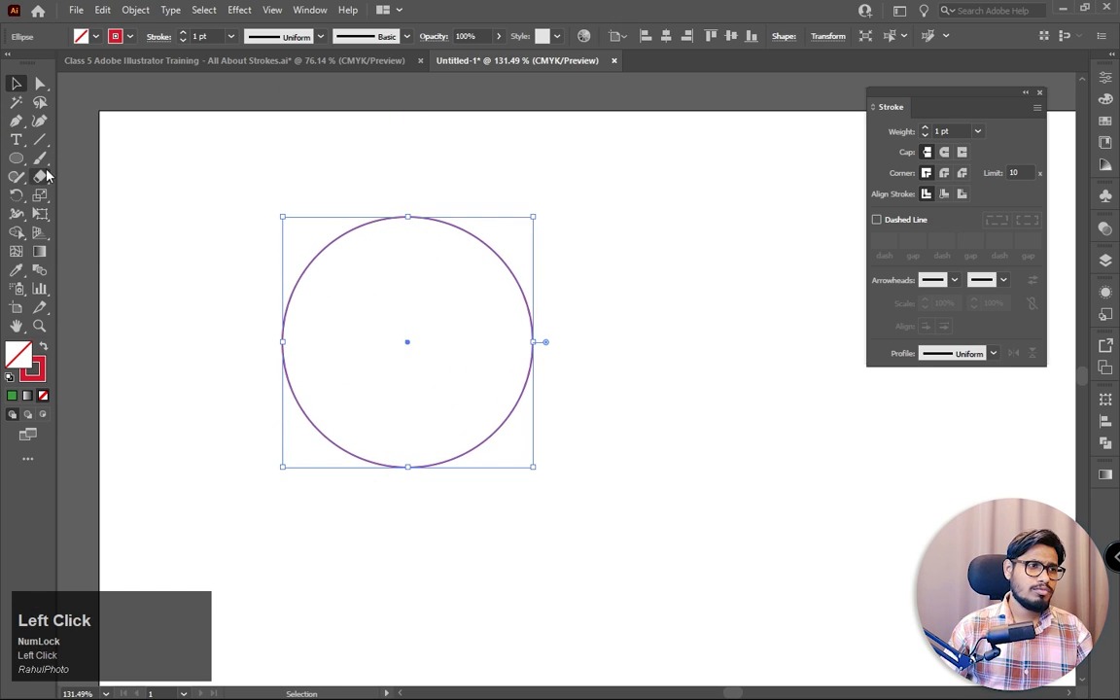
# Step: Cut the circle's outline at its upper-left and upper-right with the Scissors tool
pyautogui.rightClick(40, 177)
pyautogui.click(119, 200)
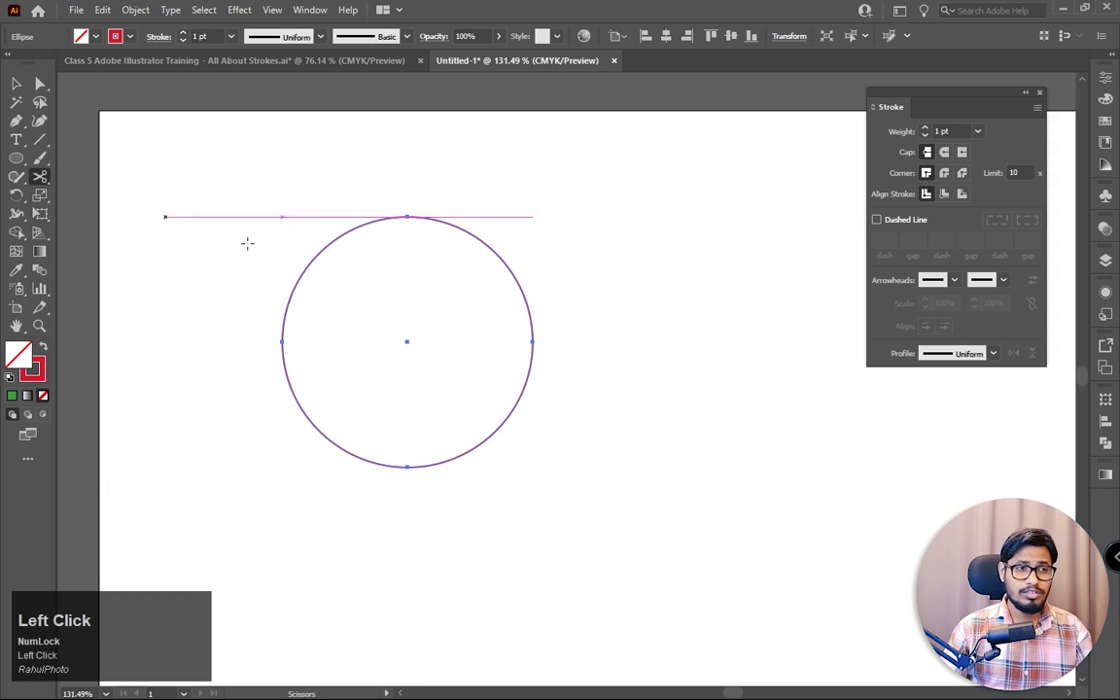
pyautogui.hotkey('ctrl', '=')
pyautogui.hotkey('ctrl', '=')
pyautogui.moveTo(613, 292); pyautogui.dragTo(562, 293)
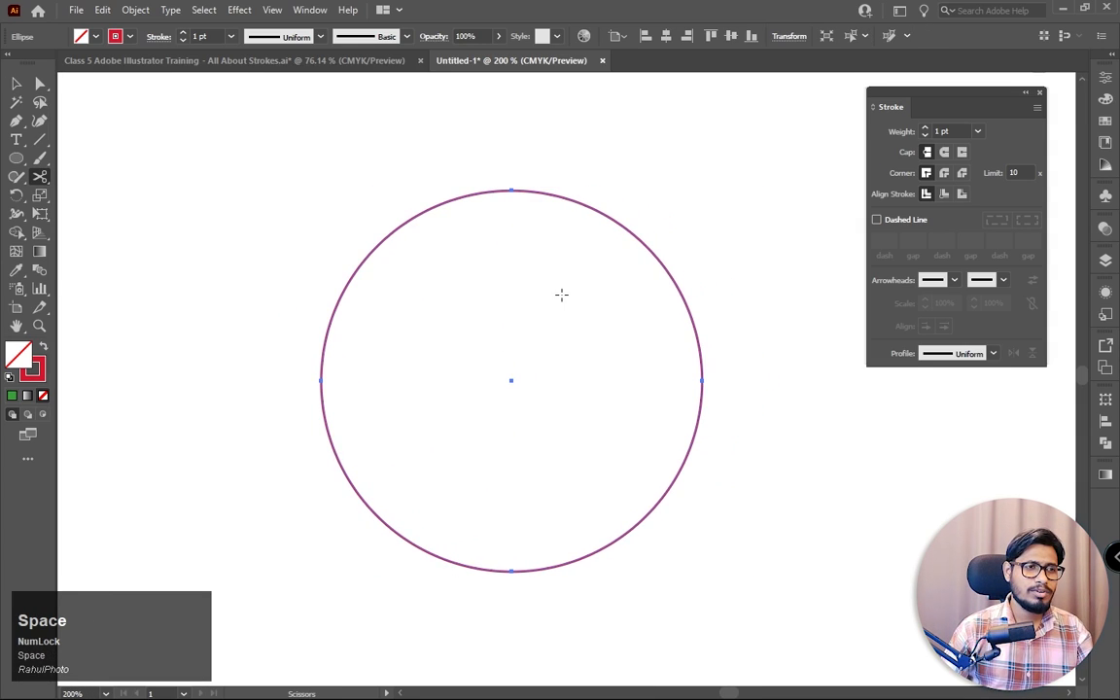
pyautogui.click(405, 224)
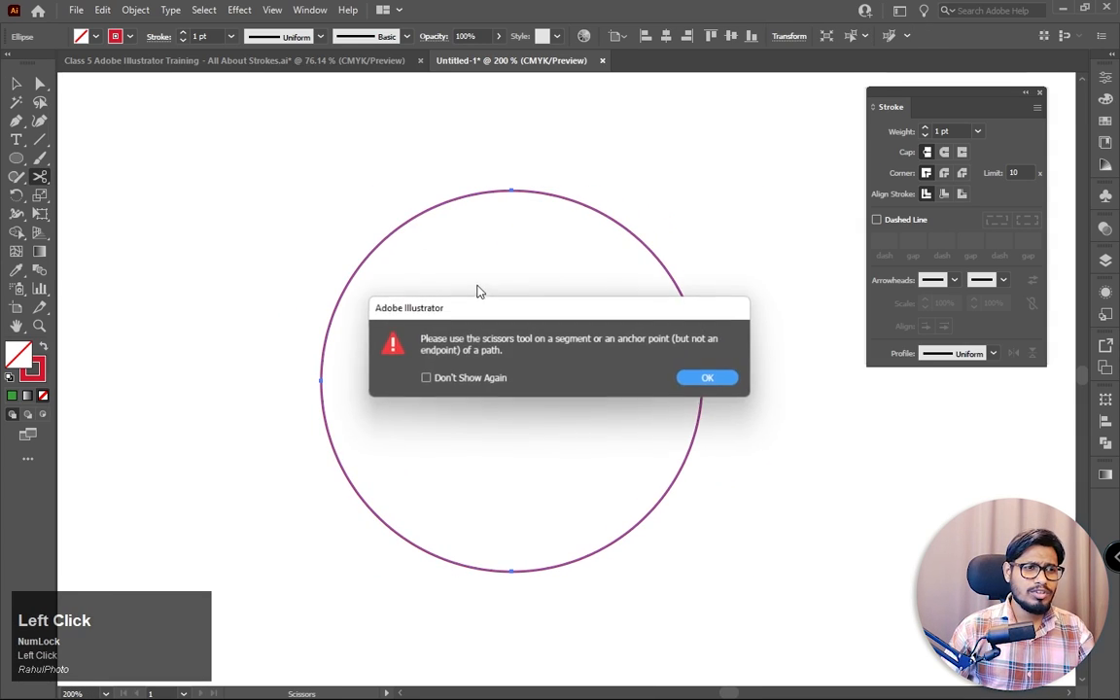
pyautogui.click(709, 378)
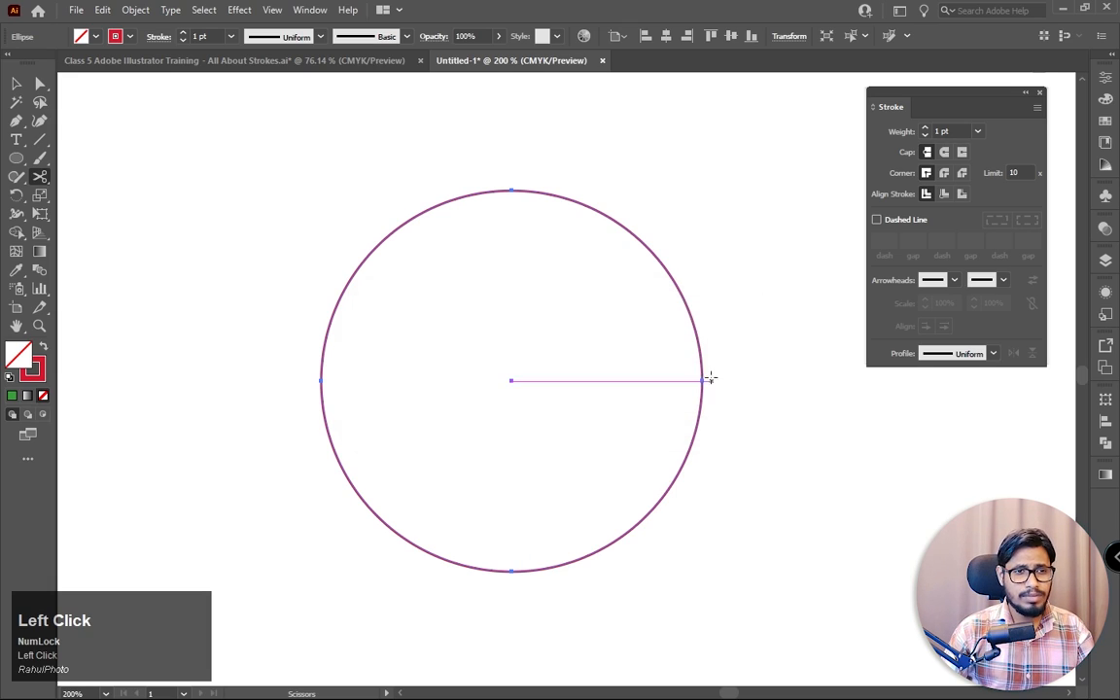
pyautogui.click(383, 240)
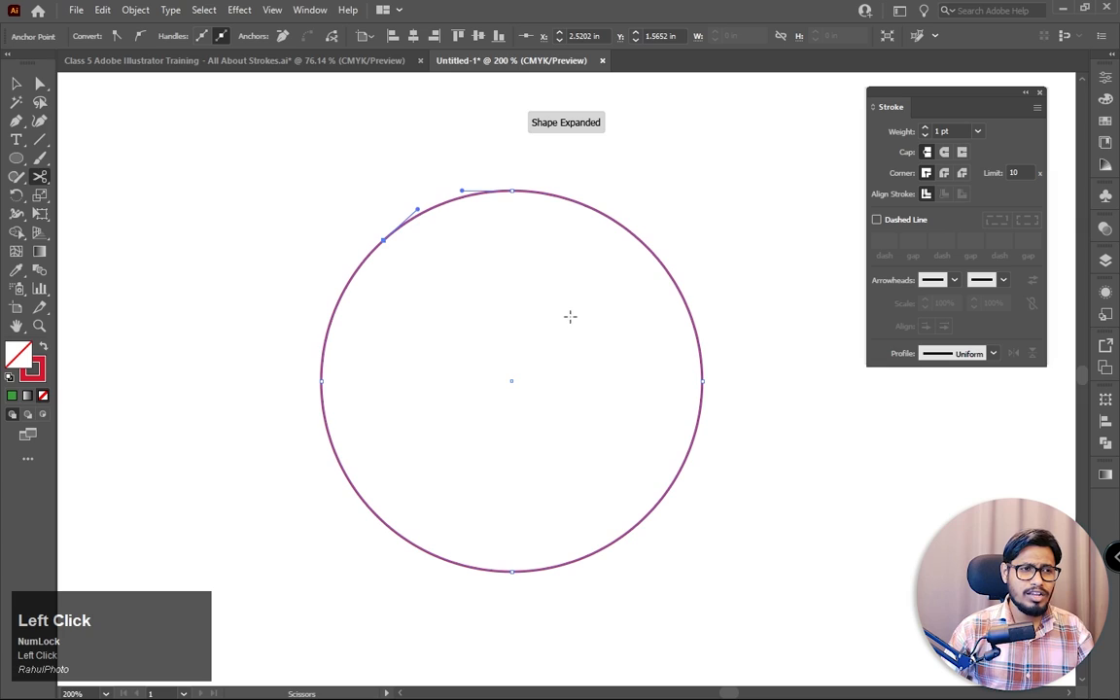
pyautogui.click(653, 245)
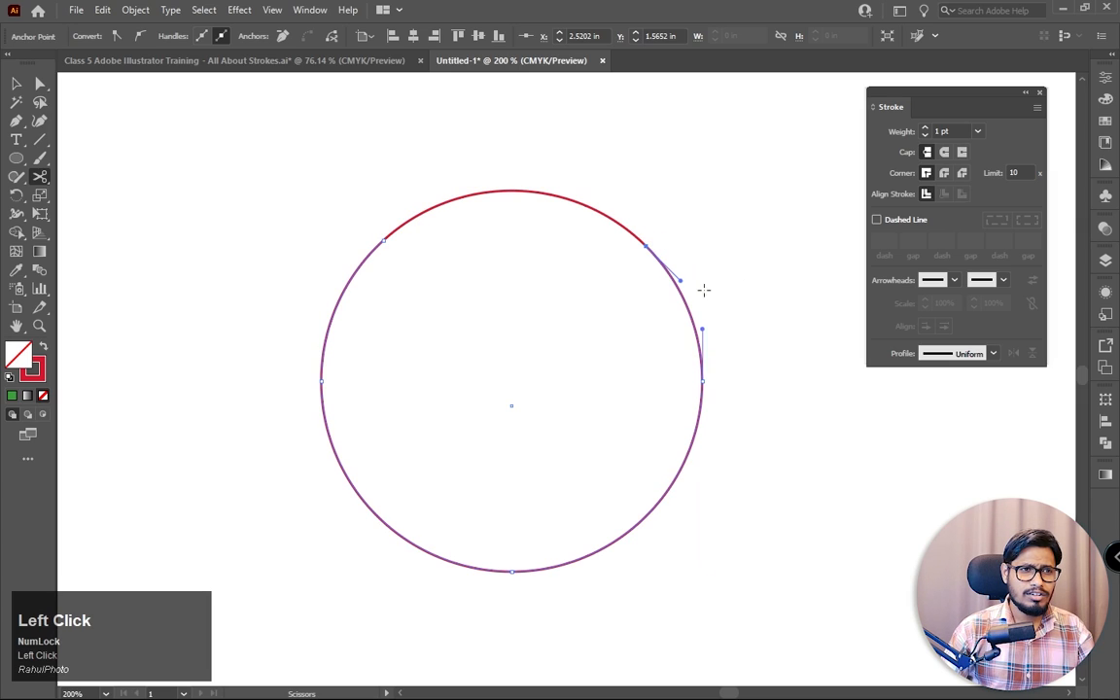
# Step: Move the circle's cut upper arc straight up, away from the rest of the outline
pyautogui.click(16, 84)
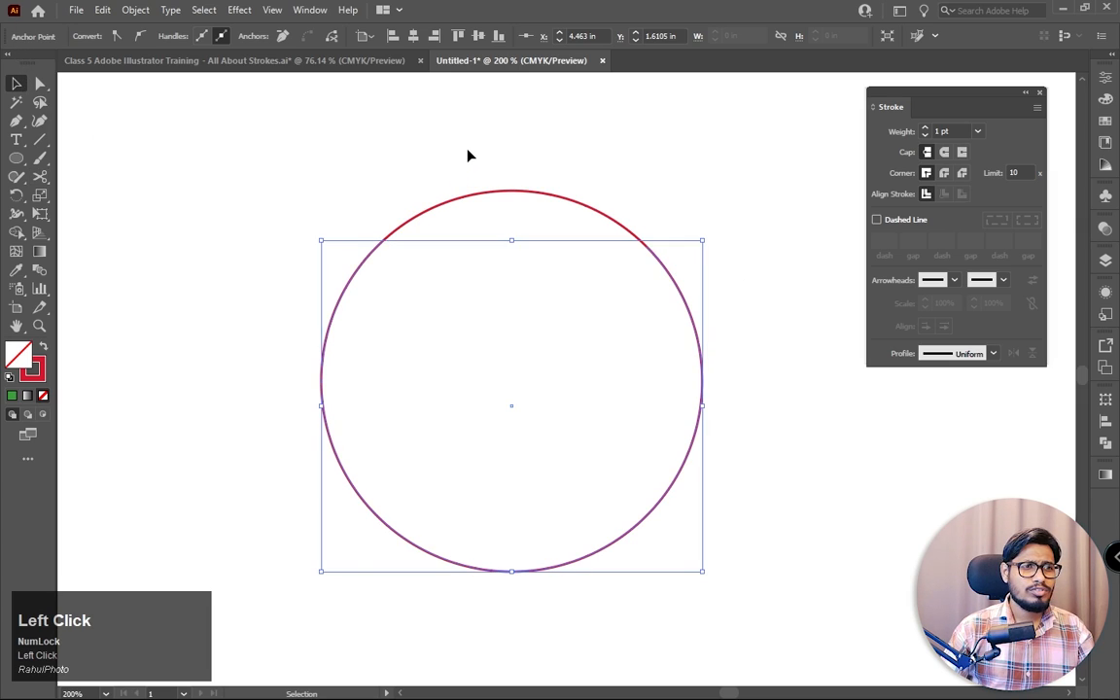
pyautogui.click(515, 193)
pyautogui.moveTo(502, 193); pyautogui.dragTo(503, 129)
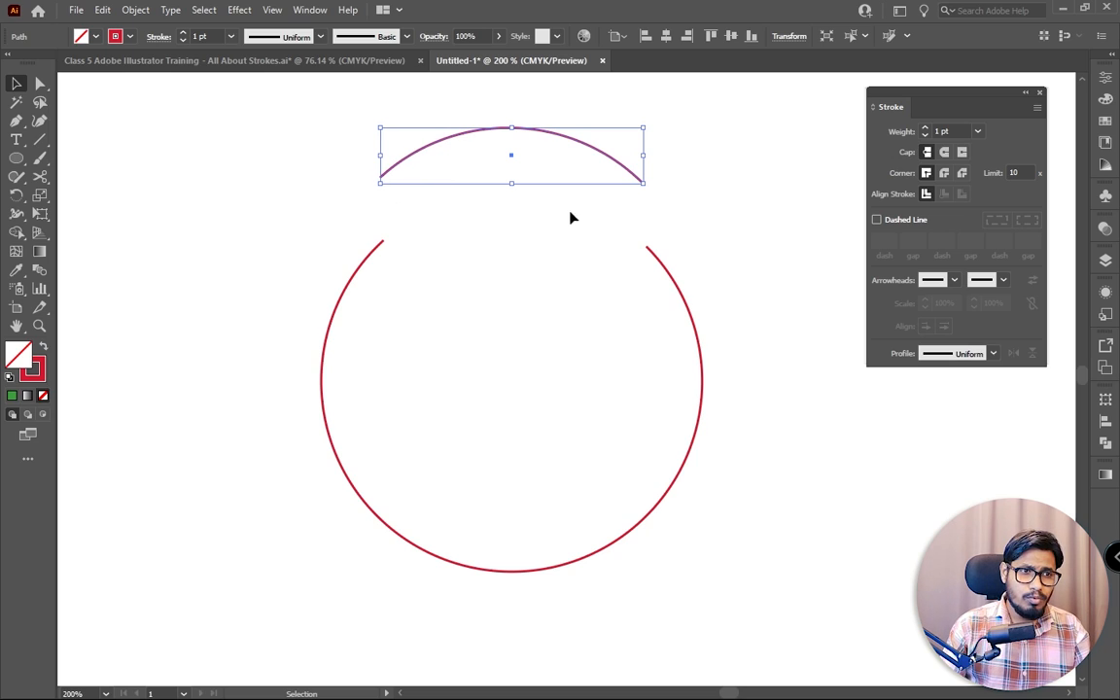
# Step: Duplicate the whole circle to its right, level with the original, and leave both circles deselected
pyautogui.moveTo(341, 183); pyautogui.dragTo(508, 277)
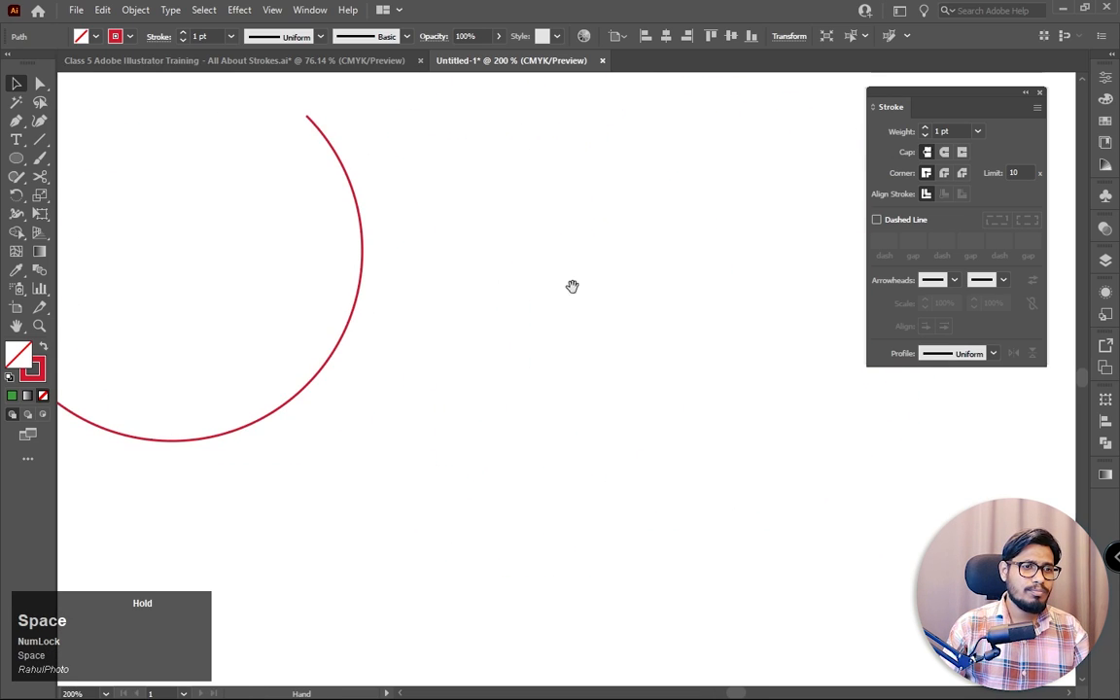
pyautogui.press('z')
pyautogui.moveTo(613, 267); pyautogui.dragTo(499, 323)
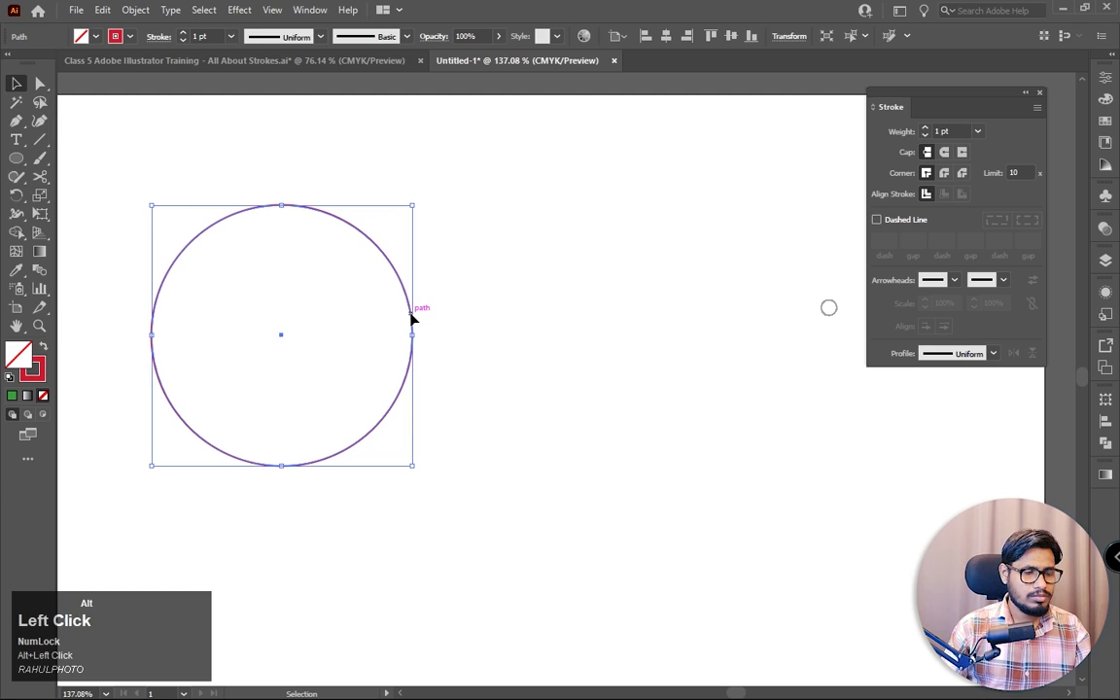
pyautogui.moveTo(412, 318); pyautogui.dragTo(767, 336)
pyautogui.click(250, 113)
pyautogui.moveTo(249, 113); pyautogui.dragTo(633, 358)
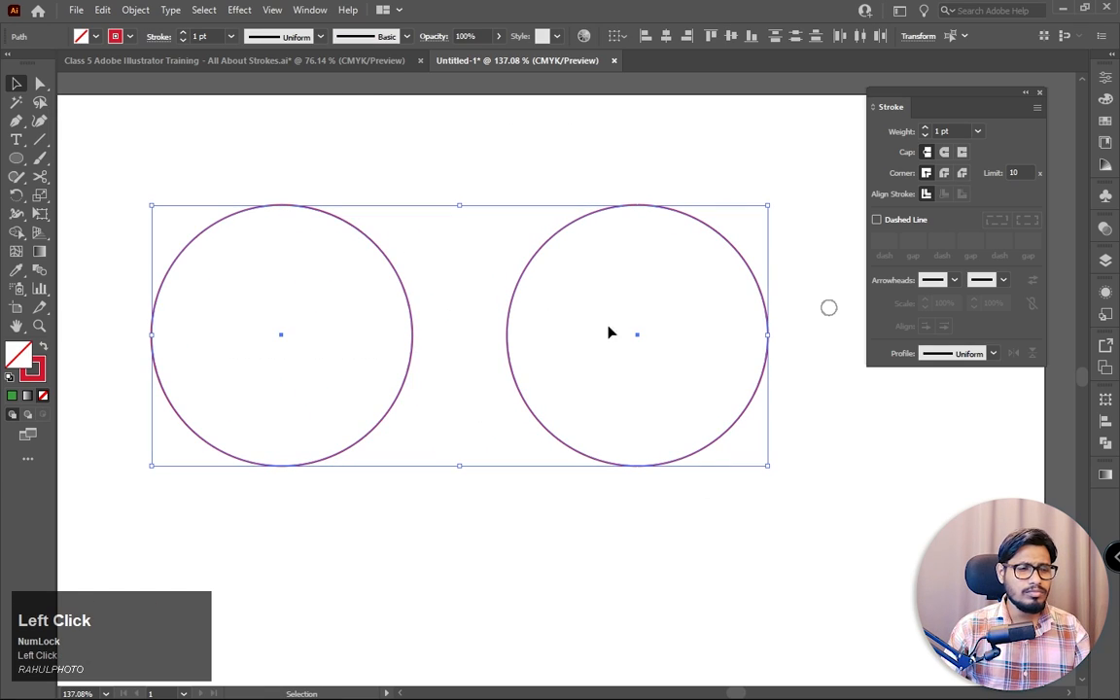
pyautogui.click(418, 165)
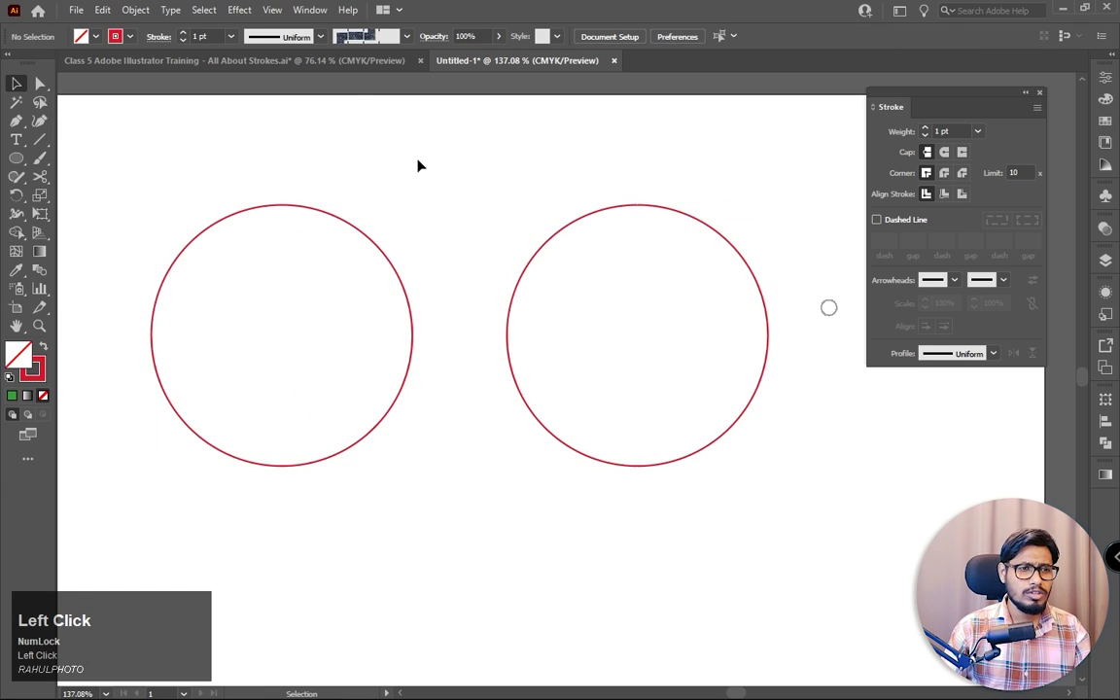
# Step: Cut the right circle's outline at its upper-left and lower-right with the Scissors tool
pyautogui.rightClick(40, 176)
pyautogui.click(96, 194)
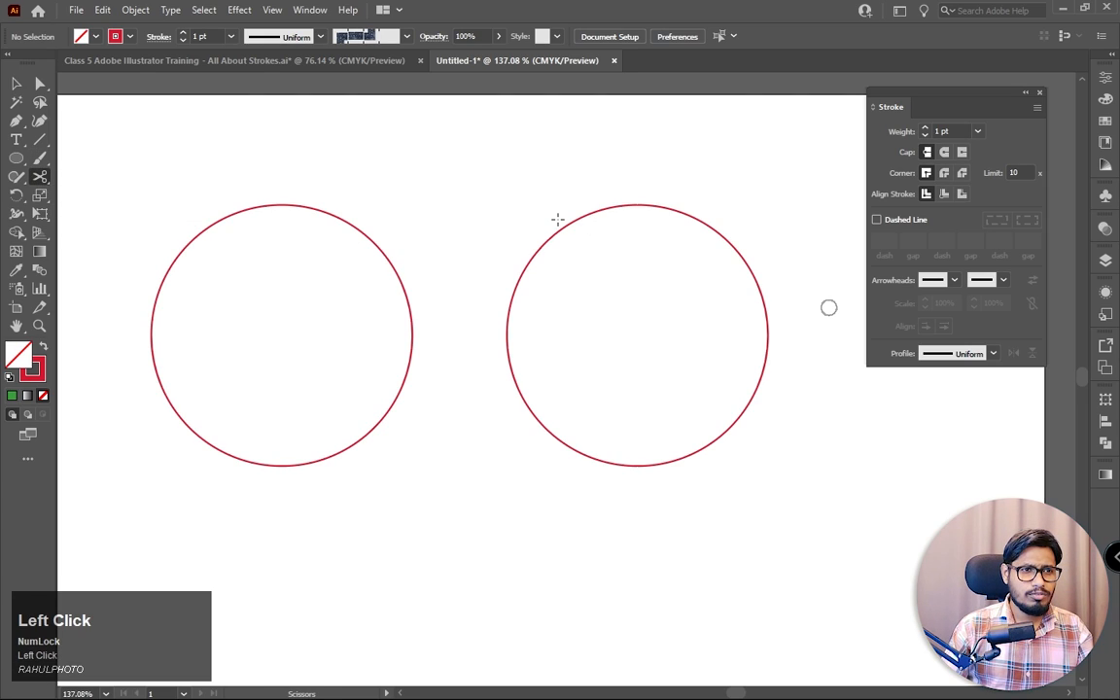
pyautogui.click(550, 229)
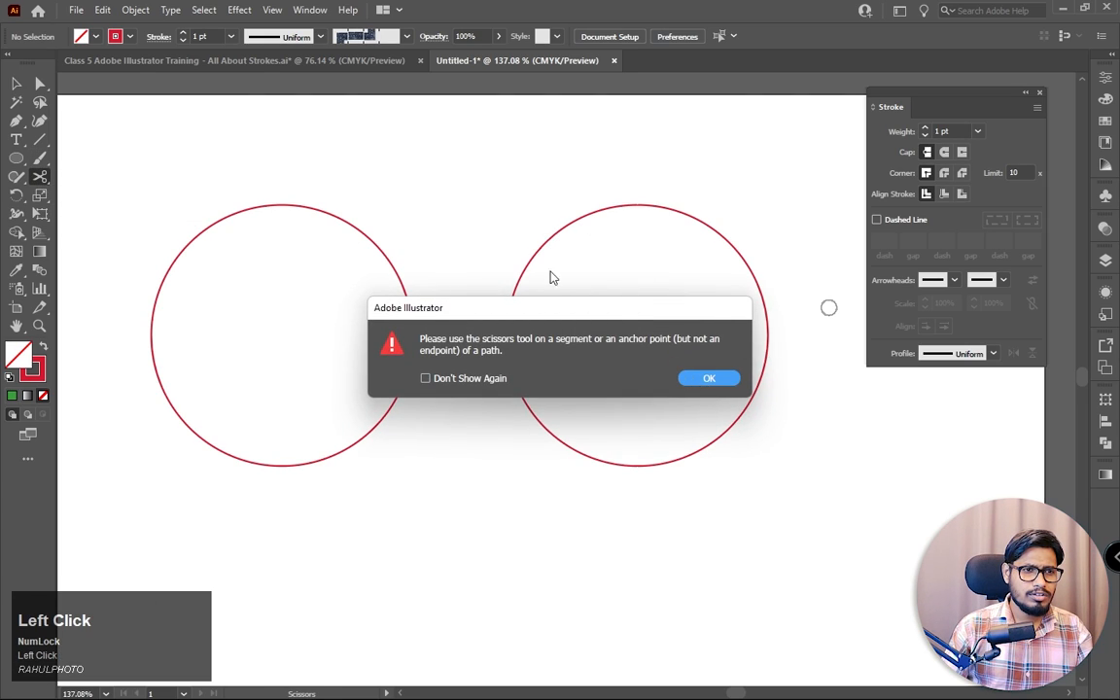
pyautogui.click(705, 380)
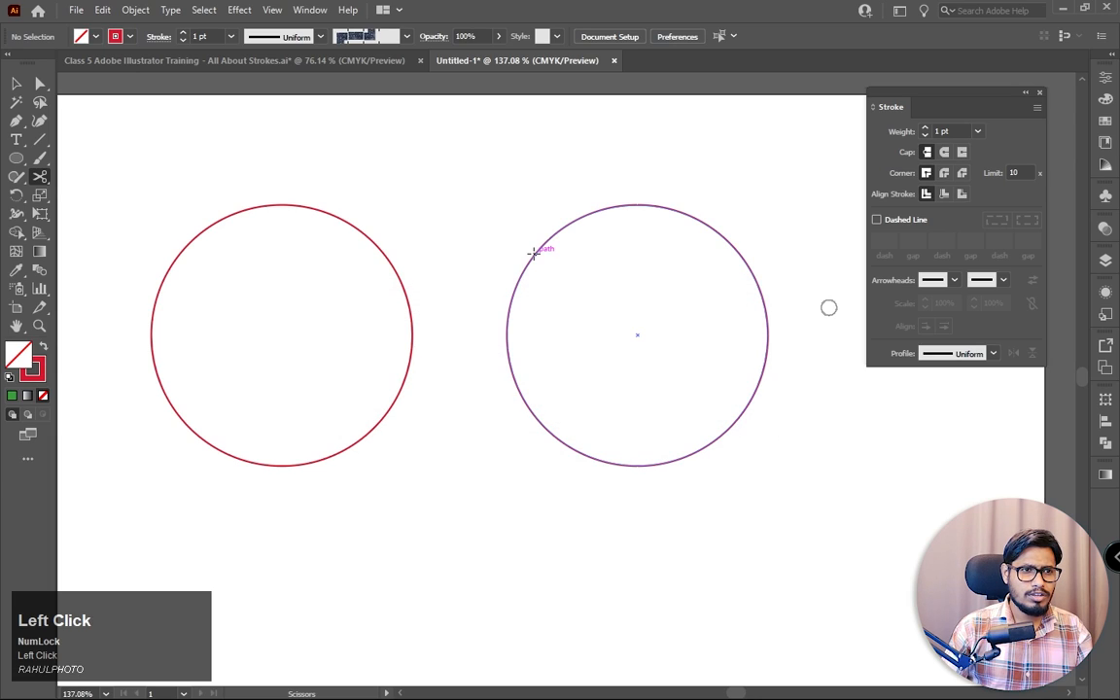
pyautogui.click(540, 244)
pyautogui.click(729, 238)
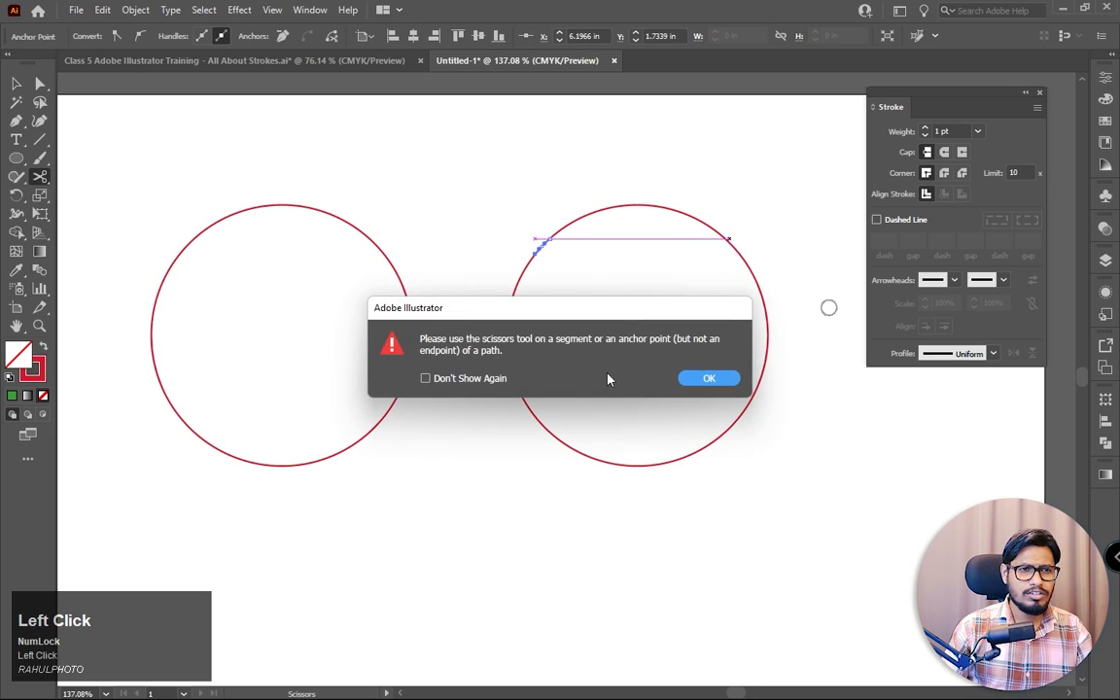
pyautogui.click(704, 380)
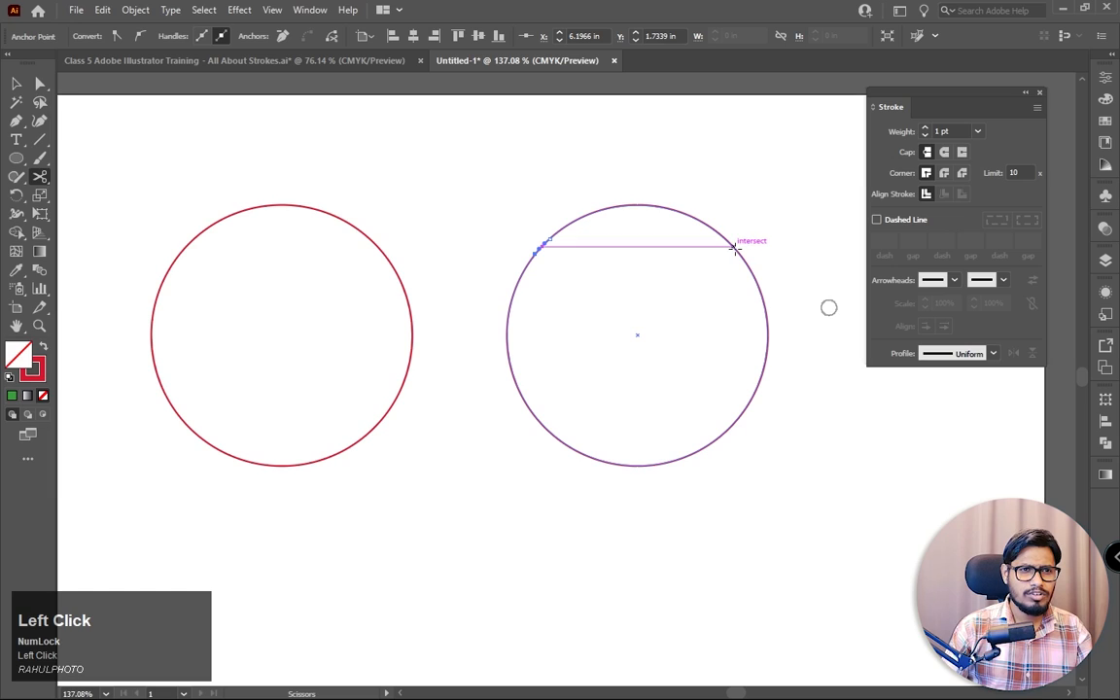
pyautogui.click(757, 385)
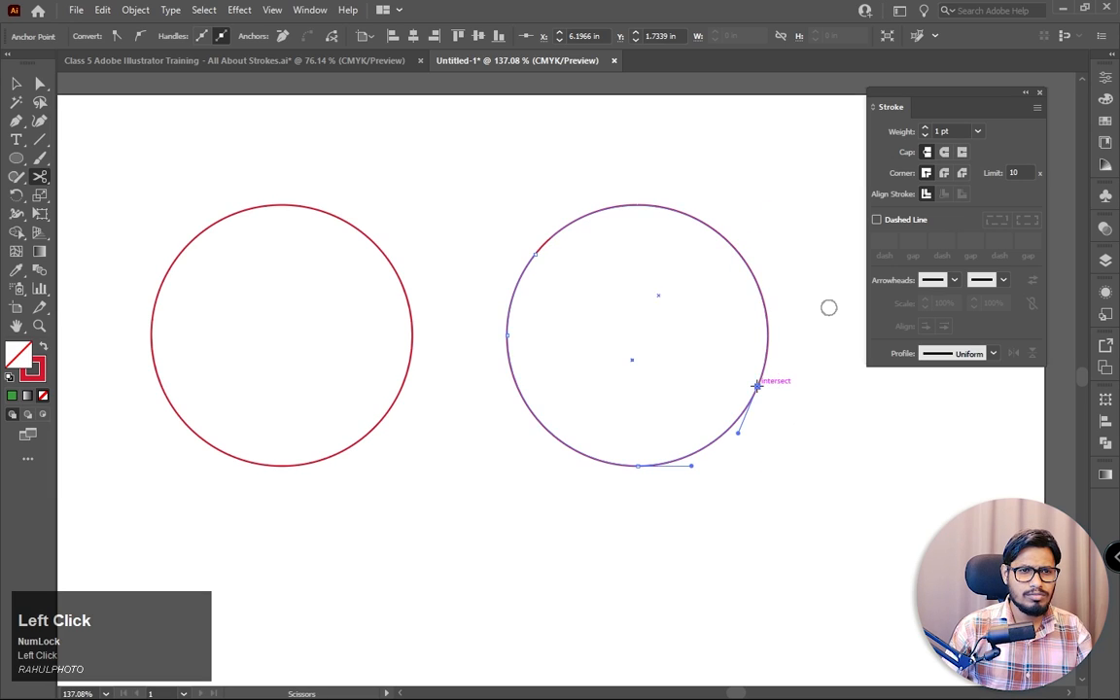
# Step: Move the right circle's cut upper-right arc up and to the right, away from the rest, and deselect it
pyautogui.click(23, 82)
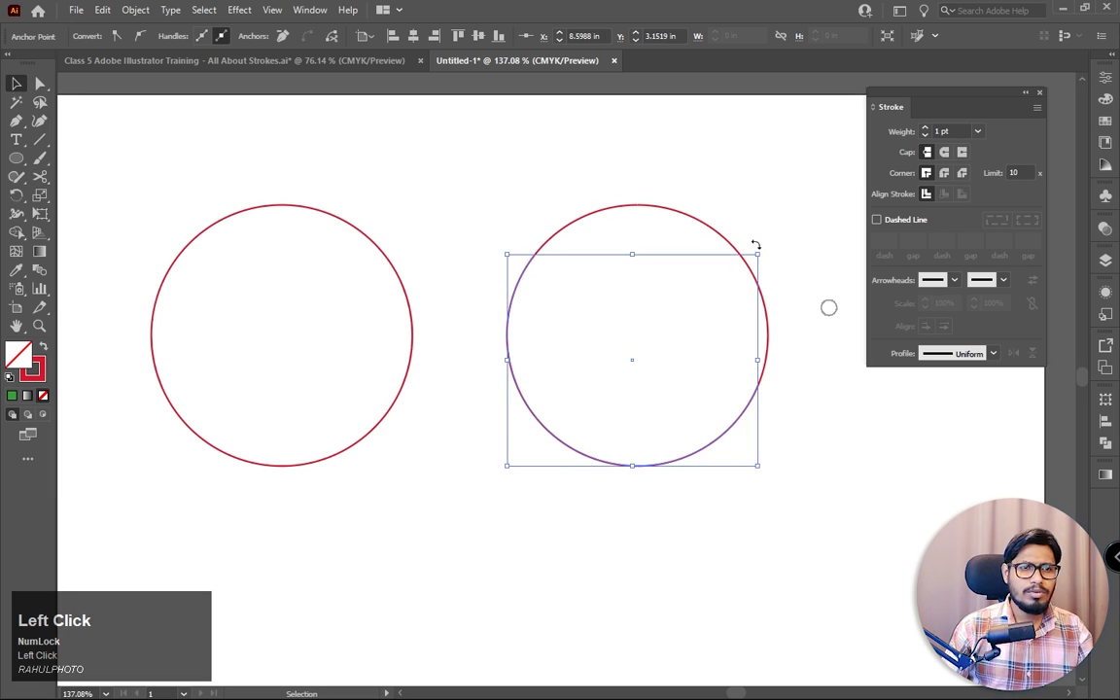
pyautogui.click(725, 243)
pyautogui.moveTo(725, 243); pyautogui.dragTo(753, 203)
pyautogui.click(844, 396)
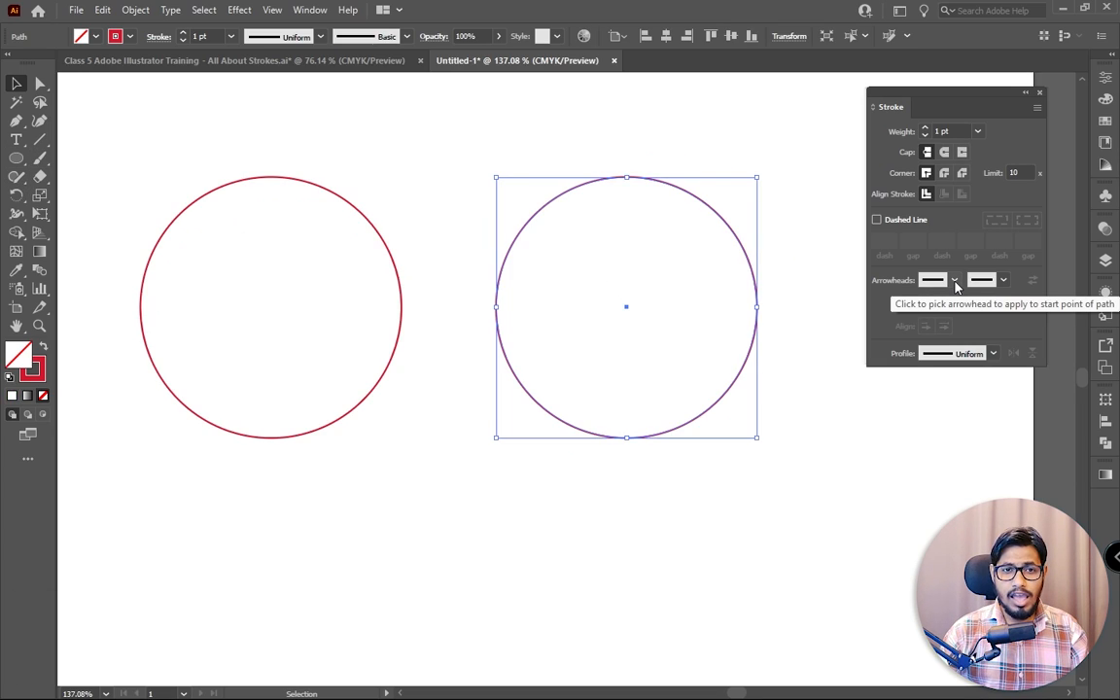
# Step: Give the right circle's cut path a solid arrowhead at its start and a round dot at its end
pyautogui.click(954, 281)
pyautogui.click(885, 331)
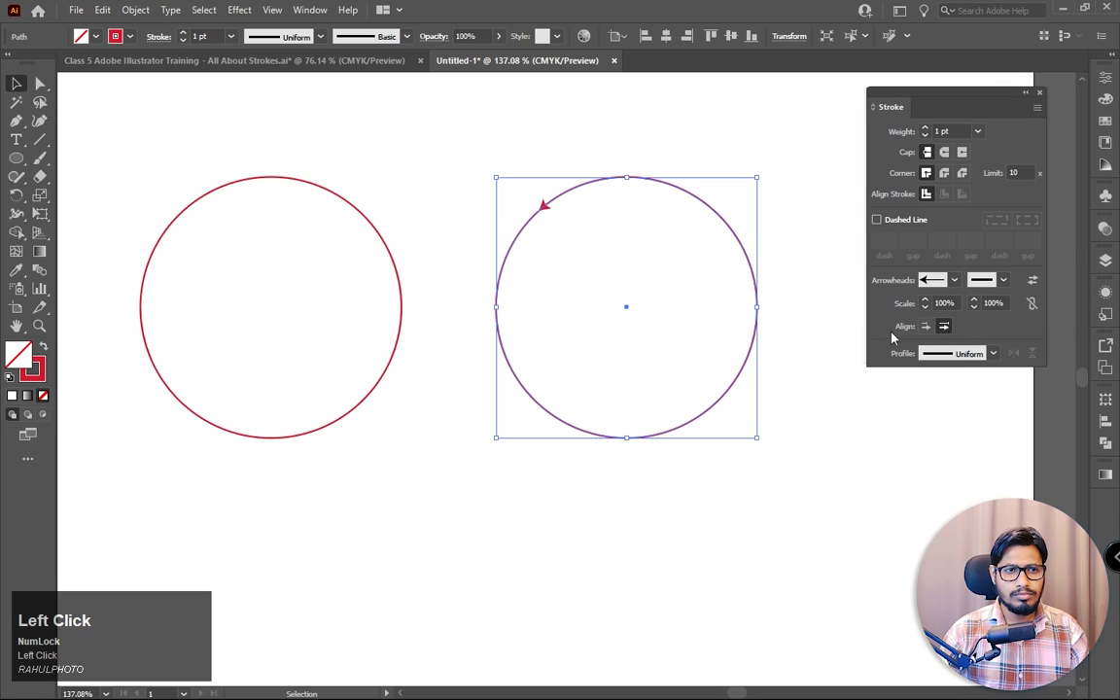
pyautogui.click(1004, 281)
pyautogui.scroll(-5, 973, 375)
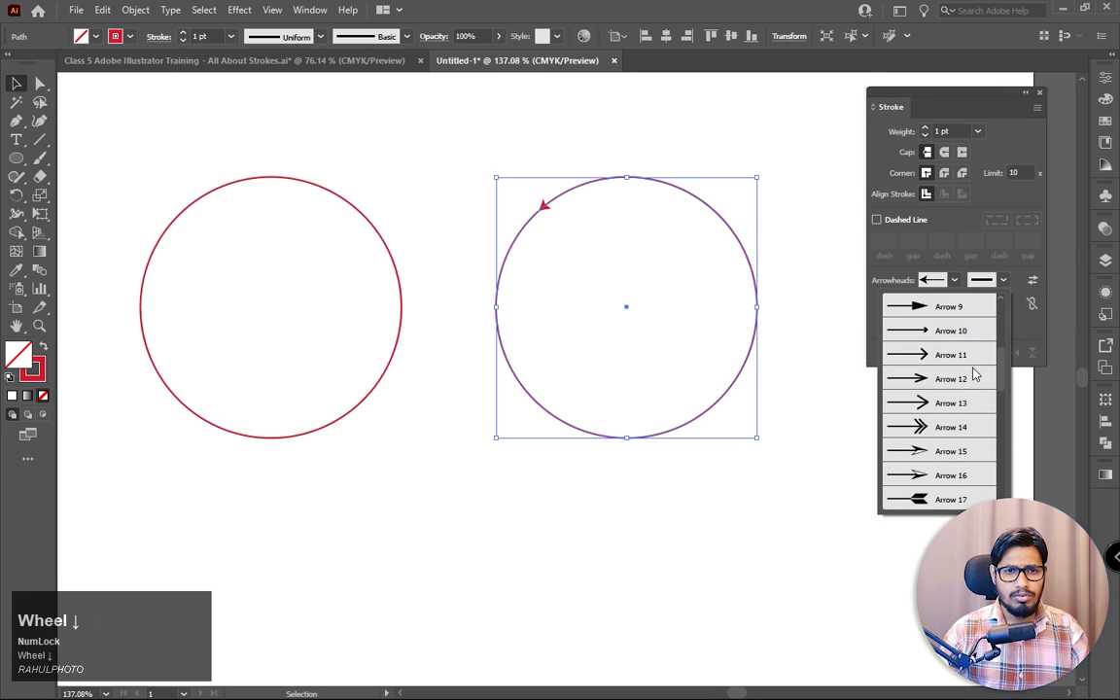
pyautogui.click(935, 461)
pyautogui.click(840, 455)
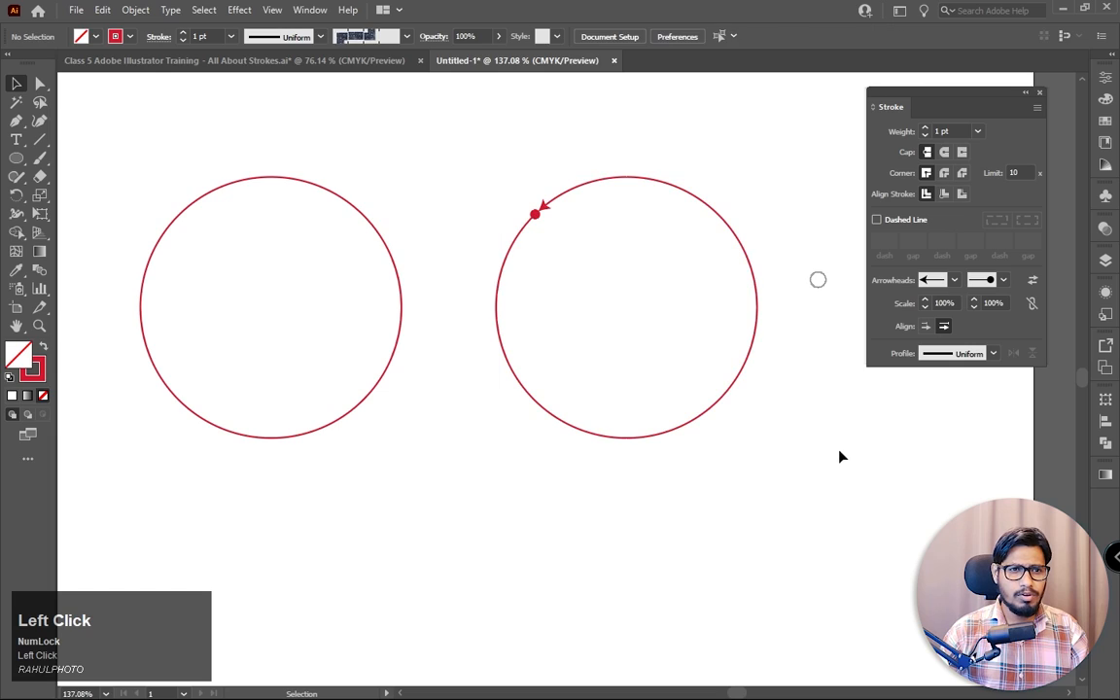
# Step: Delete the plain left circle and put a level duplicate of the arrow-tipped circle in its place
pyautogui.moveTo(446, 197); pyautogui.dragTo(294, 324)
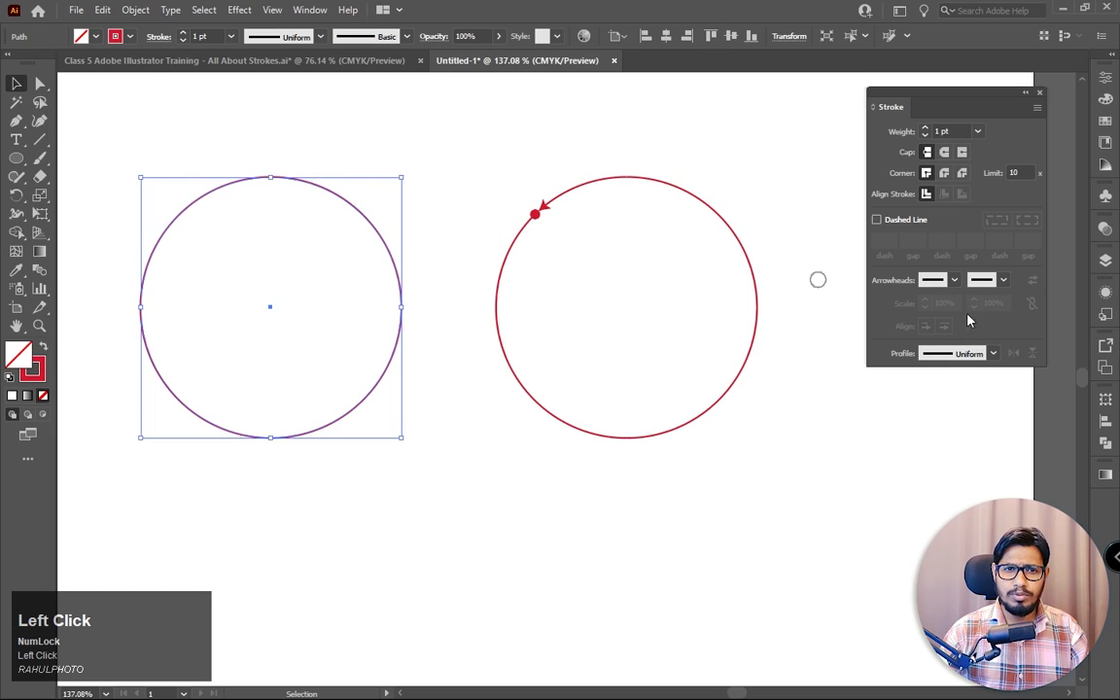
pyautogui.click(954, 280)
pyautogui.click(828, 392)
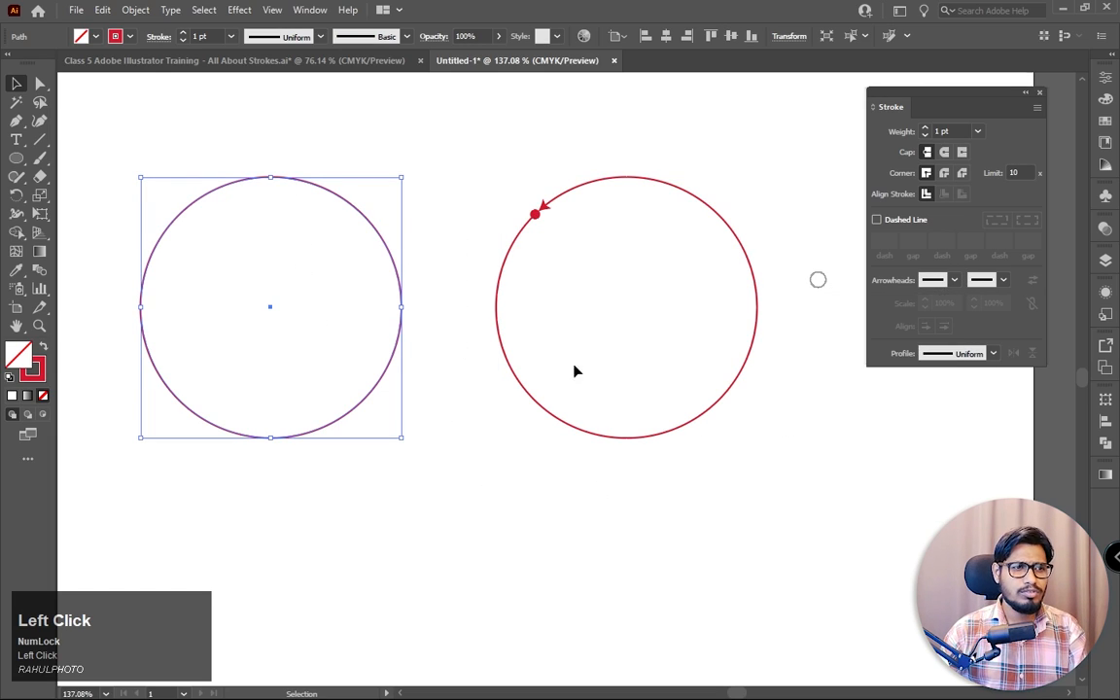
pyautogui.press('Delete')
pyautogui.moveTo(780, 215); pyautogui.dragTo(678, 349)
pyautogui.moveTo(630, 305); pyautogui.dragTo(255, 295)
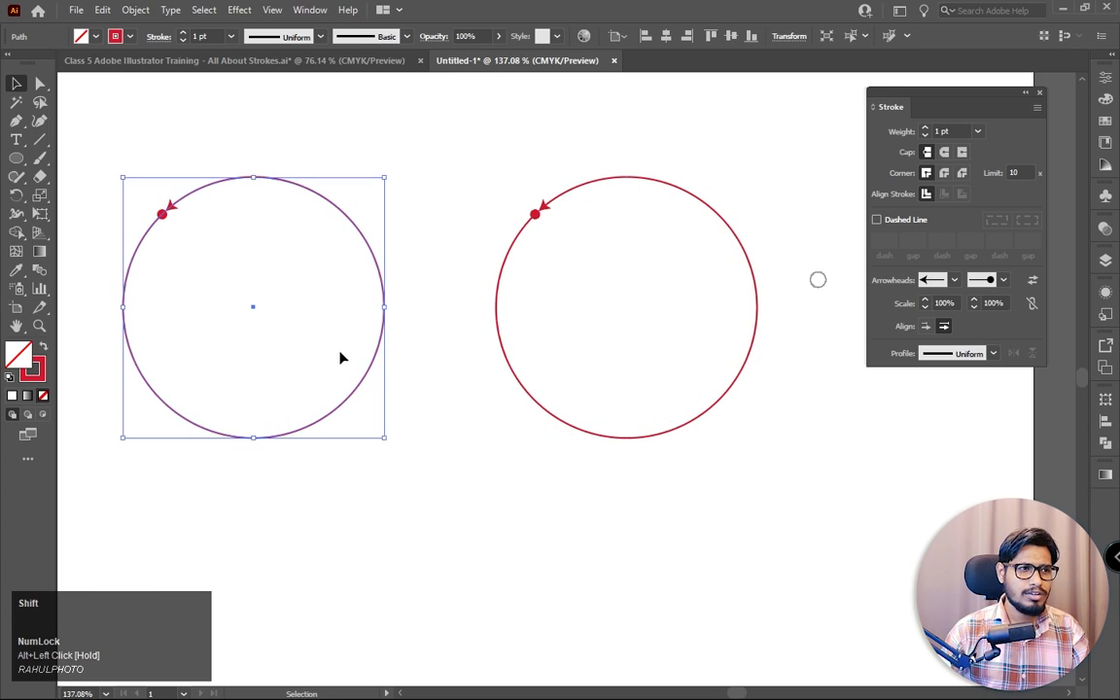
pyautogui.click(467, 437)
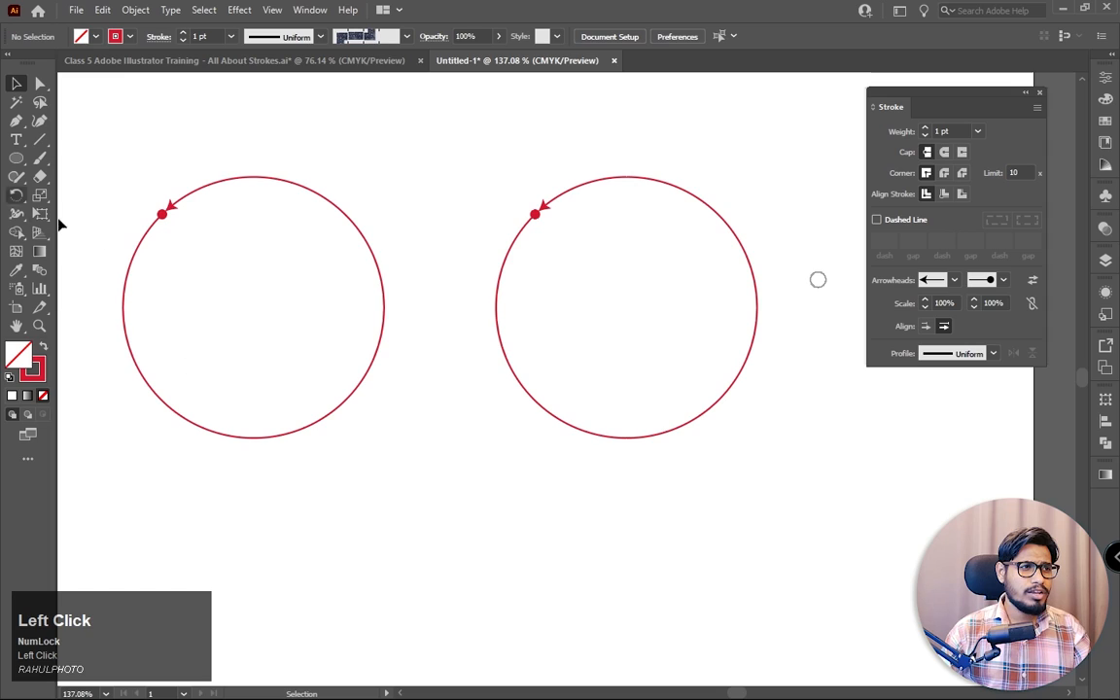
# Step: Erase six gaps around the left circle's outline with the Eraser tool, splitting it into separate arrow-tipped arcs
pyautogui.moveTo(93, 163); pyautogui.dragTo(190, 301)
pyautogui.click(40, 176)
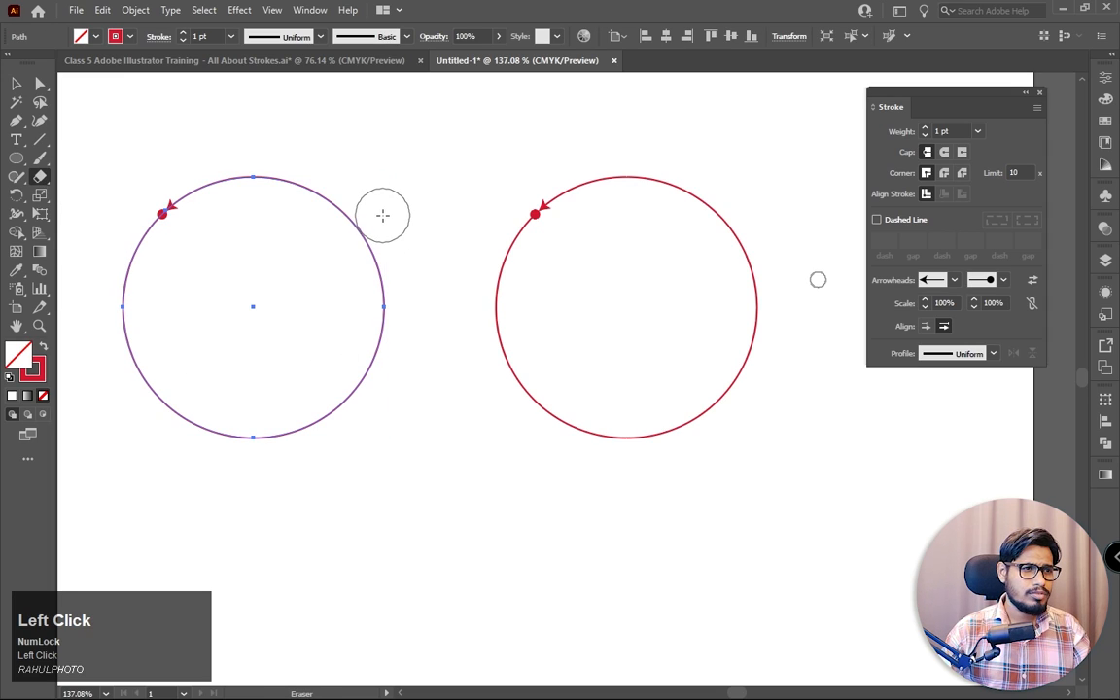
pyautogui.moveTo(385, 213)
pyautogui.mouseDown()
pyautogui.moveTo(119, 407)
pyautogui.moveTo(122, 503)
pyautogui.mouseUp()
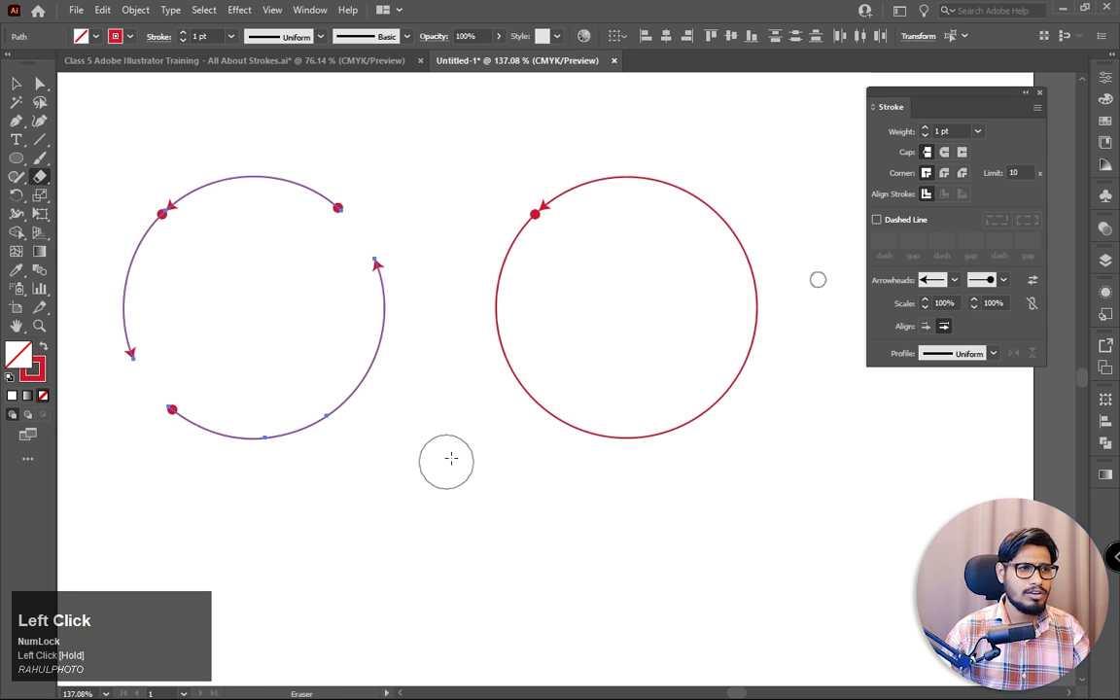
pyautogui.moveTo(116, 255); pyautogui.dragTo(146, 277)
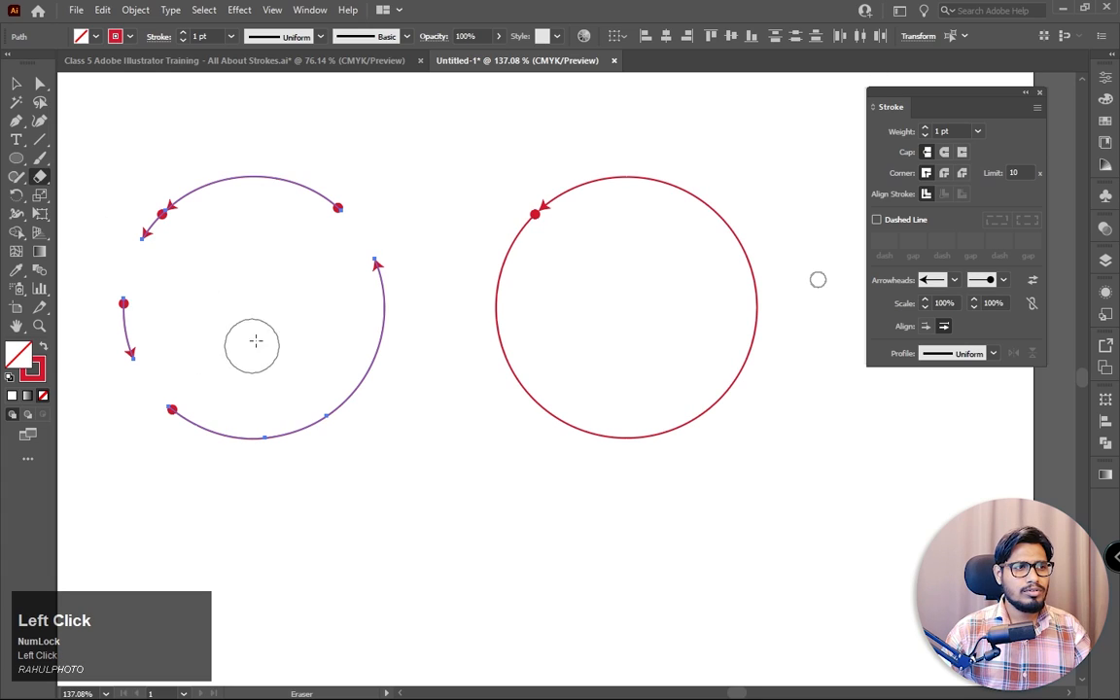
pyautogui.moveTo(268, 143); pyautogui.dragTo(261, 209)
pyautogui.moveTo(336, 347); pyautogui.dragTo(379, 406)
pyautogui.moveTo(247, 392); pyautogui.dragTo(223, 534)
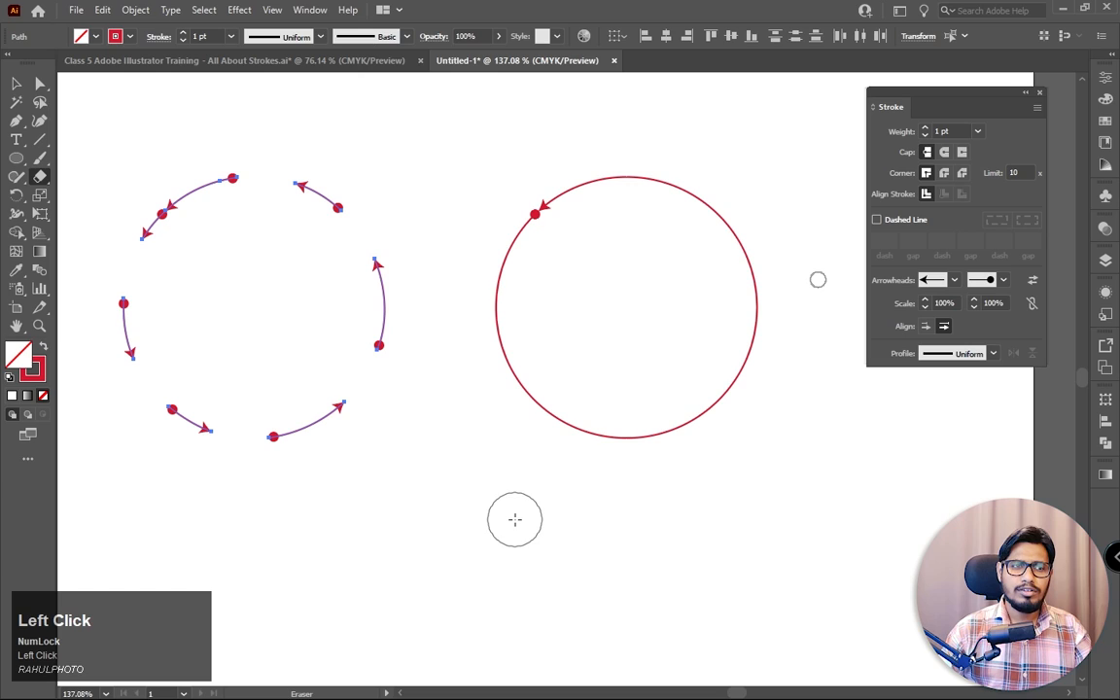
# Step: Cut the right circle's outline at its upper-right and lower-right with the Scissors tool
pyautogui.rightClick(40, 176)
pyautogui.click(114, 195)
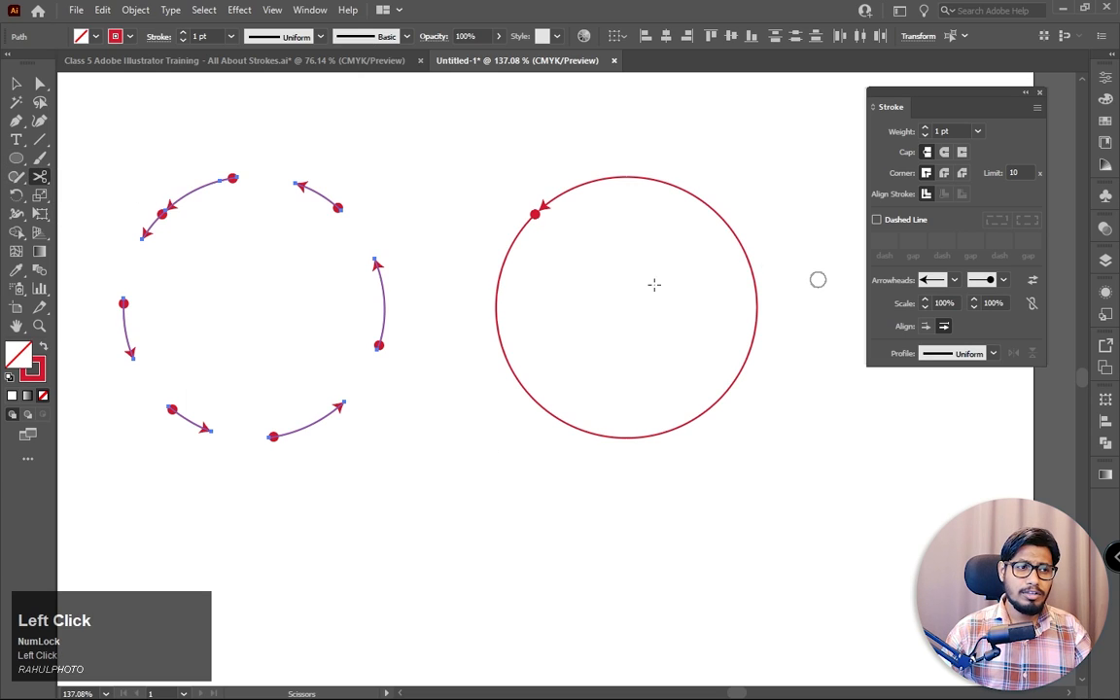
pyautogui.click(716, 198)
pyautogui.click(707, 375)
pyautogui.click(723, 223)
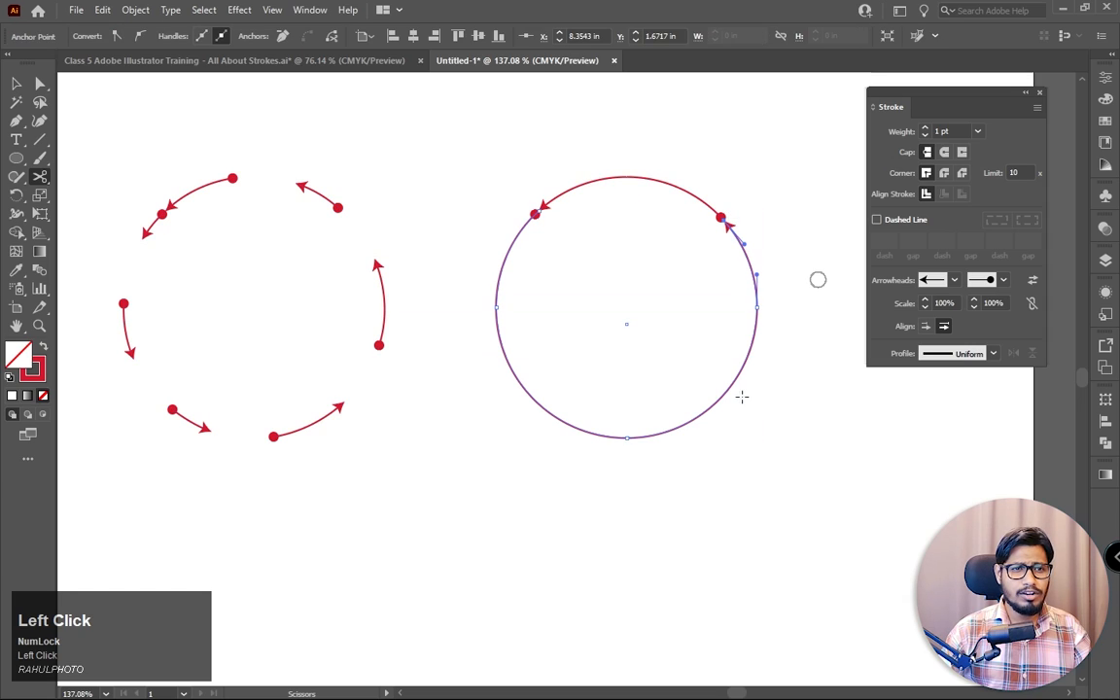
pyautogui.click(661, 345)
pyautogui.click(713, 379)
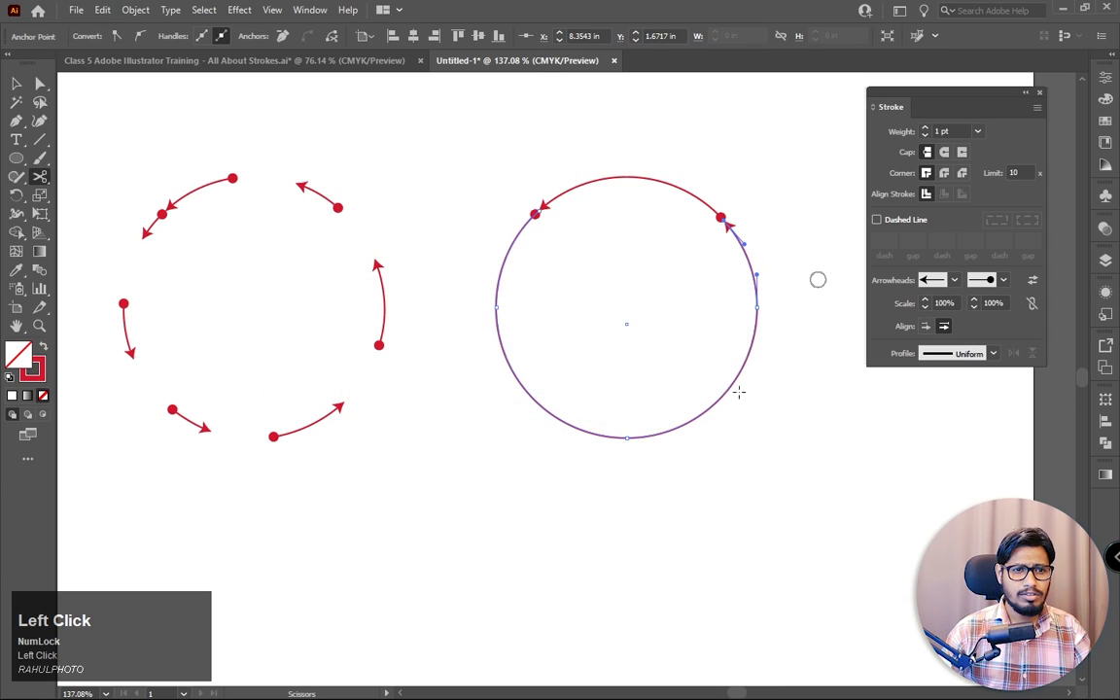
pyautogui.click(733, 385)
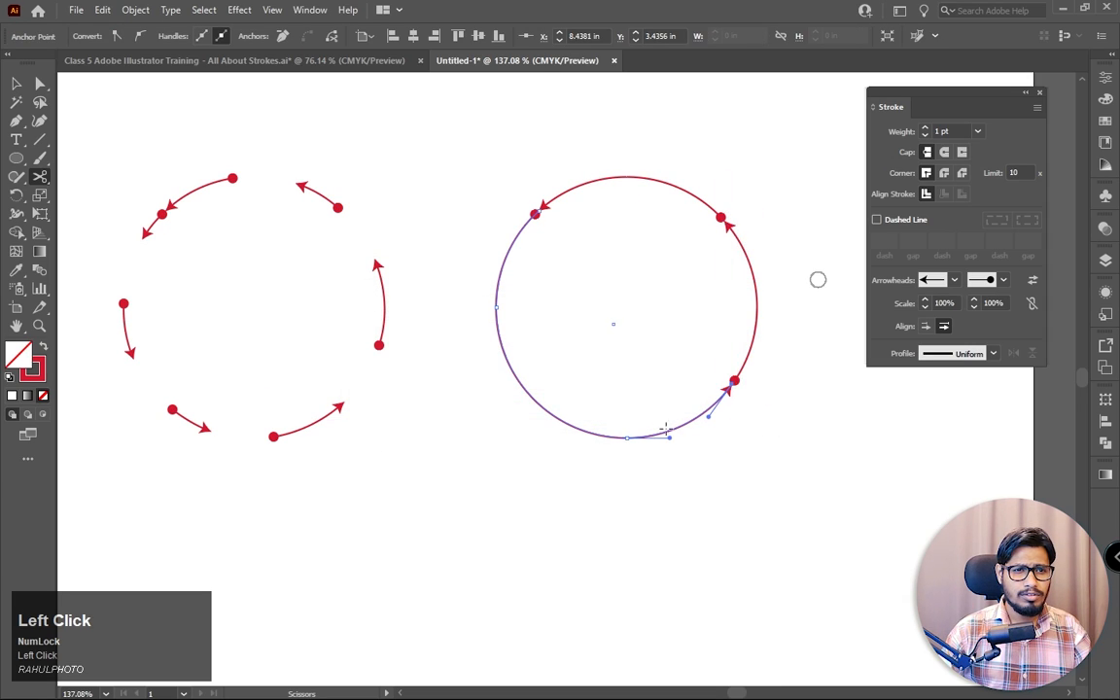
# Step: Cut the right circle's outline near its bottom and on its left side with the Scissors tool, and deselect it
pyautogui.click(574, 420)
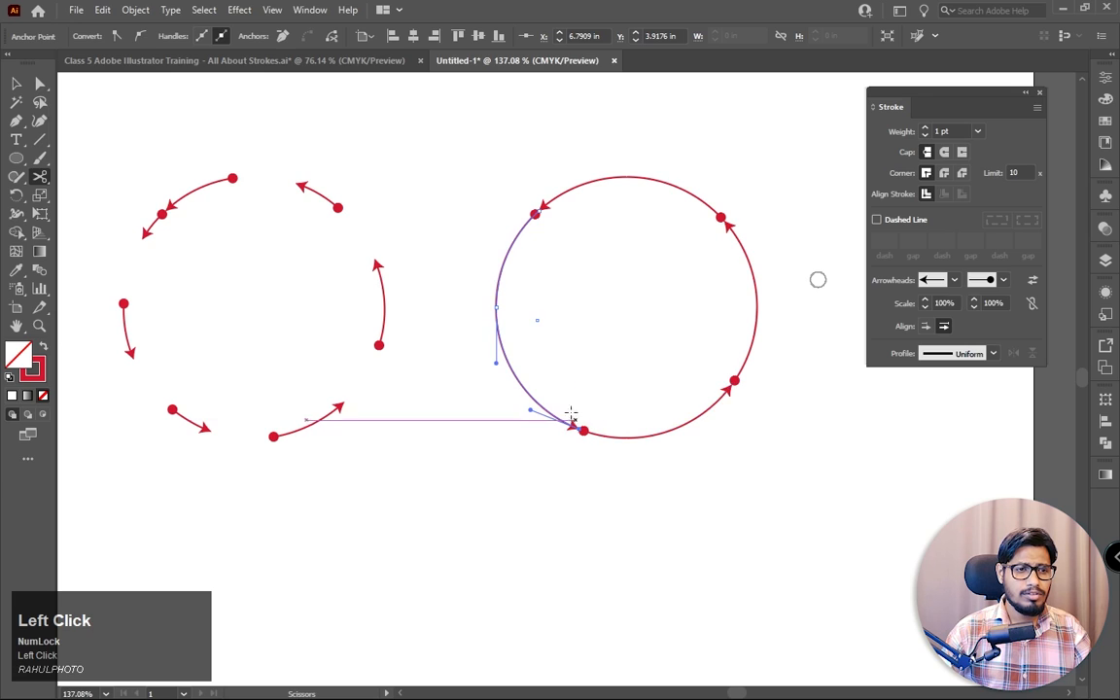
pyautogui.click(496, 327)
pyautogui.click(707, 379)
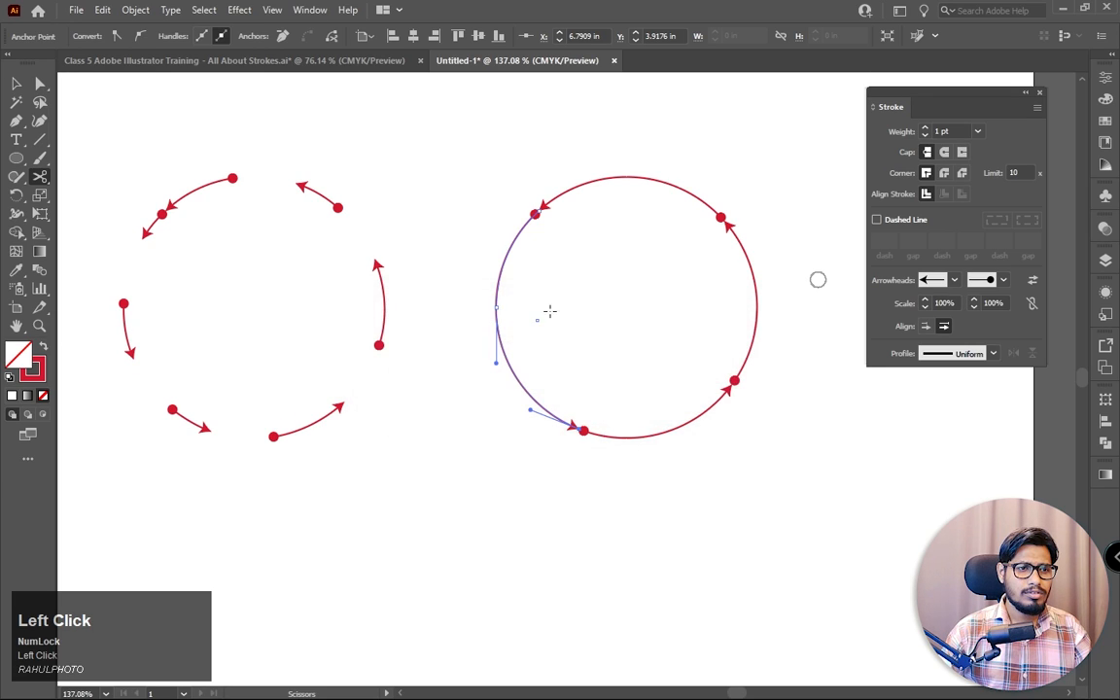
pyautogui.click(496, 329)
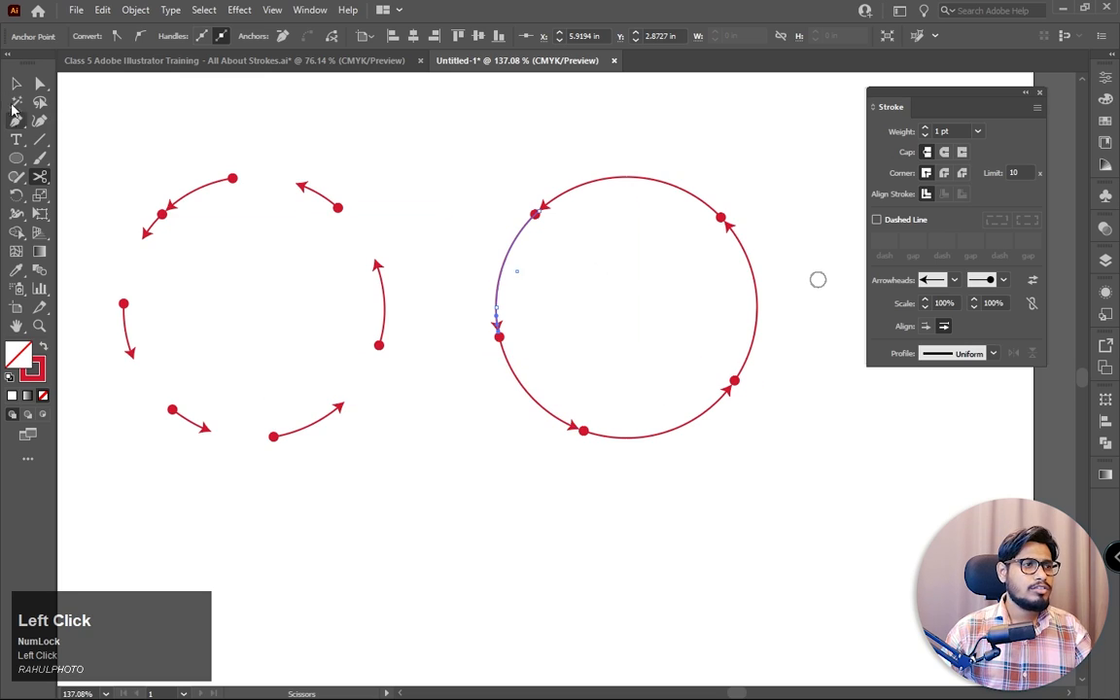
pyautogui.click(16, 83)
pyautogui.click(471, 124)
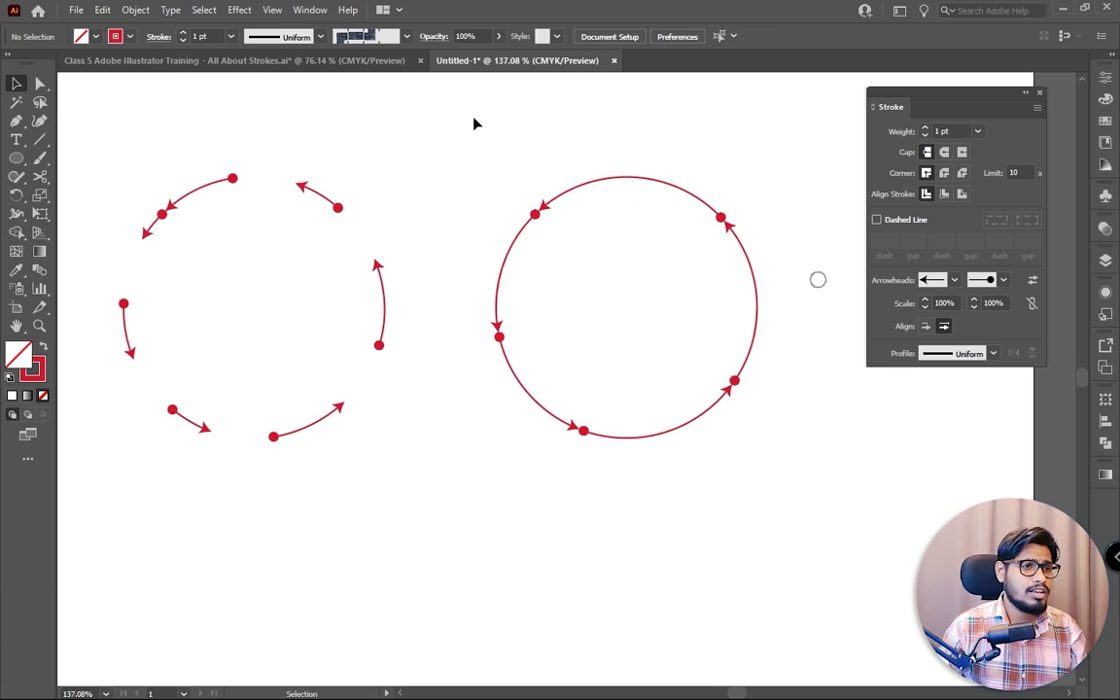
# Step: Select individual arcs of the left and right circles to examine their separate paths
pyautogui.moveTo(106, 266); pyautogui.dragTo(157, 383)
pyautogui.click(110, 268)
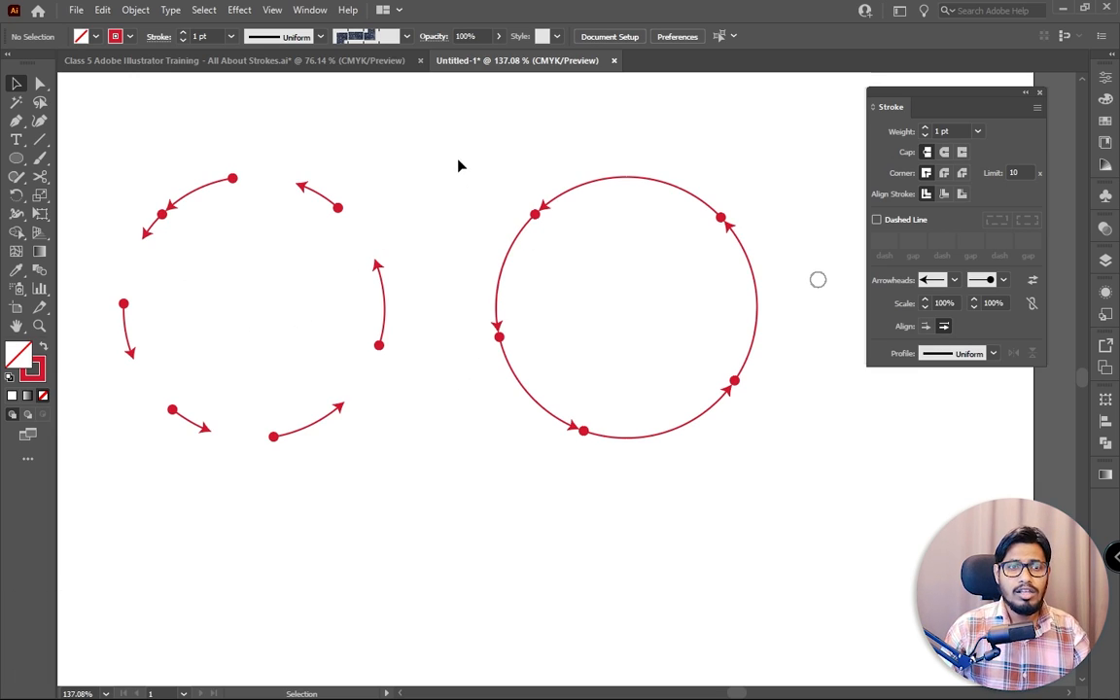
pyautogui.moveTo(478, 175); pyautogui.dragTo(499, 239)
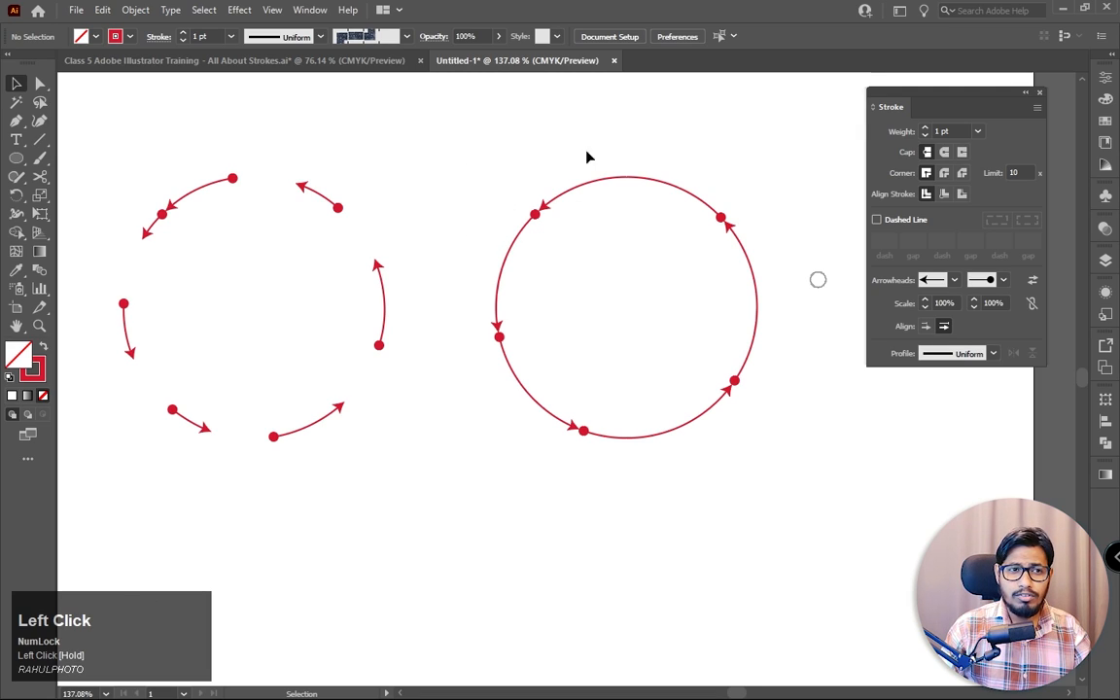
# Step: Pull the right circle's top arc up, its bottom arc down, and the left circle's right-hand arc outward
pyautogui.moveTo(588, 157); pyautogui.dragTo(622, 185)
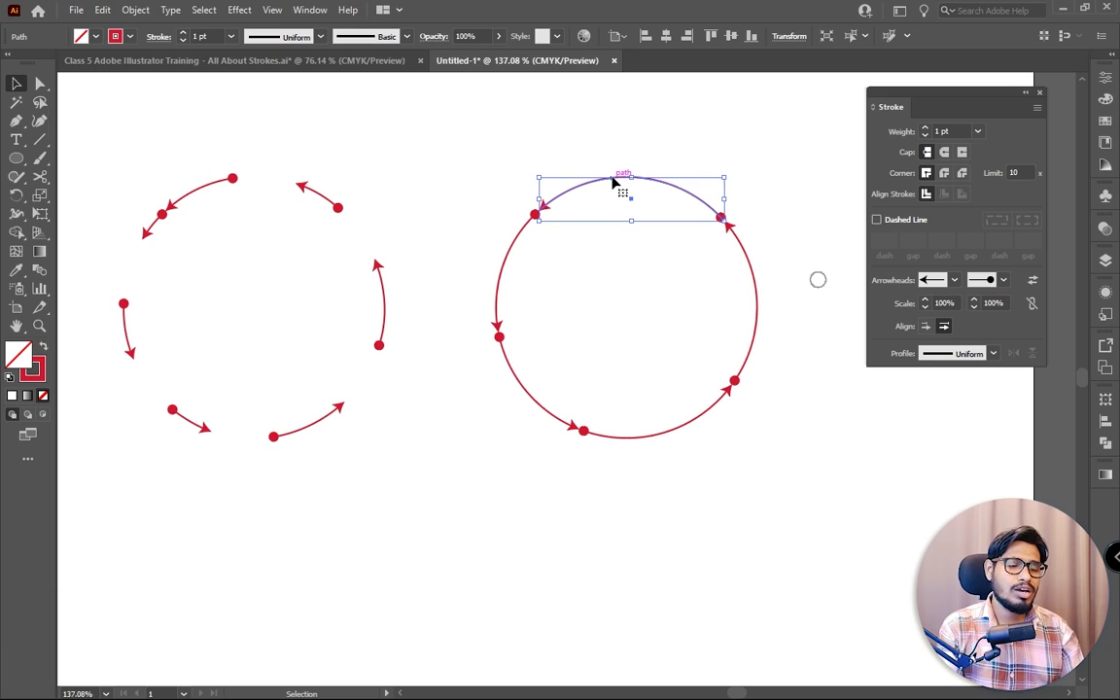
pyautogui.moveTo(615, 182); pyautogui.dragTo(618, 138)
pyautogui.moveTo(655, 437); pyautogui.dragTo(659, 468)
pyautogui.moveTo(382, 314); pyautogui.dragTo(416, 314)
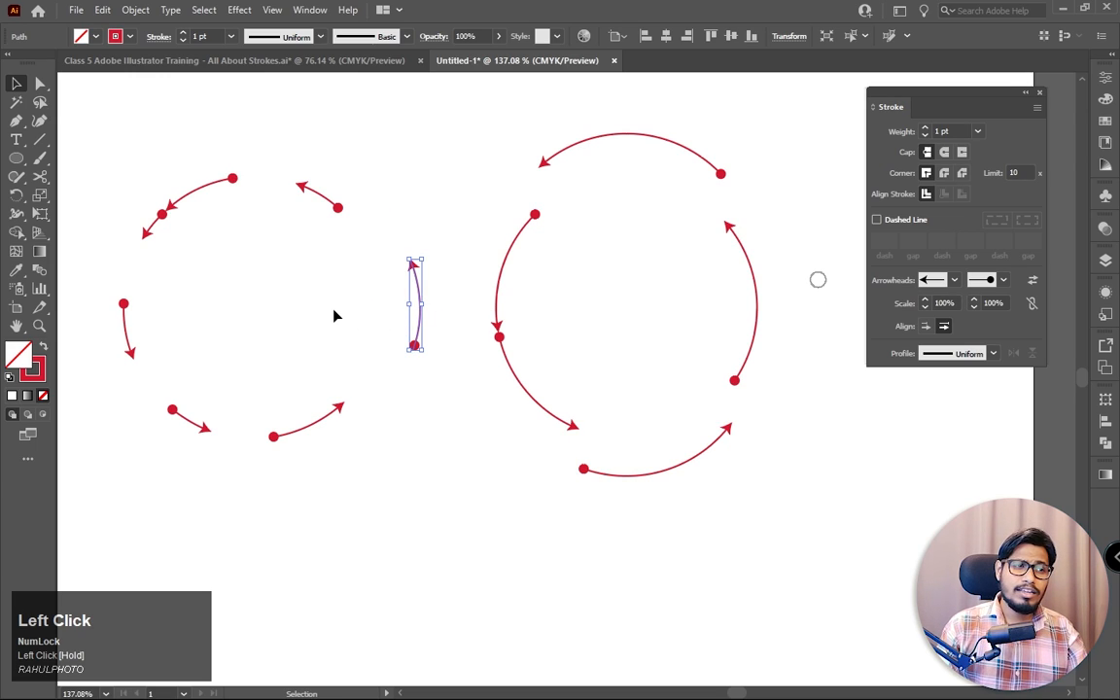
# Step: Undo the moves of the left circle's right-hand arc and the right circle's bottom and top arcs
pyautogui.hotkey('ctrl', 'z')
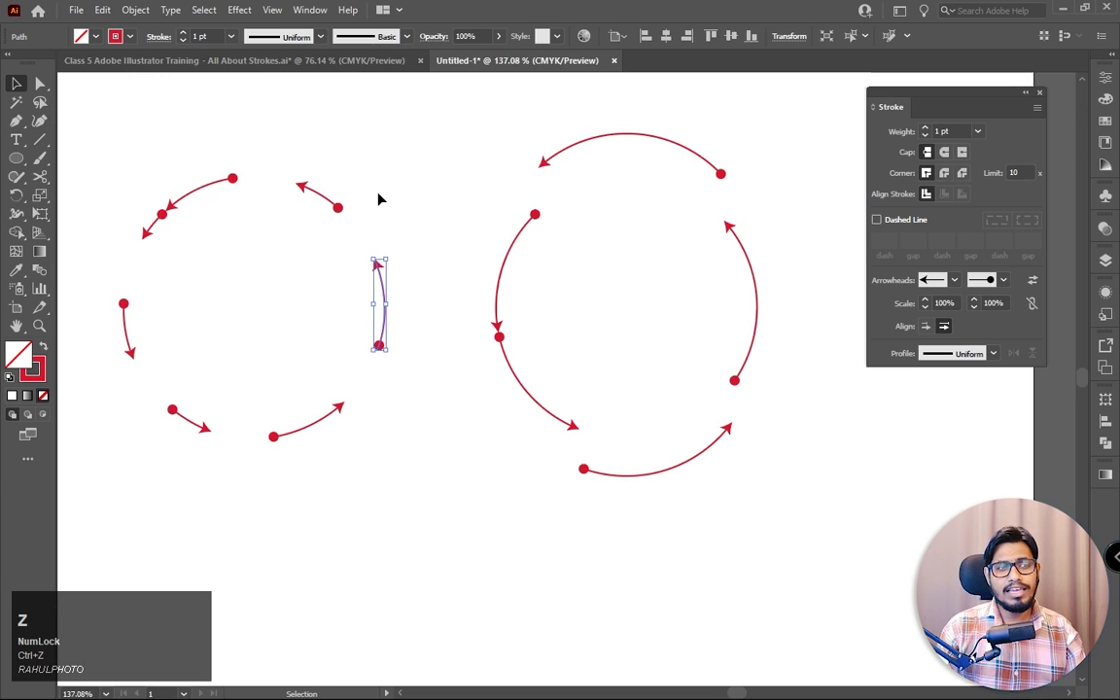
pyautogui.click(350, 552)
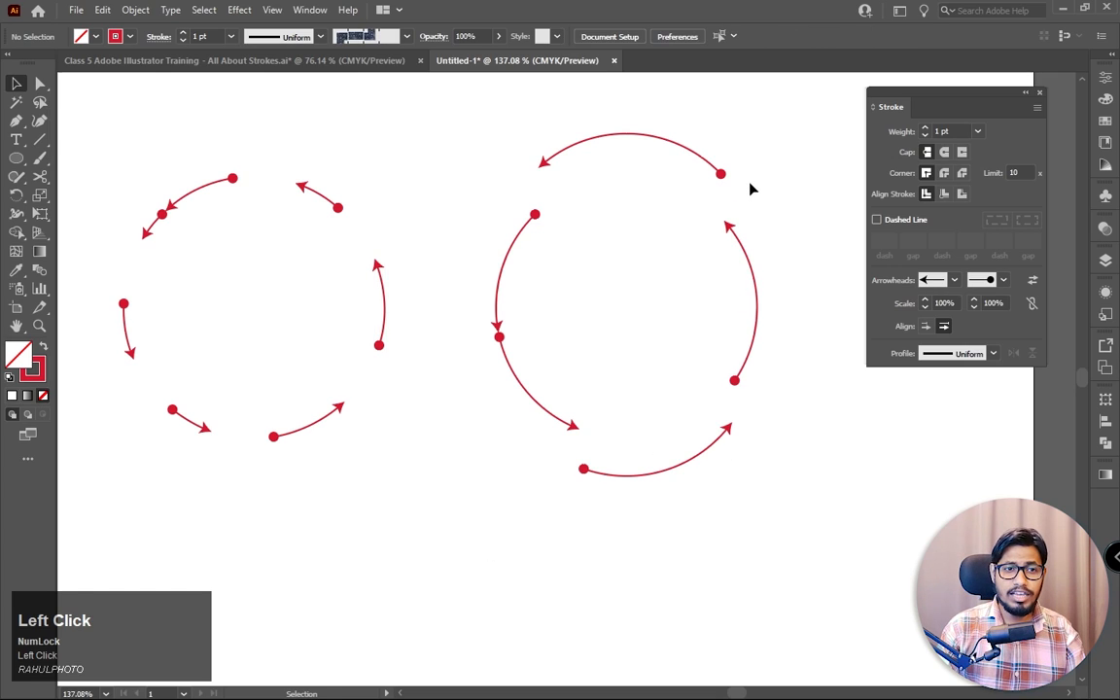
pyautogui.hotkey('ctrl', 'z')
pyautogui.hotkey('ctrl', 'z')
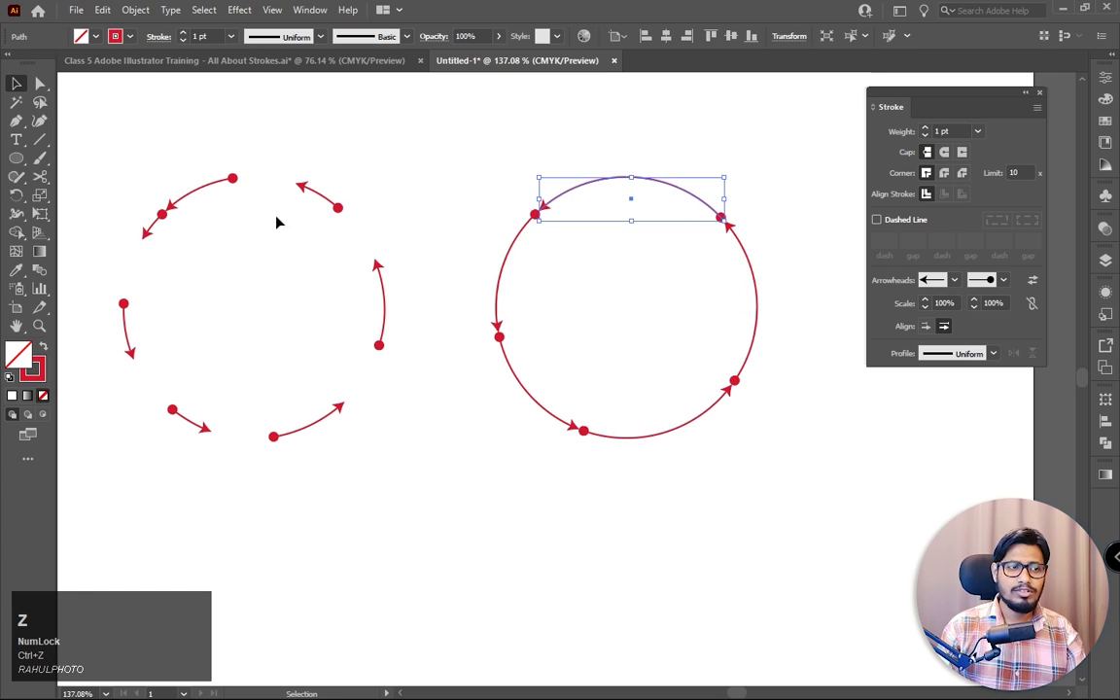
pyautogui.moveTo(412, 265); pyautogui.dragTo(437, 270)
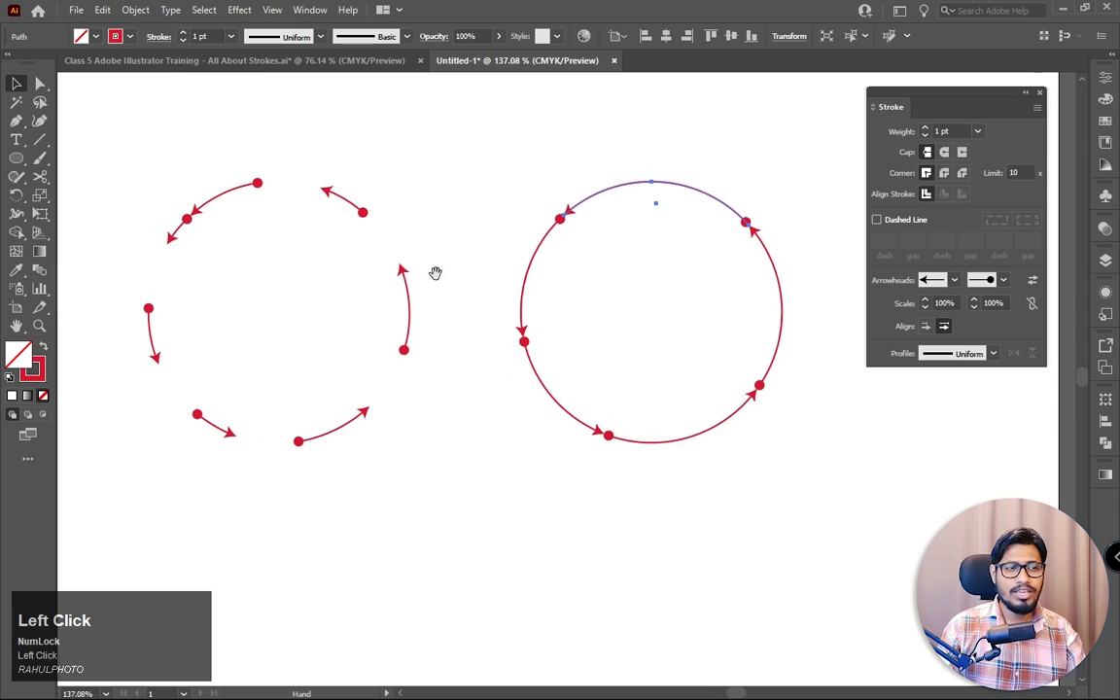
# Step: Delete all the arrow-tipped arcs of both circles from the artboard
pyautogui.moveTo(131, 150); pyautogui.dragTo(800, 469)
pyautogui.press('Delete')
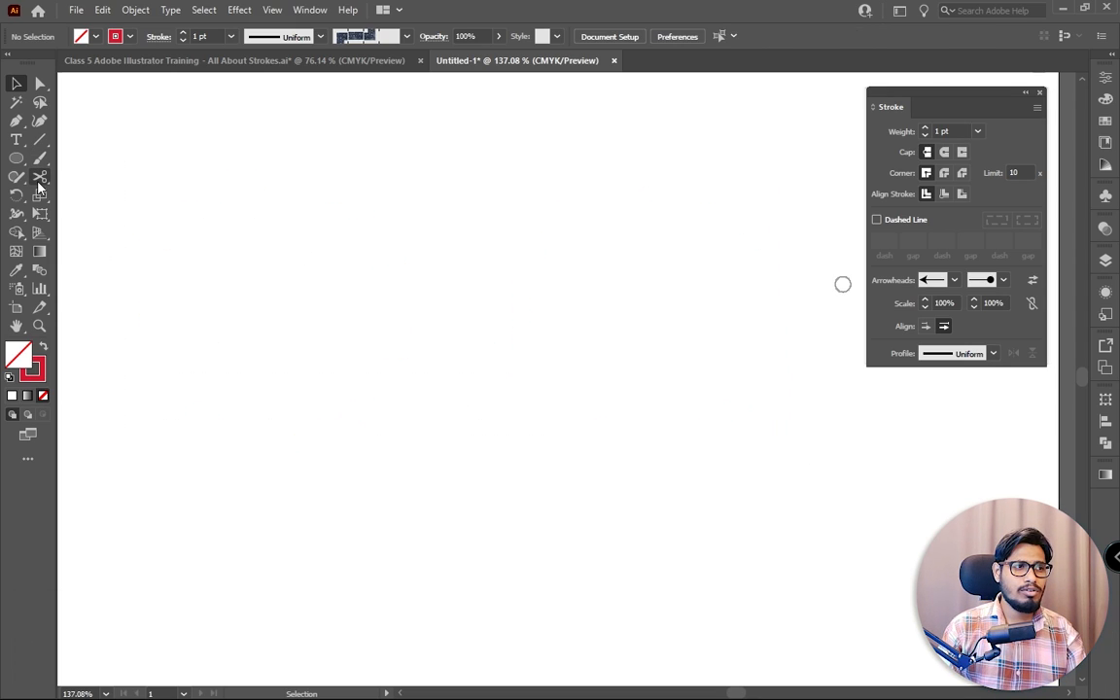
pyautogui.rightClick(17, 159)
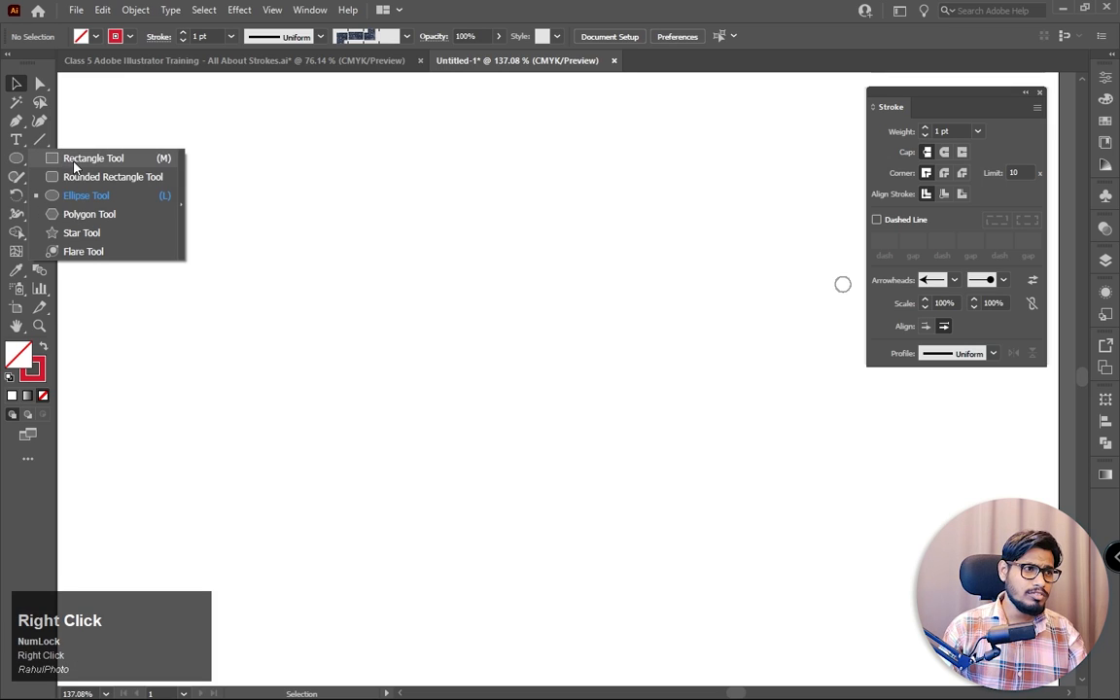
pyautogui.rightClick(15, 178)
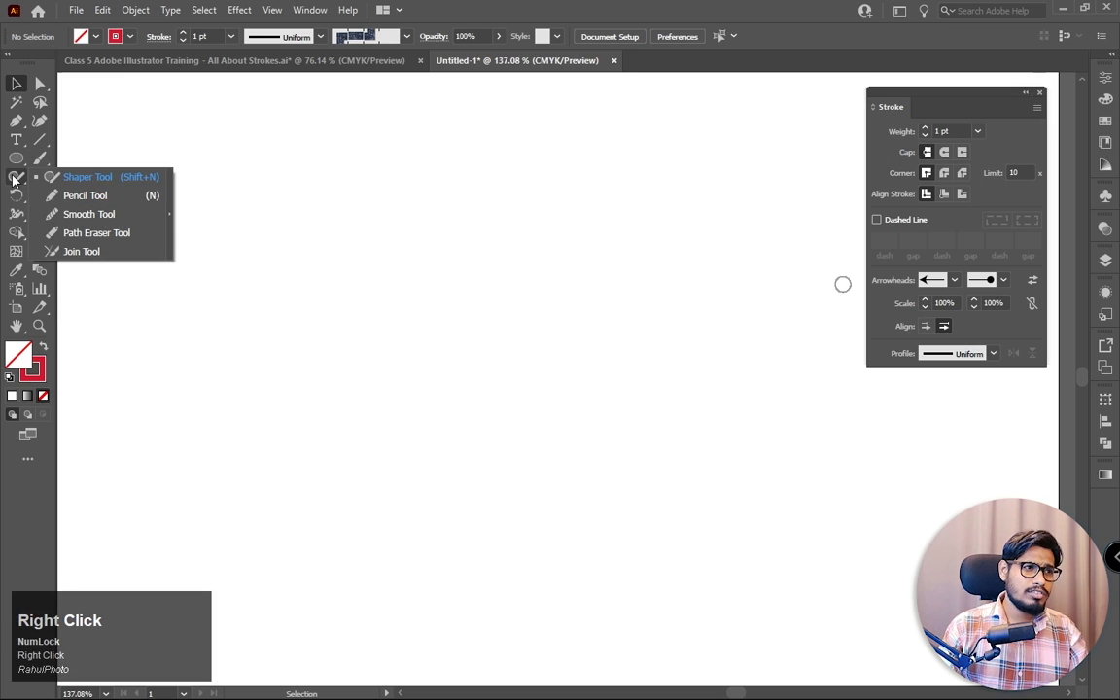
pyautogui.click(15, 178)
pyautogui.rightClick(40, 177)
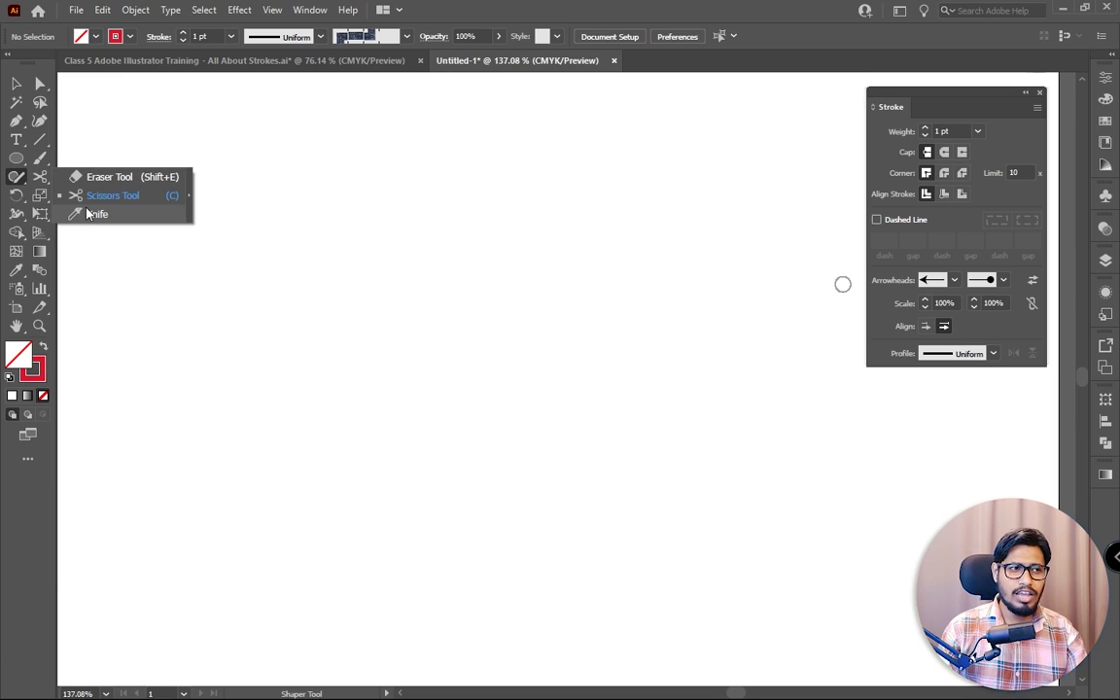
# Step: Draw two freehand trial paths with the Pencil tool, one below the other, and undo both
pyautogui.rightClick(22, 180)
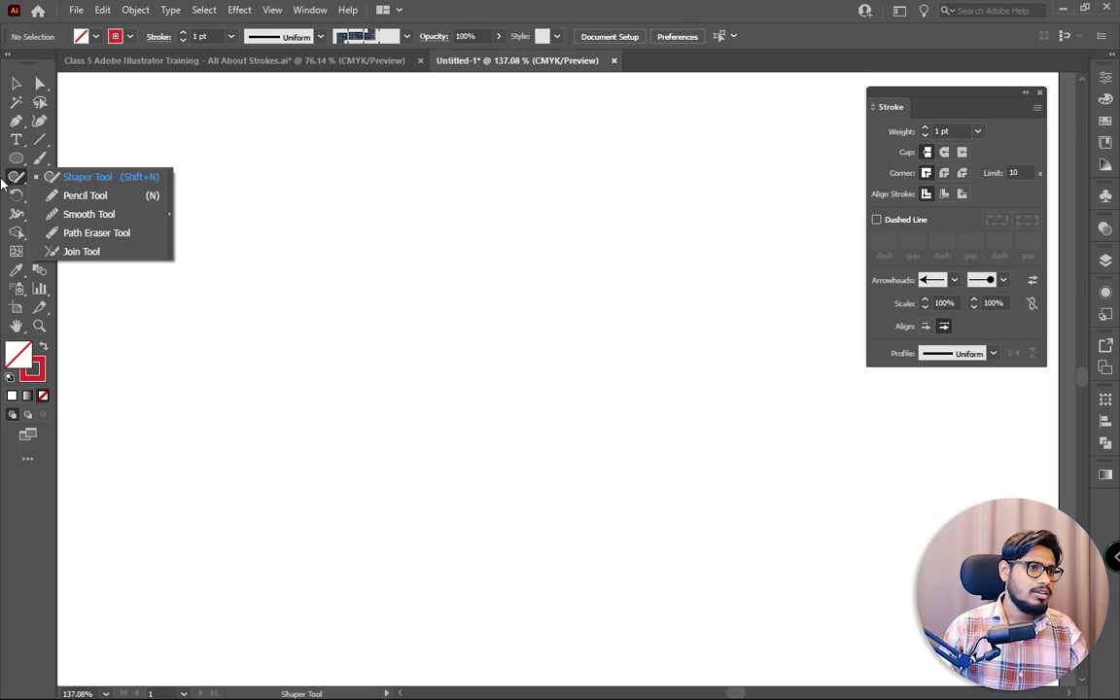
pyautogui.click(82, 194)
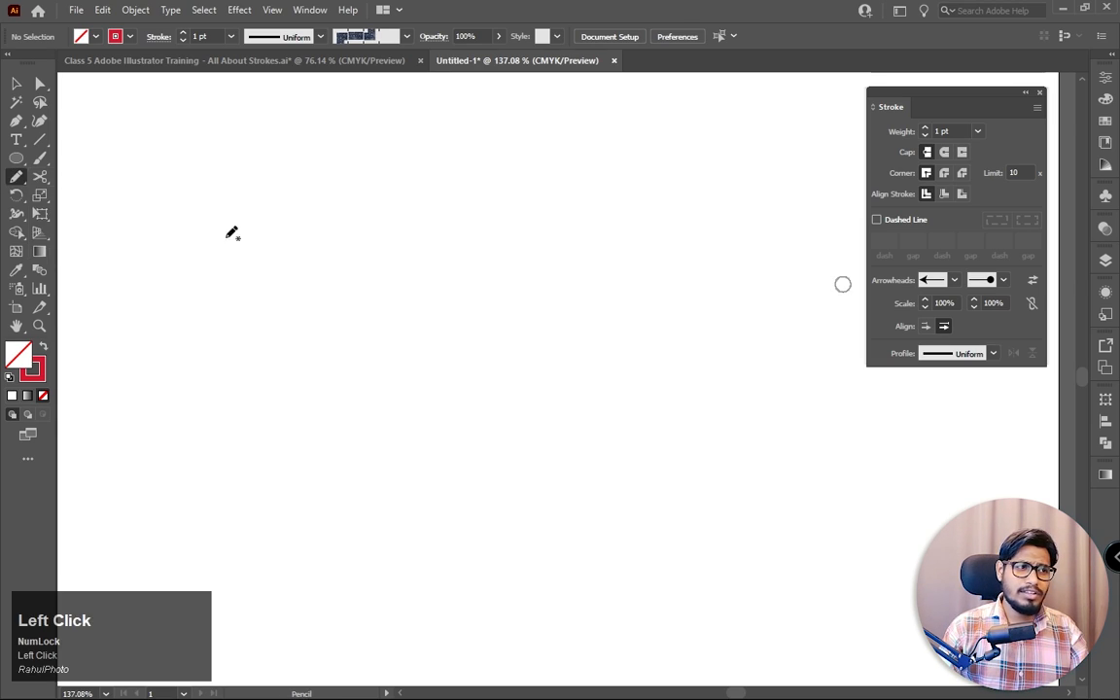
pyautogui.moveTo(213, 358)
pyautogui.mouseDown()
pyautogui.moveTo(403, 233)
pyautogui.moveTo(538, 270)
pyautogui.moveTo(711, 377)
pyautogui.mouseUp()
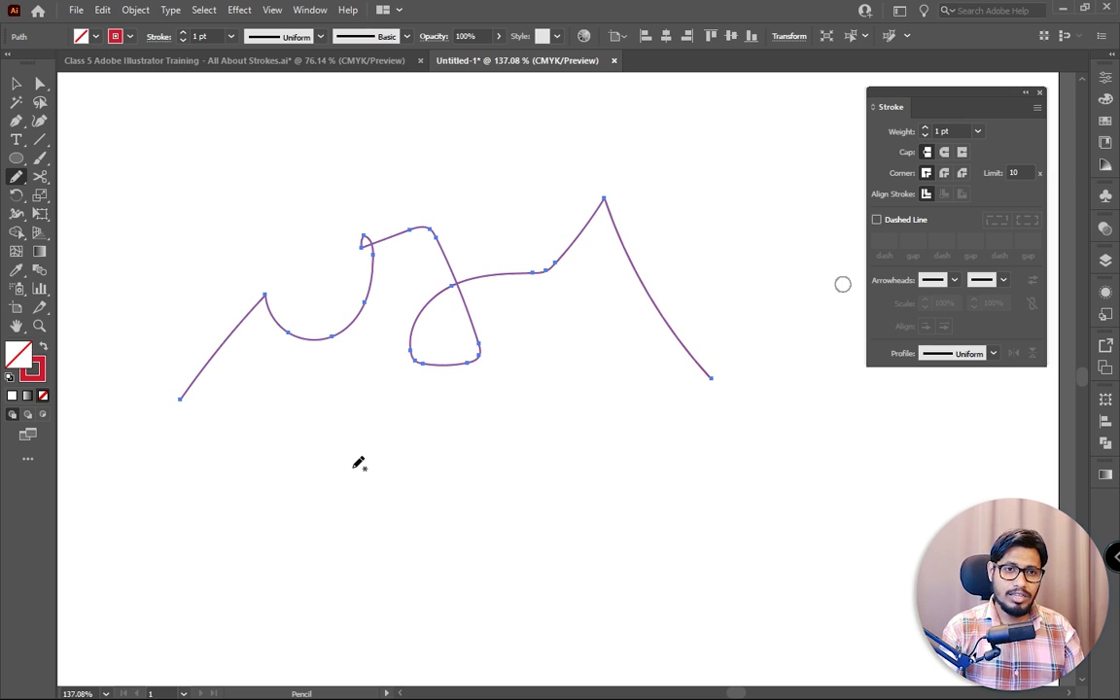
pyautogui.moveTo(178, 521)
pyautogui.mouseDown()
pyautogui.moveTo(229, 477)
pyautogui.moveTo(275, 539)
pyautogui.moveTo(345, 508)
pyautogui.moveTo(388, 454)
pyautogui.moveTo(439, 529)
pyautogui.moveTo(488, 457)
pyautogui.moveTo(525, 483)
pyautogui.moveTo(588, 482)
pyautogui.moveTo(661, 443)
pyautogui.moveTo(693, 515)
pyautogui.moveTo(733, 450)
pyautogui.moveTo(714, 422)
pyautogui.moveTo(758, 428)
pyautogui.moveTo(751, 395)
pyautogui.mouseUp()
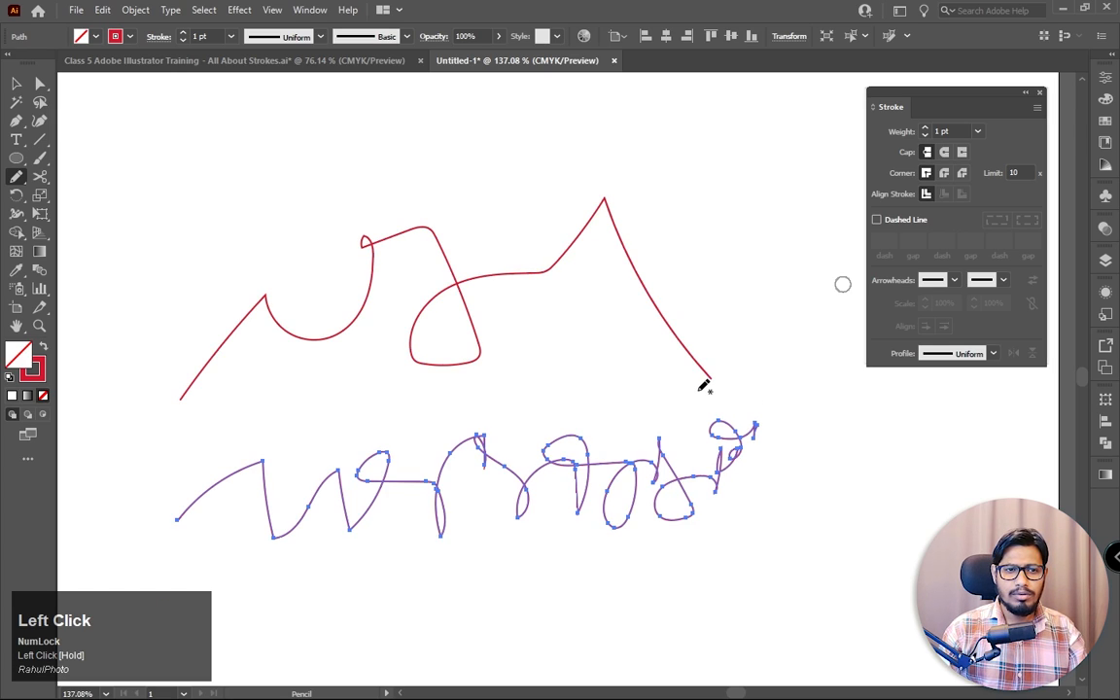
pyautogui.hotkey('ctrl', 'z')
pyautogui.hotkey('ctrl', 'z')
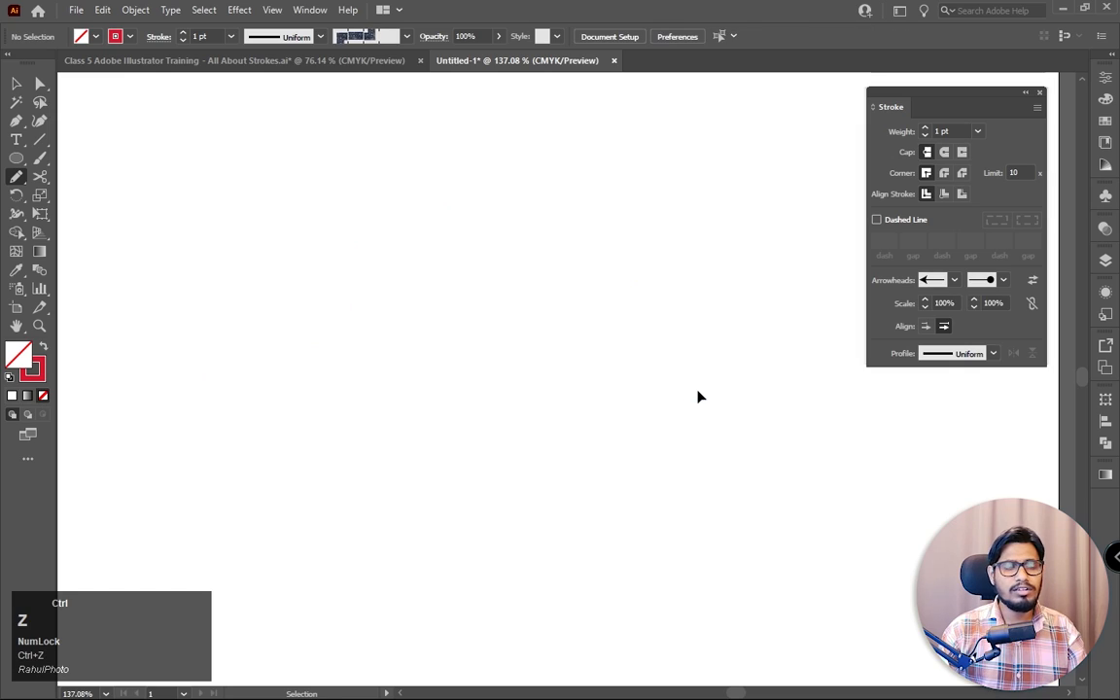
# Step: Draw a freehand zigzag path with sharp peaks across the artboard with the Pencil tool
pyautogui.rightClick(19, 182)
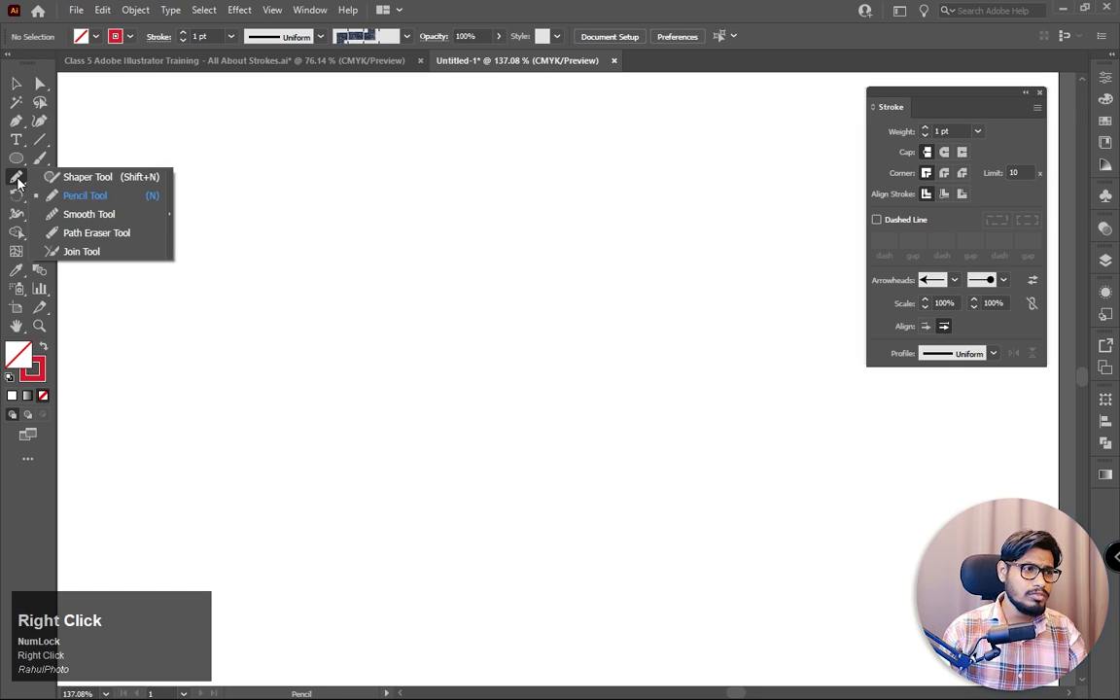
pyautogui.click(86, 212)
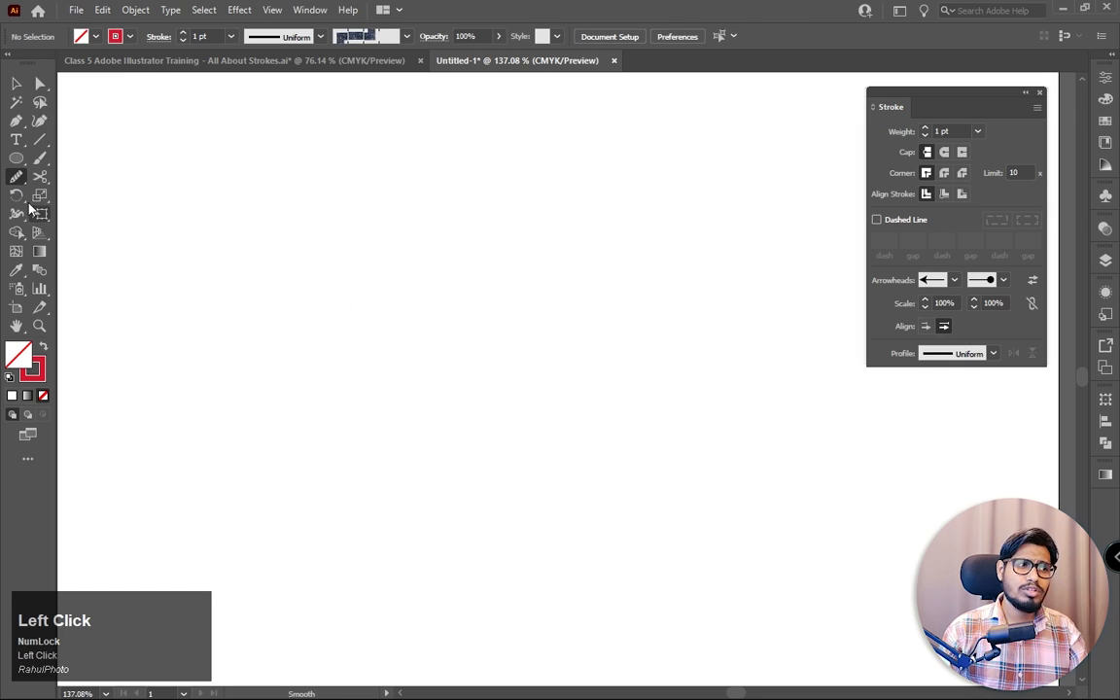
pyautogui.rightClick(16, 177)
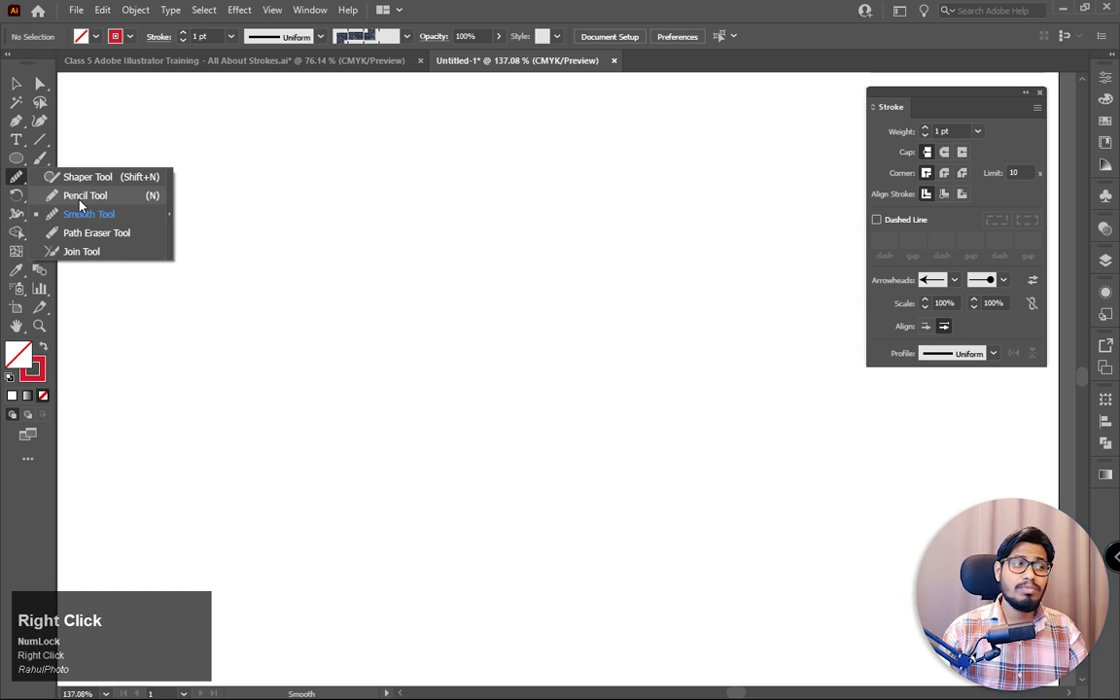
pyautogui.click(85, 195)
pyautogui.moveTo(198, 397)
pyautogui.mouseDown()
pyautogui.moveTo(243, 305)
pyautogui.moveTo(255, 368)
pyautogui.moveTo(407, 403)
pyautogui.moveTo(497, 398)
pyautogui.moveTo(598, 264)
pyautogui.mouseUp()
# Step: Try enlarging the Smooth tool and smooth the curve leading up to the zigzag's third peak
pyautogui.rightClick(12, 179)
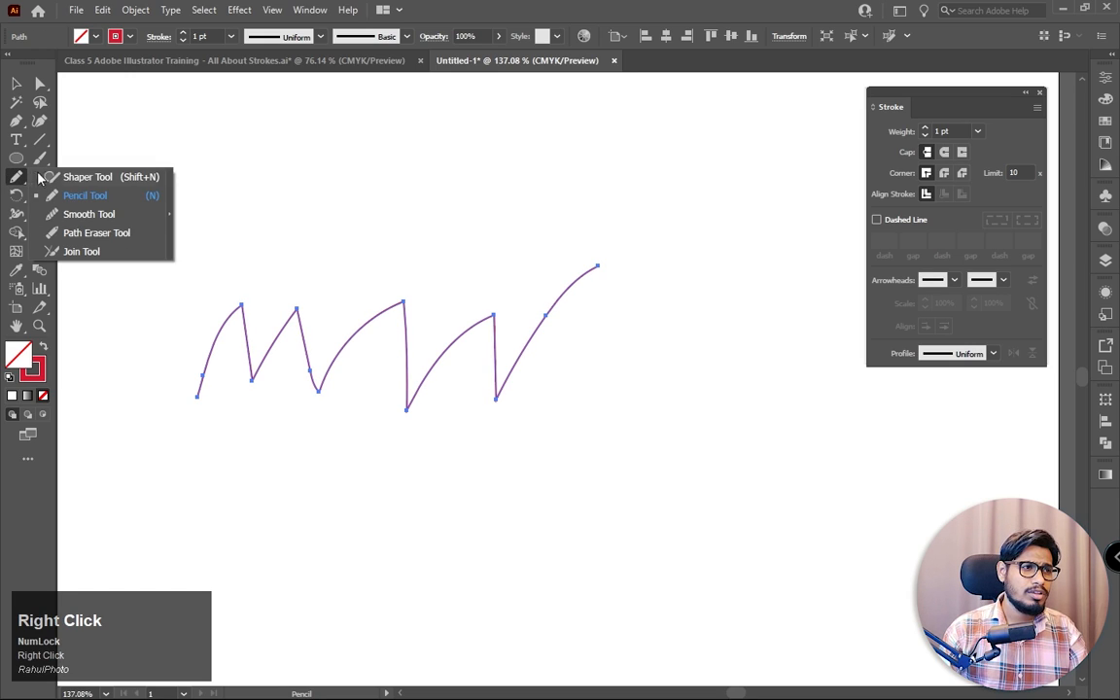
pyautogui.click(86, 215)
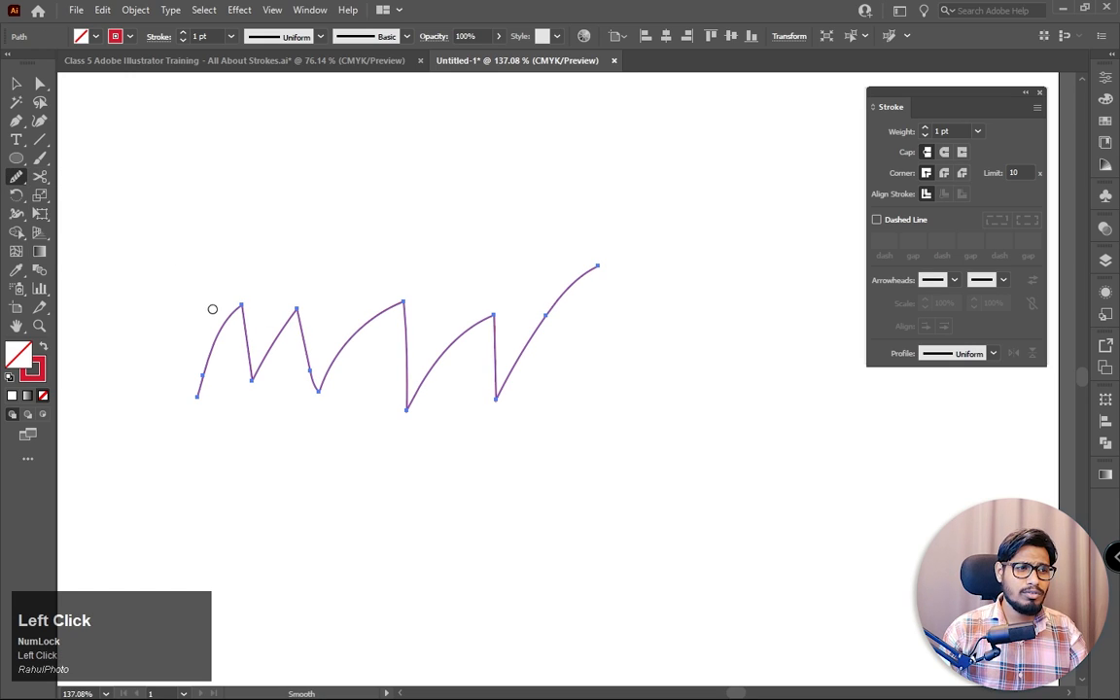
pyautogui.press(']')
pyautogui.press(']')
pyautogui.press(']')
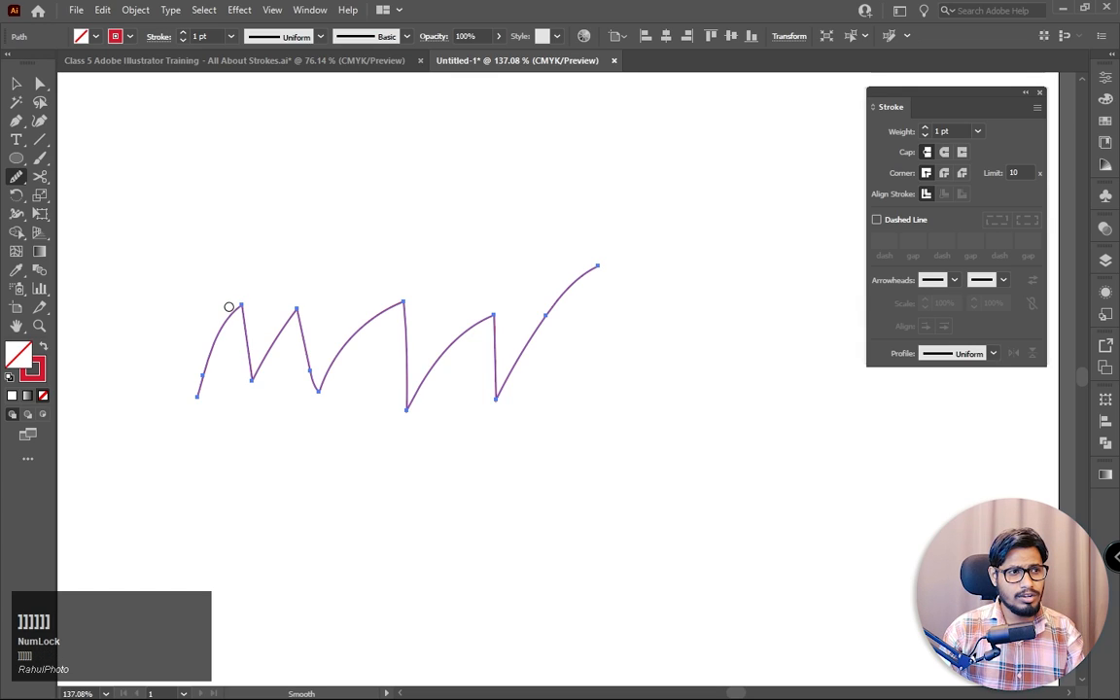
pyautogui.moveTo(234, 307); pyautogui.dragTo(626, 323)
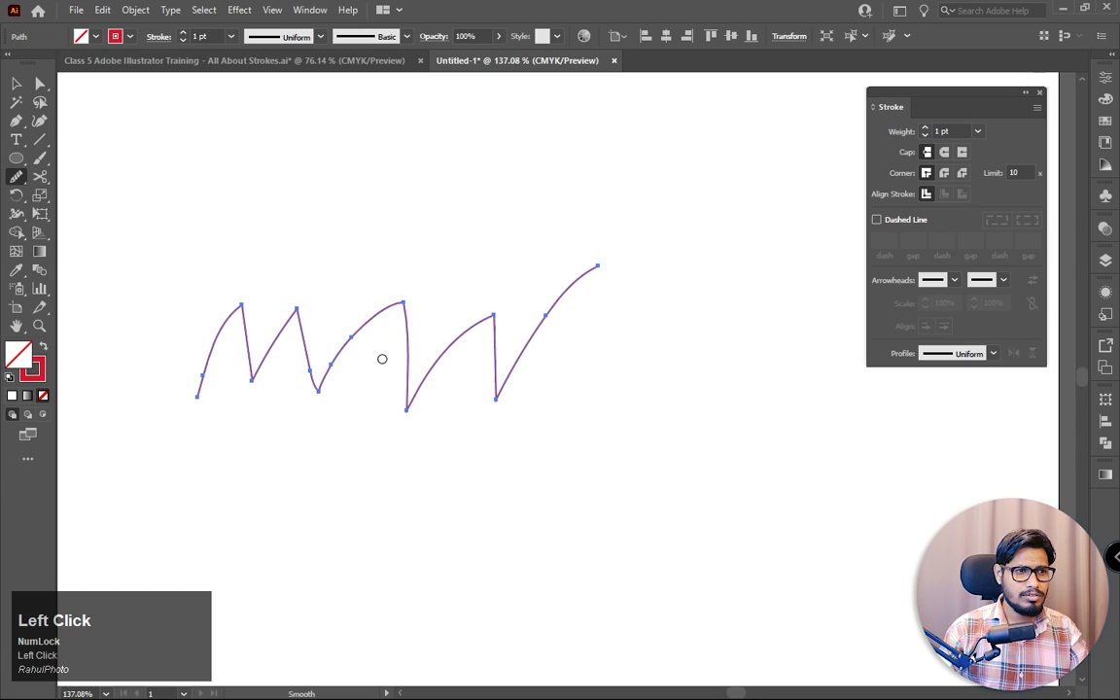
# Step: Round off the zigzag's fourth and third peaks with the Smooth tool
pyautogui.keyDown('ctrl'); pyautogui.click(417, 322); pyautogui.keyUp('ctrl')
pyautogui.keyDown('ctrl'); pyautogui.click(417, 320); pyautogui.keyUp('ctrl')
pyautogui.moveTo(406, 298); pyautogui.dragTo(399, 293)
pyautogui.moveTo(710, 276)
pyautogui.mouseDown()
pyautogui.moveTo(710, 318)
pyautogui.moveTo(672, 353)
pyautogui.mouseUp()
pyautogui.moveTo(707, 285); pyautogui.dragTo(559, 413)
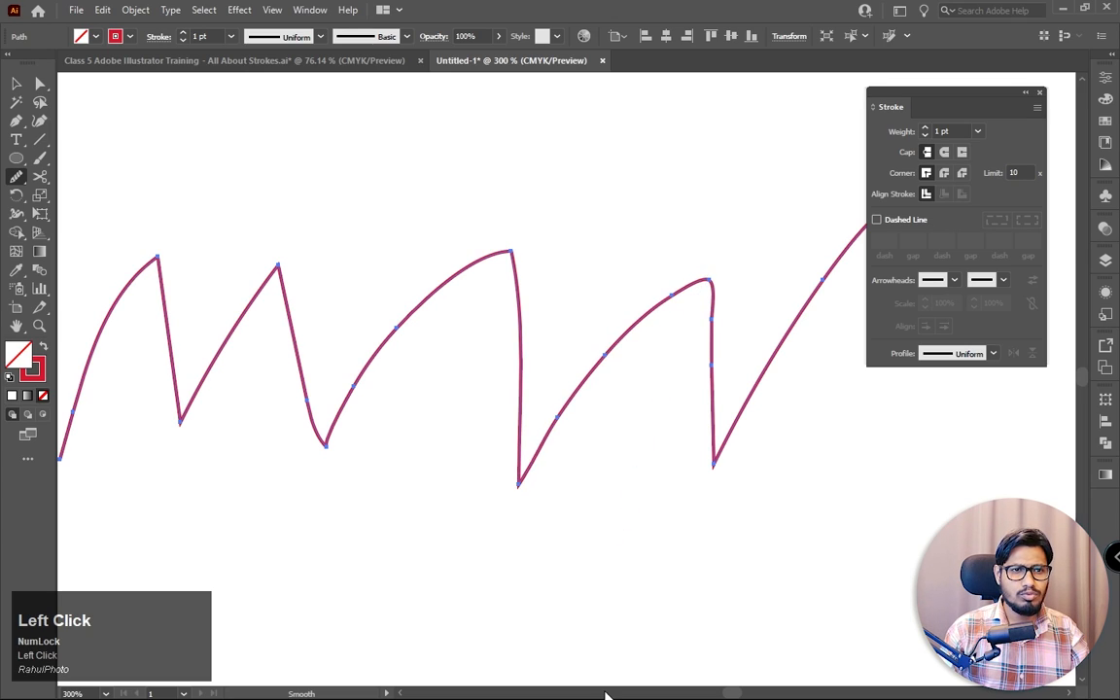
pyautogui.moveTo(508, 248); pyautogui.dragTo(374, 380)
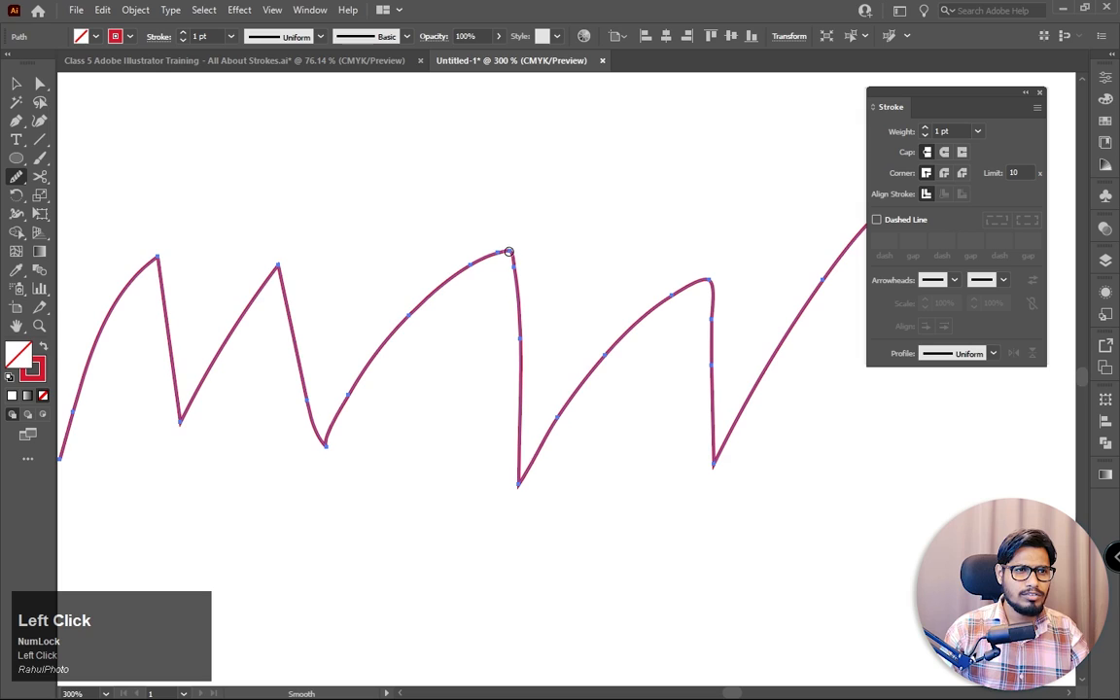
pyautogui.moveTo(511, 250); pyautogui.dragTo(433, 450)
# Step: Round off the zigzag's second and first peaks with the Smooth tool
pyautogui.press('space')
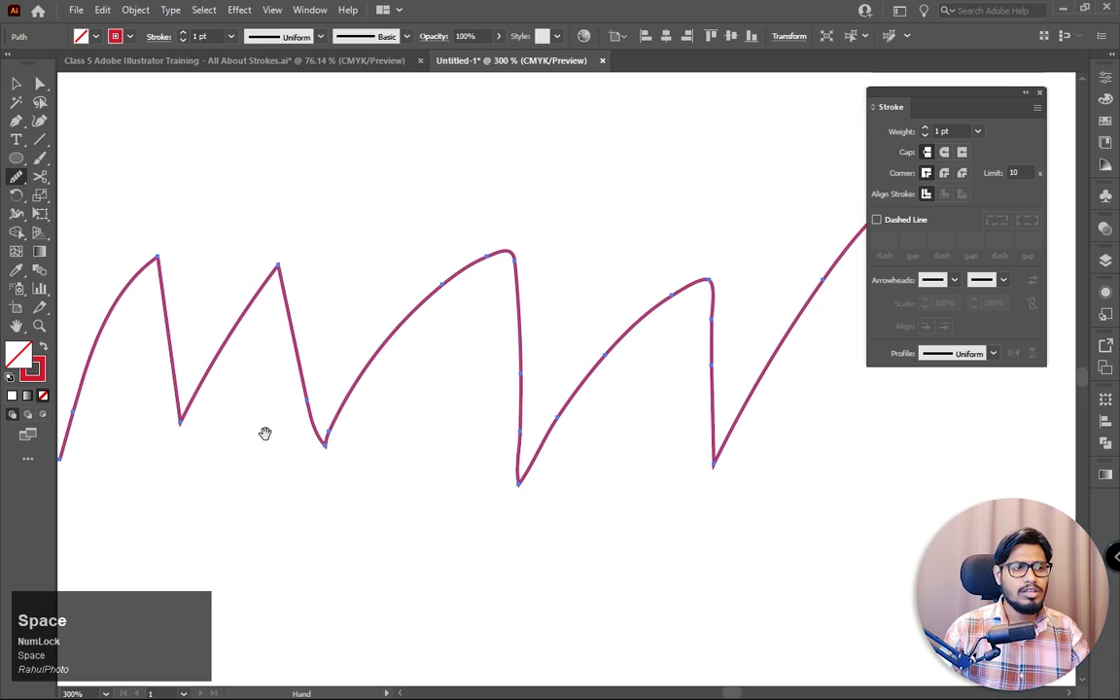
pyautogui.moveTo(265, 432); pyautogui.dragTo(413, 444)
pyautogui.moveTo(426, 280)
pyautogui.mouseDown()
pyautogui.moveTo(416, 288)
pyautogui.moveTo(428, 271)
pyautogui.moveTo(422, 298)
pyautogui.moveTo(427, 279)
pyautogui.moveTo(446, 305)
pyautogui.moveTo(515, 297)
pyautogui.moveTo(547, 315)
pyautogui.mouseUp()
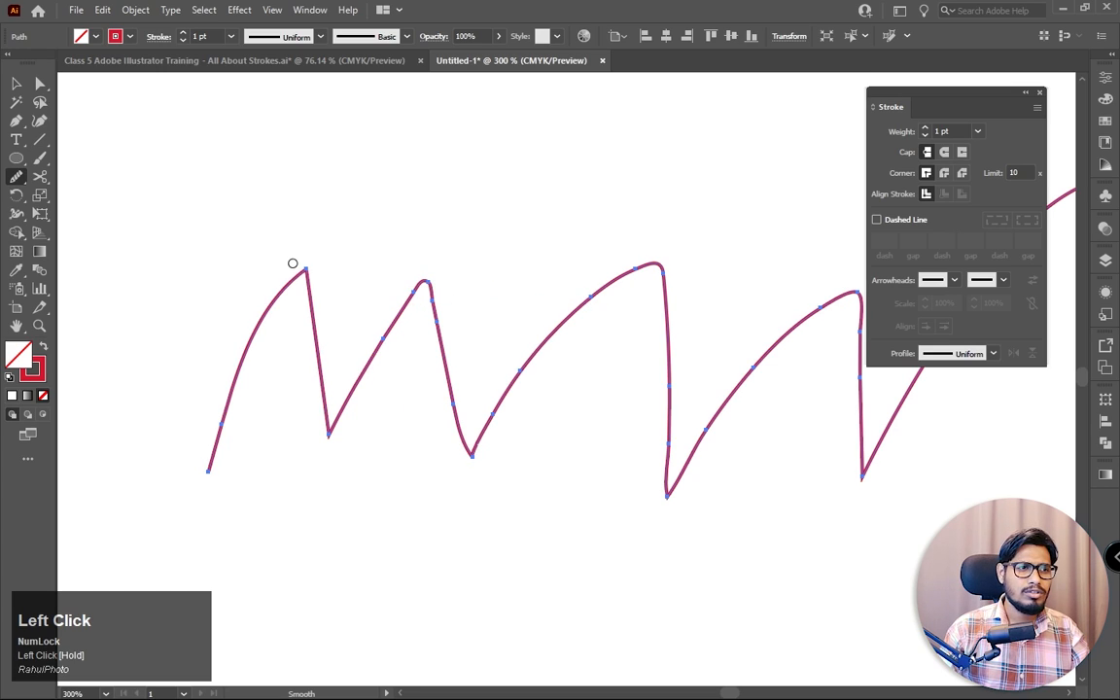
pyautogui.moveTo(305, 265)
pyautogui.mouseDown()
pyautogui.moveTo(324, 288)
pyautogui.moveTo(304, 273)
pyautogui.moveTo(310, 294)
pyautogui.moveTo(313, 267)
pyautogui.moveTo(274, 430)
pyautogui.mouseUp()
# Step: Soften the zigzag's first three valleys with the Smooth tool
pyautogui.press('space')
pyautogui.click(323, 431)
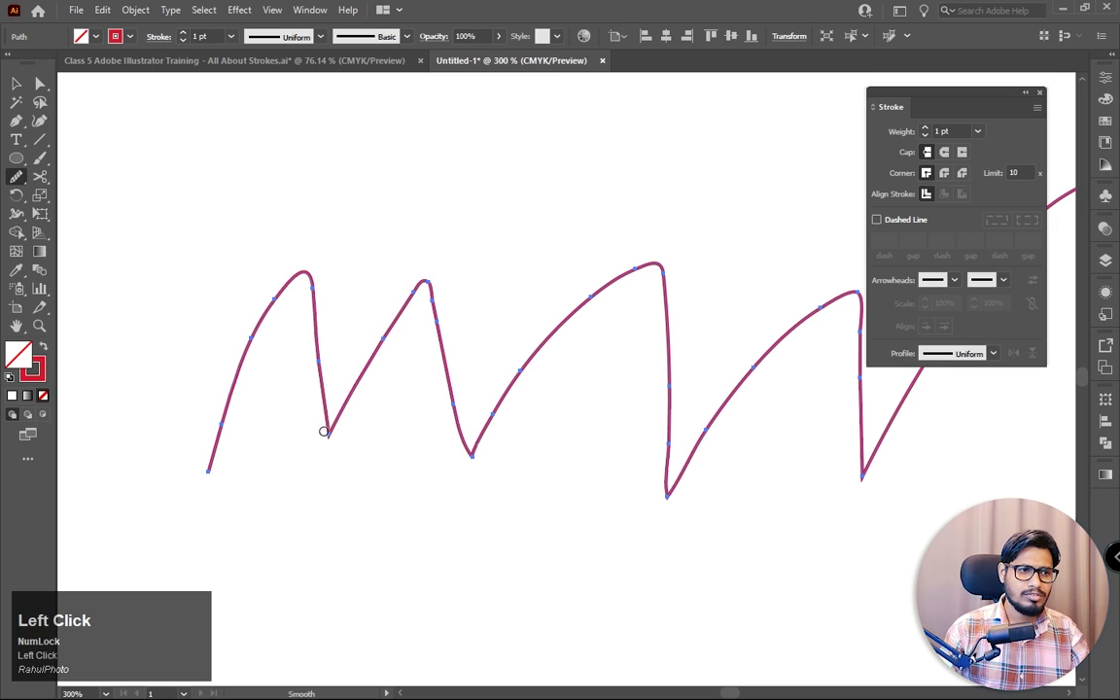
pyautogui.moveTo(313, 506); pyautogui.dragTo(332, 520)
pyautogui.moveTo(473, 430)
pyautogui.mouseDown()
pyautogui.moveTo(472, 496)
pyautogui.moveTo(472, 464)
pyautogui.mouseUp()
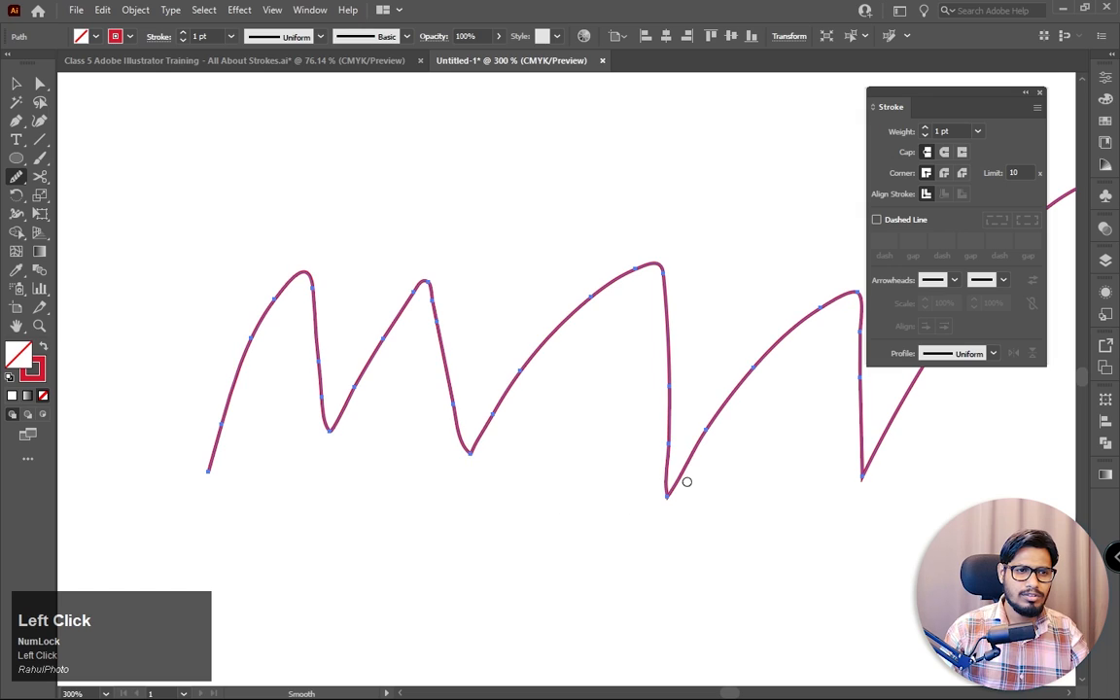
pyautogui.moveTo(648, 546); pyautogui.dragTo(648, 545)
pyautogui.moveTo(708, 473); pyautogui.dragTo(516, 457)
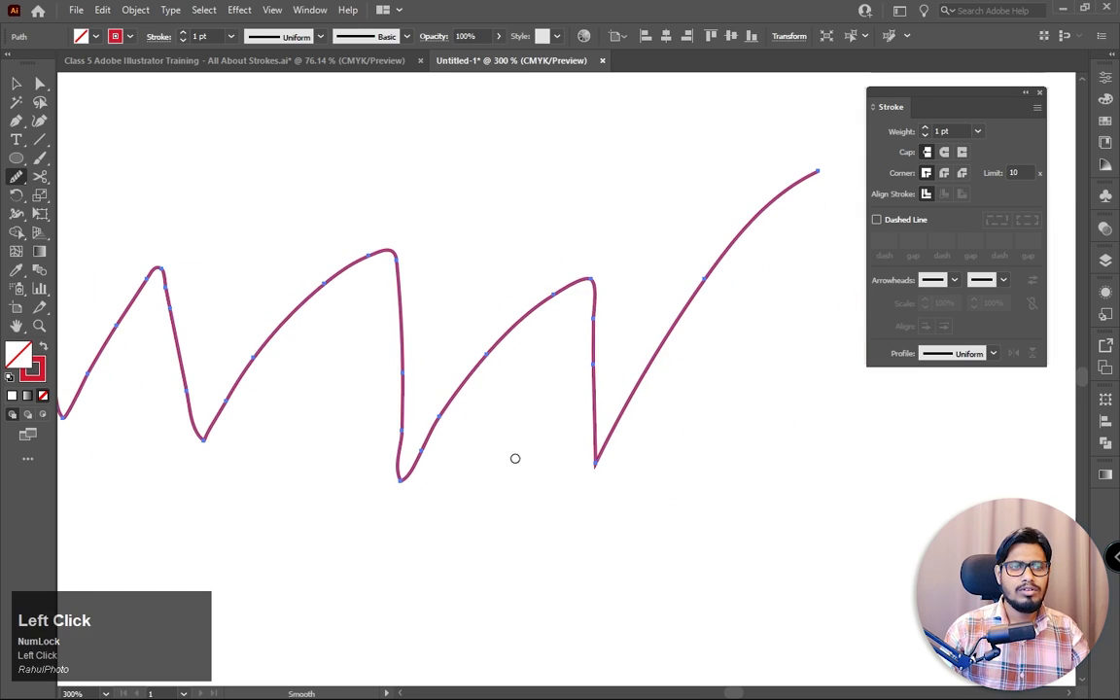
# Step: Select the whole smoothed zigzag path and delete it
pyautogui.keyDown('ctrl'); pyautogui.keyDown('alt'); pyautogui.click(543, 401); pyautogui.keyUp('alt'); pyautogui.keyUp('ctrl')
pyautogui.keyDown('alt'); pyautogui.click(544, 402); pyautogui.keyUp('alt')
pyautogui.click(16, 84)
pyautogui.hotkey('ctrl', 'a')
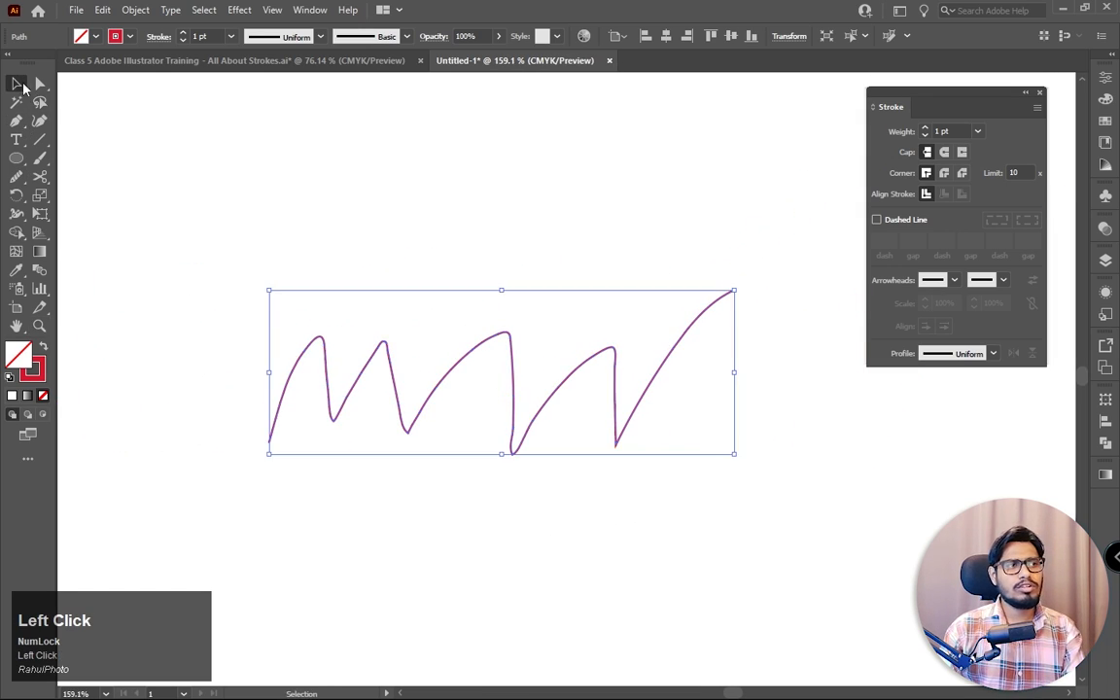
pyautogui.press('Delete')
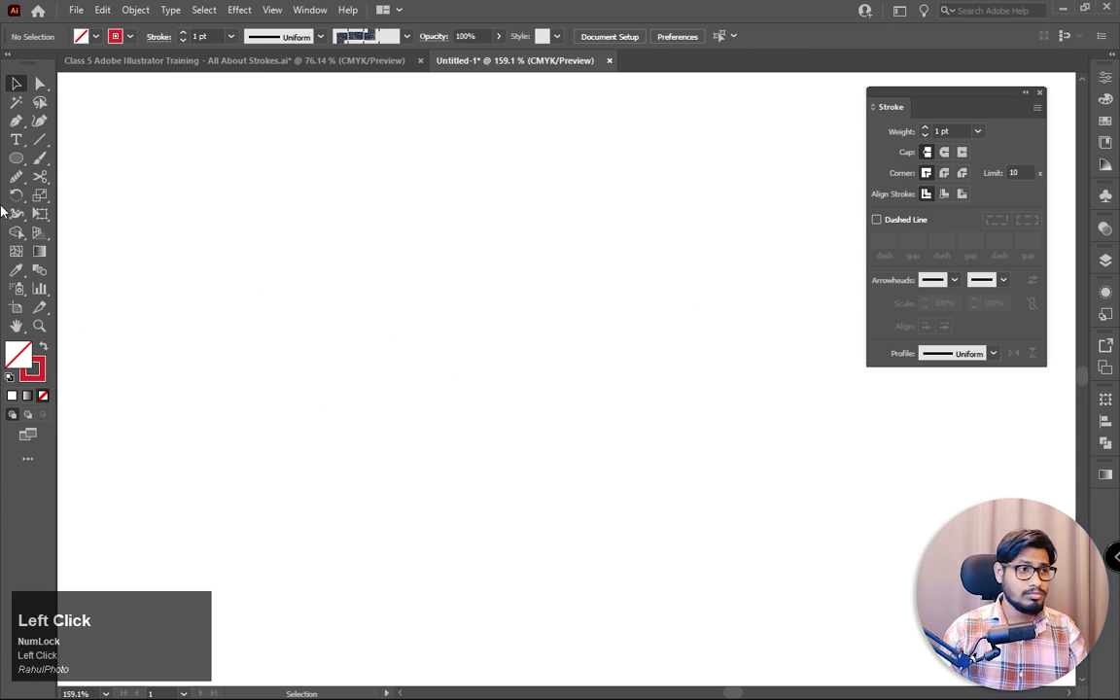
# Step: Draw a square outline in the middle of the artboard with the Rectangle tool
pyautogui.rightClick(15, 177)
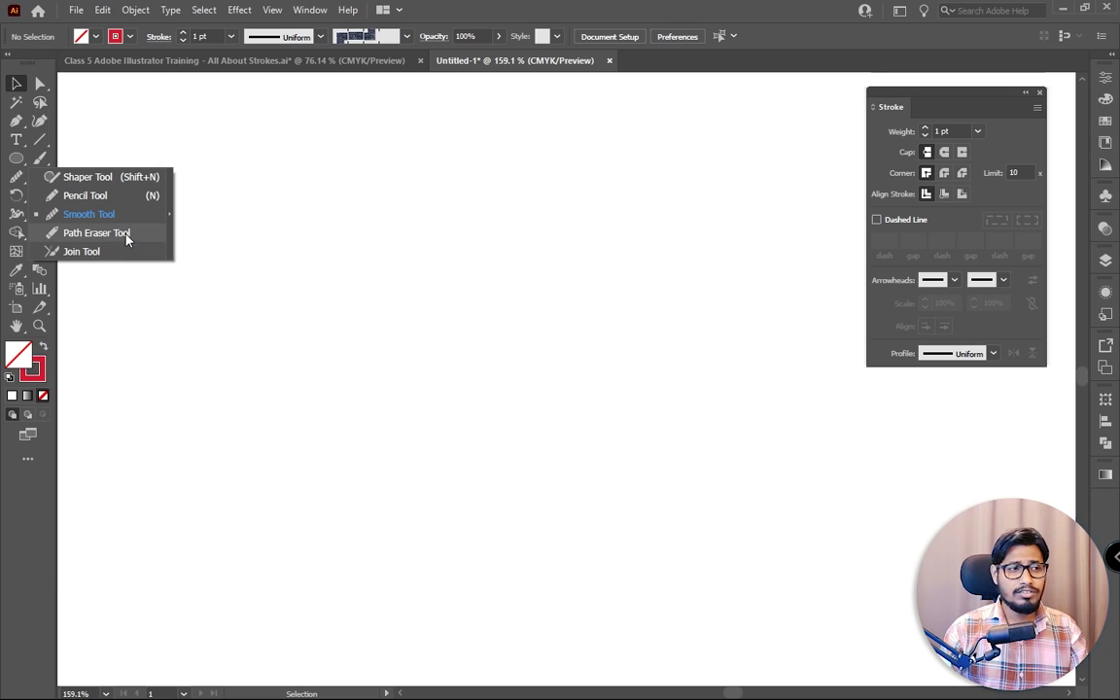
pyautogui.rightClick(16, 159)
pyautogui.click(74, 175)
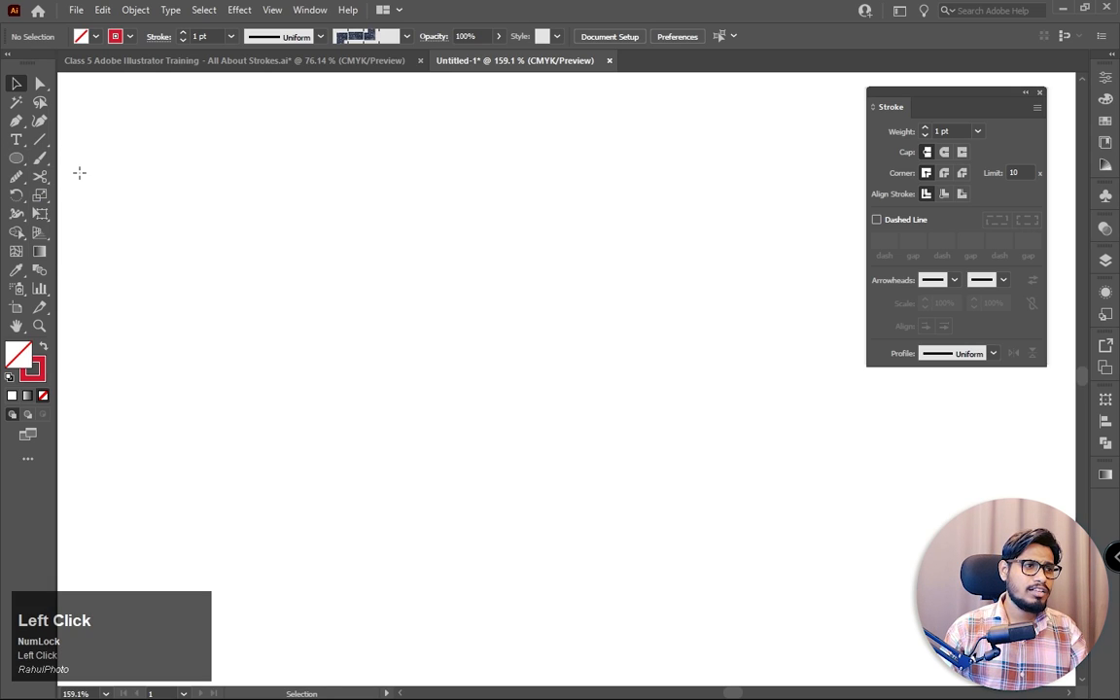
pyautogui.rightClick(17, 162)
pyautogui.click(92, 156)
pyautogui.moveTo(295, 181); pyautogui.dragTo(571, 445)
pyautogui.click(16, 84)
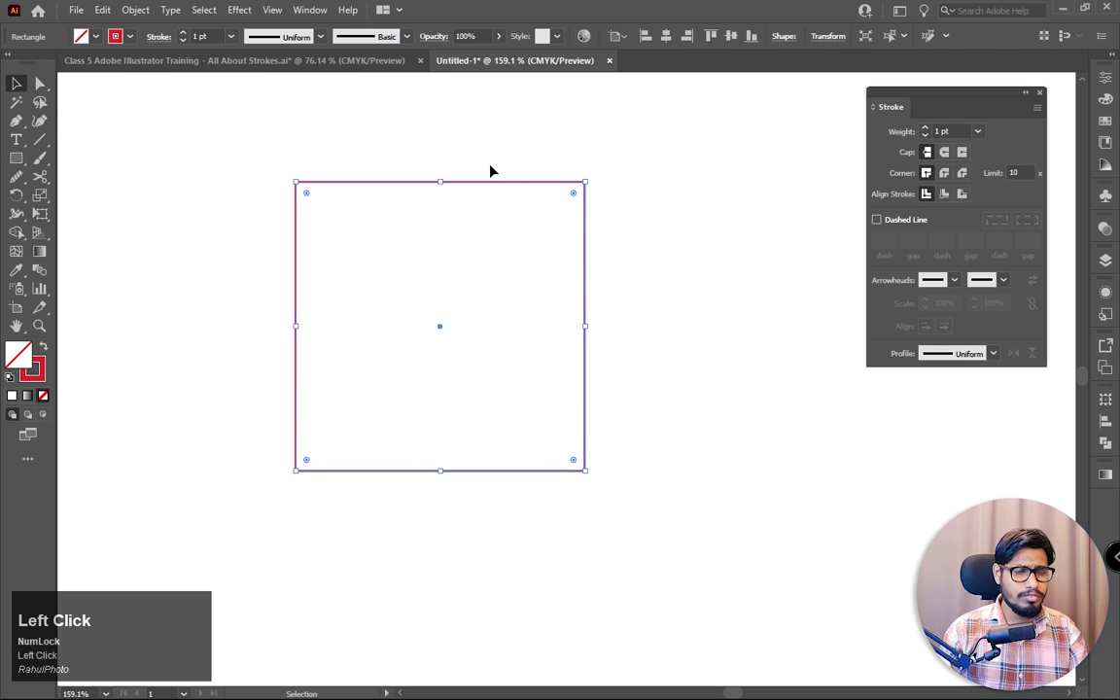
# Step: Try the Path Eraser tool at one spot on the square's top edge and undo the erasure
pyautogui.press('z')
pyautogui.moveTo(328, 218); pyautogui.dragTo(379, 296)
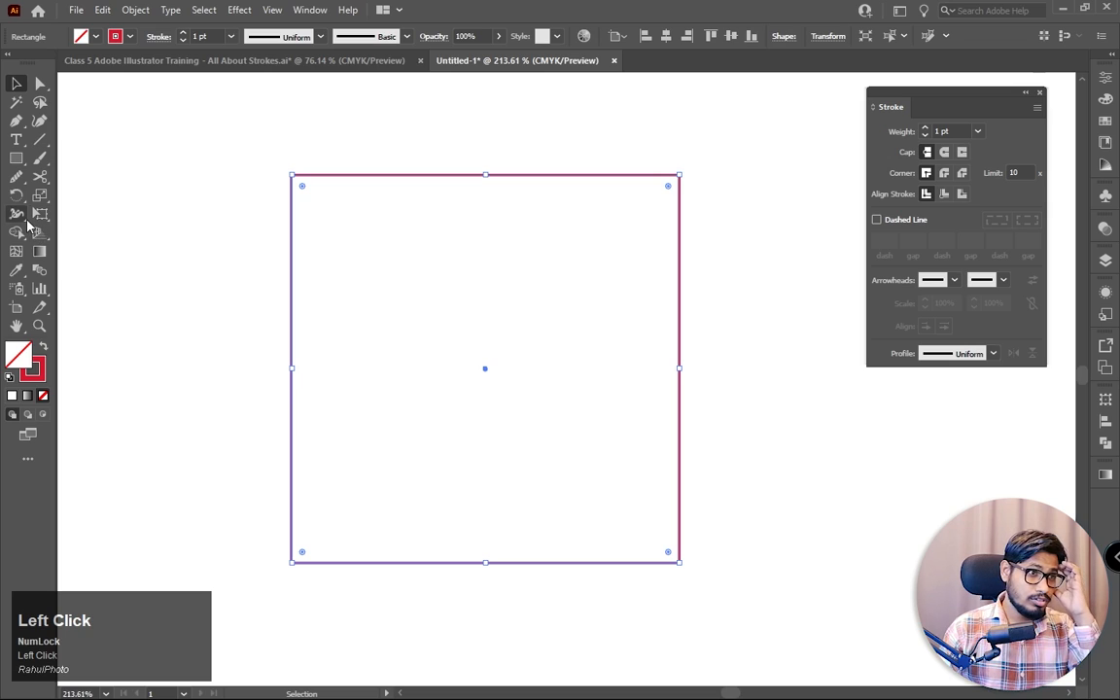
pyautogui.rightClick(18, 178)
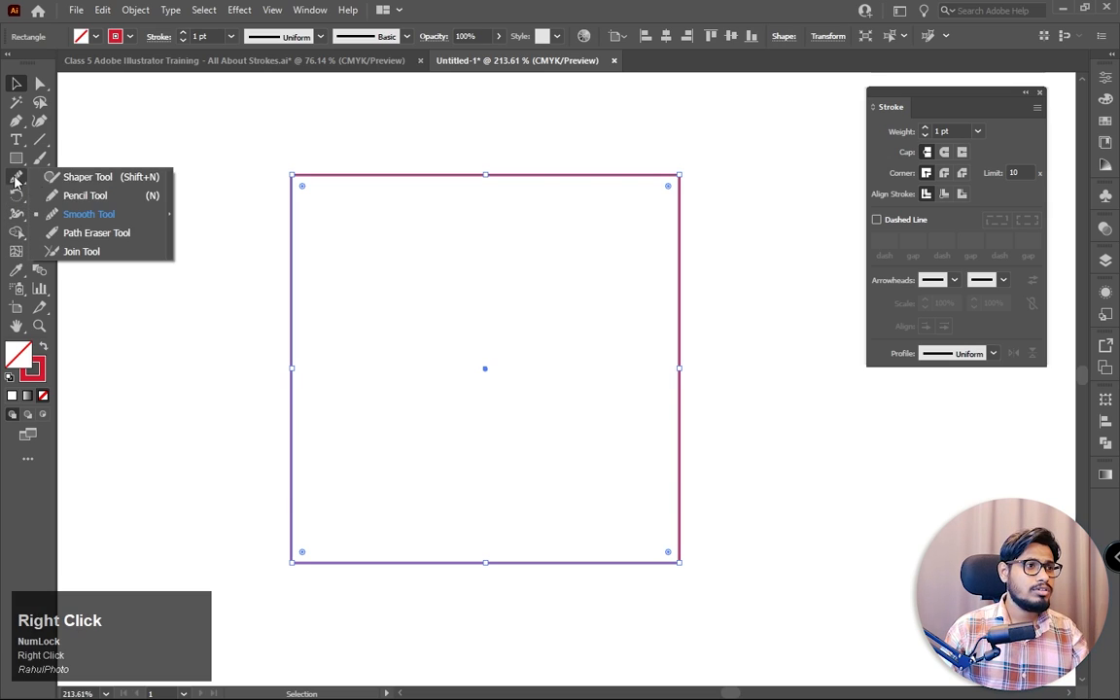
pyautogui.click(96, 234)
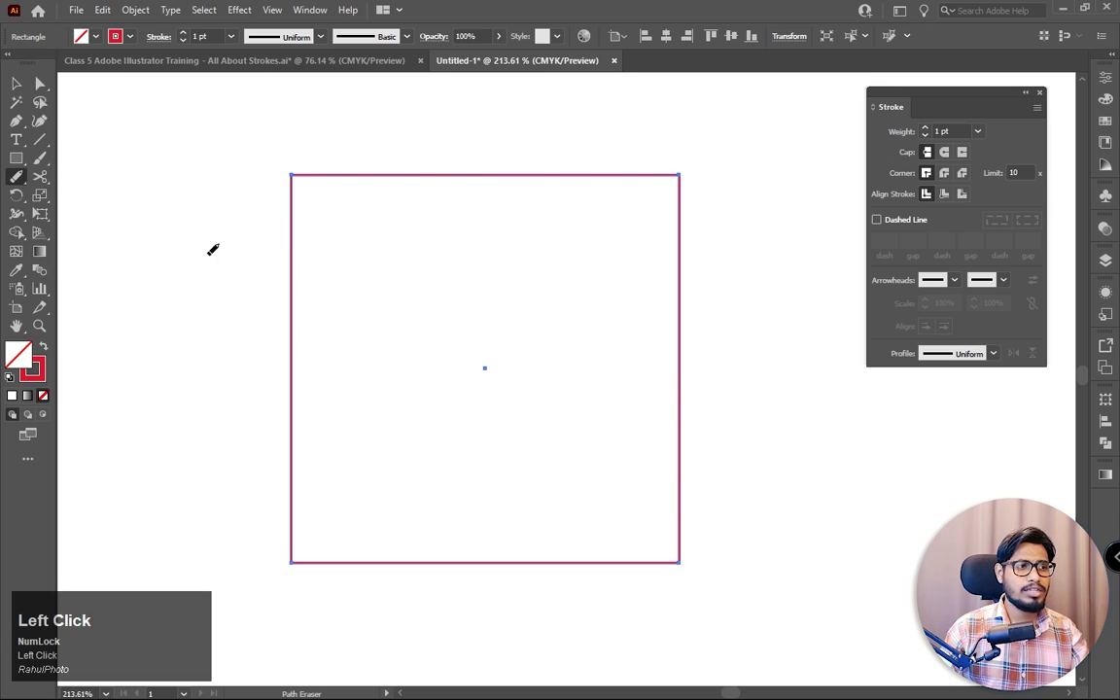
pyautogui.click(341, 172)
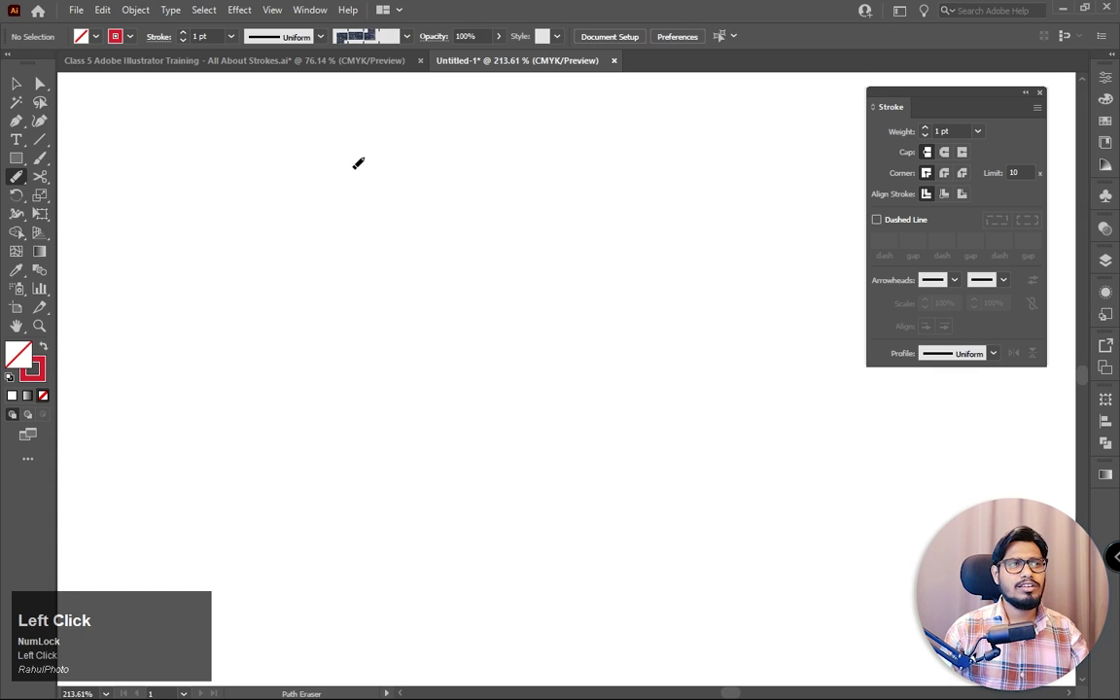
pyautogui.click(16, 84)
pyautogui.hotkey('ctrl', 'z')
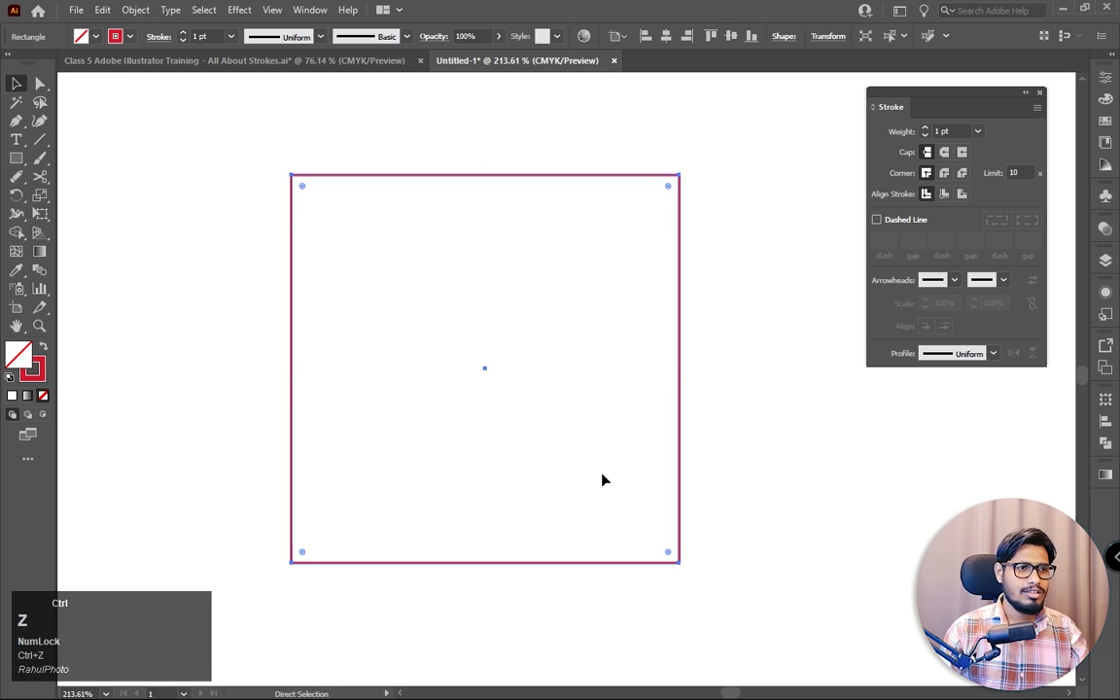
# Step: Try the Path Eraser tool on the upper part of the square's left edge and undo the change
pyautogui.rightClick(16, 176)
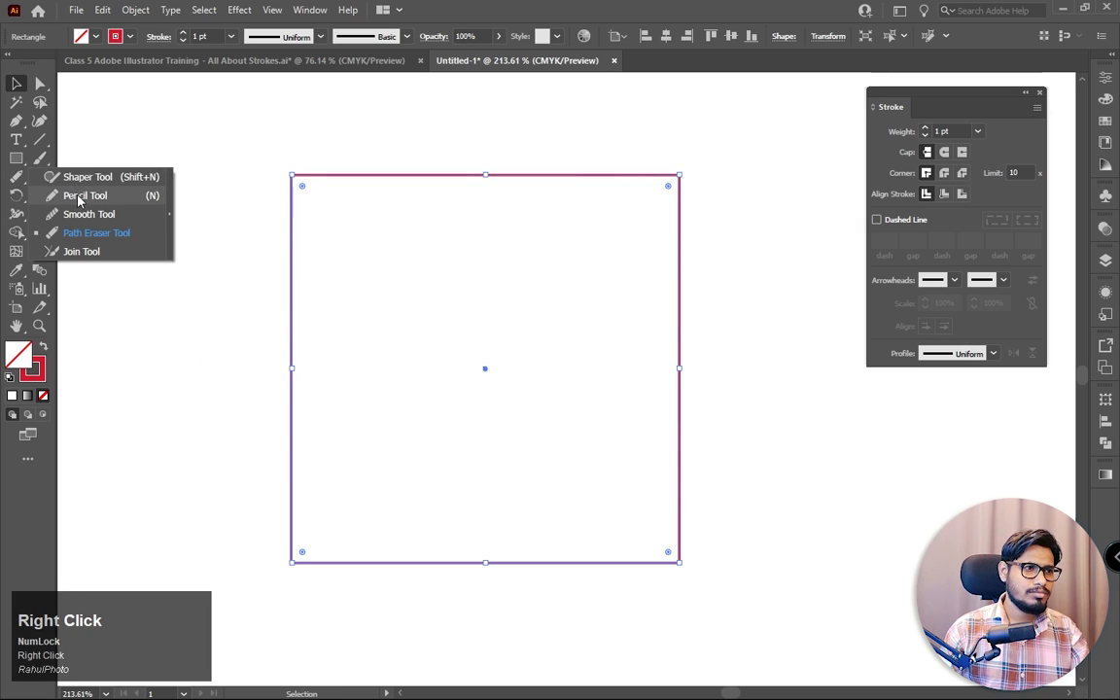
pyautogui.click(94, 227)
pyautogui.moveTo(298, 253); pyautogui.dragTo(309, 255)
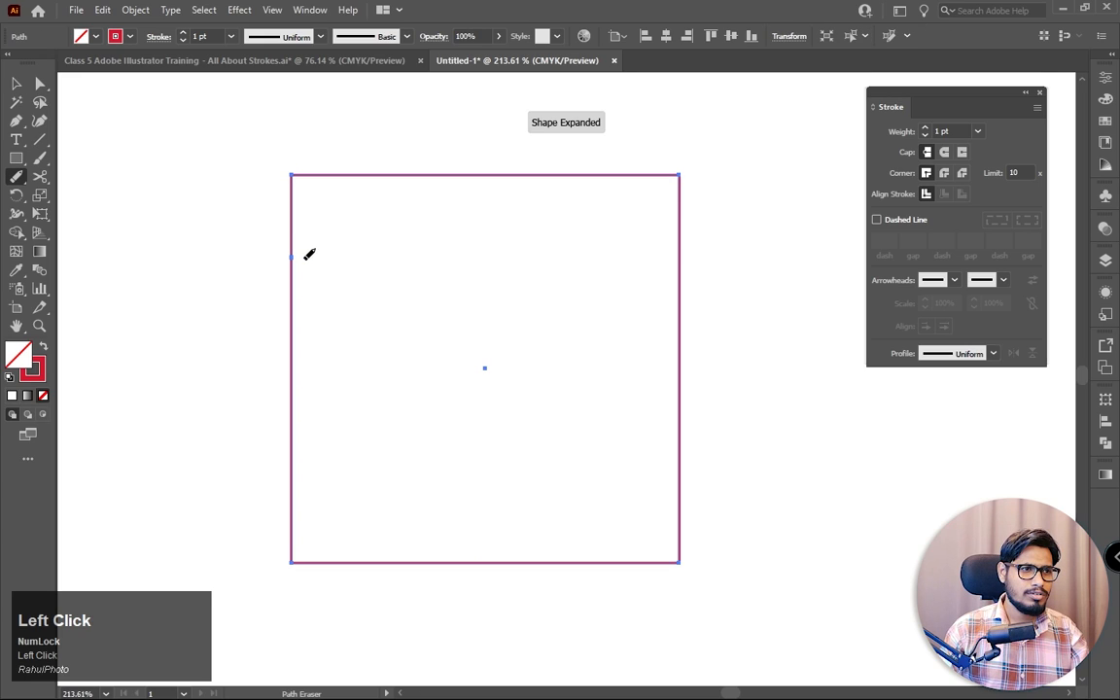
pyautogui.hotkey('ctrl', 'z')
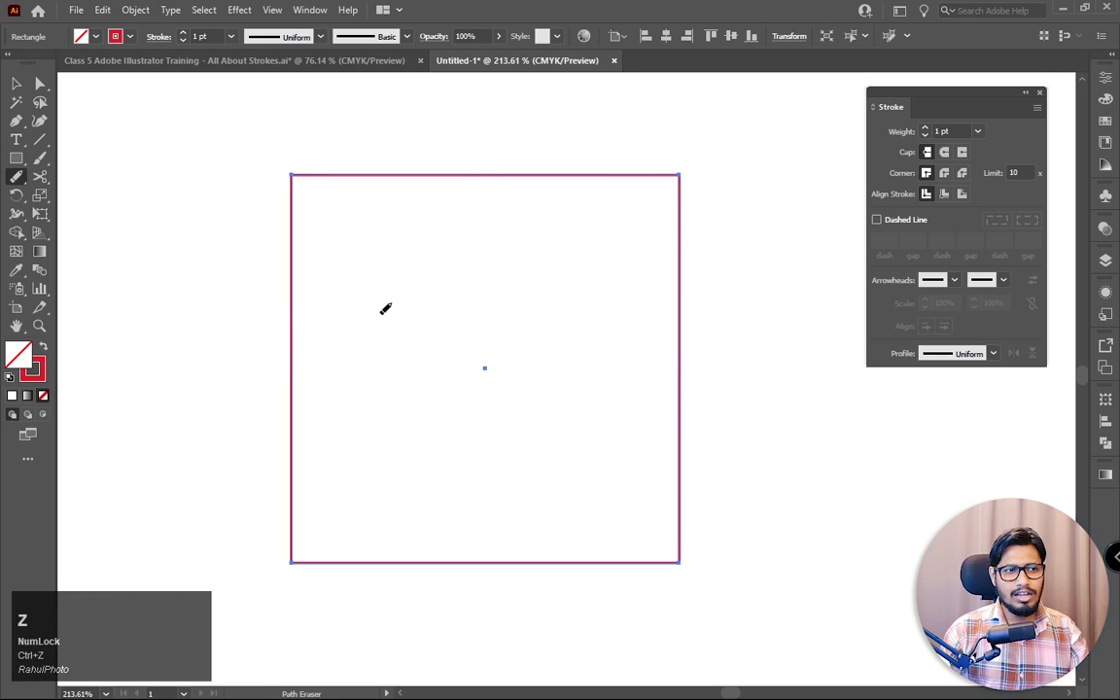
pyautogui.moveTo(280, 297); pyautogui.dragTo(394, 290)
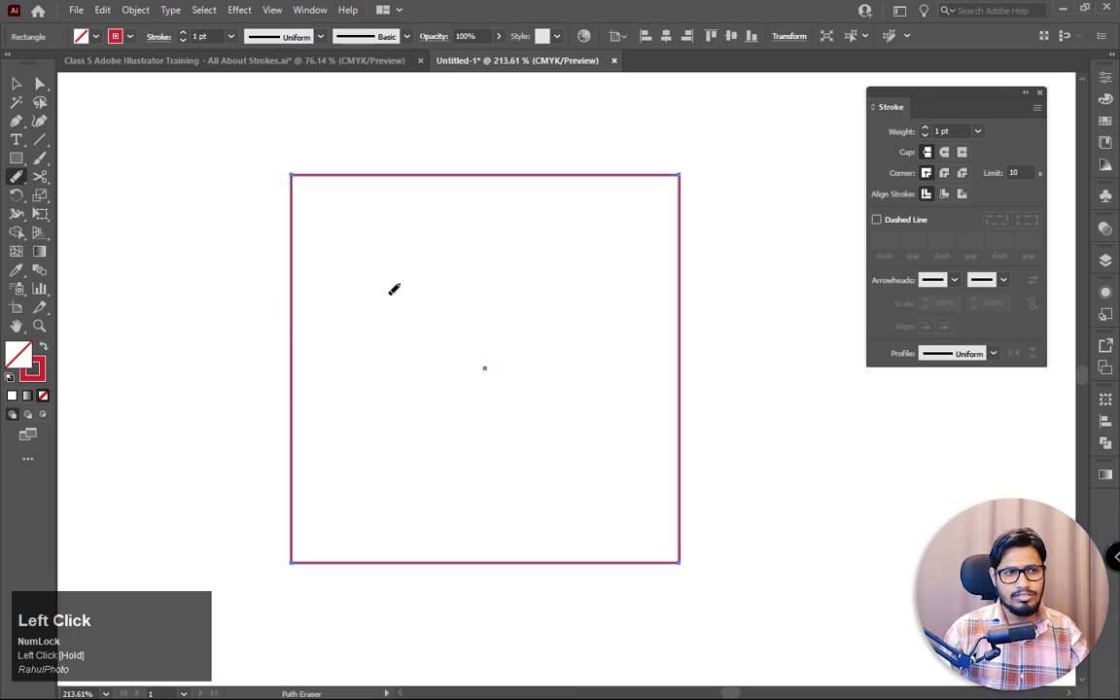
# Step: Break the square's top edge at two spots with the Path Eraser and move the segment between them above the square
pyautogui.moveTo(386, 166); pyautogui.dragTo(389, 190)
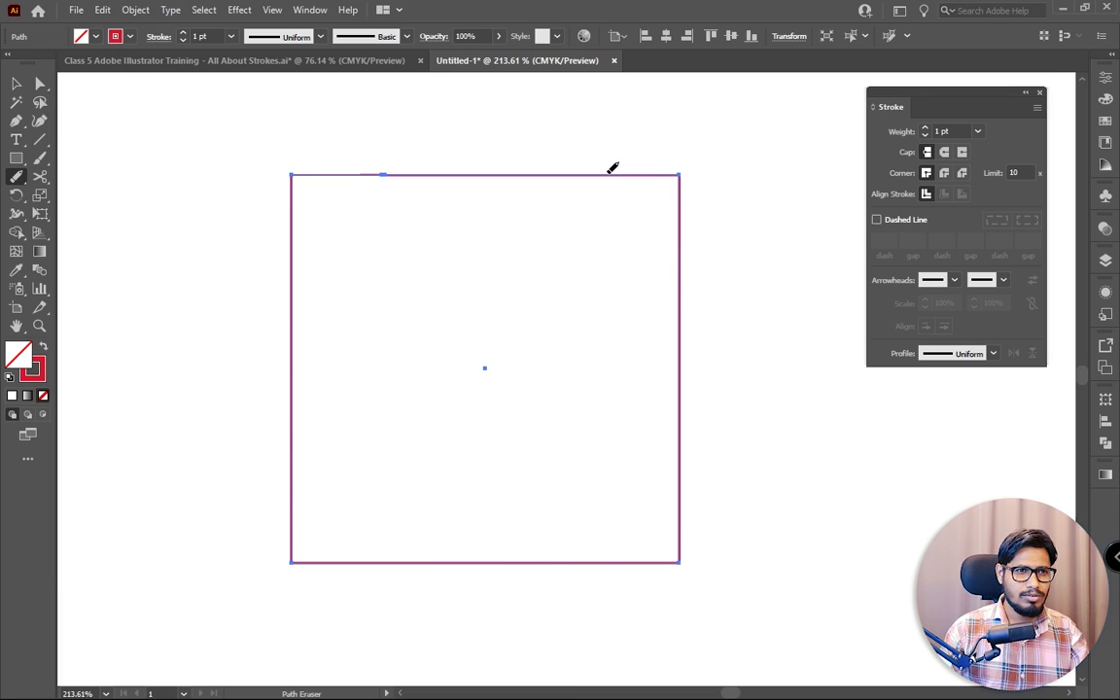
pyautogui.click(611, 171)
pyautogui.click(15, 83)
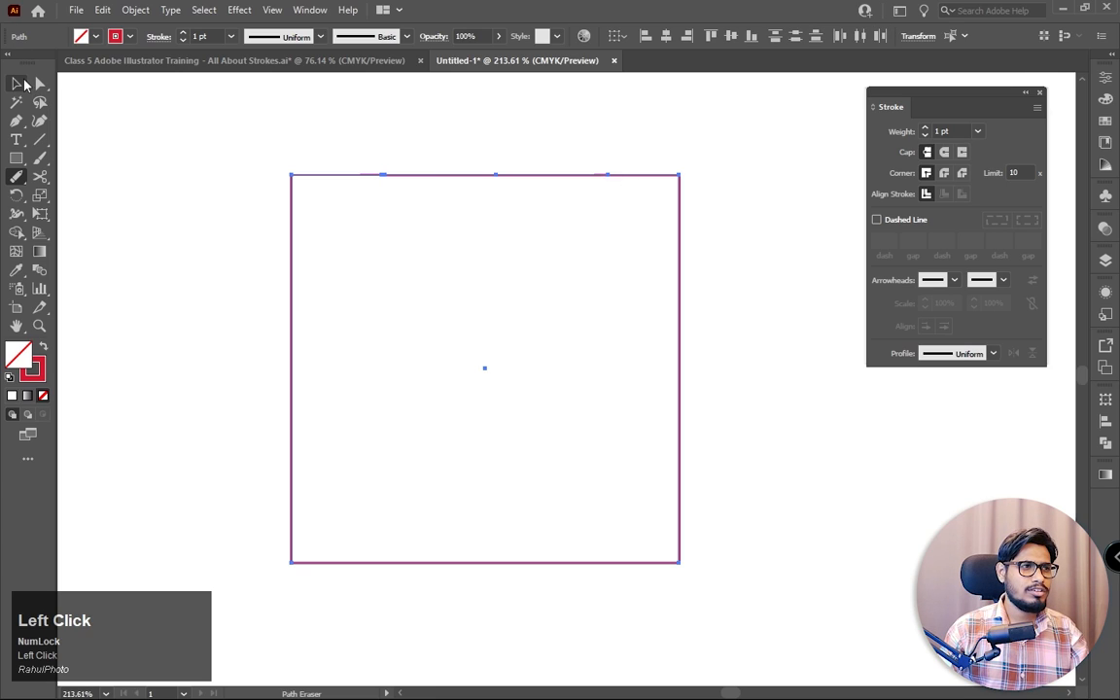
pyautogui.click(568, 176)
pyautogui.moveTo(532, 181); pyautogui.dragTo(533, 145)
pyautogui.click(762, 296)
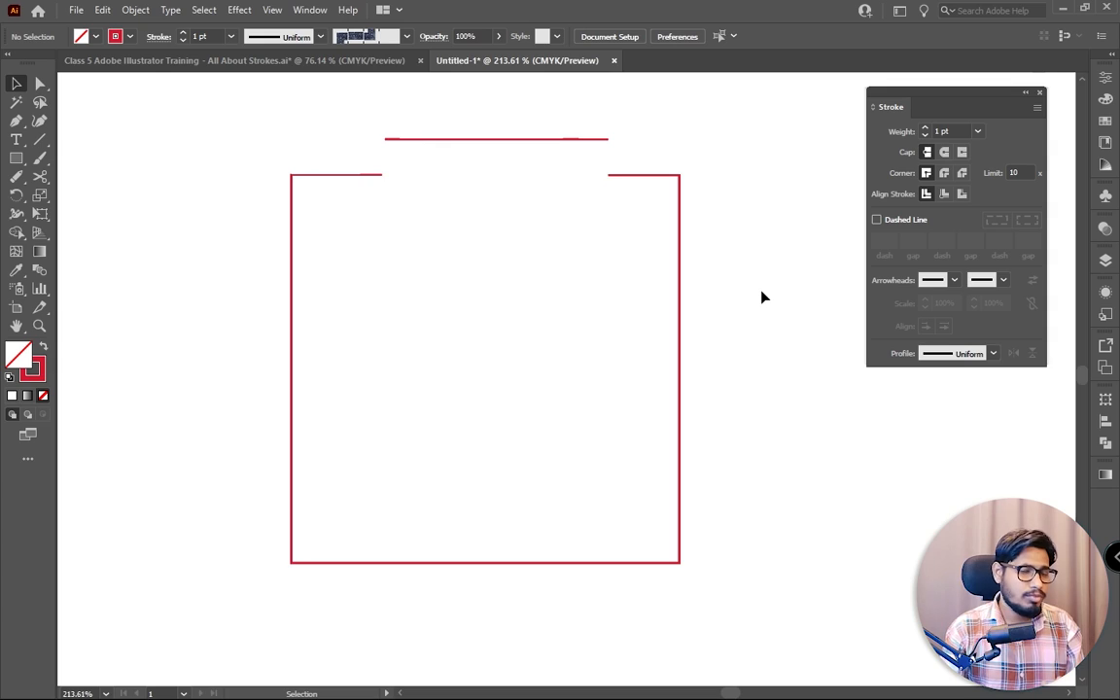
# Step: Draw three straight lines with the Line Segment tool that cross one another in a triangle with overhanging ends
pyautogui.rightClick(40, 139)
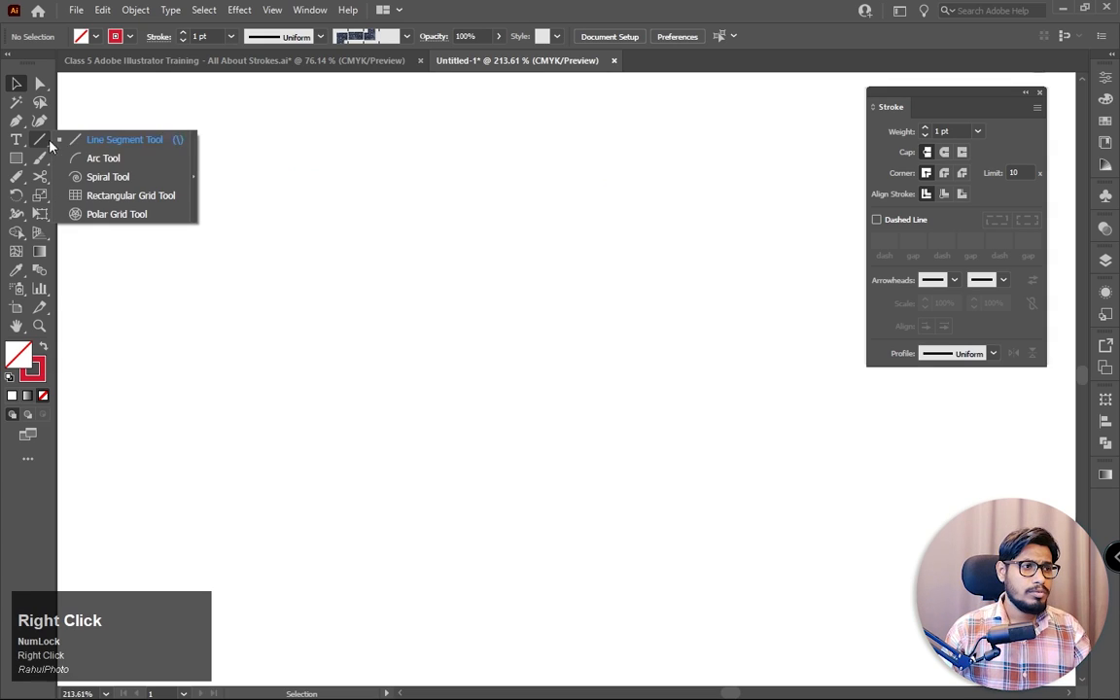
pyautogui.click(125, 144)
pyautogui.moveTo(423, 225)
pyautogui.mouseDown()
pyautogui.moveTo(407, 238)
pyautogui.moveTo(285, 533)
pyautogui.mouseUp()
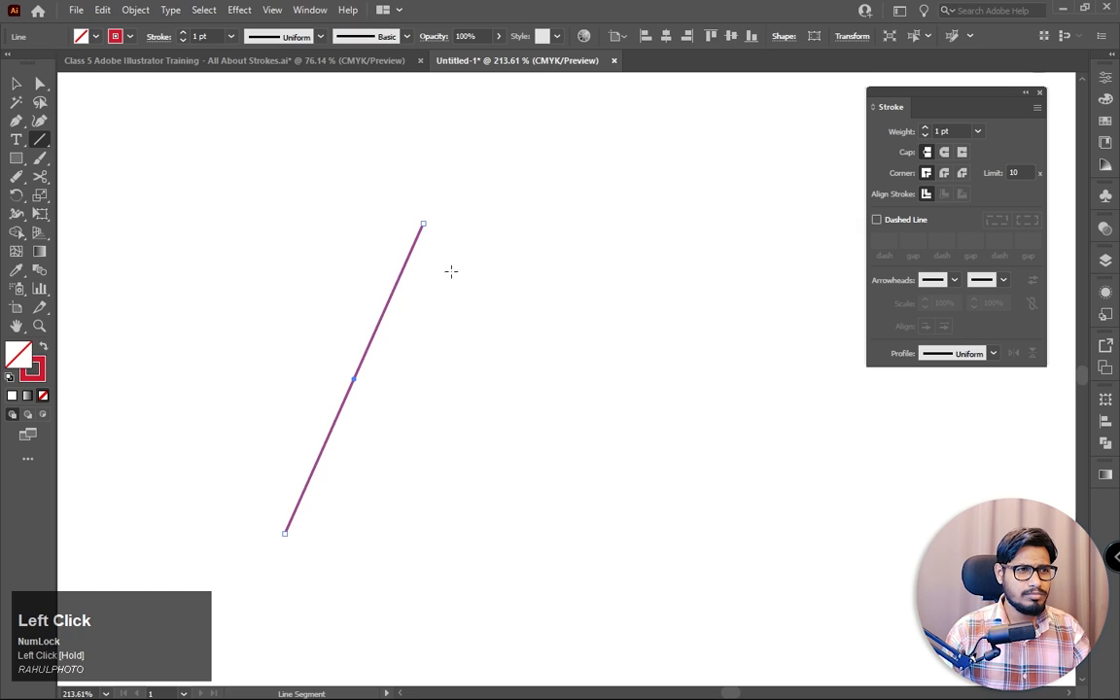
pyautogui.moveTo(363, 212); pyautogui.dragTo(690, 525)
pyautogui.moveTo(225, 454)
pyautogui.mouseDown()
pyautogui.moveTo(346, 455)
pyautogui.moveTo(662, 380)
pyautogui.mouseUp()
# Step: Select the two steep lines and join them at the triangle's peak with the Join tool, trimming the overhanging ends
pyautogui.click(14, 84)
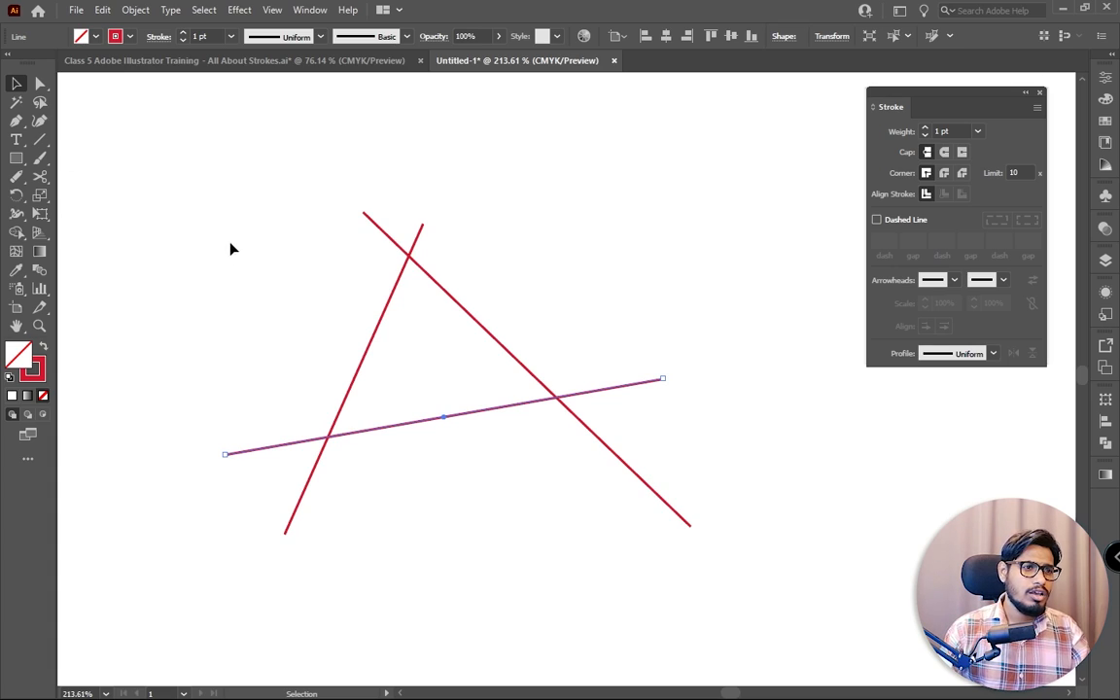
pyautogui.moveTo(310, 185); pyautogui.dragTo(495, 253)
pyautogui.rightClick(16, 176)
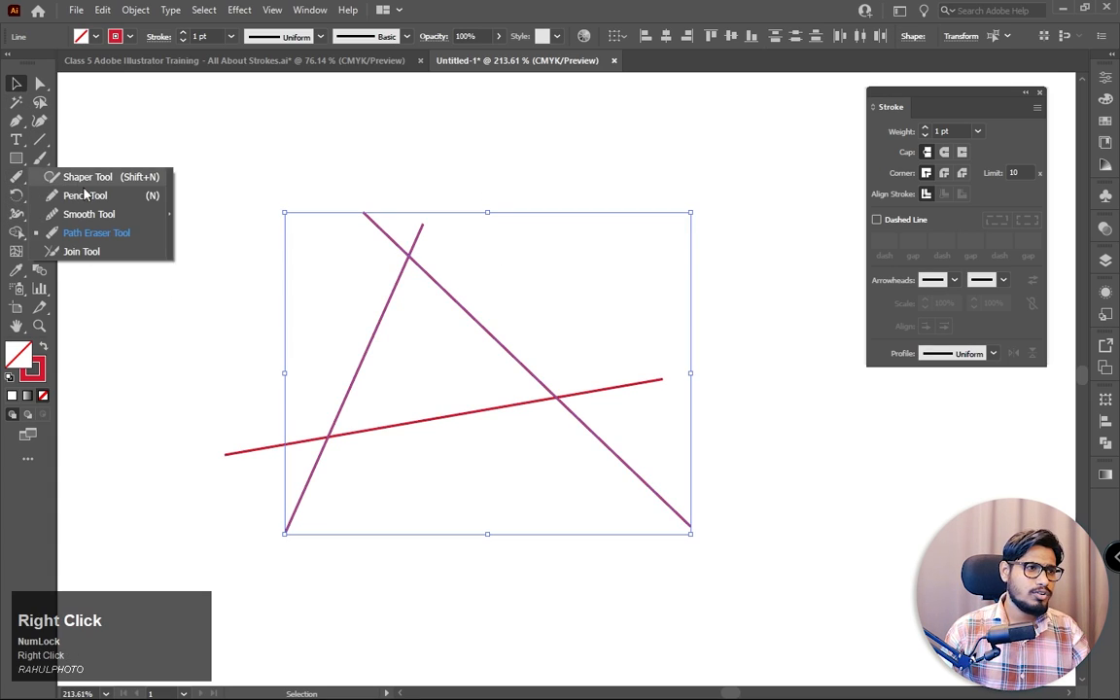
pyautogui.click(81, 251)
pyautogui.moveTo(355, 240)
pyautogui.mouseDown()
pyautogui.moveTo(487, 242)
pyautogui.moveTo(485, 232)
pyautogui.mouseUp()
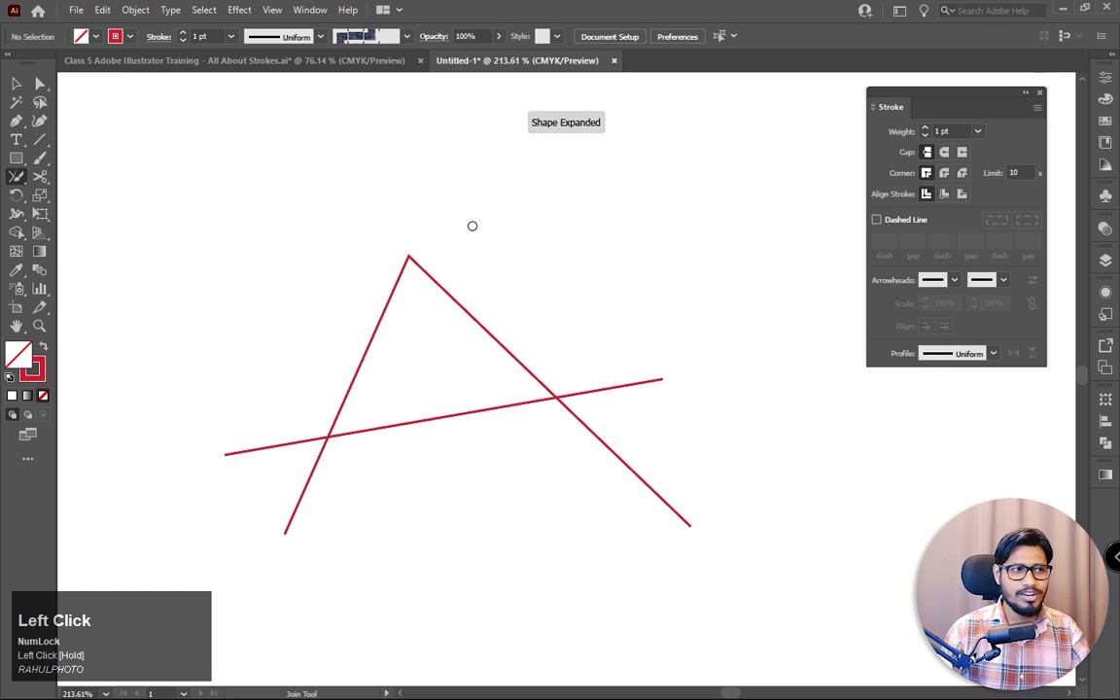
# Step: Select both paths and use the Join tool to trim the overhangs at the triangle's right-hand crossing into a corner
pyautogui.press('v')
pyautogui.moveTo(705, 342); pyautogui.dragTo(612, 522)
pyautogui.click(16, 176)
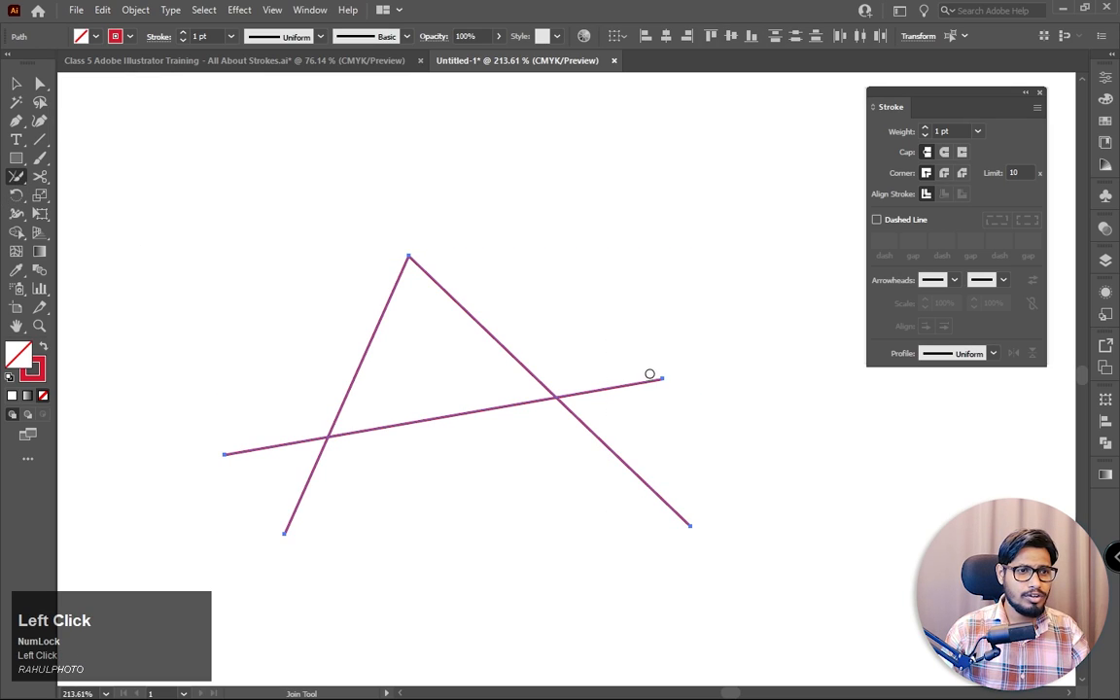
pyautogui.moveTo(628, 351); pyautogui.dragTo(589, 536)
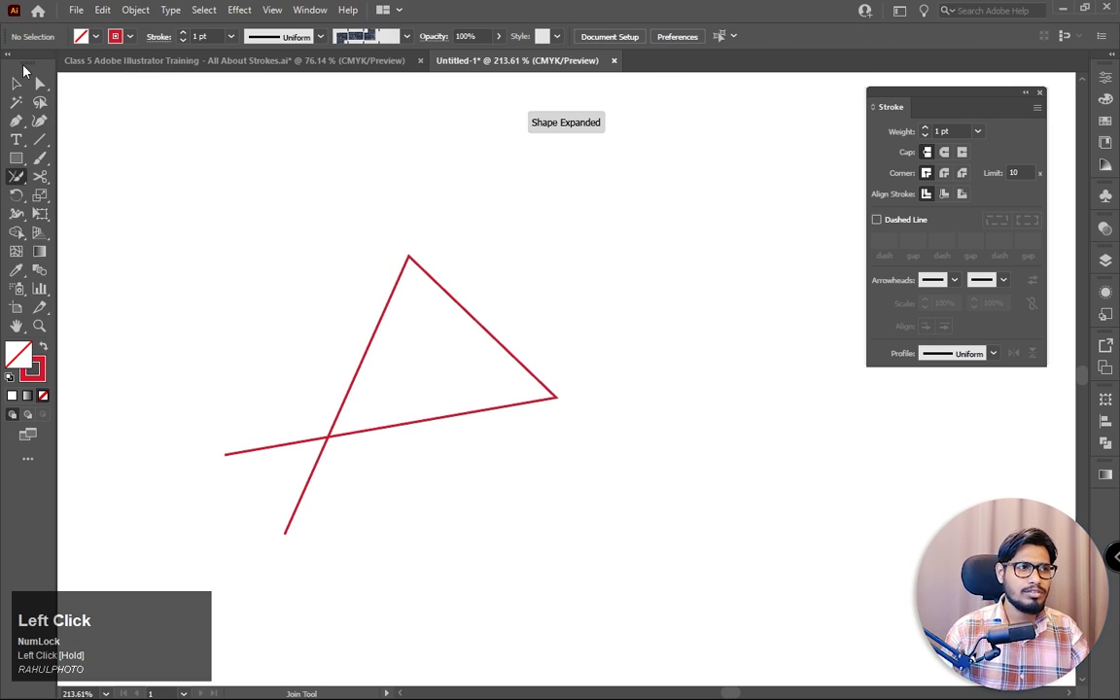
# Step: Select the open path and close the triangle at its lower-left crossing with the Join tool
pyautogui.click(17, 83)
pyautogui.moveTo(195, 425); pyautogui.dragTo(296, 557)
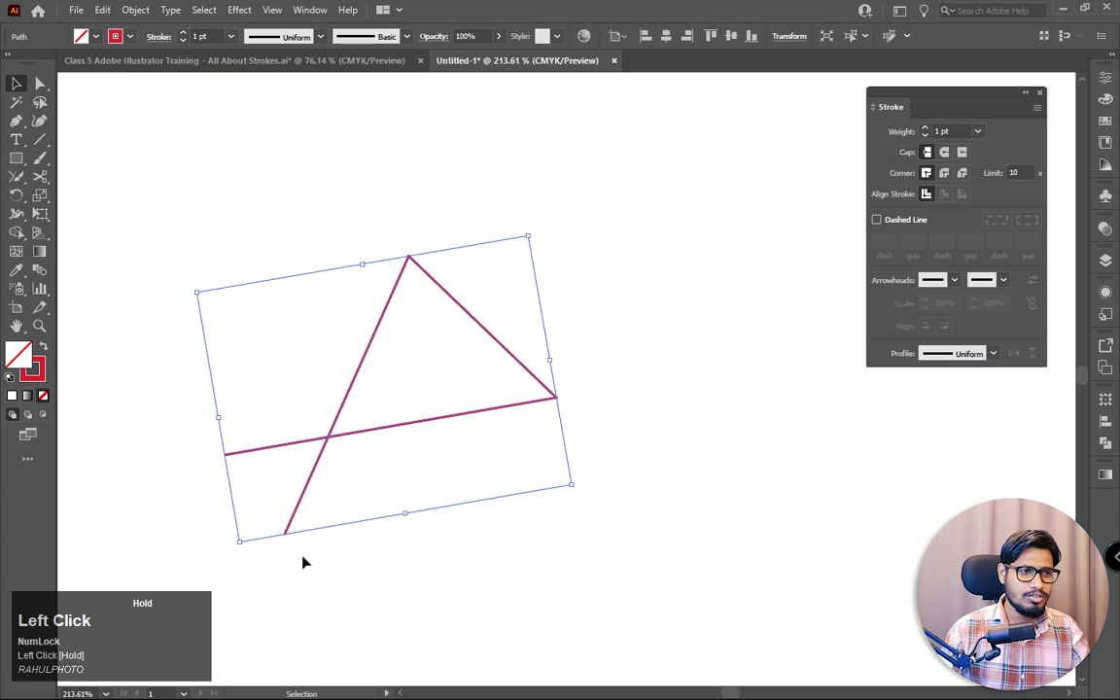
pyautogui.click(16, 176)
pyautogui.moveTo(254, 428)
pyautogui.mouseDown()
pyautogui.moveTo(373, 570)
pyautogui.moveTo(400, 555)
pyautogui.mouseUp()
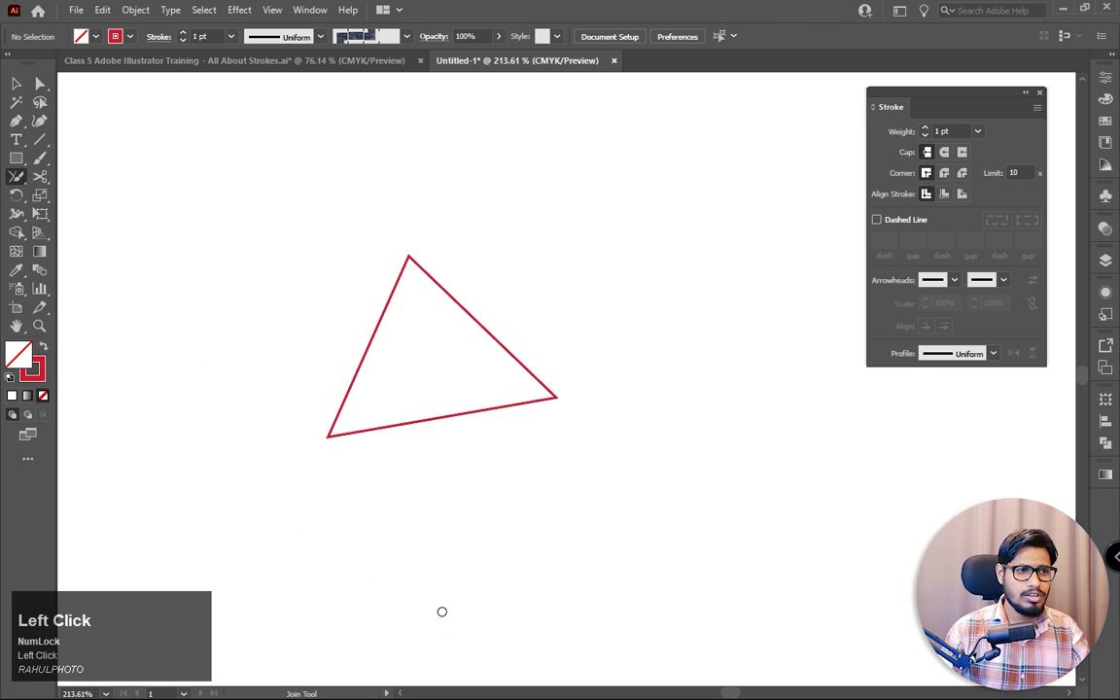
# Step: Select the closed triangle and delete it
pyautogui.click(16, 82)
pyautogui.moveTo(450, 305); pyautogui.dragTo(415, 225)
pyautogui.press('Delete')
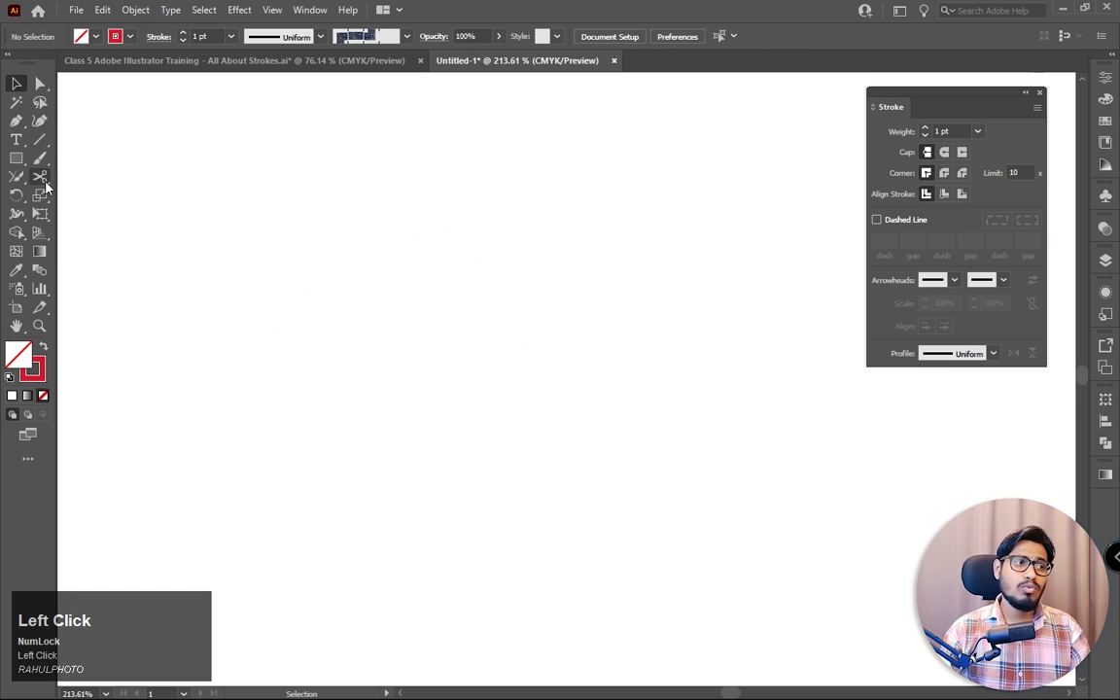
pyautogui.click(40, 139)
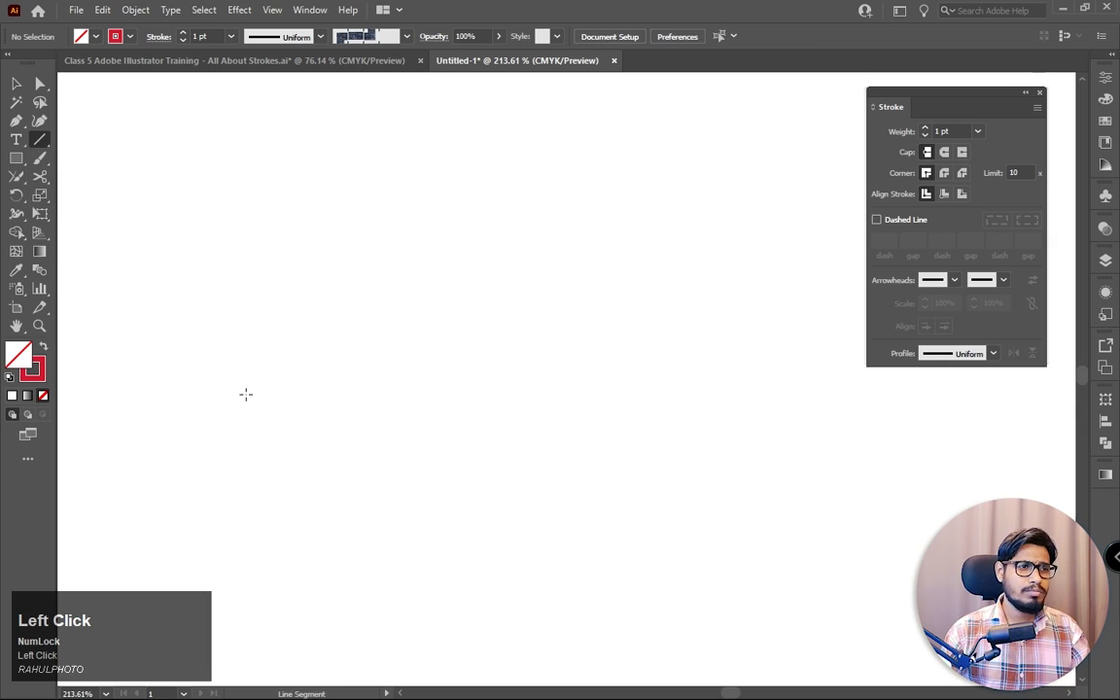
pyautogui.moveTo(239, 423)
pyautogui.mouseDown()
pyautogui.moveTo(525, 255)
pyautogui.moveTo(535, 261)
pyautogui.mouseUp()
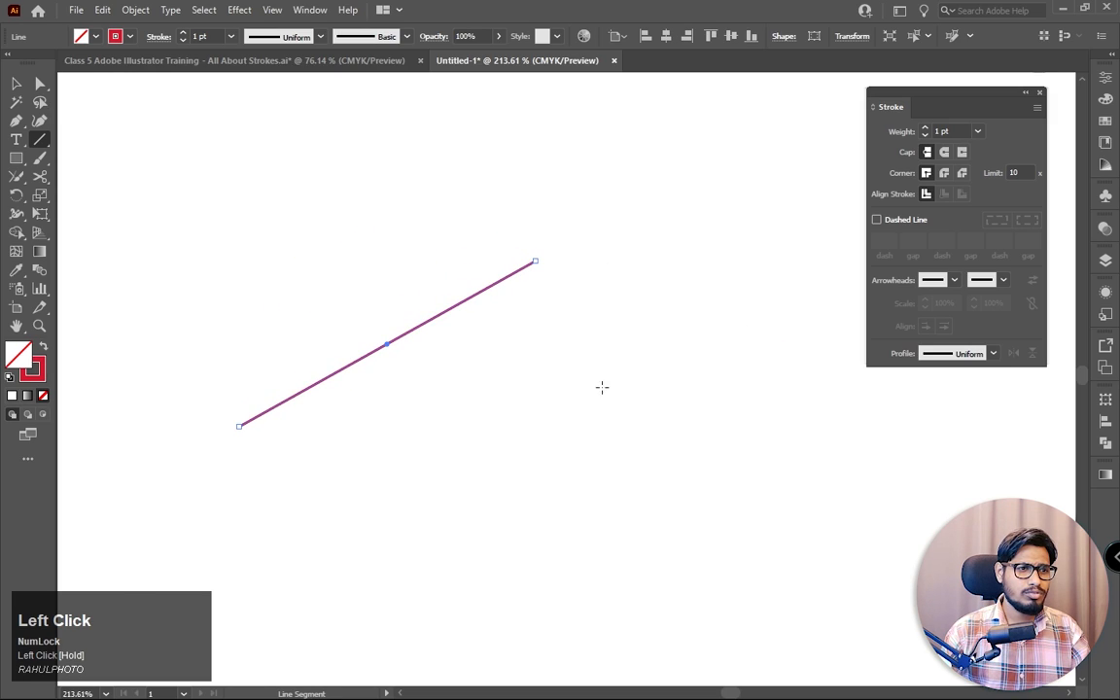
pyautogui.hotkey('ctrl', 'z')
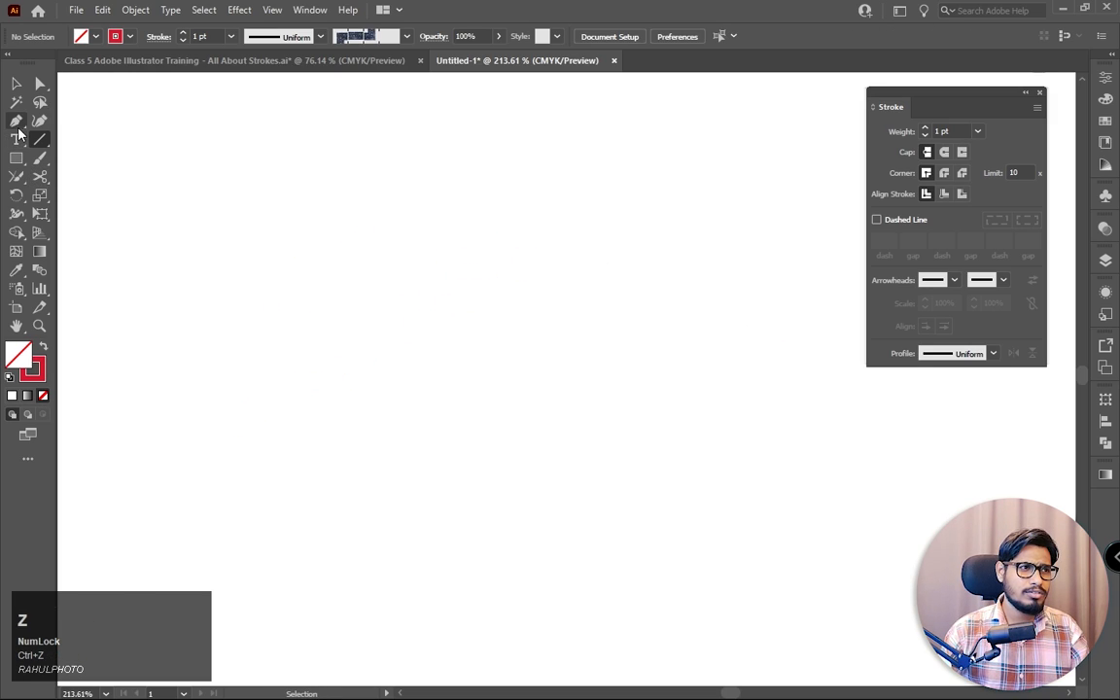
# Step: Draw two separate arcs with the Pen tool, one curving over the top and one sweeping below it up to the right
pyautogui.click(16, 121)
pyautogui.click(253, 362)
pyautogui.moveTo(472, 236); pyautogui.dragTo(612, 313)
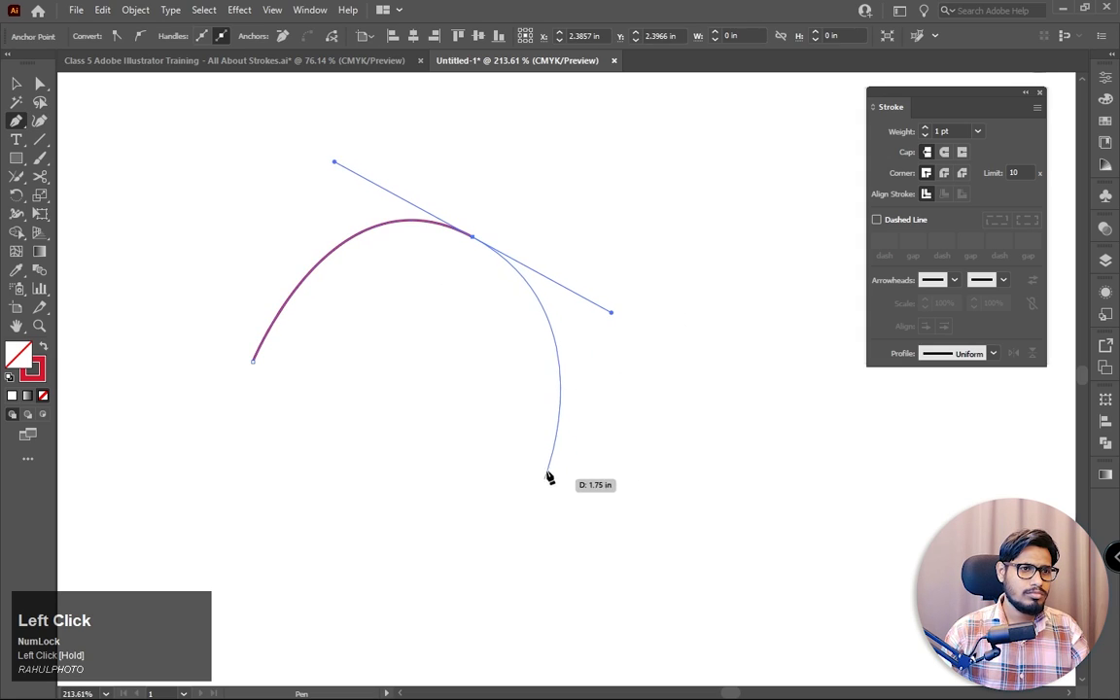
pyautogui.click(293, 460)
pyautogui.moveTo(554, 287)
pyautogui.mouseDown()
pyautogui.moveTo(621, 318)
pyautogui.moveTo(711, 337)
pyautogui.moveTo(675, 95)
pyautogui.moveTo(562, 82)
pyautogui.moveTo(527, 181)
pyautogui.mouseUp()
pyautogui.press('space')
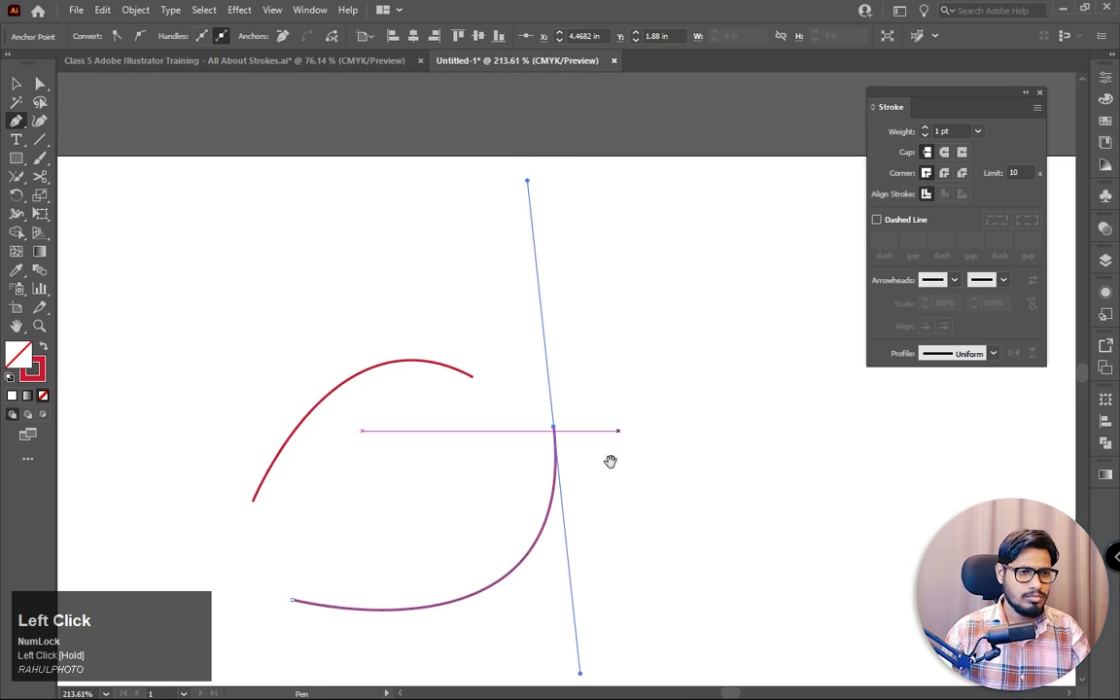
pyautogui.moveTo(610, 462); pyautogui.dragTo(627, 330)
# Step: Draw two more Pen tool arcs down the right and left sides, crossing the existing arcs to form a rough ring
pyautogui.click(318, 208)
pyautogui.moveTo(568, 470); pyautogui.dragTo(582, 656)
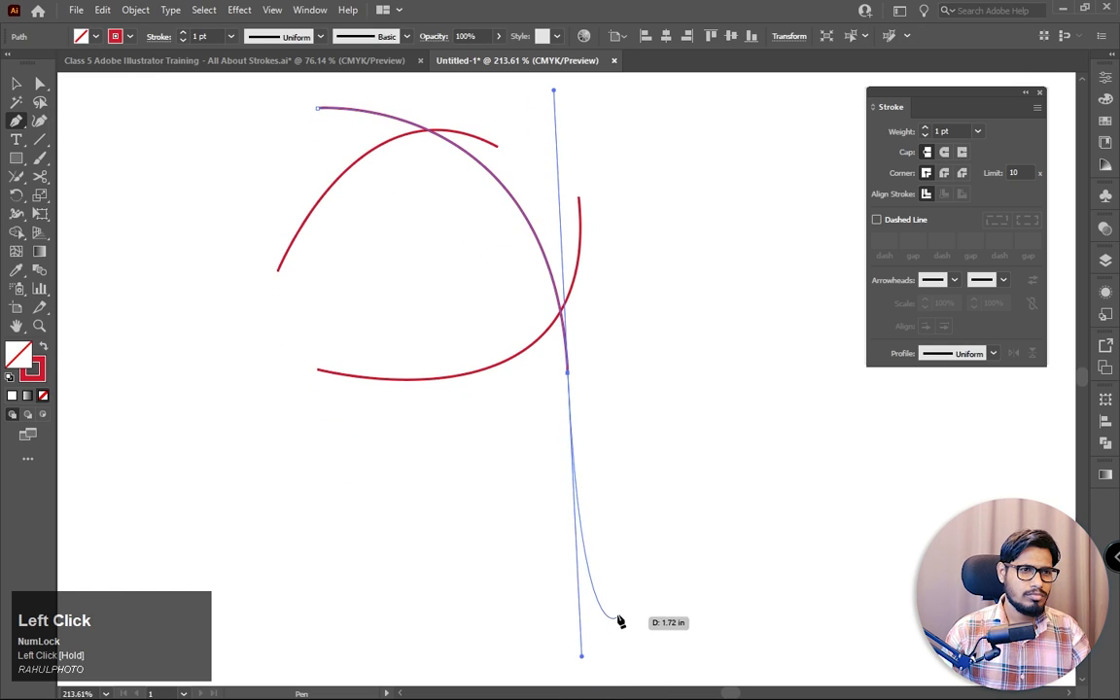
pyautogui.keyDown('ctrl'); pyautogui.click(277, 161); pyautogui.keyUp('ctrl')
pyautogui.click(277, 150)
pyautogui.moveTo(481, 472); pyautogui.dragTo(678, 575)
pyautogui.press('space')
pyautogui.moveTo(784, 333); pyautogui.dragTo(700, 457)
pyautogui.click(713, 396)
# Step: Select the right and bottom arcs and join them at their lower-right crossing with the Join tool
pyautogui.press('space')
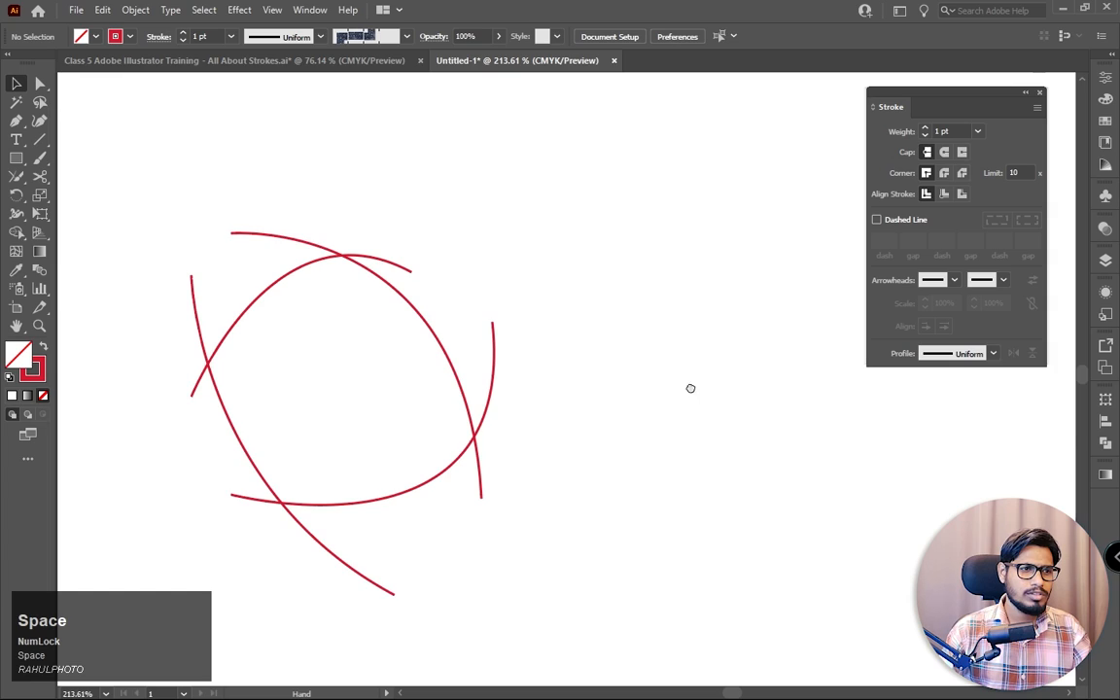
pyautogui.moveTo(688, 385); pyautogui.dragTo(710, 373)
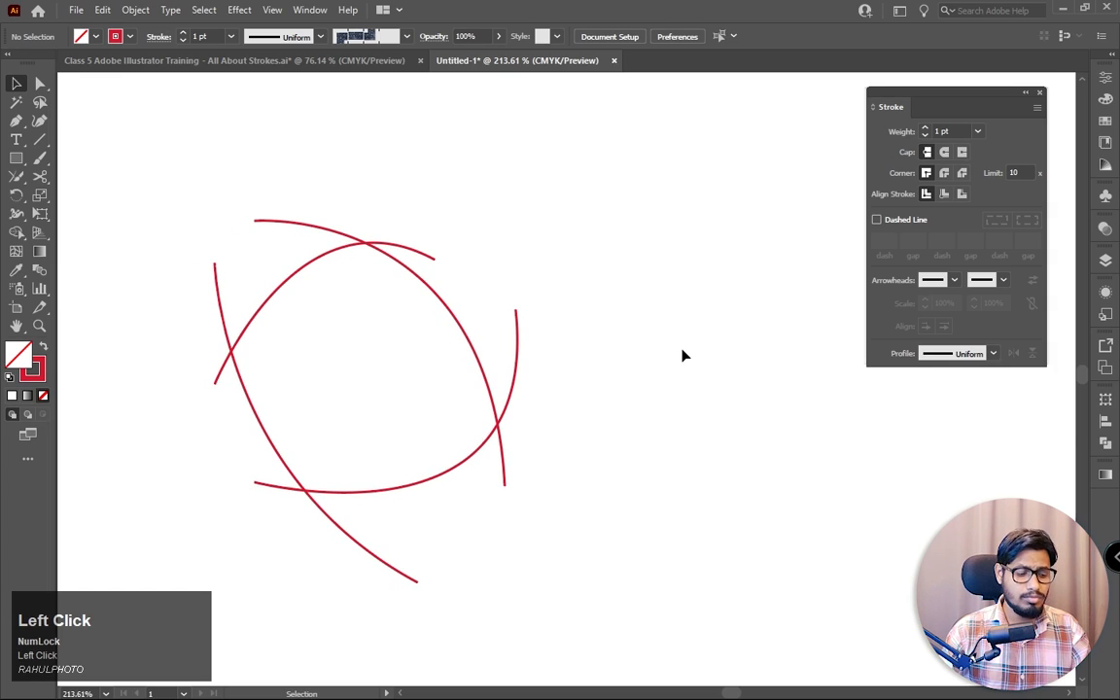
pyautogui.press('v')
pyautogui.moveTo(506, 538); pyautogui.dragTo(552, 281)
pyautogui.moveTo(624, 277); pyautogui.dragTo(496, 528)
pyautogui.click(16, 177)
pyautogui.moveTo(508, 358)
pyautogui.mouseDown()
pyautogui.moveTo(513, 428)
pyautogui.moveTo(500, 472)
pyautogui.mouseUp()
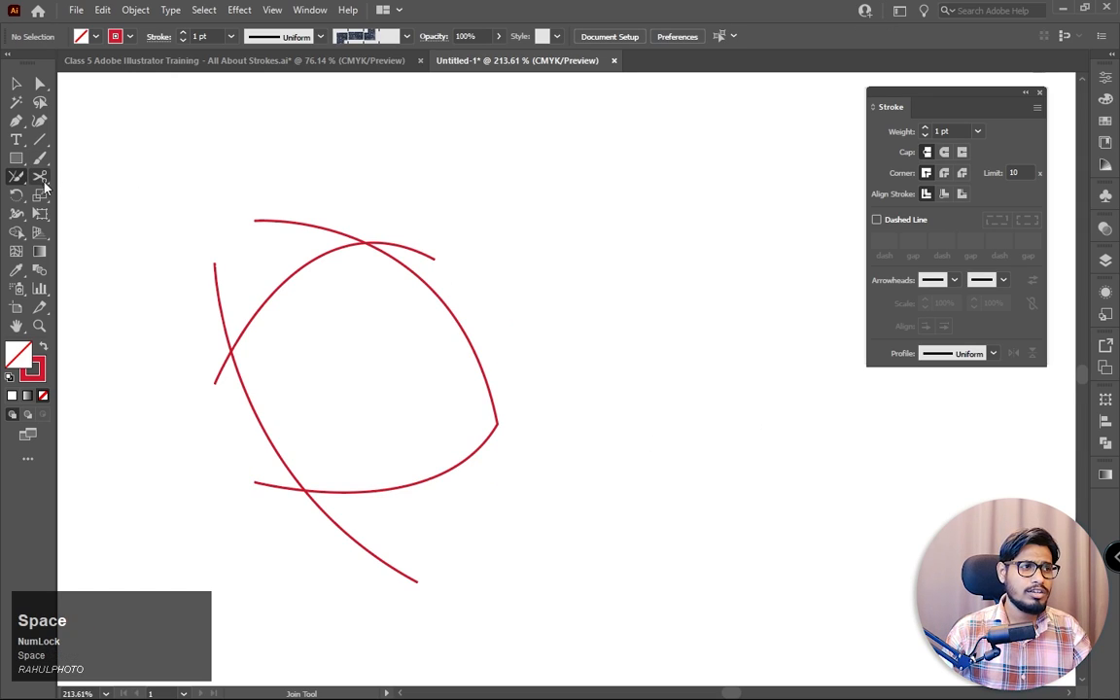
# Step: Select the top arc and the joined path and trim their top crossing into a corner with the Join tool
pyautogui.click(16, 83)
pyautogui.moveTo(247, 181); pyautogui.dragTo(461, 253)
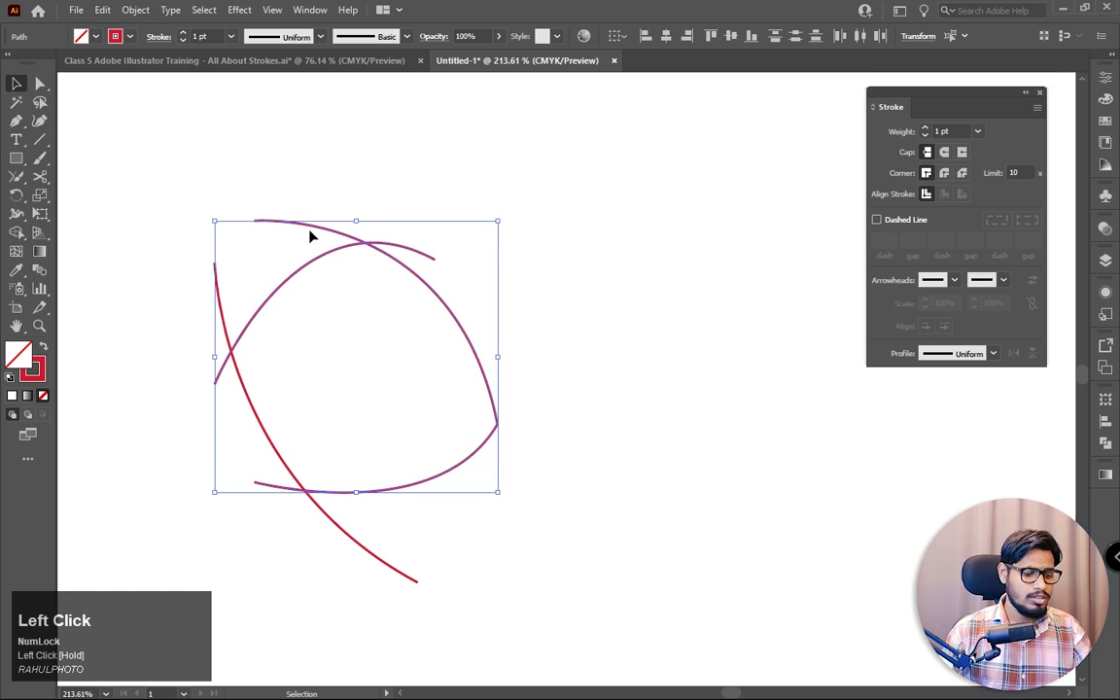
pyautogui.click(16, 176)
pyautogui.moveTo(305, 234); pyautogui.dragTo(433, 253)
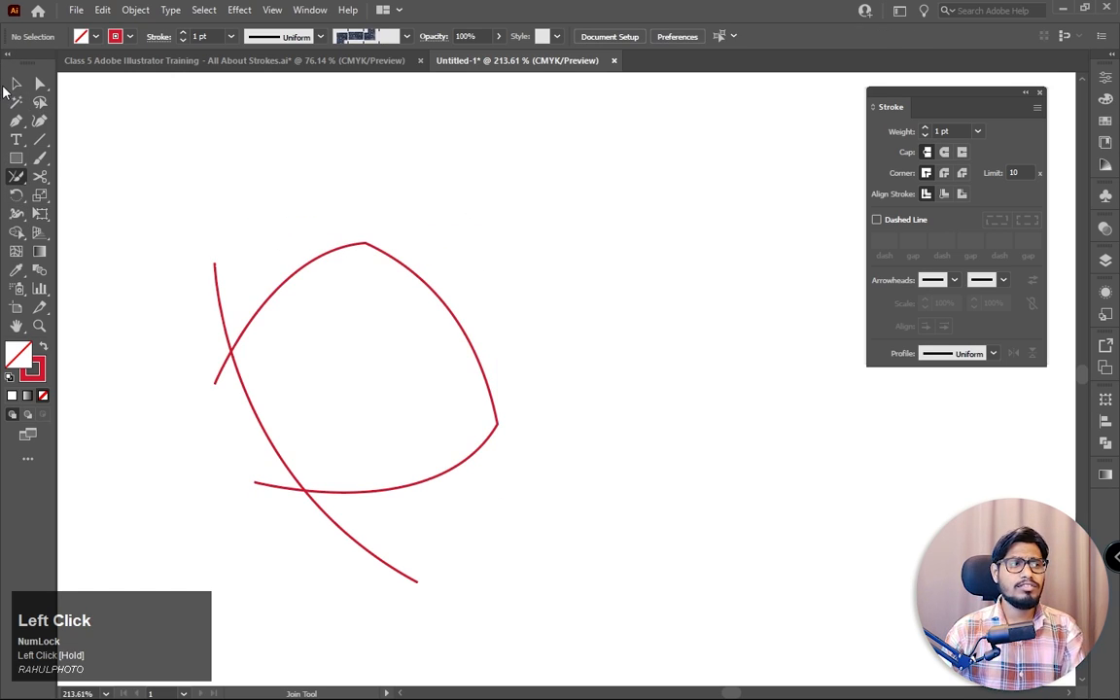
# Step: Select all the curved paths and delete them
pyautogui.click(16, 83)
pyautogui.moveTo(180, 190); pyautogui.dragTo(496, 563)
pyautogui.press('Delete')
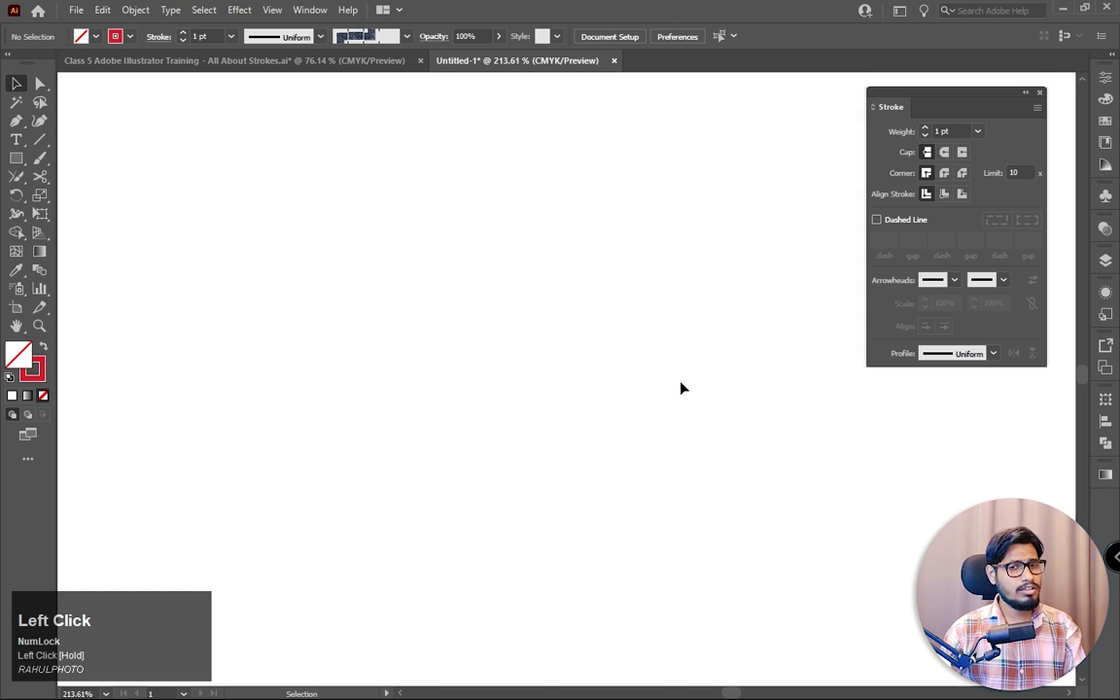
# Step: Sketch a triangle and a circle side by side on the blank artboard with the Shaper tool
pyautogui.press('z')
pyautogui.moveTo(592, 358); pyautogui.dragTo(520, 327)
pyautogui.press('space')
pyautogui.moveTo(608, 403); pyautogui.dragTo(468, 297)
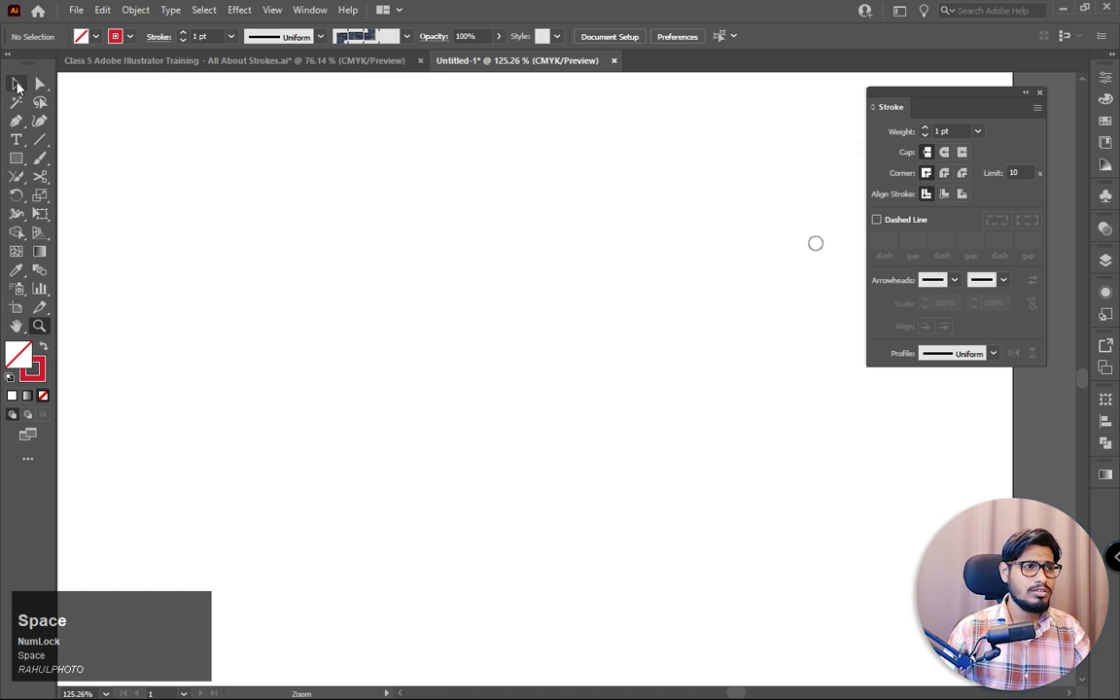
pyautogui.click(16, 85)
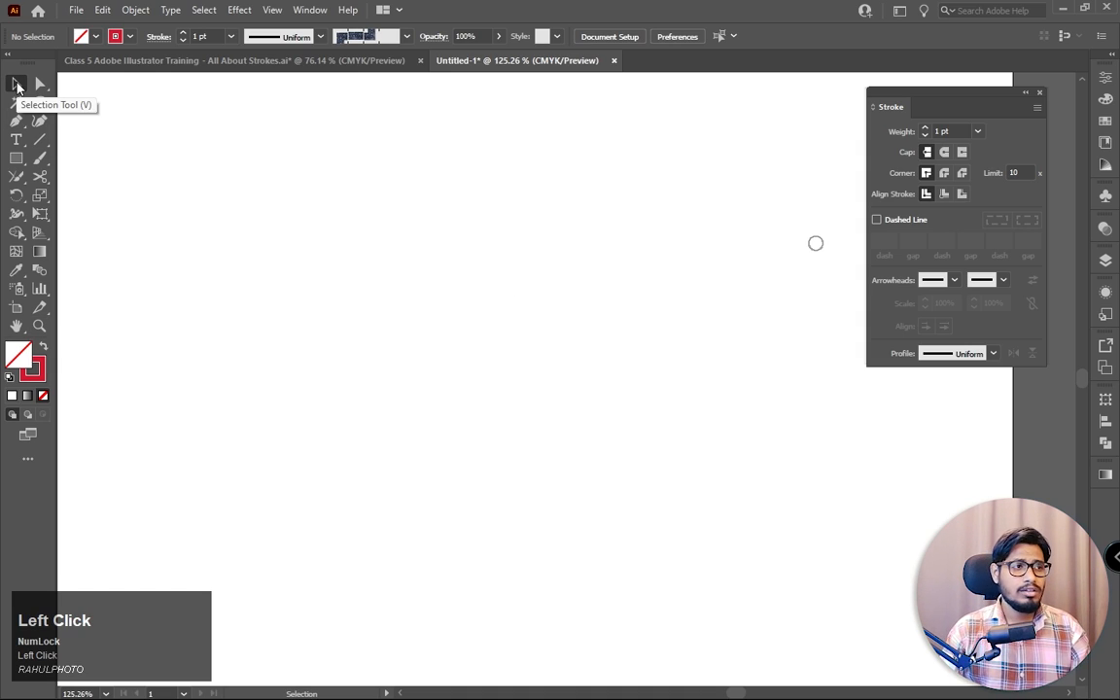
pyautogui.rightClick(16, 177)
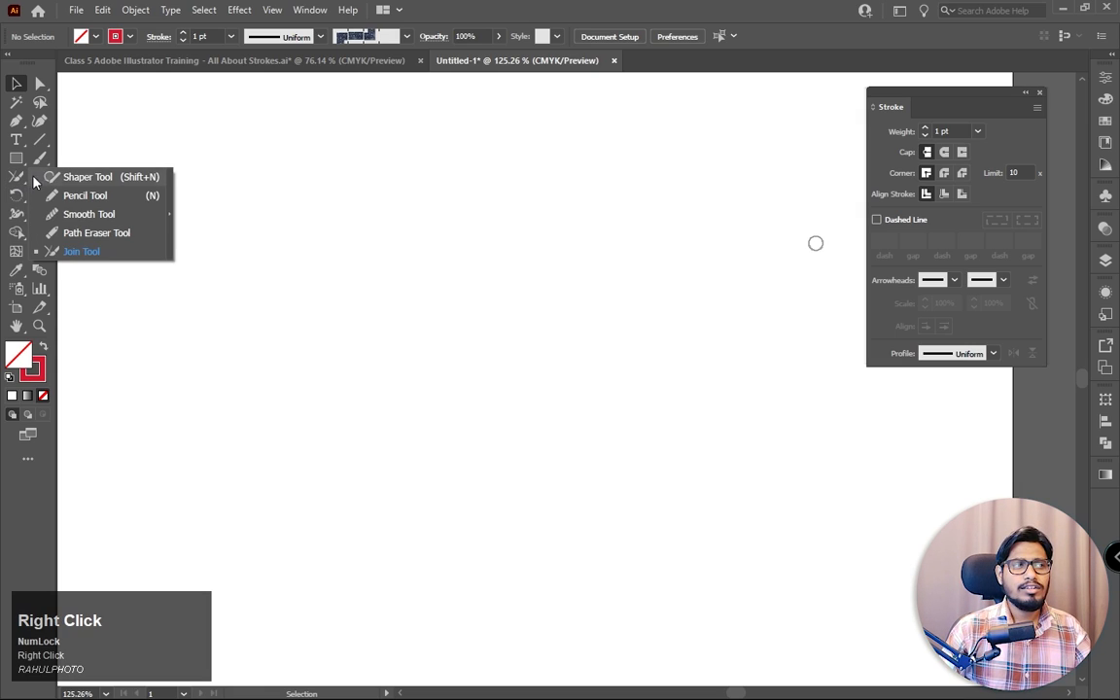
pyautogui.click(90, 182)
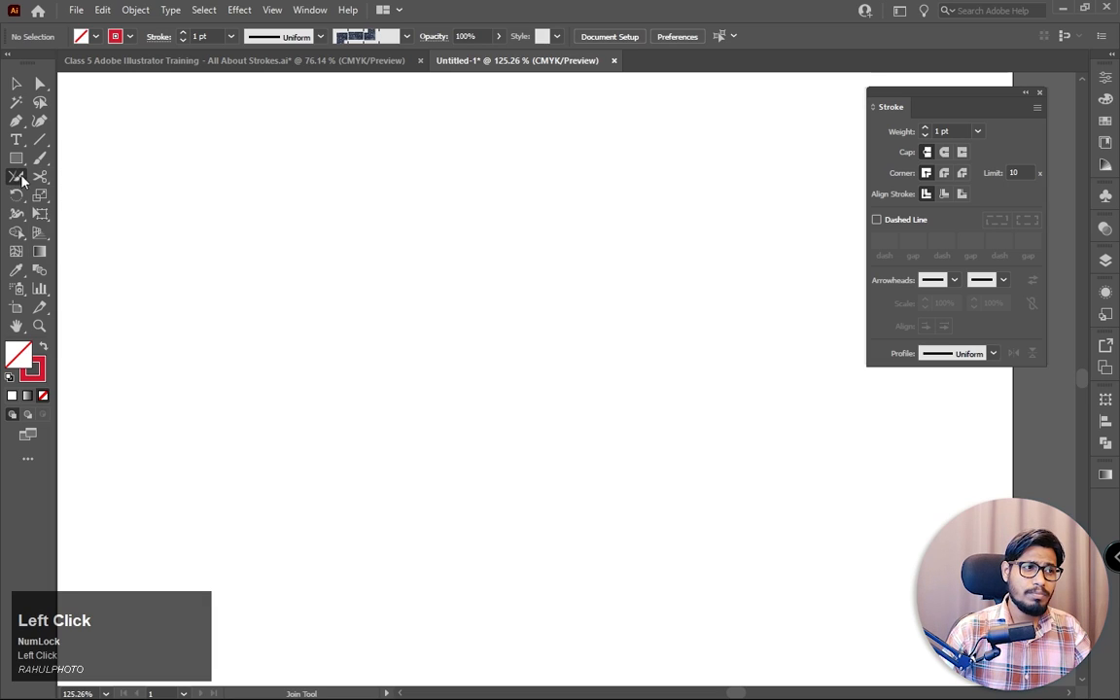
pyautogui.rightClick(39, 176)
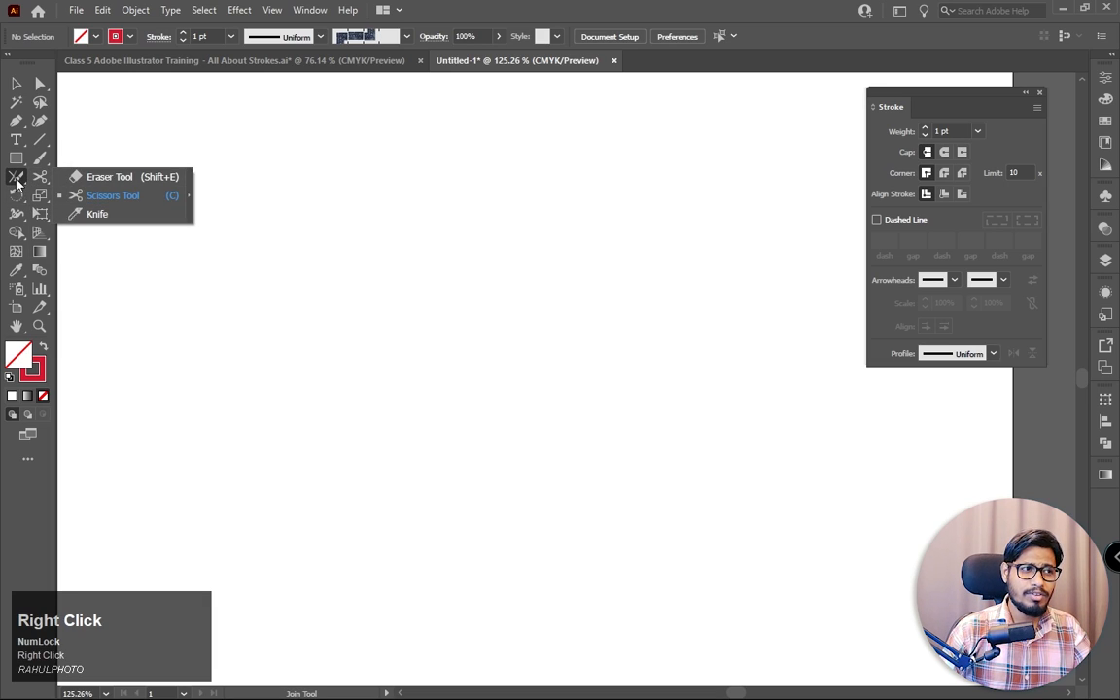
pyautogui.rightClick(16, 177)
pyautogui.click(75, 182)
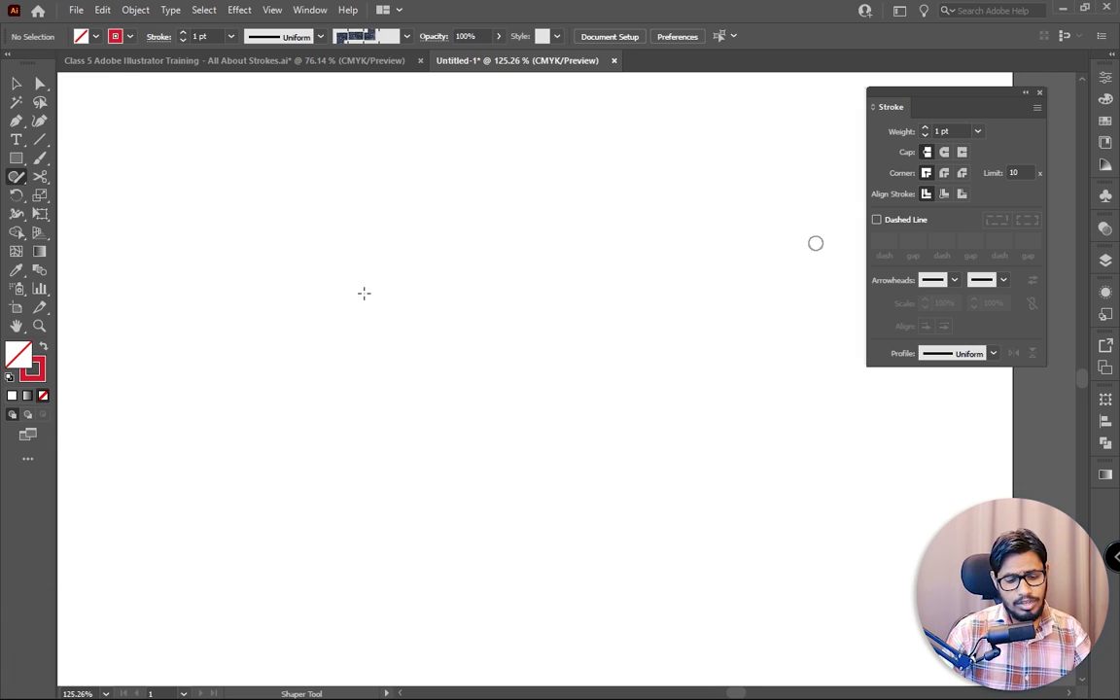
pyautogui.moveTo(346, 223)
pyautogui.mouseDown()
pyautogui.moveTo(218, 355)
pyautogui.moveTo(445, 354)
pyautogui.moveTo(357, 263)
pyautogui.moveTo(340, 227)
pyautogui.mouseUp()
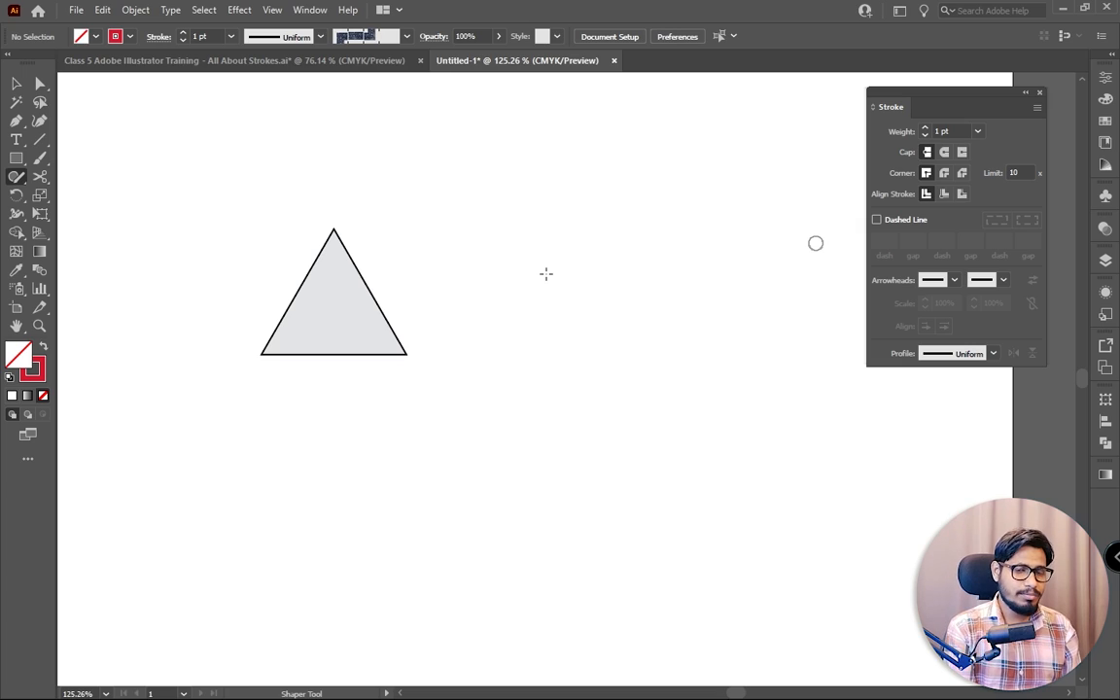
pyautogui.moveTo(561, 227)
pyautogui.mouseDown()
pyautogui.moveTo(502, 292)
pyautogui.moveTo(569, 382)
pyautogui.moveTo(672, 277)
pyautogui.moveTo(610, 227)
pyautogui.moveTo(564, 227)
pyautogui.mouseUp()
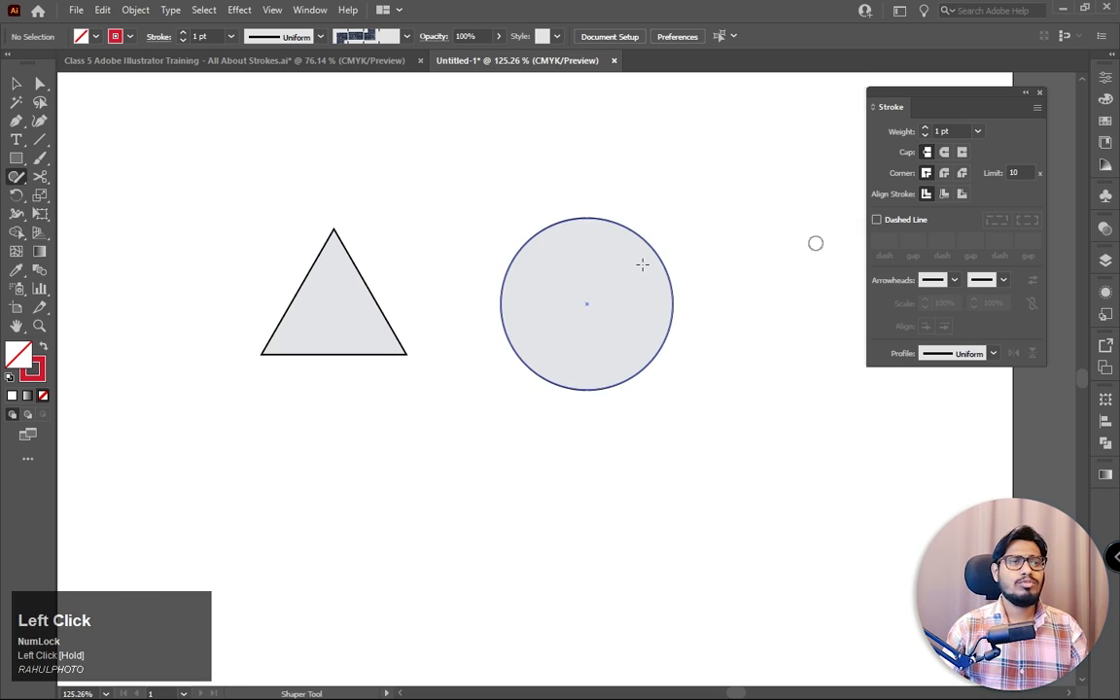
# Step: Sketch a rectangle below the triangle with the Shaper tool
pyautogui.moveTo(563, 308); pyautogui.dragTo(594, 196)
pyautogui.moveTo(240, 325)
pyautogui.mouseDown()
pyautogui.moveTo(361, 486)
pyautogui.moveTo(425, 457)
pyautogui.moveTo(419, 340)
pyautogui.moveTo(239, 321)
pyautogui.mouseUp()
pyautogui.click(527, 343)
pyautogui.moveTo(527, 343); pyautogui.dragTo(402, 352)
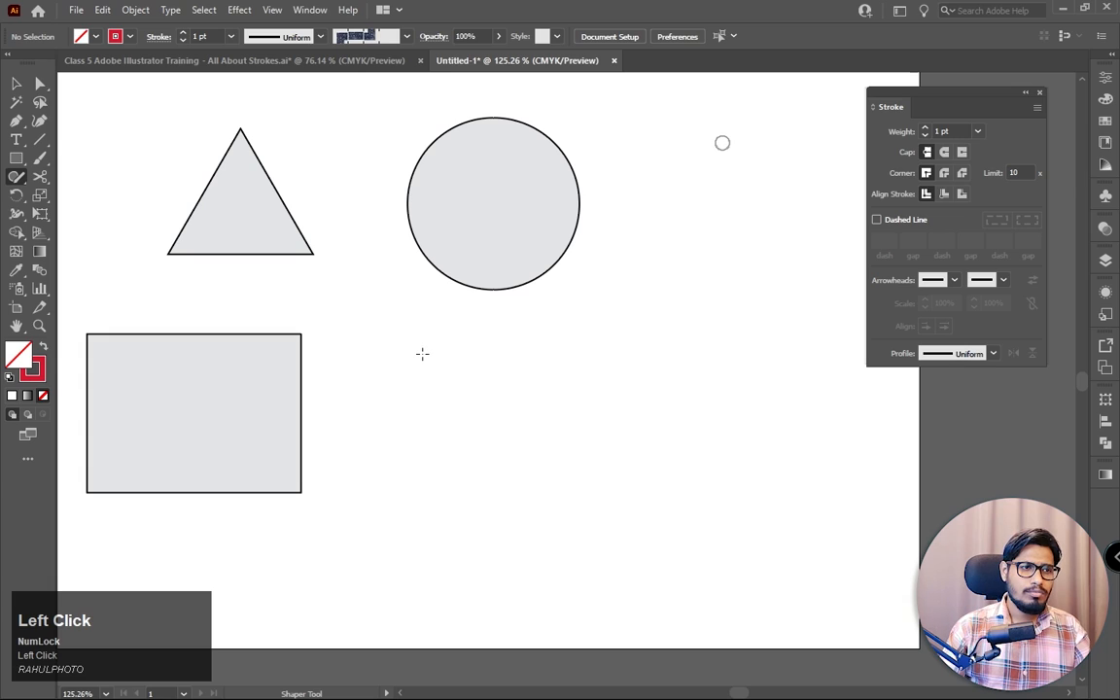
# Step: Select the triangle, circle and rectangle together and delete them
pyautogui.click(17, 84)
pyautogui.moveTo(95, 101); pyautogui.dragTo(625, 488)
pyautogui.press('Delete')
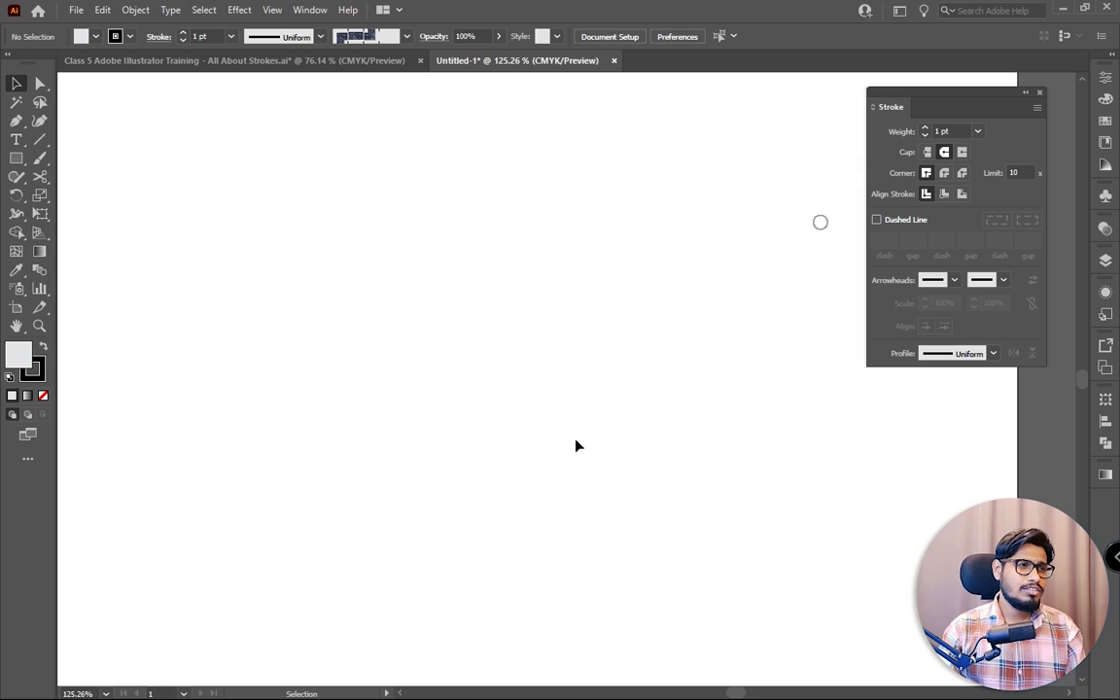
# Step: Sketch a diamond with the Shaper tool and try to sketch a rough four-sided shape to its right
pyautogui.click(17, 176)
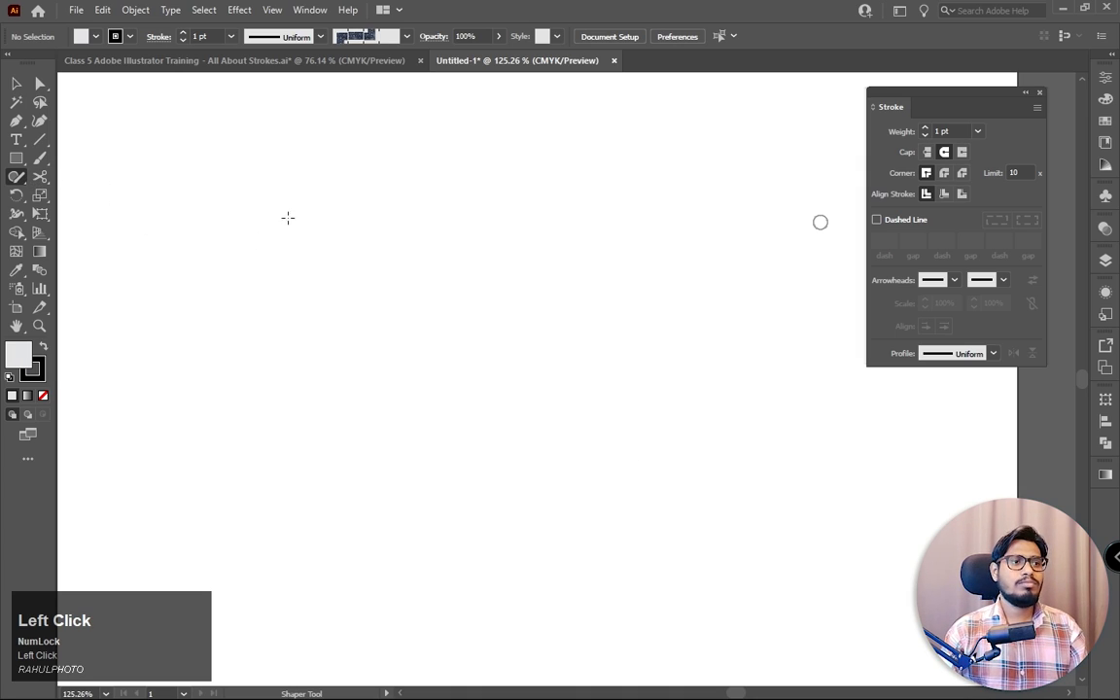
pyautogui.moveTo(314, 202)
pyautogui.mouseDown()
pyautogui.moveTo(205, 272)
pyautogui.moveTo(272, 367)
pyautogui.moveTo(381, 310)
pyautogui.moveTo(347, 237)
pyautogui.moveTo(313, 202)
pyautogui.mouseUp()
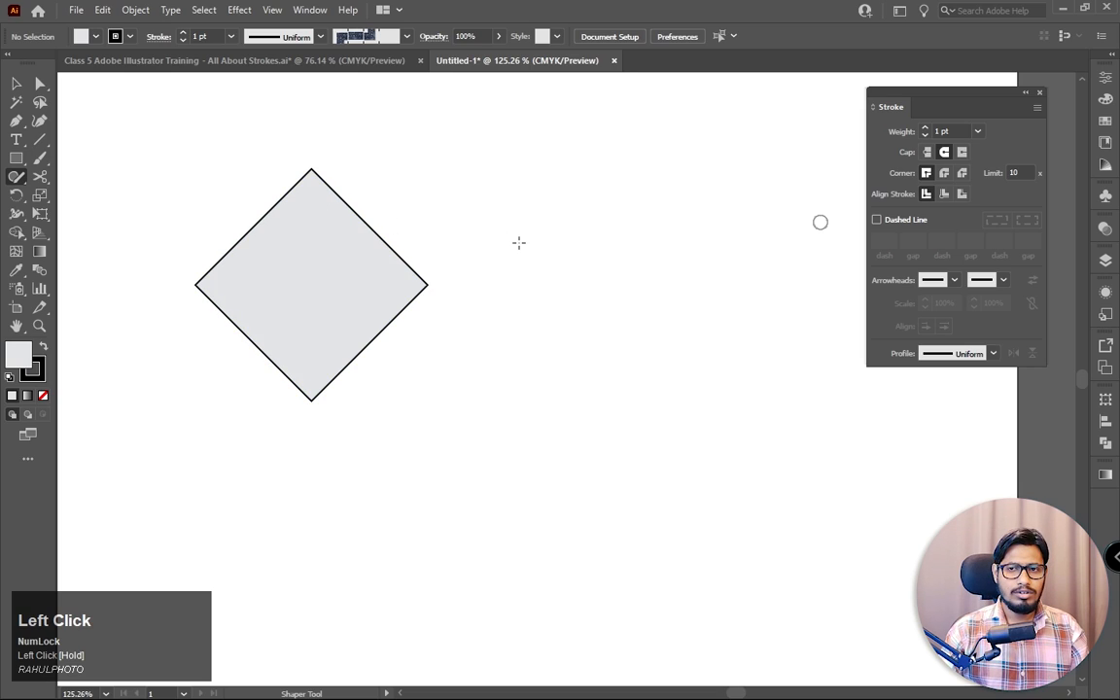
pyautogui.moveTo(591, 188)
pyautogui.mouseDown()
pyautogui.moveTo(506, 218)
pyautogui.moveTo(545, 260)
pyautogui.moveTo(573, 224)
pyautogui.moveTo(611, 293)
pyautogui.mouseUp()
pyautogui.moveTo(693, 227)
pyautogui.mouseDown()
pyautogui.moveTo(604, 185)
pyautogui.moveTo(590, 189)
pyautogui.mouseUp()
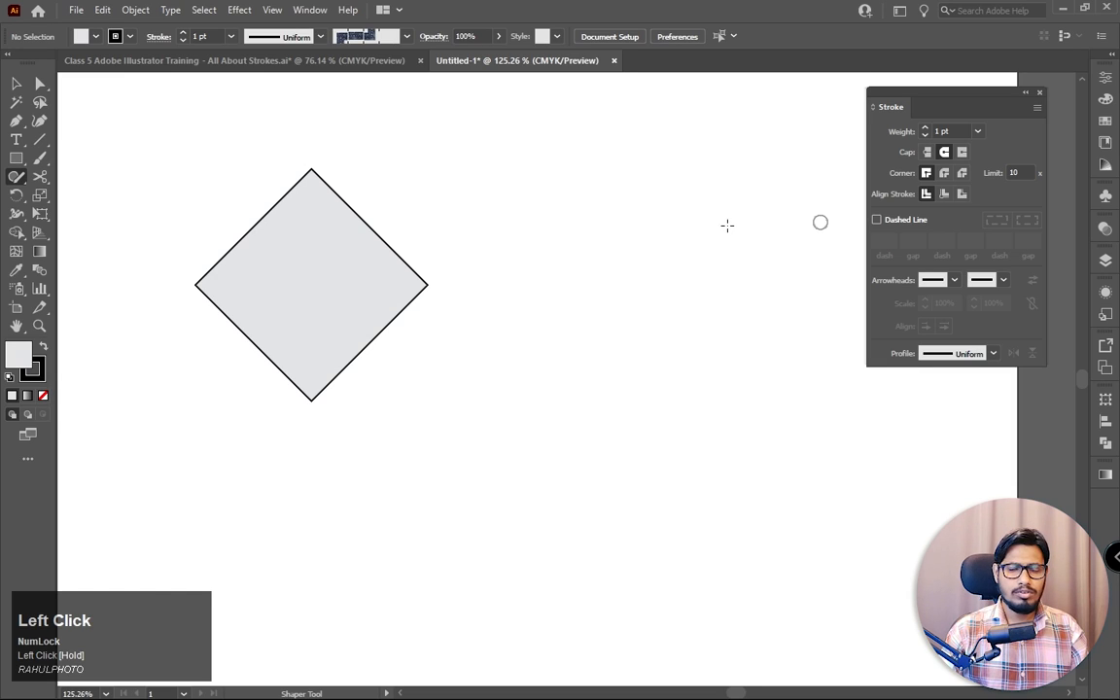
pyautogui.moveTo(495, 202)
pyautogui.mouseDown()
pyautogui.moveTo(471, 350)
pyautogui.moveTo(676, 242)
pyautogui.mouseUp()
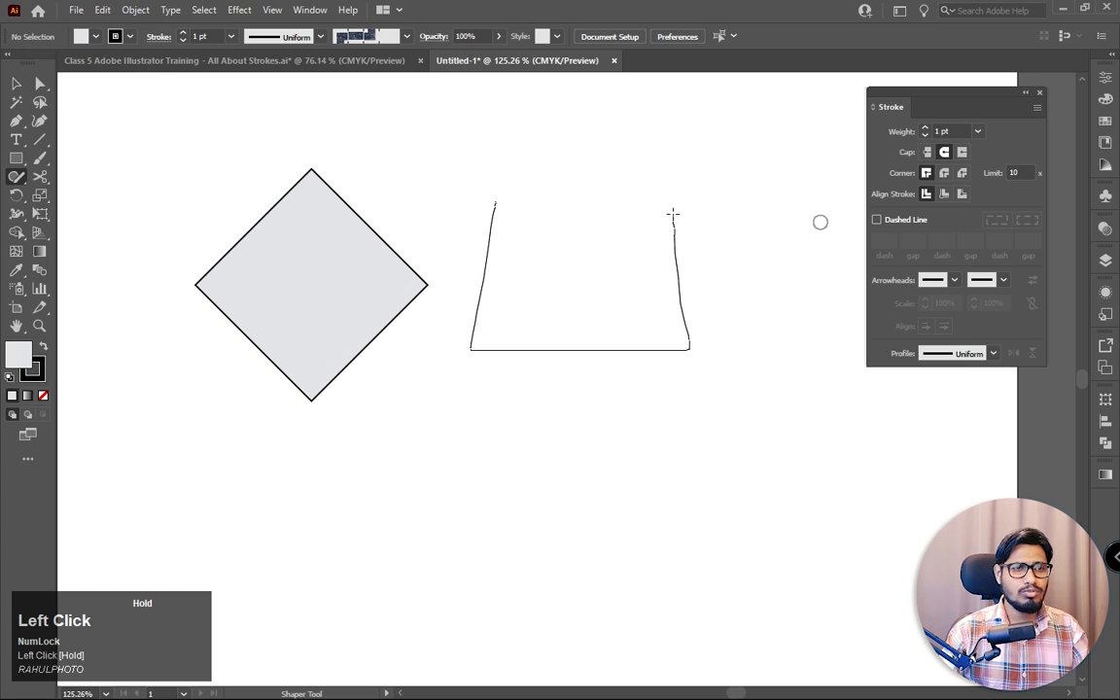
pyautogui.moveTo(673, 214); pyautogui.dragTo(673, 214)
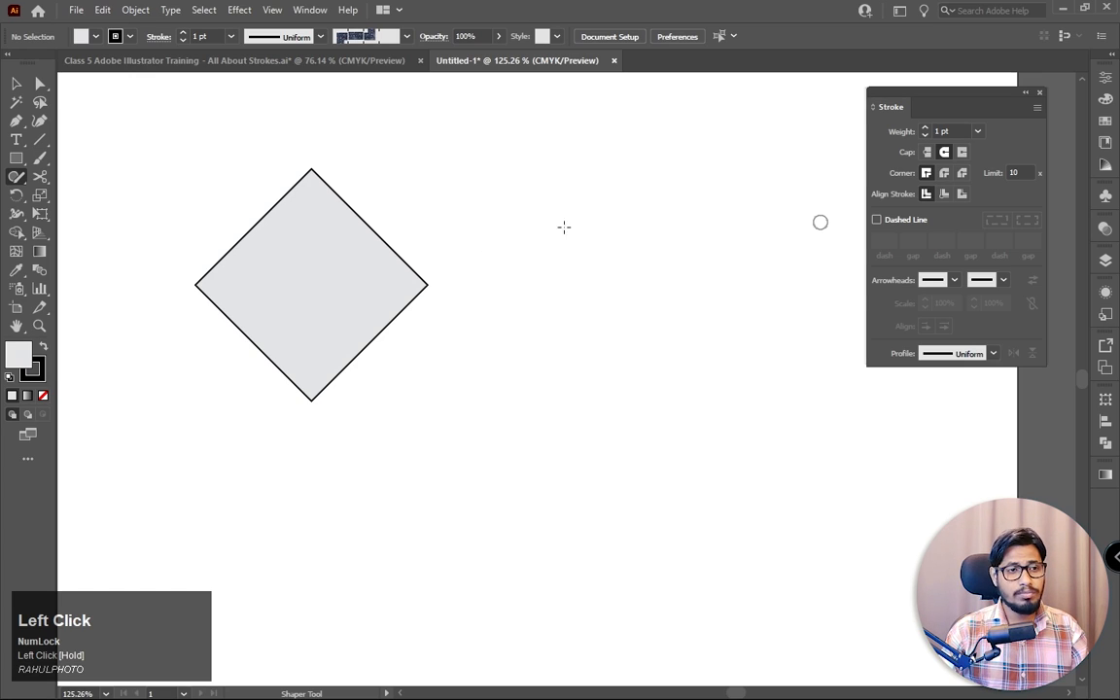
# Step: Sketch a rough round outline with the Shaper tool to make a circle to the right of the diamond
pyautogui.moveTo(555, 204)
pyautogui.mouseDown()
pyautogui.moveTo(502, 220)
pyautogui.moveTo(555, 405)
pyautogui.moveTo(725, 266)
pyautogui.mouseUp()
pyautogui.moveTo(669, 234)
pyautogui.mouseDown()
pyautogui.moveTo(523, 285)
pyautogui.moveTo(719, 403)
pyautogui.mouseUp()
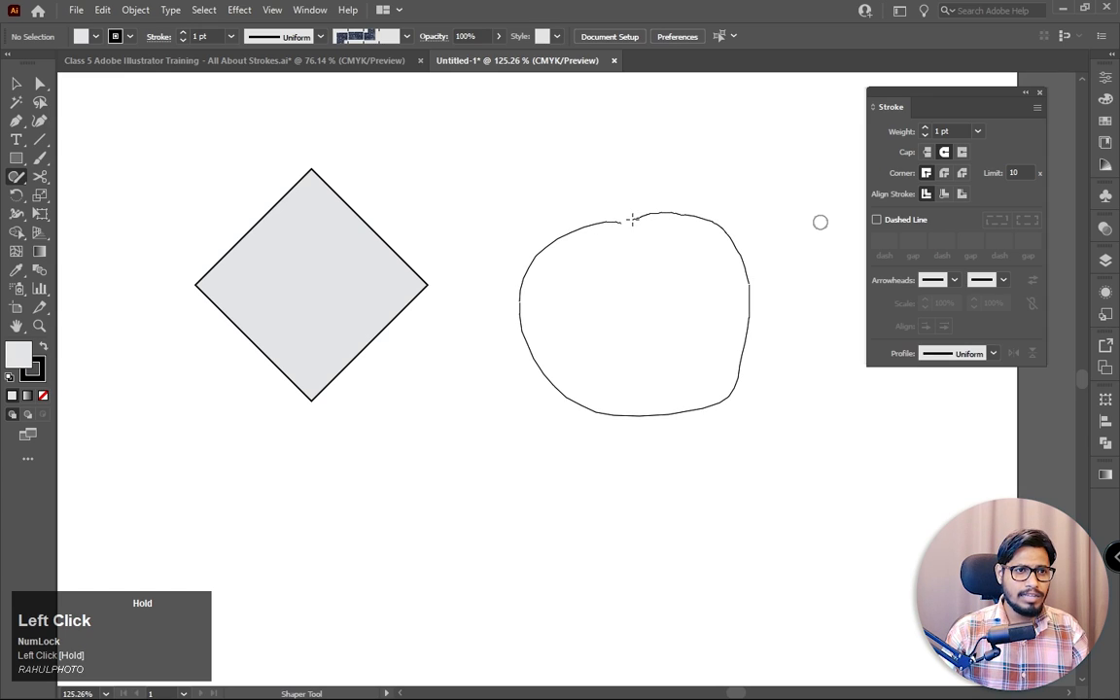
pyautogui.moveTo(621, 223); pyautogui.dragTo(621, 223)
# Step: Sketch two triangles side by side below the diamond and circle with the Shaper tool
pyautogui.press('space')
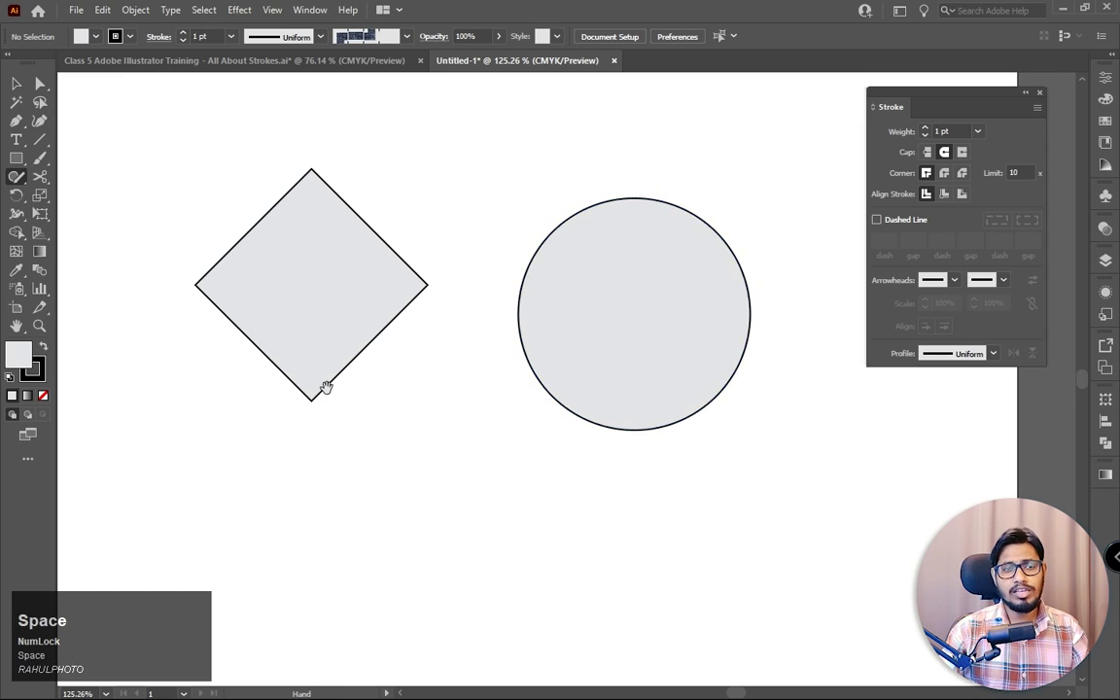
pyautogui.moveTo(325, 387); pyautogui.dragTo(434, 242)
pyautogui.moveTo(365, 339)
pyautogui.mouseDown()
pyautogui.moveTo(206, 473)
pyautogui.moveTo(470, 537)
pyautogui.moveTo(396, 361)
pyautogui.moveTo(369, 342)
pyautogui.mouseUp()
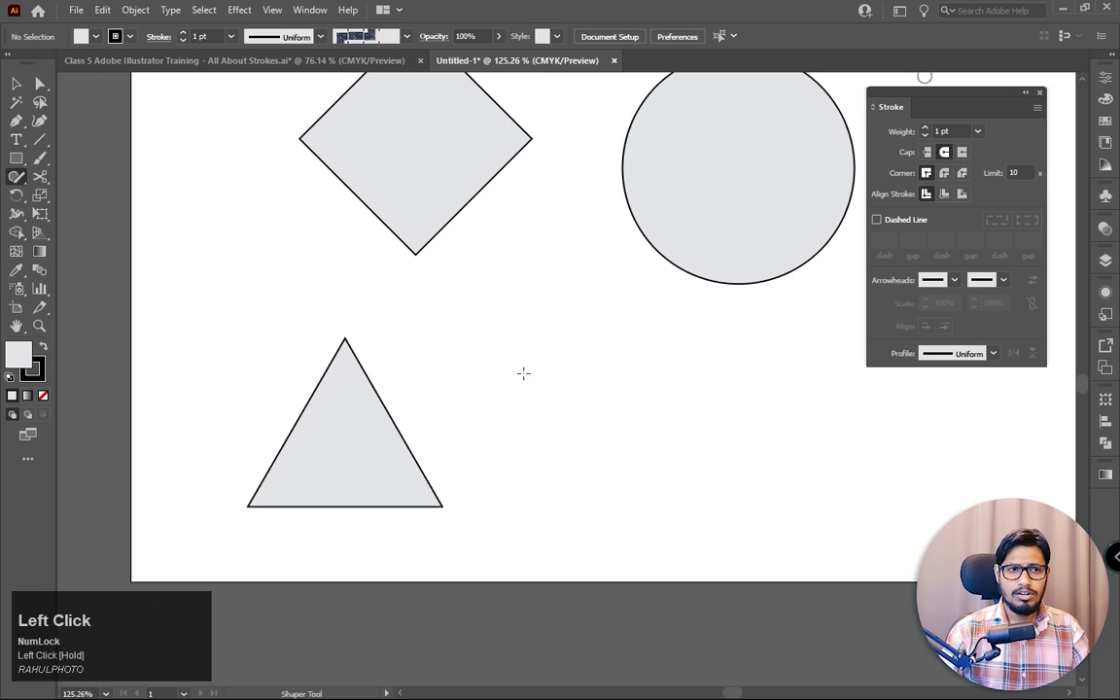
pyautogui.moveTo(603, 302)
pyautogui.mouseDown()
pyautogui.moveTo(502, 462)
pyautogui.moveTo(777, 468)
pyautogui.mouseUp()
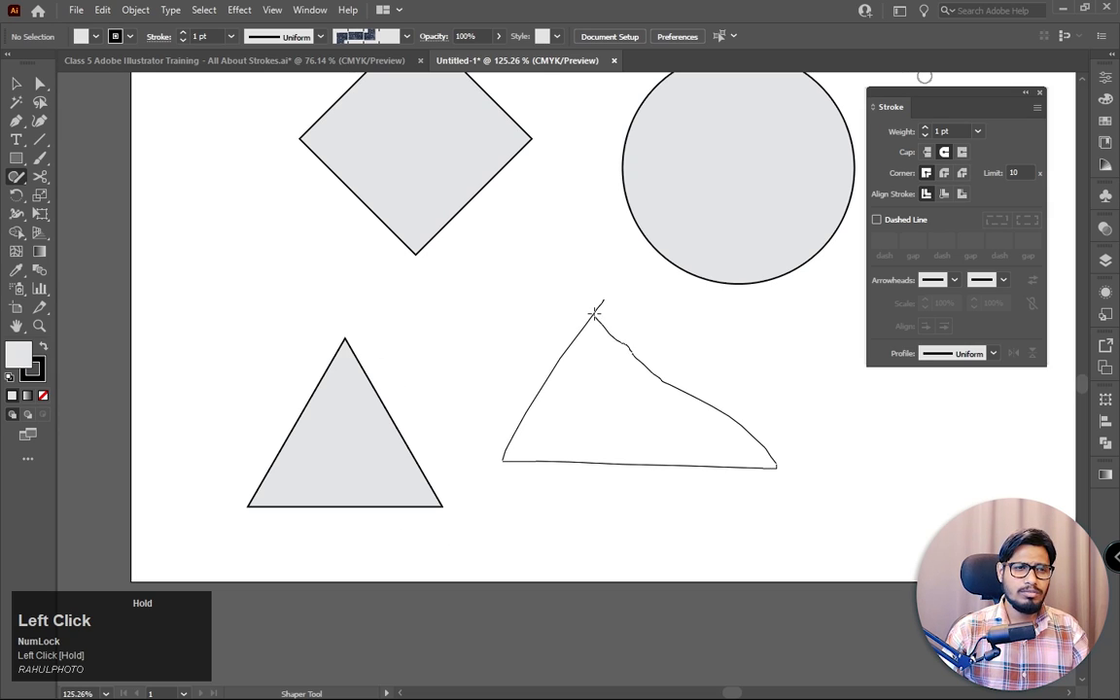
pyautogui.moveTo(593, 312); pyautogui.dragTo(601, 321)
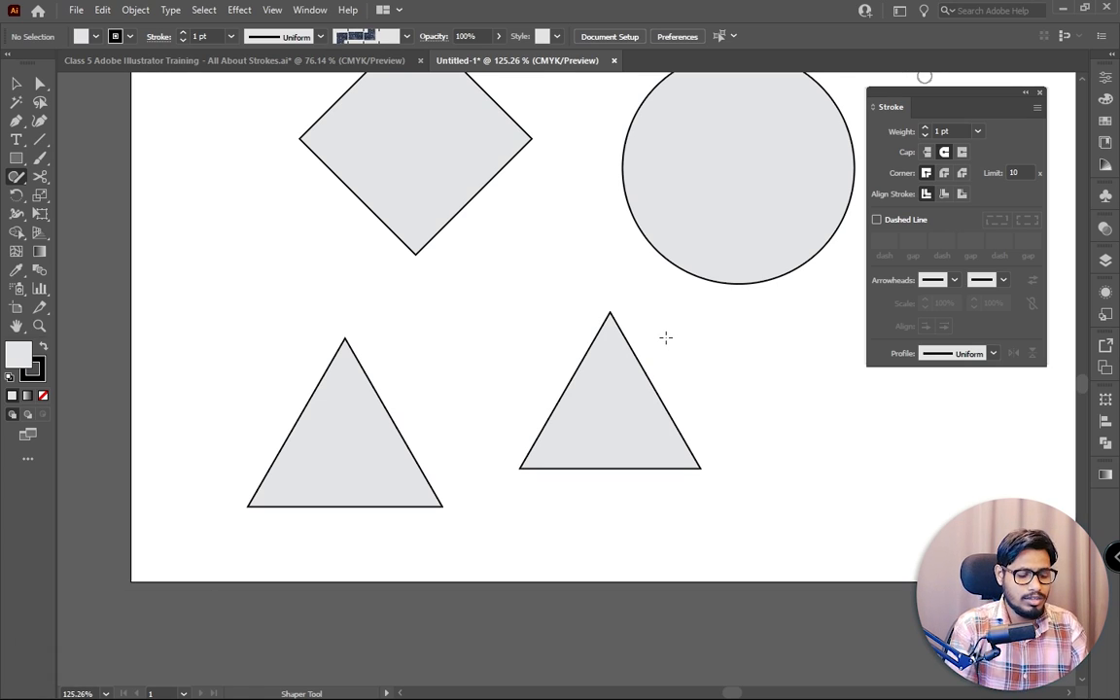
# Step: Select all the Shaper shapes and delete them, leaving the artboard empty
pyautogui.hotkey('ctrl', 'a')
pyautogui.press('Delete')
pyautogui.press('space')
pyautogui.moveTo(594, 324); pyautogui.dragTo(555, 420)
pyautogui.press('z')
pyautogui.moveTo(515, 358); pyautogui.dragTo(457, 325)
pyautogui.press('space')
pyautogui.moveTo(715, 230); pyautogui.dragTo(496, 272)
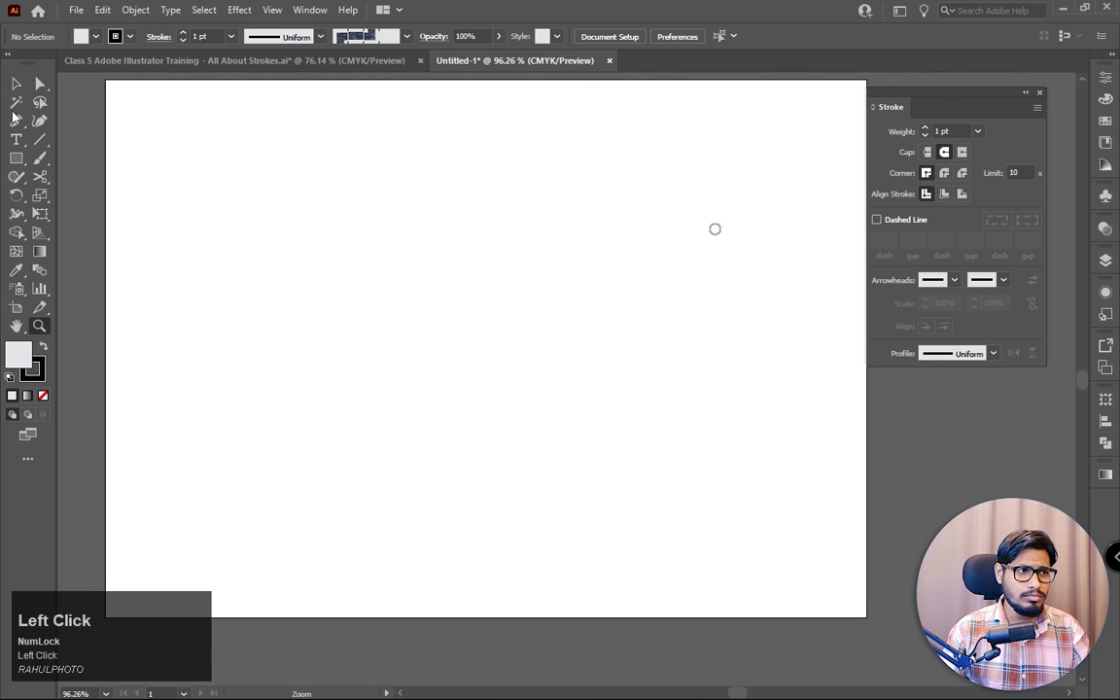
# Step: Draw a circle on the empty artboard with the Ellipse tool and select it
pyautogui.rightClick(17, 160)
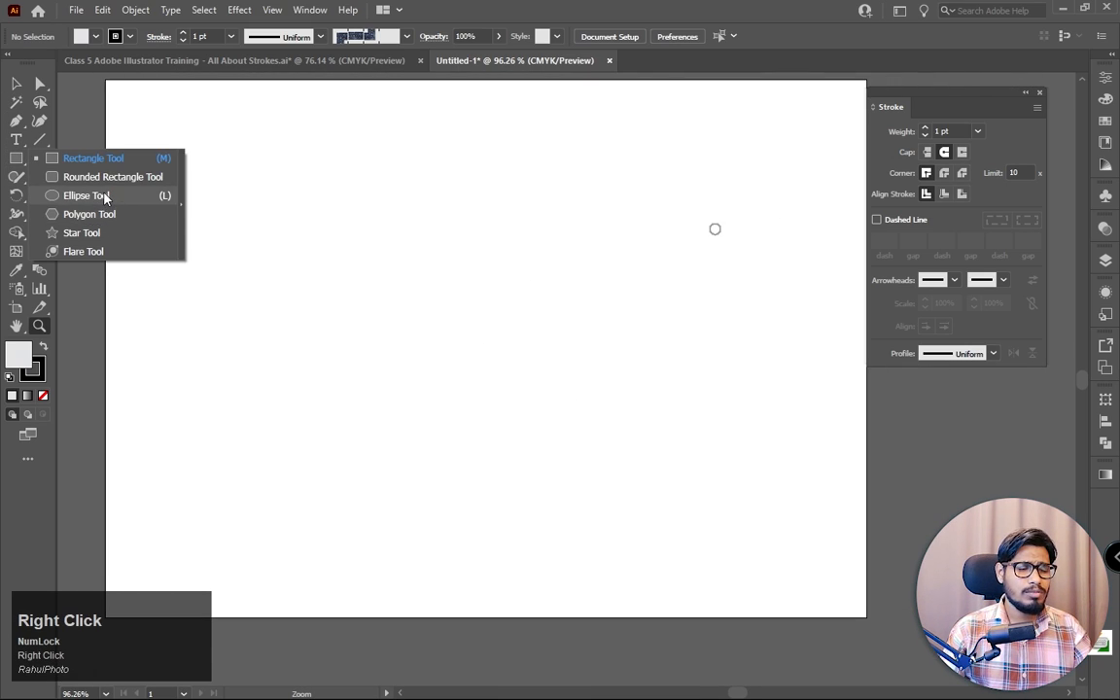
pyautogui.click(70, 194)
pyautogui.moveTo(434, 278)
pyautogui.mouseDown()
pyautogui.moveTo(522, 388)
pyautogui.moveTo(545, 389)
pyautogui.mouseUp()
pyautogui.click(16, 84)
pyautogui.moveTo(463, 323); pyautogui.dragTo(468, 350)
# Step: Cut the circle with the Knife tool along a straight slanted line across its upper part
pyautogui.rightClick(43, 183)
pyautogui.click(114, 215)
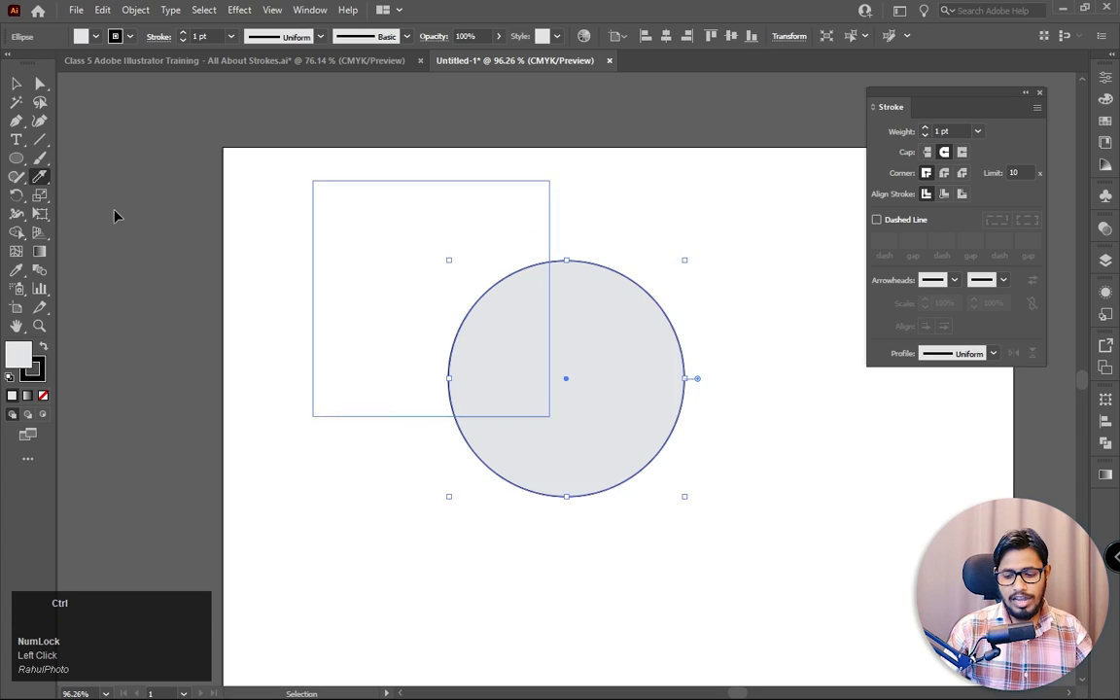
pyautogui.hotkey('ctrl', '+')
pyautogui.moveTo(570, 359); pyautogui.dragTo(530, 328)
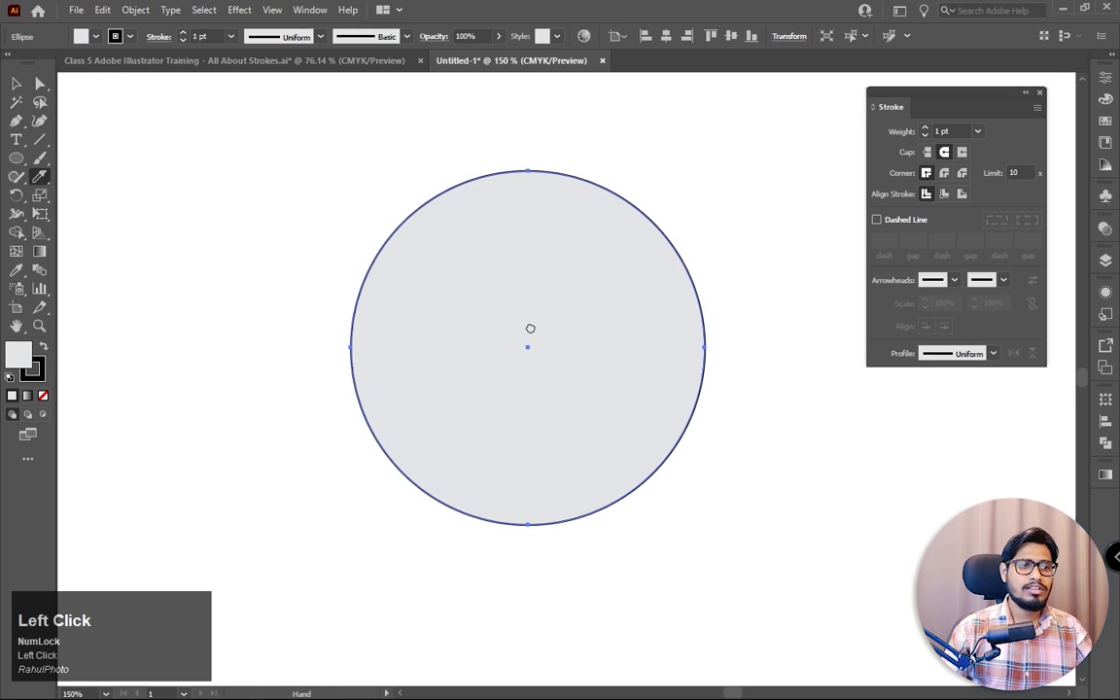
pyautogui.moveTo(317, 310); pyautogui.dragTo(833, 205)
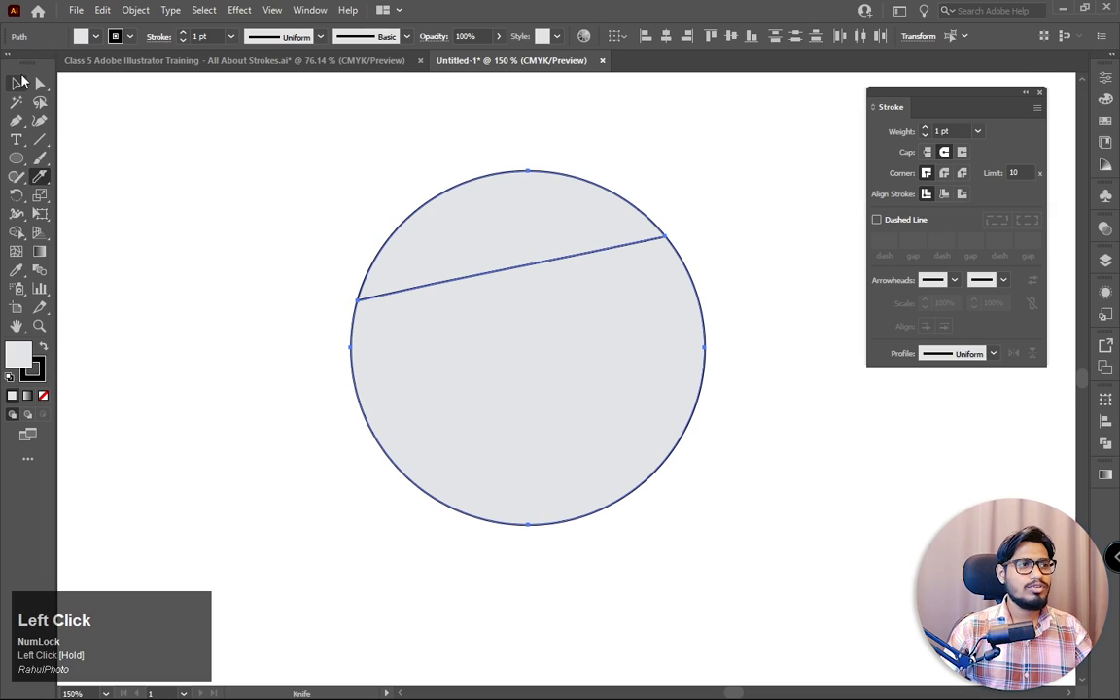
# Step: Move the upper piece of the cut circle upward and the lower piece downward to separate them
pyautogui.click(21, 82)
pyautogui.moveTo(500, 230); pyautogui.dragTo(480, 173)
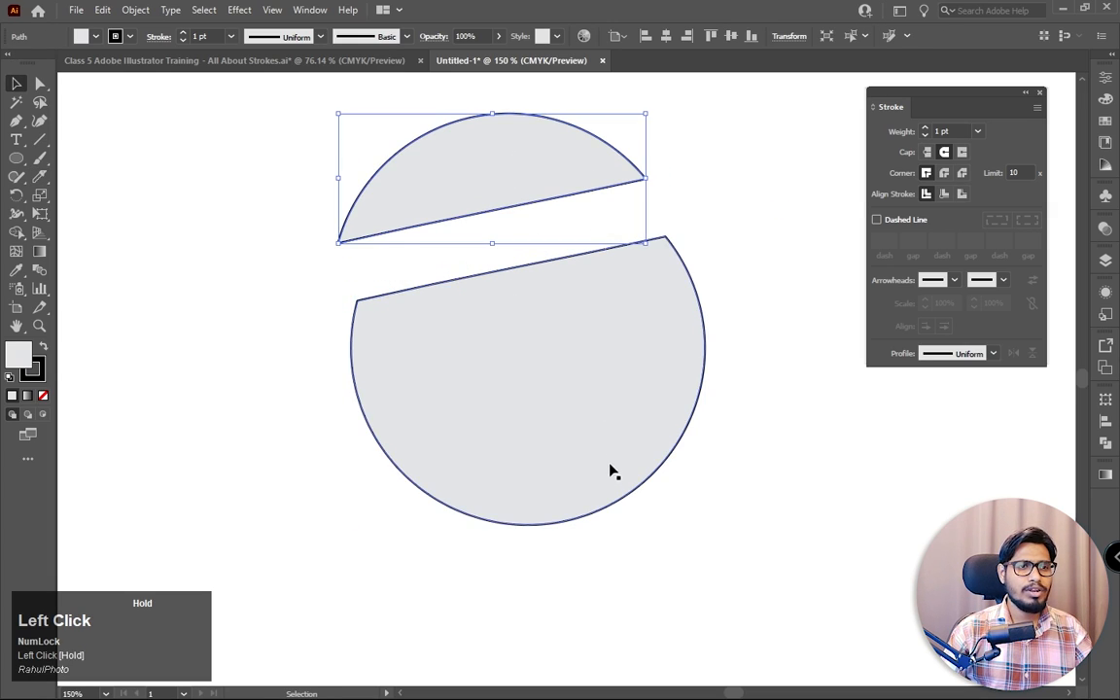
pyautogui.moveTo(611, 473); pyautogui.dragTo(625, 523)
# Step: Undo the piece moves and the straight Knife cut to get back to the whole circle
pyautogui.press('ctrl')
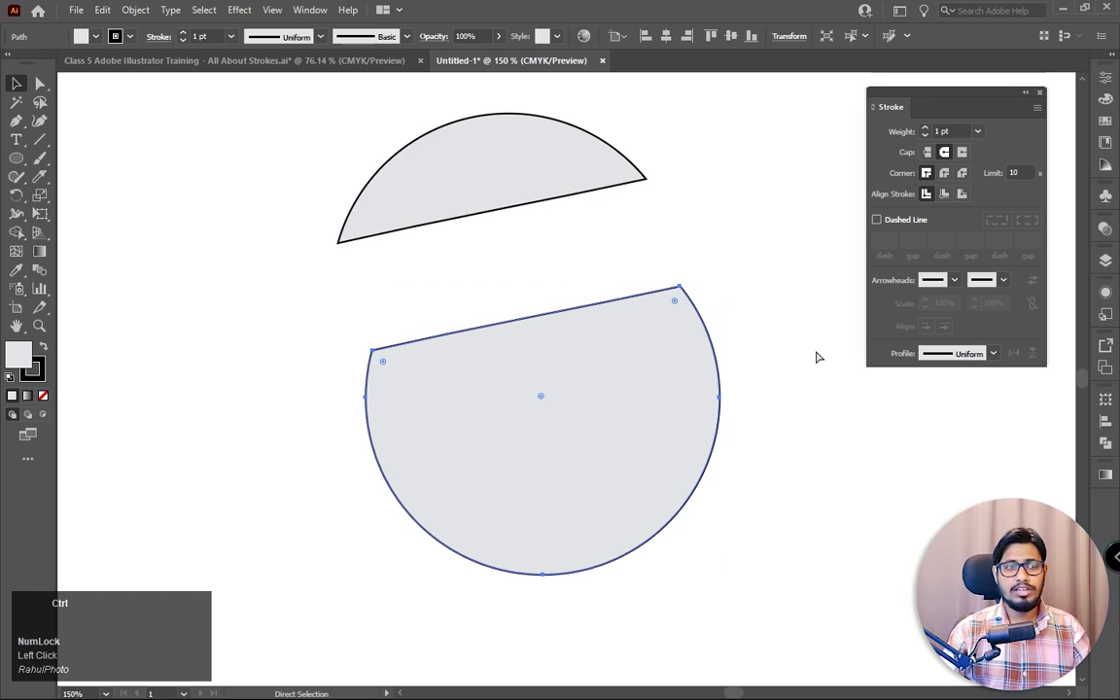
pyautogui.hotkey('ctrl', 'z')
pyautogui.hotkey('ctrl', 'z')
pyautogui.hotkey('ctrl', 'z')
pyautogui.hotkey('ctrl', 'z')
pyautogui.hotkey('ctrl', 'z')
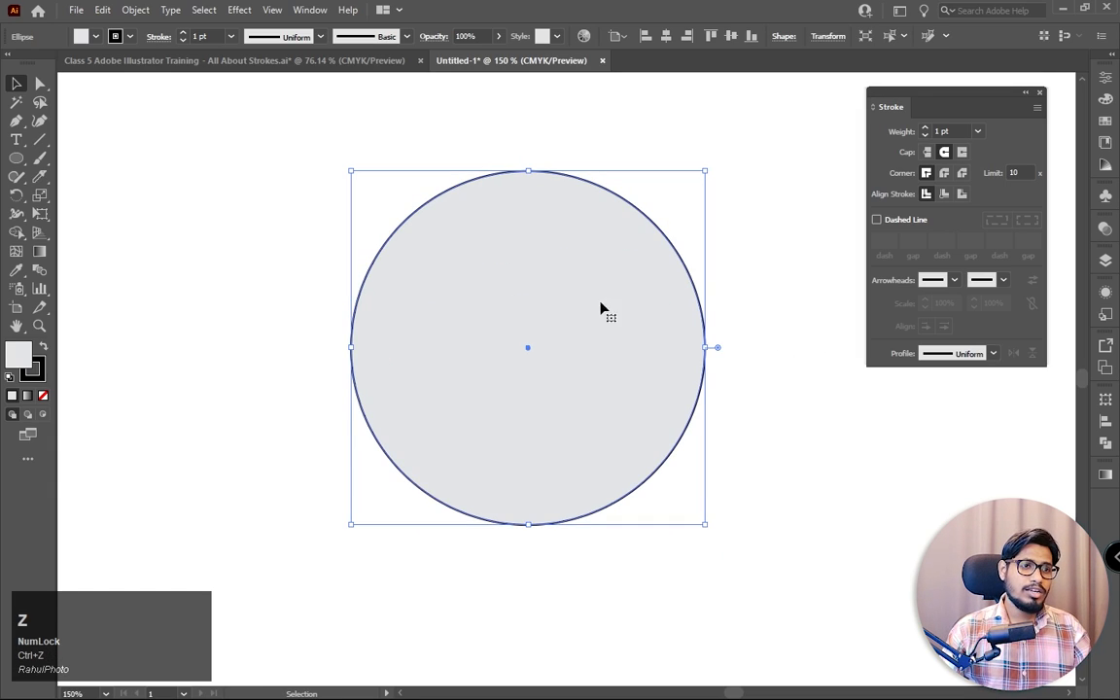
# Step: Cut the circle with the Knife tool along two wavy lines, one across the upper part and one across the lower part
pyautogui.click(41, 177)
pyautogui.moveTo(347, 283)
pyautogui.mouseDown()
pyautogui.moveTo(404, 301)
pyautogui.moveTo(493, 292)
pyautogui.moveTo(662, 215)
pyautogui.moveTo(737, 226)
pyautogui.mouseUp()
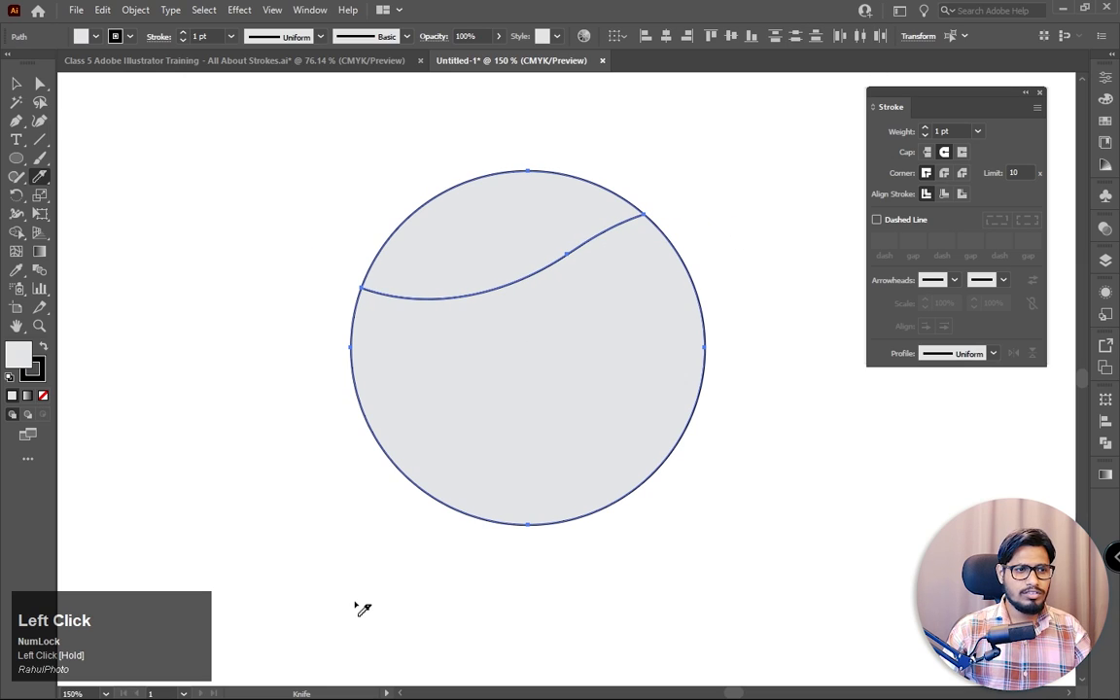
pyautogui.moveTo(429, 496)
pyautogui.mouseDown()
pyautogui.moveTo(564, 410)
pyautogui.moveTo(688, 414)
pyautogui.moveTo(790, 334)
pyautogui.mouseUp()
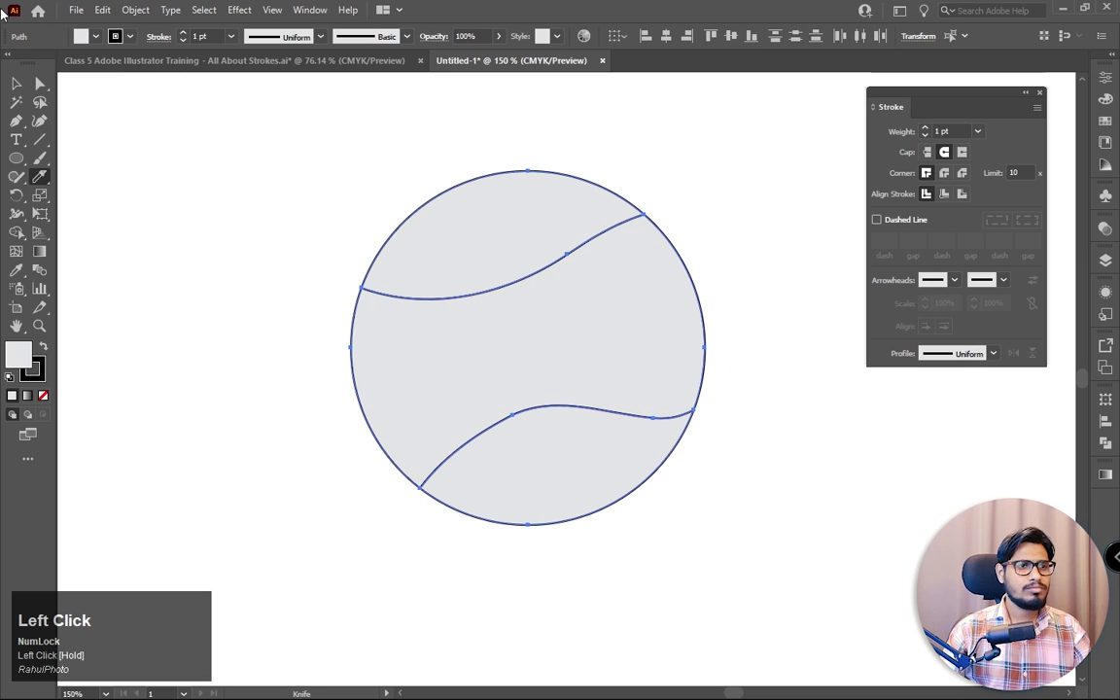
# Step: Select only the top piece of the circle and fill it with blue #2081D1
pyautogui.click(13, 86)
pyautogui.click(166, 167)
pyautogui.click(481, 195)
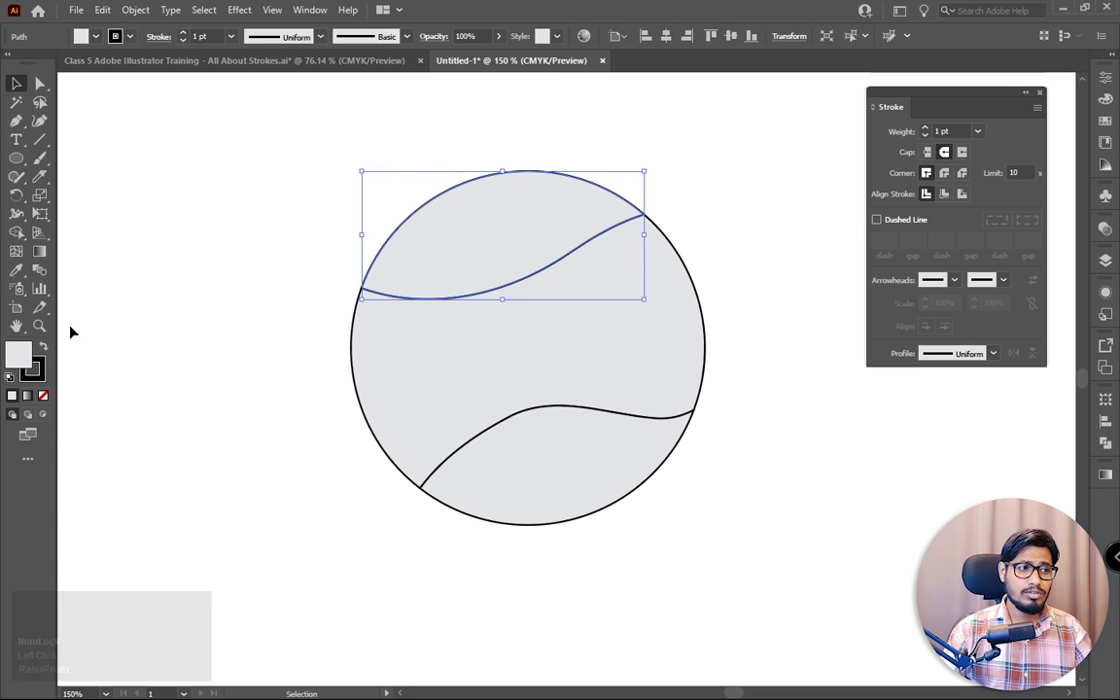
pyautogui.doubleClick(18, 354)
pyautogui.click(769, 334)
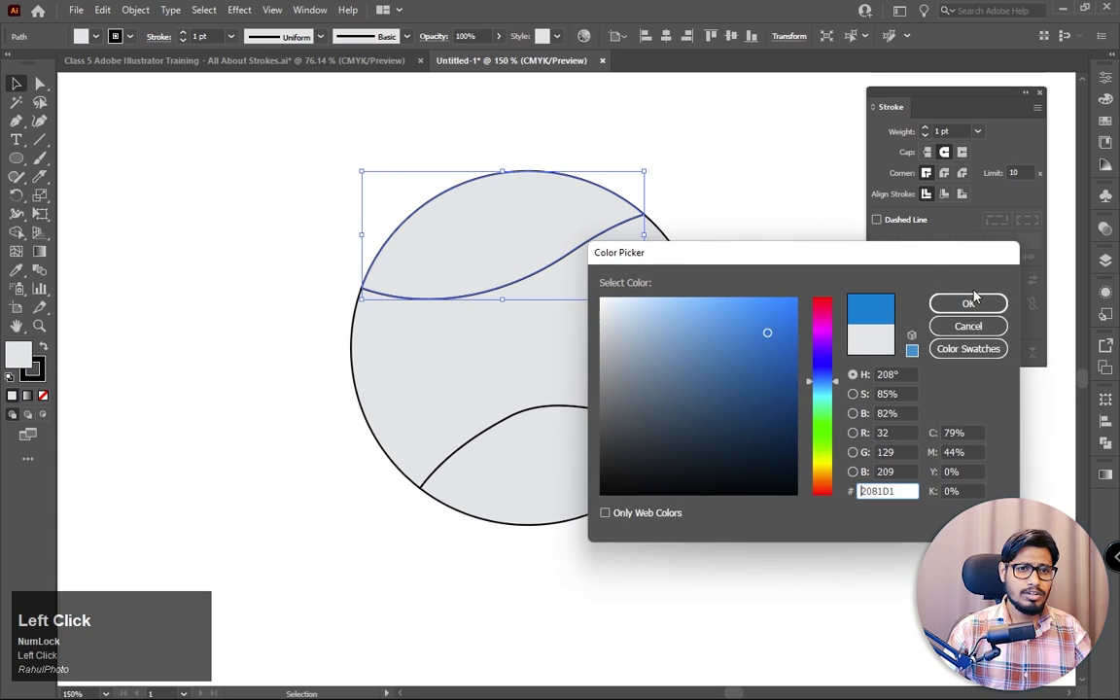
pyautogui.click(969, 304)
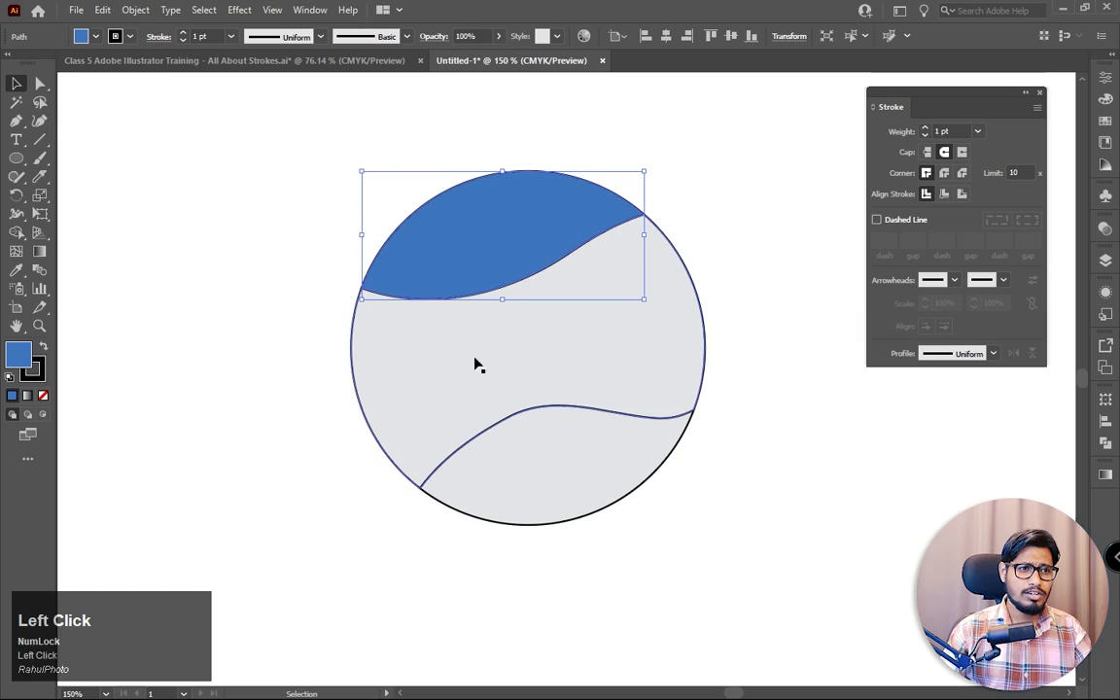
# Step: Fill the middle piece of the cut circle with a dark navy blue
pyautogui.doubleClick(19, 356)
pyautogui.click(940, 329)
pyautogui.click(464, 369)
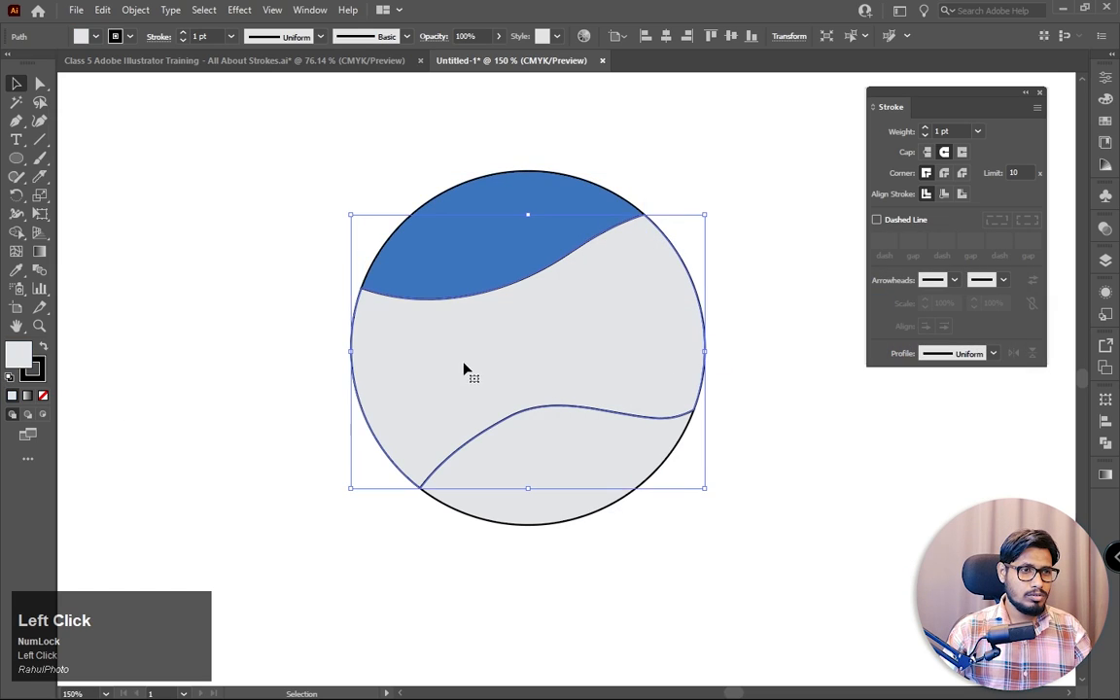
pyautogui.doubleClick(20, 356)
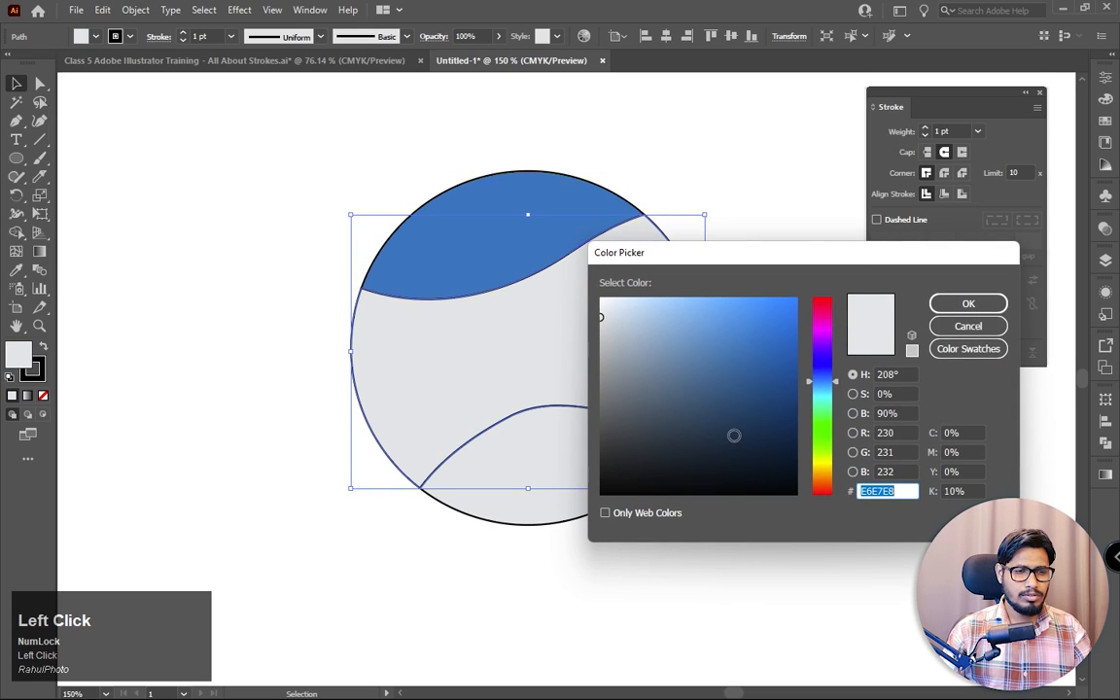
pyautogui.click(734, 436)
pyautogui.click(972, 311)
# Step: Fill the bottom piece of the cut circle with the near-black blue #111E28
pyautogui.click(560, 486)
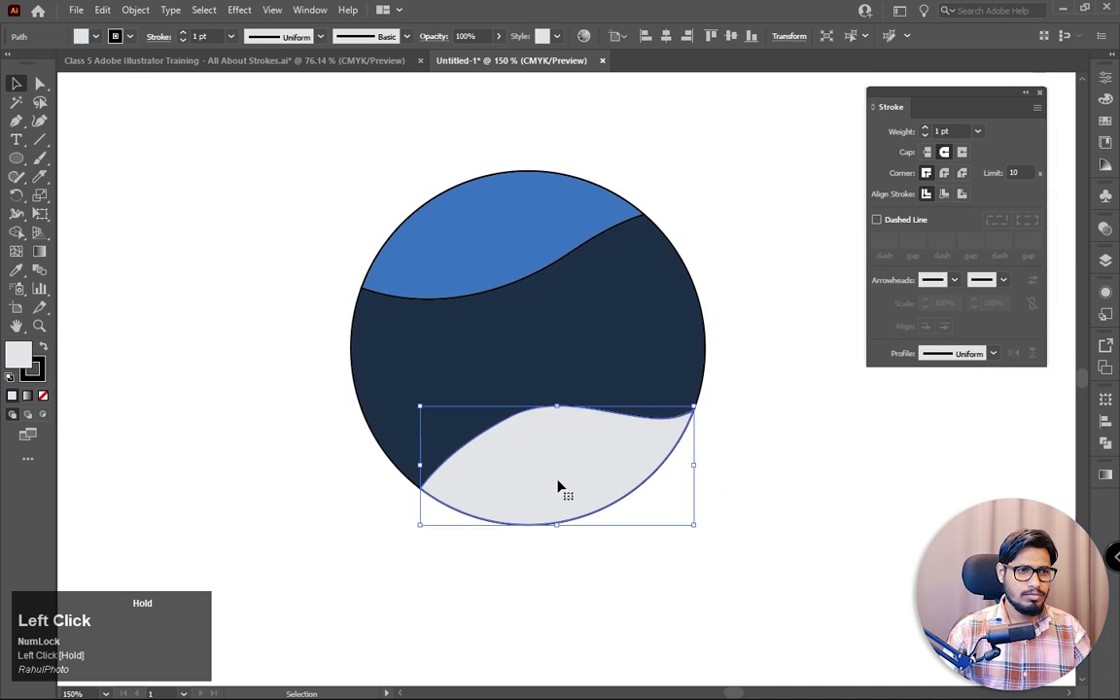
pyautogui.doubleClick(17, 356)
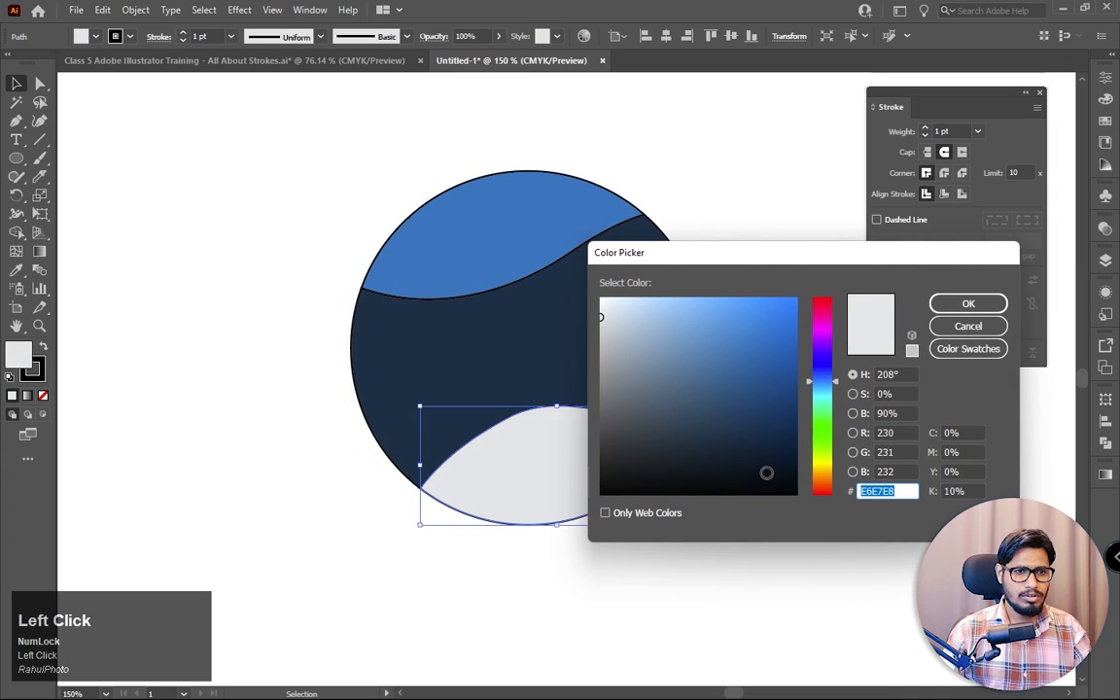
pyautogui.click(715, 462)
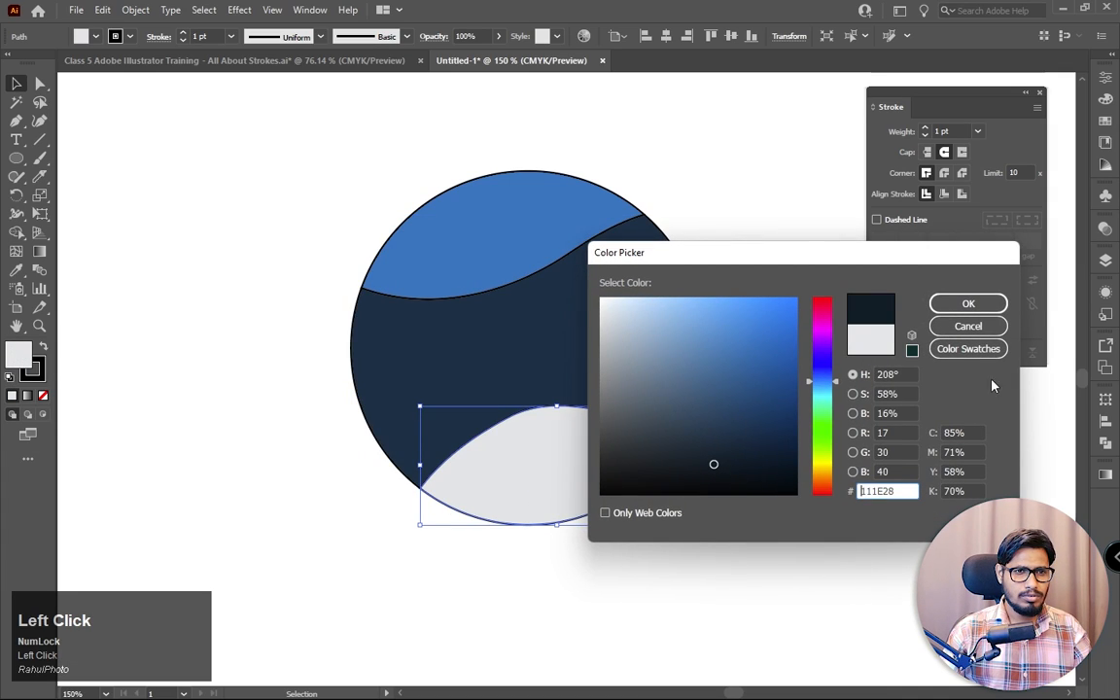
pyautogui.click(969, 304)
pyautogui.click(859, 485)
# Step: Select all three pieces of the circle and remove their black stroke
pyautogui.press('z')
pyautogui.moveTo(568, 365); pyautogui.dragTo(430, 285)
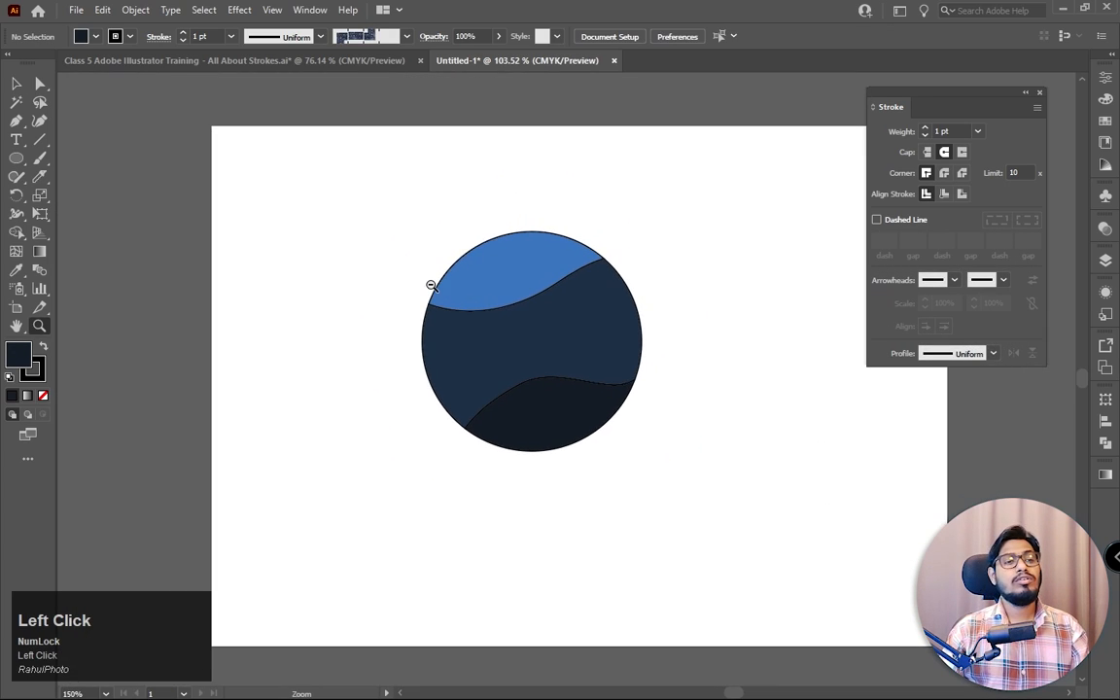
pyautogui.press('v')
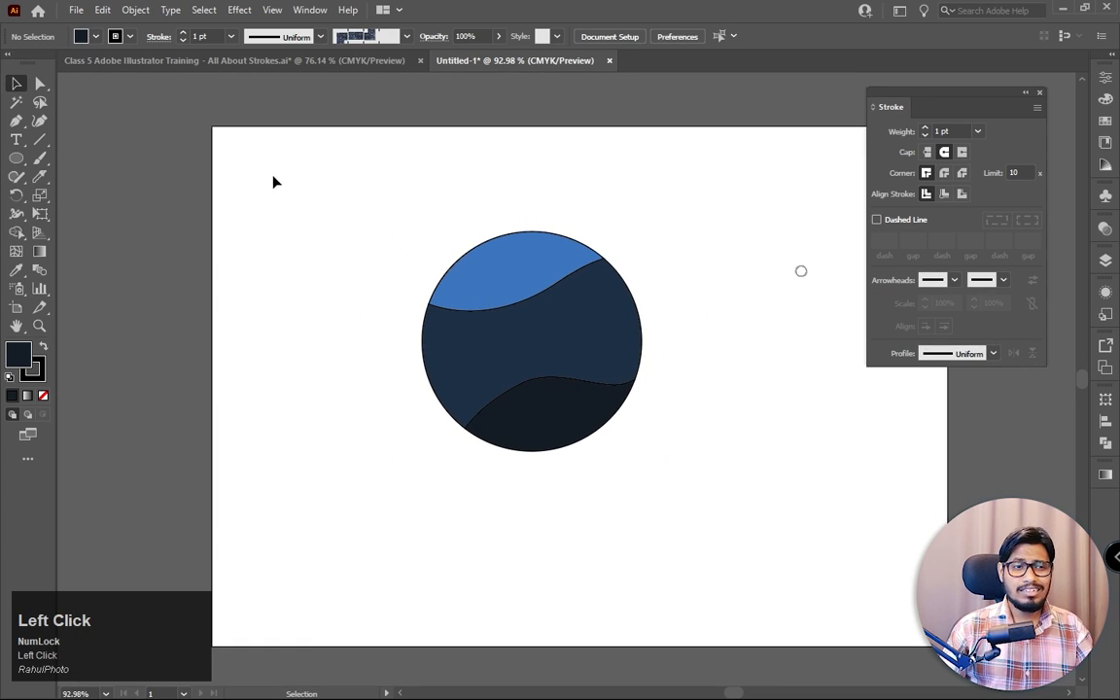
pyautogui.moveTo(273, 180); pyautogui.dragTo(731, 483)
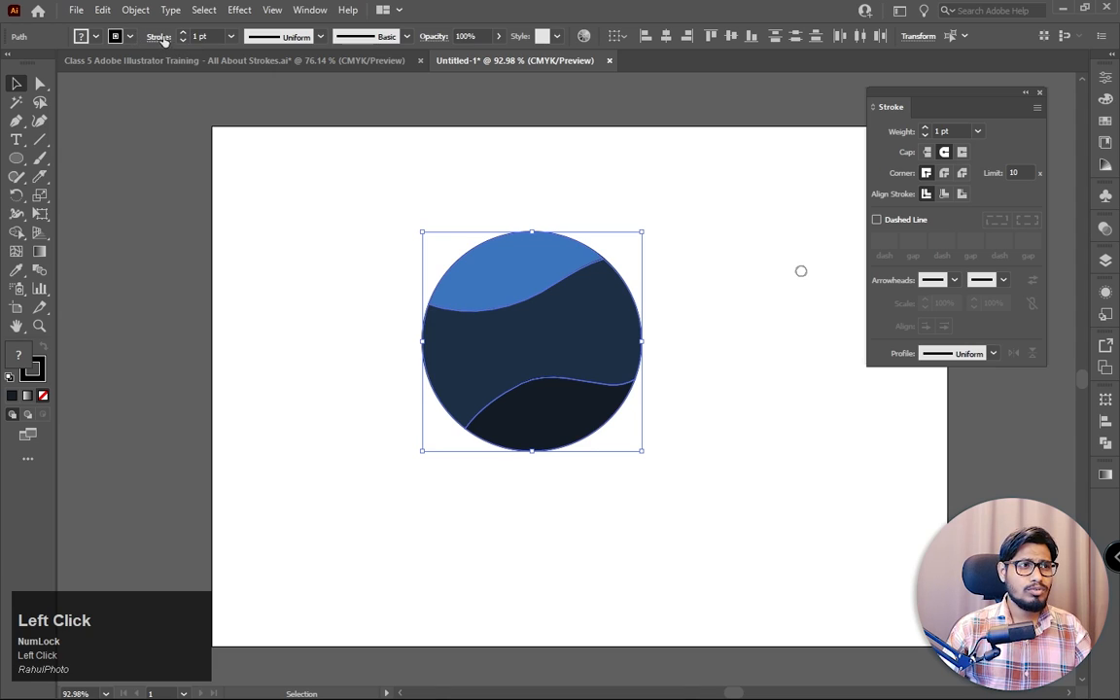
pyautogui.click(36, 375)
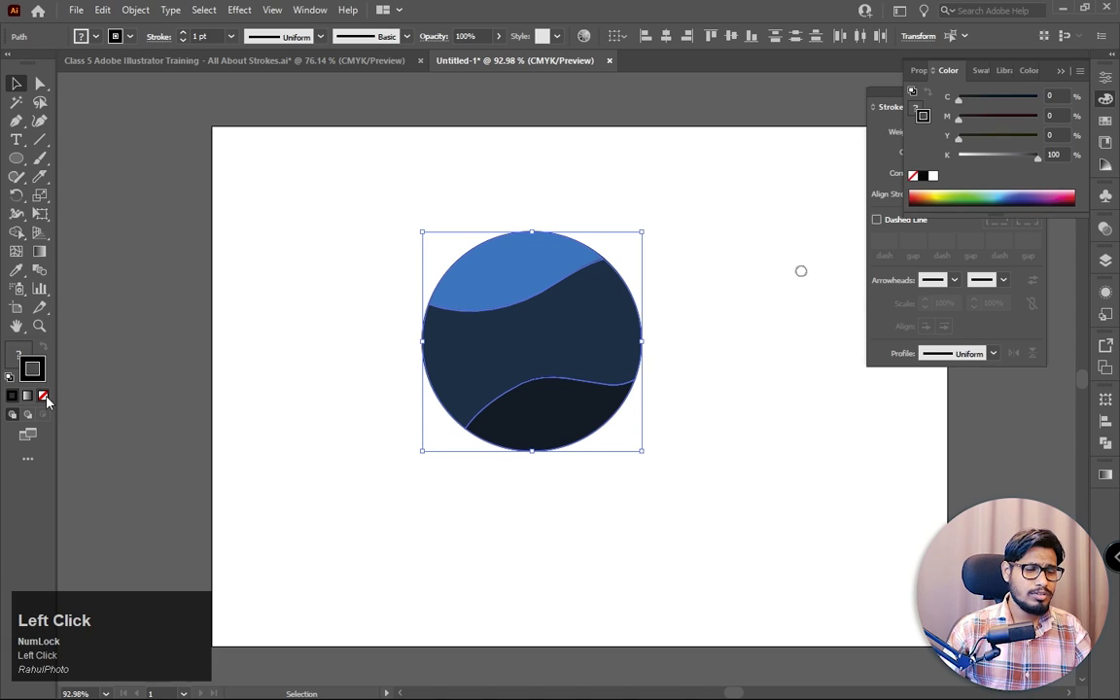
pyautogui.click(43, 396)
pyautogui.click(245, 358)
# Step: Delete the coloured circle pieces from the artboard
pyautogui.press('z')
pyautogui.moveTo(686, 341)
pyautogui.mouseDown()
pyautogui.moveTo(679, 370)
pyautogui.moveTo(649, 364)
pyautogui.mouseUp()
pyautogui.click(16, 83)
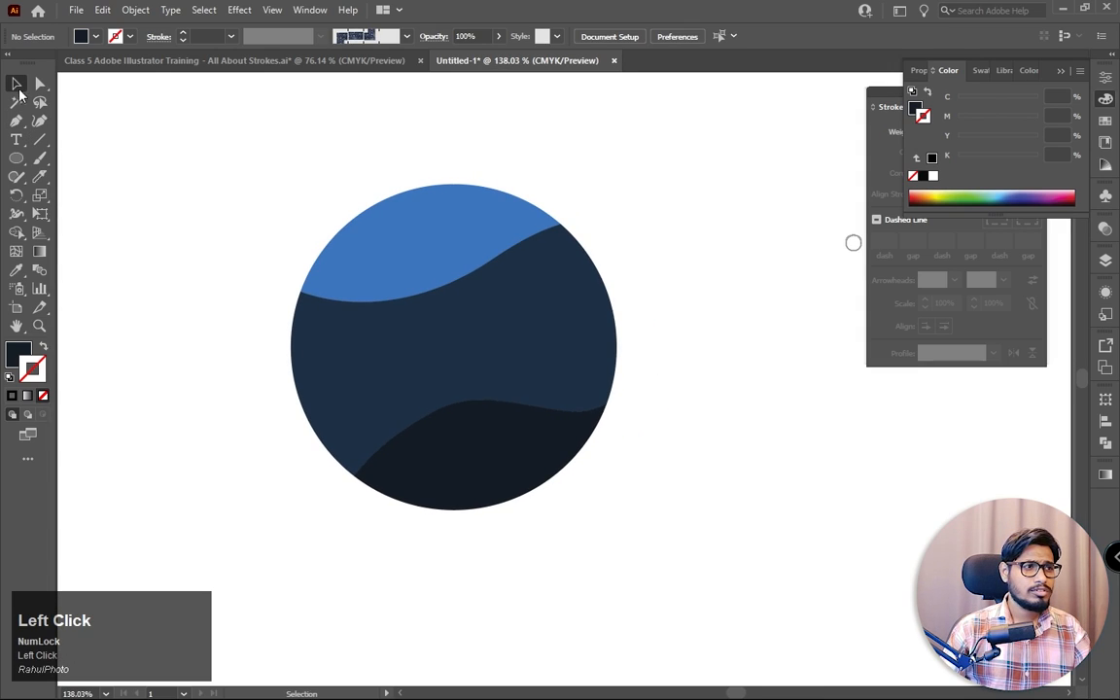
pyautogui.click(423, 483)
pyautogui.press('Delete')
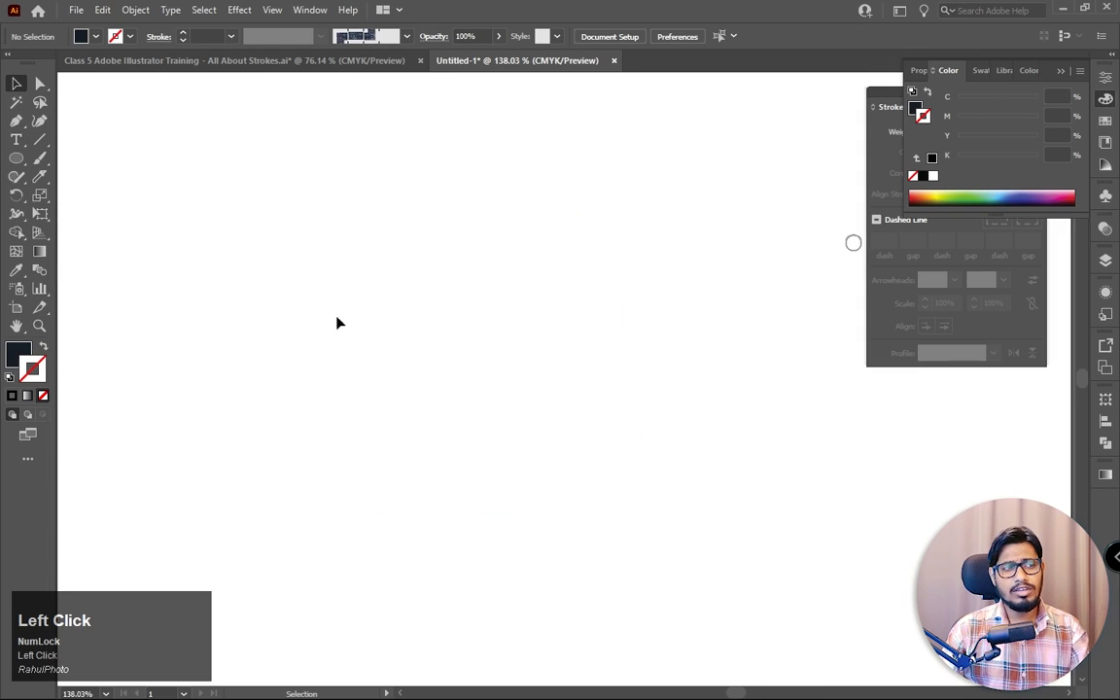
# Step: Draw a new dark filled circle without a stroke and move it down into the open area of the artboard
pyautogui.click(17, 159)
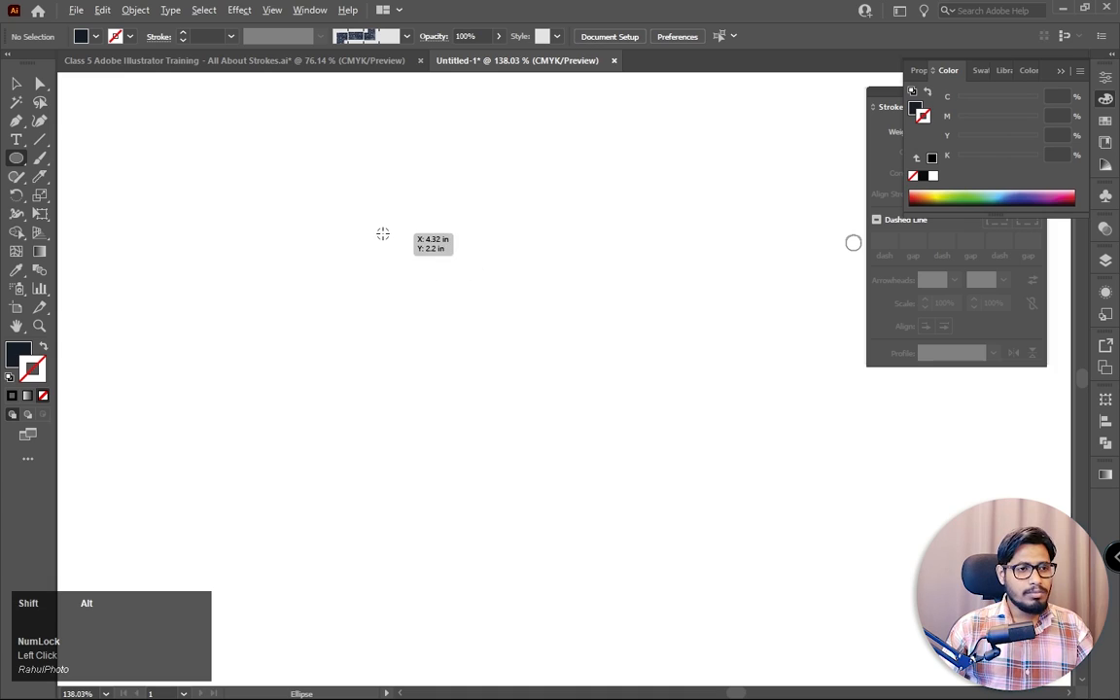
pyautogui.moveTo(382, 232); pyautogui.dragTo(539, 387)
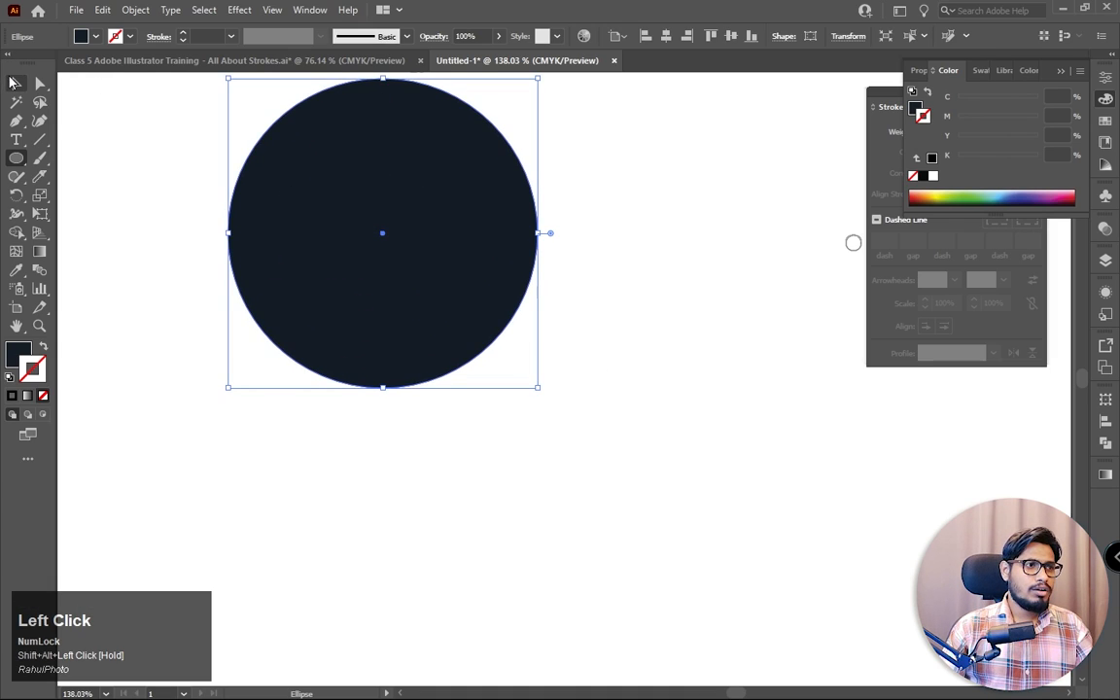
pyautogui.click(15, 83)
pyautogui.moveTo(429, 216); pyautogui.dragTo(442, 310)
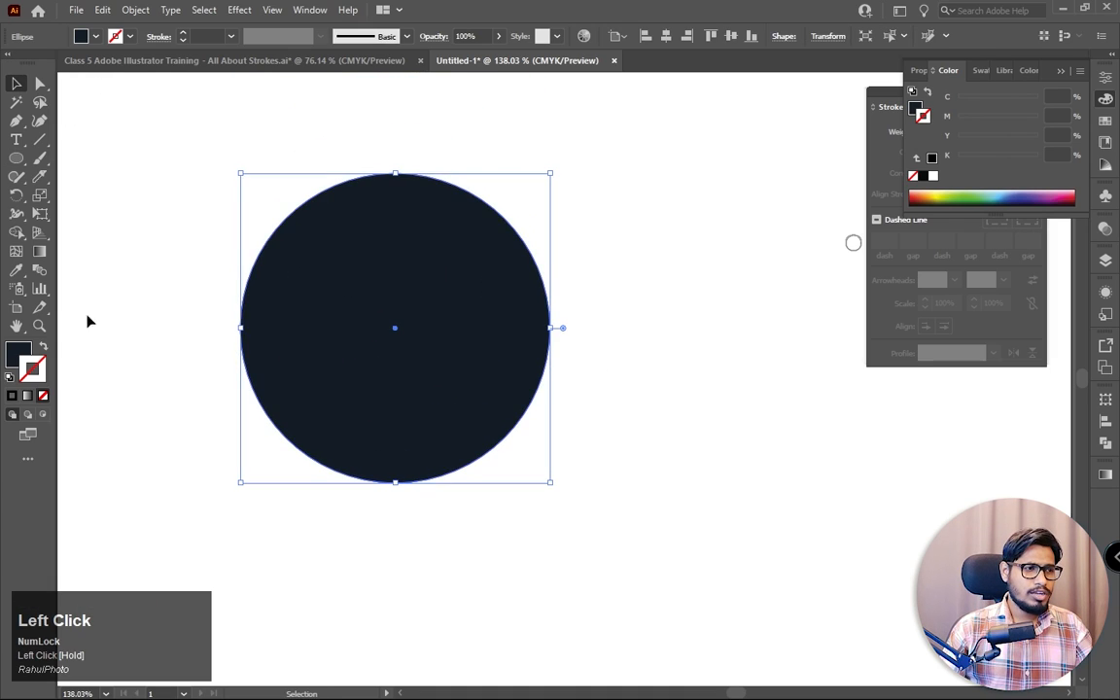
# Step: Try several freehand Knife cuts across the dark circle and undo them
pyautogui.click(42, 179)
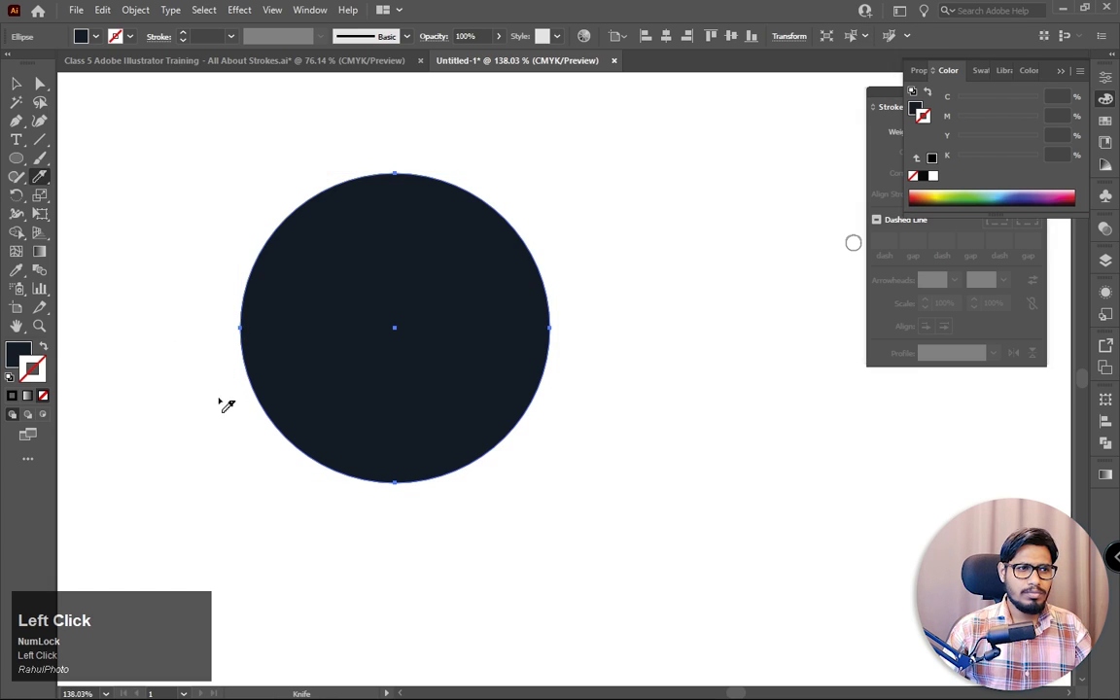
pyautogui.moveTo(224, 409)
pyautogui.mouseDown()
pyautogui.moveTo(229, 368)
pyautogui.moveTo(270, 315)
pyautogui.moveTo(318, 293)
pyautogui.moveTo(449, 302)
pyautogui.moveTo(527, 238)
pyautogui.moveTo(636, 234)
pyautogui.mouseUp()
pyautogui.hotkey('ctrl', 'z')
pyautogui.moveTo(207, 212)
pyautogui.mouseDown()
pyautogui.moveTo(305, 258)
pyautogui.moveTo(449, 200)
pyautogui.moveTo(661, 261)
pyautogui.mouseUp()
pyautogui.moveTo(228, 382)
pyautogui.mouseDown()
pyautogui.moveTo(275, 322)
pyautogui.moveTo(400, 324)
pyautogui.moveTo(586, 246)
pyautogui.moveTo(615, 251)
pyautogui.mouseUp()
pyautogui.hotkey('ctrl', 'z')
pyautogui.hotkey('ctrl', 'z')
pyautogui.moveTo(233, 218)
pyautogui.mouseDown()
pyautogui.moveTo(366, 266)
pyautogui.moveTo(537, 221)
pyautogui.mouseUp()
pyautogui.hotkey('ctrl', 'z')
# Step: Cut the dark circle with the Knife tool along three wavy lines across its upper, middle and lower parts
pyautogui.moveTo(213, 200)
pyautogui.mouseDown()
pyautogui.moveTo(294, 248)
pyautogui.moveTo(392, 255)
pyautogui.moveTo(564, 222)
pyautogui.mouseUp()
pyautogui.moveTo(263, 356)
pyautogui.mouseDown()
pyautogui.moveTo(481, 292)
pyautogui.moveTo(678, 330)
pyautogui.mouseUp()
pyautogui.moveTo(313, 444); pyautogui.dragTo(557, 380)
pyautogui.hotkey('ctrl', 'z')
pyautogui.hotkey('ctrl', 'z')
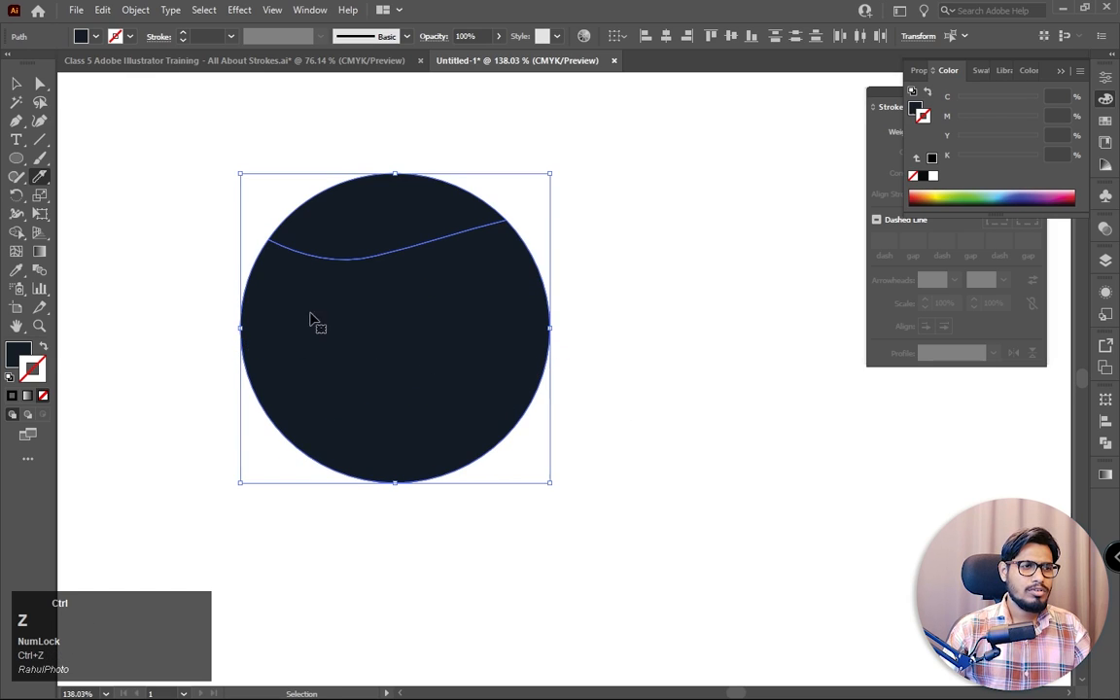
pyautogui.moveTo(220, 280)
pyautogui.mouseDown()
pyautogui.moveTo(300, 331)
pyautogui.moveTo(407, 313)
pyautogui.moveTo(530, 269)
pyautogui.moveTo(671, 325)
pyautogui.mouseUp()
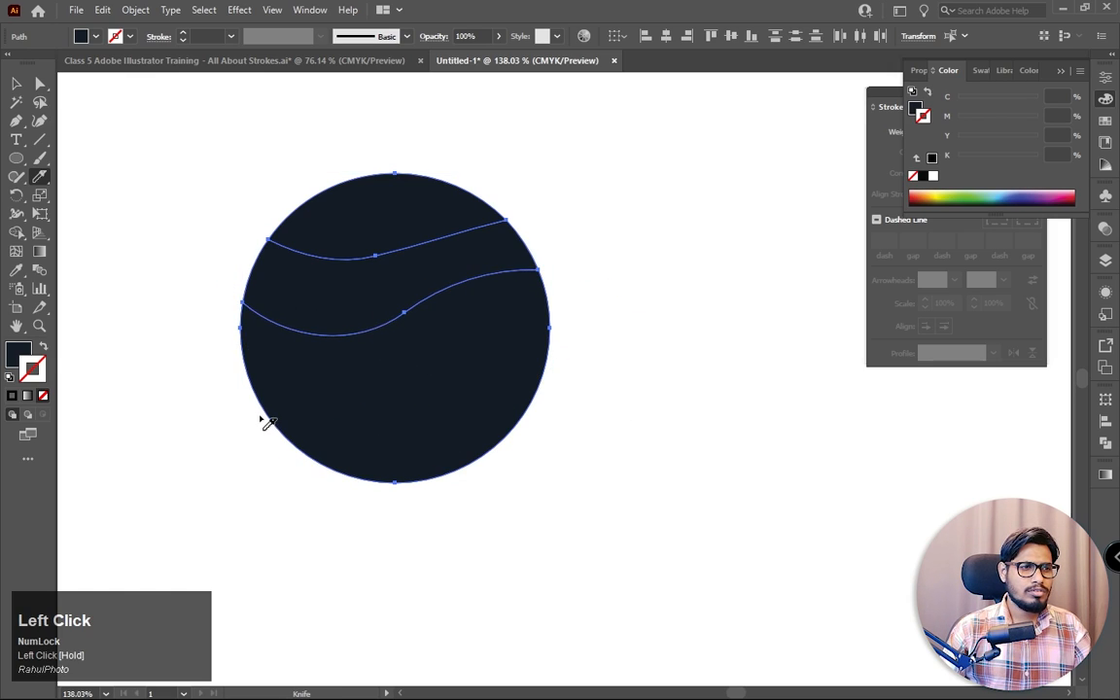
pyautogui.moveTo(288, 408)
pyautogui.mouseDown()
pyautogui.moveTo(369, 378)
pyautogui.moveTo(441, 393)
pyautogui.moveTo(613, 357)
pyautogui.mouseUp()
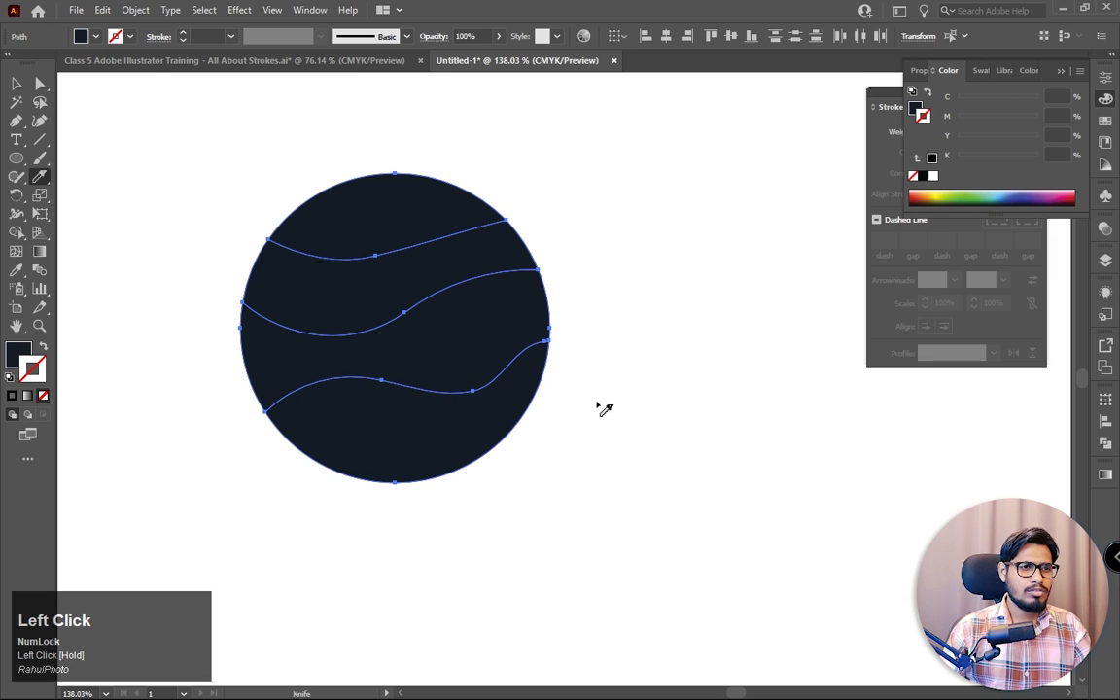
# Step: Move the top piece up and the lower pieces down so that white wavy gaps separate the four pieces
pyautogui.click(16, 84)
pyautogui.click(458, 153)
pyautogui.moveTo(425, 220); pyautogui.dragTo(425, 206)
pyautogui.moveTo(433, 445); pyautogui.dragTo(432, 459)
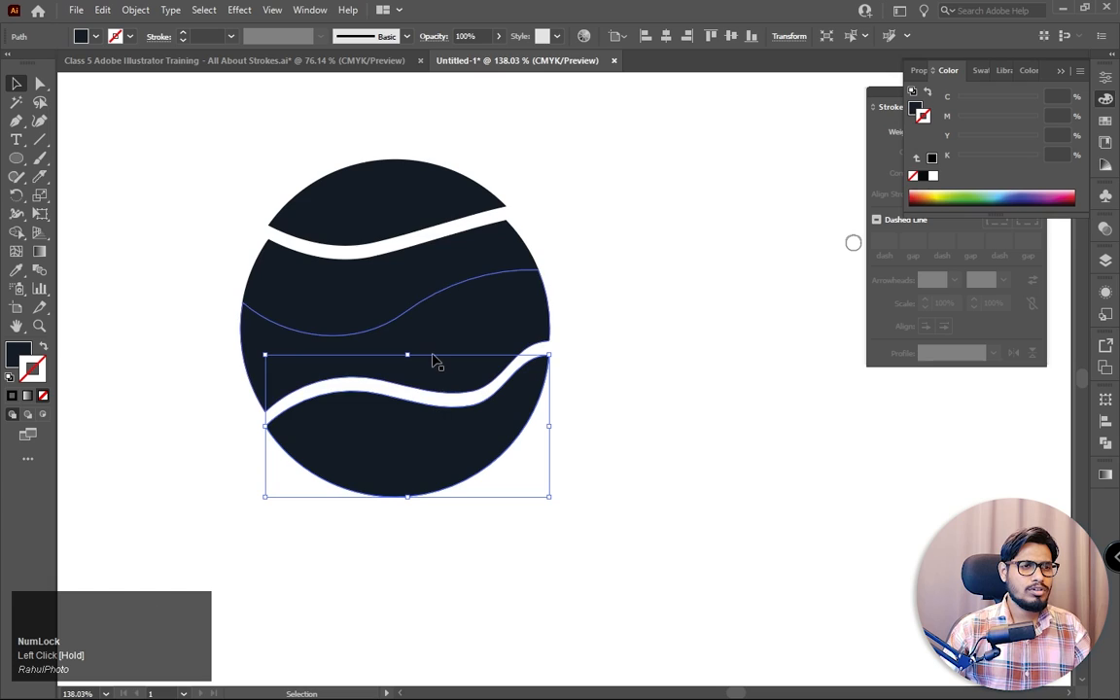
pyautogui.click(457, 374)
pyautogui.moveTo(475, 370); pyautogui.dragTo(478, 379)
pyautogui.click(457, 468)
pyautogui.moveTo(425, 465); pyautogui.dragTo(428, 476)
pyautogui.click(695, 411)
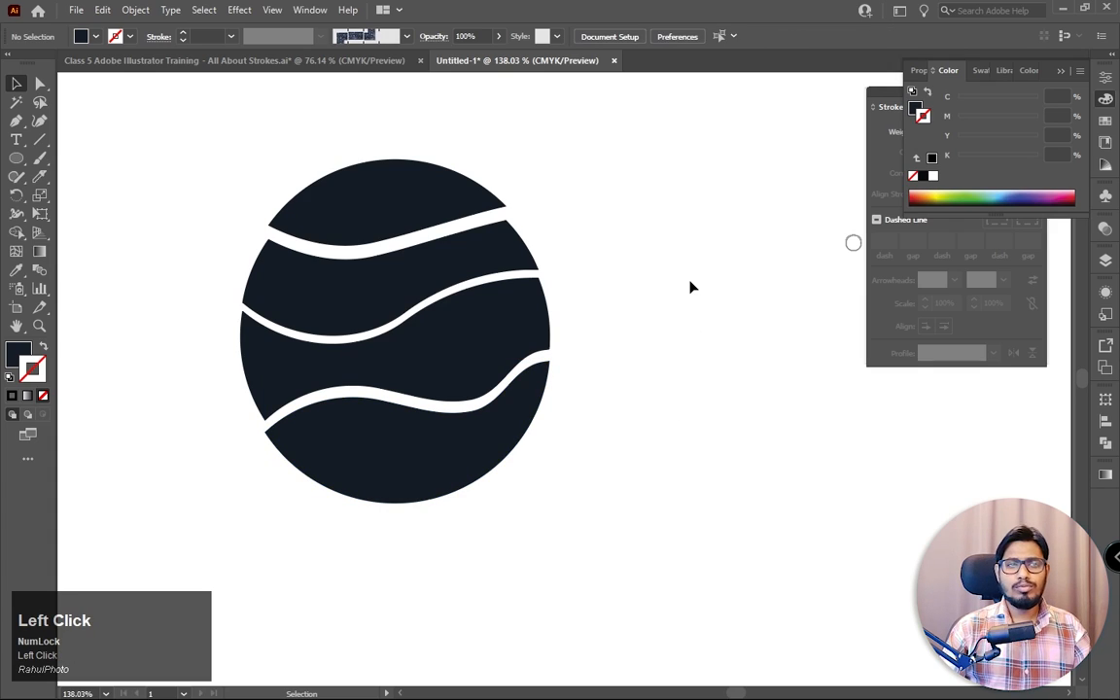
# Step: Remove the stroke from the blue circle
pyautogui.press('z')
pyautogui.moveTo(603, 277); pyautogui.dragTo(638, 306)
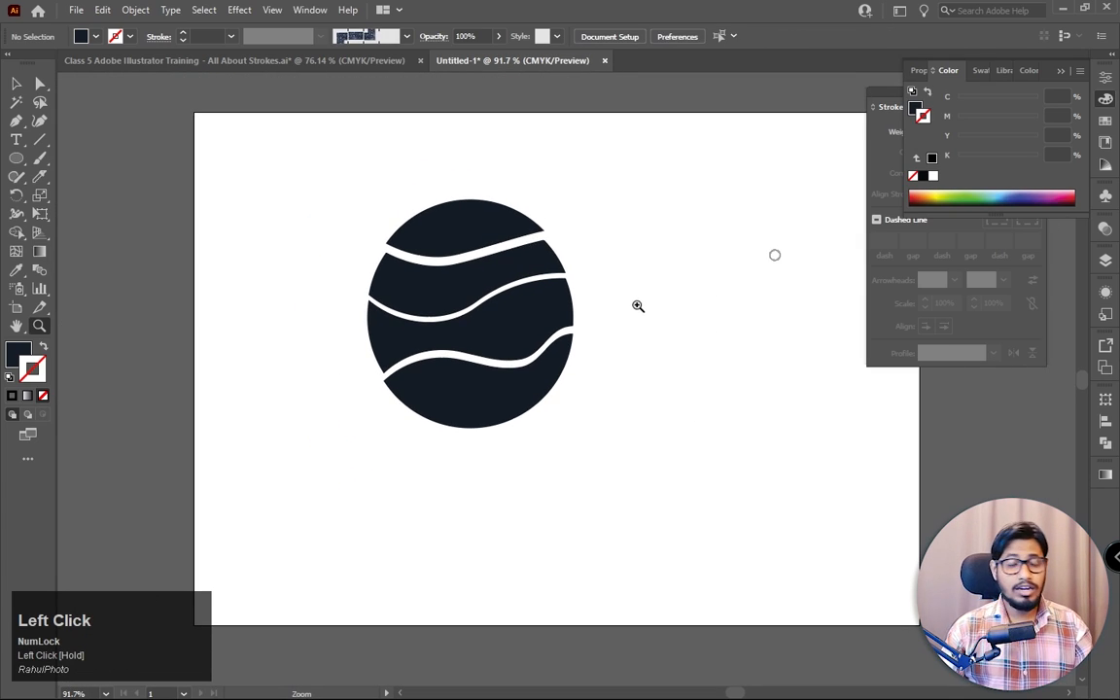
pyautogui.click(16, 86)
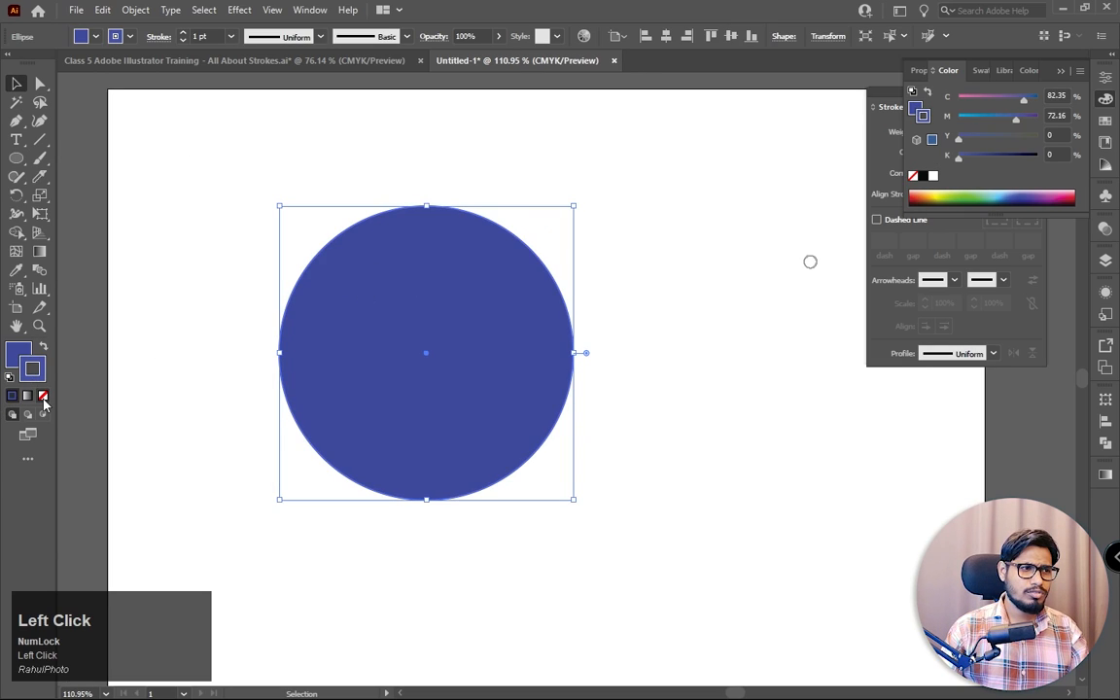
pyautogui.click(43, 396)
pyautogui.click(210, 253)
# Step: Try cutting the blue circle with the Knife tool along a wavy line and undo the cuts
pyautogui.click(413, 408)
pyautogui.click(40, 176)
pyautogui.moveTo(260, 430)
pyautogui.mouseDown()
pyautogui.moveTo(329, 330)
pyautogui.moveTo(429, 322)
pyautogui.moveTo(555, 311)
pyautogui.mouseUp()
pyautogui.hotkey('ctrl', 'z')
pyautogui.moveTo(277, 400)
pyautogui.mouseDown()
pyautogui.moveTo(333, 368)
pyautogui.moveTo(560, 303)
pyautogui.moveTo(702, 283)
pyautogui.mouseUp()
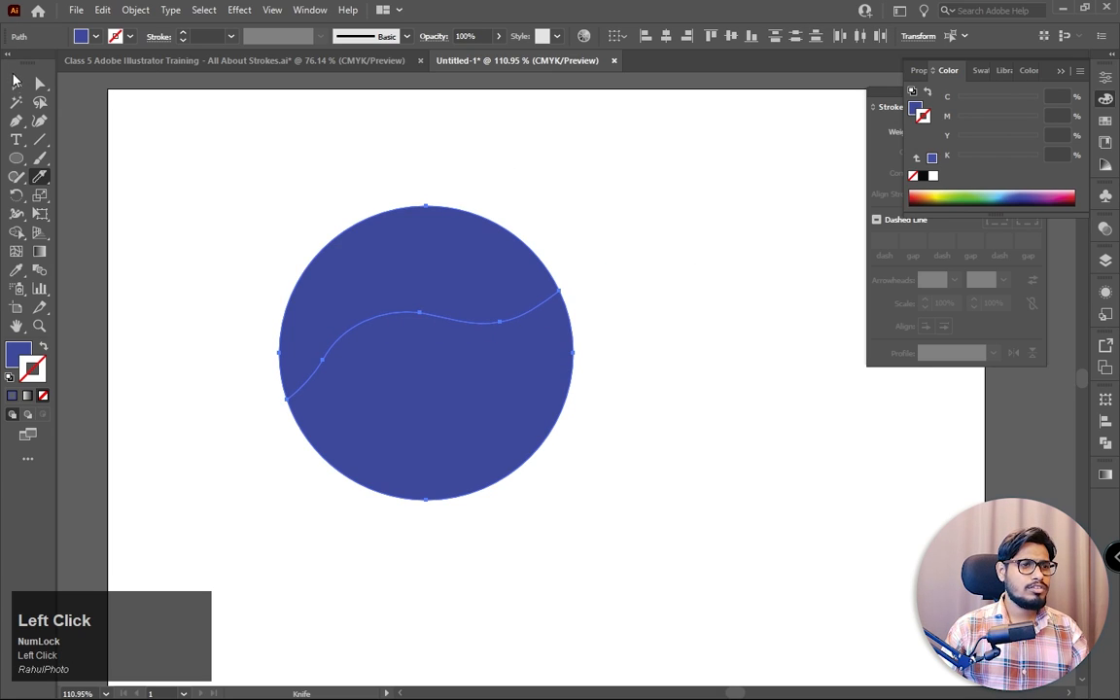
pyautogui.click(15, 82)
pyautogui.click(655, 311)
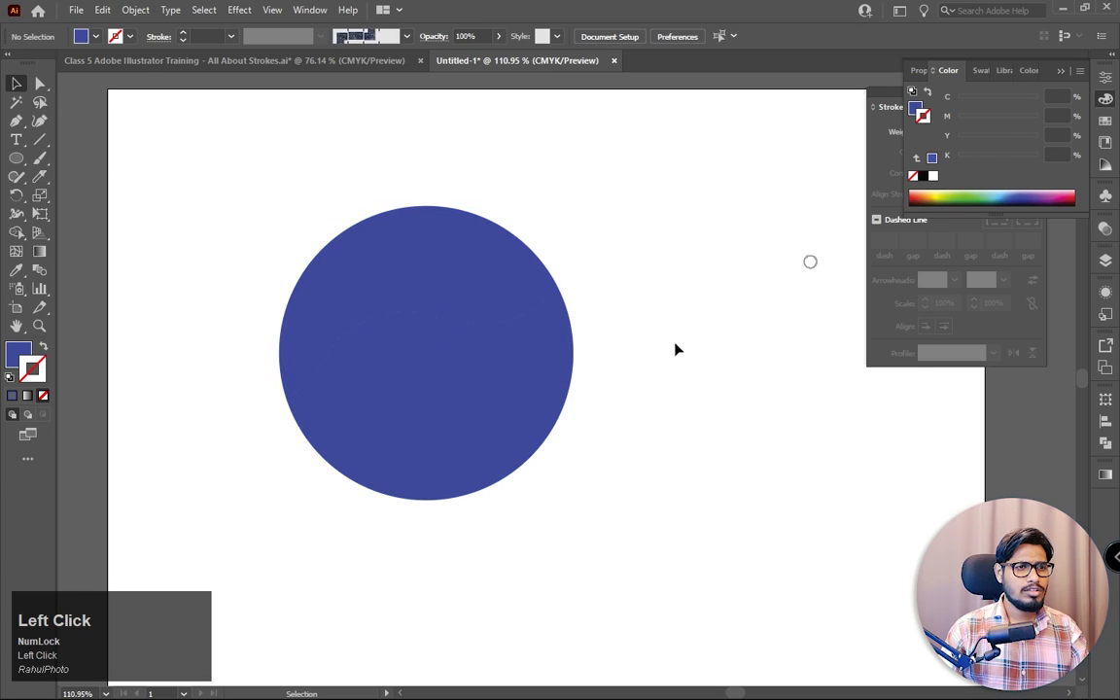
pyautogui.hotkey('ctrl', 'z')
# Step: Cut the blue circle in two with the Knife tool along one gentle wavy line across its middle
pyautogui.click(483, 290)
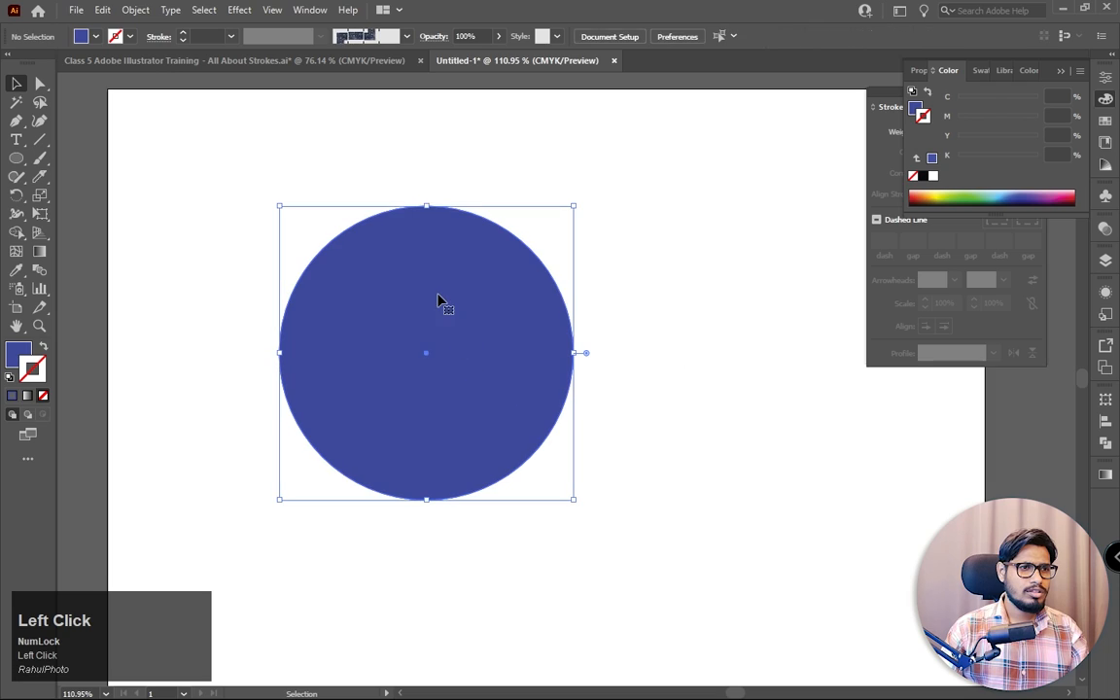
pyautogui.click(427, 289)
pyautogui.click(40, 176)
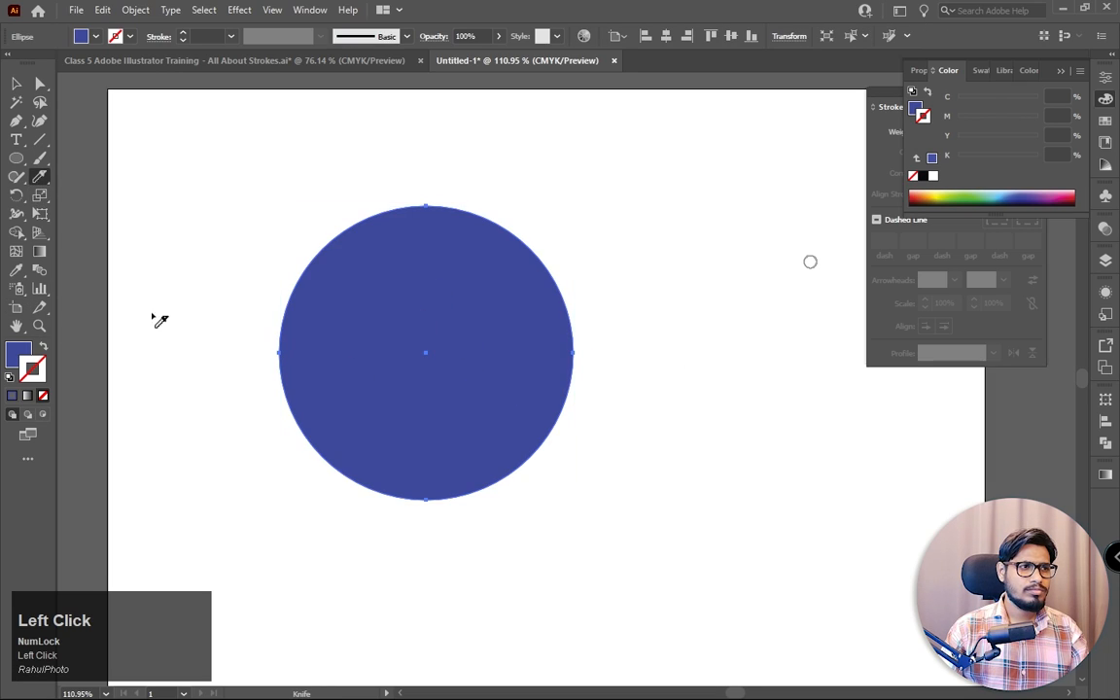
pyautogui.moveTo(306, 386); pyautogui.dragTo(680, 292)
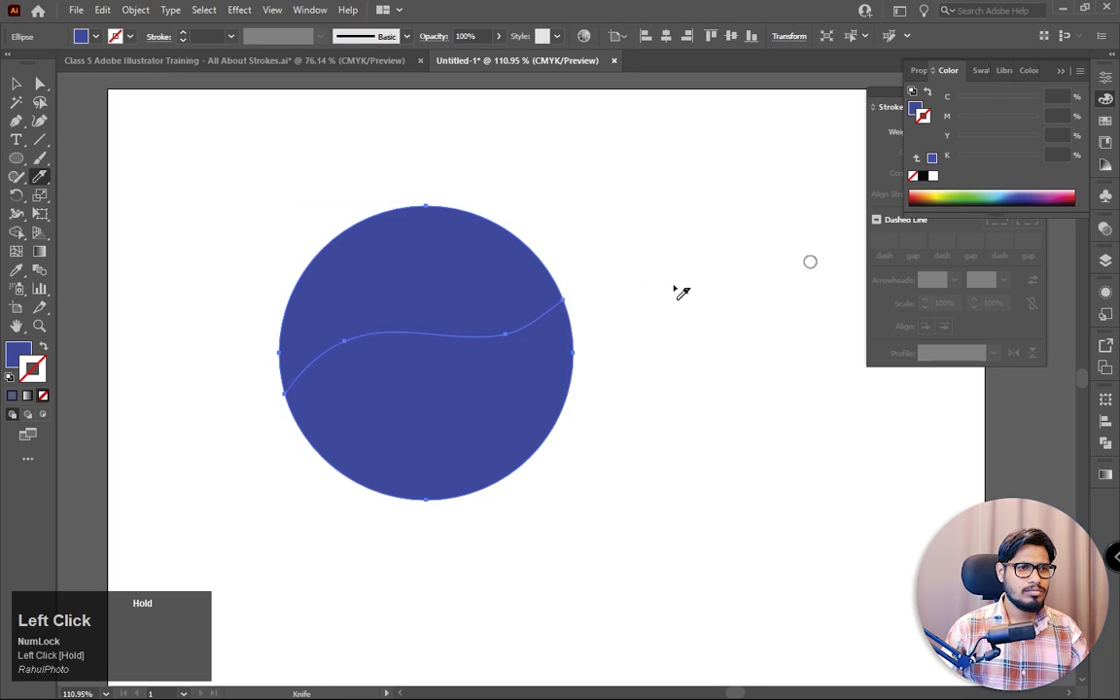
# Step: Move the upper piece of the blue circle straight up about 0.12 in to open a gap
pyautogui.click(20, 85)
pyautogui.moveTo(433, 250); pyautogui.dragTo(433, 243)
pyautogui.click(475, 283)
pyautogui.moveTo(476, 283); pyautogui.dragTo(463, 275)
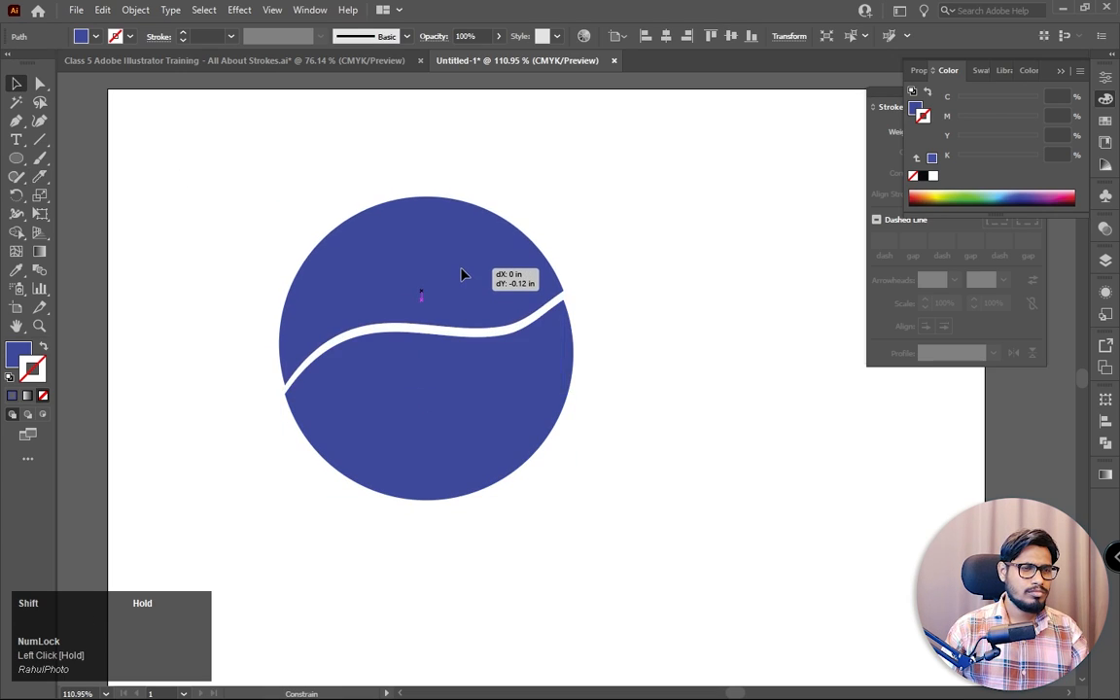
pyautogui.click(668, 285)
# Step: Draw a small circle over the left part of the wavy gap and give it a white stroke
pyautogui.press('z')
pyautogui.moveTo(632, 367)
pyautogui.mouseDown()
pyautogui.moveTo(603, 333)
pyautogui.moveTo(793, 282)
pyautogui.mouseUp()
pyautogui.click(17, 84)
pyautogui.click(16, 159)
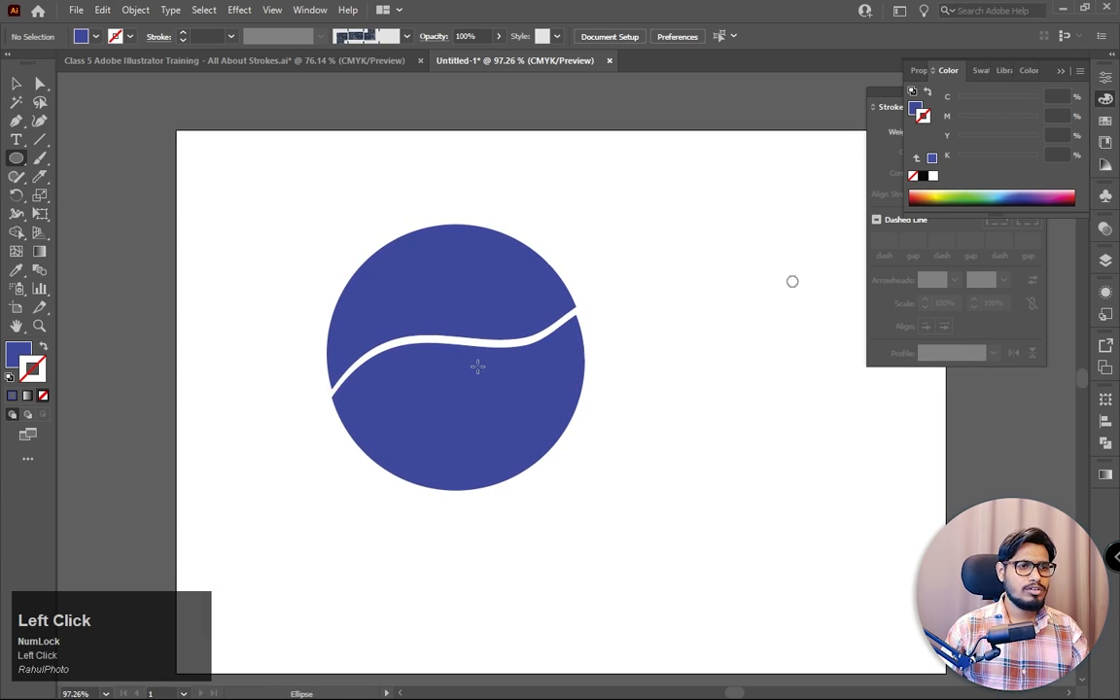
pyautogui.hotkey('ctrl', '=')
pyautogui.hotkey('ctrl', '=')
pyautogui.hotkey('ctrl', '=')
pyautogui.moveTo(238, 279)
pyautogui.mouseDown()
pyautogui.moveTo(284, 324)
pyautogui.moveTo(245, 310)
pyautogui.mouseUp()
pyautogui.click(15, 84)
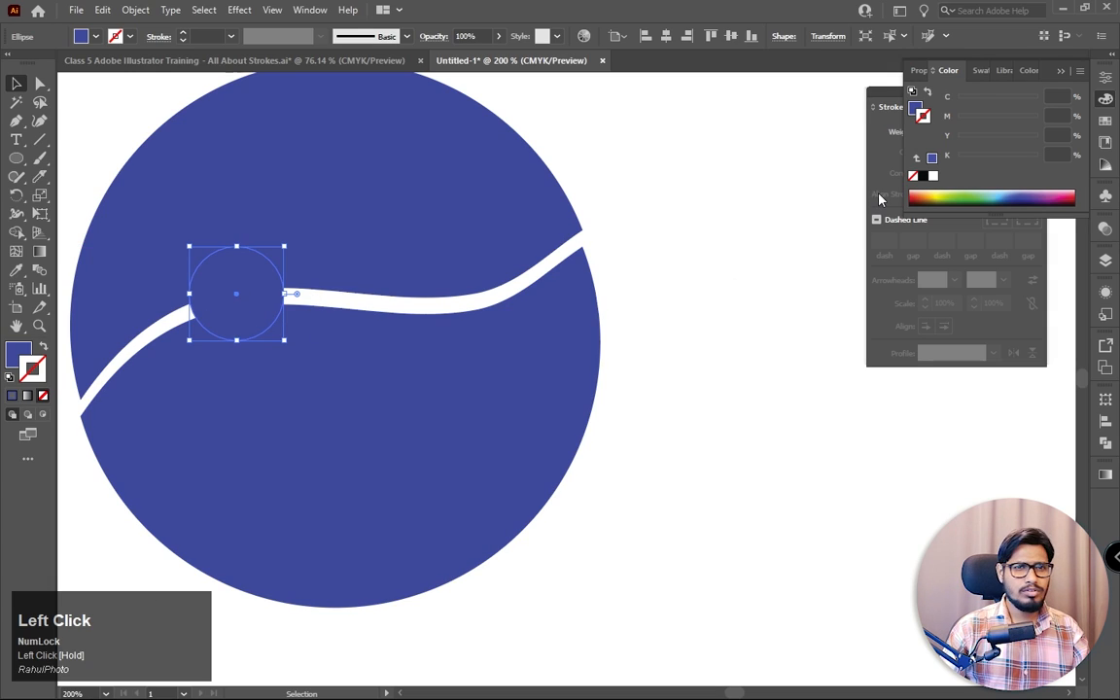
pyautogui.click(934, 177)
pyautogui.click(682, 340)
# Step: Draw a smaller circle concentric with the white-outlined circle on the wavy gap
pyautogui.press('z')
pyautogui.moveTo(399, 218); pyautogui.dragTo(334, 217)
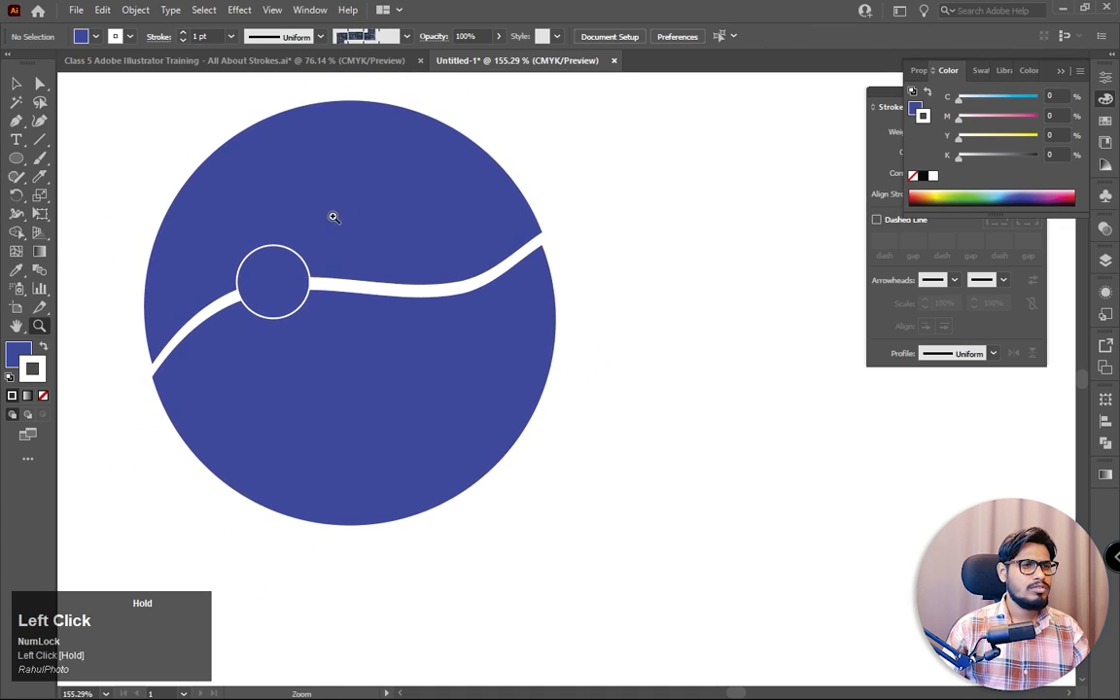
pyautogui.moveTo(243, 216); pyautogui.dragTo(336, 302)
pyautogui.click(14, 84)
pyautogui.click(335, 323)
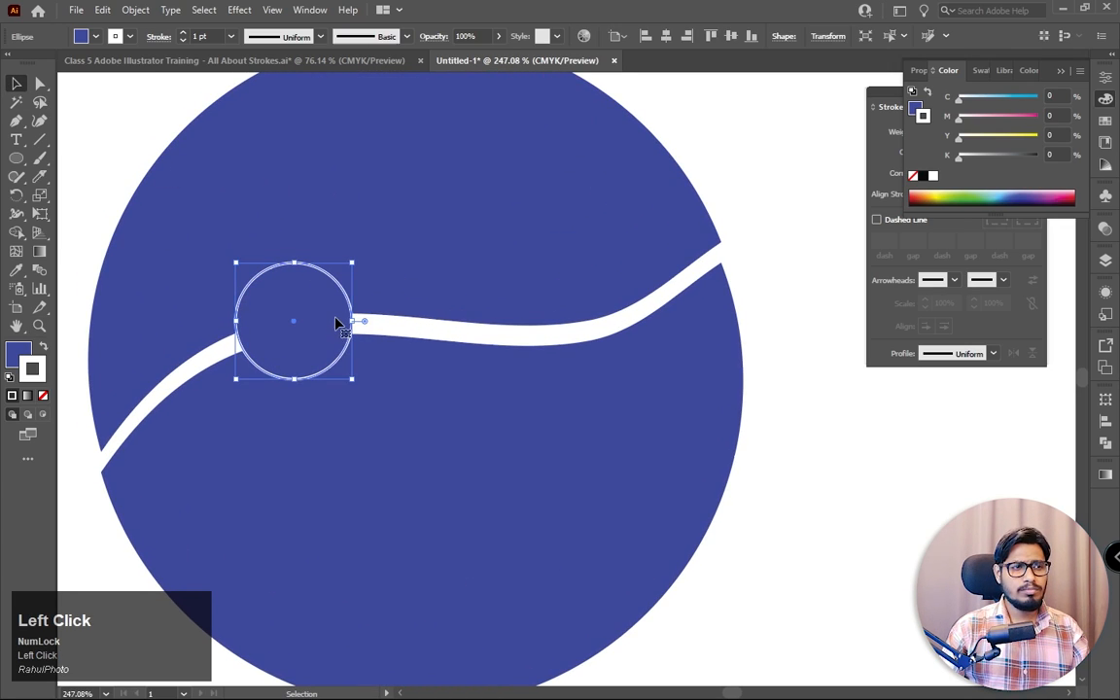
pyautogui.click(16, 159)
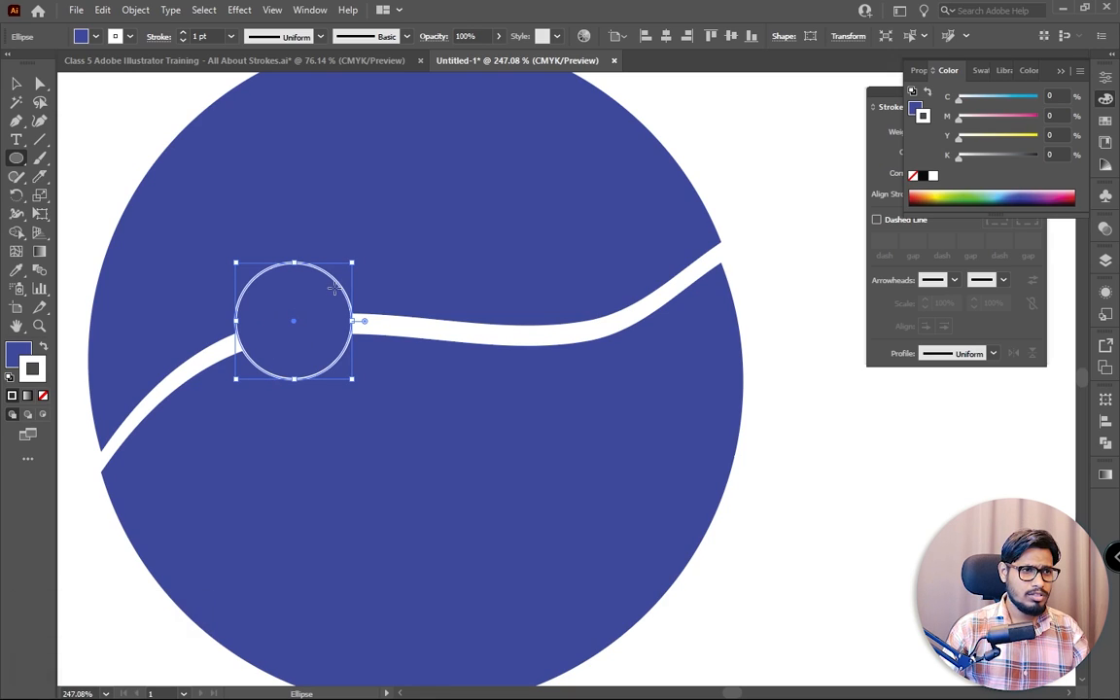
pyautogui.keyDown('alt'); pyautogui.keyDown('shift'); pyautogui.click(294, 328); pyautogui.keyUp('shift'); pyautogui.keyUp('alt')
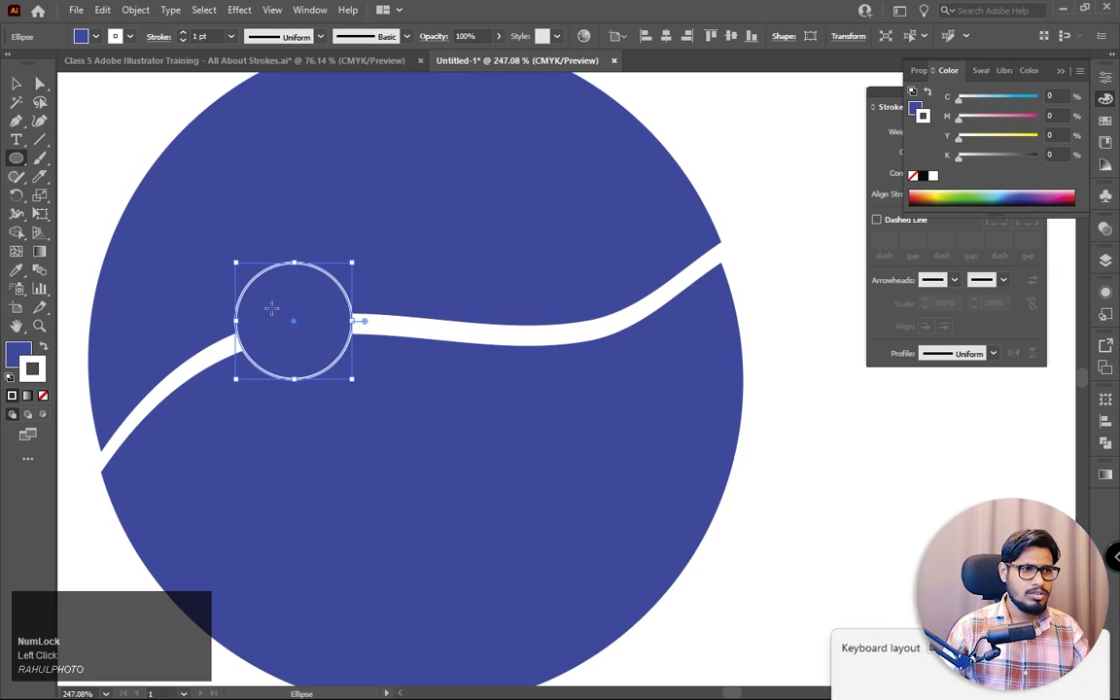
pyautogui.moveTo(287, 316)
pyautogui.mouseDown()
pyautogui.moveTo(308, 336)
pyautogui.moveTo(296, 325)
pyautogui.mouseUp()
# Step: Fill the small inner circle on the wavy gap with the darker blue 253C84
pyautogui.click(16, 84)
pyautogui.doubleClick(19, 354)
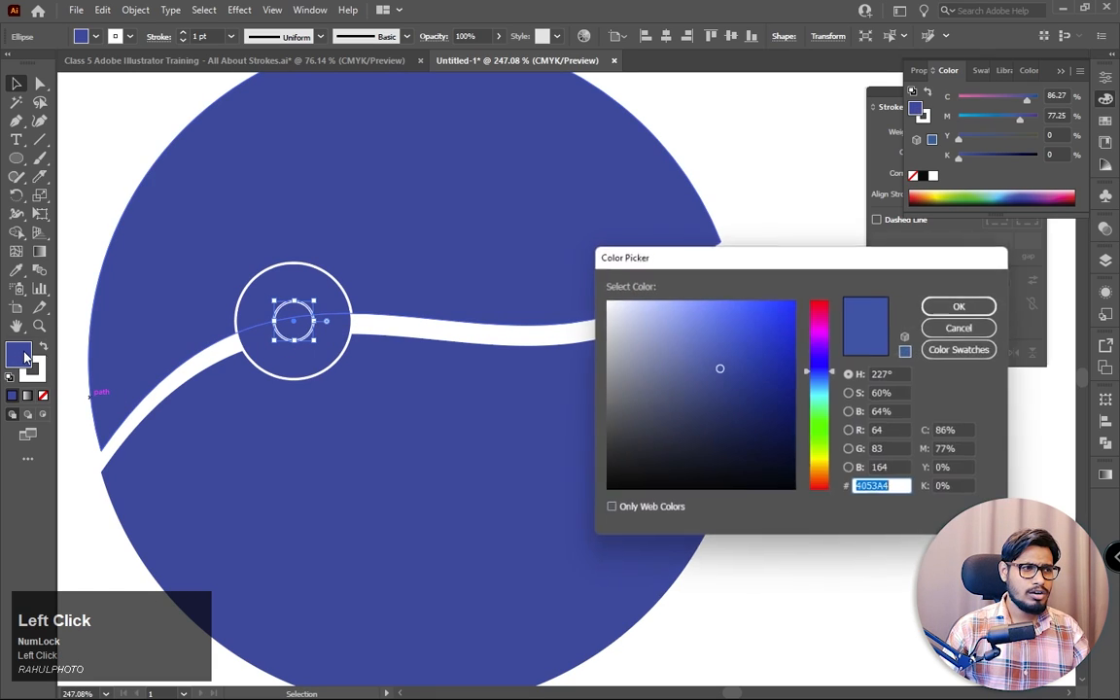
pyautogui.moveTo(719, 369); pyautogui.dragTo(743, 393)
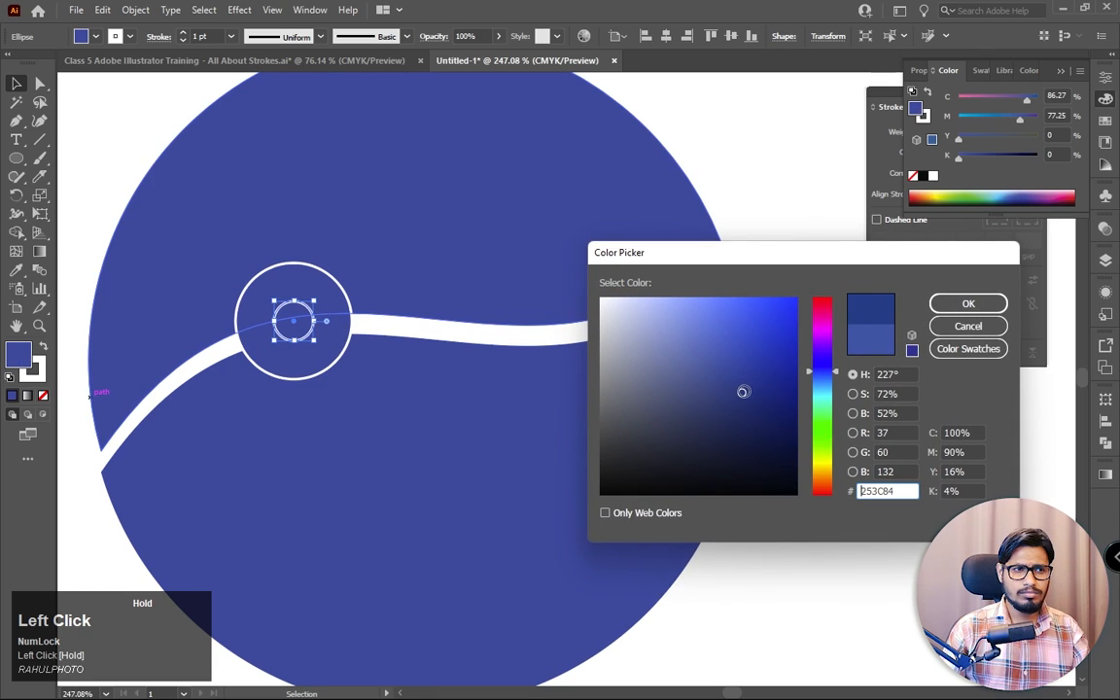
pyautogui.click(933, 307)
pyautogui.click(800, 213)
# Step: Fill the lower piece of the cut blue circle with the dark navy blue 172F7A
pyautogui.press('z')
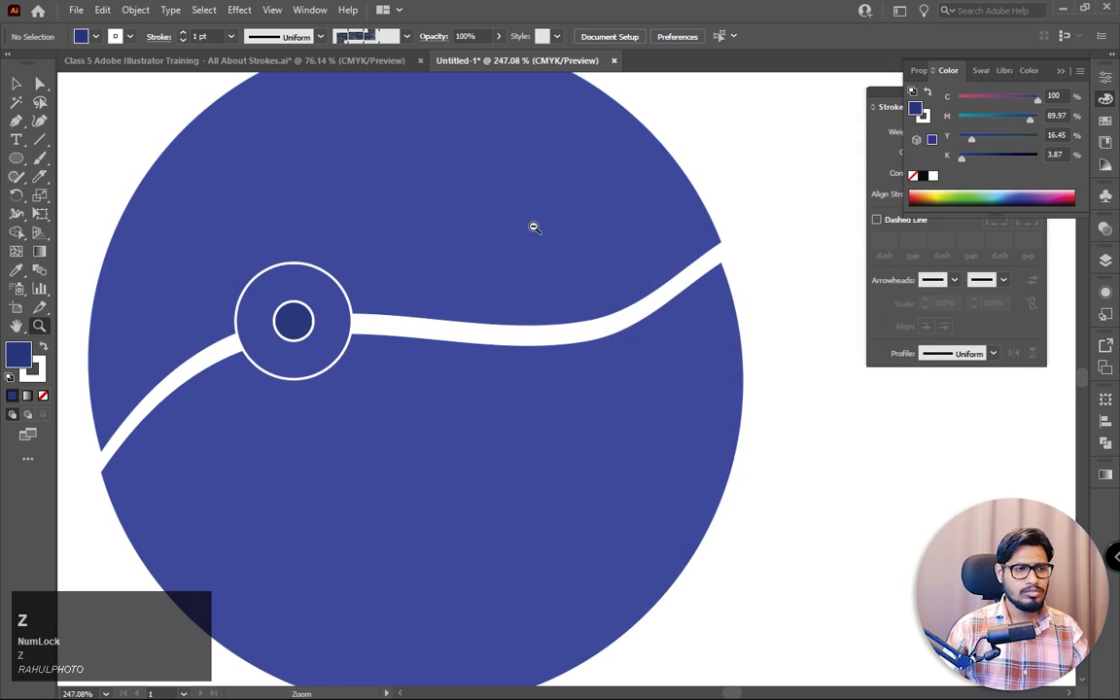
pyautogui.moveTo(548, 230); pyautogui.dragTo(418, 190)
pyautogui.moveTo(689, 346); pyautogui.dragTo(639, 333)
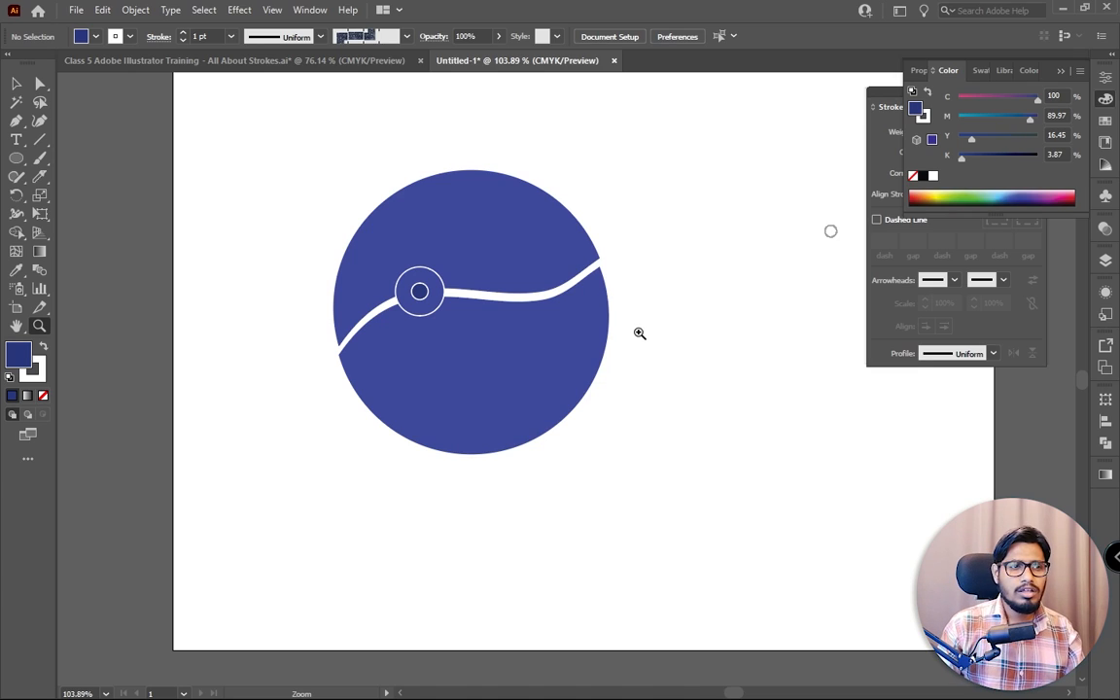
pyautogui.moveTo(672, 334); pyautogui.dragTo(499, 316)
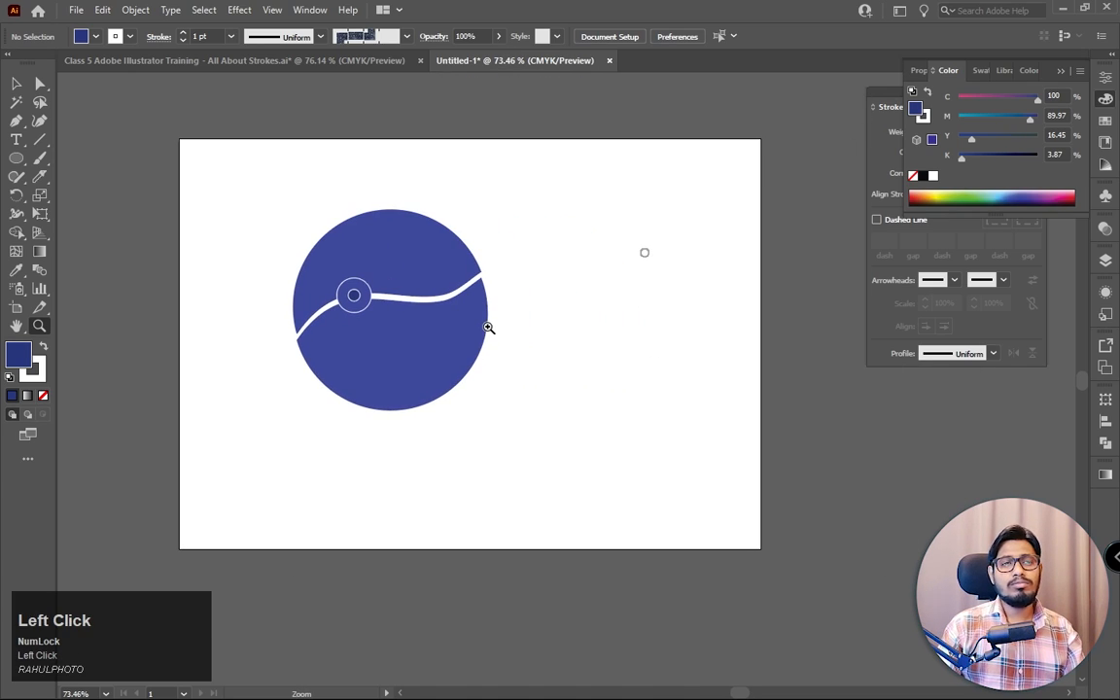
pyautogui.click(513, 306)
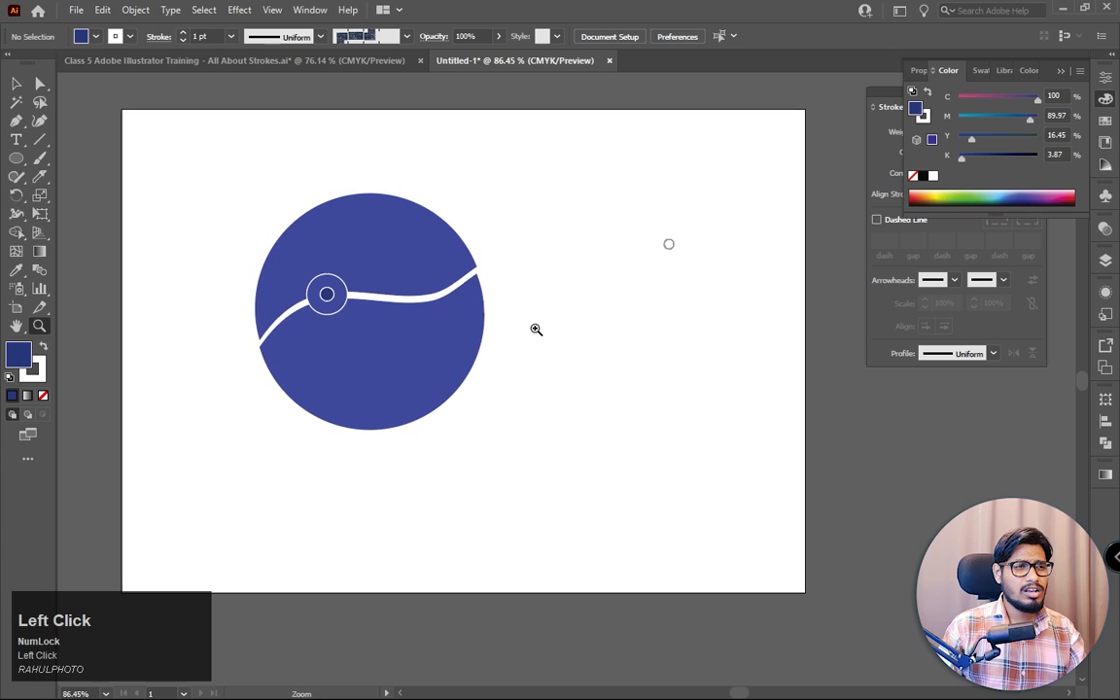
pyautogui.click(421, 418)
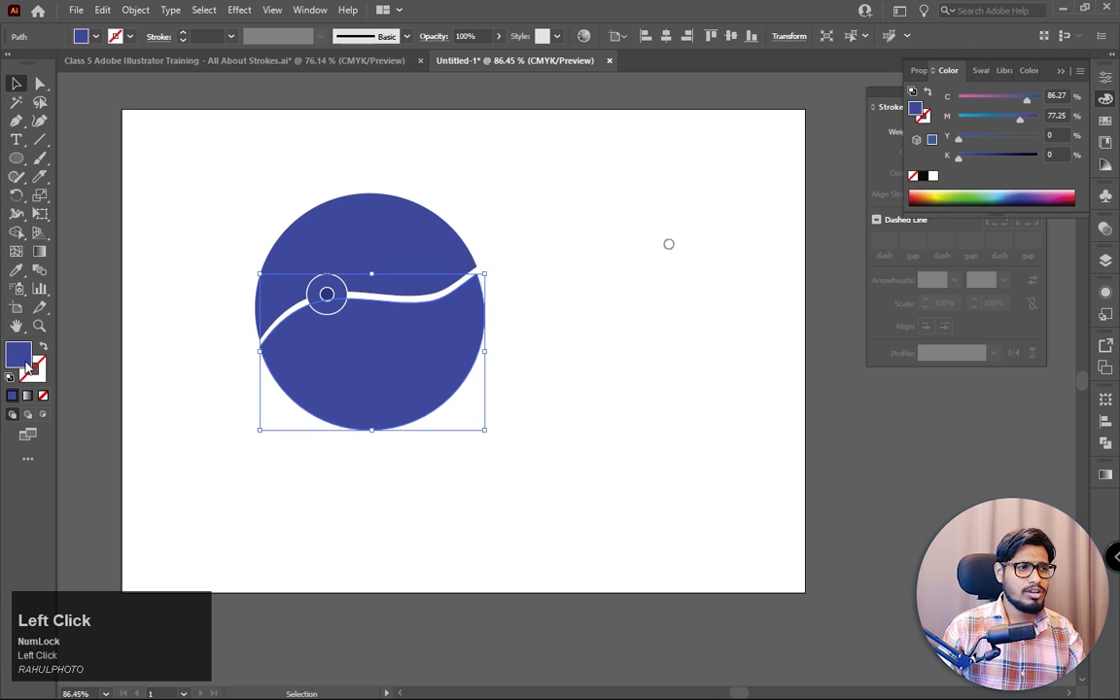
pyautogui.moveTo(863, 257); pyautogui.dragTo(825, 170)
pyautogui.moveTo(695, 280); pyautogui.dragTo(721, 309)
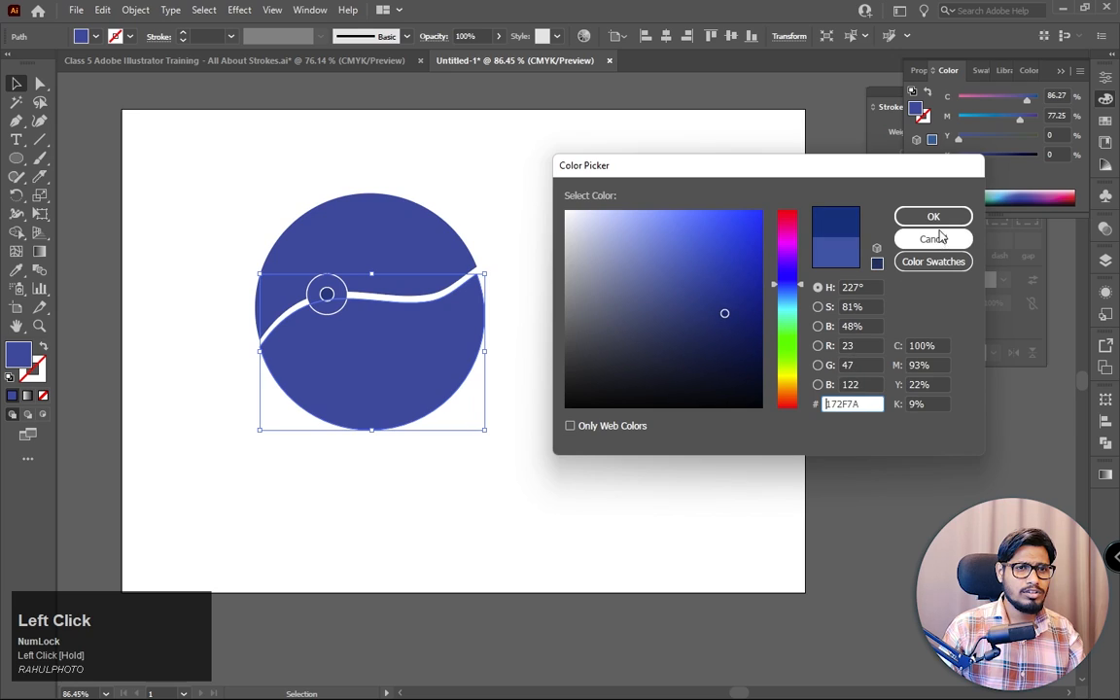
pyautogui.click(934, 217)
pyautogui.click(669, 244)
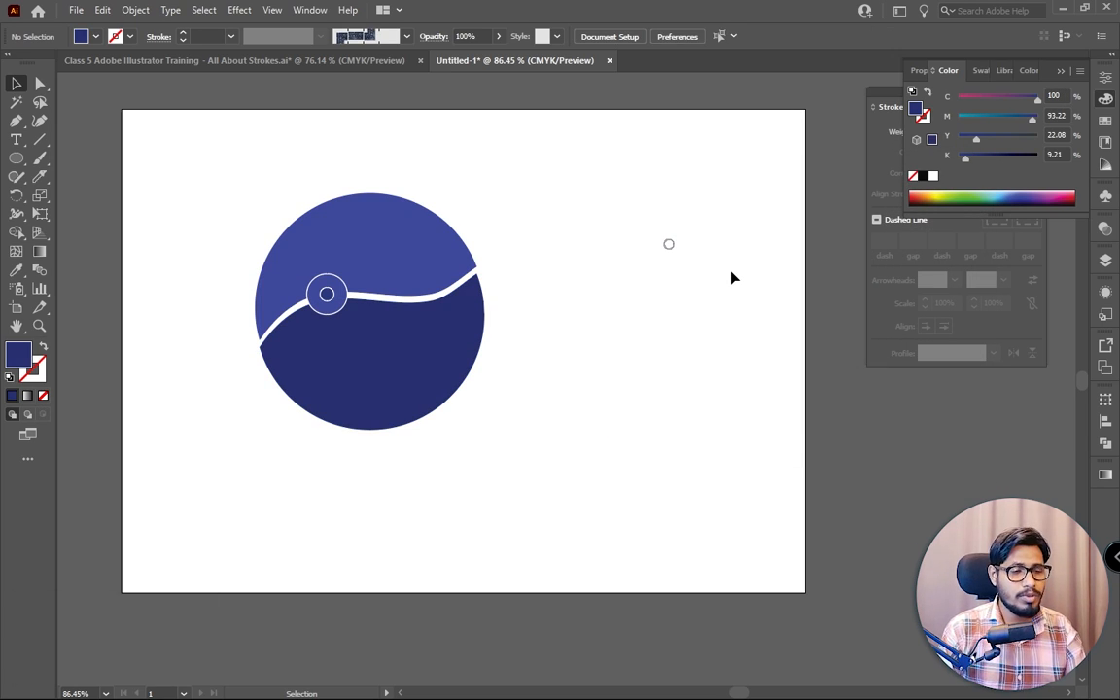
pyautogui.press('z')
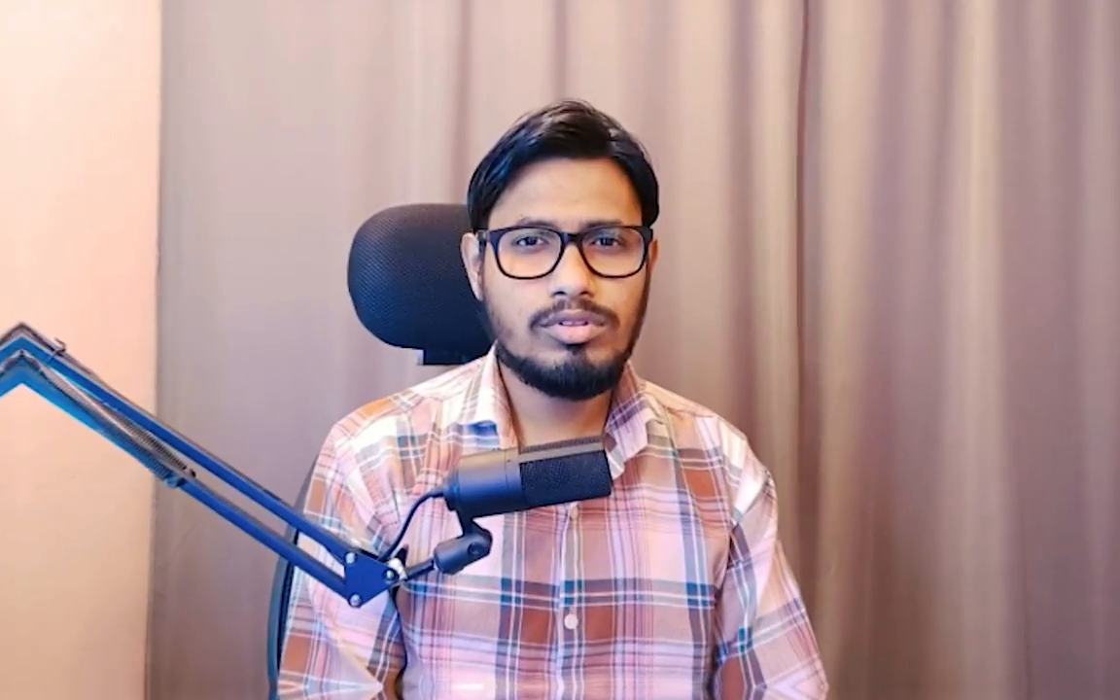